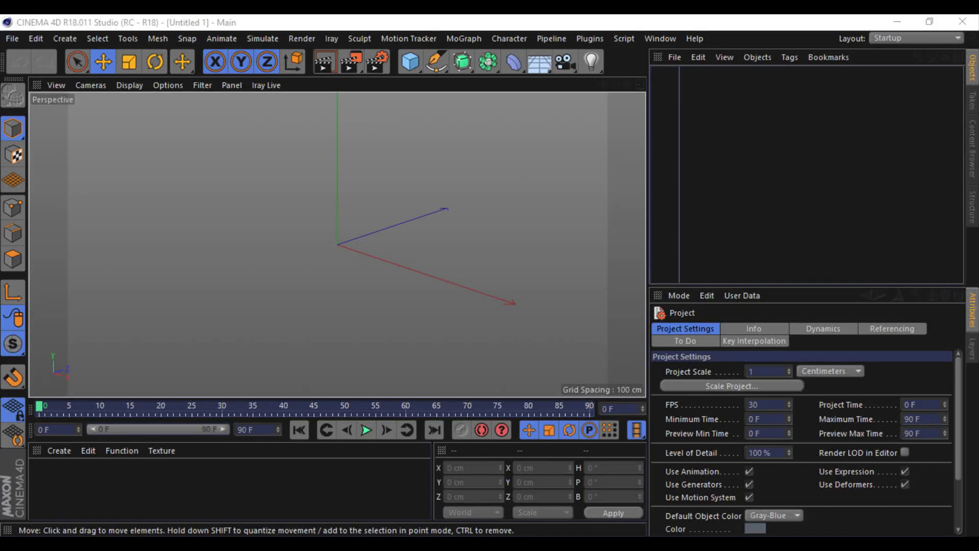
# Step: Load front view.jpg as the Front viewport background and add a test cube
pyautogui.click(639, 85)
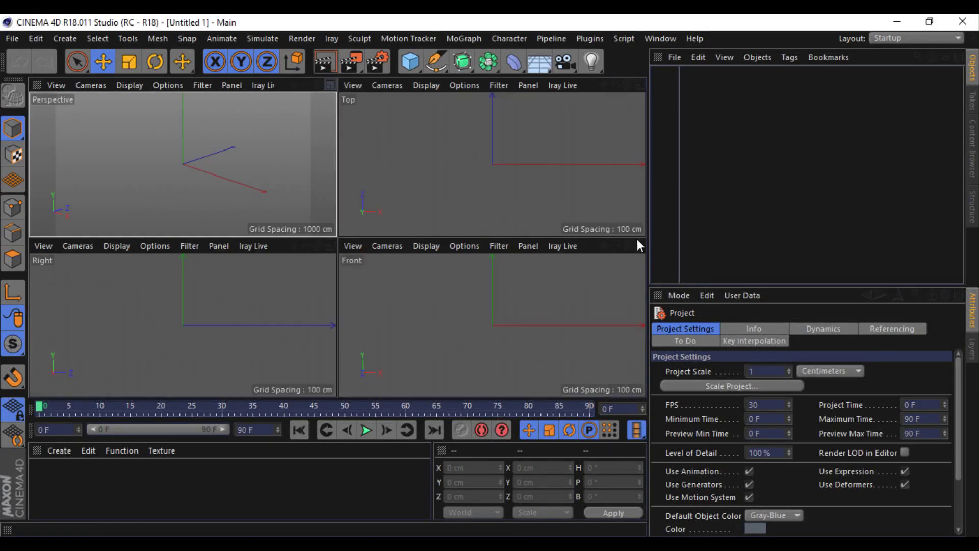
pyautogui.click(638, 239)
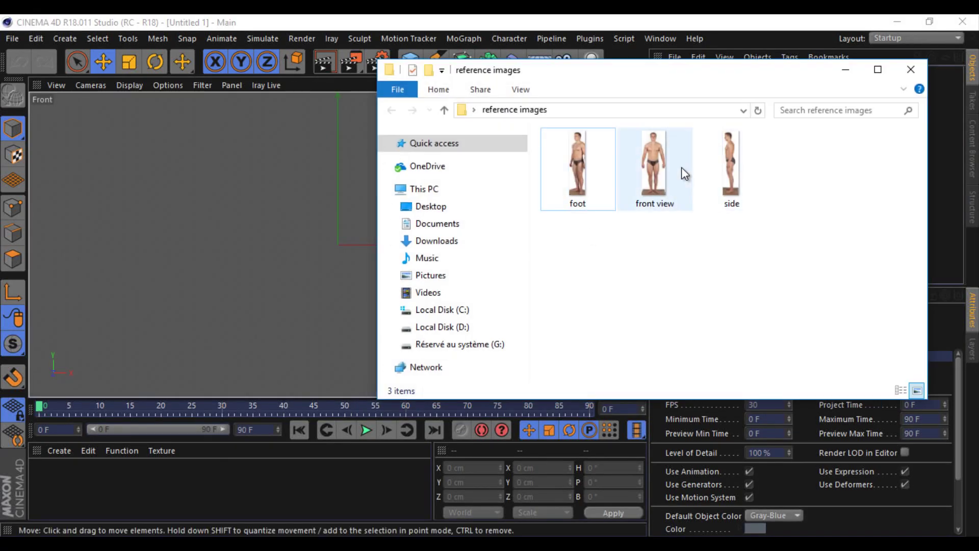
pyautogui.moveTo(655, 169); pyautogui.dragTo(326, 277)
pyautogui.click(911, 70)
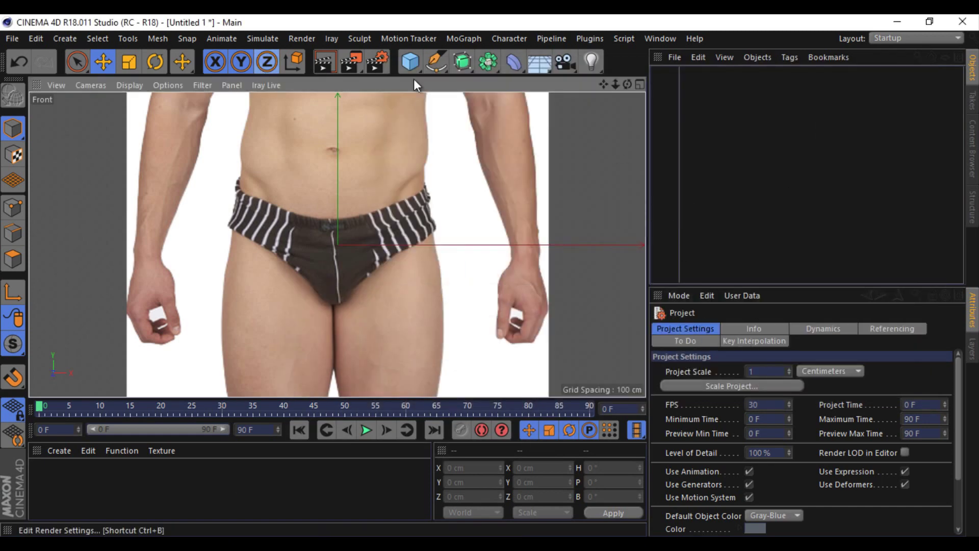
pyautogui.click(410, 61)
# Step: Set the Front view background image width (Back Size X) to 300
pyautogui.click(678, 295)
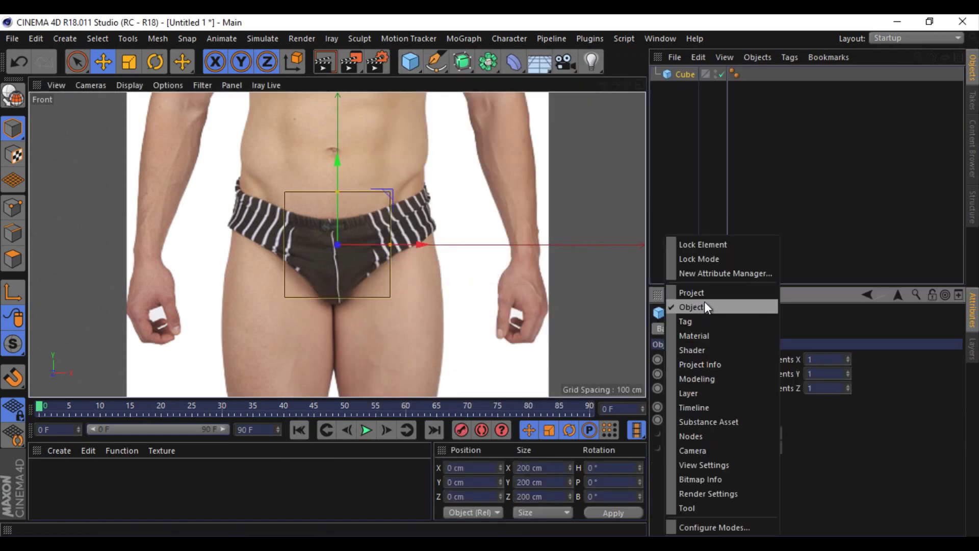
pyautogui.click(168, 85)
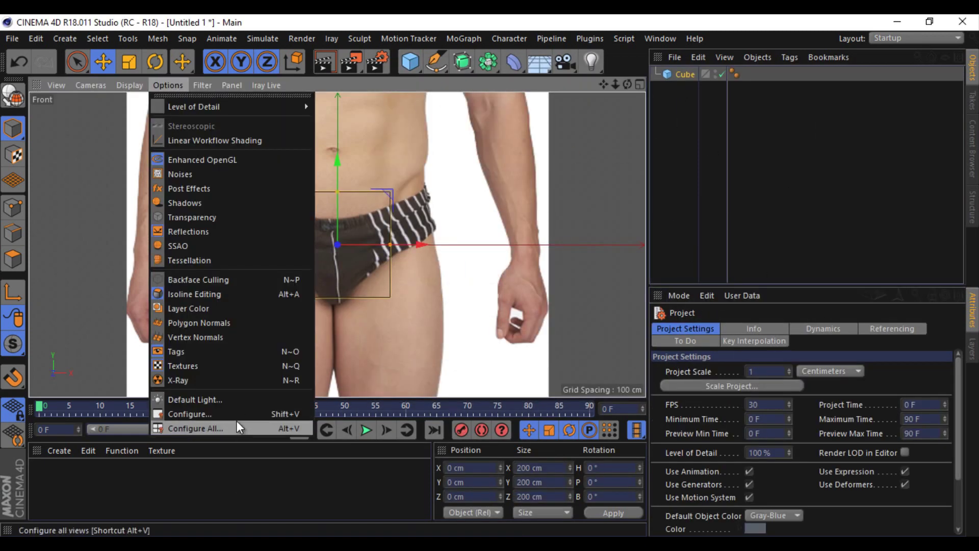
pyautogui.click(176, 428)
pyautogui.click(886, 328)
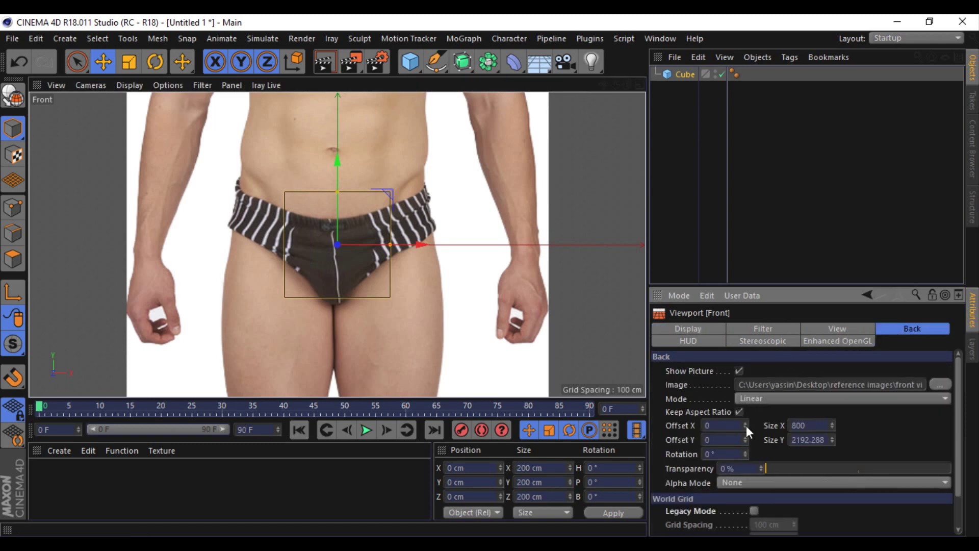
pyautogui.write('400')
pyautogui.press('Return')
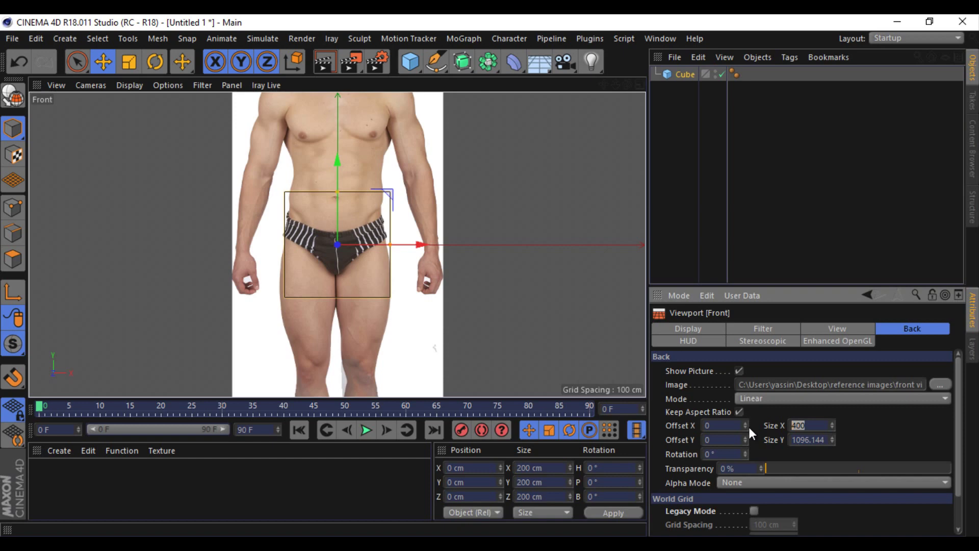
pyautogui.write('300')
pyautogui.press('Return')
# Step: Delete the test cube and return to the four-view layout
pyautogui.click(683, 75)
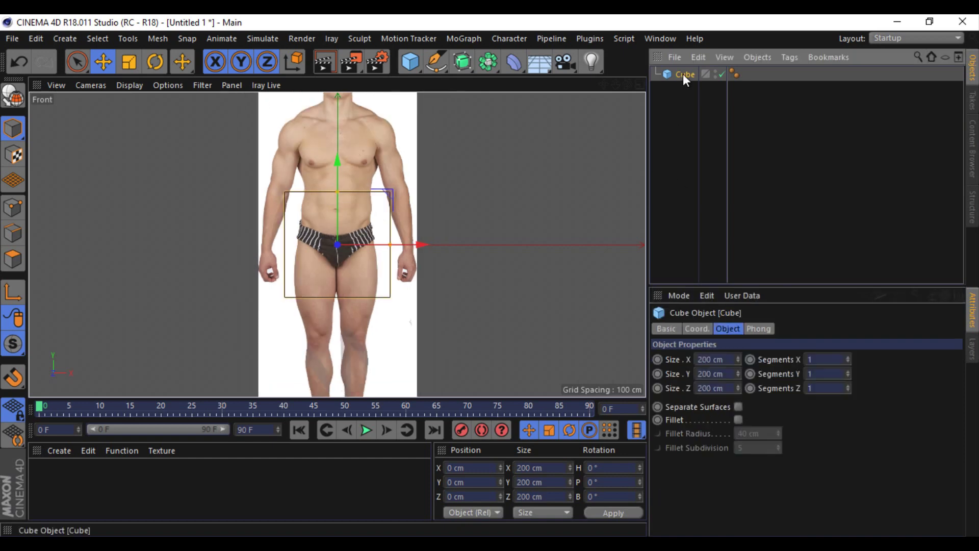
pyautogui.press('Delete')
pyautogui.middleClick(293, 260)
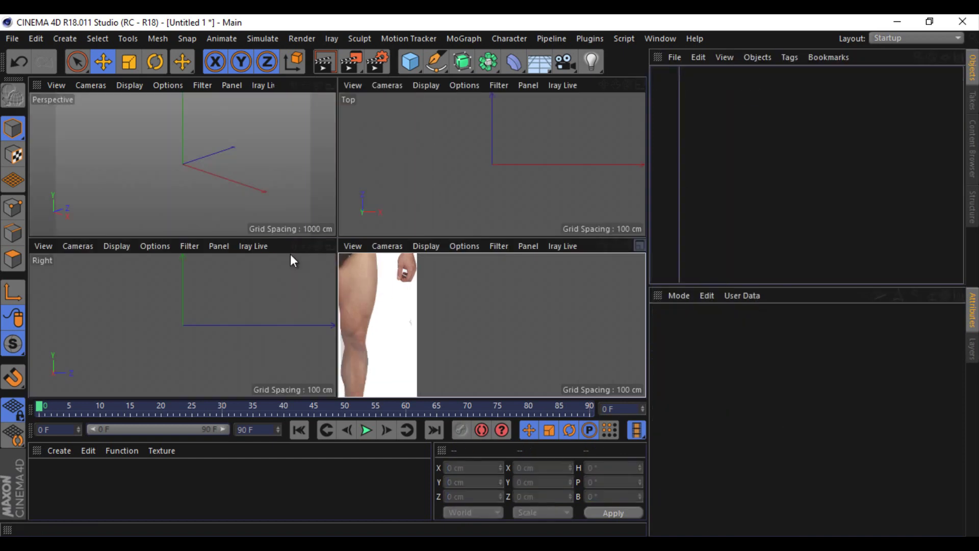
# Step: Load side.jpg as the Right view background at width 300
pyautogui.middleClick(320, 283)
pyautogui.click(694, 204)
pyautogui.click(651, 212)
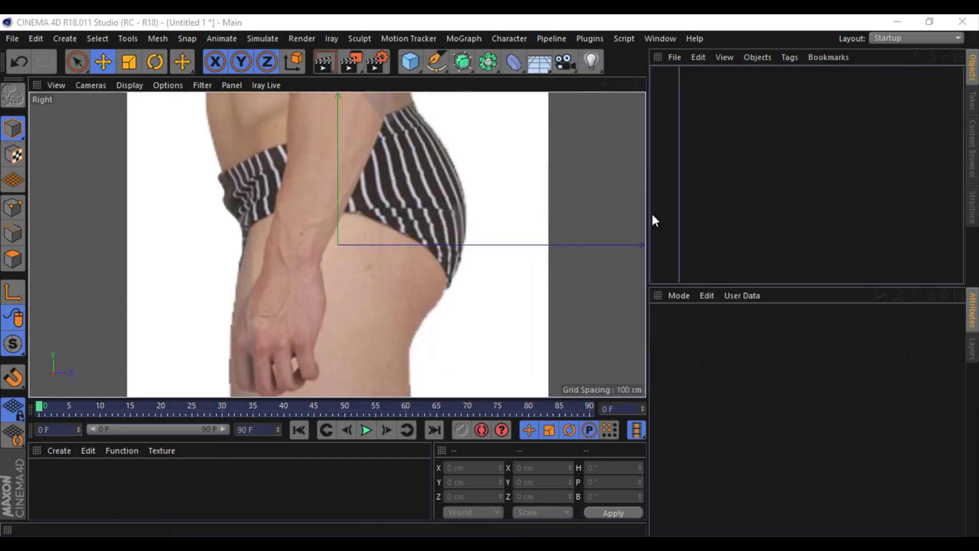
pyautogui.click(168, 86)
pyautogui.click(244, 411)
pyautogui.doubleClick(798, 425)
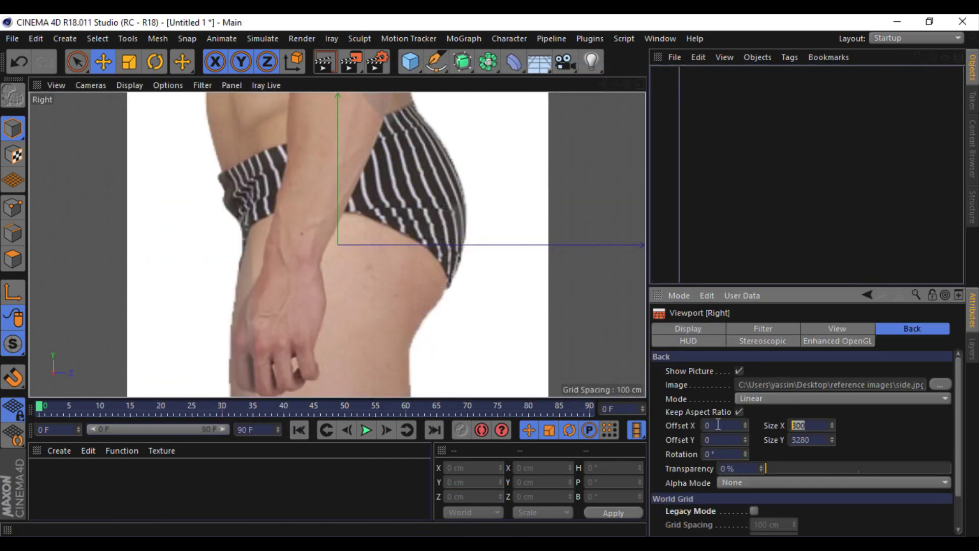
pyautogui.write('300')
pyautogui.press('Return')
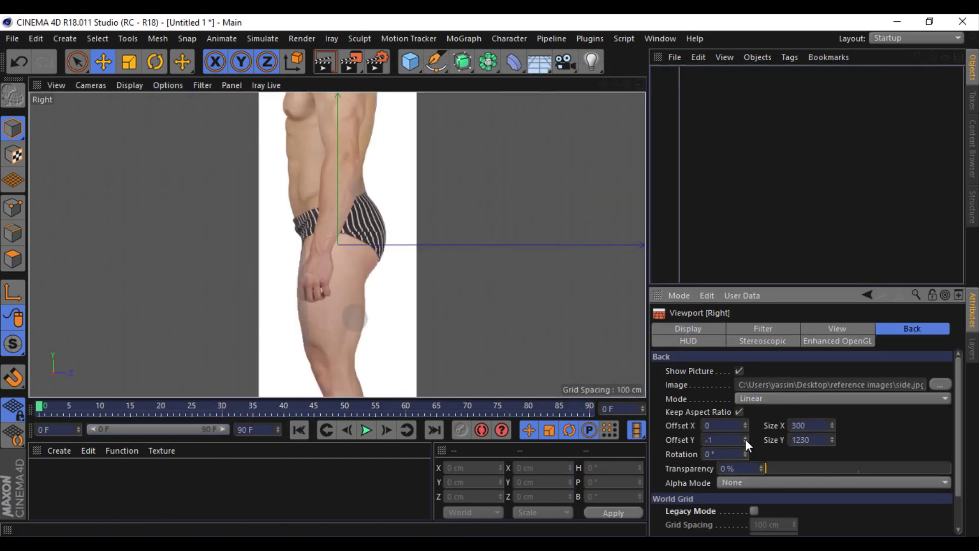
pyautogui.moveTo(745, 439)
pyautogui.mouseDown()
pyautogui.moveTo(743, 369)
pyautogui.moveTo(745, 445)
pyautogui.mouseUp()
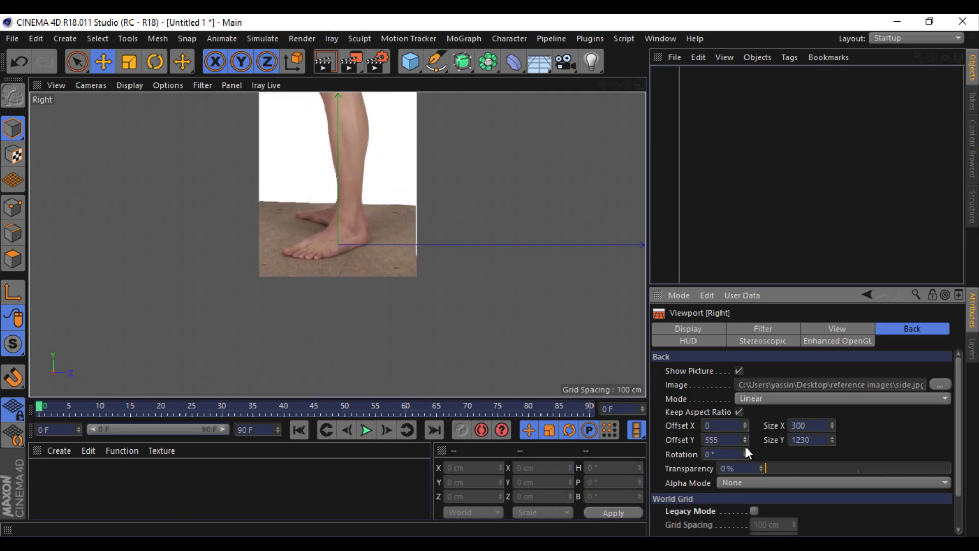
# Step: Set the front photo's vertical offset (Offset Y) to 370
pyautogui.click(638, 85)
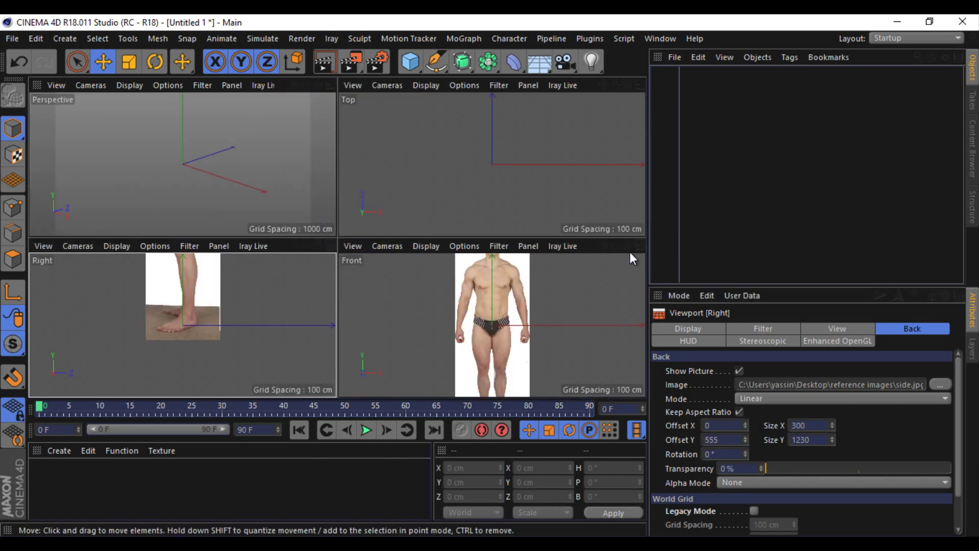
pyautogui.click(637, 243)
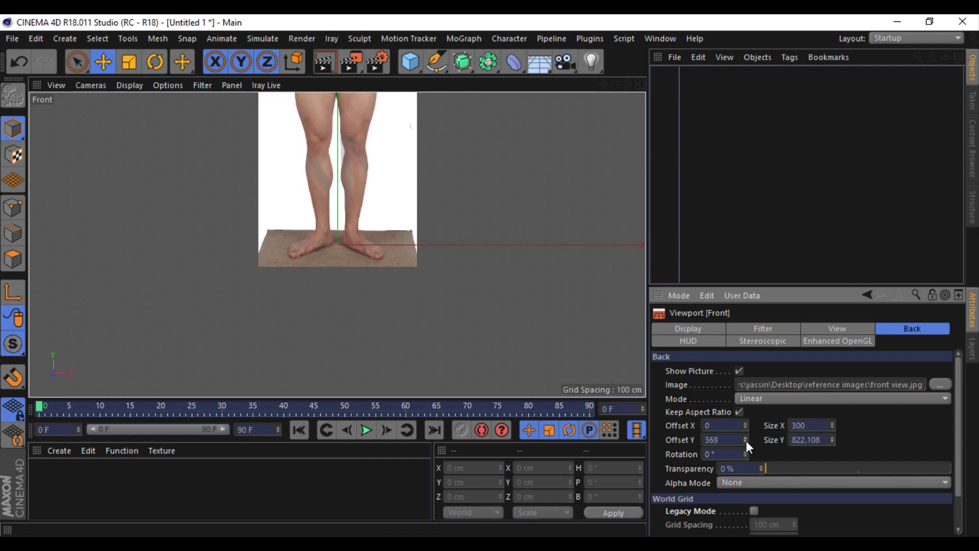
pyautogui.doubleClick(739, 441)
pyautogui.write('36')
pyautogui.press('BackSpace')
pyautogui.write('70')
pyautogui.press('Return')
# Step: Set the side photo's Offset Y to 500 and frame the whole figure in the Right view
pyautogui.click(639, 82)
pyautogui.click(279, 247)
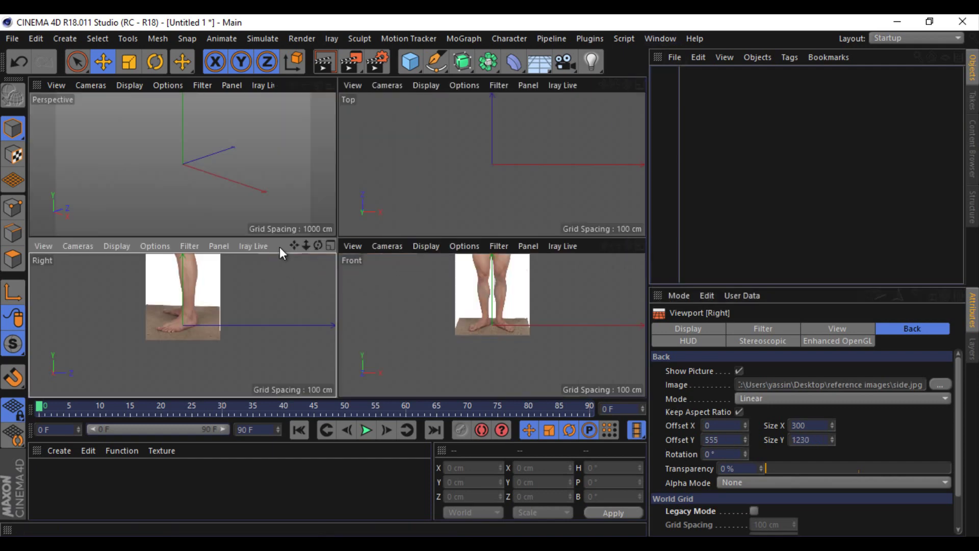
pyautogui.doubleClick(726, 440)
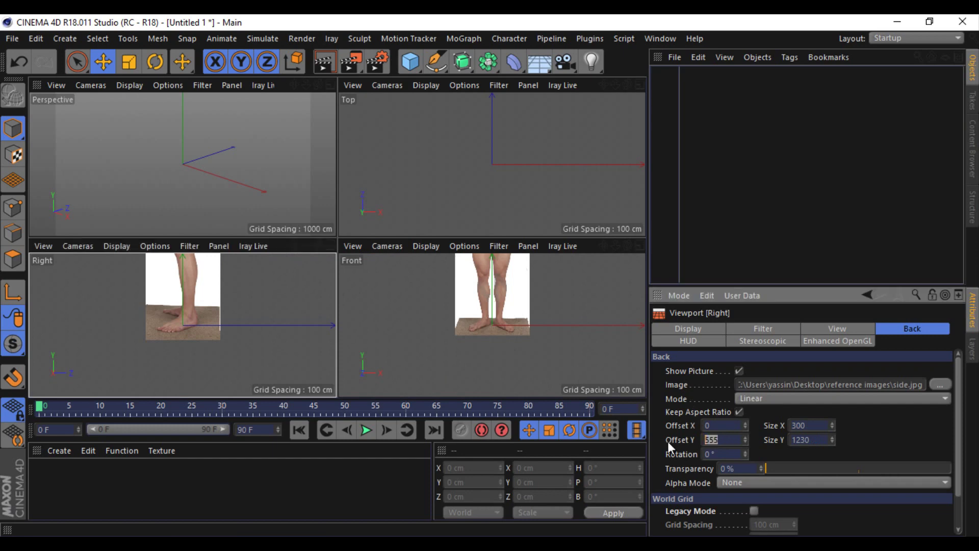
pyautogui.write('370')
pyautogui.press('Return')
pyautogui.doubleClick(723, 438)
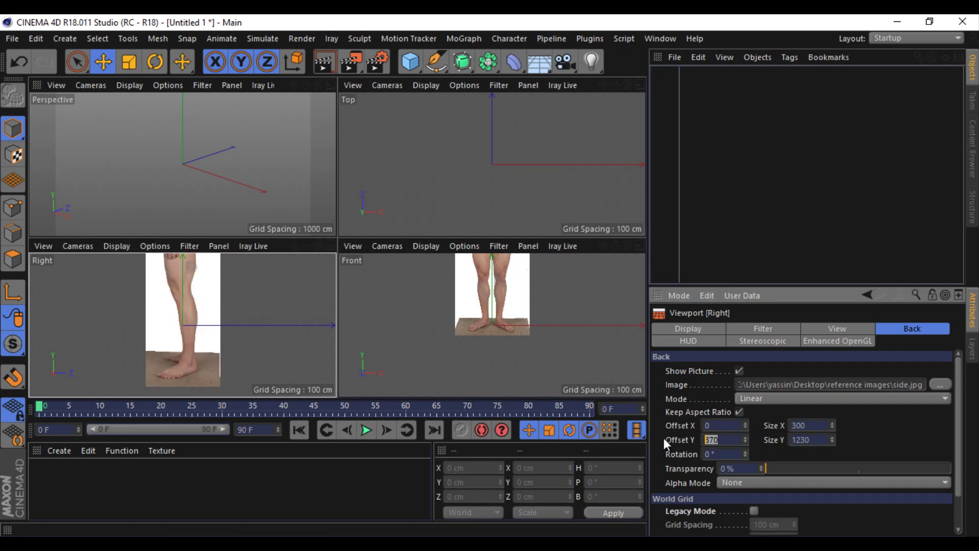
pyautogui.write('500')
pyautogui.press('Return')
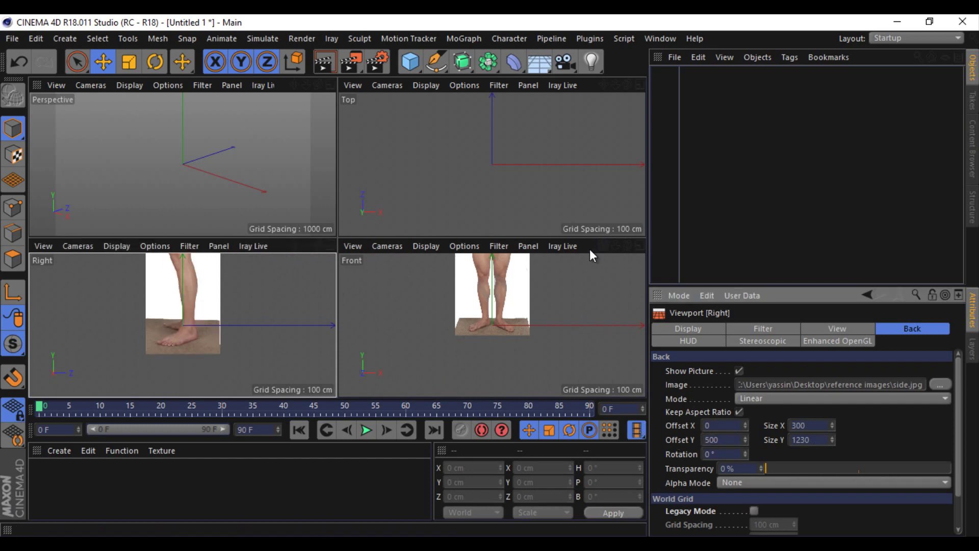
pyautogui.click(591, 249)
pyautogui.click(277, 246)
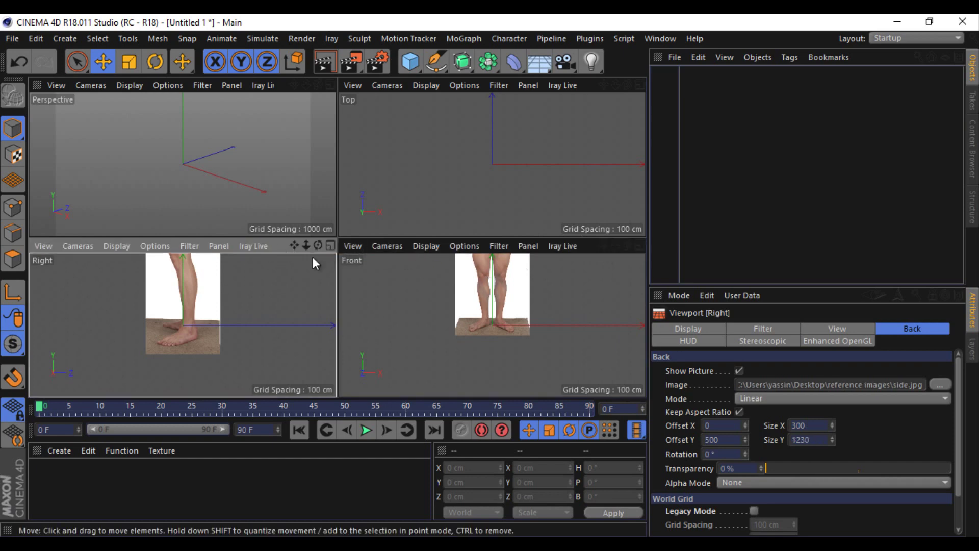
pyautogui.click(330, 245)
pyautogui.moveTo(546, 124); pyautogui.dragTo(491, 282, button='middle')
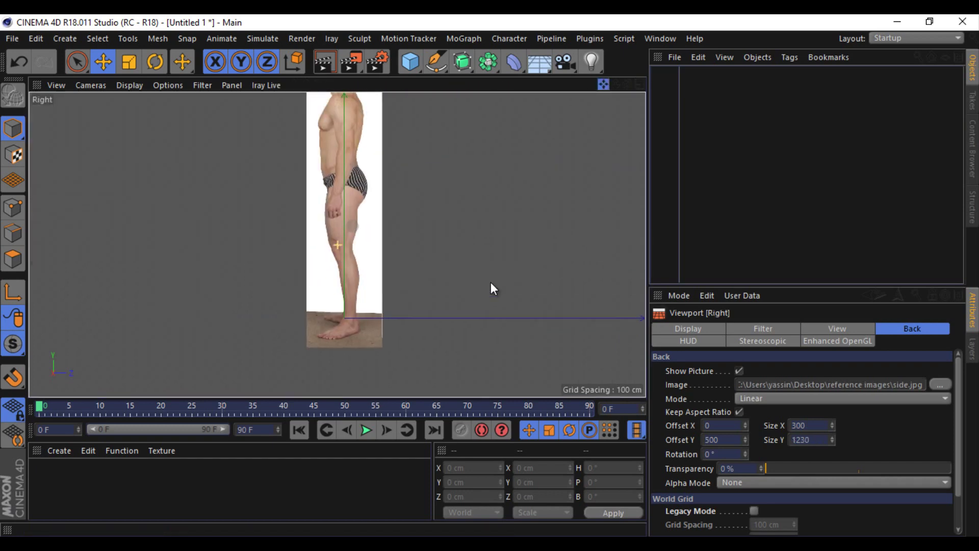
# Step: Add a guide cube stretched to about 1137.666 cm tall, spanning head to feet
pyautogui.click(410, 61)
pyautogui.moveTo(324, 203); pyautogui.dragTo(327, 99)
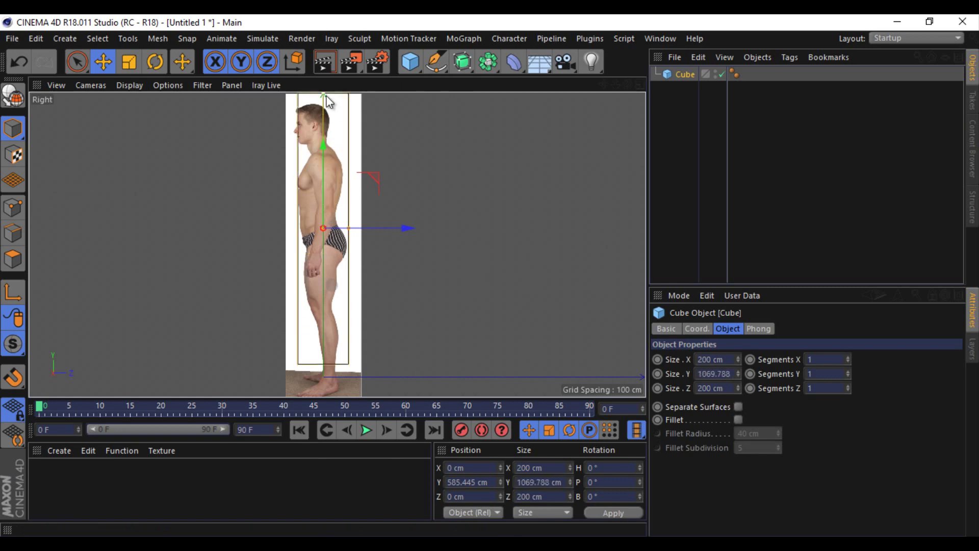
pyautogui.moveTo(323, 155); pyautogui.dragTo(324, 175)
pyautogui.moveTo(320, 121); pyautogui.dragTo(323, 104)
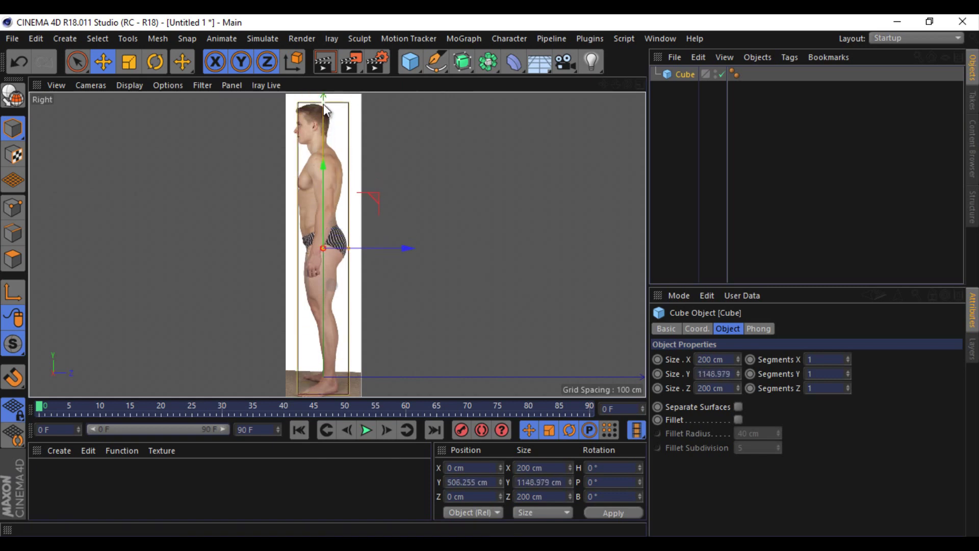
pyautogui.middleClick(638, 97)
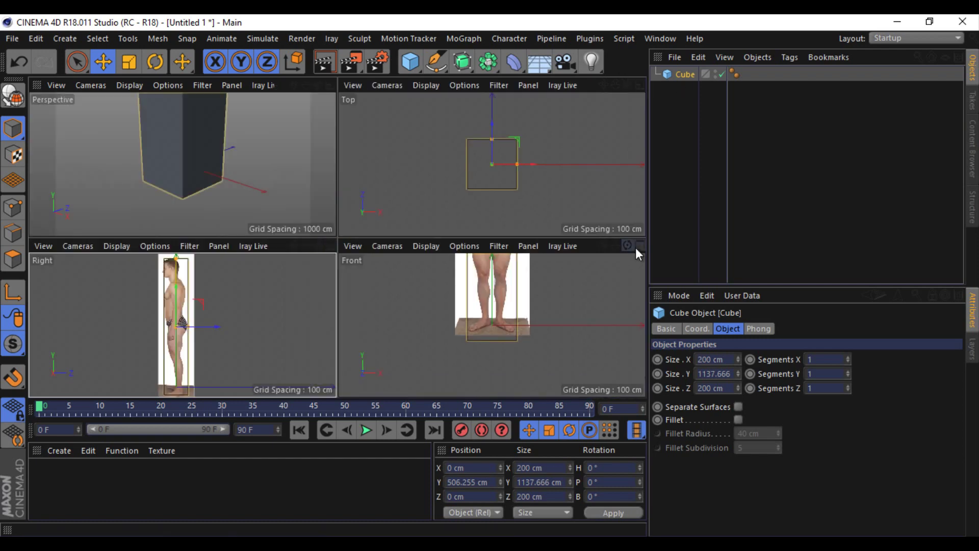
pyautogui.middleClick(489, 277)
pyautogui.scroll(-5, 489, 277)
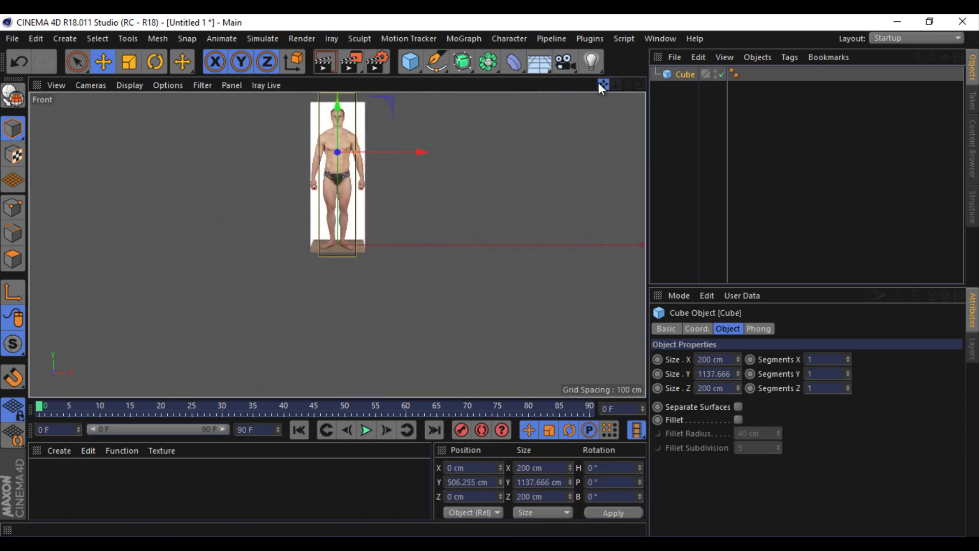
pyautogui.middleClick(524, 160)
# Step: Raise the side photo's Offset Y to 561 and move the cube up to match
pyautogui.click(332, 246)
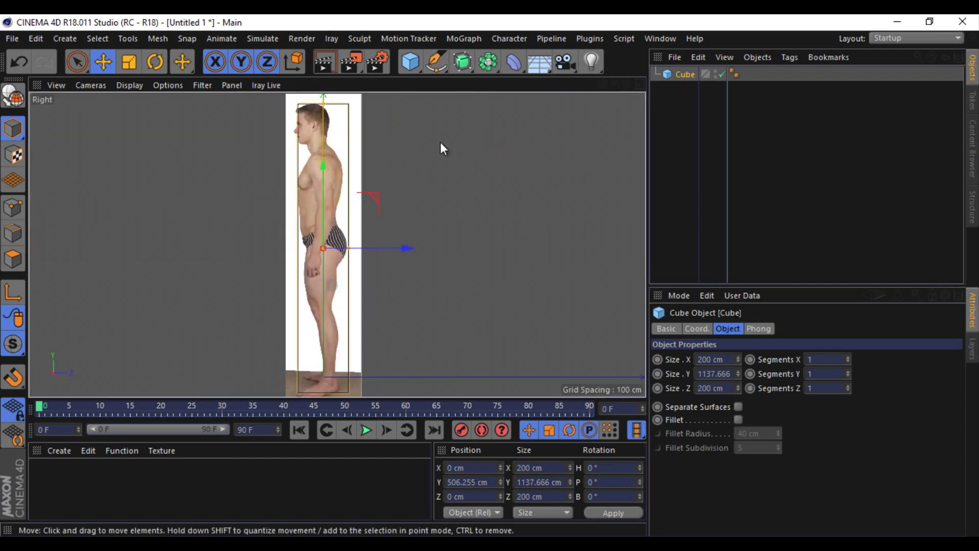
pyautogui.click(168, 85)
pyautogui.click(197, 423)
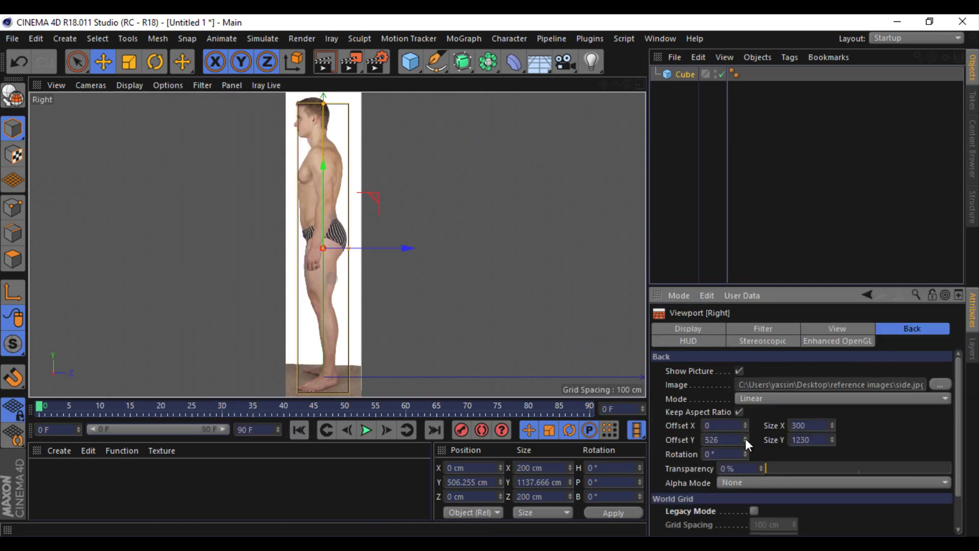
pyautogui.moveTo(745, 441); pyautogui.dragTo(745, 433)
pyautogui.moveTo(314, 186); pyautogui.dragTo(329, 168)
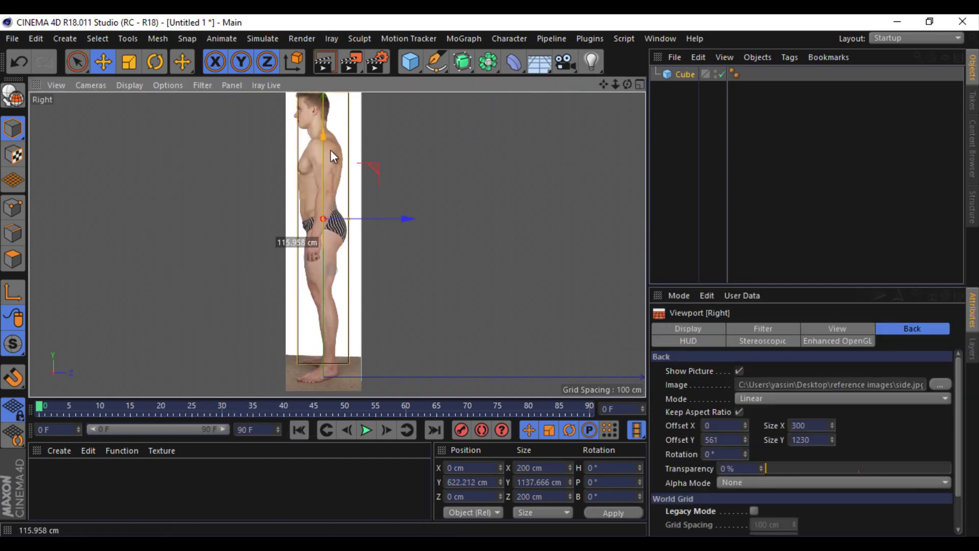
pyautogui.middleClick(510, 168)
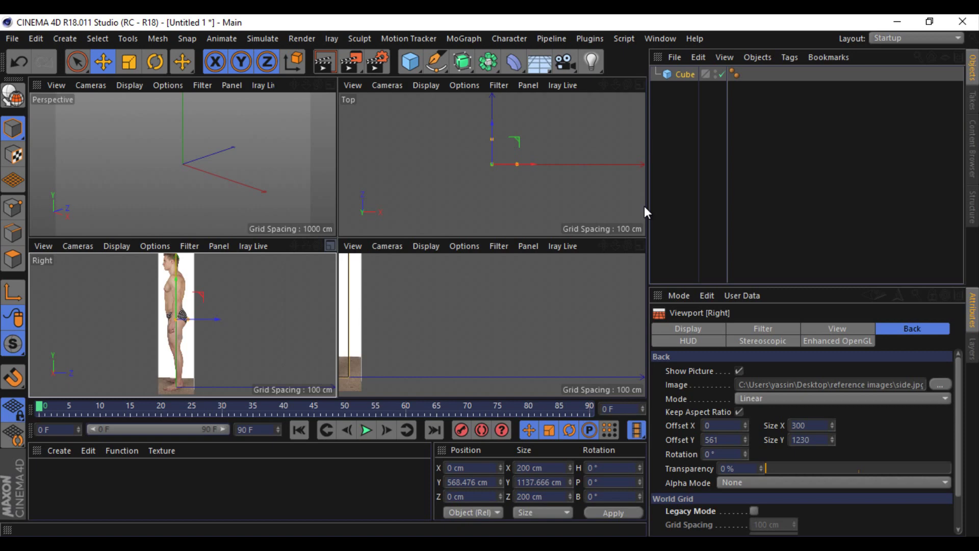
# Step: Set both reference photos' Offset Y to 560 and start widening the front photo
pyautogui.middleClick(642, 241)
pyautogui.moveTo(832, 428); pyautogui.dragTo(833, 414)
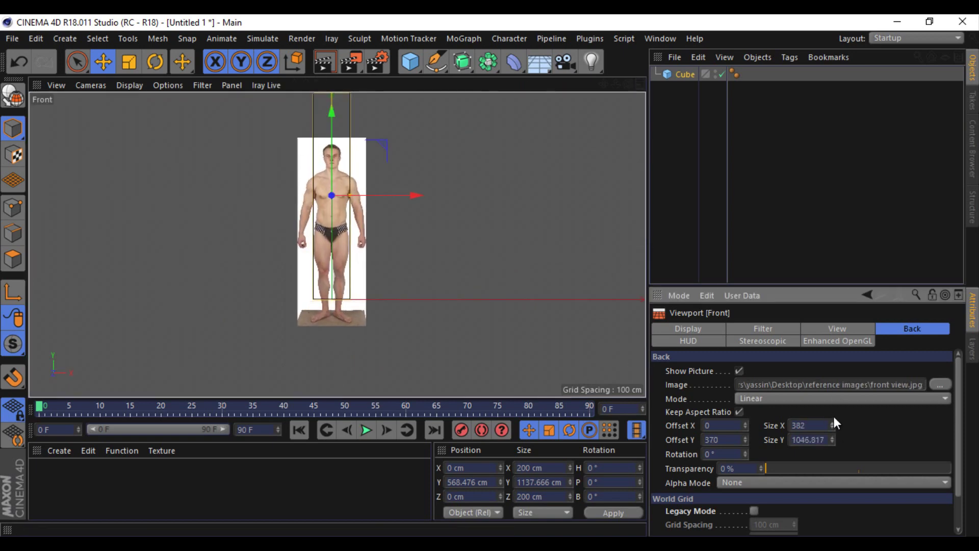
pyautogui.moveTo(745, 442); pyautogui.dragTo(745, 437)
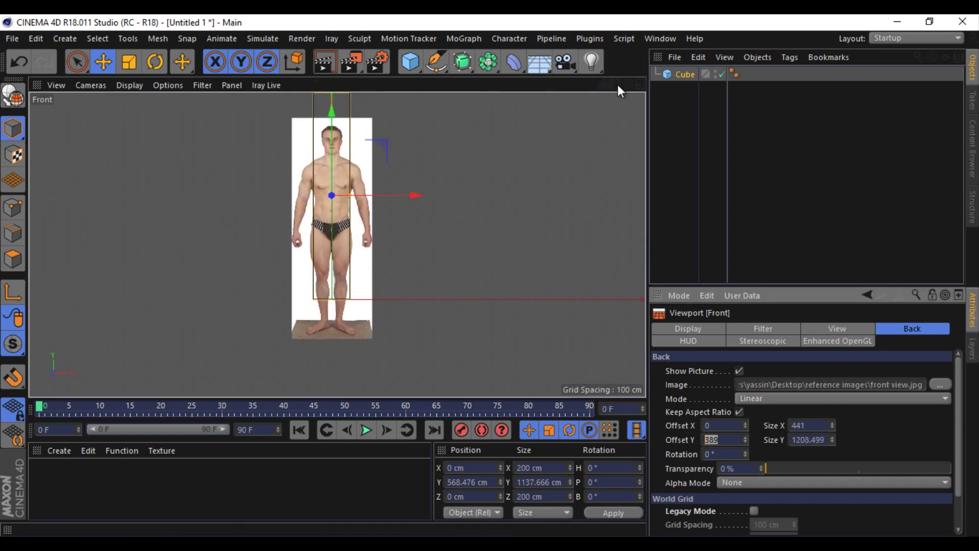
pyautogui.middleClick(617, 84)
pyautogui.click(277, 247)
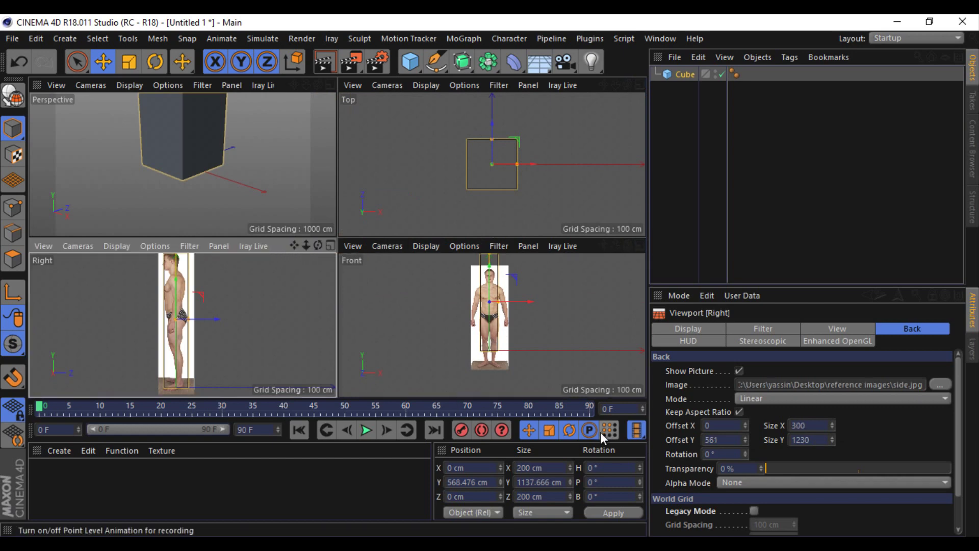
pyautogui.moveTo(661, 438); pyautogui.dragTo(662, 439)
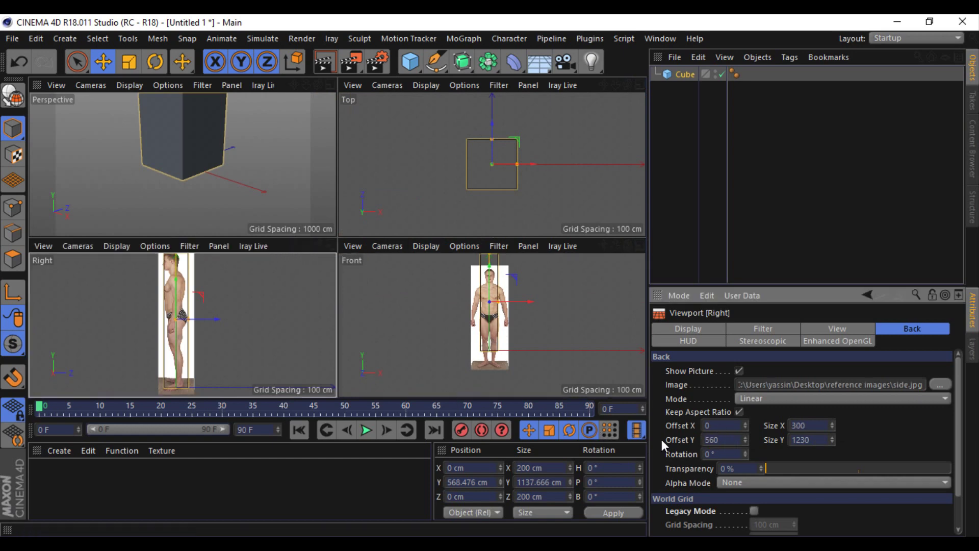
pyautogui.click(589, 259)
pyautogui.doubleClick(724, 439)
pyautogui.write('560')
pyautogui.press('Return')
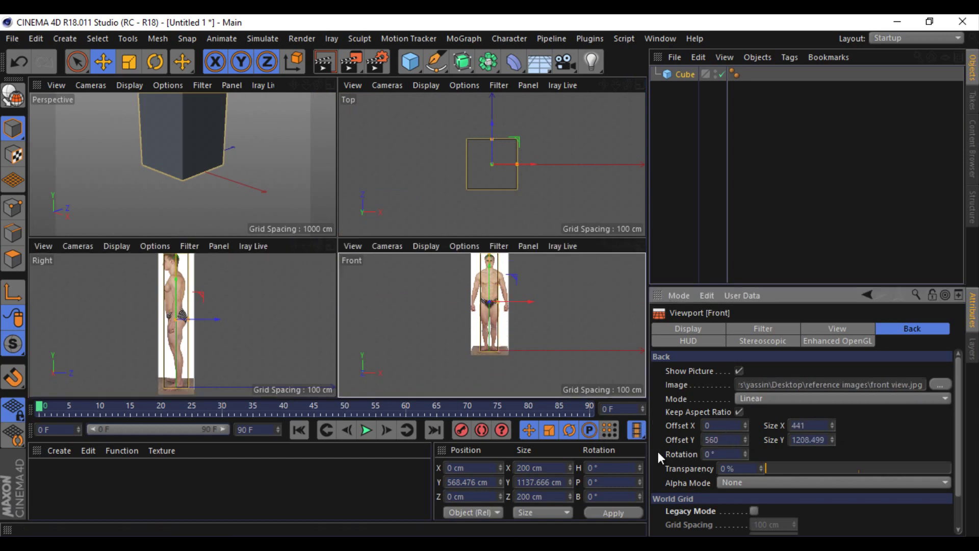
# Step: Enlarge the front photo to 454 wide and return to the four-view layout
pyautogui.middleClick(636, 247)
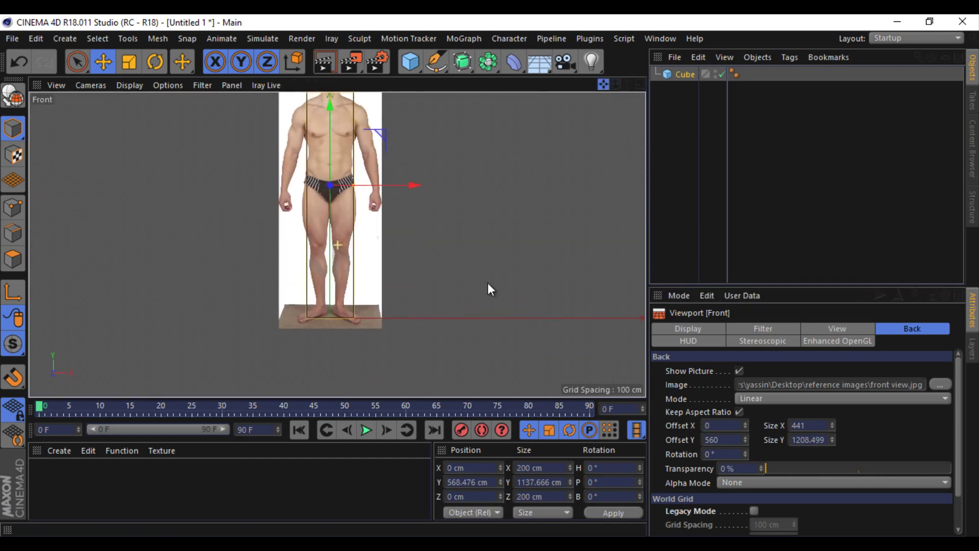
pyautogui.scroll(3, 488, 283)
pyautogui.click(832, 424)
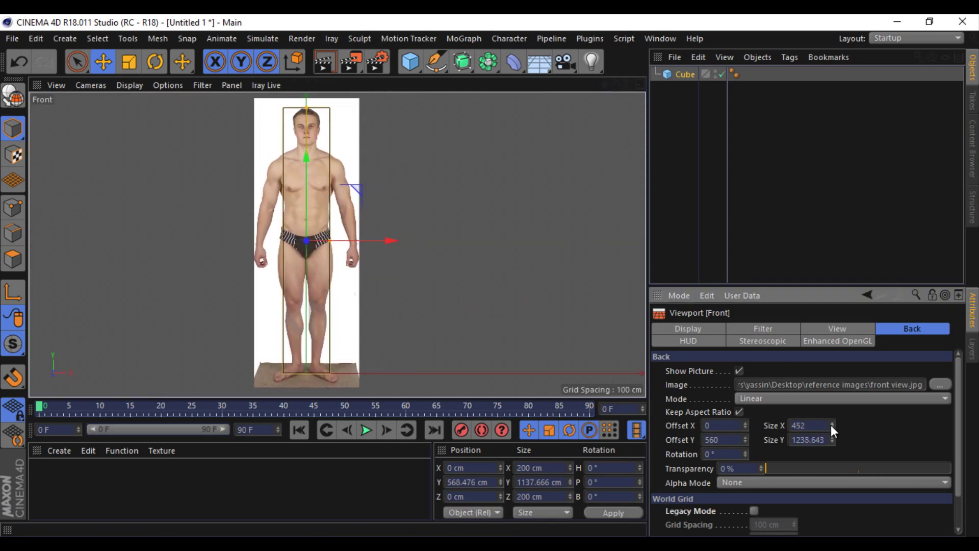
pyautogui.scroll(5, 286, 245)
pyautogui.click(832, 428)
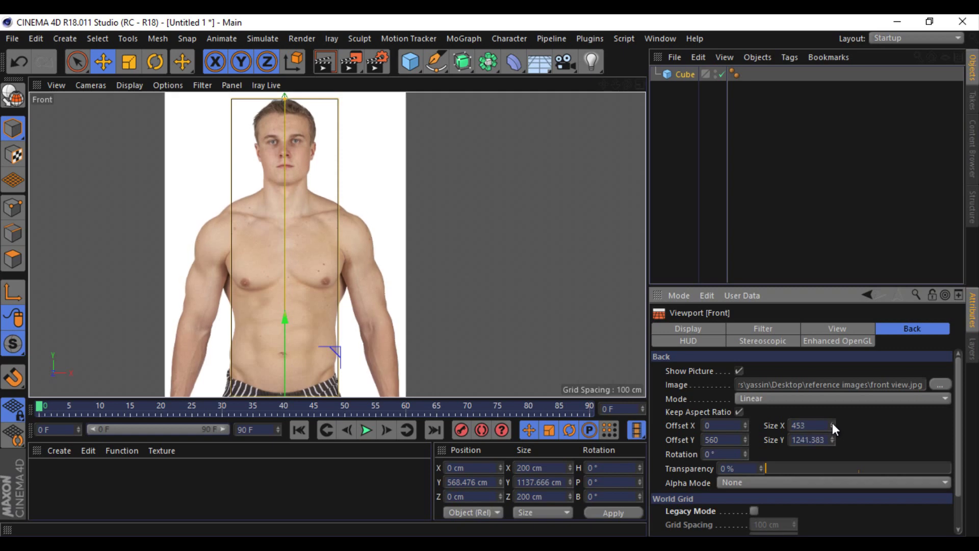
pyautogui.scroll(-3, 592, 97)
pyautogui.moveTo(603, 84); pyautogui.dragTo(490, 286)
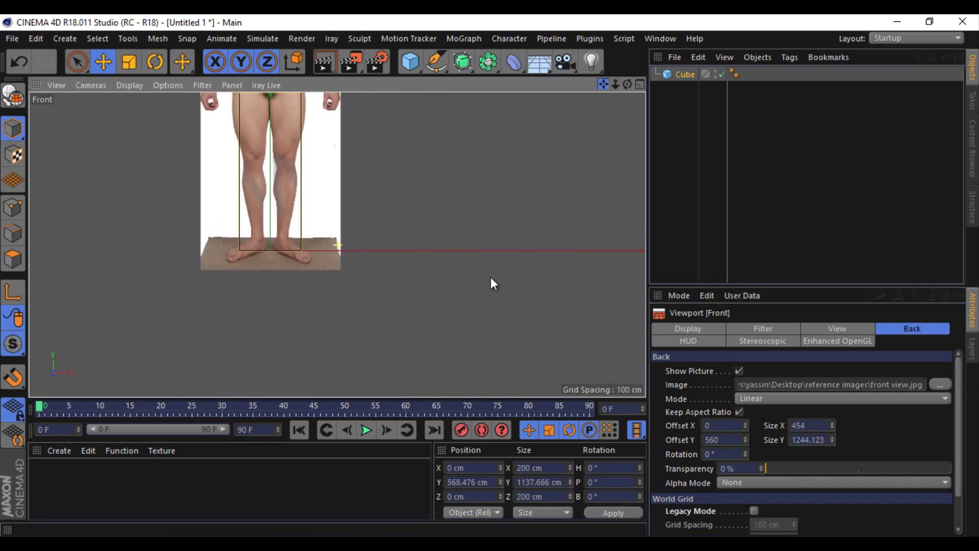
pyautogui.moveTo(611, 87); pyautogui.dragTo(423, 190)
pyautogui.middleClick(424, 163)
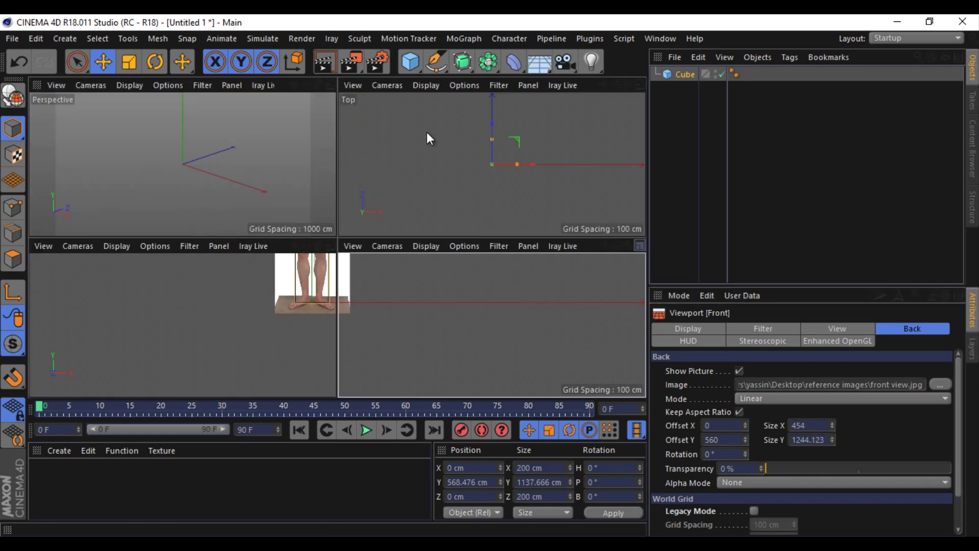
# Step: Delete the guide cube from the scene
pyautogui.middleClick(329, 247)
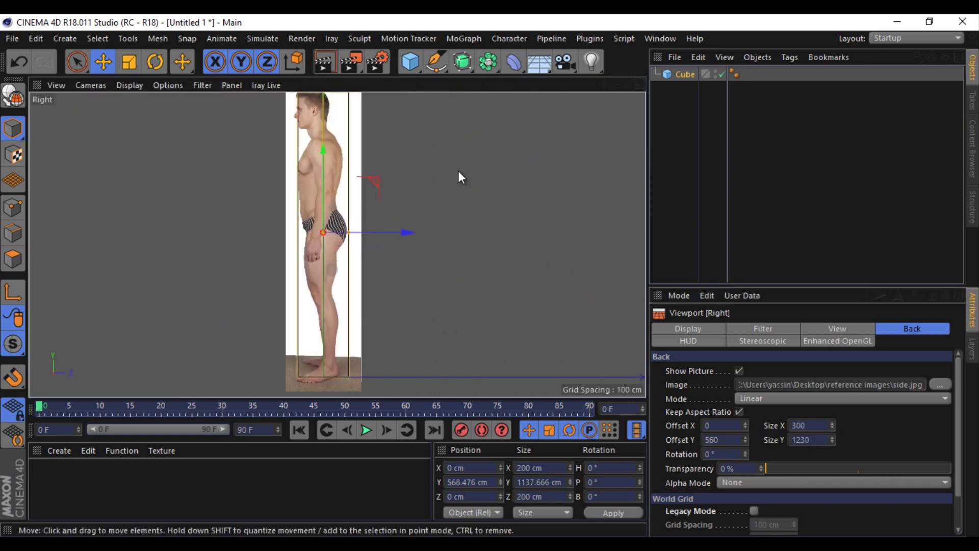
pyautogui.click(682, 75)
pyautogui.press('Delete')
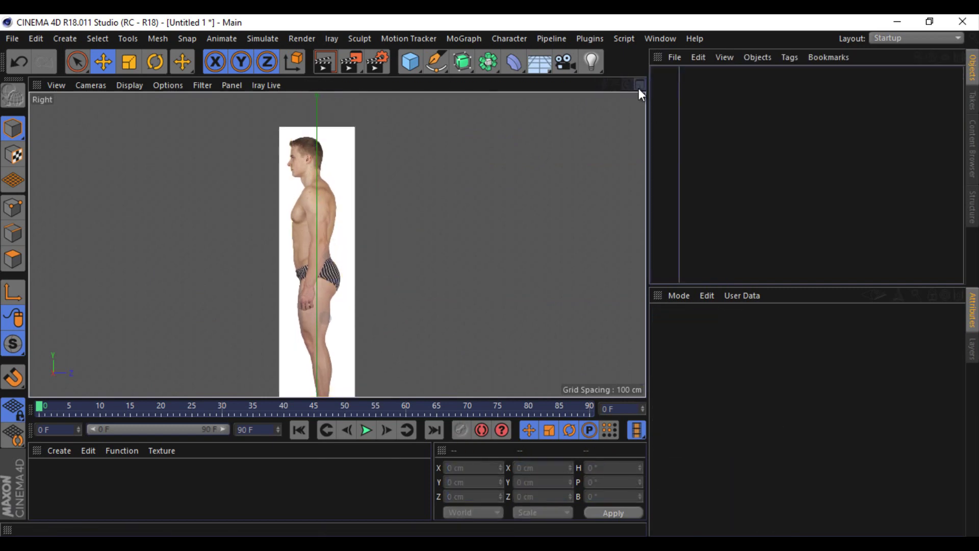
pyautogui.click(639, 86)
# Step: Make both reference photos semi-transparent, the front photo at 50% transparency
pyautogui.click(155, 246)
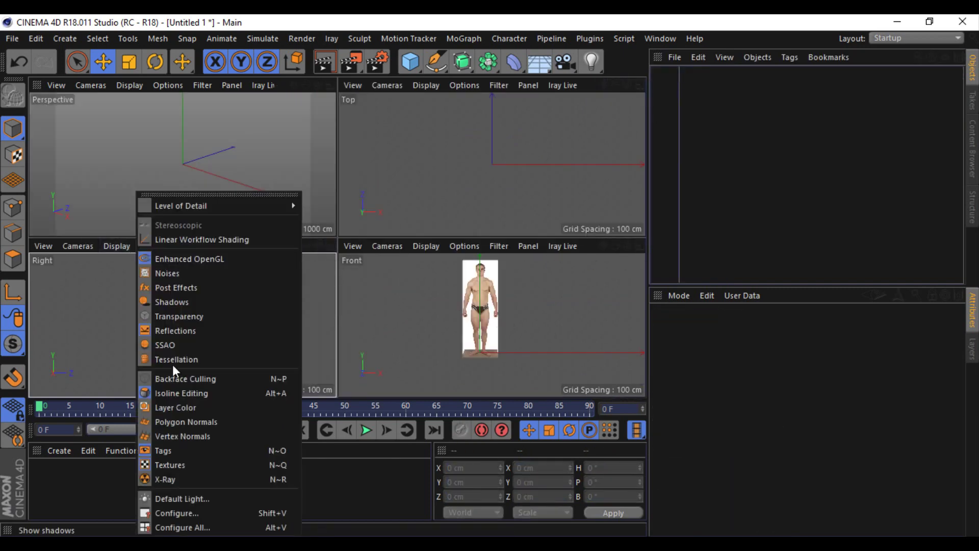
pyautogui.click(168, 526)
pyautogui.moveTo(767, 468); pyautogui.dragTo(786, 470)
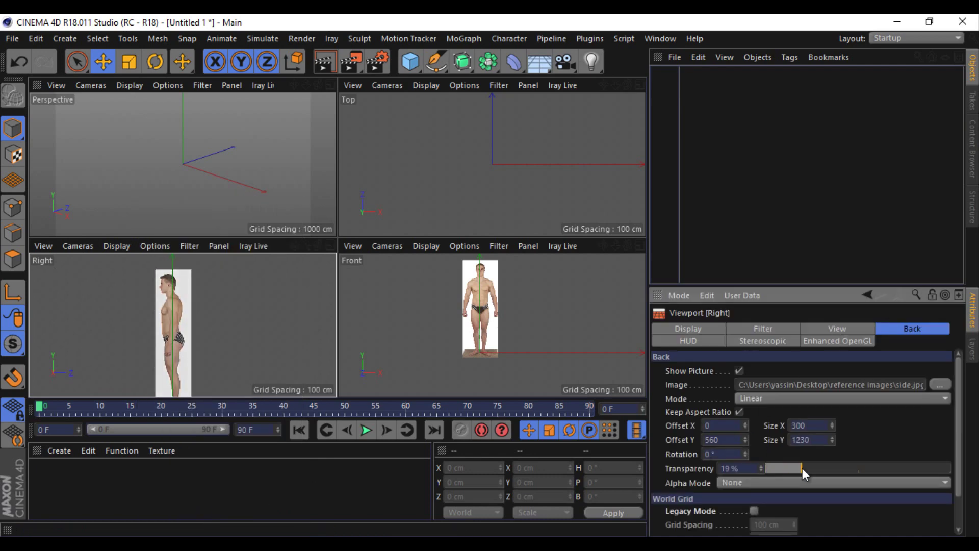
pyautogui.doubleClick(729, 468)
pyautogui.write('50')
pyautogui.press('Return')
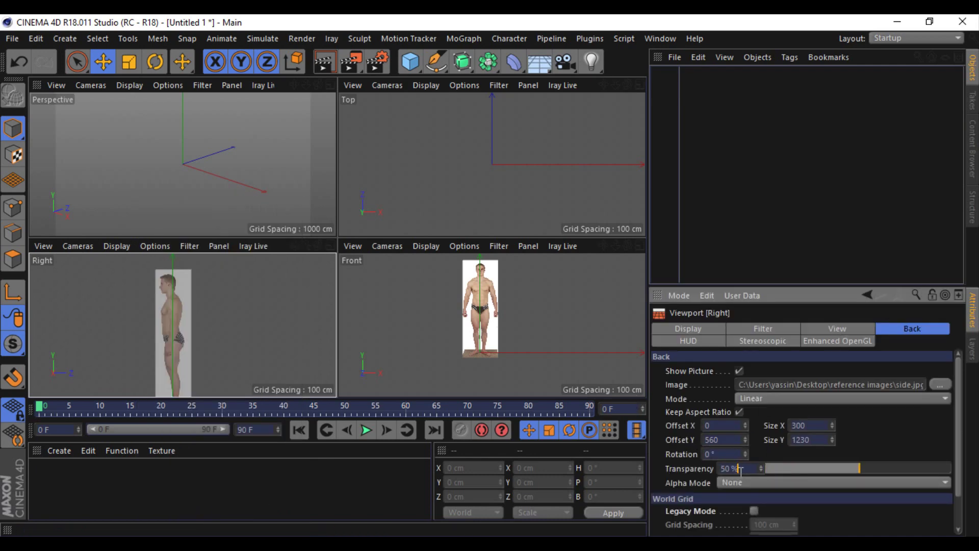
pyautogui.write('60')
pyautogui.press('Return')
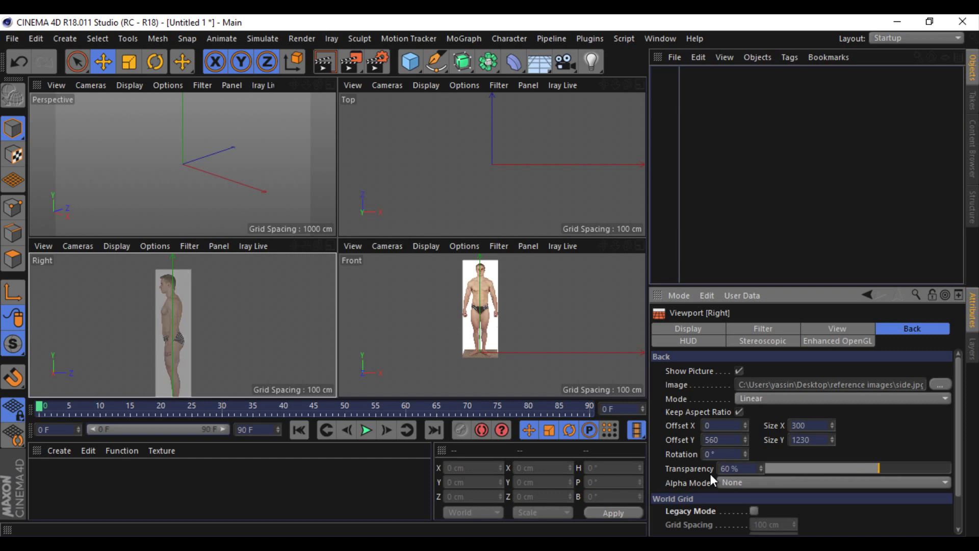
pyautogui.click(592, 249)
pyautogui.write('50')
pyautogui.press('Return')
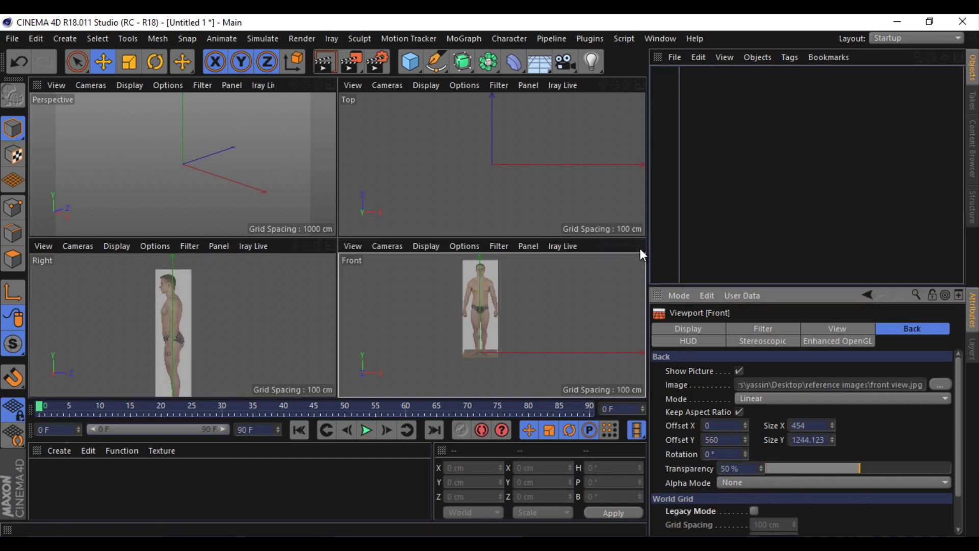
pyautogui.click(641, 247)
# Step: Add an 8-segment cylinder over the chest, about 96.2 cm radius, and make it editable
pyautogui.click(410, 62)
pyautogui.click(687, 82)
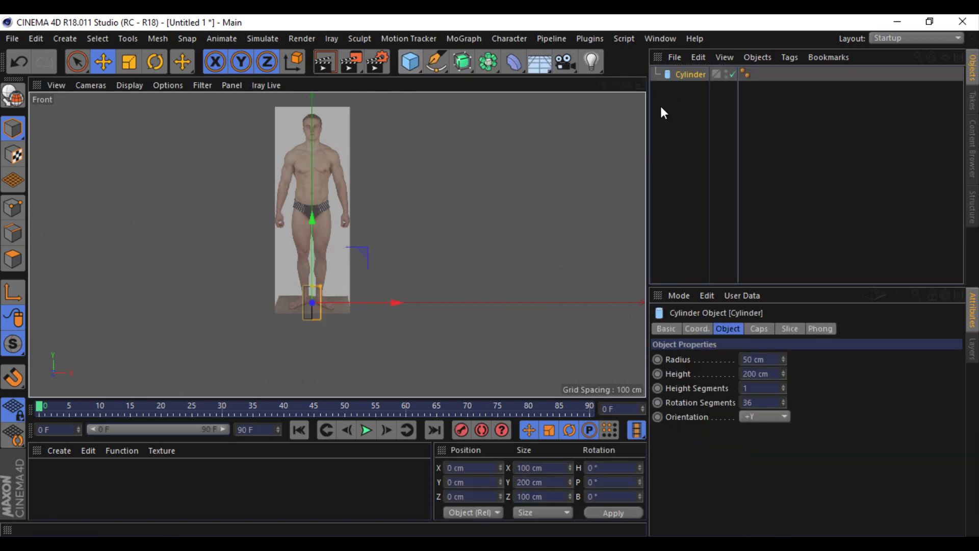
pyautogui.click(760, 403)
pyautogui.write('8')
pyautogui.press('Return')
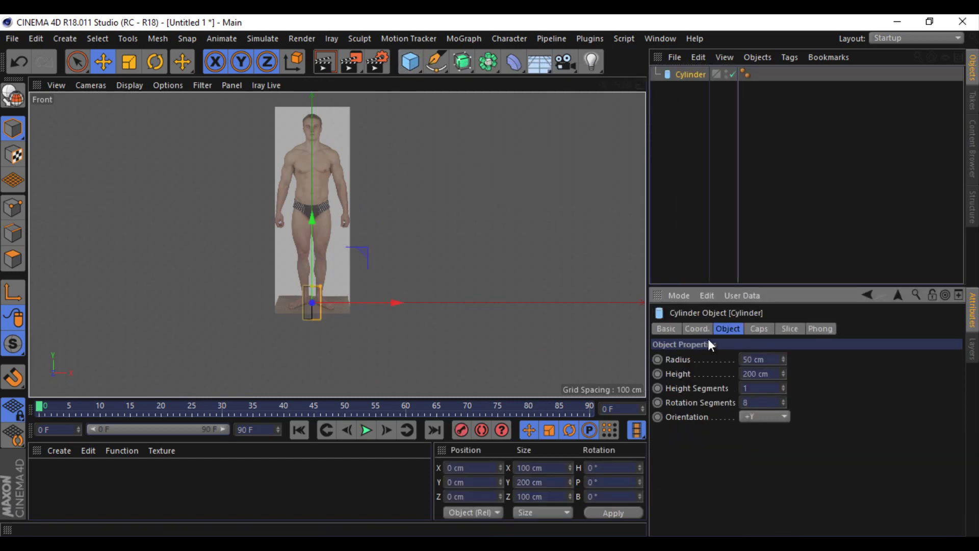
pyautogui.click(759, 329)
pyautogui.click(727, 328)
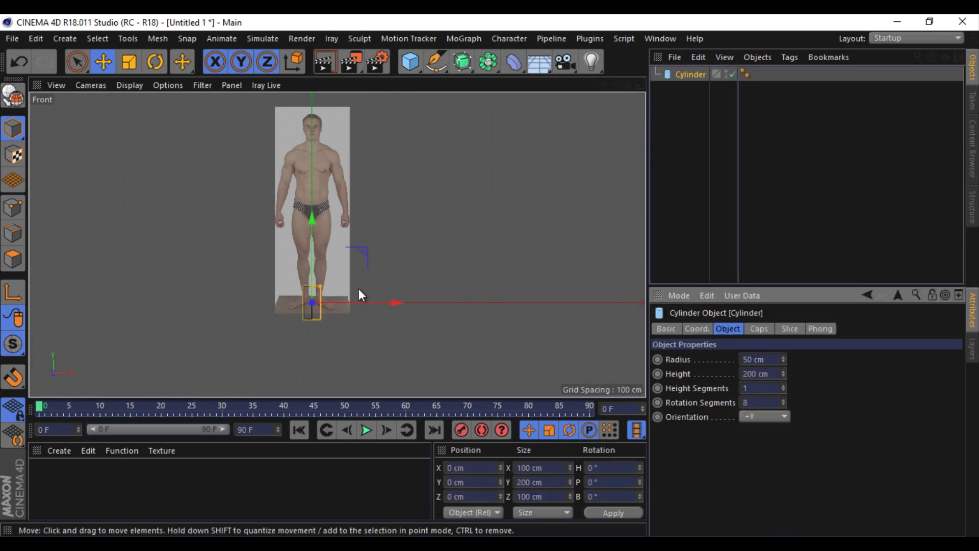
pyautogui.moveTo(312, 196)
pyautogui.mouseDown()
pyautogui.moveTo(314, 174)
pyautogui.moveTo(299, 162)
pyautogui.moveTo(367, 176)
pyautogui.mouseUp()
pyautogui.scroll(3, 345, 171)
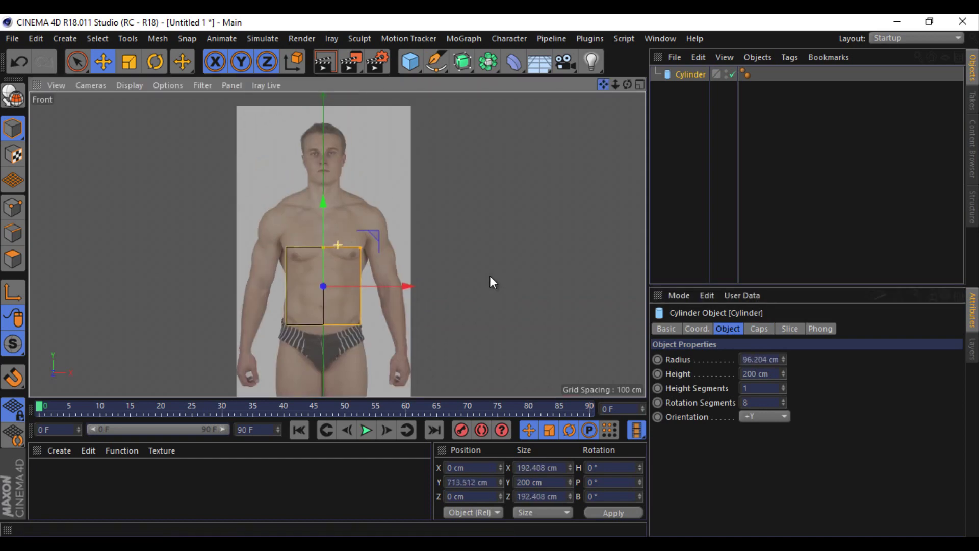
pyautogui.keyDown('alt'); pyautogui.moveTo(489, 275); pyautogui.dragTo(491, 277, button='middle'); pyautogui.keyUp('alt')
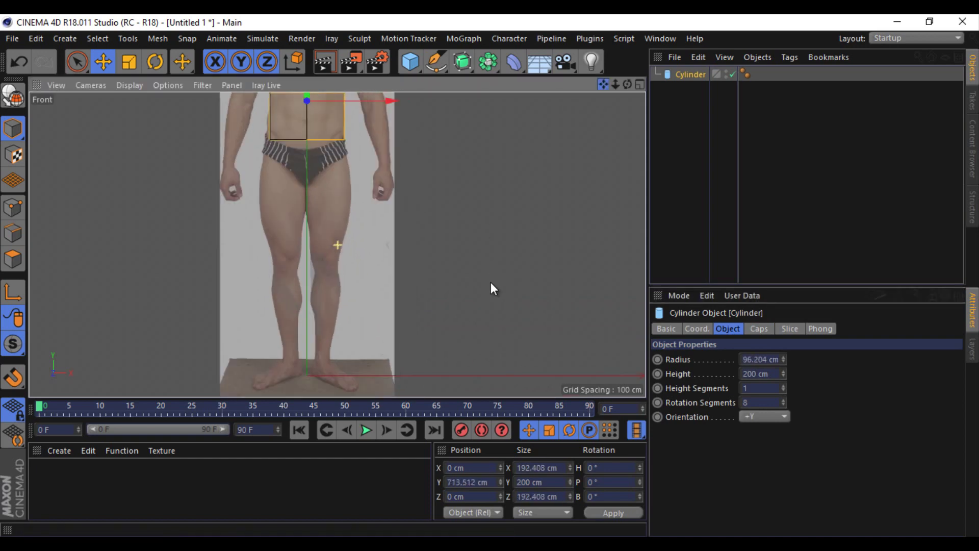
pyautogui.click(13, 95)
# Step: Delete the cylinder's left-side points and adjust the half cylinder's outer points
pyautogui.click(13, 207)
pyautogui.press('0')
pyautogui.moveTo(153, 122); pyautogui.dragTo(299, 353)
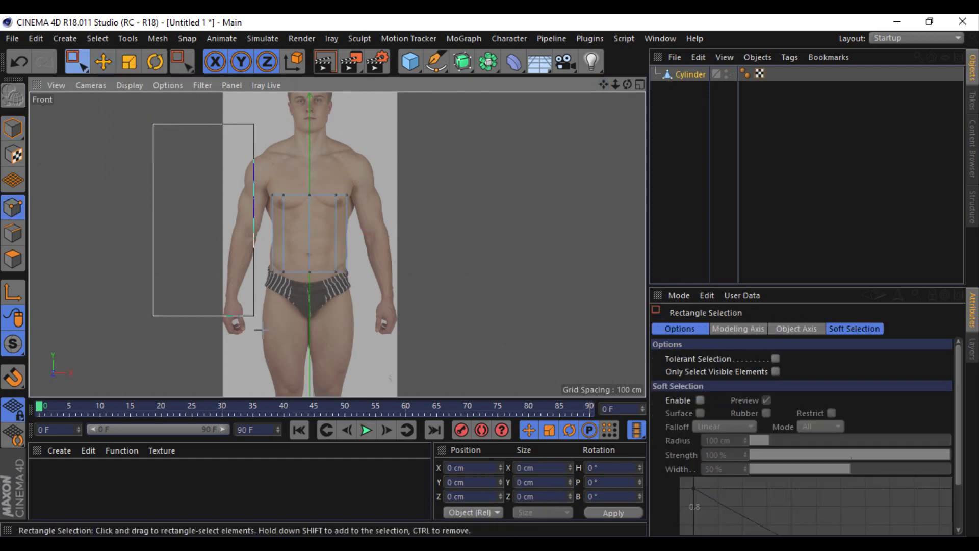
pyautogui.moveTo(323, 158); pyautogui.dragTo(369, 202)
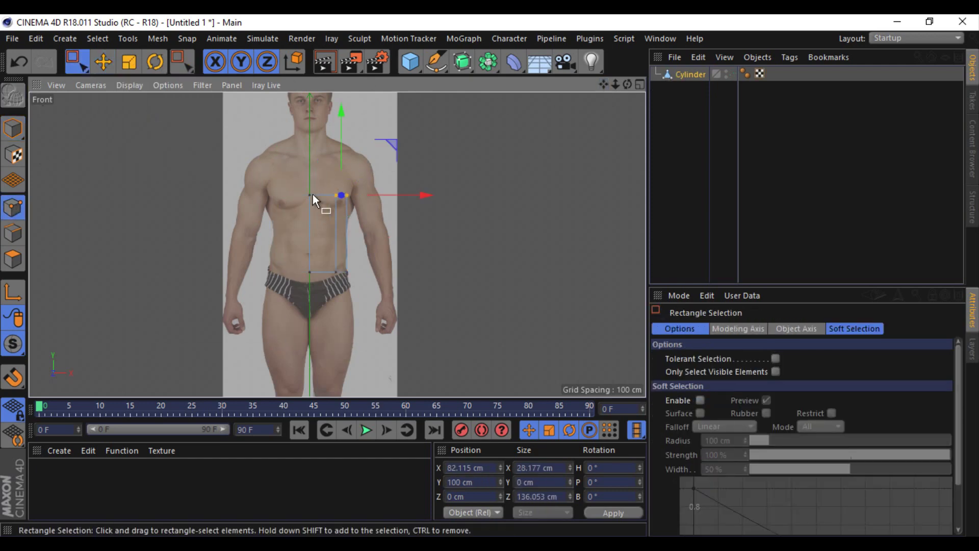
pyautogui.moveTo(321, 258); pyautogui.dragTo(369, 275)
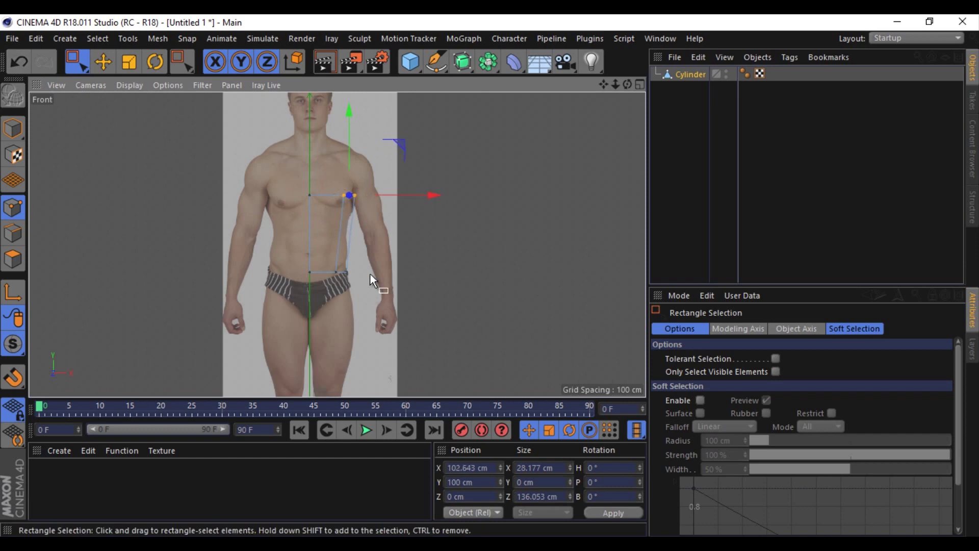
# Step: Add three horizontal loop cuts across the torso with Loop/Path Cut
pyautogui.rightClick(255, 265)
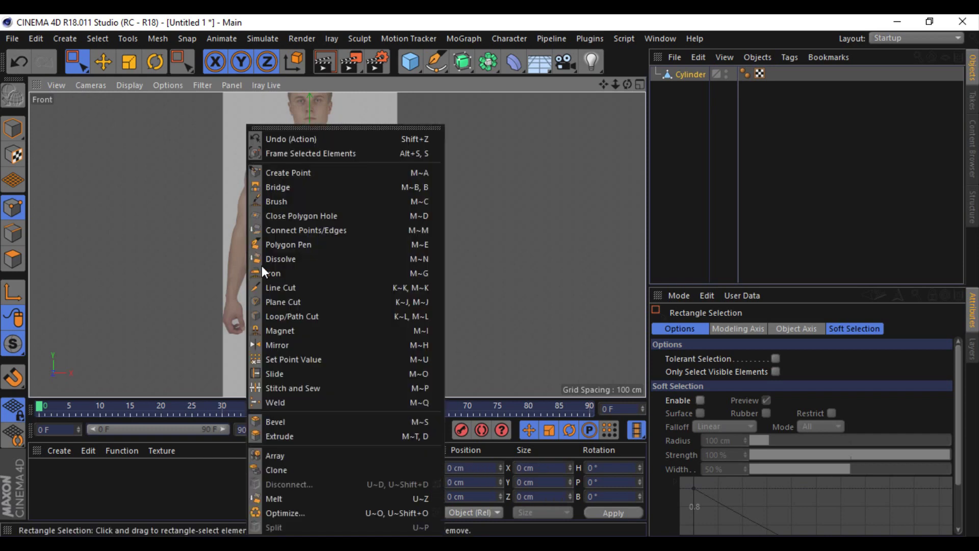
pyautogui.click(322, 314)
pyautogui.click(313, 250)
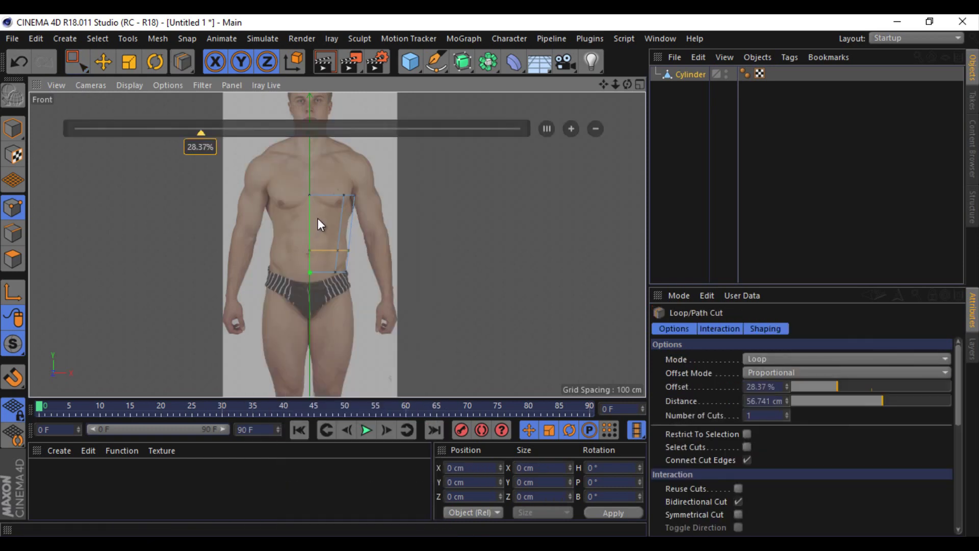
pyautogui.click(304, 215)
pyautogui.click(305, 233)
# Step: Move the mesh's vertex rows to follow the figure's waist and chest outline
pyautogui.click(73, 58)
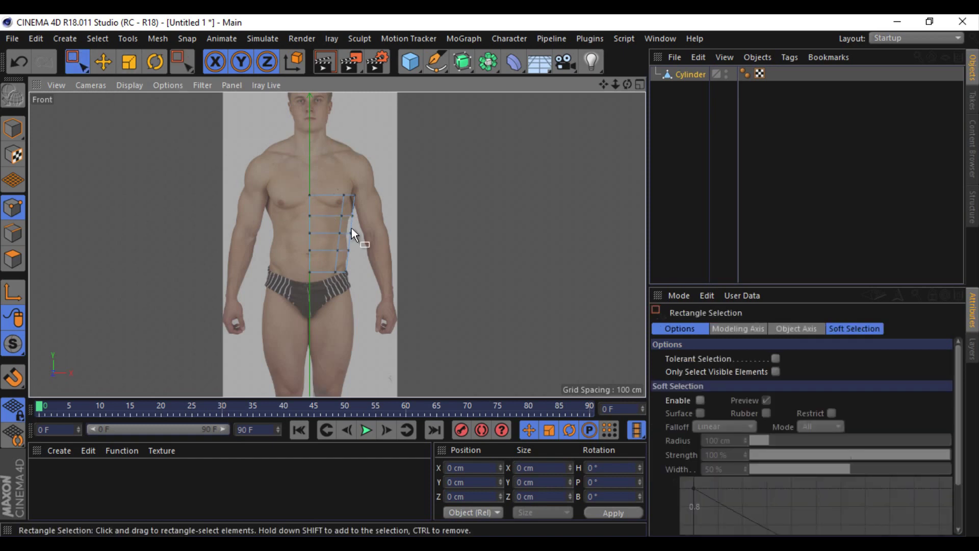
pyautogui.scroll(2, 350, 228)
pyautogui.scroll(2, 327, 254)
pyautogui.moveTo(393, 238); pyautogui.dragTo(384, 239)
pyautogui.moveTo(331, 267); pyautogui.dragTo(384, 282)
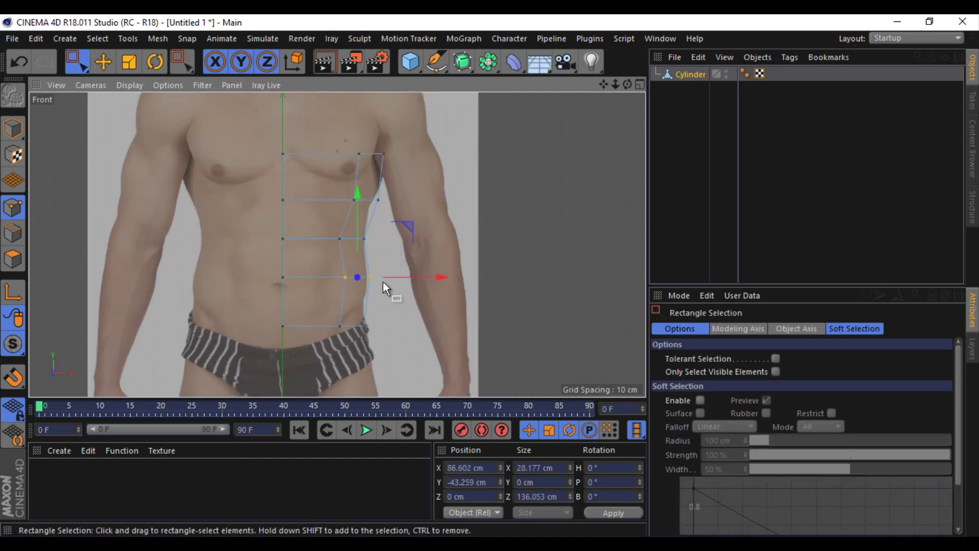
pyautogui.moveTo(400, 185)
pyautogui.mouseDown()
pyautogui.moveTo(323, 219)
pyautogui.moveTo(397, 199)
pyautogui.mouseUp()
pyautogui.moveTo(404, 123); pyautogui.dragTo(350, 163)
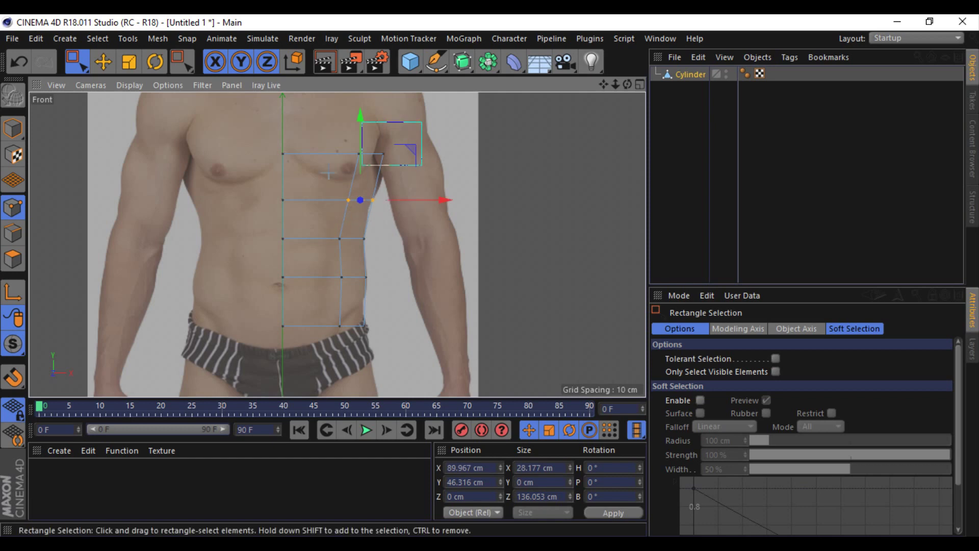
pyautogui.keyDown('shift'); pyautogui.moveTo(270, 144); pyautogui.dragTo(294, 162); pyautogui.keyUp('shift')
pyautogui.moveTo(331, 105); pyautogui.dragTo(332, 130)
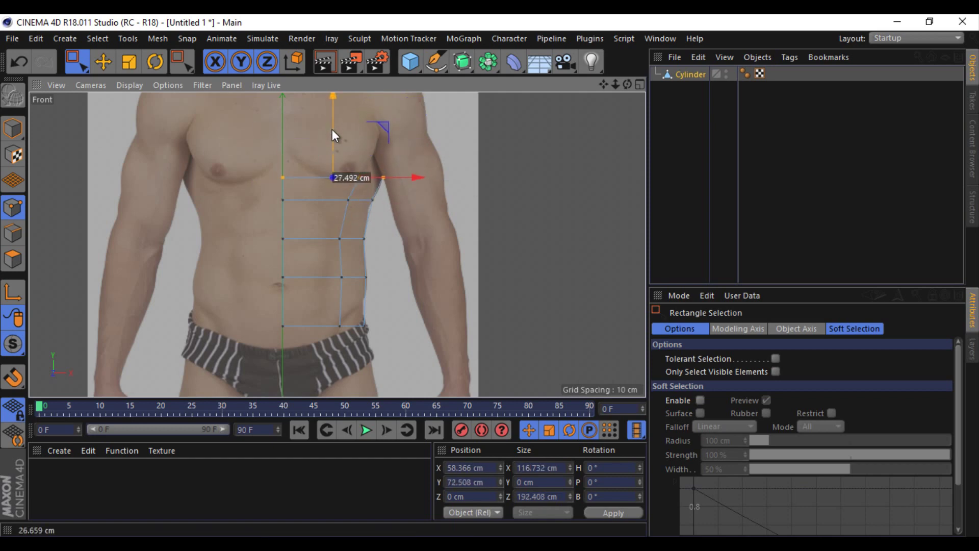
# Step: Raise the top edge row to chest level over the front photo
pyautogui.click(13, 233)
pyautogui.moveTo(297, 157); pyautogui.dragTo(433, 179)
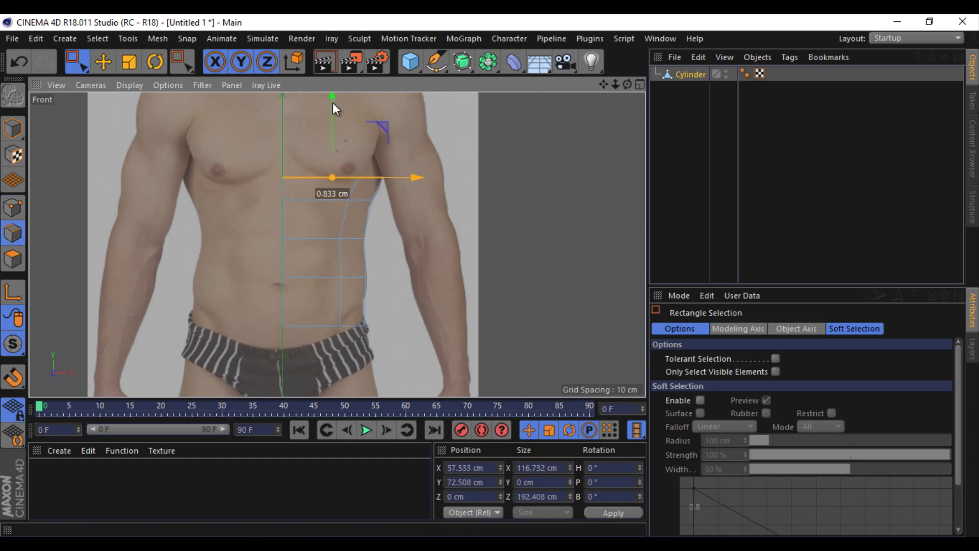
pyautogui.moveTo(334, 124); pyautogui.dragTo(339, 109)
pyautogui.hotkey('ctrl', 'z')
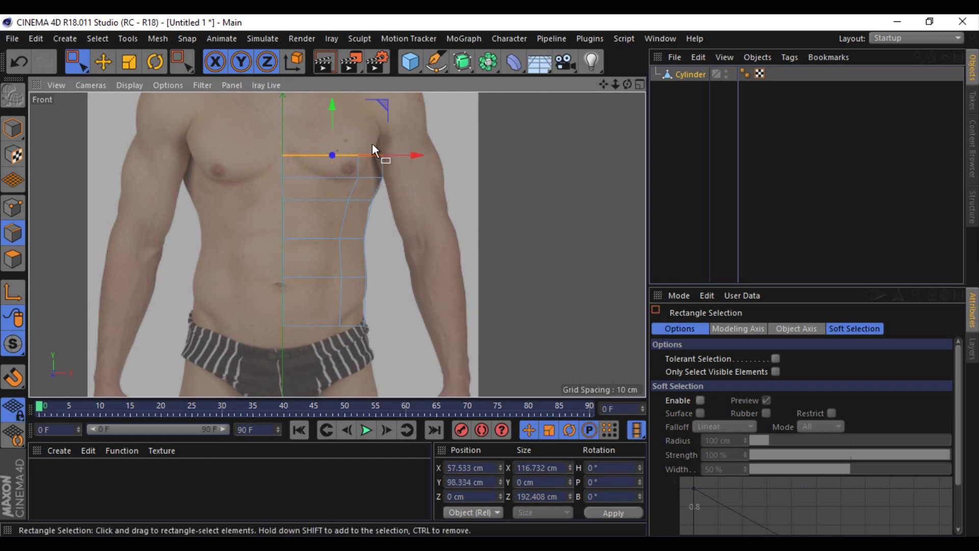
pyautogui.moveTo(355, 147); pyautogui.dragTo(398, 161)
pyautogui.moveTo(603, 84); pyautogui.dragTo(613, 178)
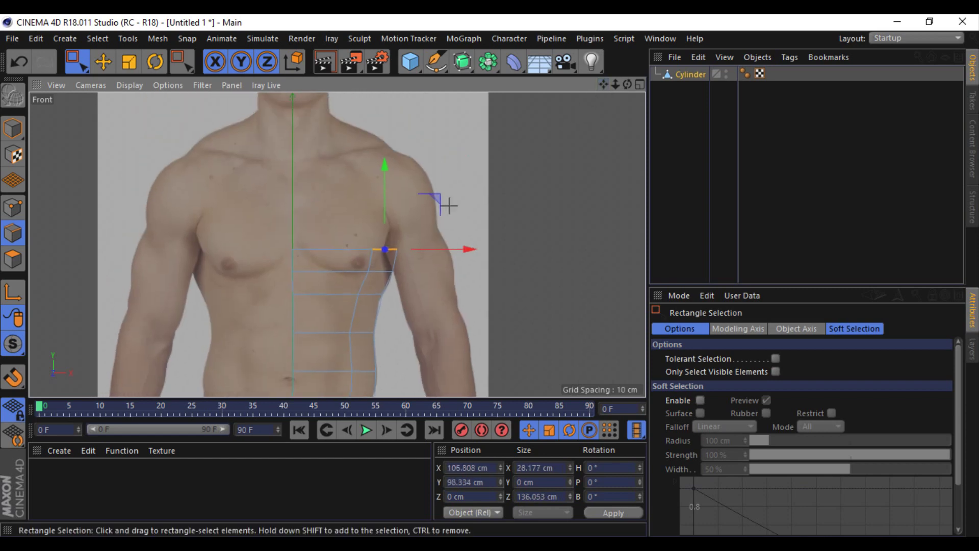
pyautogui.hotkey('ctrl', 'z')
pyautogui.moveTo(335, 216)
pyautogui.mouseDown()
pyautogui.moveTo(337, 182)
pyautogui.moveTo(449, 232)
pyautogui.moveTo(440, 214)
pyautogui.mouseUp()
# Step: Maximize the Right view, select the hip edge row and scale it front-to-back
pyautogui.middleClick(579, 124)
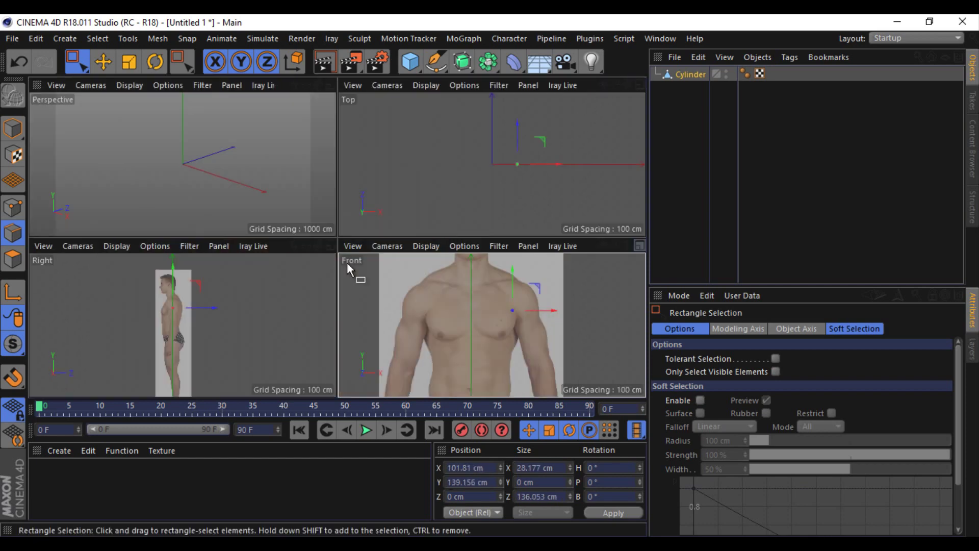
pyautogui.click(329, 247)
pyautogui.scroll(3, 302, 225)
pyautogui.moveTo(253, 286); pyautogui.dragTo(347, 304)
pyautogui.scroll(2, 347, 310)
pyautogui.press('t')
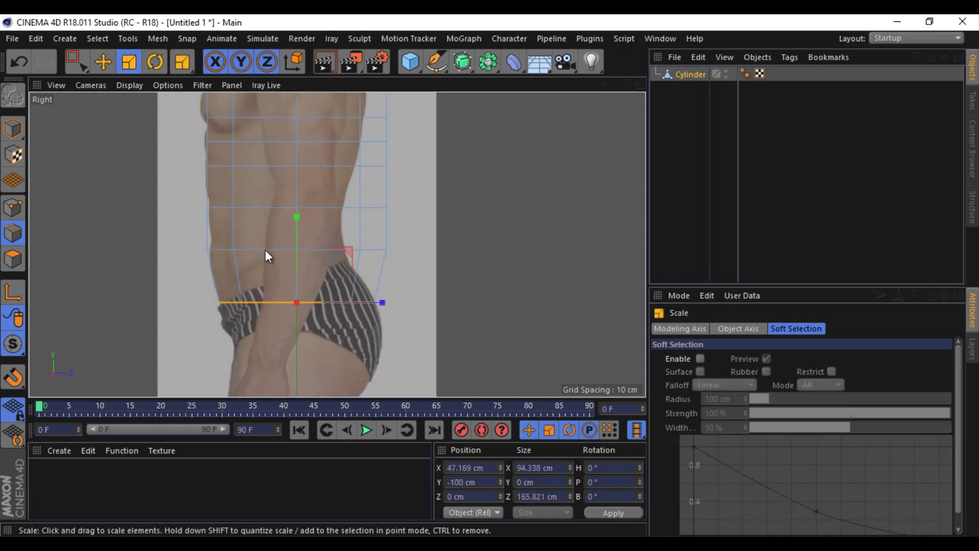
pyautogui.click(102, 61)
pyautogui.click(242, 249)
pyautogui.press('t')
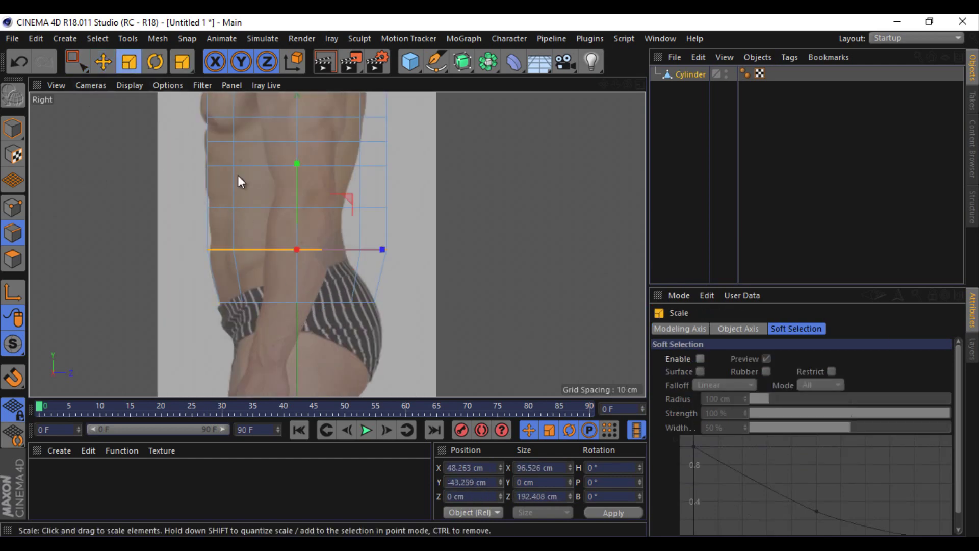
# Step: Narrow the whole cylinder front-to-back to the side photo's body depth
pyautogui.click(24, 129)
pyautogui.moveTo(328, 200); pyautogui.dragTo(337, 206)
pyautogui.click(110, 69)
pyautogui.click(129, 62)
# Step: Rectangle-select the cylinder's point rows and lower the selected row to the bottom edge
pyautogui.click(74, 61)
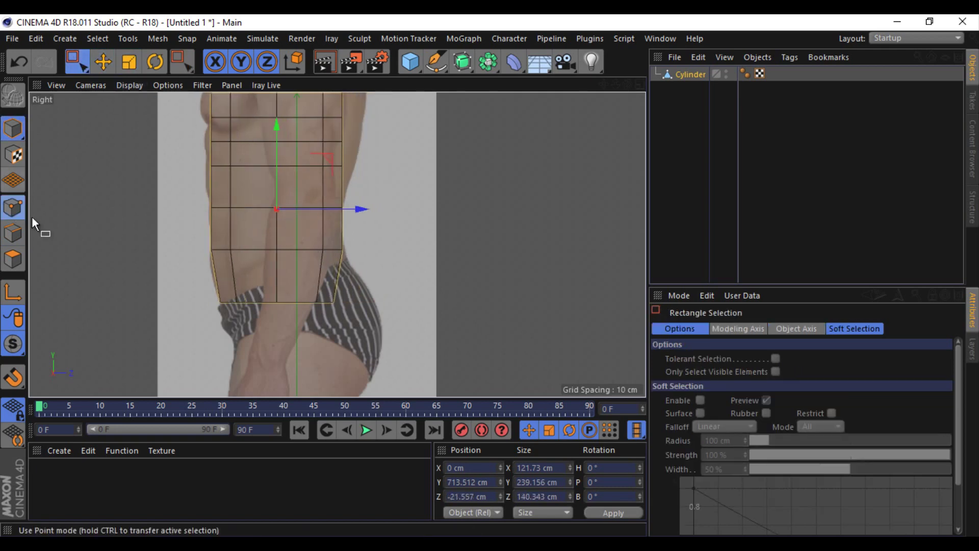
pyautogui.click(12, 207)
pyautogui.moveTo(187, 291); pyautogui.dragTo(380, 322)
pyautogui.click(129, 61)
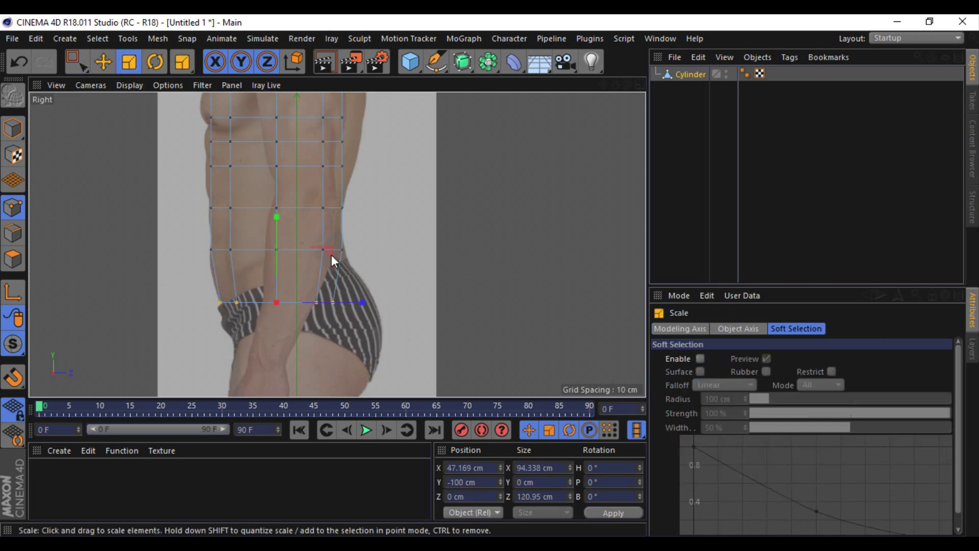
pyautogui.click(77, 61)
pyautogui.moveTo(390, 276); pyautogui.dragTo(193, 230)
pyautogui.press('e')
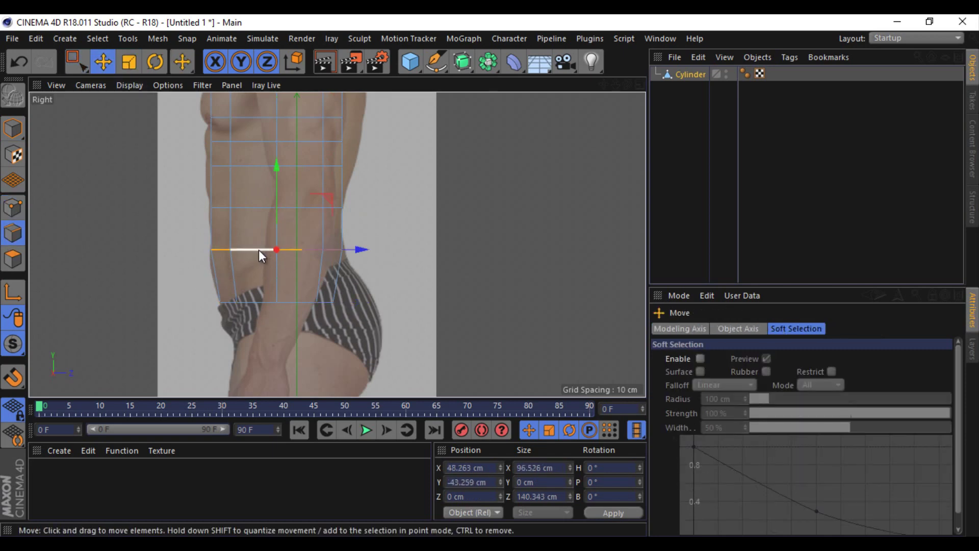
pyautogui.rightClick(419, 257)
pyautogui.moveTo(276, 249); pyautogui.dragTo(268, 304)
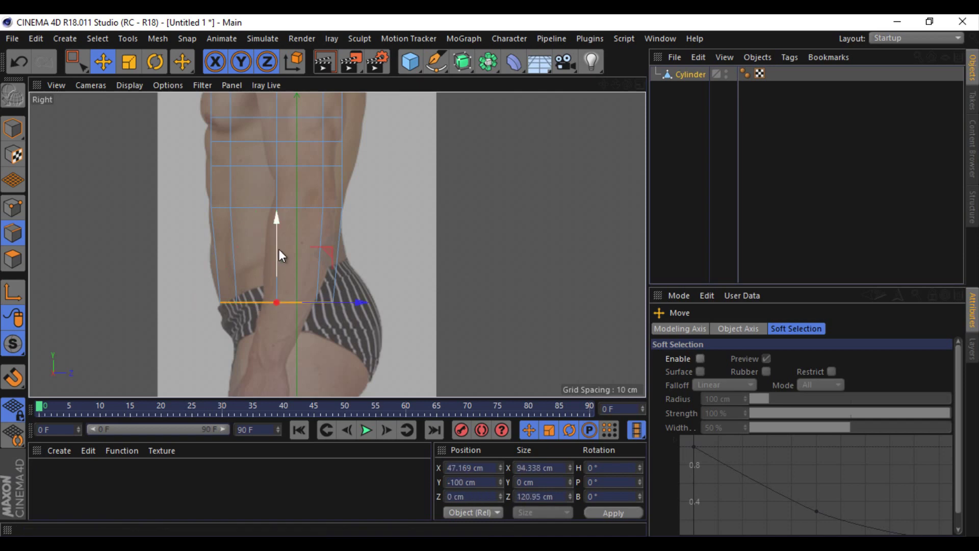
# Step: Rotate the bottom point row to tilt along the underwear waistband
pyautogui.press('r')
pyautogui.moveTo(317, 270)
pyautogui.mouseDown()
pyautogui.moveTo(326, 234)
pyautogui.moveTo(321, 260)
pyautogui.moveTo(345, 279)
pyautogui.moveTo(335, 231)
pyautogui.mouseUp()
pyautogui.press('e')
pyautogui.press('r')
pyautogui.press('e')
pyautogui.press('r')
pyautogui.press('t')
# Step: Widen the bottom point row front-to-back in world axes, undoing a stray rotation
pyautogui.press('w')
pyautogui.press('e')
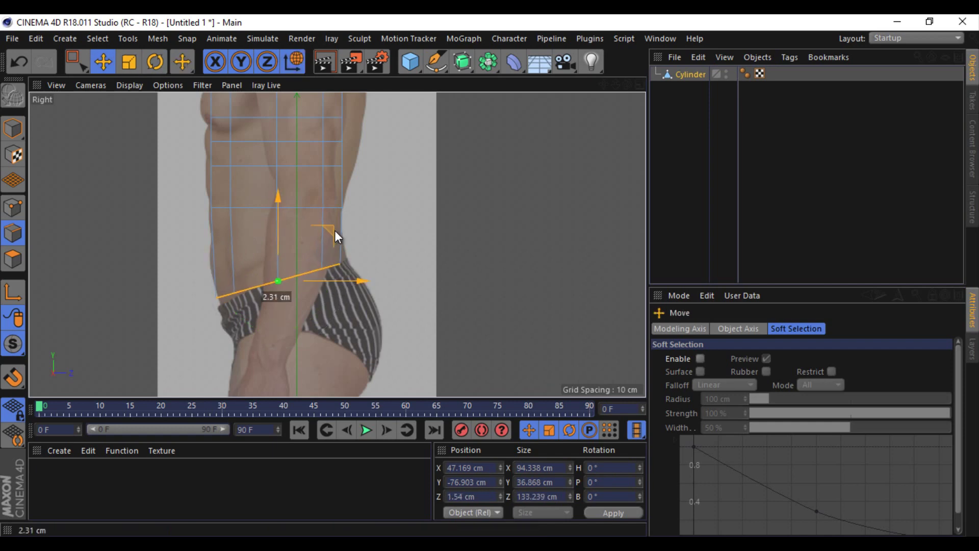
pyautogui.press('r')
pyautogui.press('t')
pyautogui.moveTo(302, 268)
pyautogui.mouseDown()
pyautogui.moveTo(332, 280)
pyautogui.moveTo(320, 243)
pyautogui.mouseUp()
pyautogui.press('r')
pyautogui.hotkey('ctrl', 'z')
pyautogui.press('e')
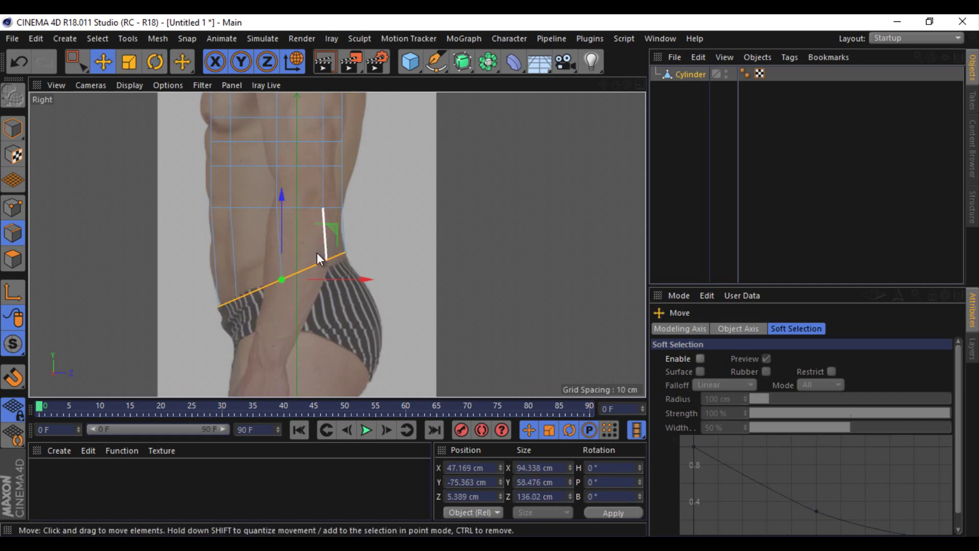
pyautogui.hotkey('ctrl', 'z')
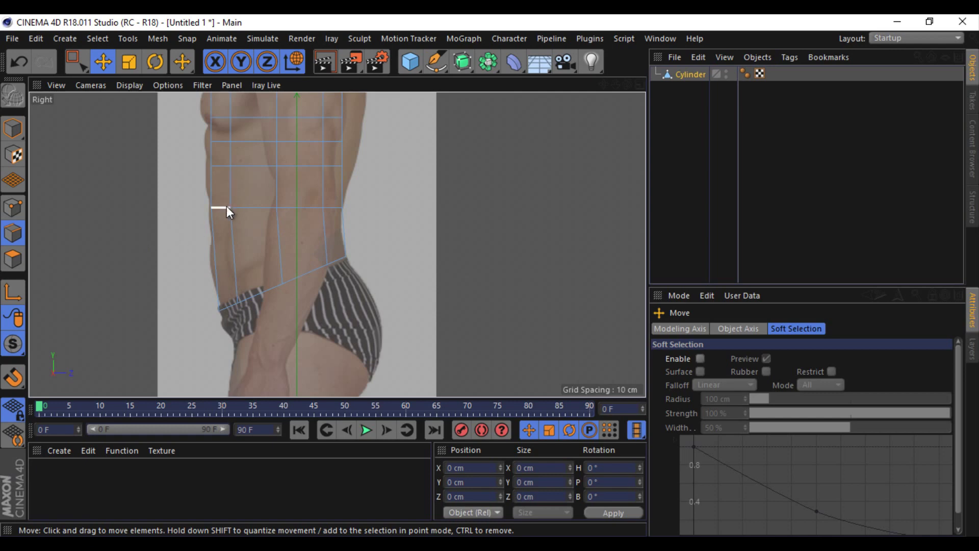
# Step: Nudge the bottom points back and widen the next edge loop up to the torso profile
pyautogui.moveTo(604, 82); pyautogui.dragTo(505, 154)
pyautogui.scroll(2, 212, 282)
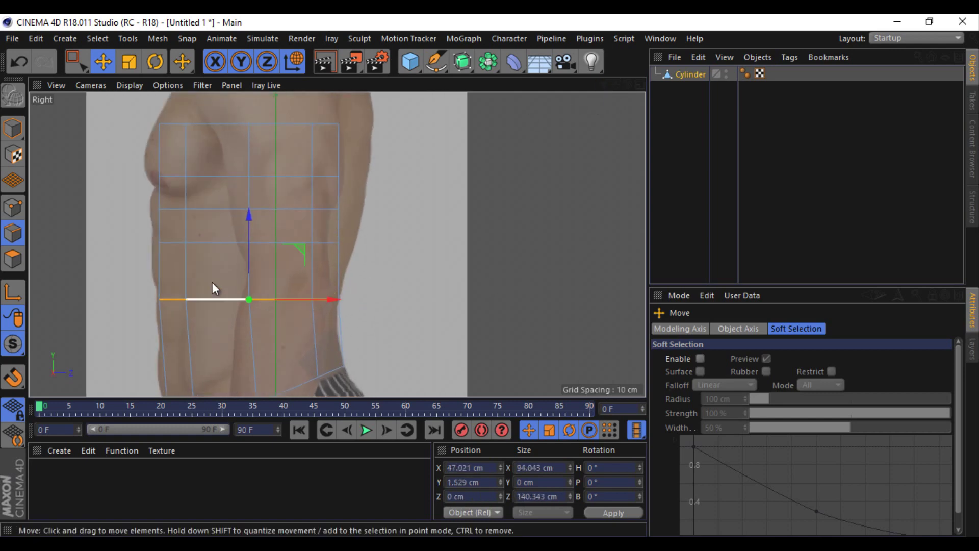
pyautogui.moveTo(298, 297); pyautogui.dragTo(294, 299)
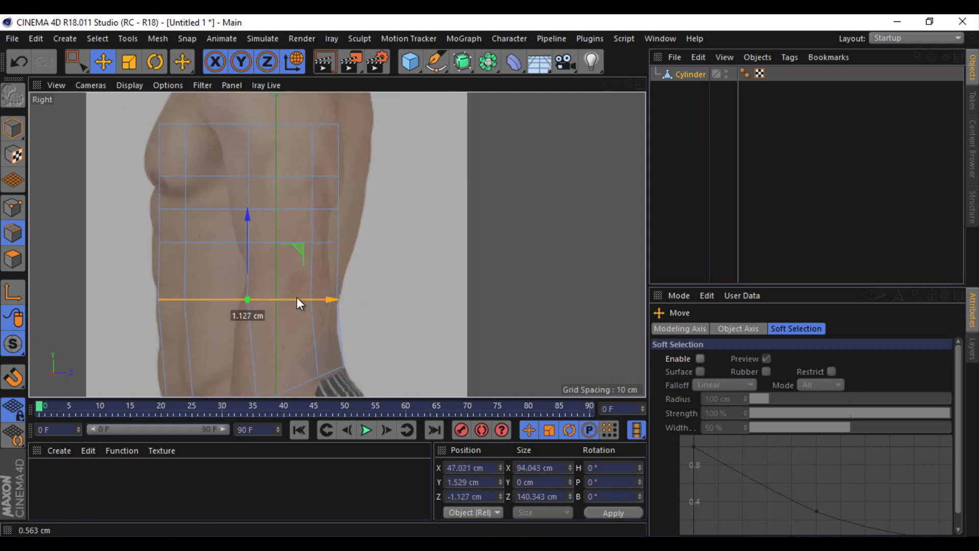
pyautogui.click(220, 240)
pyautogui.click(129, 61)
pyautogui.moveTo(297, 243)
pyautogui.mouseDown()
pyautogui.moveTo(310, 245)
pyautogui.moveTo(296, 244)
pyautogui.mouseUp()
pyautogui.click(106, 64)
pyautogui.press('t')
# Step: Select a higher torso edge loop and adjust it using local and world axes
pyautogui.press('0')
pyautogui.press('e')
pyautogui.moveTo(150, 201)
pyautogui.mouseDown()
pyautogui.moveTo(346, 214)
pyautogui.moveTo(305, 209)
pyautogui.moveTo(331, 209)
pyautogui.moveTo(319, 210)
pyautogui.mouseUp()
pyautogui.press('0')
pyautogui.press('r')
pyautogui.press('t')
pyautogui.press('w')
pyautogui.press('e')
pyautogui.press('r')
pyautogui.press('t')
pyautogui.press('e')
pyautogui.press('w')
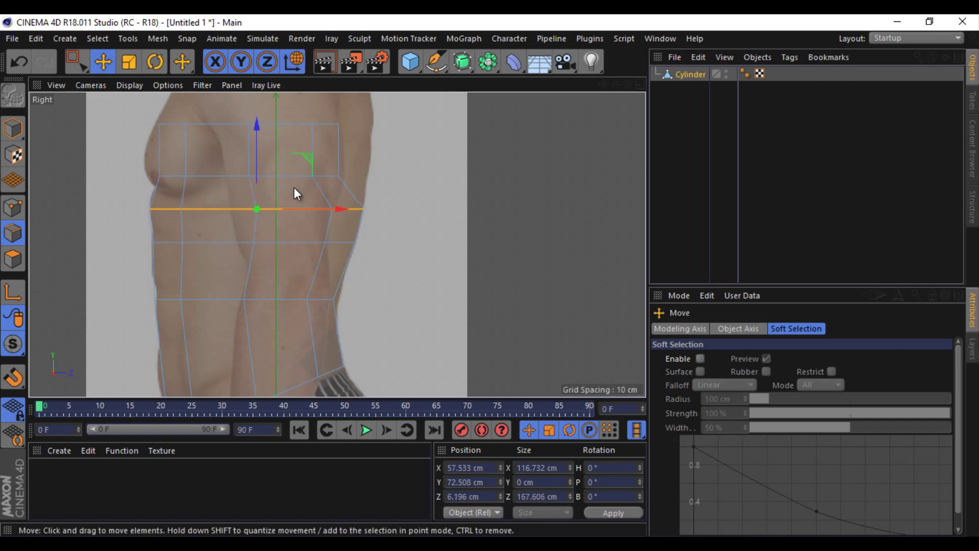
# Step: Widen the chest-height edge loop front-to-back and fine-tune its depth
pyautogui.doubleClick(233, 175)
pyautogui.press('t')
pyautogui.press('w')
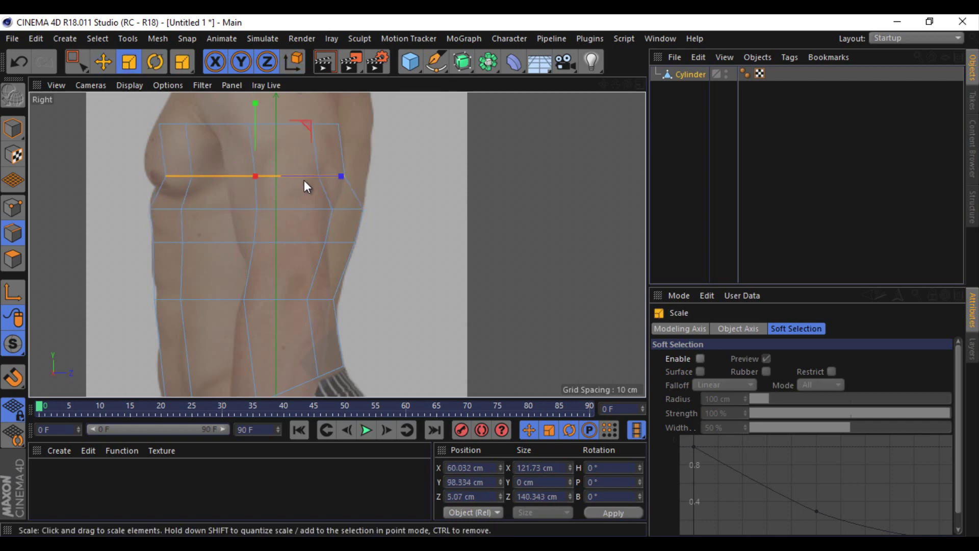
pyautogui.moveTo(304, 180)
pyautogui.mouseDown()
pyautogui.moveTo(320, 179)
pyautogui.moveTo(306, 179)
pyautogui.mouseUp()
pyautogui.press('e')
pyautogui.press('w')
pyautogui.moveTo(310, 179); pyautogui.dragTo(308, 179)
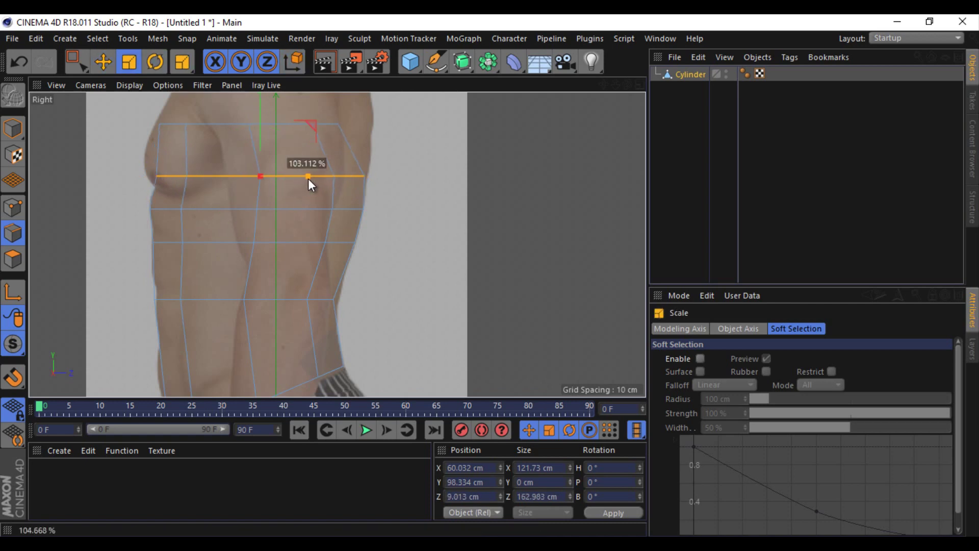
pyautogui.press('e')
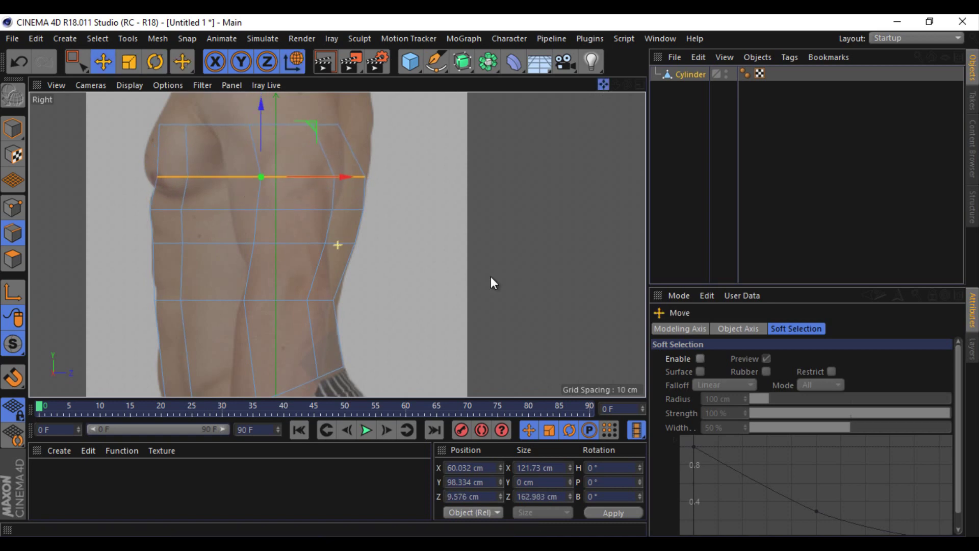
# Step: Widen the top ring to chest depth and pull its front edge onto the pectoral outline
pyautogui.click(218, 161)
pyautogui.press('t')
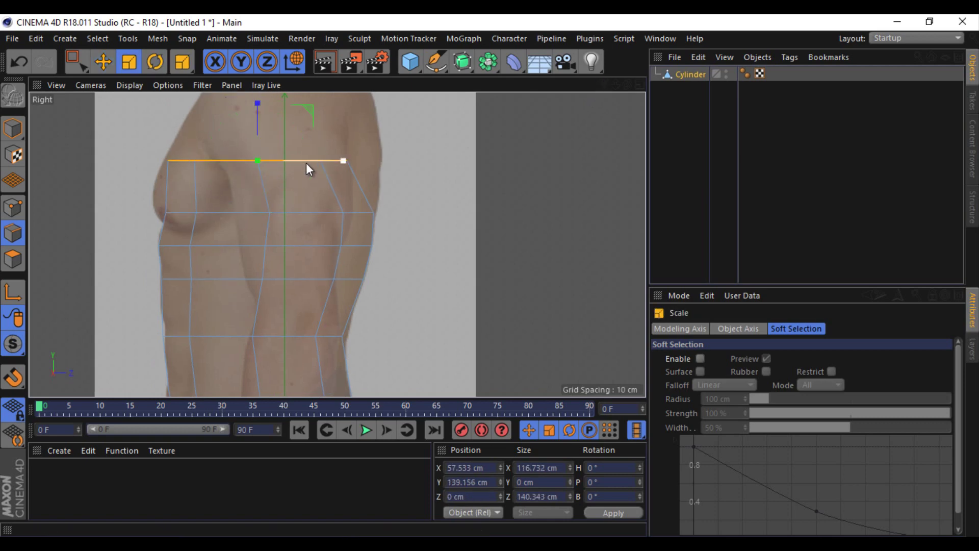
pyautogui.moveTo(306, 163)
pyautogui.mouseDown()
pyautogui.moveTo(320, 162)
pyautogui.moveTo(304, 157)
pyautogui.moveTo(313, 158)
pyautogui.mouseUp()
pyautogui.press('r')
pyautogui.press('e')
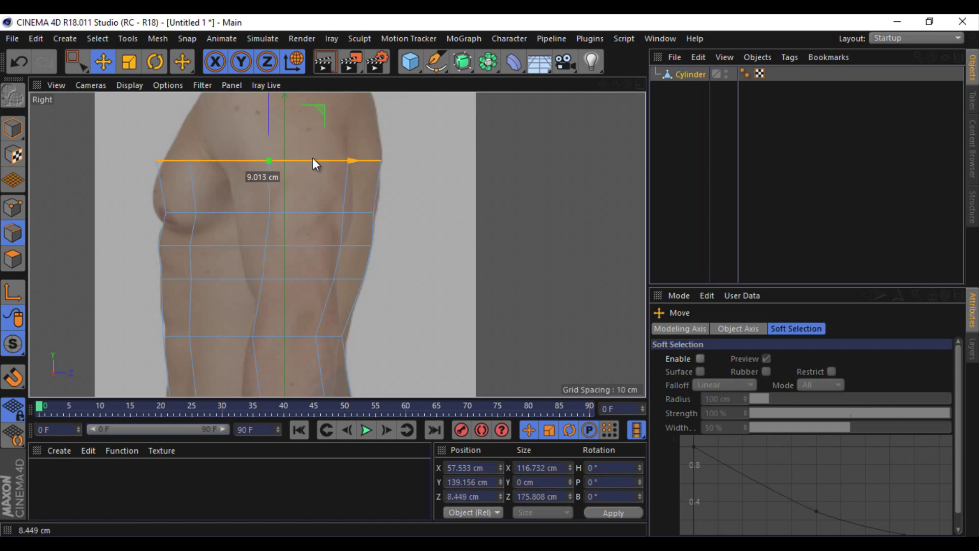
pyautogui.press('0')
pyautogui.moveTo(148, 153); pyautogui.dragTo(237, 163)
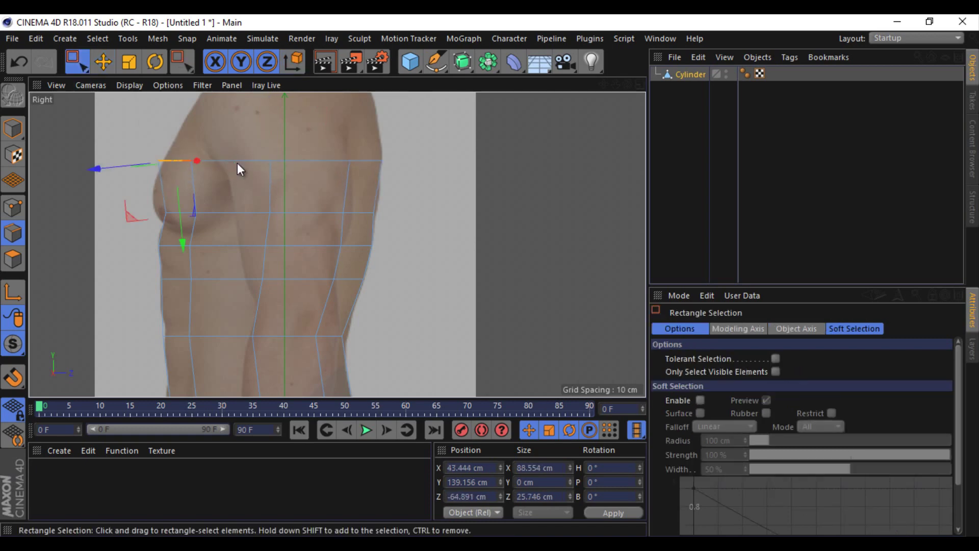
pyautogui.click(102, 60)
pyautogui.moveTo(108, 131); pyautogui.dragTo(114, 130)
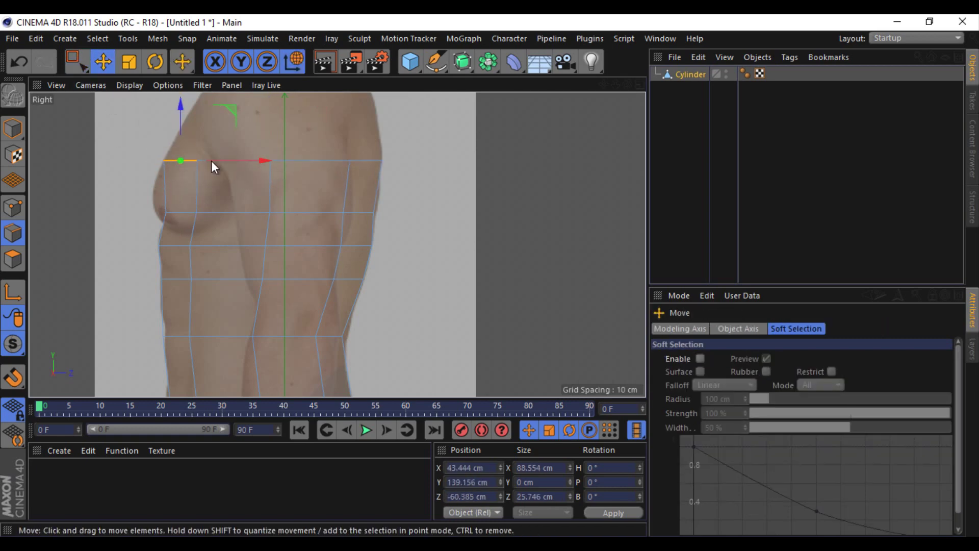
# Step: Re-maximize the side view and switch to Ring Selection
pyautogui.click(635, 87)
pyautogui.click(331, 246)
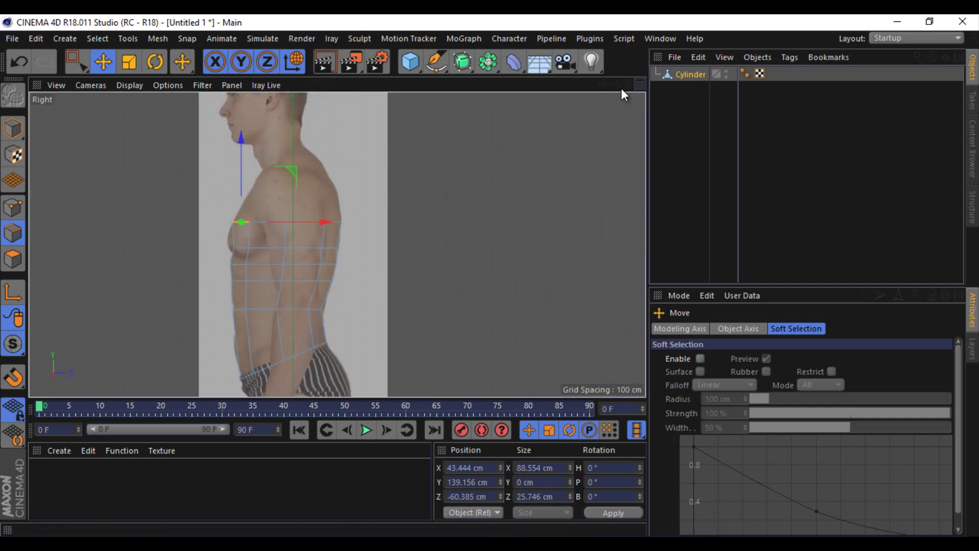
pyautogui.scroll(3, 310, 204)
pyautogui.scroll(3, 336, 208)
pyautogui.click(336, 209)
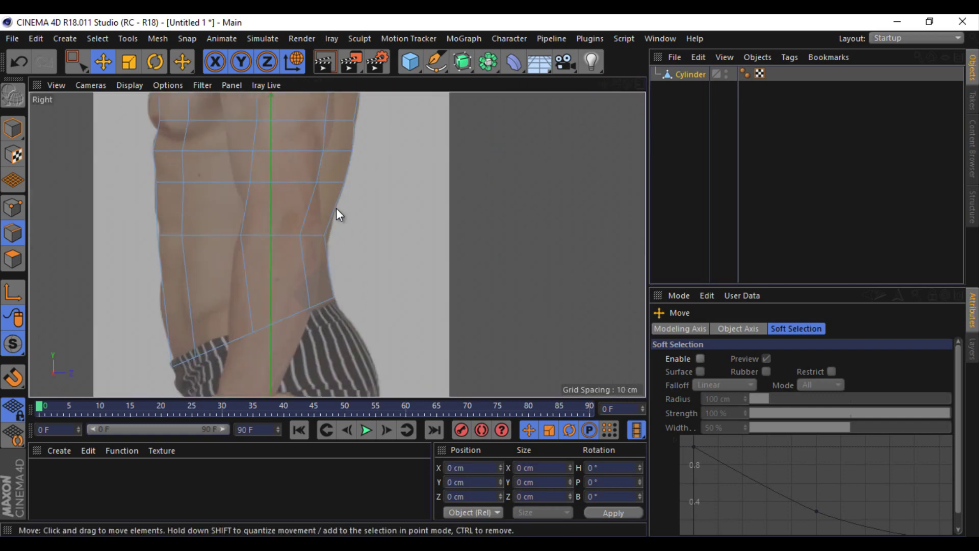
pyautogui.click(97, 38)
pyautogui.click(118, 129)
# Step: Cut a new loop around the waist and pull the front chest points down under the pectoral
pyautogui.click(246, 275)
pyautogui.rightClick(382, 268)
pyautogui.click(456, 265)
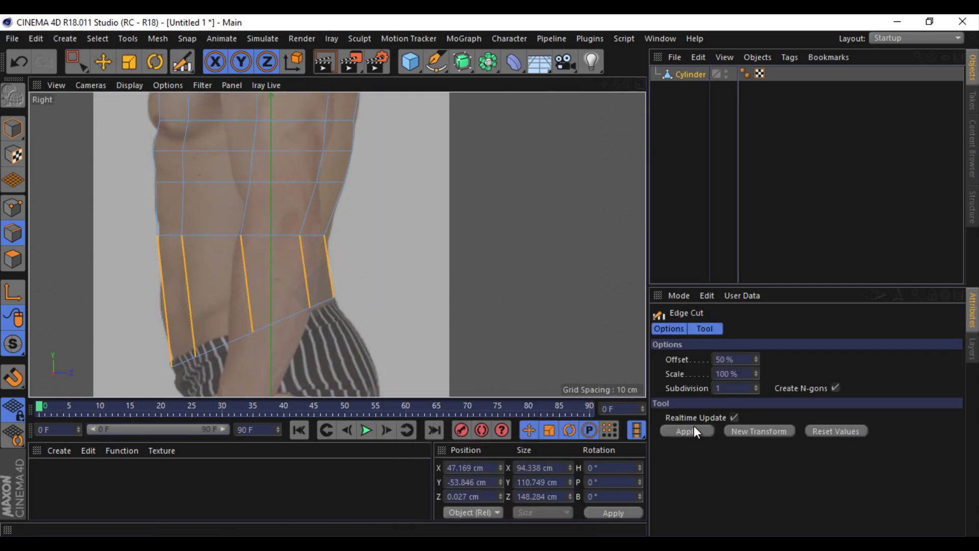
pyautogui.press('0')
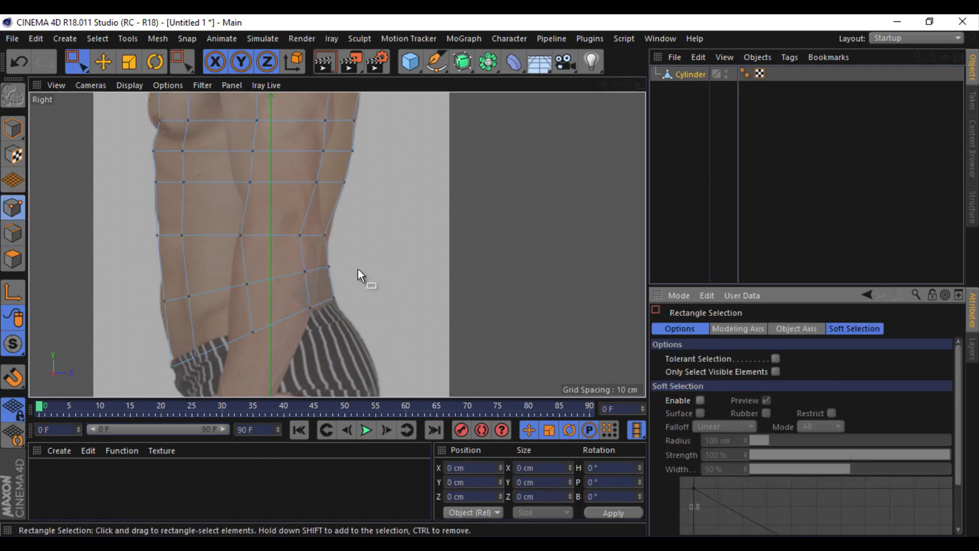
pyautogui.moveTo(299, 257)
pyautogui.mouseDown()
pyautogui.moveTo(369, 277)
pyautogui.moveTo(378, 237)
pyautogui.mouseUp()
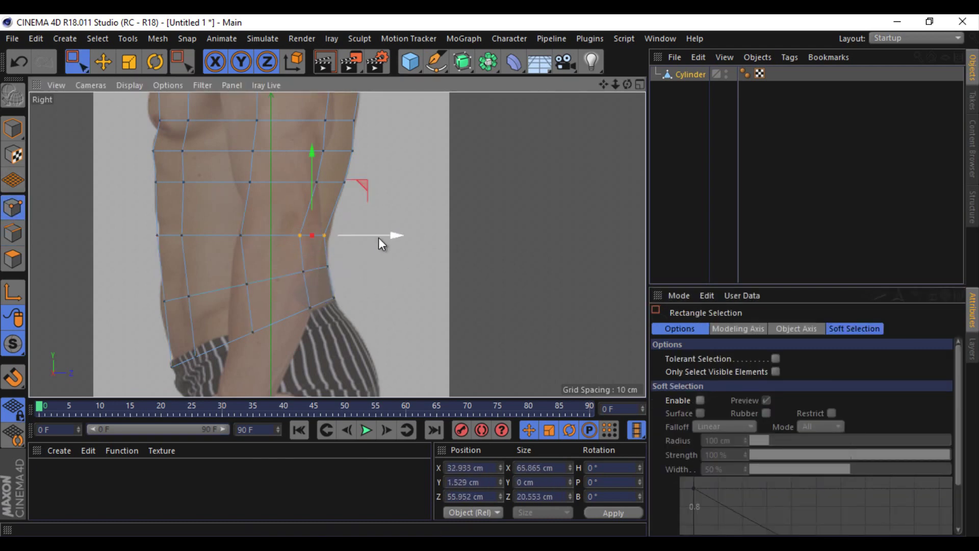
pyautogui.moveTo(602, 85); pyautogui.dragTo(490, 275)
pyautogui.moveTo(245, 267); pyautogui.dragTo(156, 299)
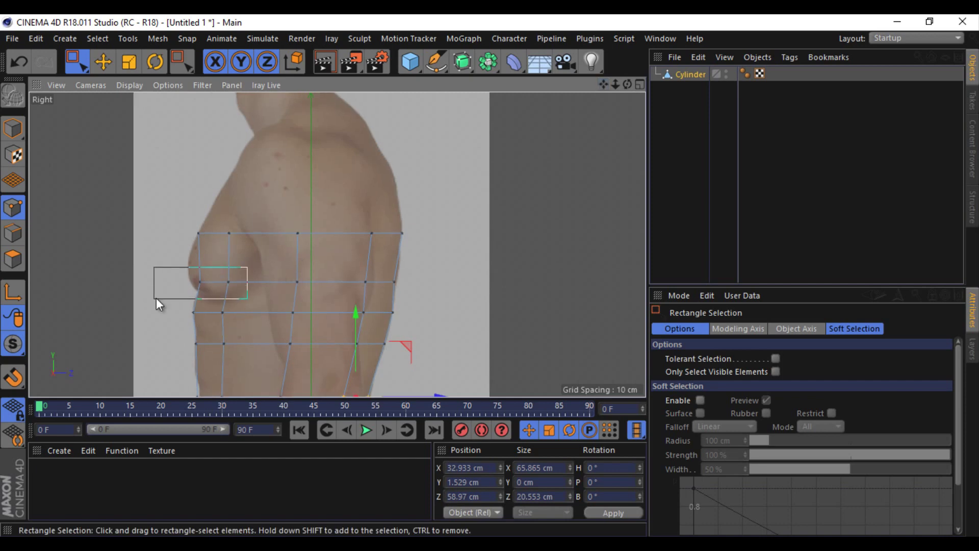
pyautogui.moveTo(267, 231); pyautogui.dragTo(264, 247)
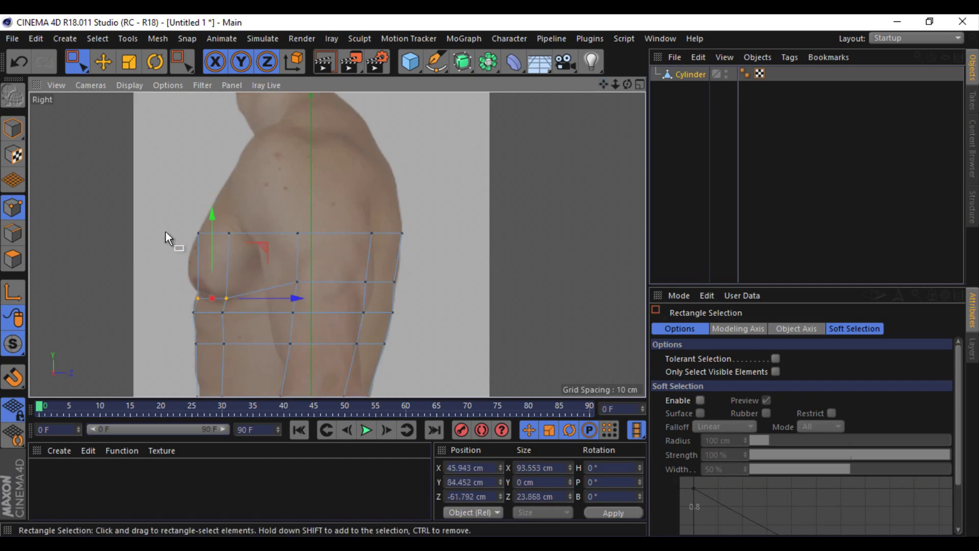
# Step: Ring-select the edges across the chest and cut a new edge loop there
pyautogui.click(13, 233)
pyautogui.click(90, 39)
pyautogui.click(120, 133)
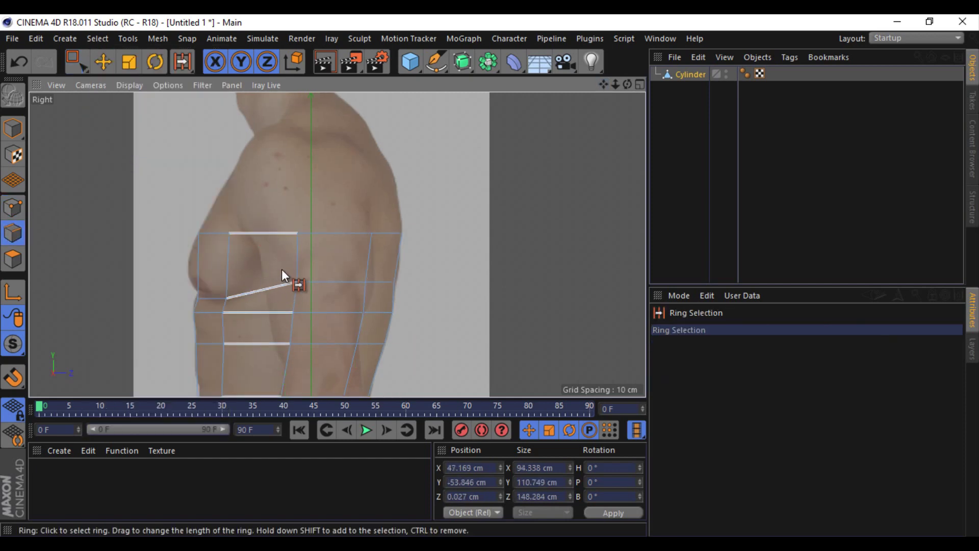
pyautogui.click(282, 268)
pyautogui.rightClick(105, 207)
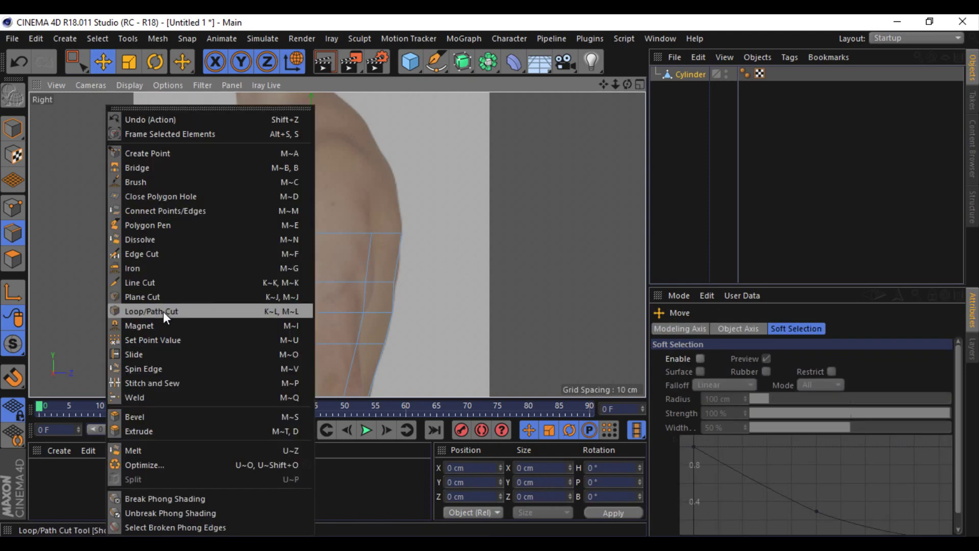
pyautogui.click(163, 311)
pyautogui.click(311, 256)
# Step: Push the new chest loop forward to match the chest in the side photo
pyautogui.press('0')
pyautogui.moveTo(170, 231); pyautogui.dragTo(273, 264)
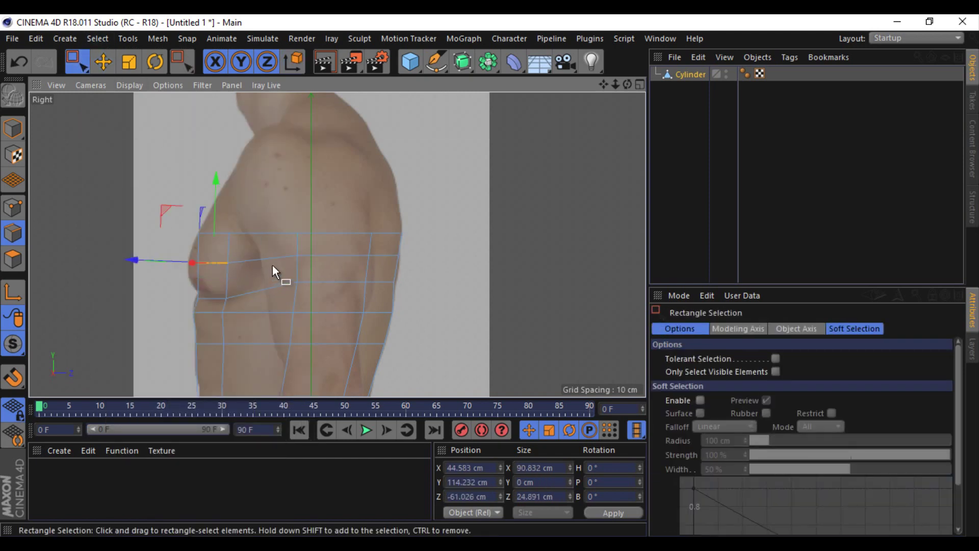
pyautogui.press('e')
pyautogui.moveTo(136, 154); pyautogui.dragTo(121, 164)
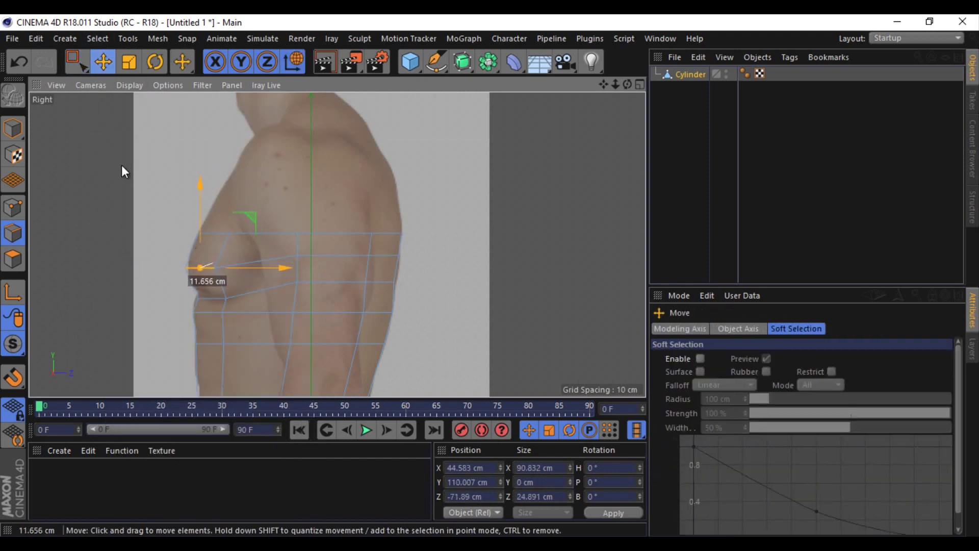
pyautogui.middleClick(553, 217)
# Step: In the enlarged front view, try moving an abdomen edge loop, then undo it
pyautogui.middleClick(491, 265)
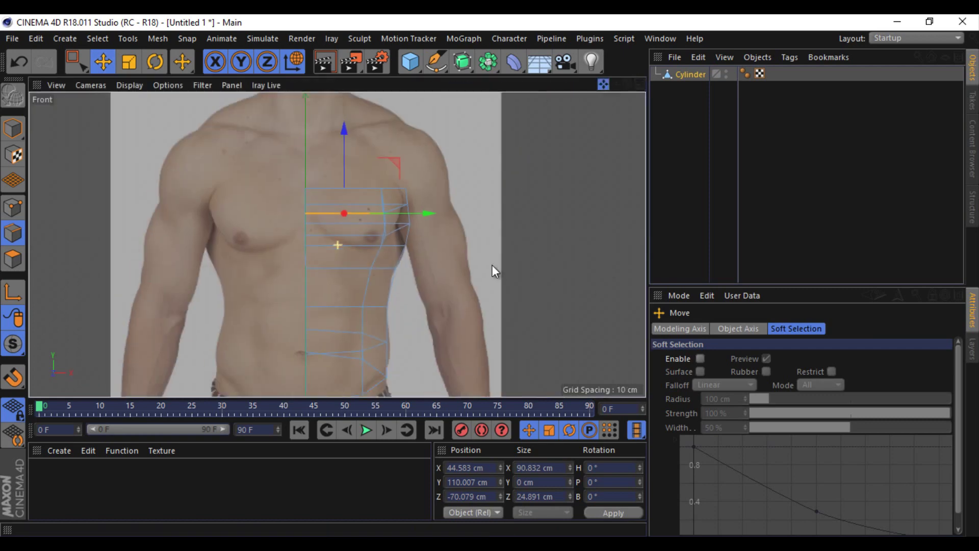
pyautogui.keyDown('alt'); pyautogui.moveTo(492, 265); pyautogui.dragTo(361, 219, button='middle'); pyautogui.keyUp('alt')
pyautogui.doubleClick(361, 224)
pyautogui.moveTo(347, 218); pyautogui.dragTo(354, 203)
pyautogui.hotkey('ctrl', 'z')
pyautogui.click(411, 200)
pyautogui.scroll(-3, 367, 194)
pyautogui.moveTo(607, 81); pyautogui.dragTo(490, 277)
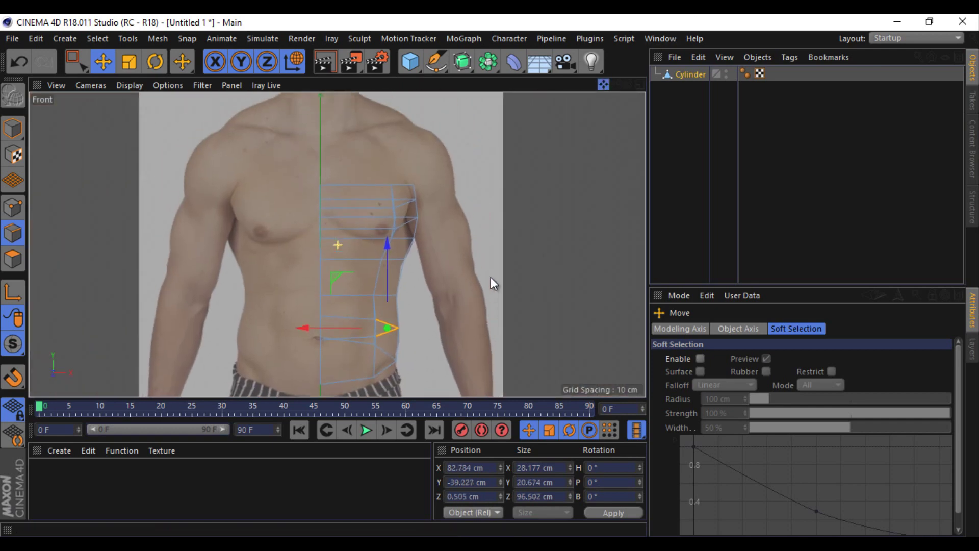
# Step: Raise the mesh's top edge loop above the shoulders toward the neck
pyautogui.doubleClick(365, 187)
pyautogui.moveTo(371, 155); pyautogui.dragTo(379, 136)
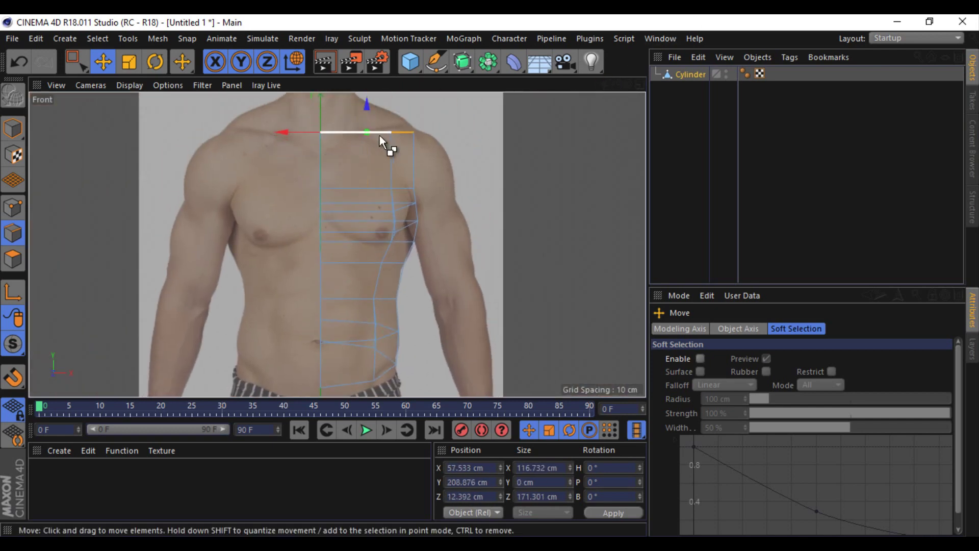
pyautogui.moveTo(603, 84); pyautogui.dragTo(494, 126)
pyautogui.moveTo(364, 141); pyautogui.dragTo(363, 96)
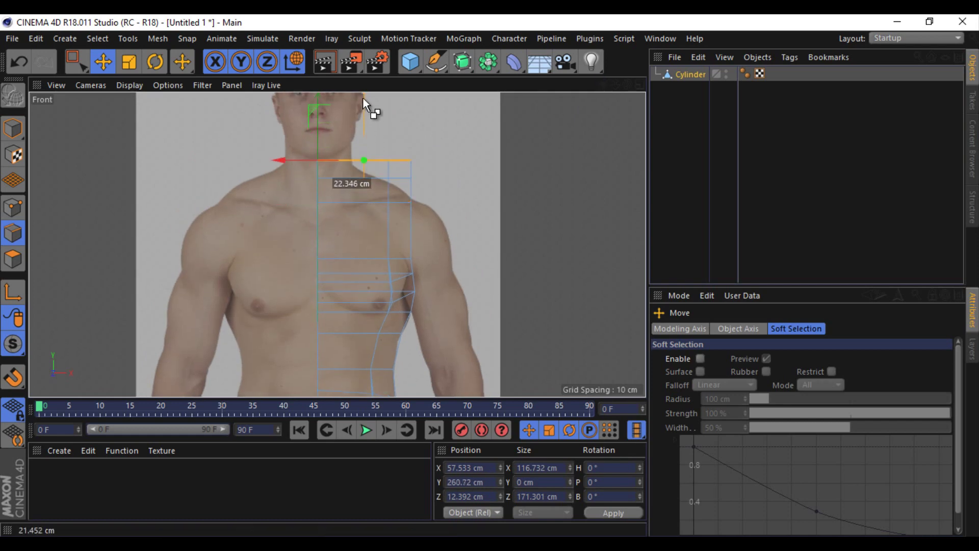
# Step: Pull the top loop's outer points inward along the shoulder slope toward the neck
pyautogui.click(76, 62)
pyautogui.click(13, 206)
pyautogui.moveTo(437, 179); pyautogui.dragTo(389, 207)
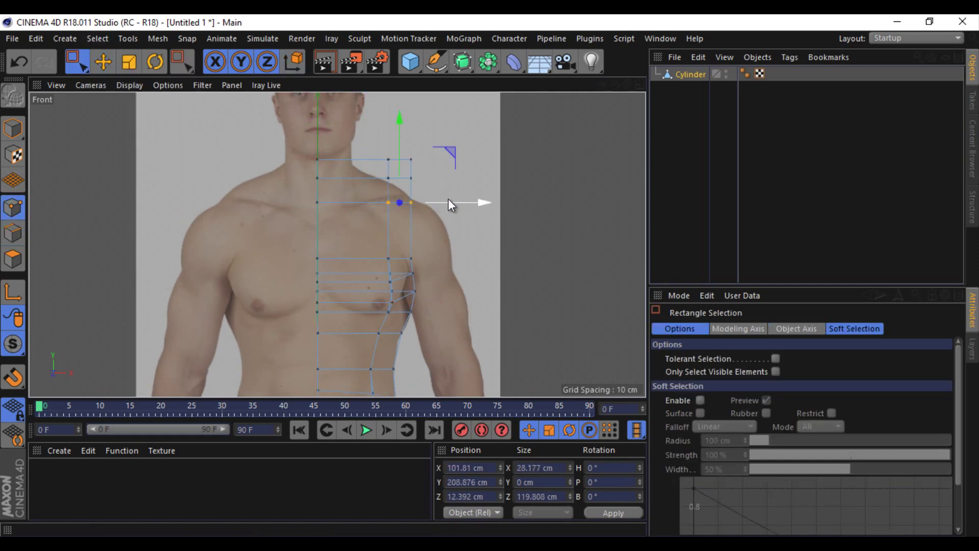
pyautogui.moveTo(426, 158); pyautogui.dragTo(382, 185)
pyautogui.moveTo(449, 178); pyautogui.dragTo(421, 179)
pyautogui.moveTo(377, 148)
pyautogui.mouseDown()
pyautogui.moveTo(439, 168)
pyautogui.moveTo(377, 161)
pyautogui.mouseUp()
pyautogui.moveTo(334, 116); pyautogui.dragTo(335, 124)
pyautogui.moveTo(376, 149)
pyautogui.mouseDown()
pyautogui.moveTo(356, 176)
pyautogui.moveTo(394, 165)
pyautogui.mouseUp()
# Step: Extrude the top edge loop upward into a short neck section
pyautogui.click(13, 233)
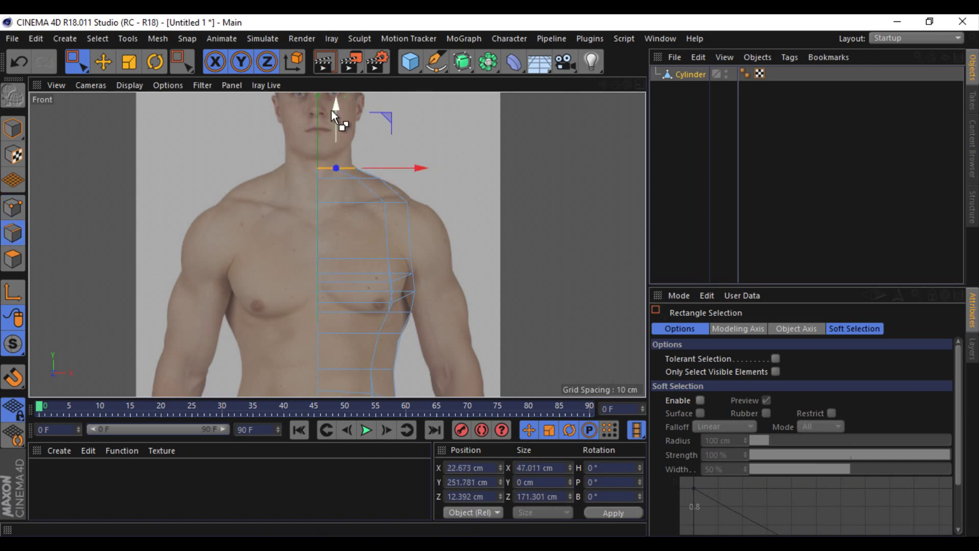
pyautogui.keyDown('ctrl'); pyautogui.moveTo(332, 109); pyautogui.dragTo(332, 76); pyautogui.keyUp('ctrl')
pyautogui.moveTo(376, 146); pyautogui.dragTo(329, 109)
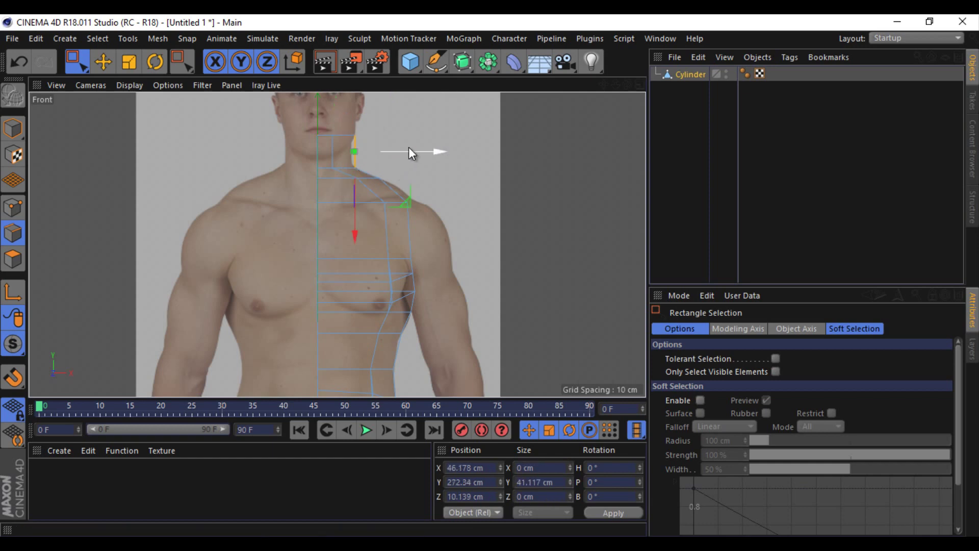
pyautogui.click(640, 86)
# Step: In the enlarged side view, shrink the neck-base loop to about 88%
pyautogui.click(329, 246)
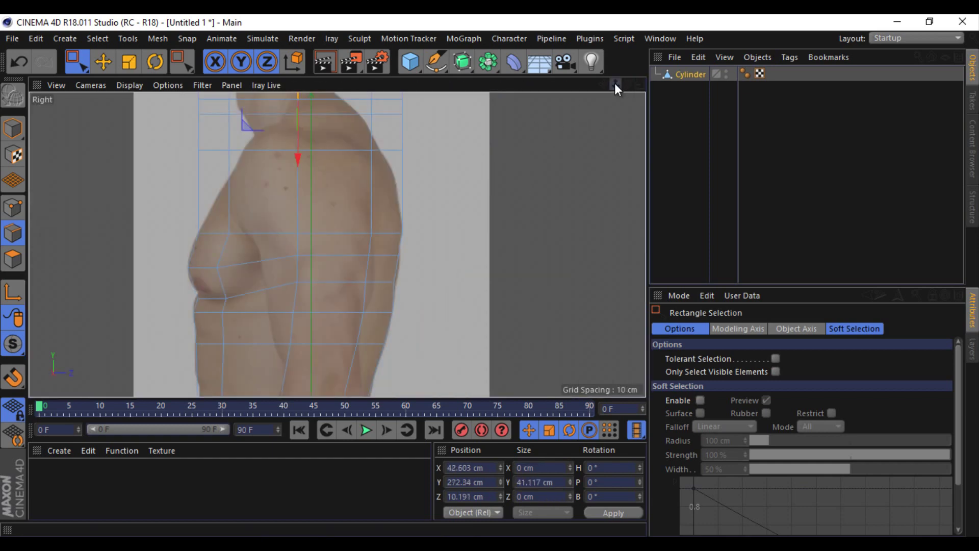
pyautogui.moveTo(616, 85); pyautogui.dragTo(494, 284)
pyautogui.scroll(5, 224, 176)
pyautogui.moveTo(175, 262); pyautogui.dragTo(518, 190)
pyautogui.moveTo(647, 289); pyautogui.dragTo(151, 339)
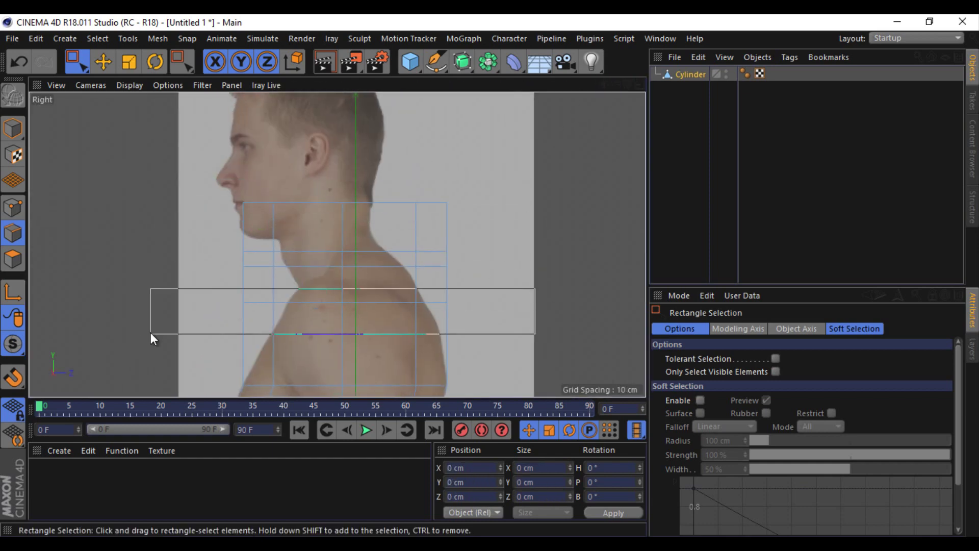
pyautogui.press('t')
pyautogui.moveTo(417, 304)
pyautogui.mouseDown()
pyautogui.moveTo(390, 304)
pyautogui.moveTo(438, 307)
pyautogui.moveTo(381, 268)
pyautogui.mouseUp()
# Step: Tilt and shift the upper neck loop to follow the neck, then undo those edits
pyautogui.click(103, 62)
pyautogui.click(314, 271)
pyautogui.press('t')
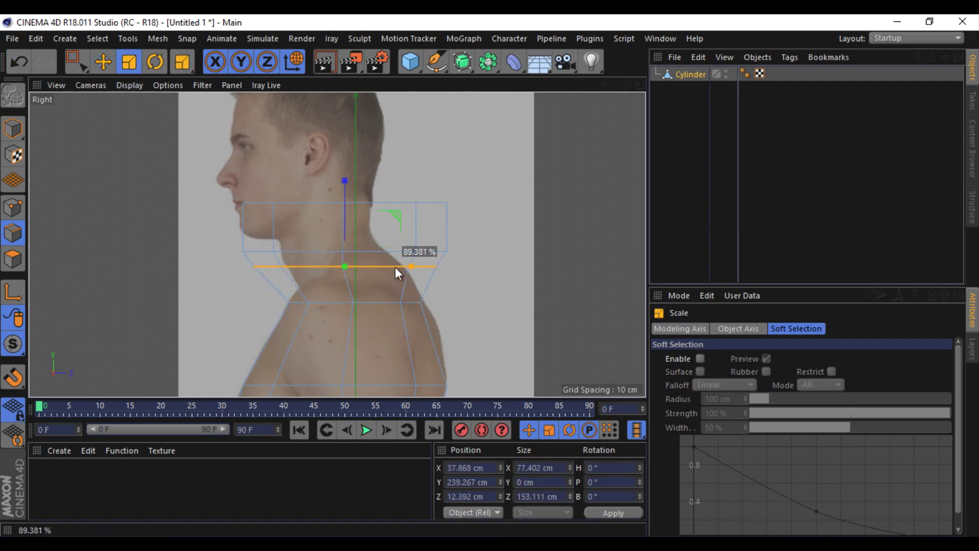
pyautogui.click(155, 62)
pyautogui.moveTo(176, 219); pyautogui.dragTo(179, 247)
pyautogui.click(103, 61)
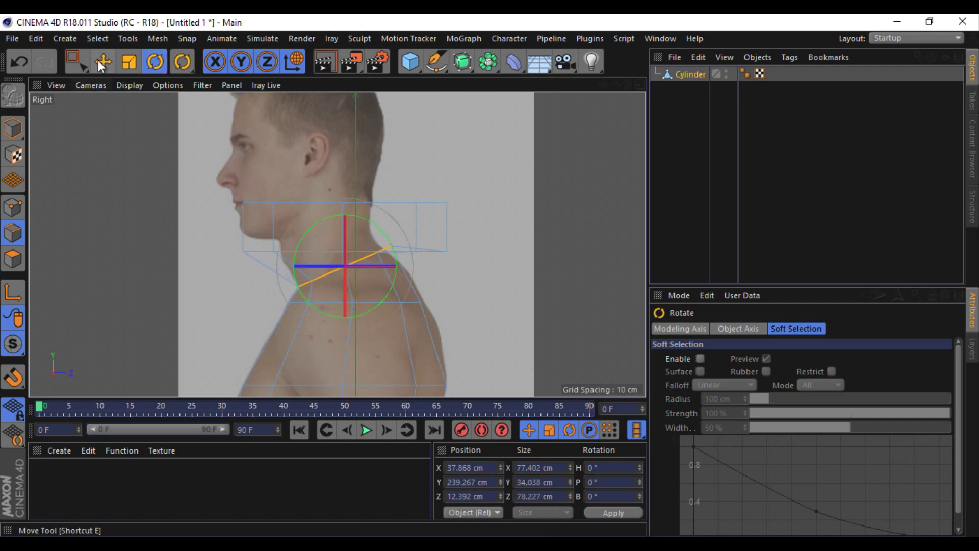
pyautogui.moveTo(104, 193); pyautogui.dragTo(108, 198)
pyautogui.press('r')
pyautogui.moveTo(158, 114); pyautogui.dragTo(140, 86)
pyautogui.press('e')
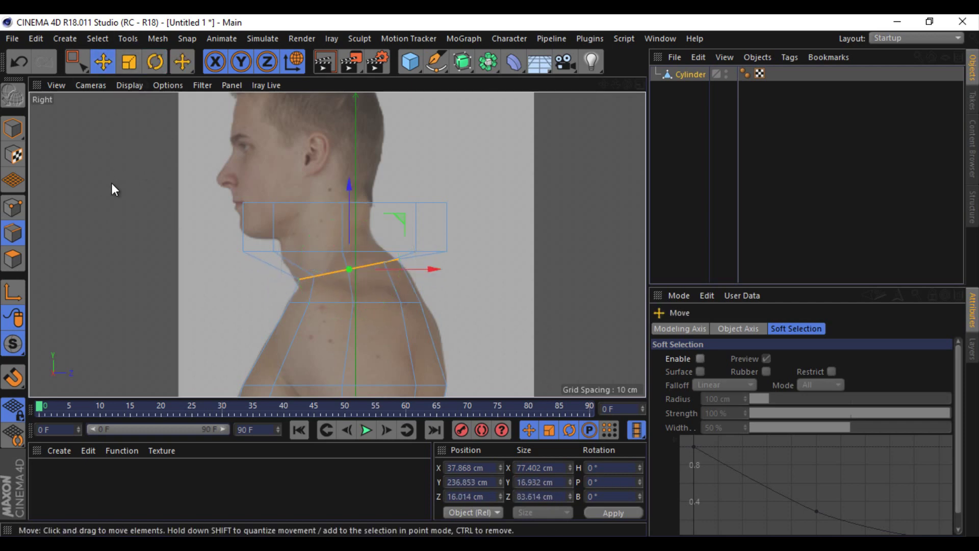
pyautogui.moveTo(111, 183); pyautogui.dragTo(115, 182)
pyautogui.hotkey('ctrl', 'z')
pyautogui.hotkey('ctrl', 'z')
pyautogui.hotkey('ctrl', 'z')
# Step: Shrink the top neck loop to about 46%, tilting it forward and lowering it along the neck
pyautogui.click(129, 62)
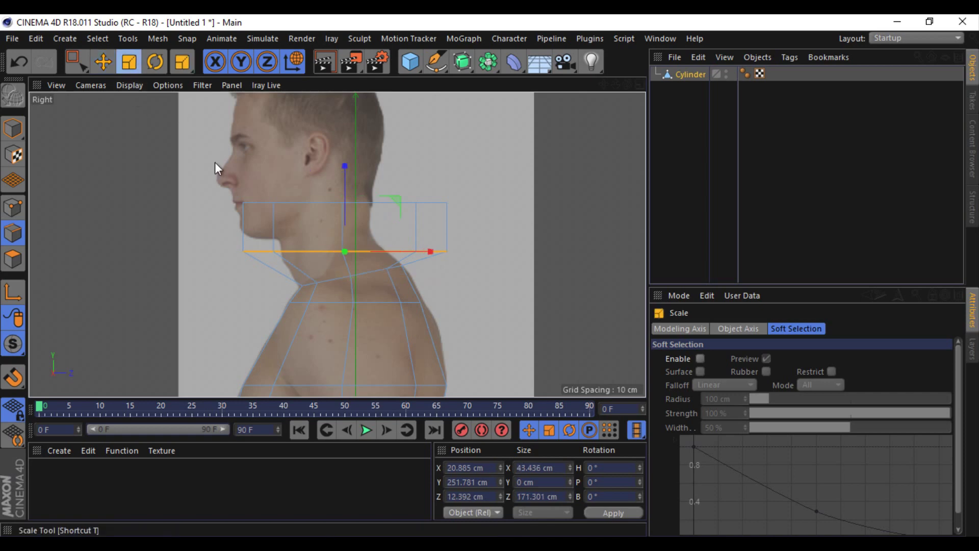
pyautogui.moveTo(428, 252); pyautogui.dragTo(371, 252)
pyautogui.click(155, 61)
pyautogui.moveTo(142, 234); pyautogui.dragTo(131, 267)
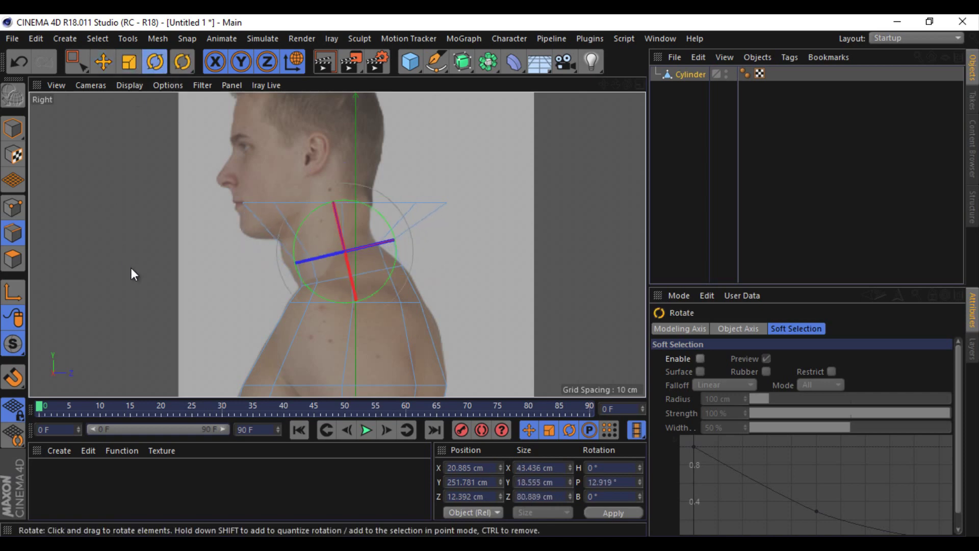
pyautogui.click(107, 60)
pyautogui.moveTo(120, 177)
pyautogui.mouseDown()
pyautogui.moveTo(123, 191)
pyautogui.moveTo(103, 181)
pyautogui.mouseUp()
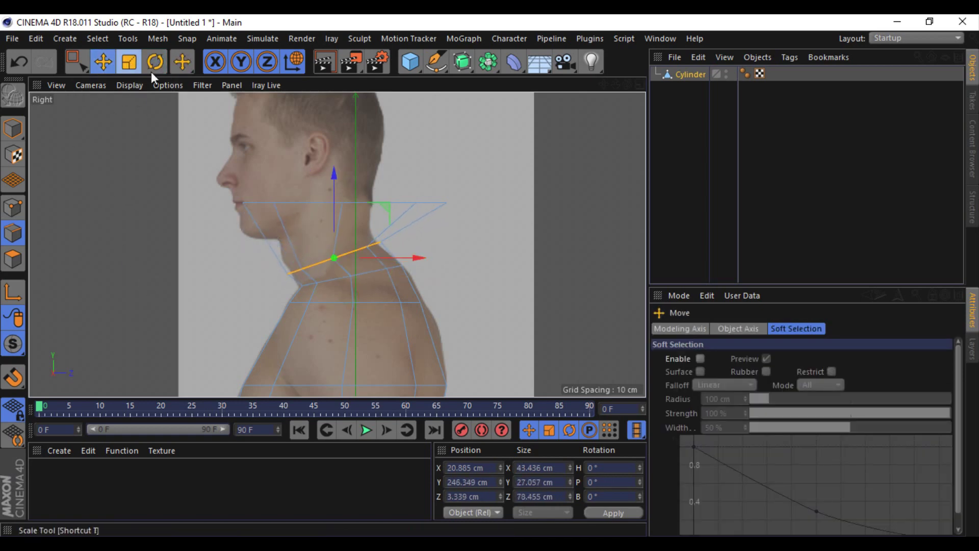
pyautogui.click(129, 62)
pyautogui.moveTo(385, 259); pyautogui.dragTo(363, 250)
pyautogui.hotkey('ctrl', 'z')
pyautogui.hotkey('ctrl', 'z')
pyautogui.hotkey('ctrl', 'z')
# Step: Tilt the top neck loop to follow the jaw and fine-tune its size and angle
pyautogui.press('r')
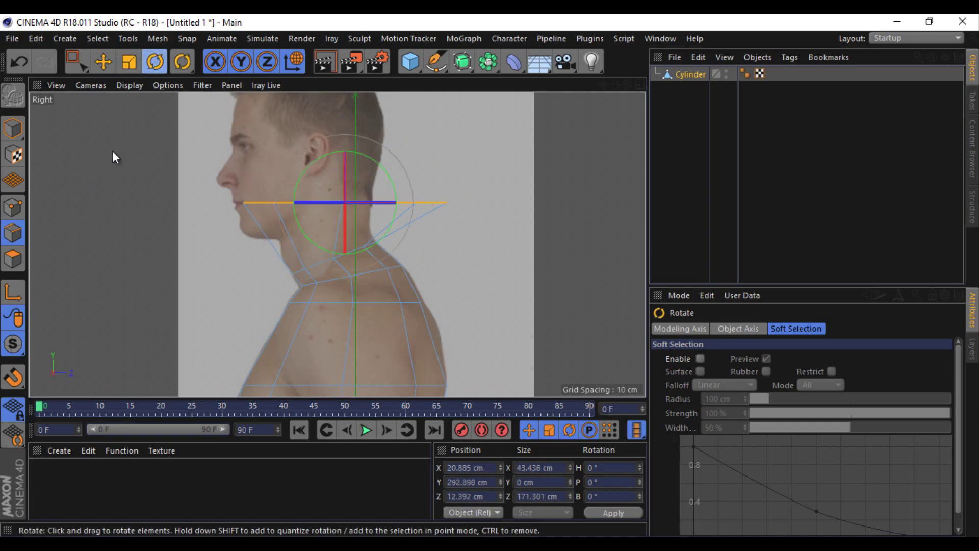
pyautogui.moveTo(112, 151); pyautogui.dragTo(328, 150)
pyautogui.moveTo(424, 202); pyautogui.dragTo(381, 219)
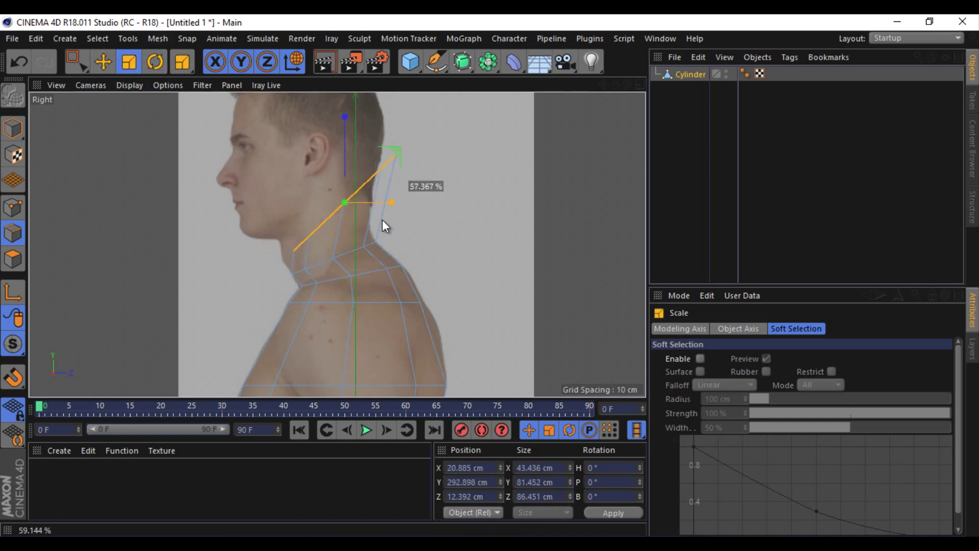
pyautogui.moveTo(133, 77); pyautogui.dragTo(147, 105)
pyautogui.press('r')
pyautogui.moveTo(127, 188); pyautogui.dragTo(145, 106)
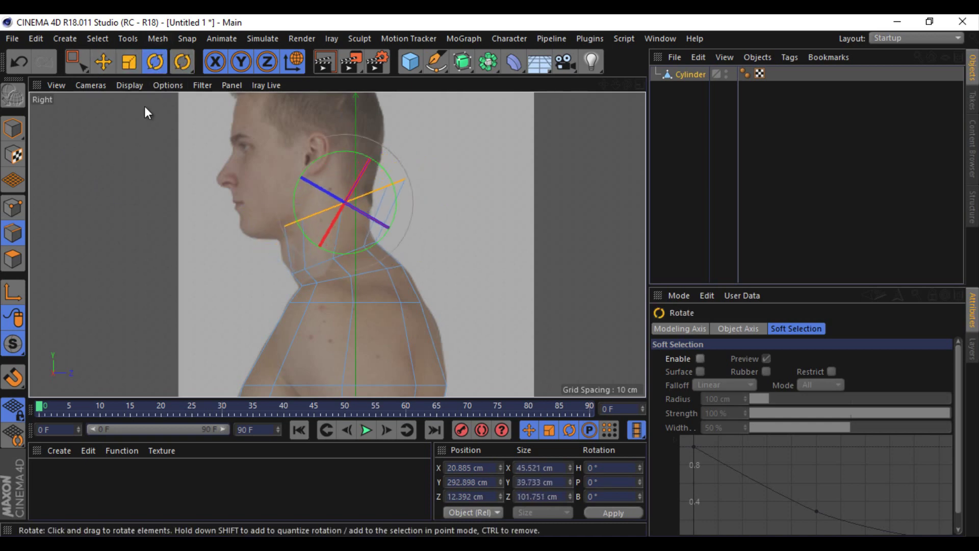
# Step: Reduce the neck loop's depth and reposition it under the jaw, stretched front to back
pyautogui.click(126, 59)
pyautogui.moveTo(402, 202); pyautogui.dragTo(319, 169)
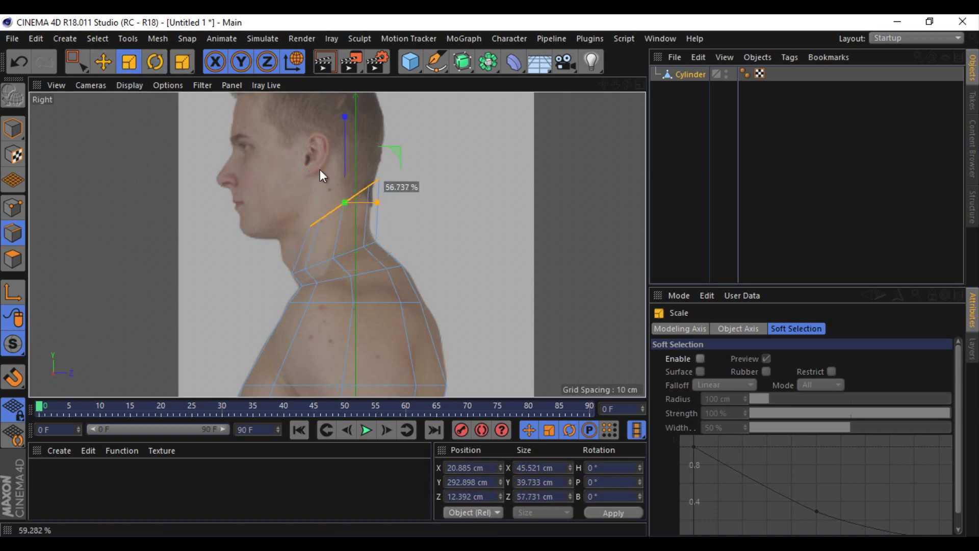
pyautogui.click(152, 61)
pyautogui.click(104, 64)
pyautogui.moveTo(124, 202); pyautogui.dragTo(101, 158)
pyautogui.press('t')
pyautogui.moveTo(378, 216); pyautogui.dragTo(389, 218)
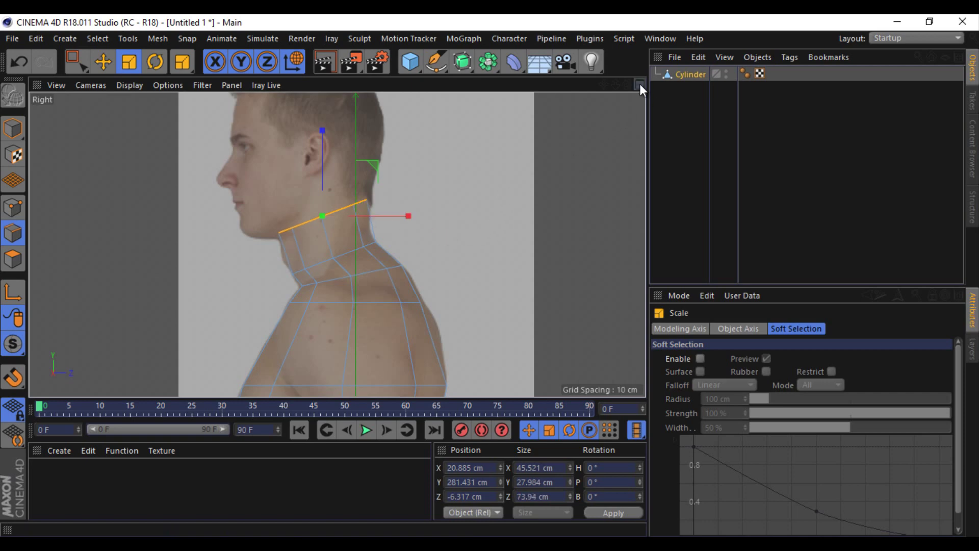
# Step: Shift the shoulder loop to match the side photo
pyautogui.doubleClick(299, 303)
pyautogui.press('e')
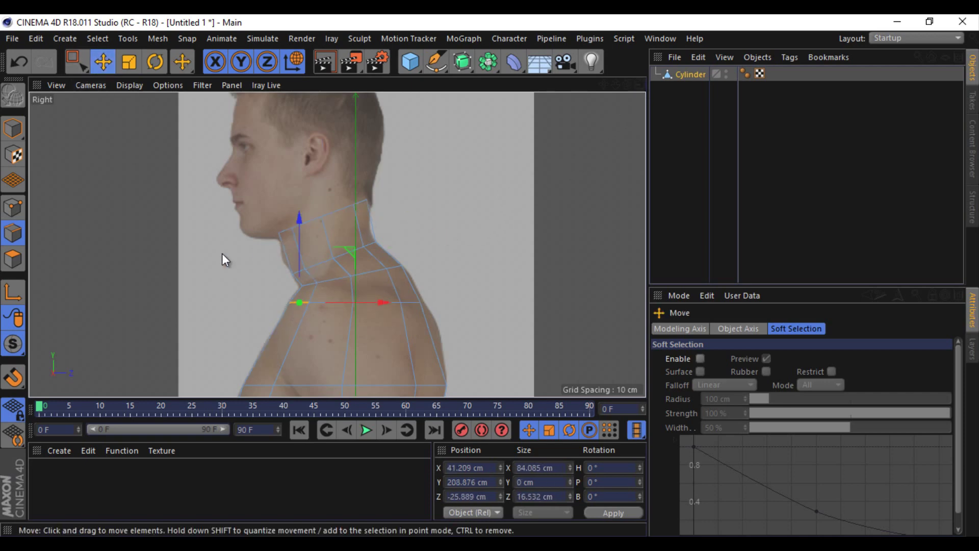
pyautogui.moveTo(222, 253); pyautogui.dragTo(187, 284)
pyautogui.click(186, 283)
# Step: Inspect the mesh in the perspective view, then return to the four-view layout
pyautogui.press('F5')
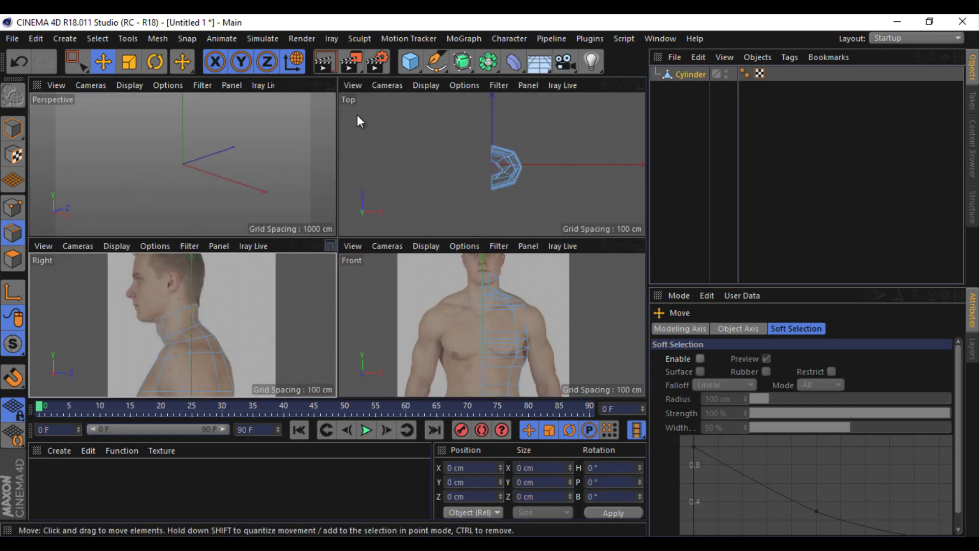
pyautogui.press('F1')
pyautogui.moveTo(603, 84)
pyautogui.mouseDown()
pyautogui.moveTo(487, 292)
pyautogui.moveTo(468, 280)
pyautogui.moveTo(493, 275)
pyautogui.mouseUp()
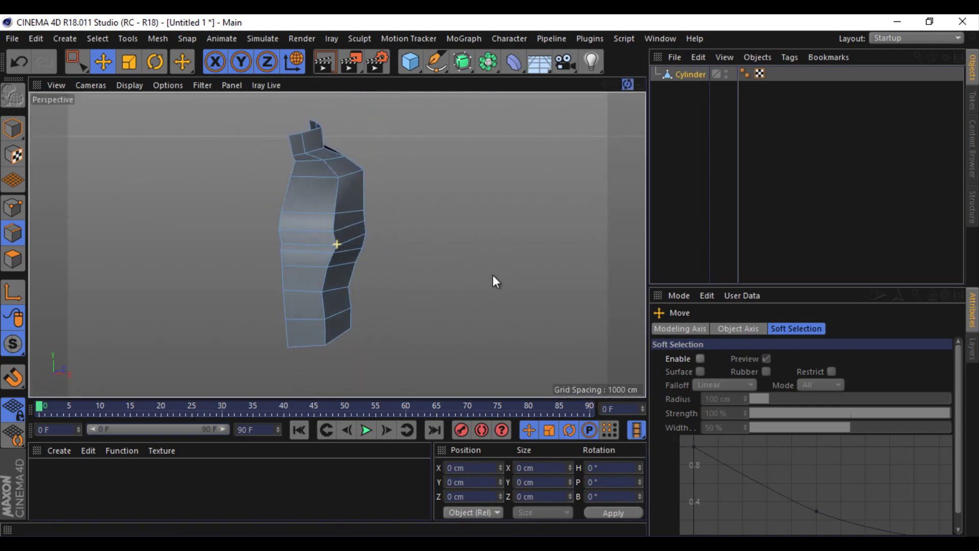
pyautogui.click(641, 84)
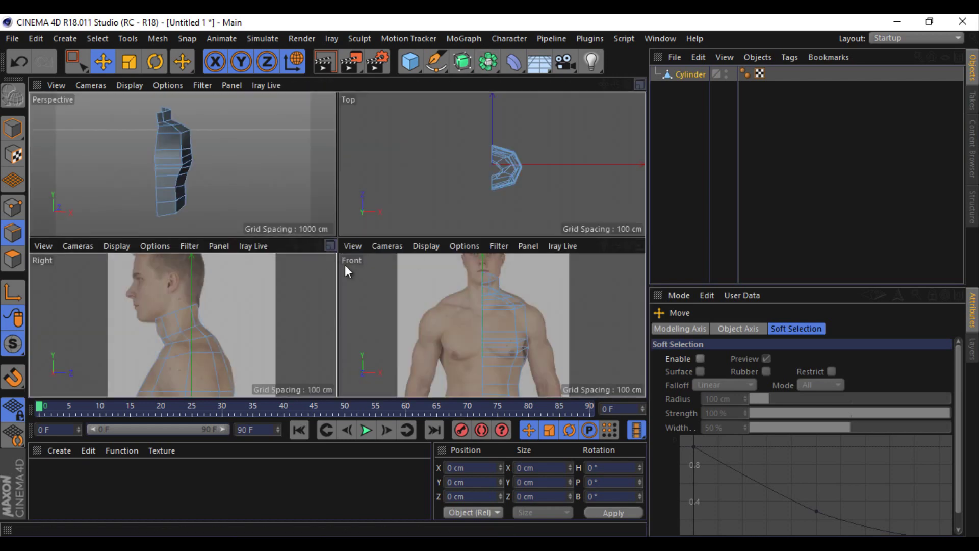
pyautogui.press('F3')
pyautogui.click(400, 321)
pyautogui.rightClick(206, 286)
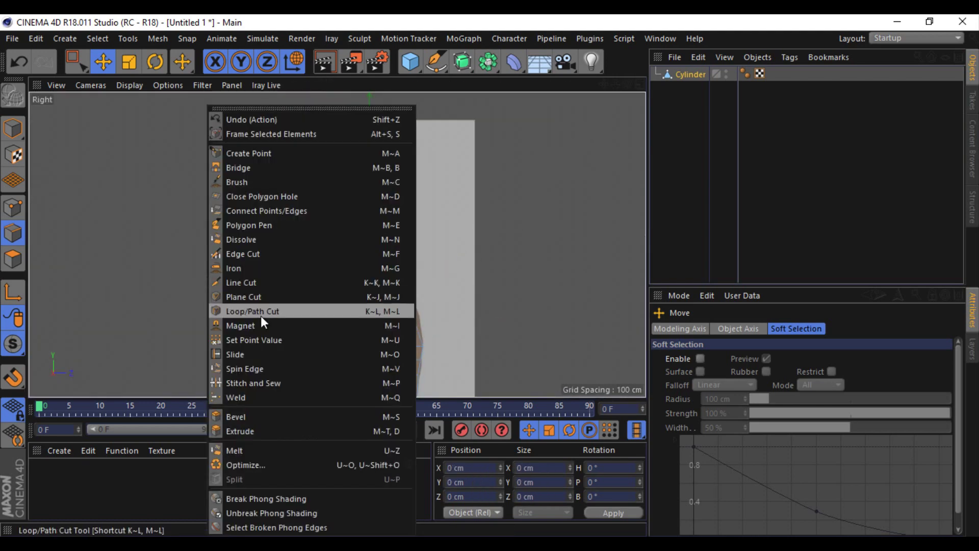
pyautogui.click(261, 313)
pyautogui.click(76, 61)
pyautogui.moveTo(411, 311); pyautogui.dragTo(437, 332)
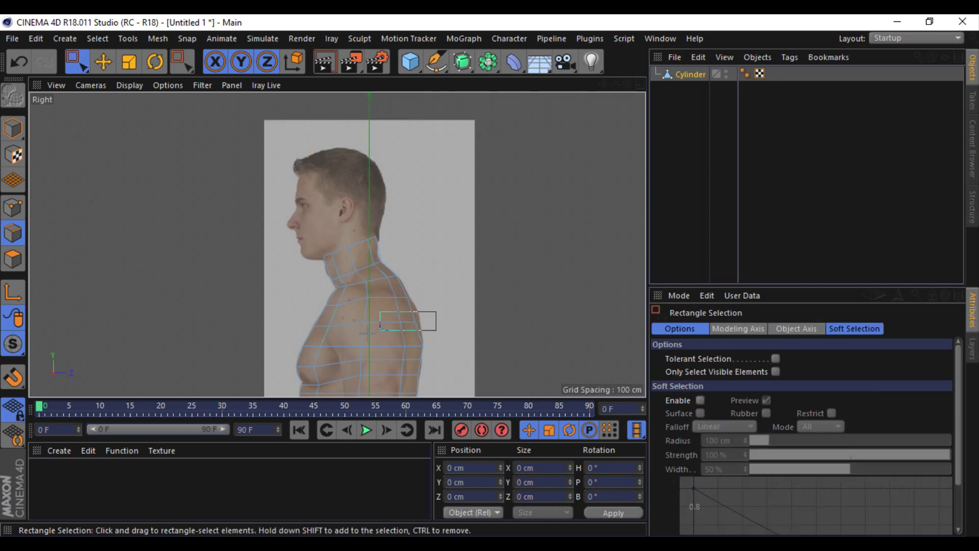
pyautogui.press('e')
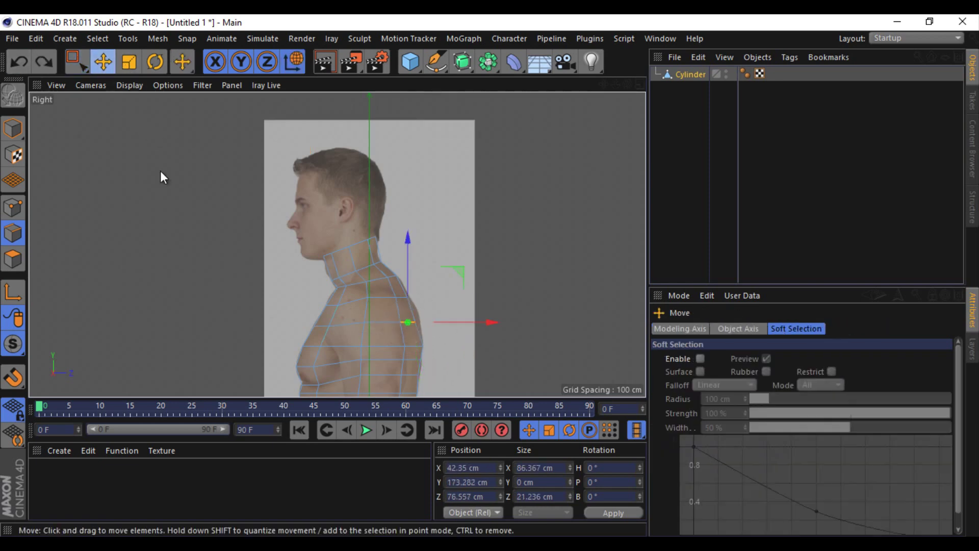
pyautogui.doubleClick(401, 298)
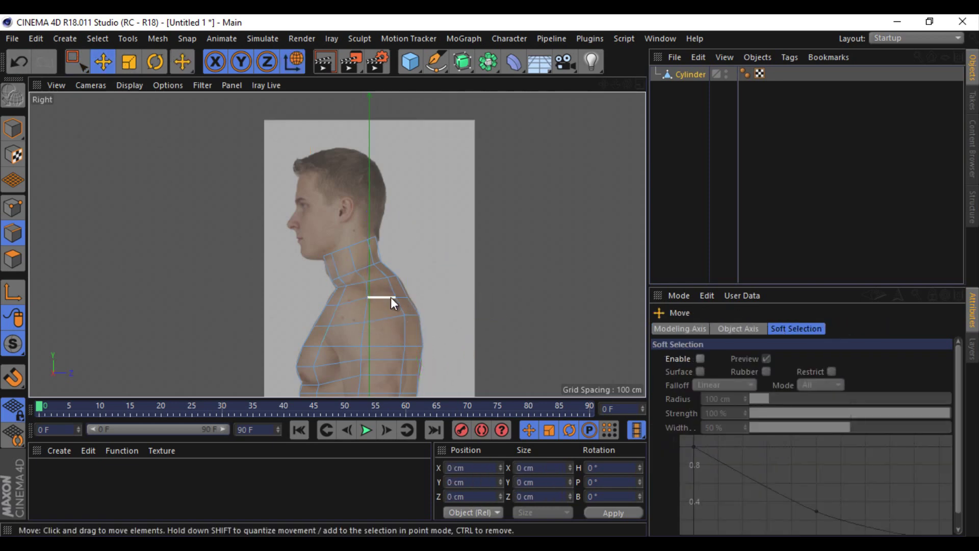
pyautogui.click(528, 287)
pyautogui.click(641, 85)
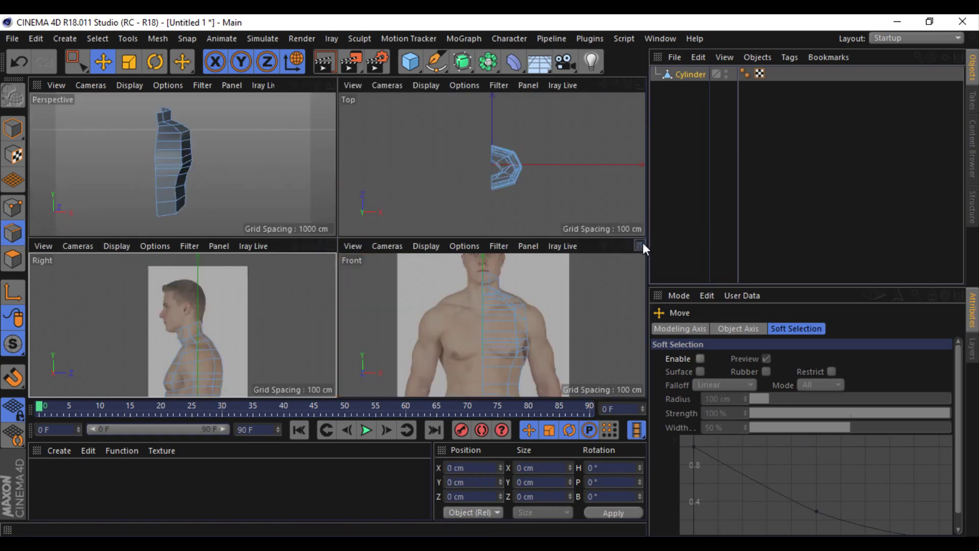
pyautogui.click(640, 243)
# Step: In the Front view's Back settings, set photo Size X 439, Offset Y 567 and Offset X 2
pyautogui.scroll(-3, 574, 130)
pyautogui.moveTo(485, 280); pyautogui.dragTo(312, 106, button='middle')
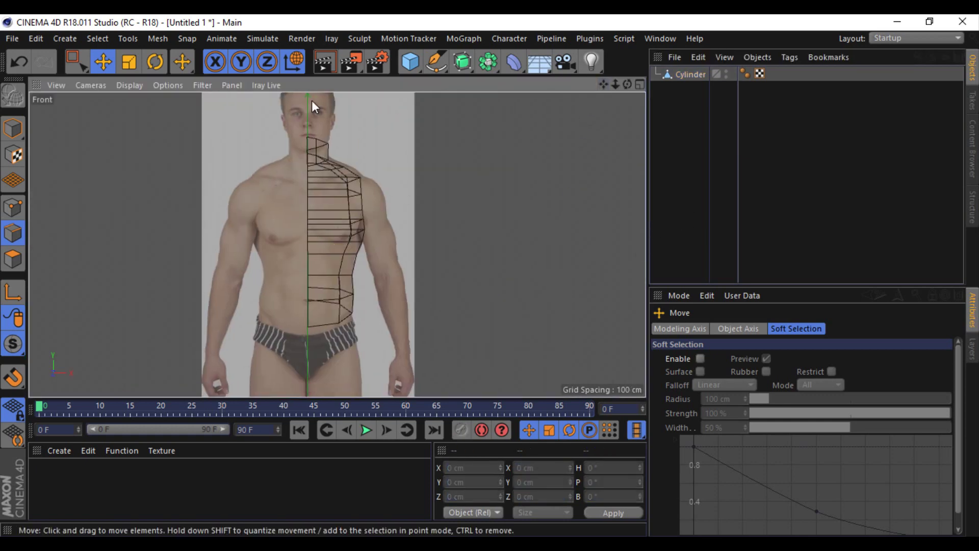
pyautogui.scroll(2, 328, 194)
pyautogui.click(168, 85)
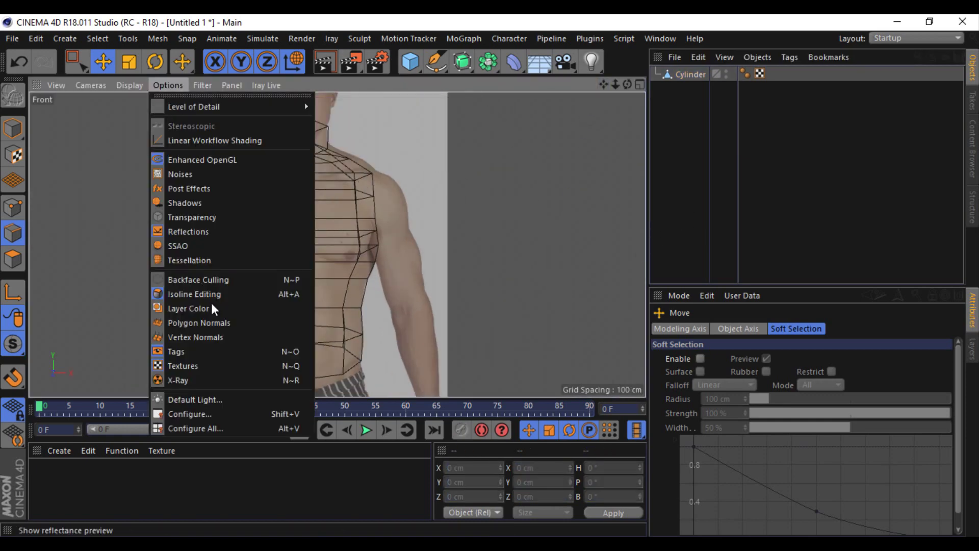
pyautogui.click(188, 411)
pyautogui.click(832, 428)
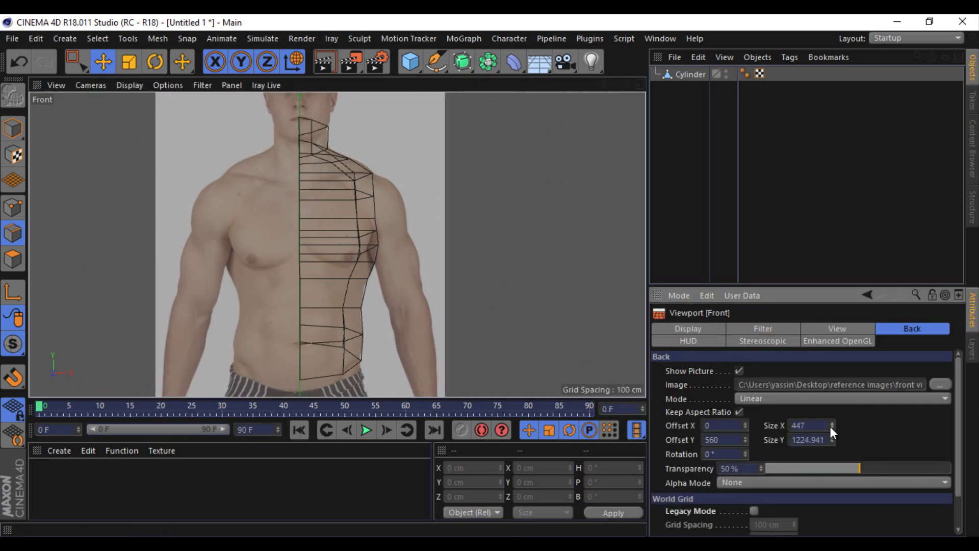
pyautogui.moveTo(745, 438); pyautogui.dragTo(745, 436)
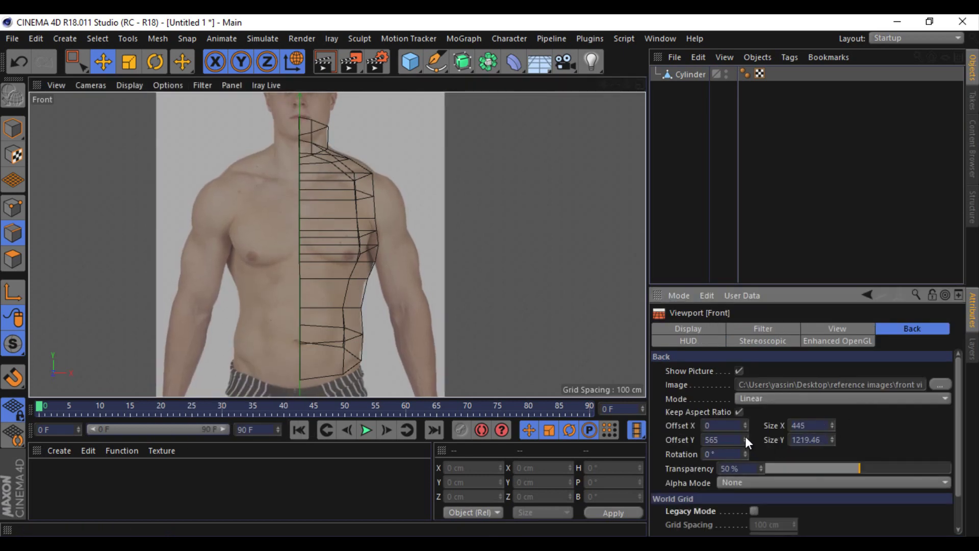
pyautogui.moveTo(830, 426); pyautogui.dragTo(834, 434)
pyautogui.click(834, 427)
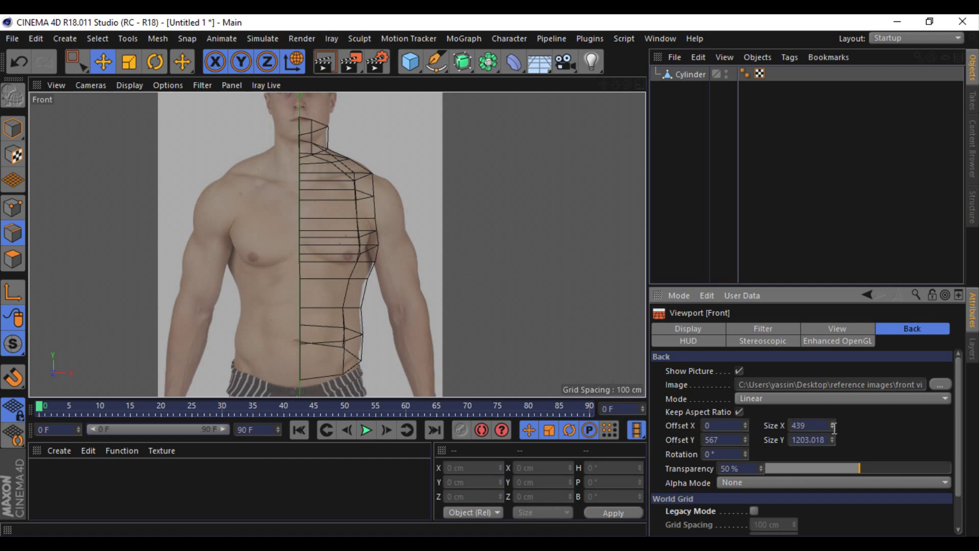
pyautogui.click(745, 423)
pyautogui.click(746, 423)
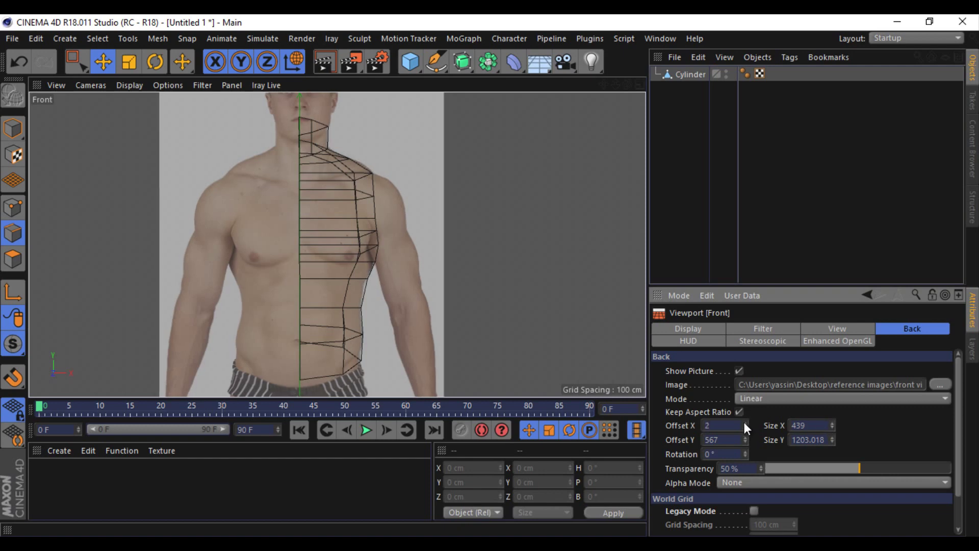
# Step: Add a cylinder with 6 rotation segments
pyautogui.click(410, 61)
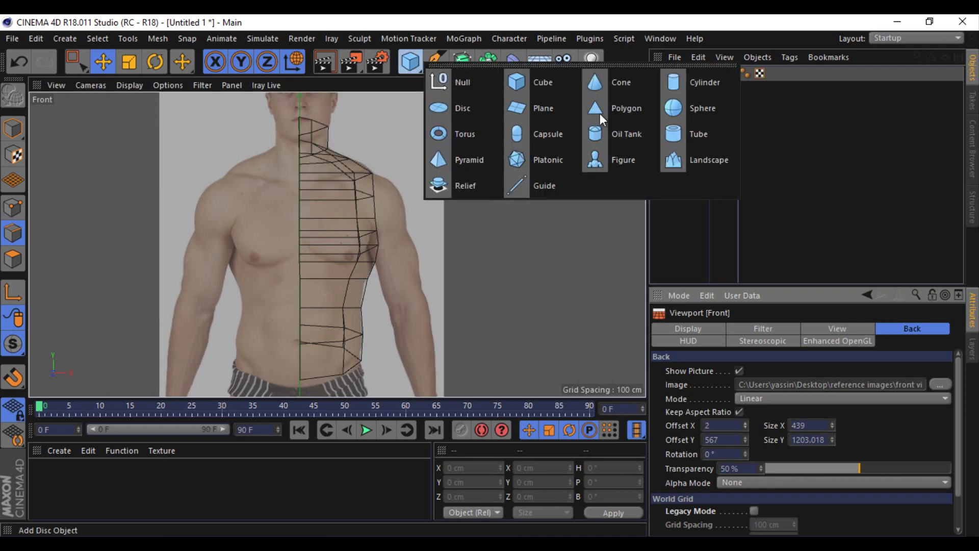
pyautogui.click(679, 81)
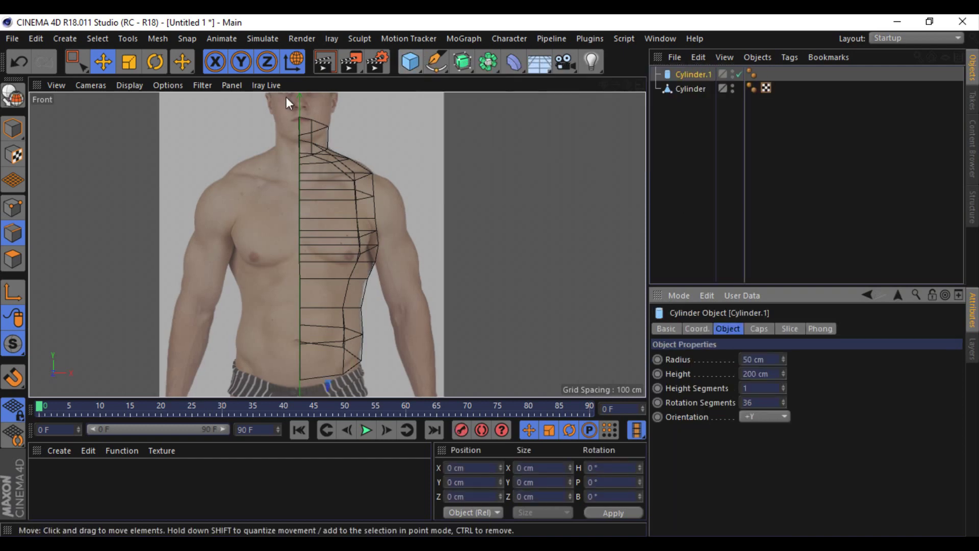
pyautogui.doubleClick(765, 402)
pyautogui.write('6')
pyautogui.press('Return')
# Step: Tilt the cylinder to the arm's angle, hide the torso, and shrink it to the upper arm
pyautogui.press('r')
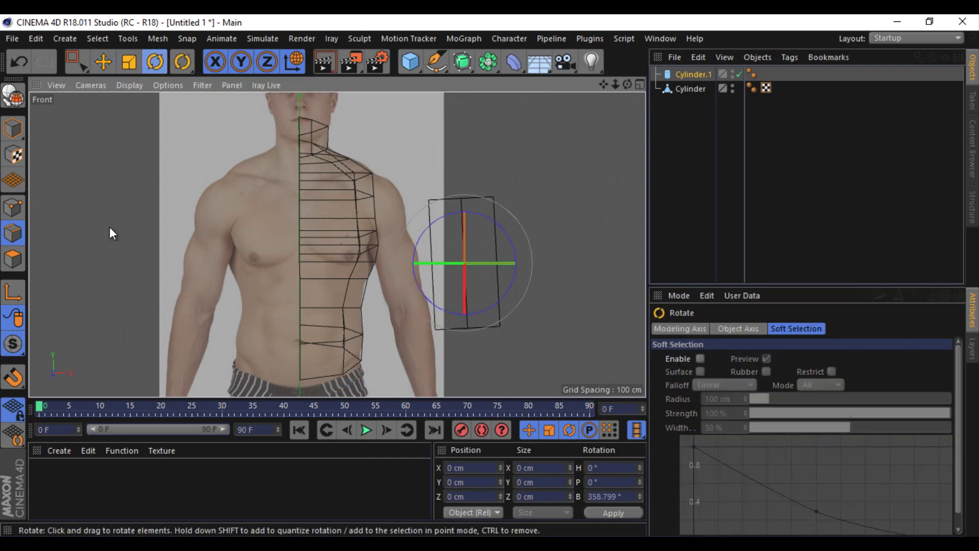
pyautogui.moveTo(109, 226); pyautogui.dragTo(127, 74)
pyautogui.press('e')
pyautogui.click(733, 85)
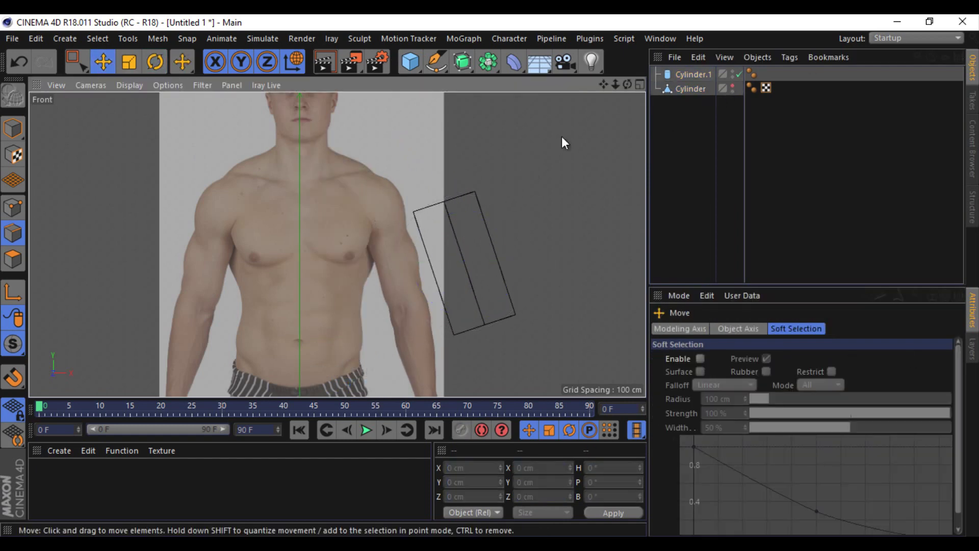
pyautogui.moveTo(479, 220); pyautogui.dragTo(423, 257)
pyautogui.click(759, 328)
pyautogui.click(726, 329)
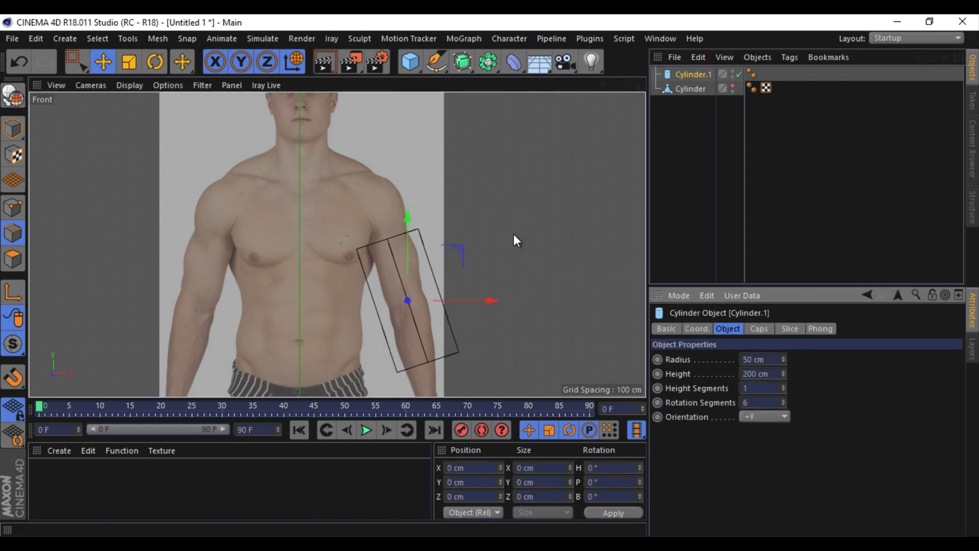
pyautogui.press('t')
pyautogui.moveTo(497, 179); pyautogui.dragTo(361, 259)
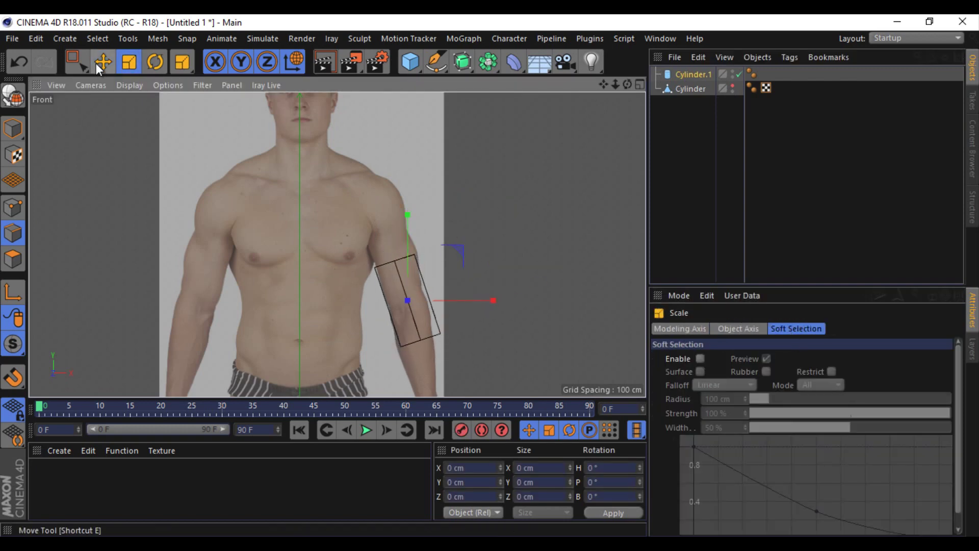
# Step: Move the cylinder up the arm and make it narrower and taller
pyautogui.click(155, 62)
pyautogui.click(103, 61)
pyautogui.moveTo(527, 184); pyautogui.dragTo(512, 153)
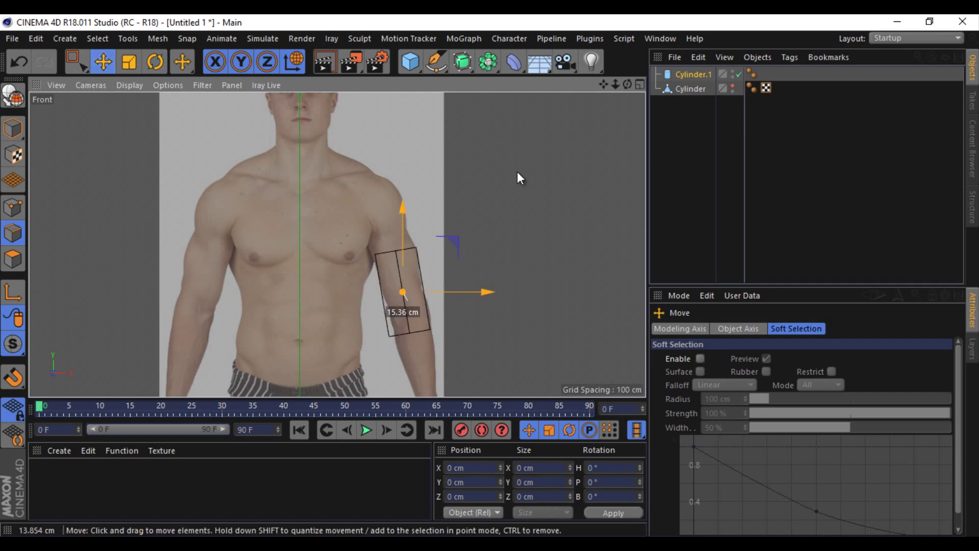
pyautogui.click(129, 61)
pyautogui.moveTo(393, 204); pyautogui.dragTo(380, 212)
pyautogui.click(674, 57)
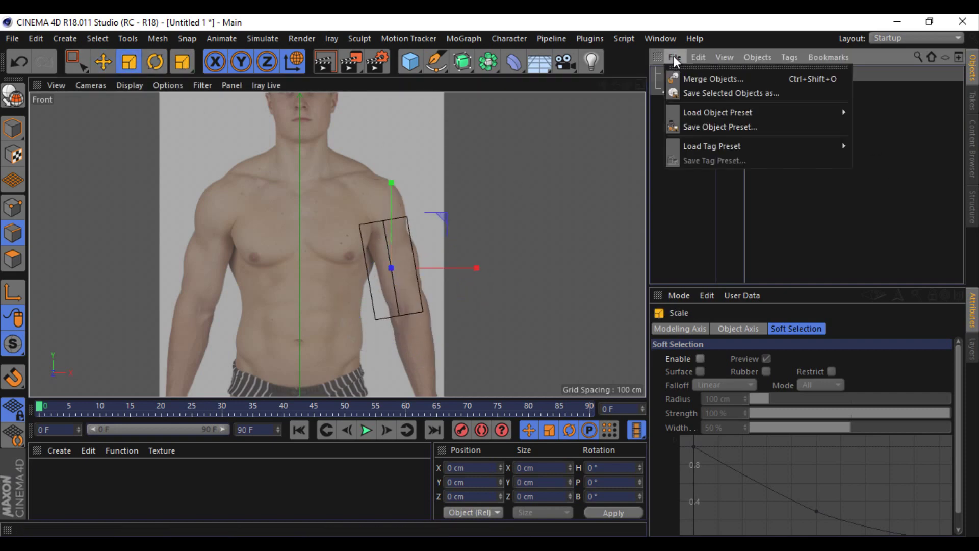
pyautogui.click(694, 73)
pyautogui.click(783, 359)
pyautogui.moveTo(783, 359)
pyautogui.mouseDown()
pyautogui.moveTo(783, 372)
pyautogui.moveTo(779, 358)
pyautogui.mouseUp()
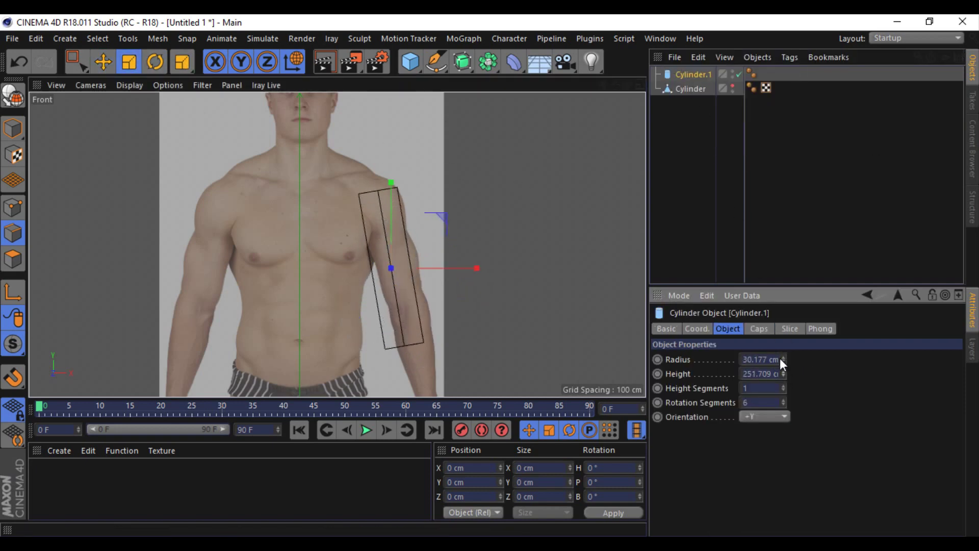
# Step: Slide the cylinder down onto the arm and convert it to an editable polygon mesh
pyautogui.press('e')
pyautogui.moveTo(610, 85)
pyautogui.mouseDown()
pyautogui.moveTo(486, 265)
pyautogui.moveTo(510, 356)
pyautogui.mouseUp()
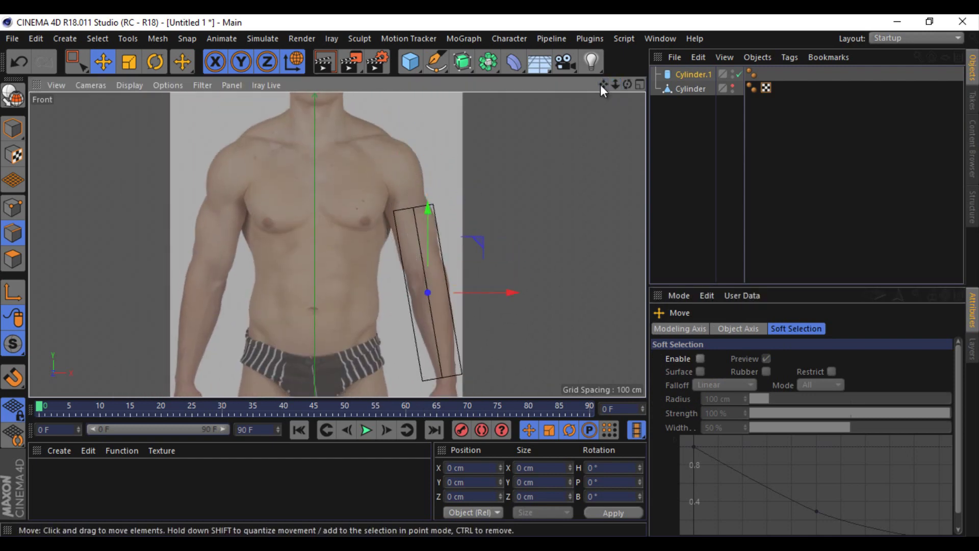
pyautogui.moveTo(603, 85)
pyautogui.mouseDown()
pyautogui.moveTo(491, 283)
pyautogui.moveTo(497, 289)
pyautogui.mouseUp()
pyautogui.click(155, 61)
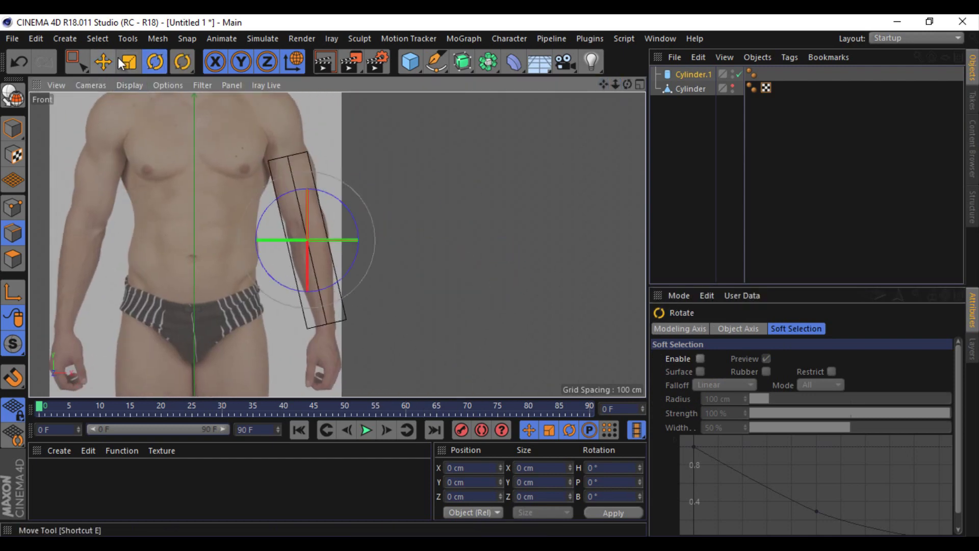
pyautogui.click(103, 61)
pyautogui.moveTo(147, 201); pyautogui.dragTo(144, 188)
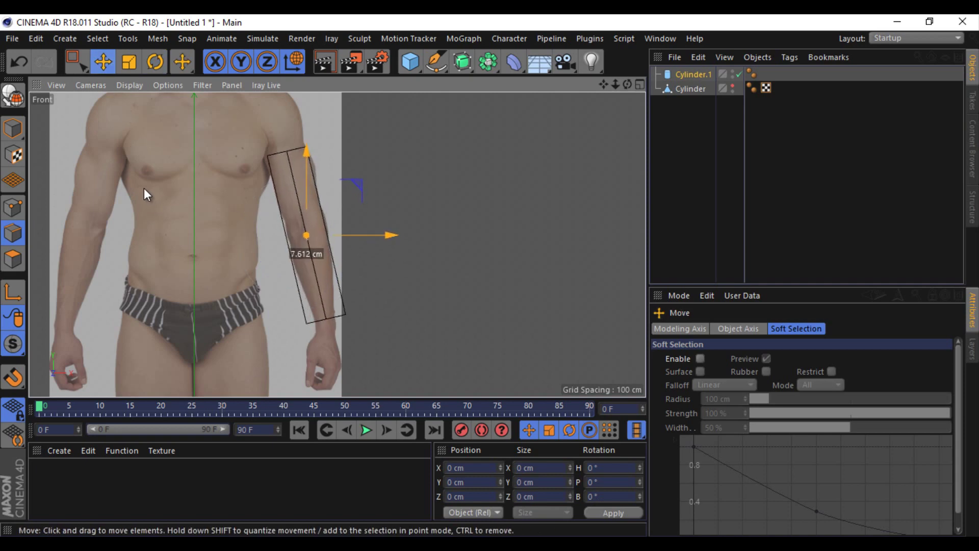
pyautogui.click(831, 88)
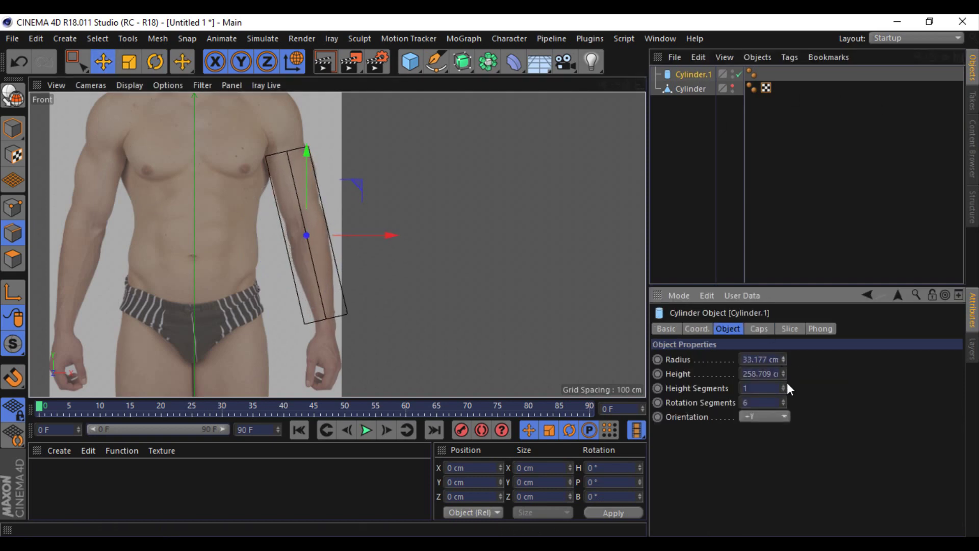
pyautogui.click(12, 96)
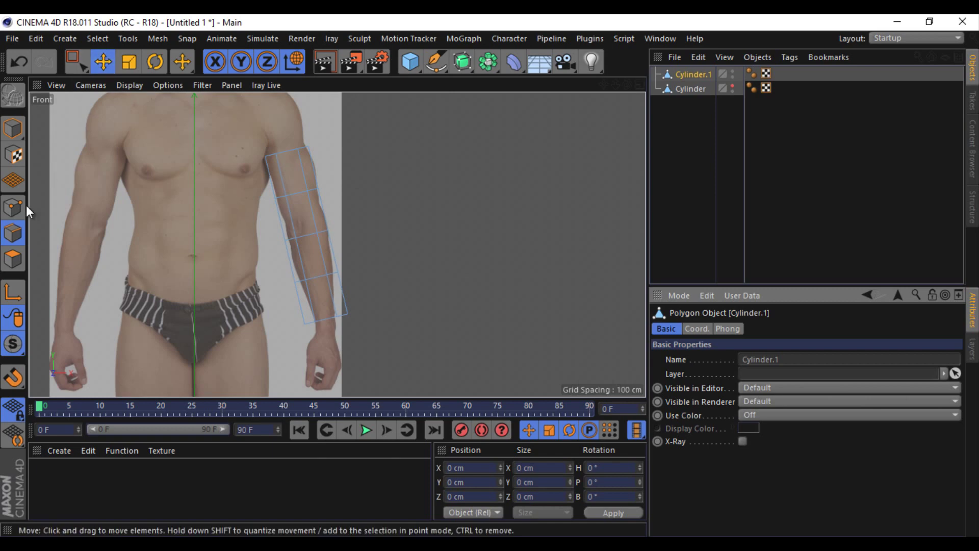
# Step: Lower the arm mesh's axis and cut a new edge loop around the arm
pyautogui.click(129, 61)
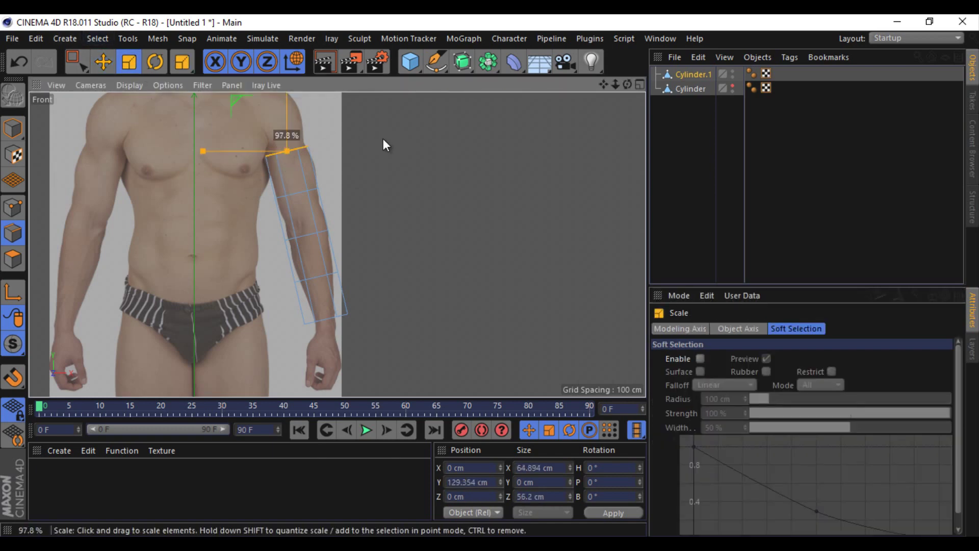
pyautogui.press('e')
pyautogui.moveTo(348, 141); pyautogui.dragTo(379, 180)
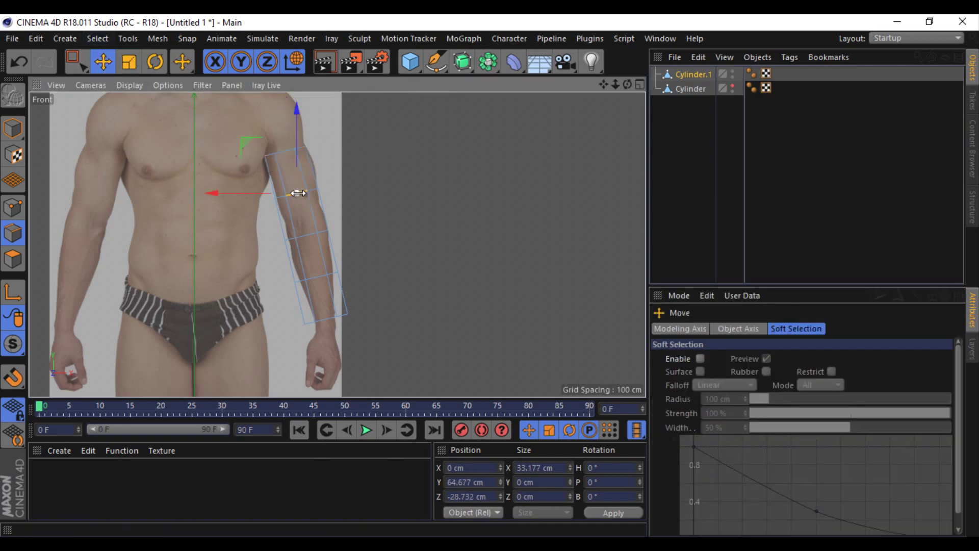
pyautogui.click(388, 190)
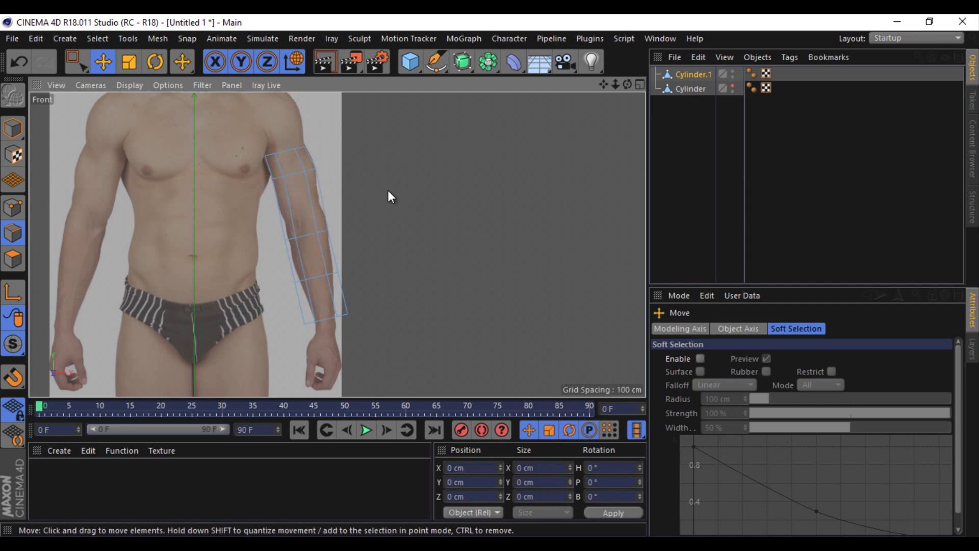
pyautogui.press('u')
pyautogui.rightClick(375, 191)
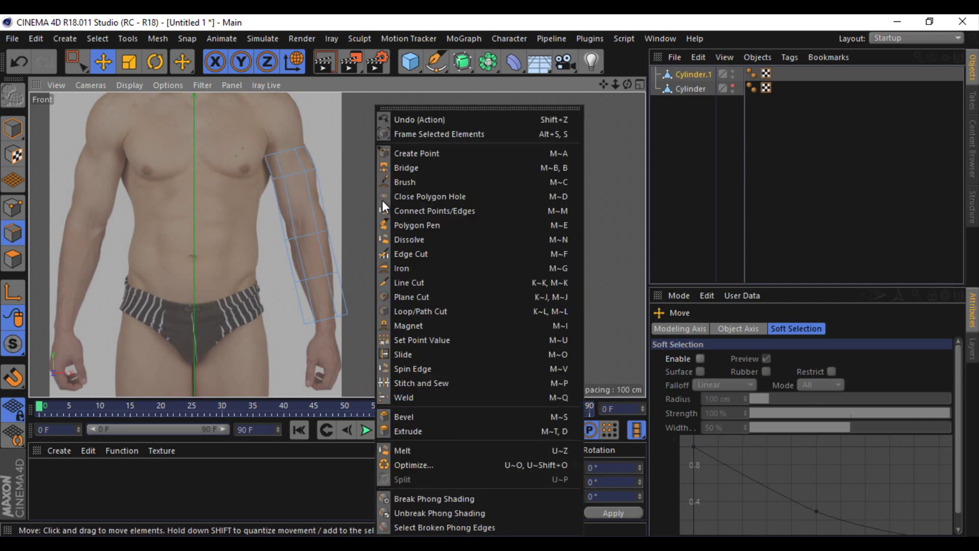
pyautogui.click(428, 308)
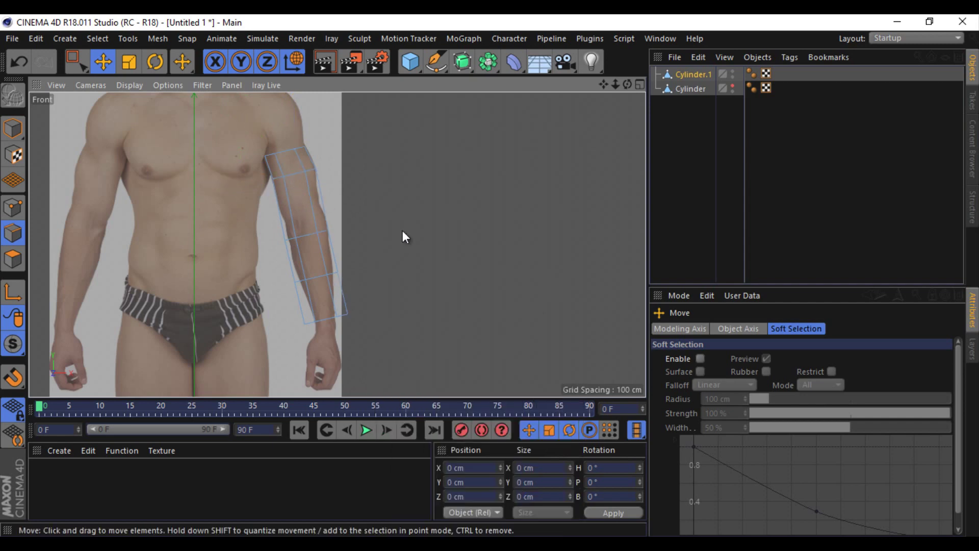
pyautogui.click(301, 200)
# Step: Shrink the new edge loop to 83.782%, slide it to the elbow and narrow it to the arm
pyautogui.press('e')
pyautogui.press('t')
pyautogui.moveTo(243, 198); pyautogui.dragTo(372, 206)
pyautogui.press('e')
pyautogui.scroll(5, 257, 201)
pyautogui.scroll(1, 274, 175)
pyautogui.press('t')
pyautogui.press('e')
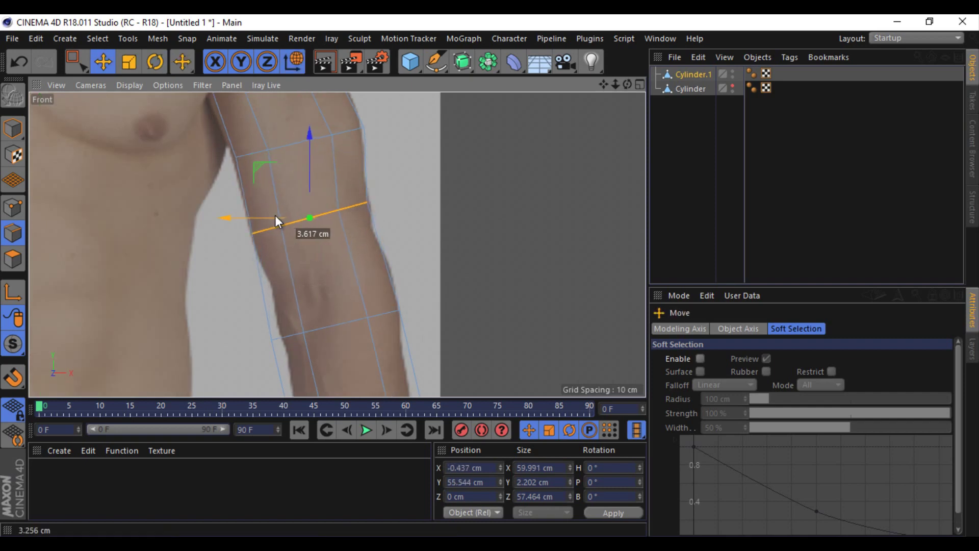
pyautogui.moveTo(282, 216)
pyautogui.mouseDown()
pyautogui.moveTo(286, 271)
pyautogui.moveTo(291, 231)
pyautogui.moveTo(273, 222)
pyautogui.mouseUp()
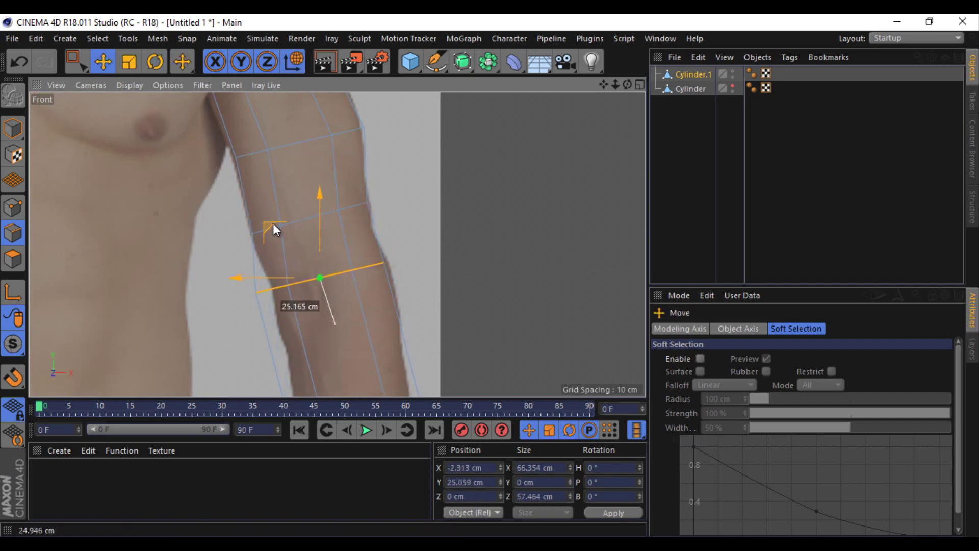
pyautogui.press('t')
pyautogui.moveTo(384, 267); pyautogui.dragTo(203, 225)
# Step: Move a forearm edge loop upward and shrink it to 86.5%
pyautogui.press('r')
pyautogui.press('e')
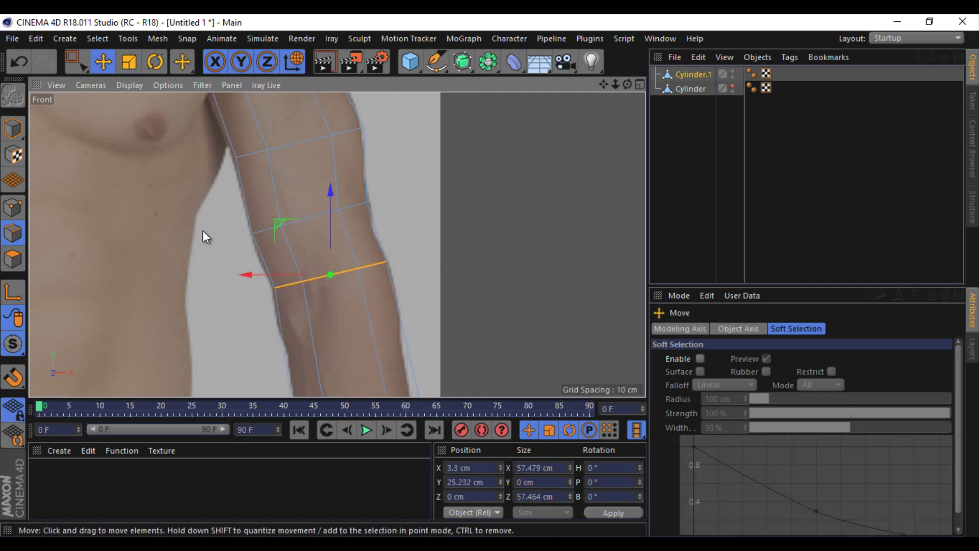
pyautogui.scroll(-2, 558, 106)
pyautogui.scroll(-2, 489, 261)
pyautogui.click(301, 251)
pyautogui.moveTo(301, 251); pyautogui.dragTo(284, 203)
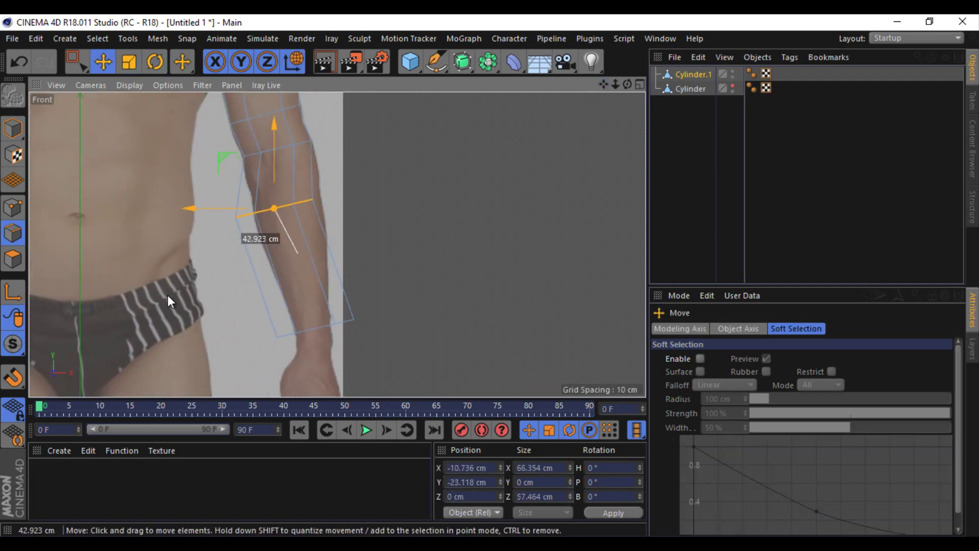
pyautogui.click(129, 61)
pyautogui.moveTo(117, 285); pyautogui.dragTo(69, 294)
pyautogui.press('e')
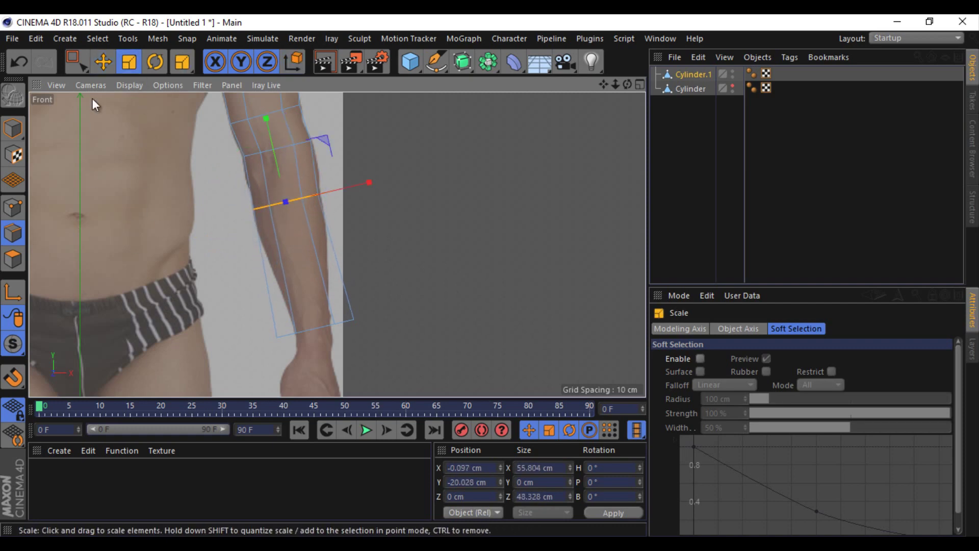
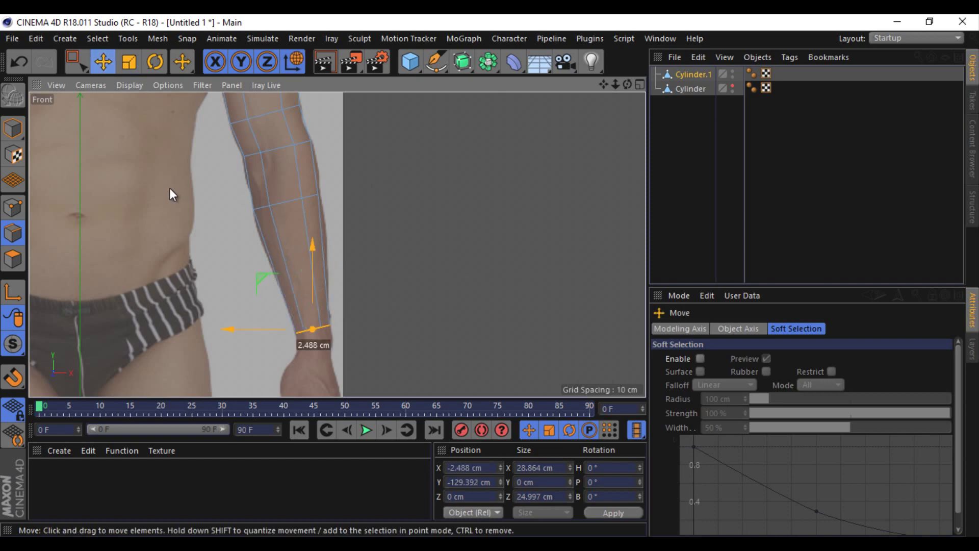
# Step: Cut a new edge loop across the forearm and scale it to the arm's width
pyautogui.click(179, 255)
pyautogui.press('k')
pyautogui.press('l')
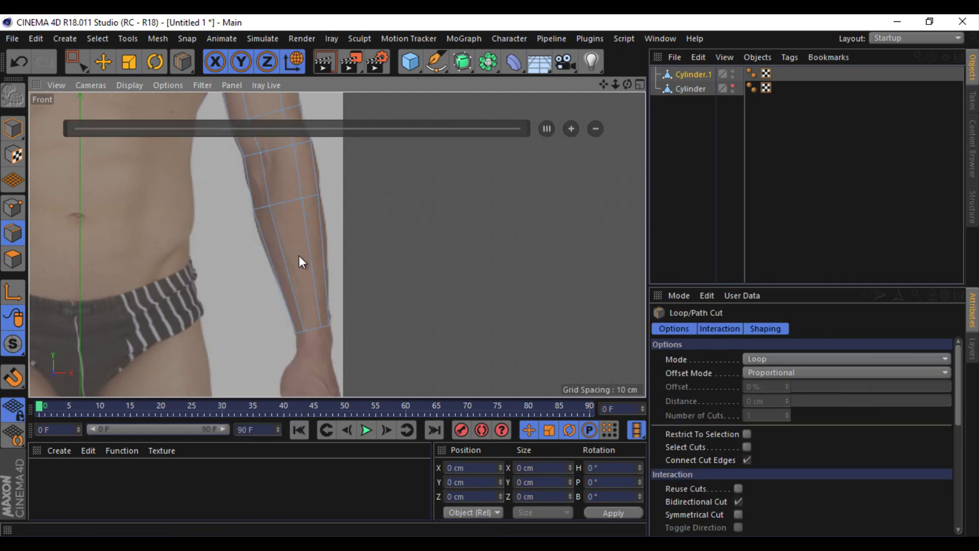
pyautogui.click(291, 280)
pyautogui.click(104, 63)
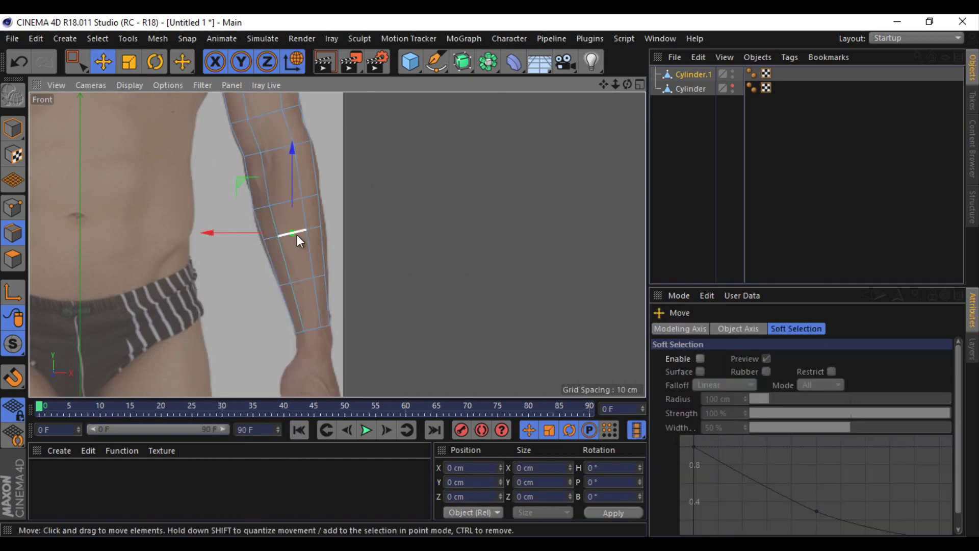
pyautogui.press('t')
pyautogui.moveTo(325, 230); pyautogui.dragTo(347, 222)
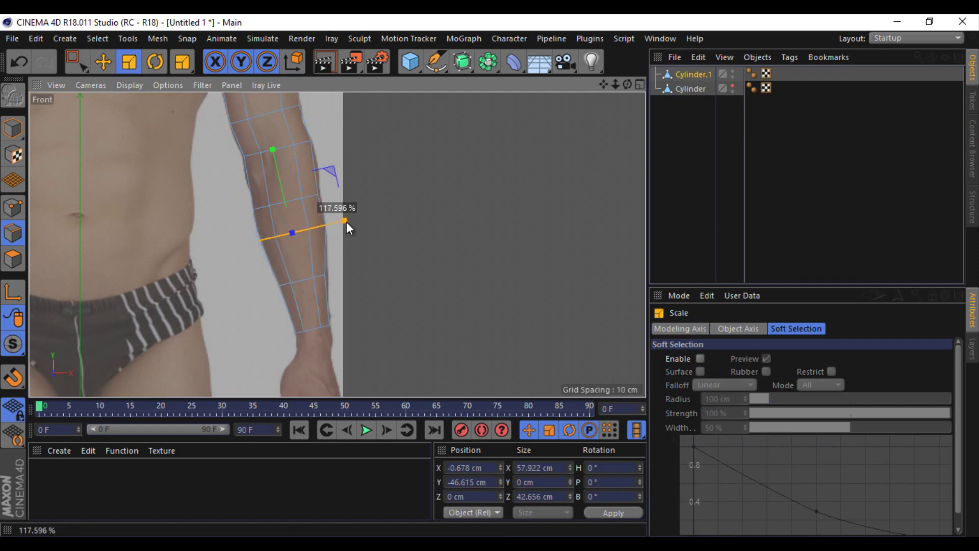
# Step: Scale and move the lower forearm loop to match the photo's arm outline
pyautogui.doubleClick(298, 280)
pyautogui.moveTo(351, 275); pyautogui.dragTo(353, 264)
pyautogui.click(104, 62)
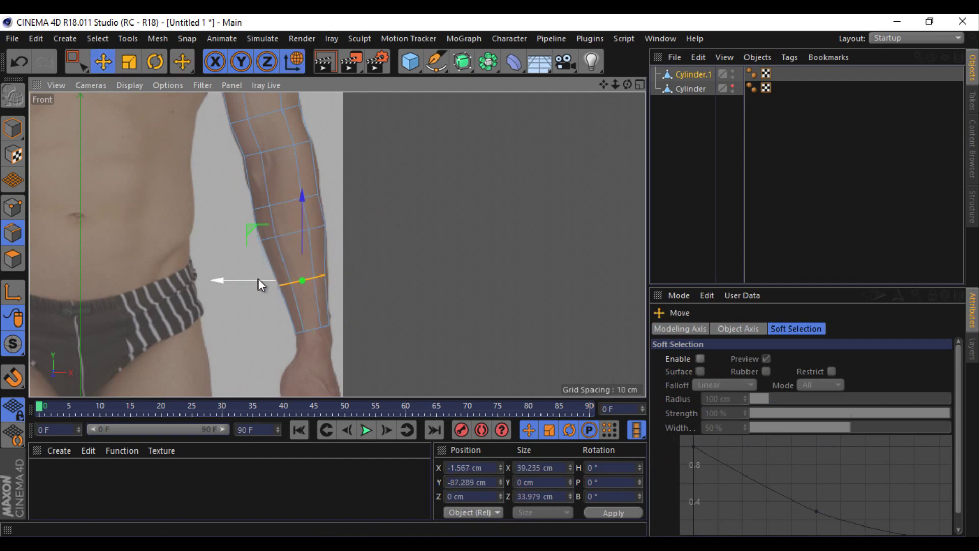
pyautogui.moveTo(258, 279); pyautogui.dragTo(294, 285)
pyautogui.press('t')
pyautogui.moveTo(247, 218); pyautogui.dragTo(356, 261)
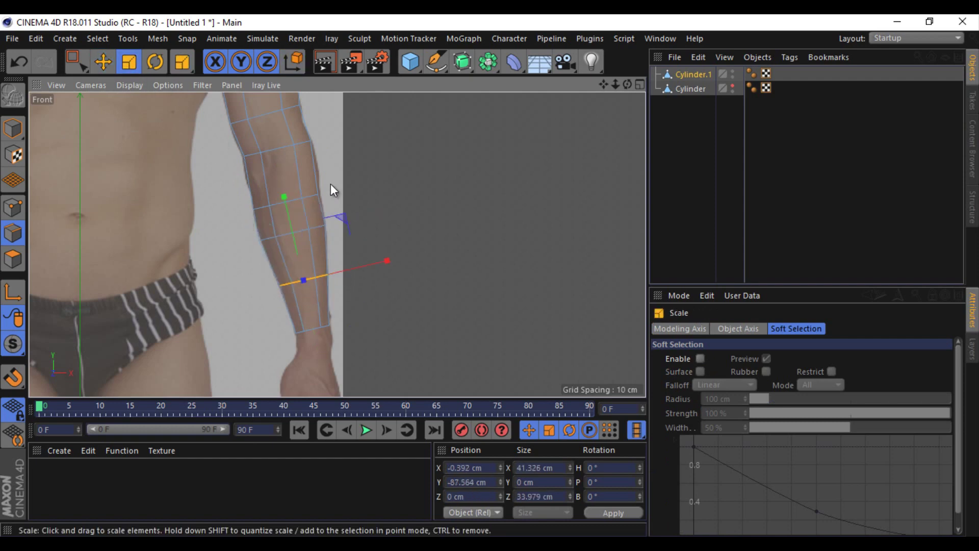
# Step: Cut a loop on the upper forearm, widen it to fit, then clear the selection
pyautogui.press('m')
pyautogui.press('l')
pyautogui.click(298, 179)
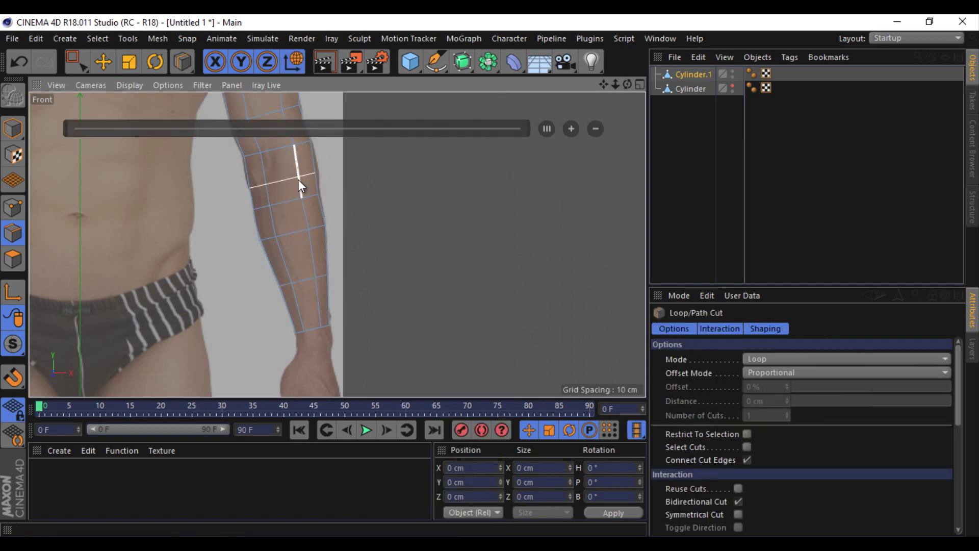
pyautogui.click(103, 62)
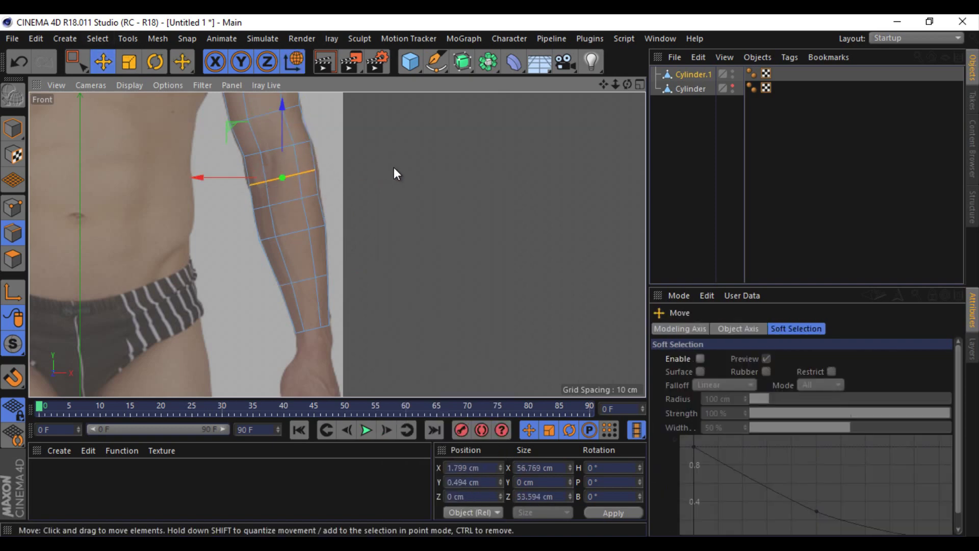
pyautogui.press('t')
pyautogui.moveTo(314, 179); pyautogui.dragTo(331, 165)
pyautogui.moveTo(329, 164); pyautogui.dragTo(330, 165)
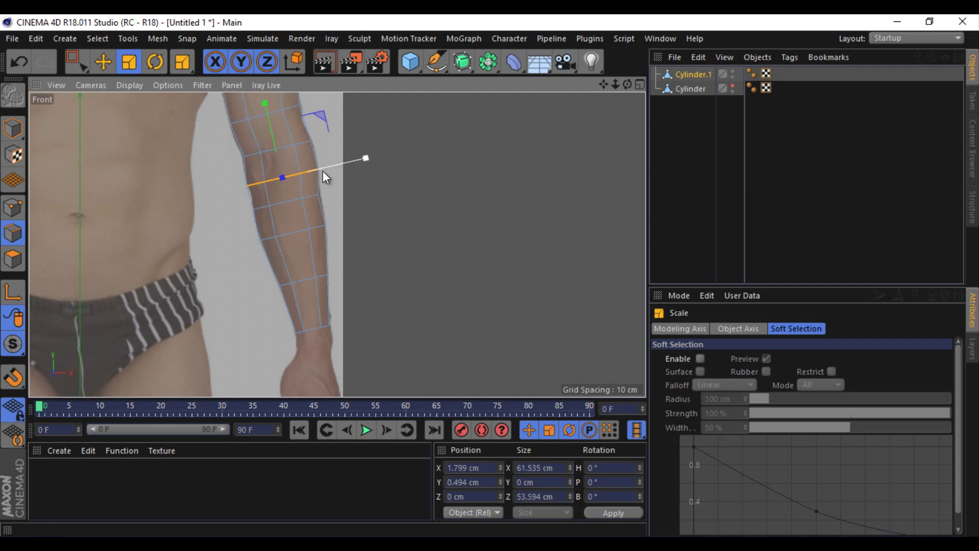
pyautogui.click(75, 60)
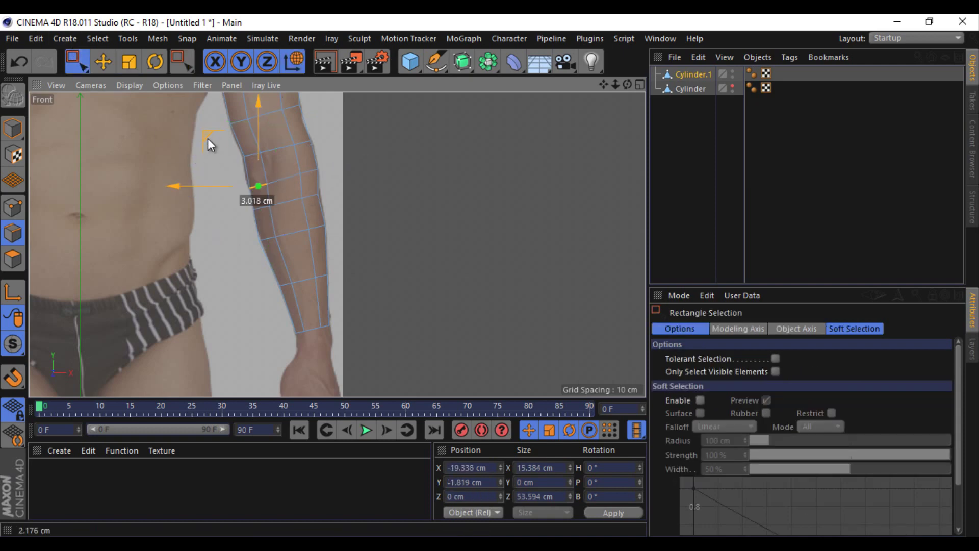
pyautogui.click(207, 139)
pyautogui.scroll(-3, 380, 234)
pyautogui.scroll(-2, 381, 234)
# Step: Maximize the Right view and scale the wrist-end point ring to the side photo
pyautogui.click(638, 85)
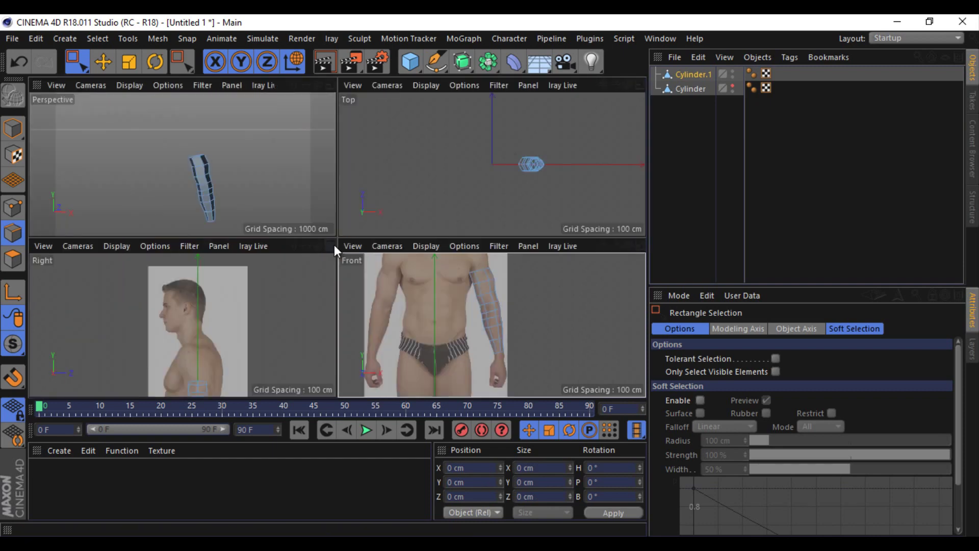
pyautogui.click(332, 245)
pyautogui.scroll(3, 490, 268)
pyautogui.scroll(3, 315, 266)
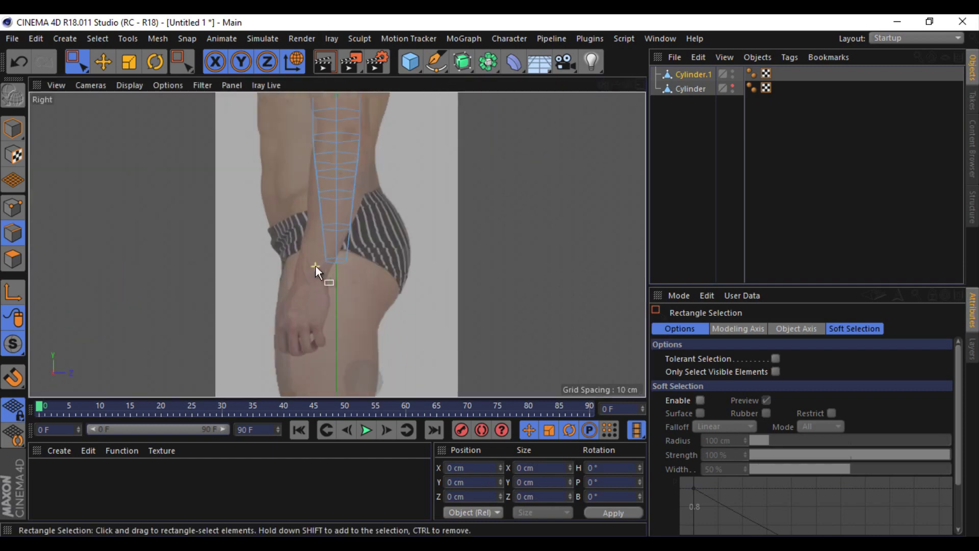
pyautogui.moveTo(346, 254); pyautogui.dragTo(403, 288)
pyautogui.press('t')
pyautogui.moveTo(322, 209); pyautogui.dragTo(339, 228)
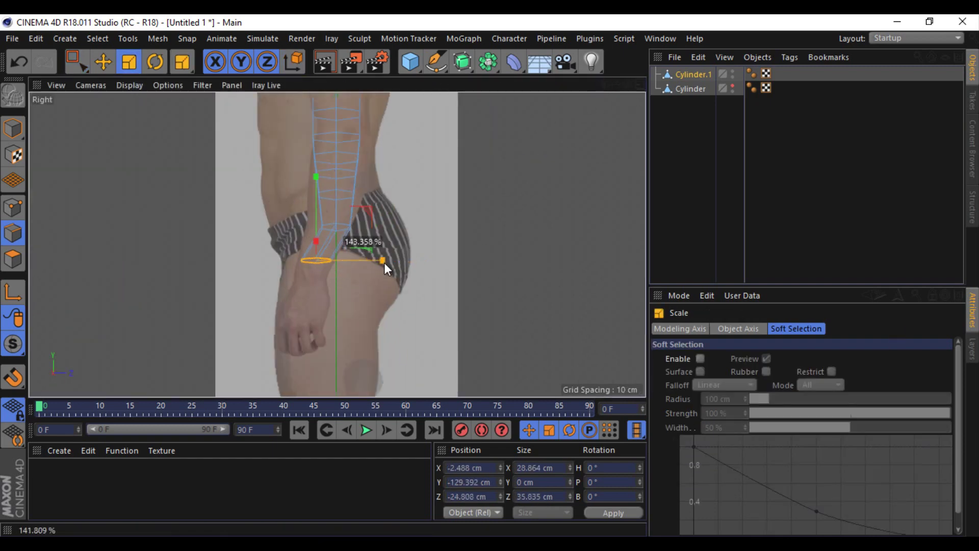
# Step: Reposition and enlarge the wrist ring to line up with the side-view arm
pyautogui.press('e')
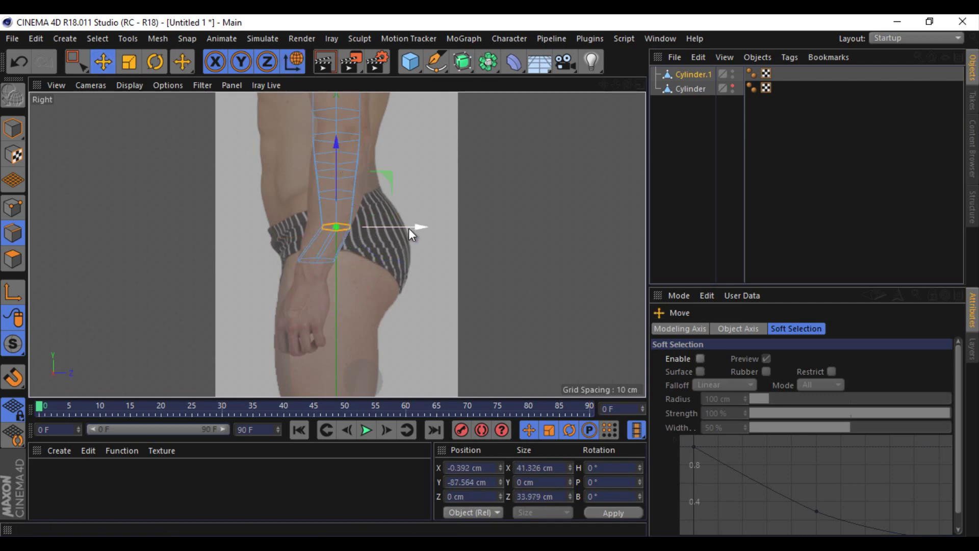
pyautogui.moveTo(408, 228)
pyautogui.mouseDown()
pyautogui.moveTo(349, 209)
pyautogui.moveTo(336, 194)
pyautogui.mouseUp()
pyautogui.press('t')
pyautogui.press('e')
pyautogui.press('w')
pyautogui.press('t')
pyautogui.moveTo(418, 198); pyautogui.dragTo(446, 198)
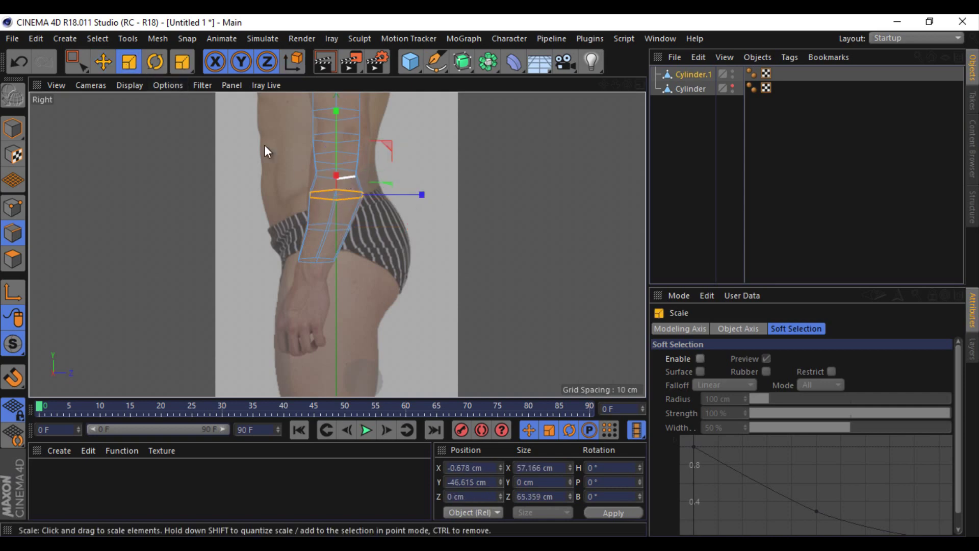
# Step: Set the side view's background photo Transparency to 25%
pyautogui.click(168, 85)
pyautogui.click(198, 418)
pyautogui.moveTo(874, 470); pyautogui.dragTo(809, 468)
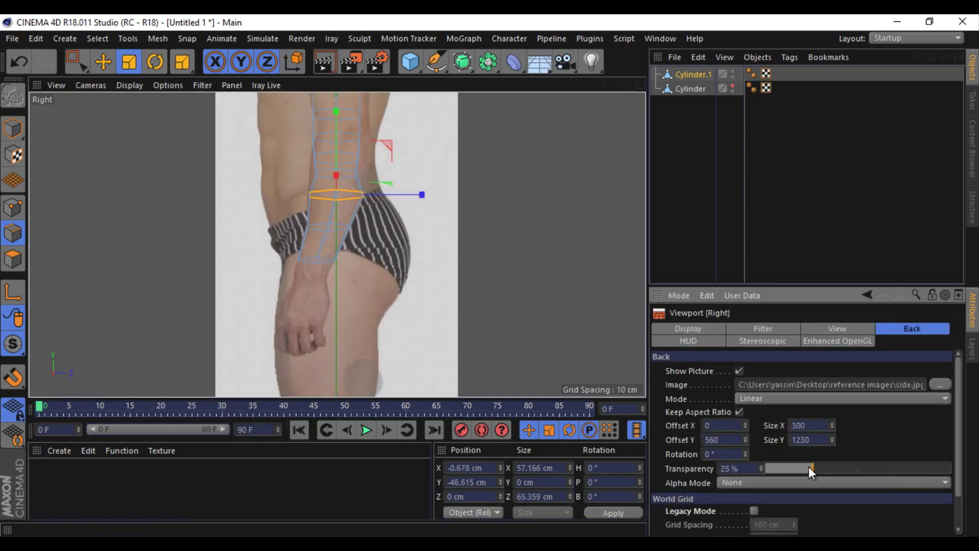
pyautogui.scroll(3, 345, 163)
pyautogui.scroll(2, 359, 234)
# Step: Resize the ring front-to-back and move it up along the arm to fit the photo
pyautogui.moveTo(403, 198)
pyautogui.mouseDown()
pyautogui.moveTo(415, 197)
pyautogui.moveTo(392, 201)
pyautogui.mouseUp()
pyautogui.scroll(-2, 365, 186)
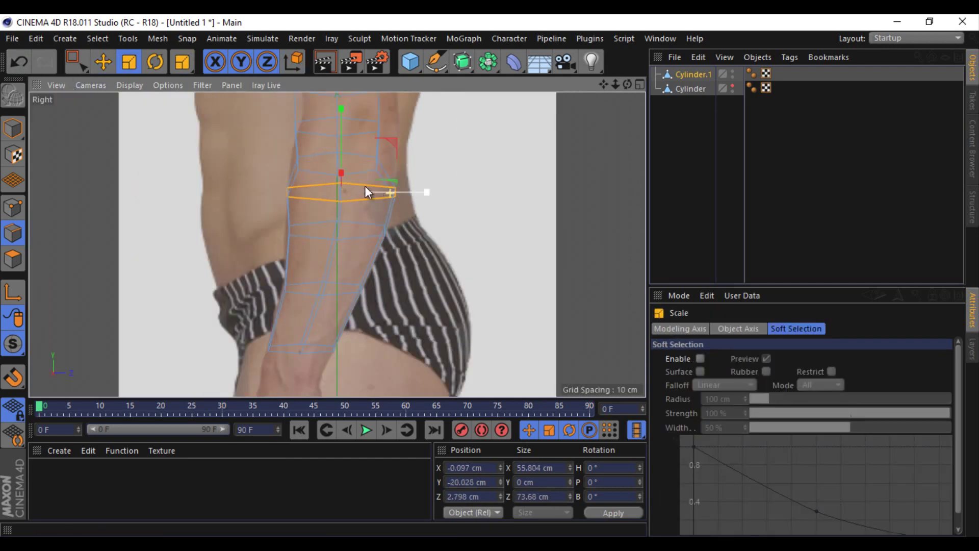
pyautogui.press('e')
pyautogui.press('t')
pyautogui.moveTo(408, 164); pyautogui.dragTo(409, 165)
pyautogui.press('e')
pyautogui.scroll(-2, 586, 102)
pyautogui.moveTo(603, 85)
pyautogui.mouseDown()
pyautogui.moveTo(366, 237)
pyautogui.moveTo(369, 246)
pyautogui.moveTo(411, 246)
pyautogui.moveTo(414, 222)
pyautogui.mouseUp()
pyautogui.press('t')
pyautogui.press('e')
pyautogui.press('t')
pyautogui.press('e')
pyautogui.scroll(2, 363, 212)
pyautogui.press('t')
pyautogui.press('e')
# Step: Scale the higher and topmost edge rings to the upper-arm outline
pyautogui.doubleClick(400, 178)
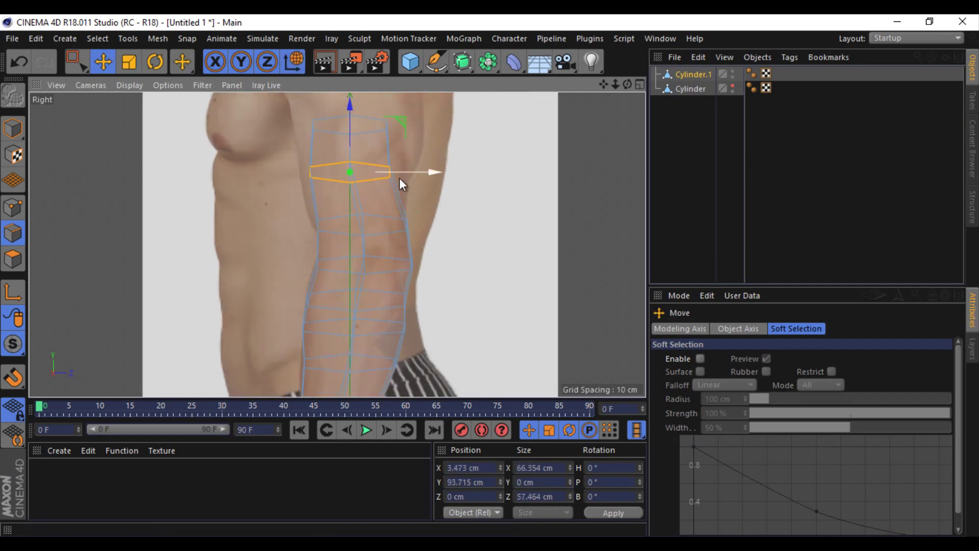
pyautogui.moveTo(415, 174); pyautogui.dragTo(436, 175)
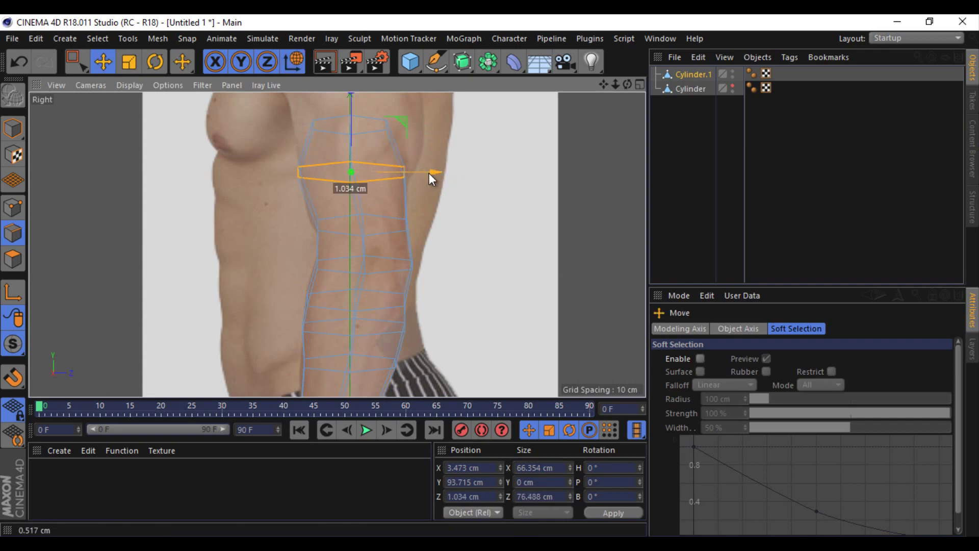
pyautogui.press('t')
pyautogui.moveTo(385, 145); pyautogui.dragTo(422, 169)
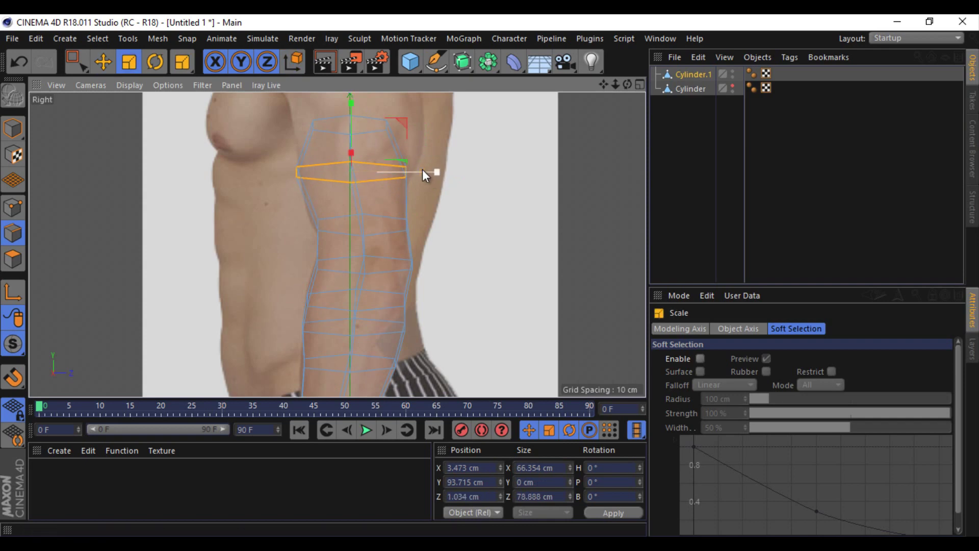
pyautogui.press('e')
pyautogui.doubleClick(375, 130)
pyautogui.press('t')
pyautogui.moveTo(388, 129)
pyautogui.mouseDown()
pyautogui.moveTo(444, 126)
pyautogui.moveTo(433, 124)
pyautogui.mouseUp()
pyautogui.press('e')
pyautogui.press('t')
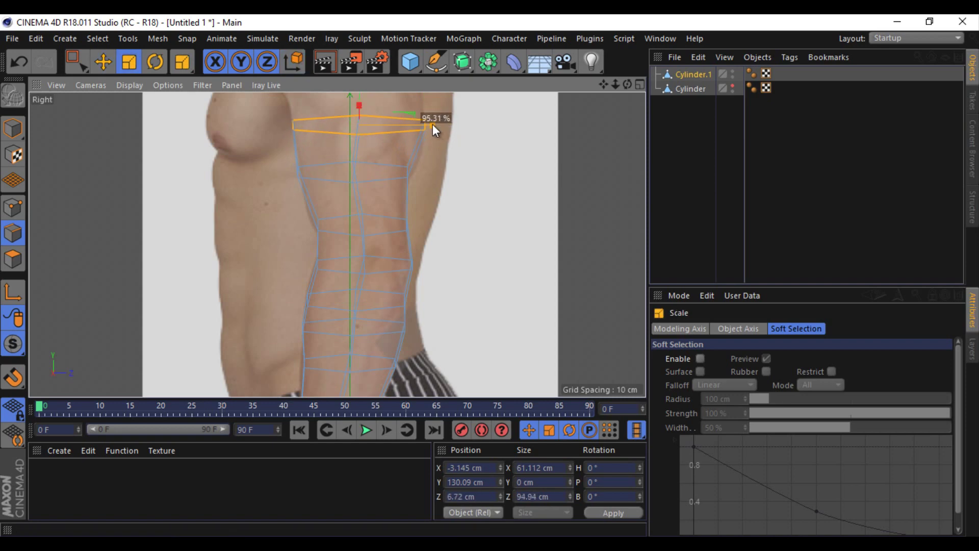
# Step: Add a Loop/Path Cut near the top of the arm
pyautogui.press('k')
pyautogui.press('l')
pyautogui.click(417, 140)
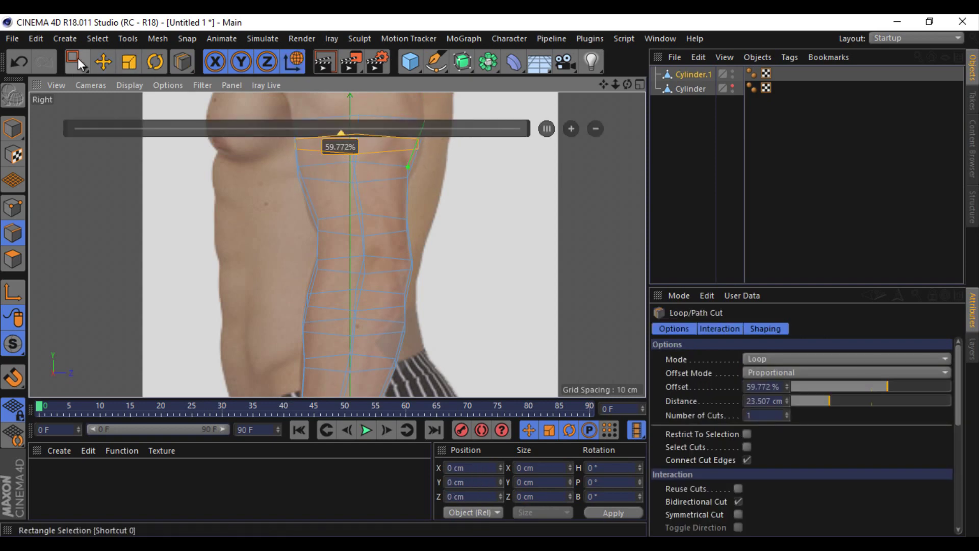
# Step: Box-select the arm's top points and raise them up to the shoulder
pyautogui.click(78, 60)
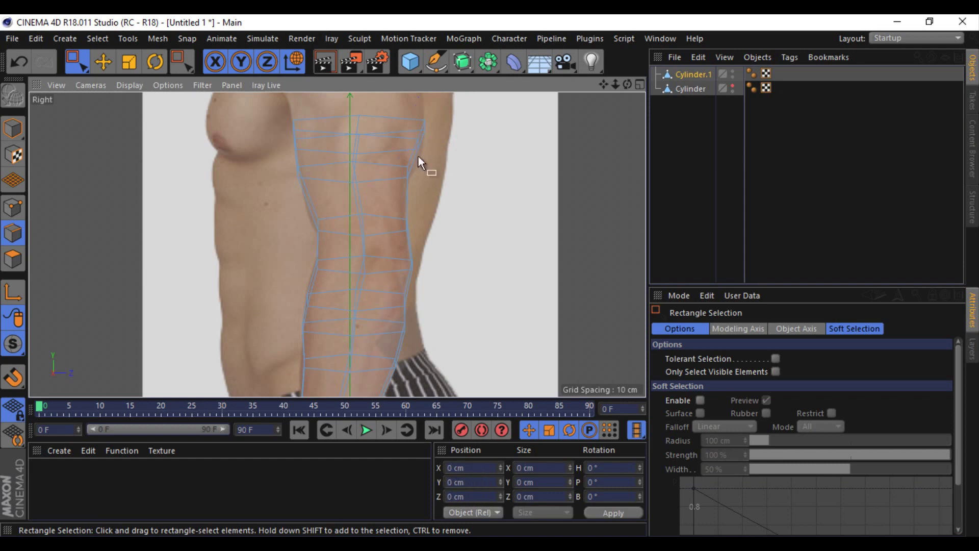
pyautogui.moveTo(416, 153); pyautogui.dragTo(459, 143)
pyautogui.keyDown('alt'); pyautogui.moveTo(568, 99); pyautogui.dragTo(490, 280, button='middle'); pyautogui.keyUp('alt')
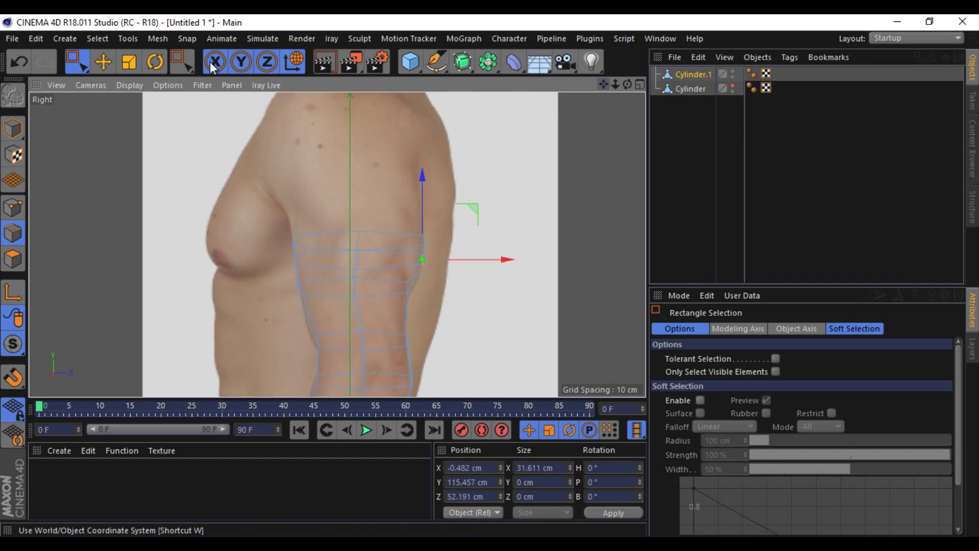
pyautogui.press('e')
pyautogui.moveTo(384, 236); pyautogui.dragTo(510, 189)
pyautogui.keyDown('alt'); pyautogui.moveTo(553, 140); pyautogui.dragTo(490, 278, button='middle'); pyautogui.keyUp('alt')
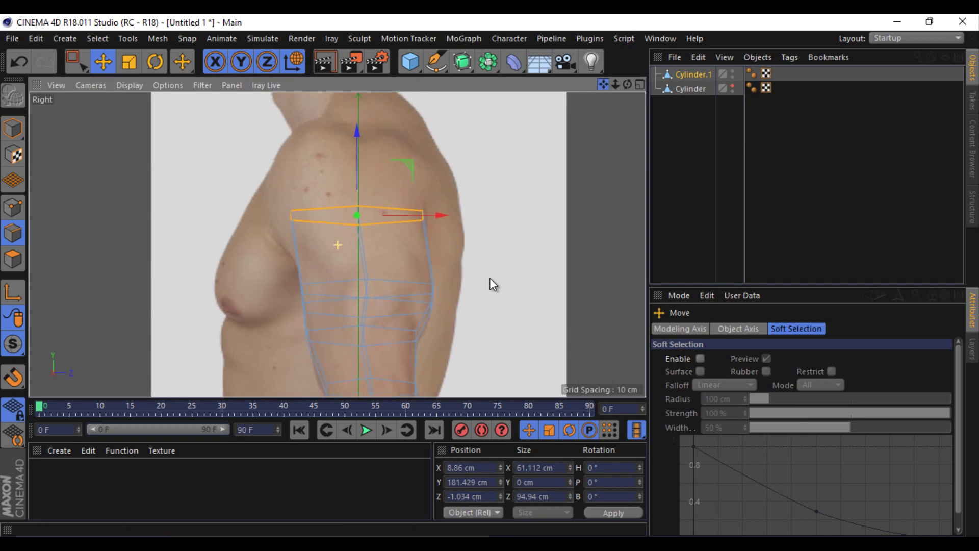
# Step: Save the scene as 'human body modeling'
pyautogui.click(641, 85)
pyautogui.click(640, 241)
pyautogui.scroll(5, 364, 136)
pyautogui.hotkey('ctrl', 's')
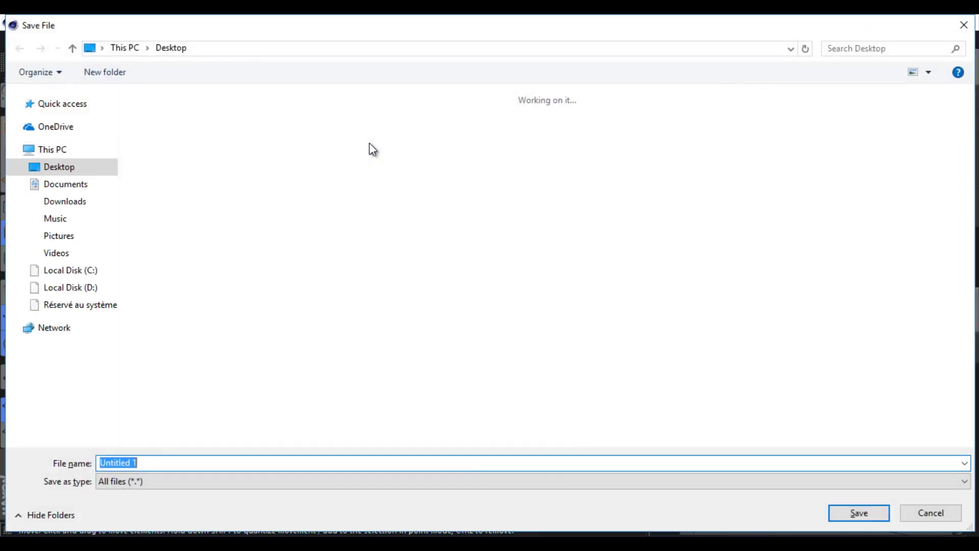
pyautogui.write('human bo')
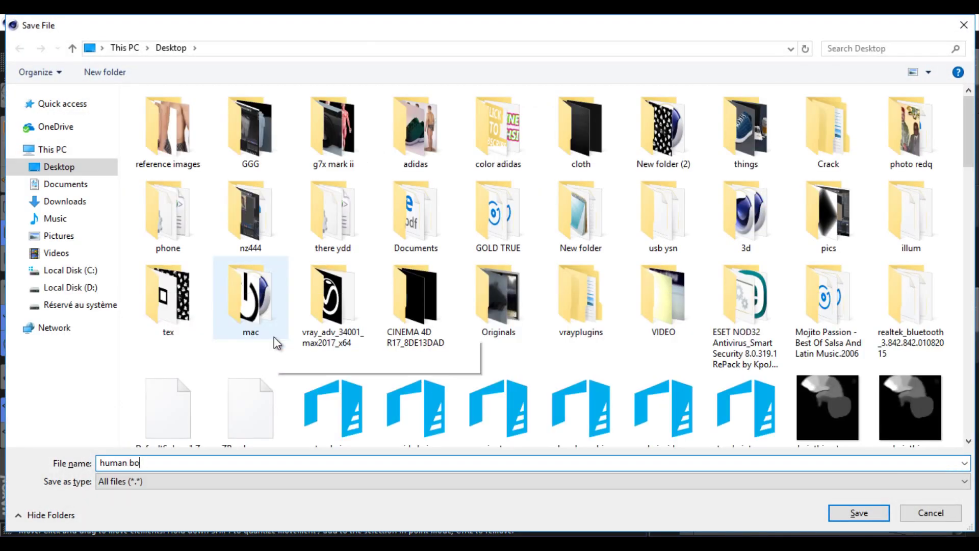
pyautogui.write('dy modeling')
pyautogui.press('Return')
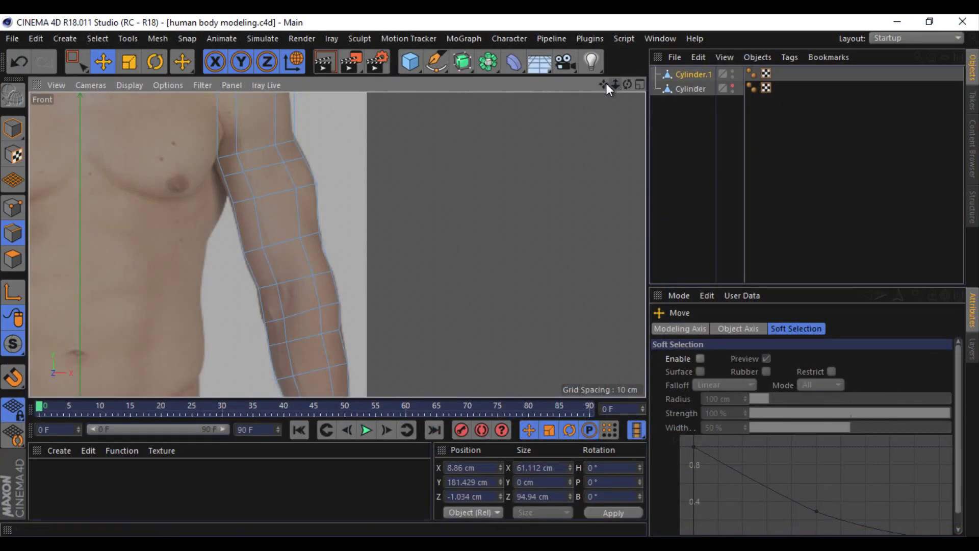
# Step: Shift the top arm edge inward toward the shoulder in the front view
pyautogui.keyDown('alt'); pyautogui.moveTo(280, 183); pyautogui.dragTo(368, 204, button='middle'); pyautogui.keyUp('alt')
pyautogui.scroll(2, 368, 209)
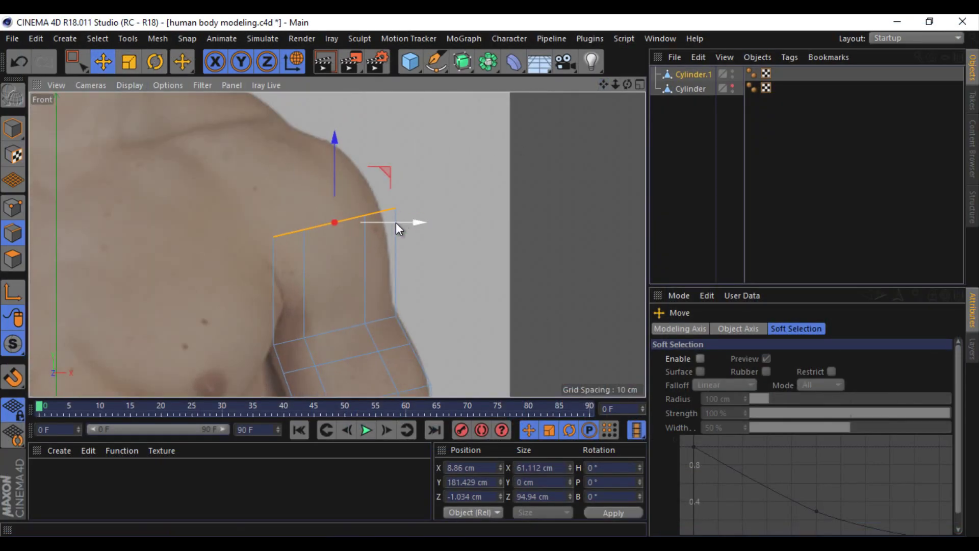
pyautogui.moveTo(395, 222); pyautogui.dragTo(384, 222)
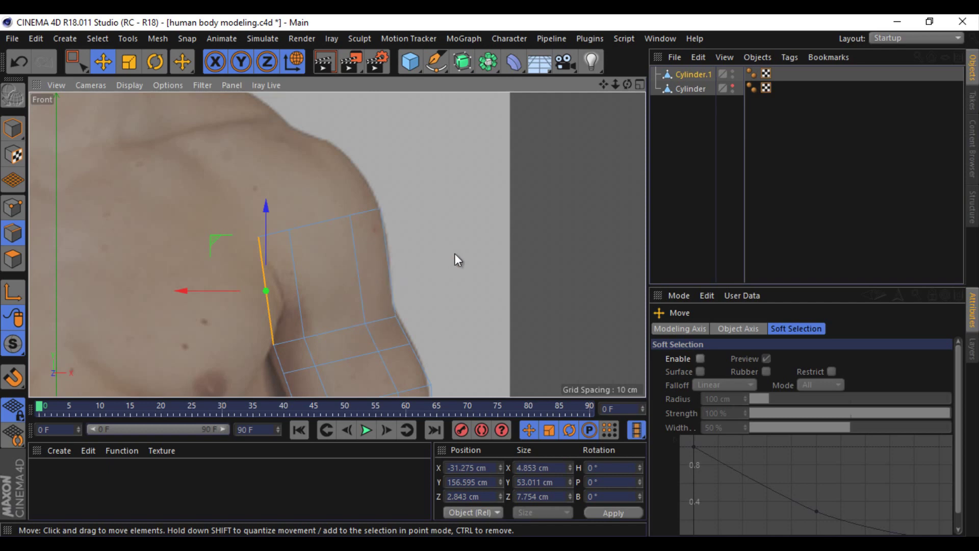
# Step: Maximize the Perspective view and orbit around the Cylinder.1 tube
pyautogui.middleClick(630, 108)
pyautogui.middleClick(301, 125)
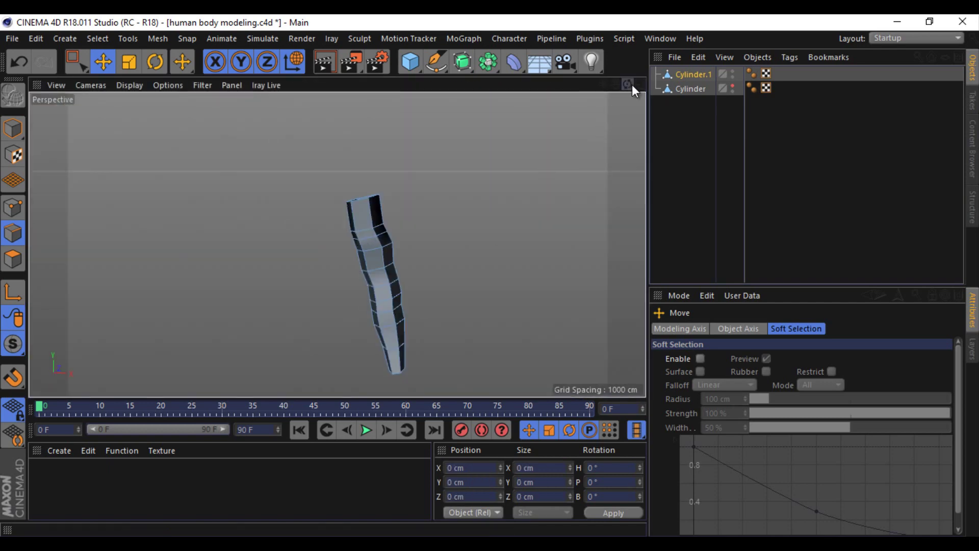
pyautogui.moveTo(627, 84)
pyautogui.mouseDown()
pyautogui.moveTo(488, 276)
pyautogui.moveTo(504, 276)
pyautogui.moveTo(486, 276)
pyautogui.moveTo(608, 85)
pyautogui.moveTo(702, 139)
pyautogui.mouseUp()
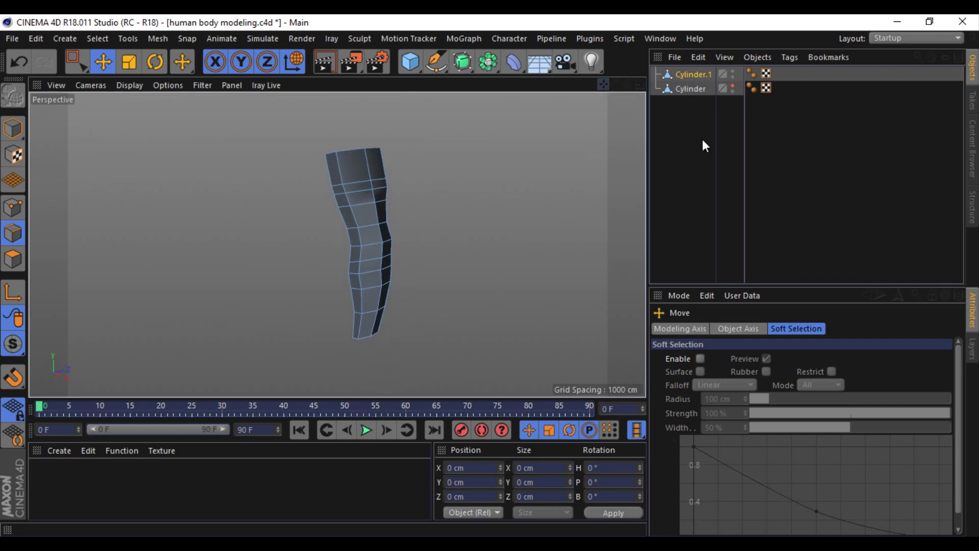
pyautogui.click(639, 84)
pyautogui.middleClick(332, 109)
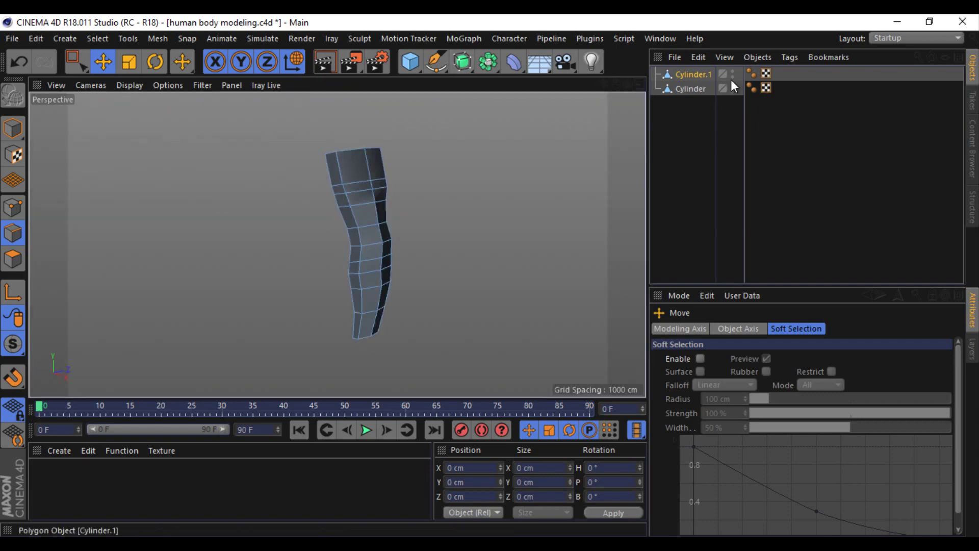
# Step: Select the Cylinder body and hide Cylinder.1 by setting its editor dot to red
pyautogui.click(668, 89)
pyautogui.moveTo(607, 83); pyautogui.dragTo(489, 276)
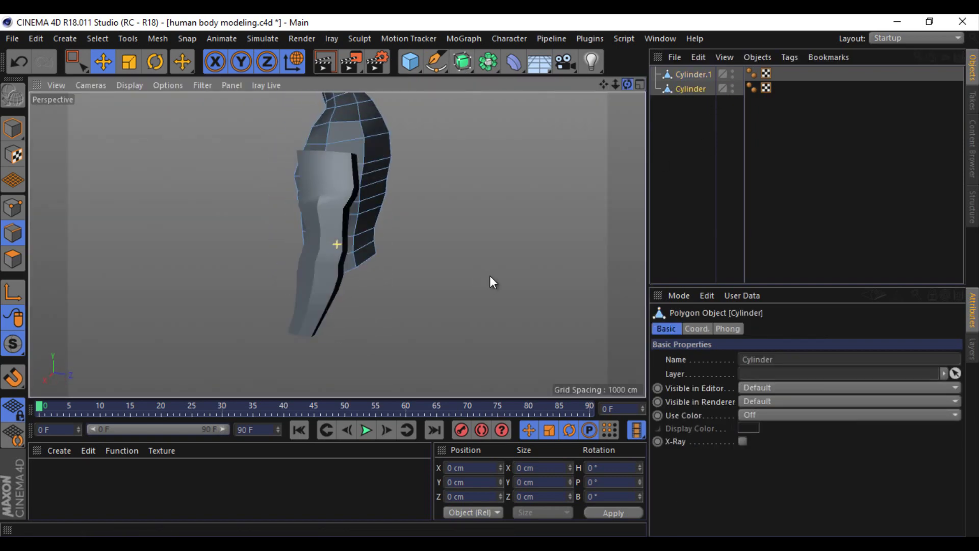
pyautogui.doubleClick(733, 73)
pyautogui.click(640, 84)
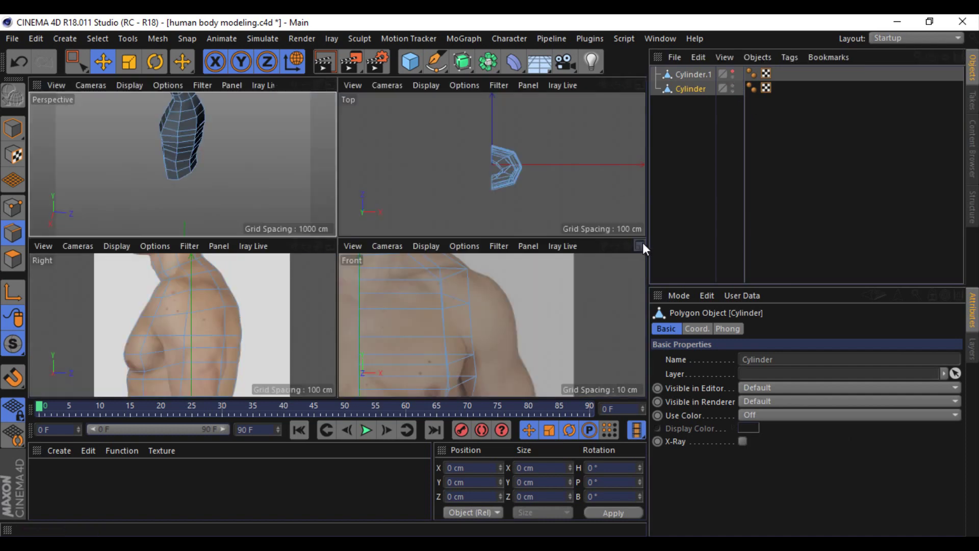
pyautogui.click(639, 246)
# Step: Rectangle-select the upper side polygons of the body mesh
pyautogui.click(16, 261)
pyautogui.click(274, 201)
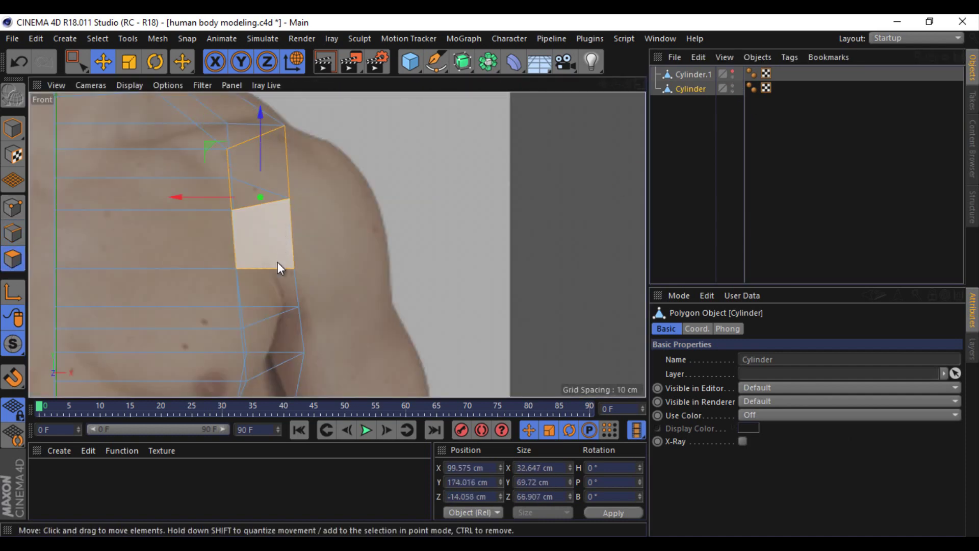
pyautogui.click(13, 233)
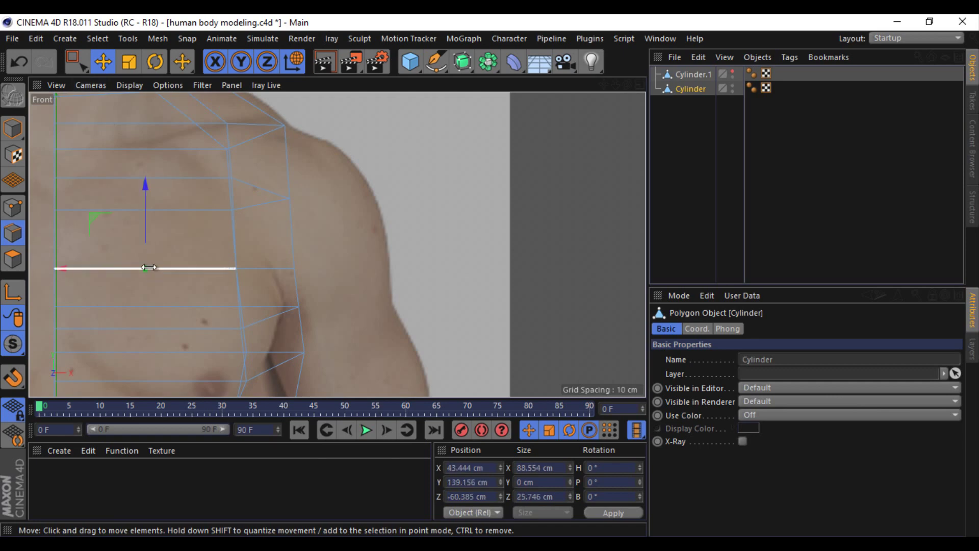
pyautogui.click(149, 268)
pyautogui.press('0')
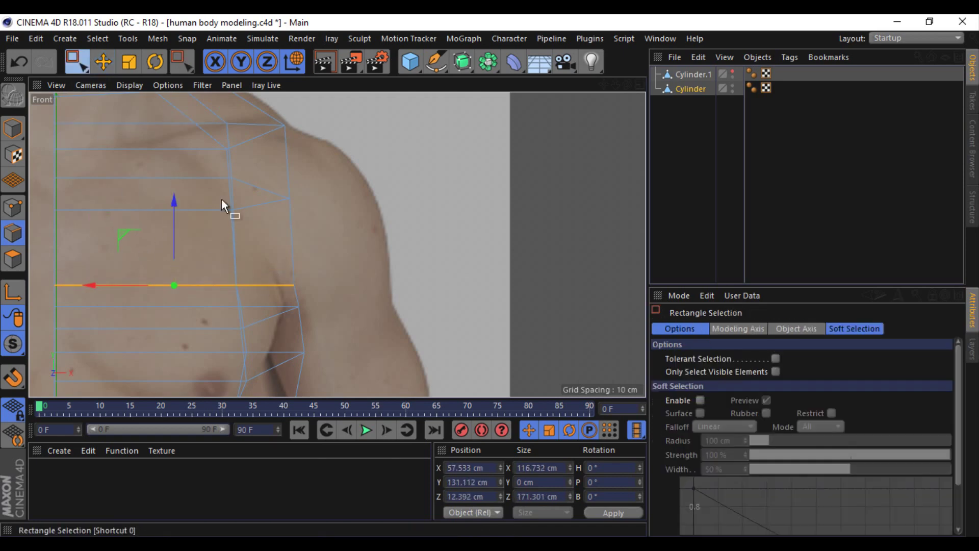
pyautogui.moveTo(232, 278); pyautogui.dragTo(303, 312)
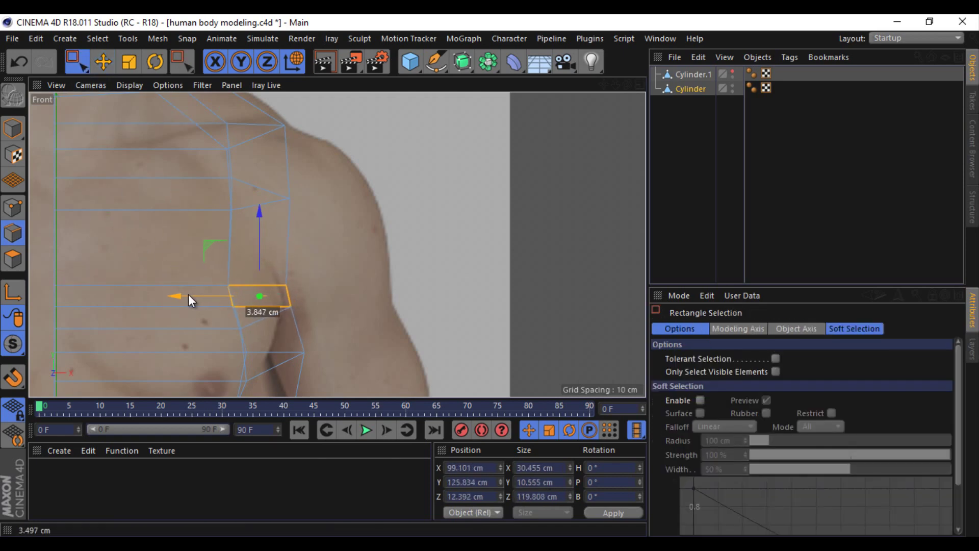
pyautogui.click(13, 259)
pyautogui.moveTo(195, 112); pyautogui.dragTo(328, 281)
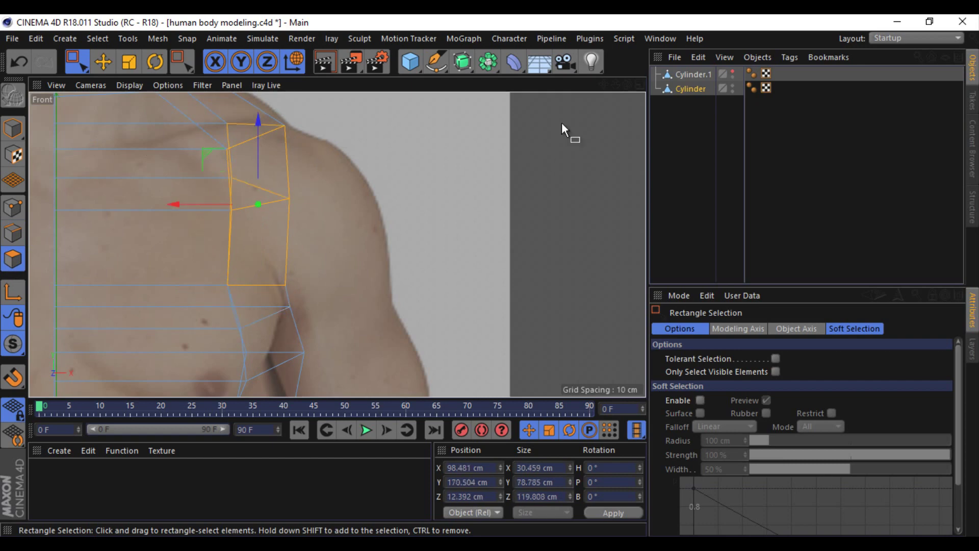
pyautogui.middleClick(564, 131)
pyautogui.press('F1')
pyautogui.middleClick(308, 297)
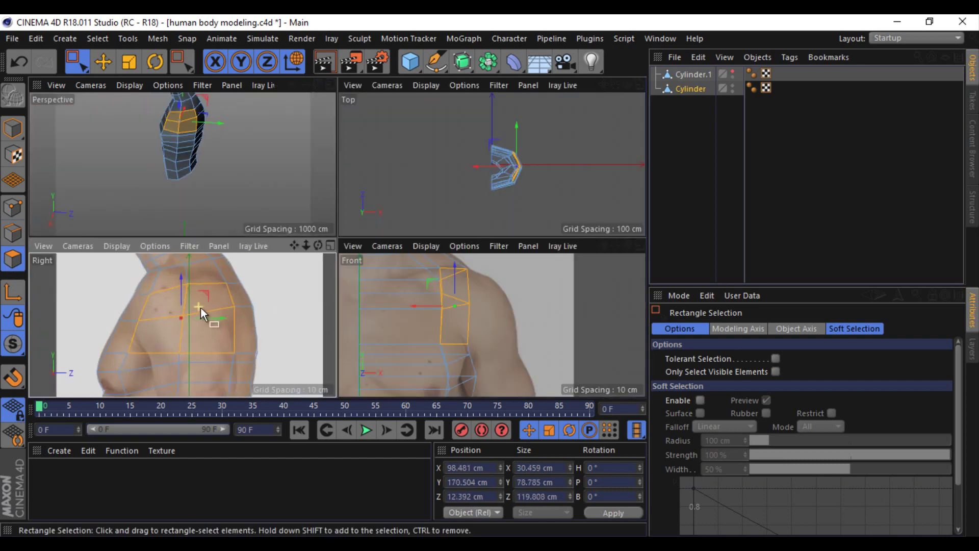
# Step: Nudge the chest points to follow the side reference photo
pyautogui.click(13, 207)
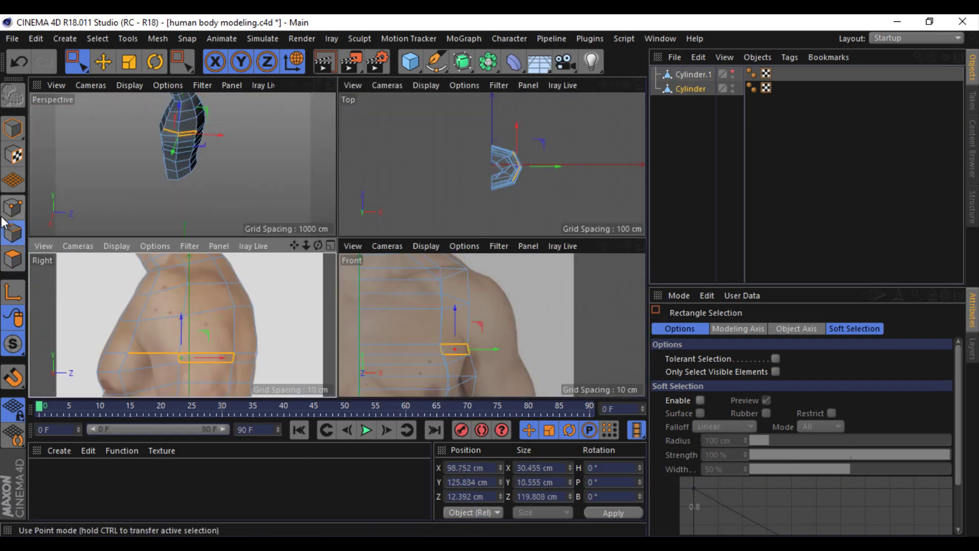
pyautogui.click(103, 61)
pyautogui.moveTo(131, 357); pyautogui.dragTo(167, 352)
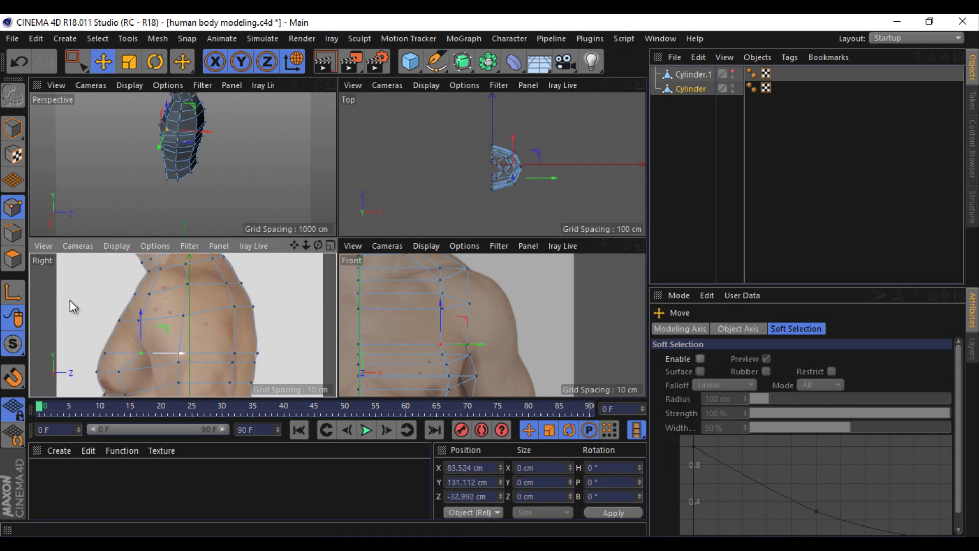
pyautogui.click(12, 258)
pyautogui.click(13, 207)
pyautogui.moveTo(156, 354); pyautogui.dragTo(173, 354)
pyautogui.click(13, 258)
# Step: Extrude the side polygons with 88° Maximum Angle and push them about 59 cm along X
pyautogui.middleClick(280, 188)
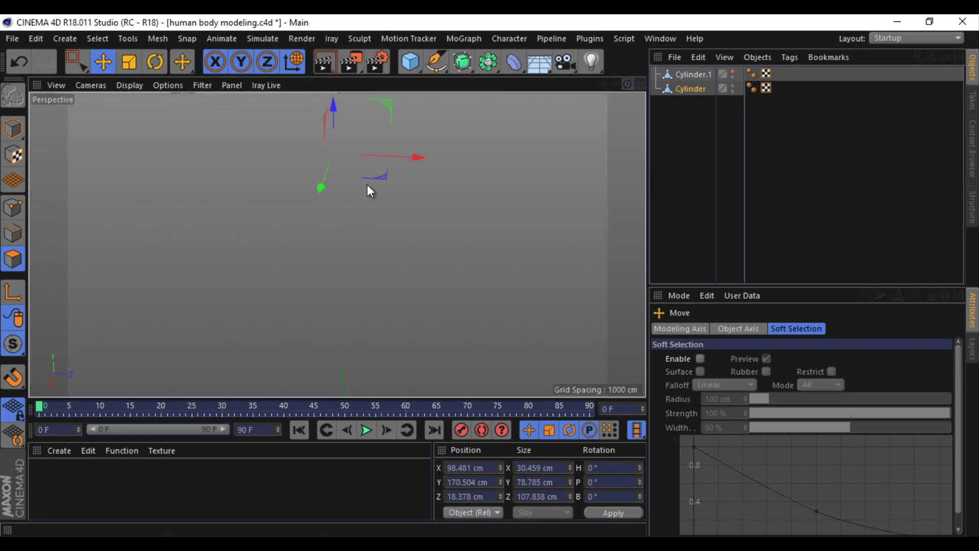
pyautogui.rightClick(502, 184)
pyautogui.click(533, 306)
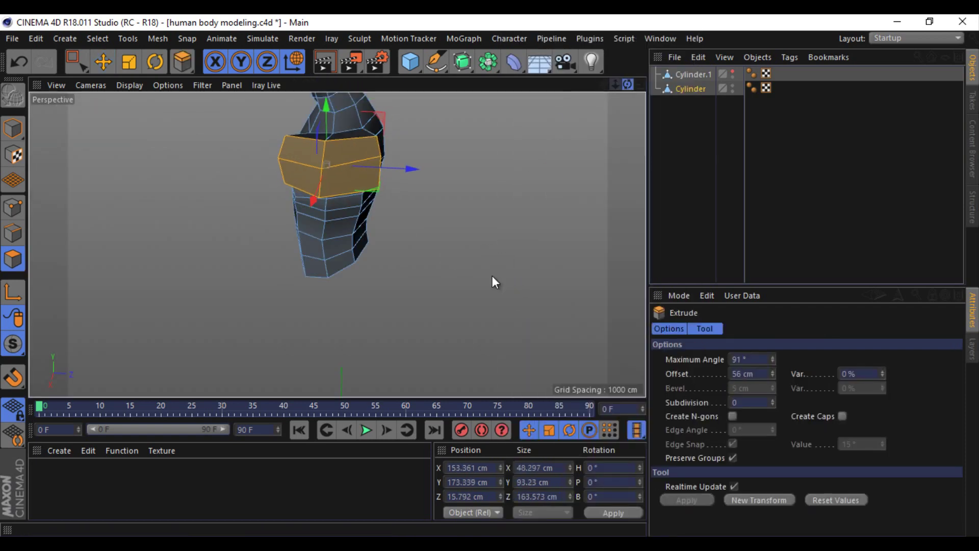
pyautogui.keyDown('alt'); pyautogui.moveTo(492, 277); pyautogui.dragTo(561, 105); pyautogui.keyUp('alt')
pyautogui.moveTo(772, 360); pyautogui.dragTo(774, 376)
pyautogui.click(104, 64)
pyautogui.moveTo(431, 156); pyautogui.dragTo(461, 160)
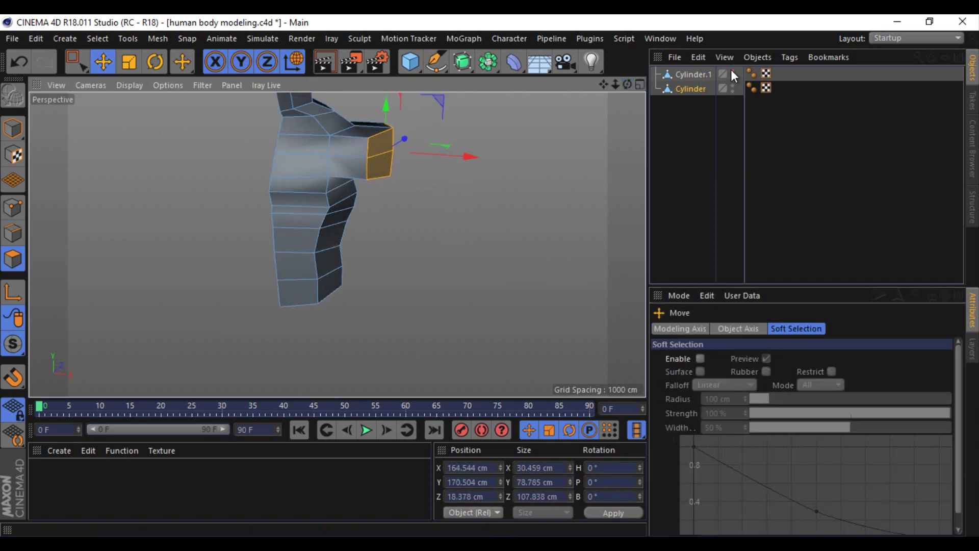
pyautogui.keyDown('alt'); pyautogui.moveTo(491, 280); pyautogui.dragTo(356, 203); pyautogui.keyUp('alt')
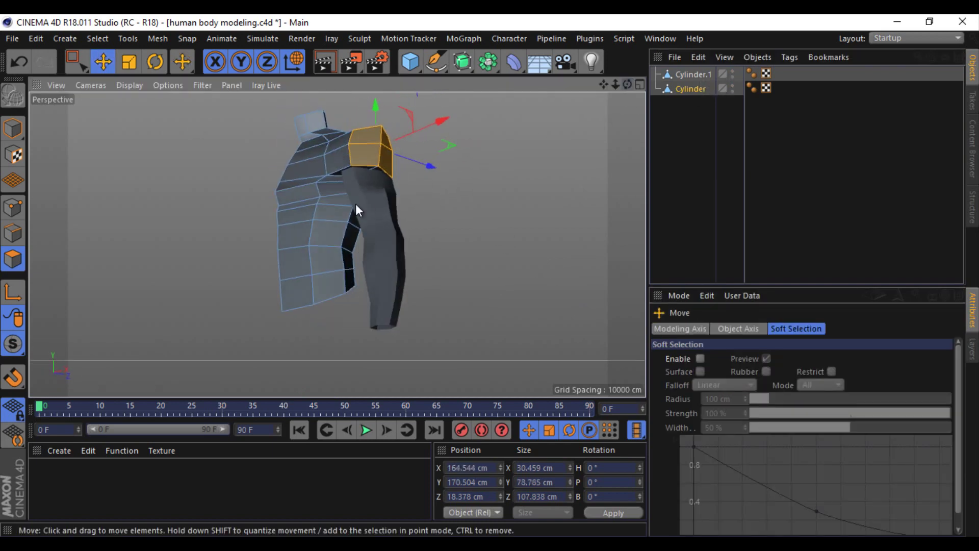
pyautogui.scroll(3, 378, 166)
# Step: Raise the lower-body edges about 17 cm and shift the inner-thigh edge loop
pyautogui.scroll(1, 384, 168)
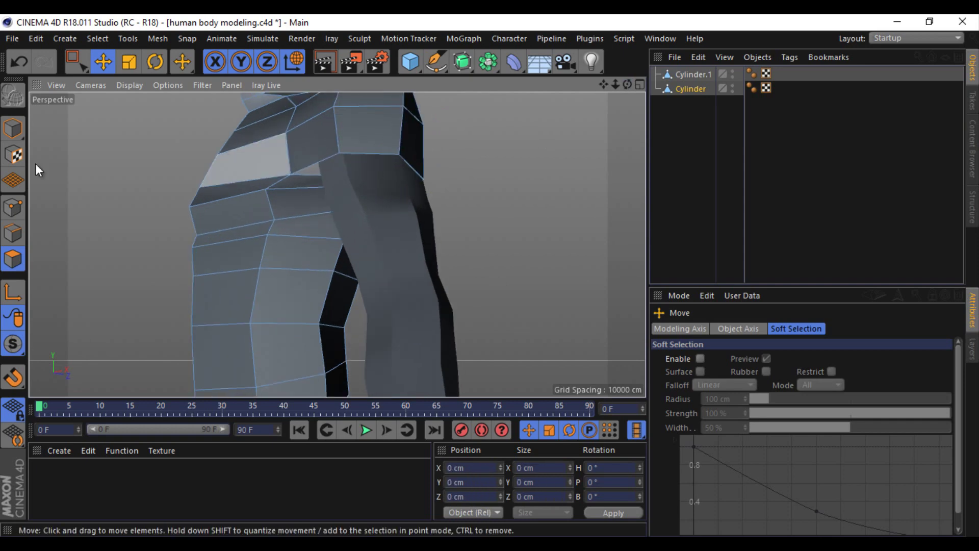
pyautogui.click(348, 173)
pyautogui.click(415, 169)
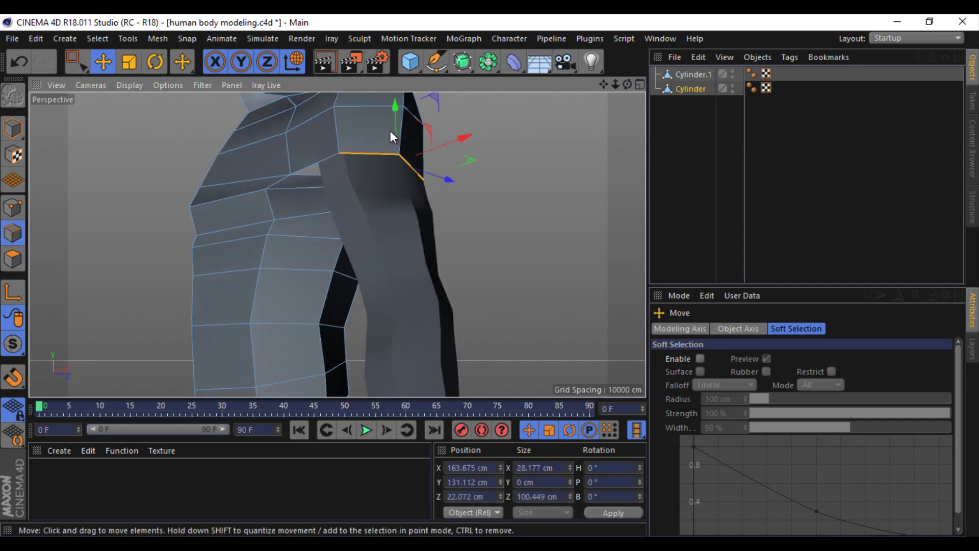
pyautogui.moveTo(390, 131); pyautogui.dragTo(434, 99)
pyautogui.click(396, 185)
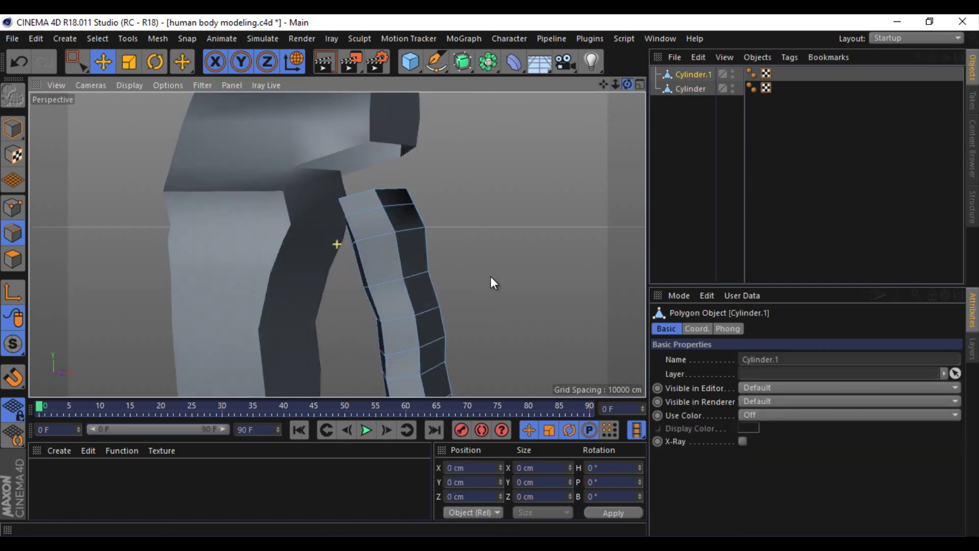
pyautogui.click(660, 87)
pyautogui.doubleClick(336, 218)
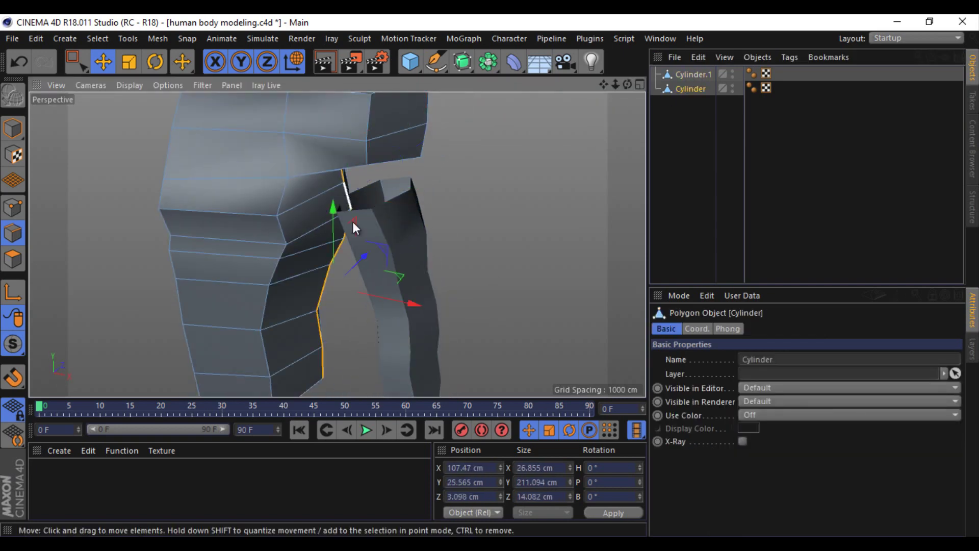
pyautogui.moveTo(381, 297)
pyautogui.mouseDown()
pyautogui.moveTo(351, 205)
pyautogui.moveTo(387, 220)
pyautogui.mouseUp()
pyautogui.click(343, 209)
# Step: Adjust an inner-thigh vertex, then Connect Objects + Delete to form Cylinder.2
pyautogui.click(13, 207)
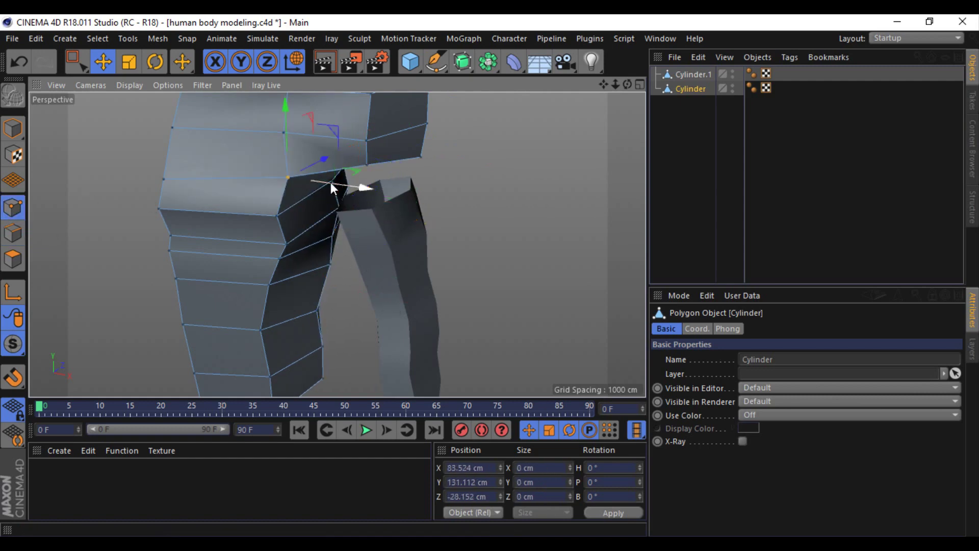
pyautogui.click(331, 180)
pyautogui.press('s')
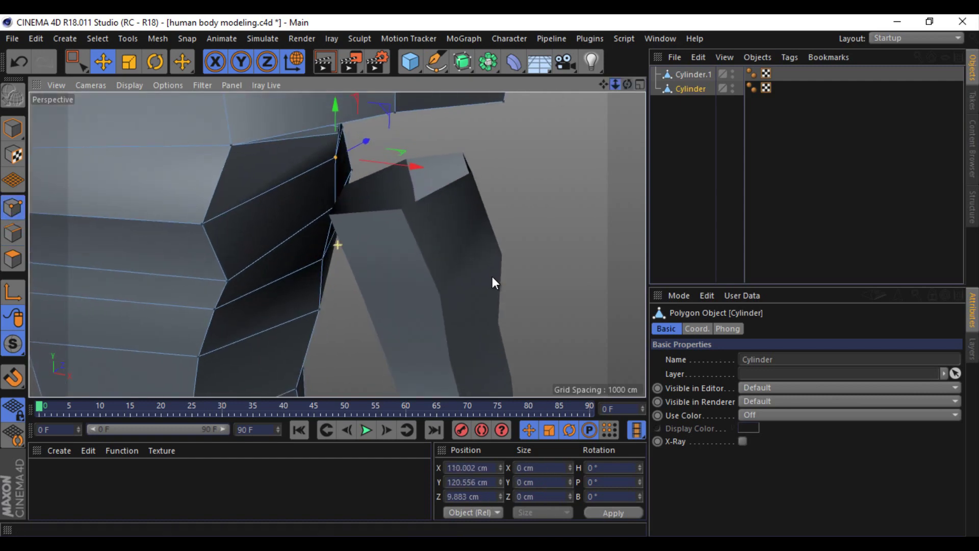
pyautogui.scroll(-3, 492, 276)
pyautogui.moveTo(628, 84); pyautogui.dragTo(491, 275)
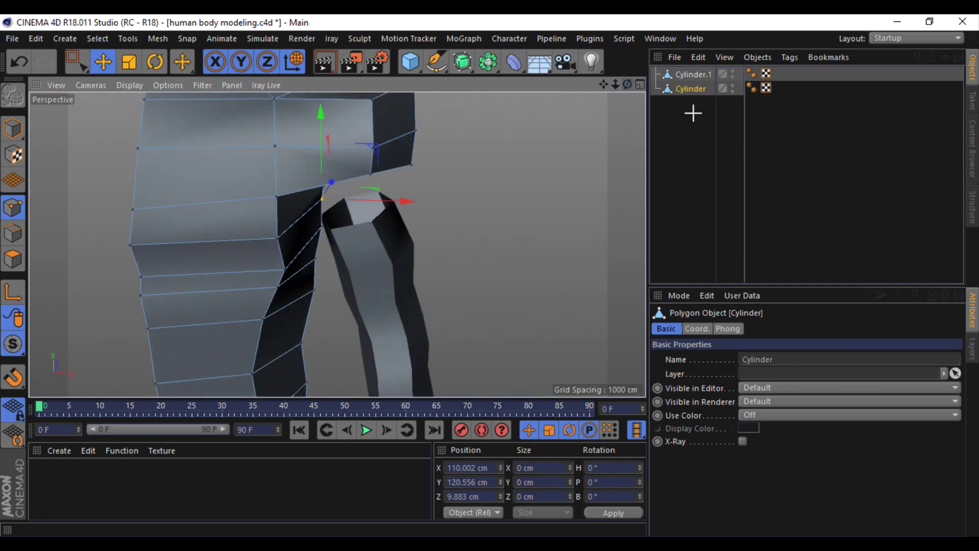
pyautogui.rightClick(695, 109)
pyautogui.click(748, 422)
# Step: On Cylinder.2 in edge mode, bridge the first torso and leg edges at the hip
pyautogui.click(687, 128)
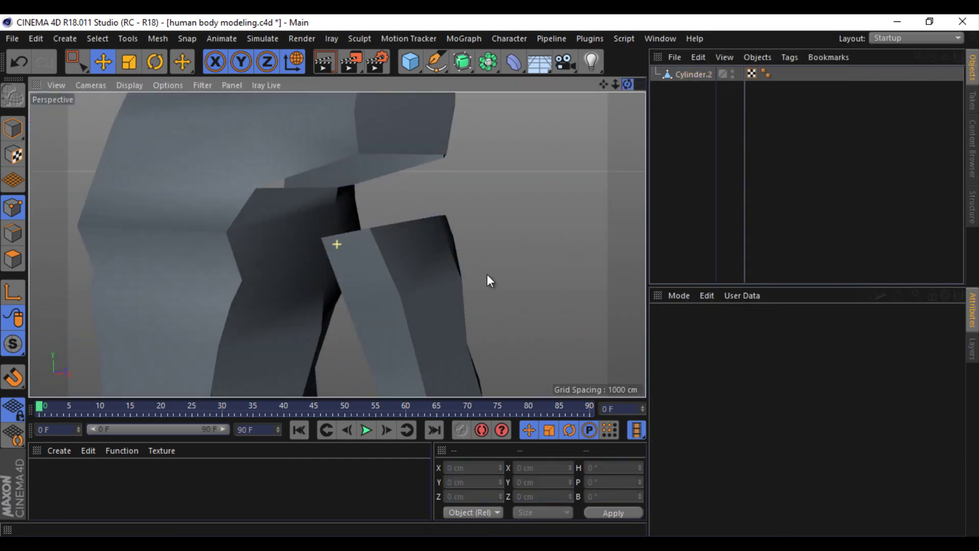
pyautogui.scroll(5, 491, 275)
pyautogui.click(676, 76)
pyautogui.click(12, 233)
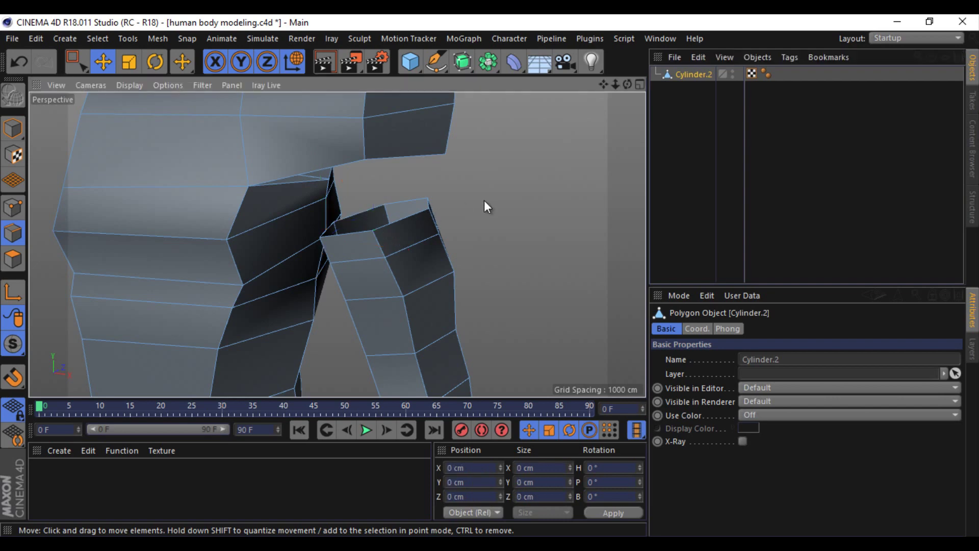
pyautogui.press('b')
pyautogui.moveTo(385, 203); pyautogui.dragTo(329, 172)
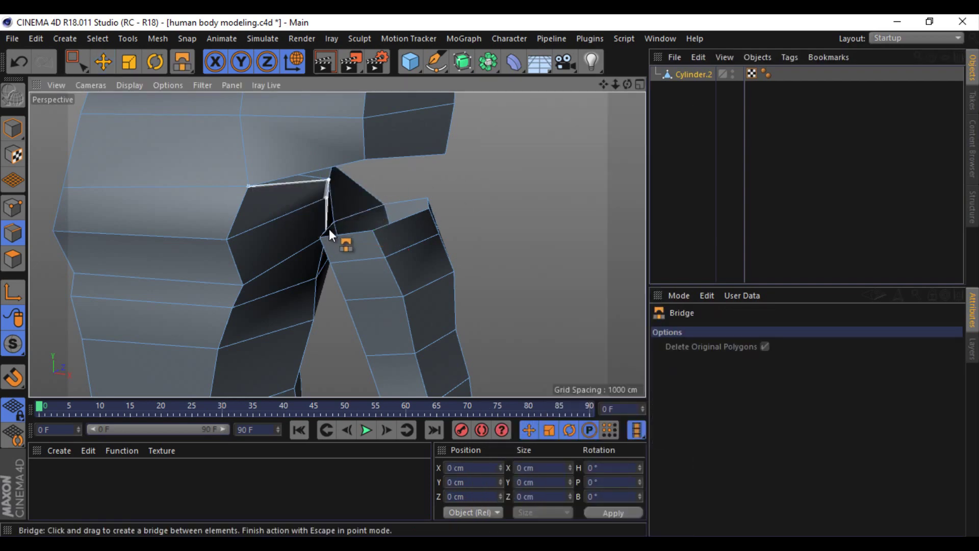
pyautogui.moveTo(295, 184); pyautogui.dragTo(325, 230)
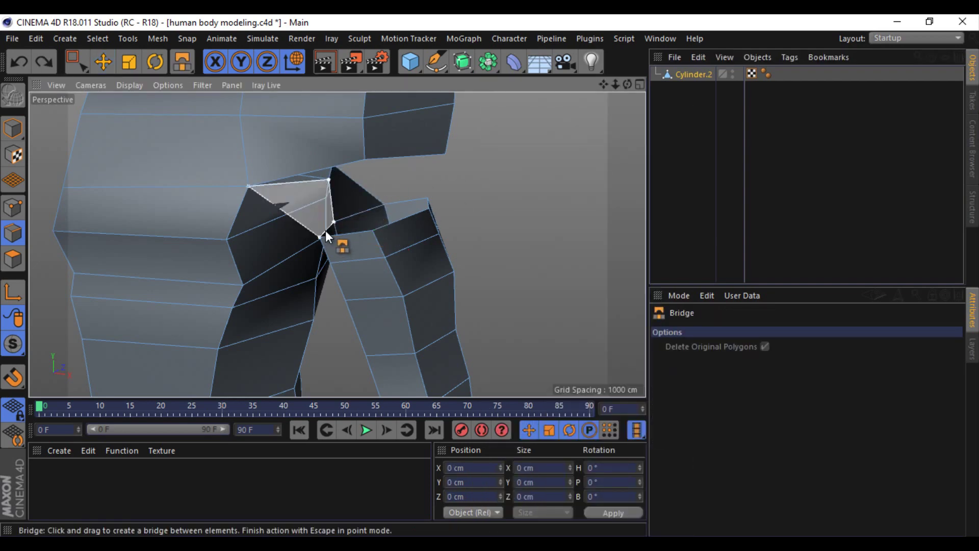
# Step: Undo the last change and nudge the torso edge toward the leg
pyautogui.moveTo(627, 84); pyautogui.dragTo(491, 277)
pyautogui.hotkey('ctrl', 'z')
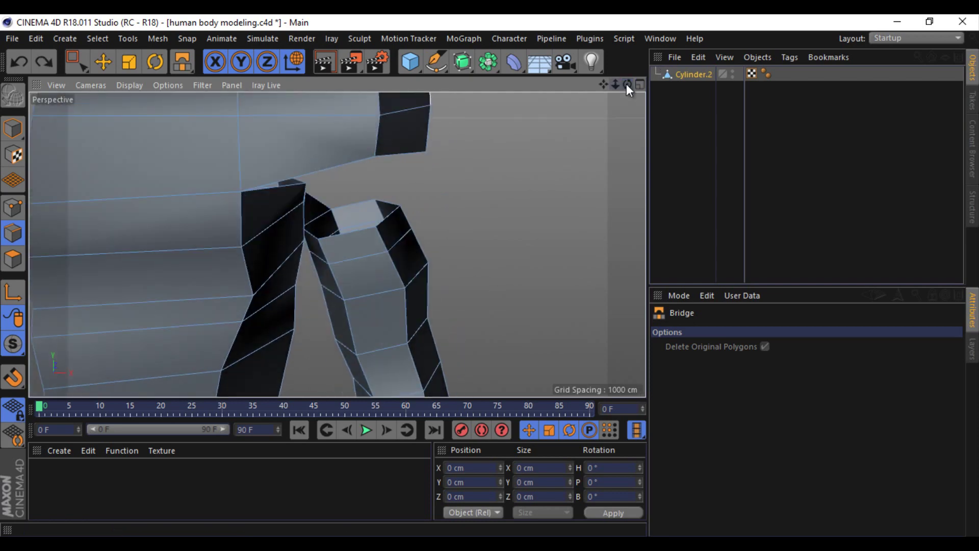
pyautogui.moveTo(627, 84)
pyautogui.mouseDown()
pyautogui.moveTo(490, 276)
pyautogui.moveTo(185, 70)
pyautogui.mouseUp()
pyautogui.press('e')
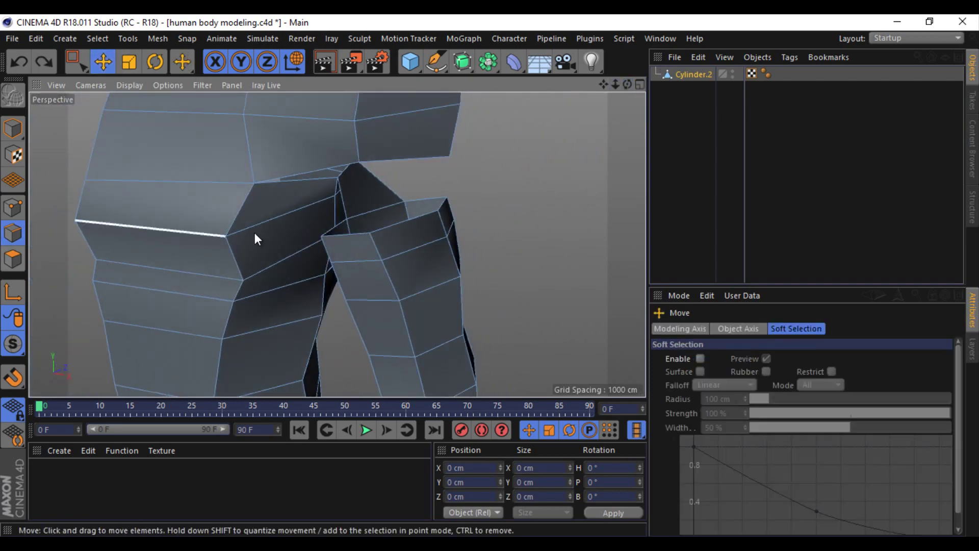
pyautogui.moveTo(311, 166); pyautogui.dragTo(363, 226)
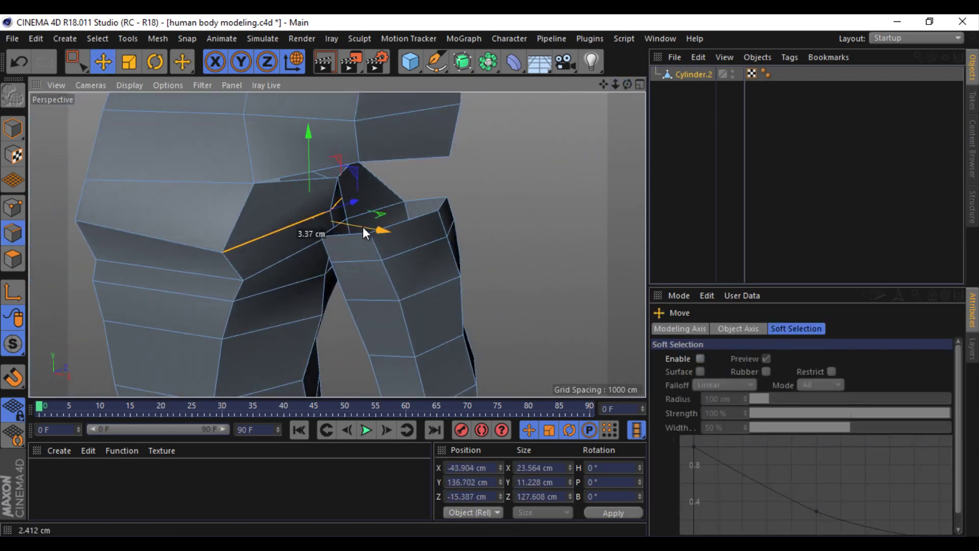
# Step: Bridge the remaining torso and leg edge pairs until the crotch gap is closed
pyautogui.click(335, 227)
pyautogui.rightClick(522, 219)
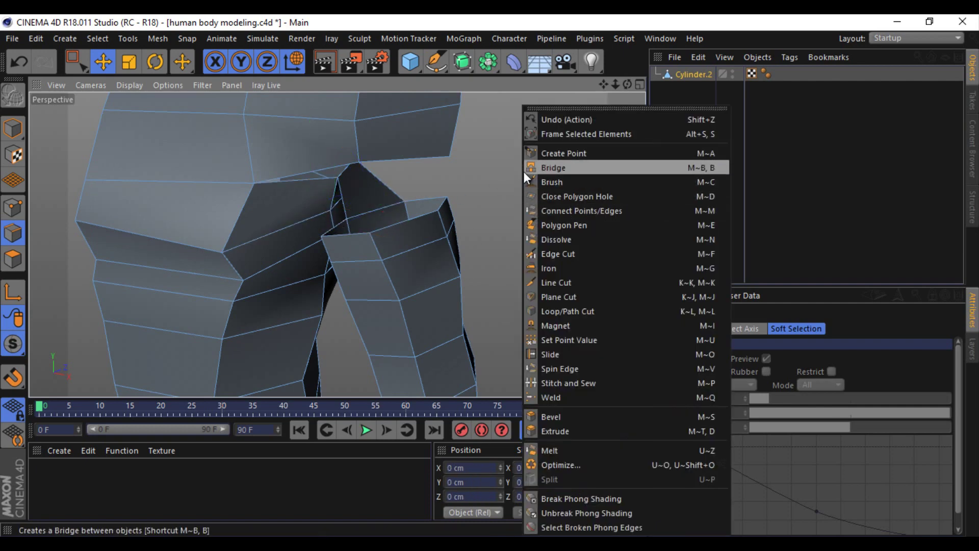
pyautogui.click(523, 169)
pyautogui.moveTo(330, 201); pyautogui.dragTo(352, 227)
pyautogui.moveTo(627, 84)
pyautogui.mouseDown()
pyautogui.moveTo(423, 197)
pyautogui.moveTo(433, 247)
pyautogui.moveTo(406, 194)
pyautogui.mouseUp()
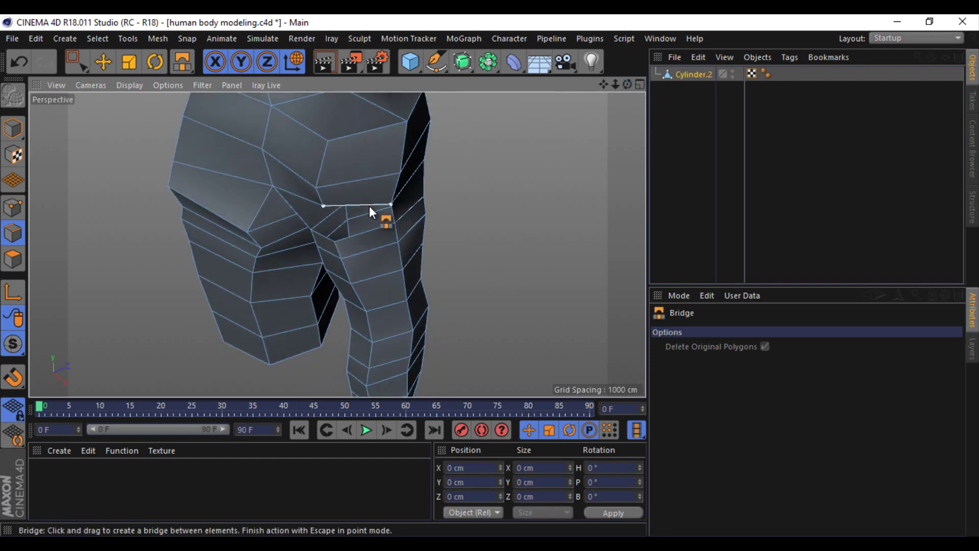
pyautogui.moveTo(627, 84); pyautogui.dragTo(315, 210)
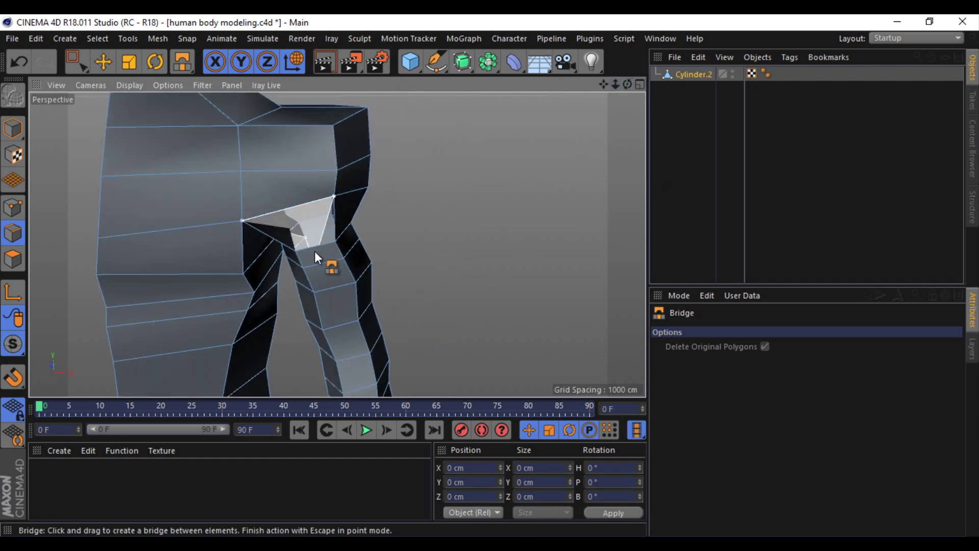
pyautogui.moveTo(314, 250); pyautogui.dragTo(315, 249)
pyautogui.moveTo(467, 275)
pyautogui.keyDown('alt'); pyautogui.mouseDown()
pyautogui.moveTo(439, 244)
pyautogui.moveTo(405, 269)
pyautogui.mouseUp(); pyautogui.keyUp('alt')
# Step: In Points mode with Rectangle Selection, box-select the shoulder points in the front view
pyautogui.click(637, 84)
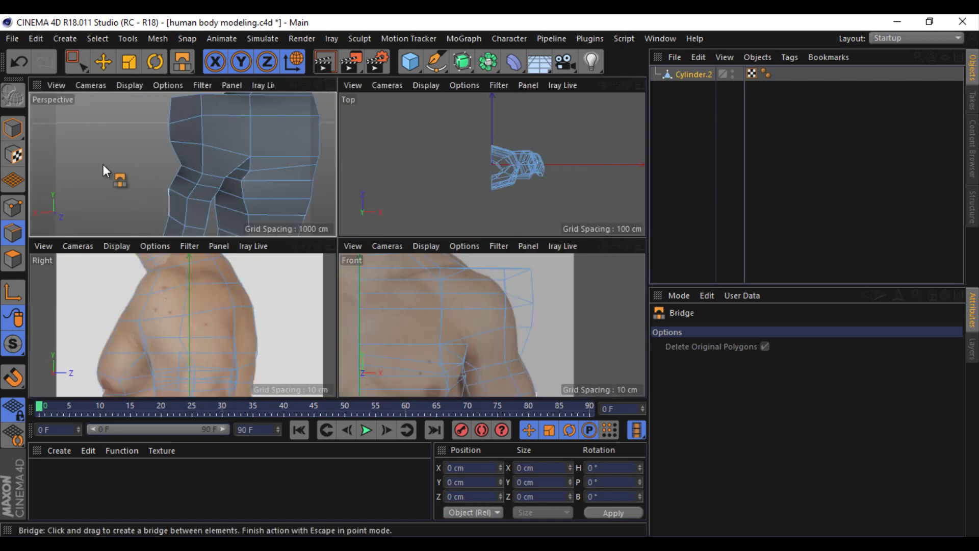
pyautogui.click(76, 62)
pyautogui.click(107, 82)
pyautogui.click(13, 207)
pyautogui.click(77, 62)
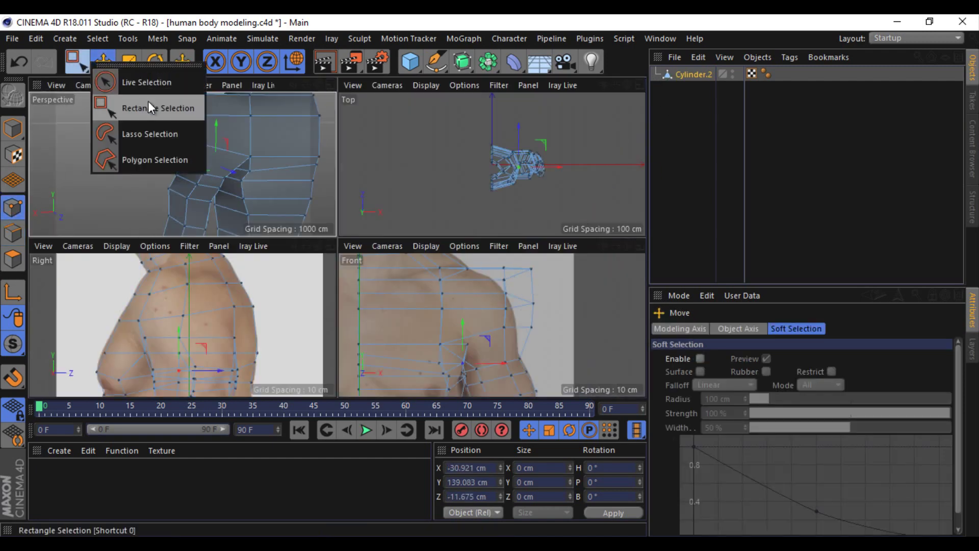
pyautogui.click(153, 108)
pyautogui.moveTo(563, 298); pyautogui.dragTo(469, 262)
# Step: Move the selected shoulder points onto the front photo's outline
pyautogui.click(637, 246)
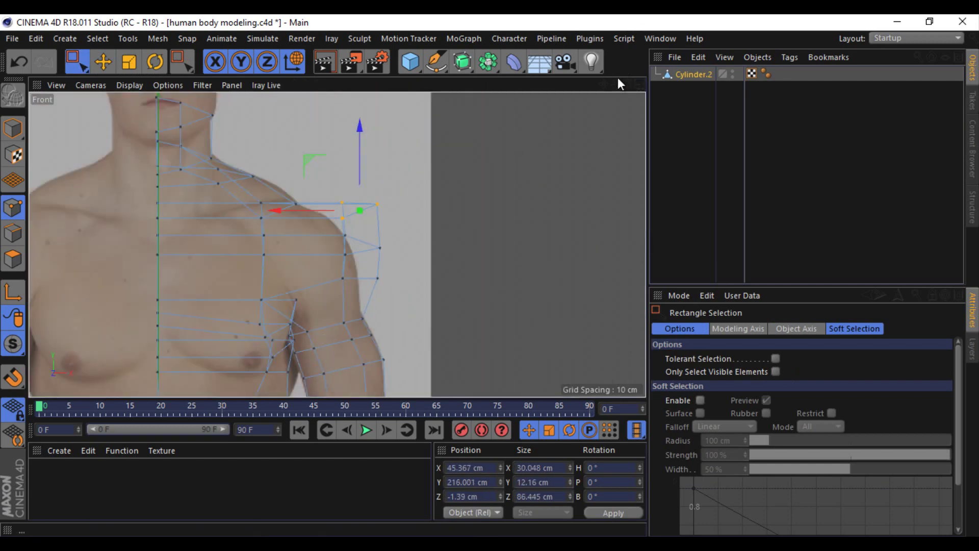
pyautogui.scroll(2, 306, 298)
pyautogui.press('e')
pyautogui.moveTo(424, 181); pyautogui.dragTo(374, 221)
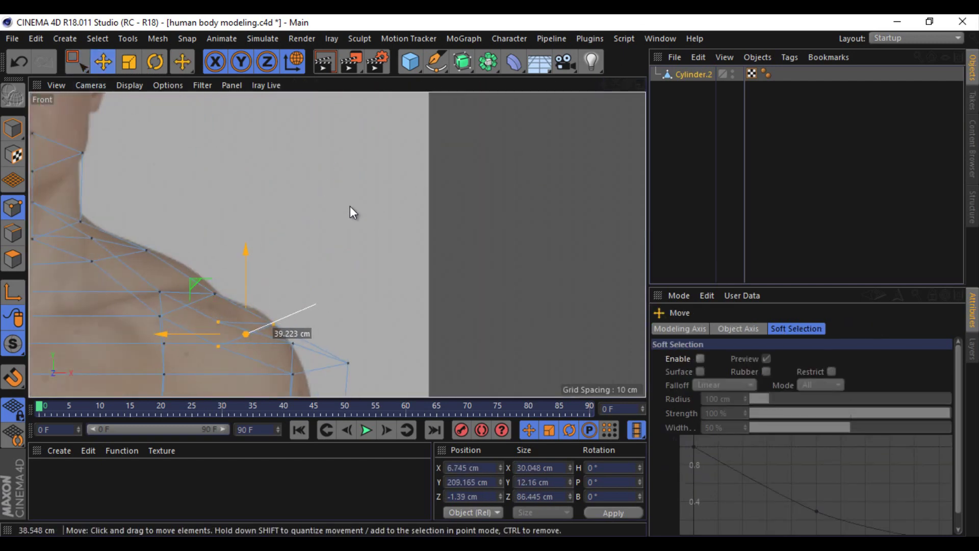
pyautogui.keyDown('alt'); pyautogui.moveTo(491, 278); pyautogui.dragTo(598, 134, button='middle'); pyautogui.keyUp('alt')
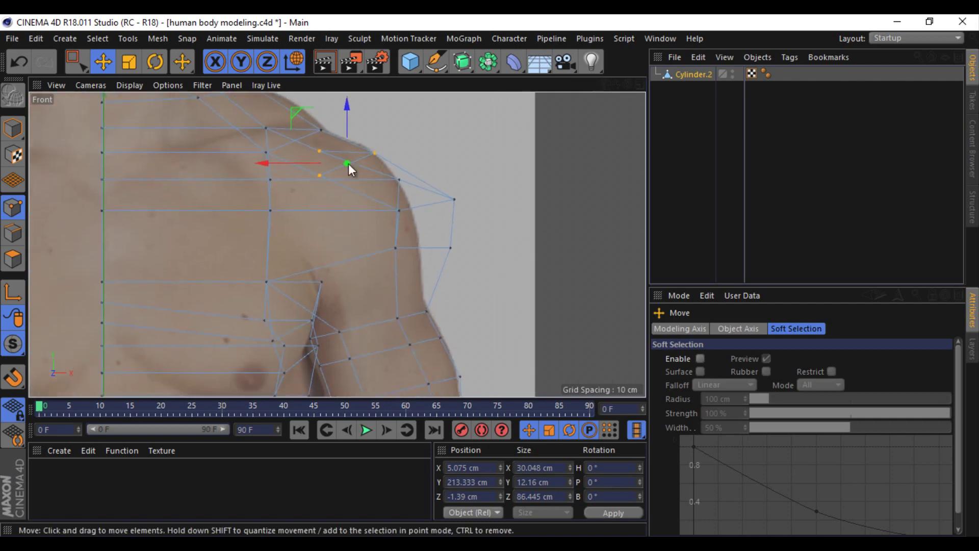
# Step: Pull the upper and outer shoulder points and the armpit point onto the front photo's contour
pyautogui.press('0')
pyautogui.moveTo(510, 173)
pyautogui.mouseDown()
pyautogui.moveTo(382, 219)
pyautogui.moveTo(319, 188)
pyautogui.mouseUp()
pyautogui.press('e')
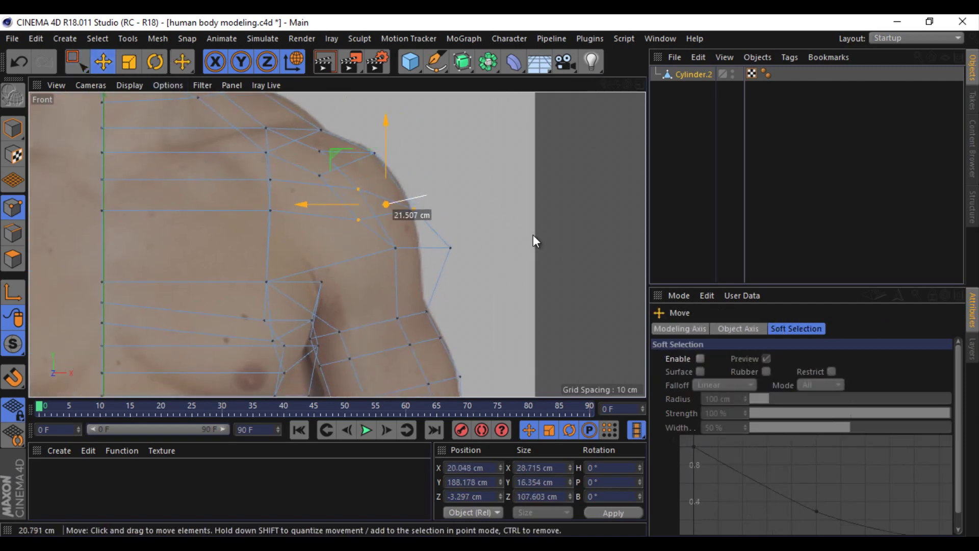
pyautogui.press('0')
pyautogui.moveTo(514, 220); pyautogui.dragTo(395, 265)
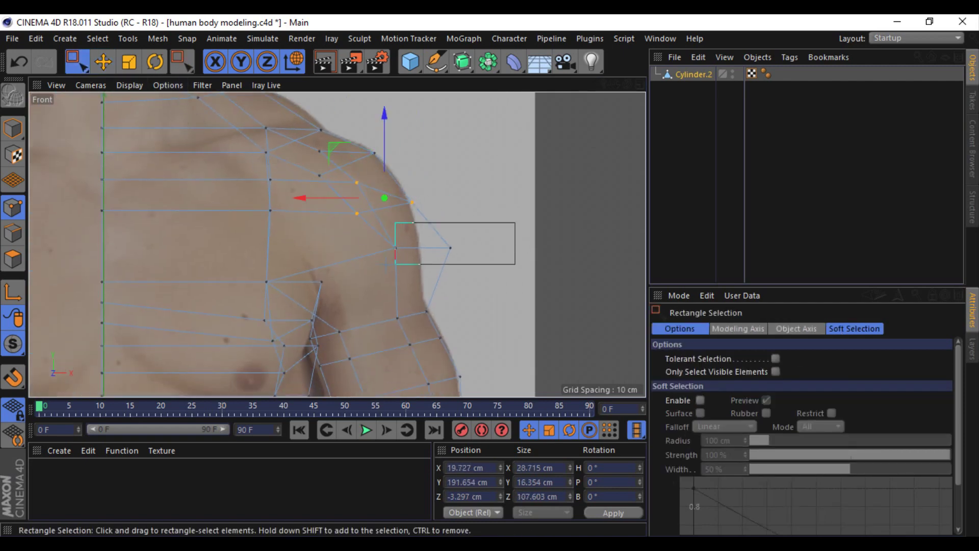
pyautogui.press('e')
pyautogui.moveTo(566, 193); pyautogui.dragTo(534, 205)
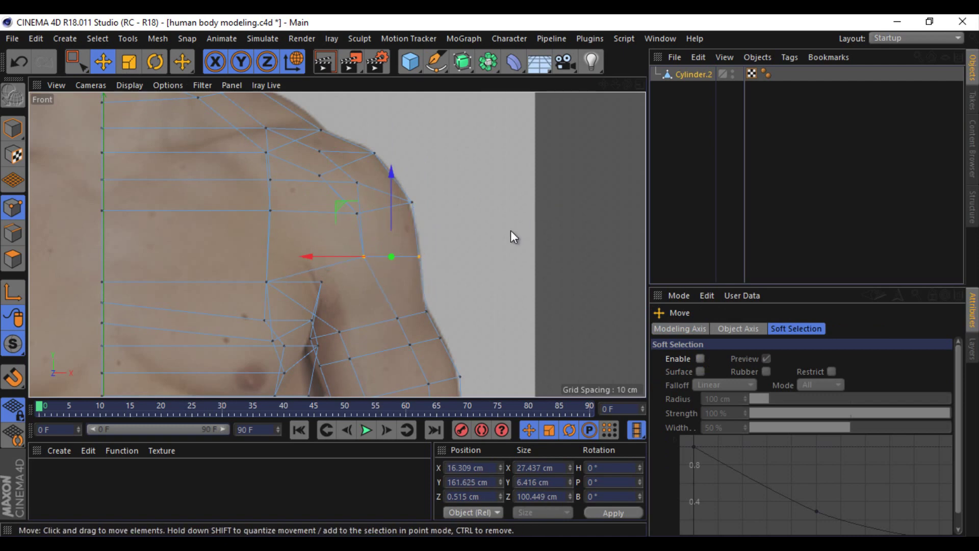
pyautogui.click(321, 281)
pyautogui.moveTo(322, 242); pyautogui.dragTo(343, 317)
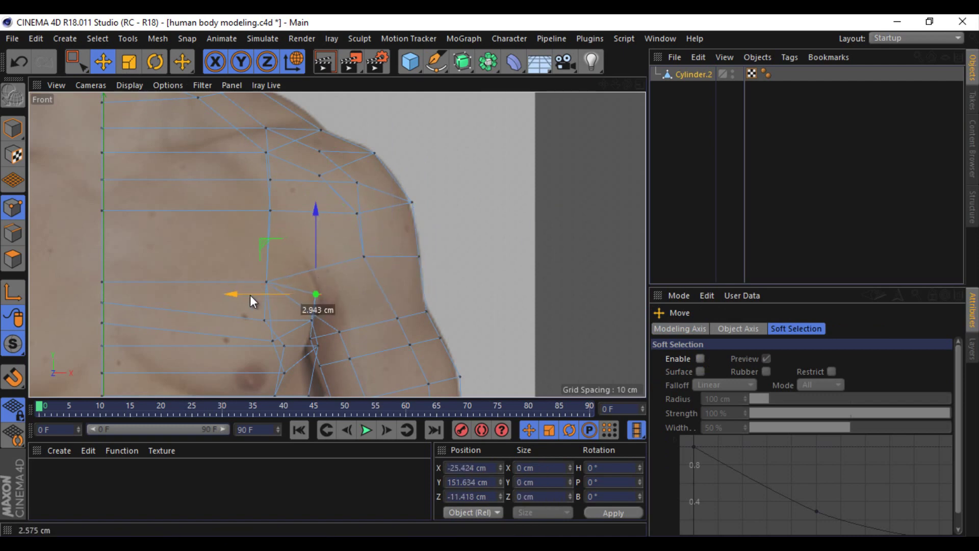
# Step: Adjust chest and back-of-shoulder points in the side view to match the side photo
pyautogui.middleClick(604, 102)
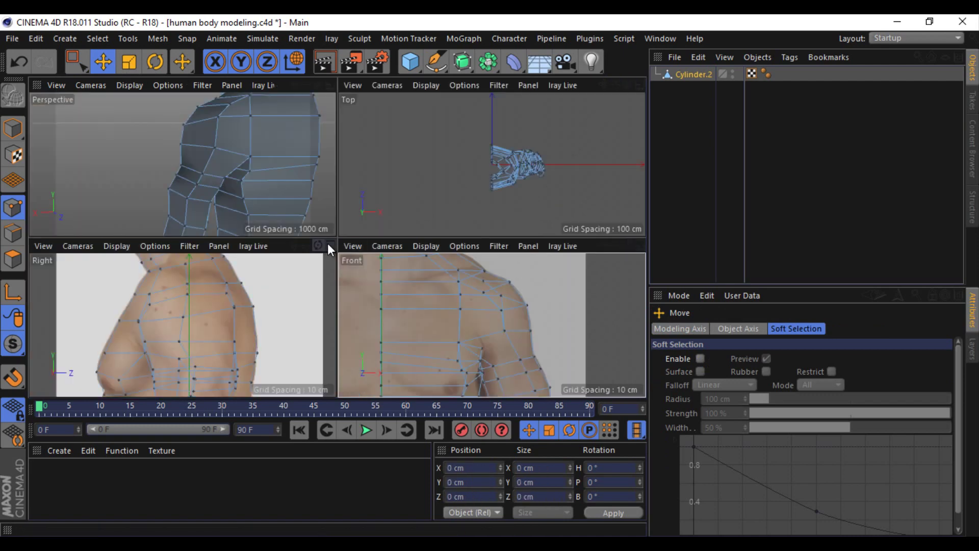
pyautogui.middleClick(327, 243)
pyautogui.click(430, 177)
pyautogui.click(268, 201)
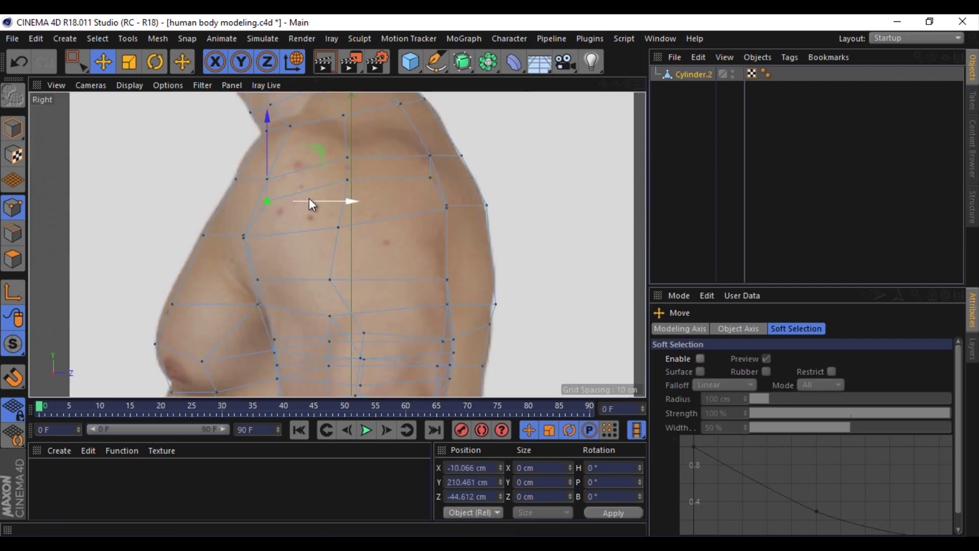
pyautogui.click(447, 206)
pyautogui.moveTo(443, 280); pyautogui.dragTo(434, 281)
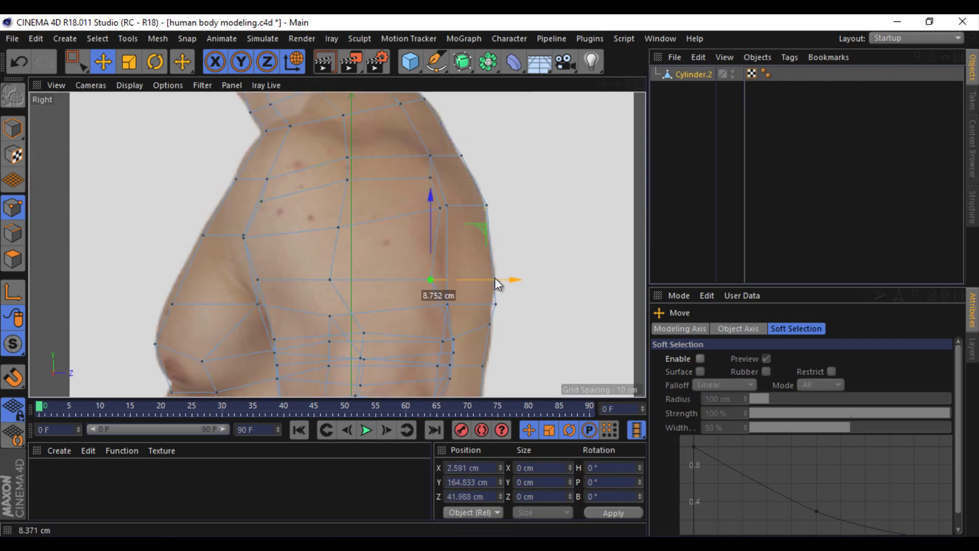
pyautogui.scroll(-5, 475, 296)
pyautogui.middleClick(612, 121)
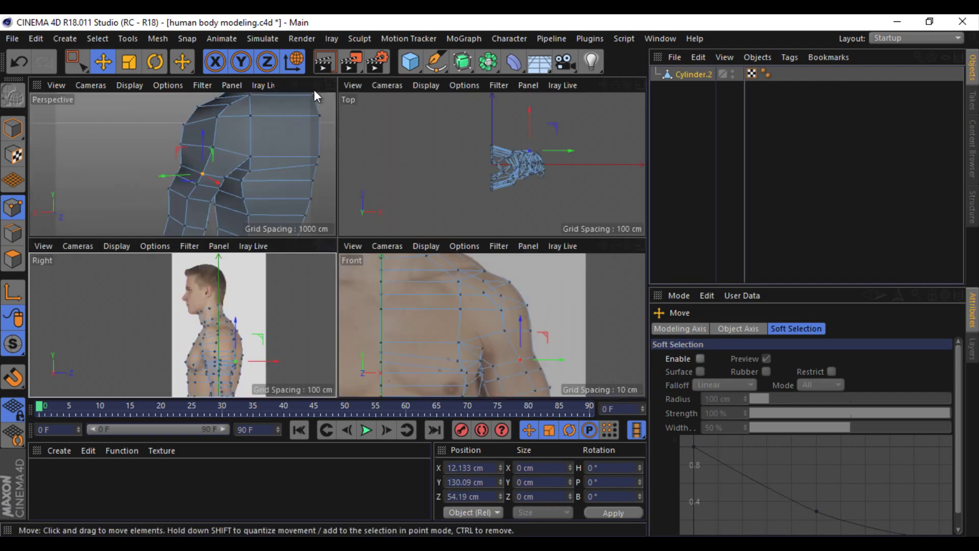
pyautogui.middleClick(314, 89)
pyautogui.moveTo(615, 84); pyautogui.dragTo(493, 274)
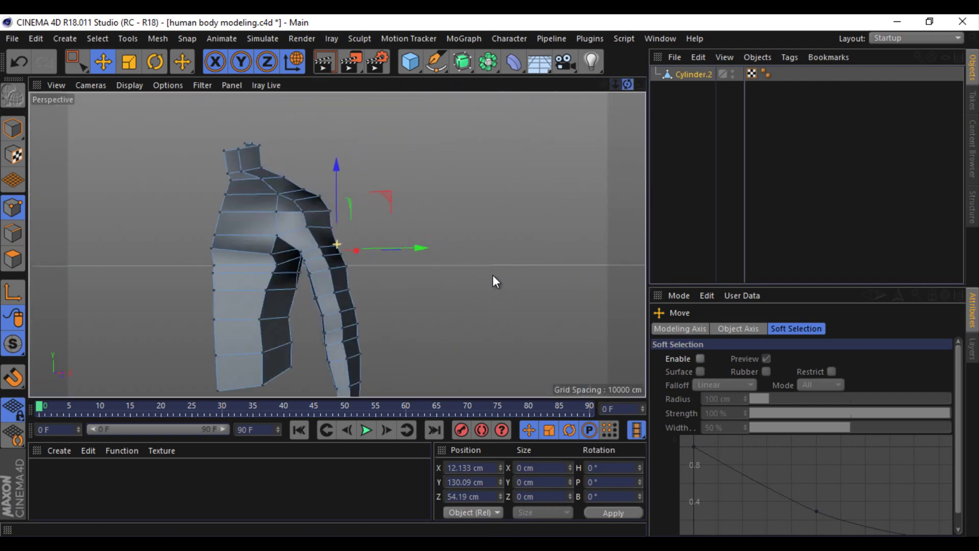
# Step: Reposition two points at the crotch bridge, moving one downward and left
pyautogui.scroll(5, 291, 235)
pyautogui.scroll(3, 321, 217)
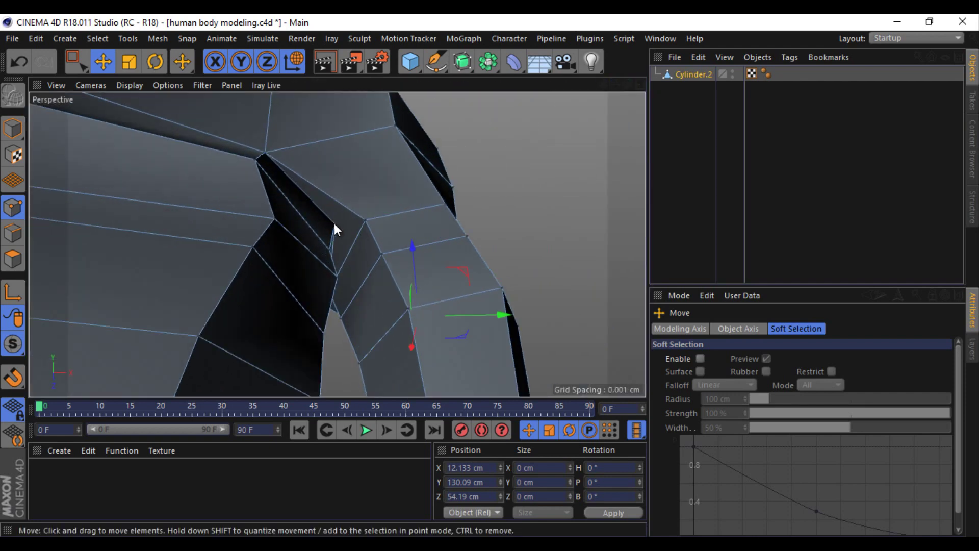
pyautogui.click(334, 222)
pyautogui.moveTo(384, 250); pyautogui.dragTo(369, 259)
pyautogui.moveTo(635, 82); pyautogui.dragTo(624, 89)
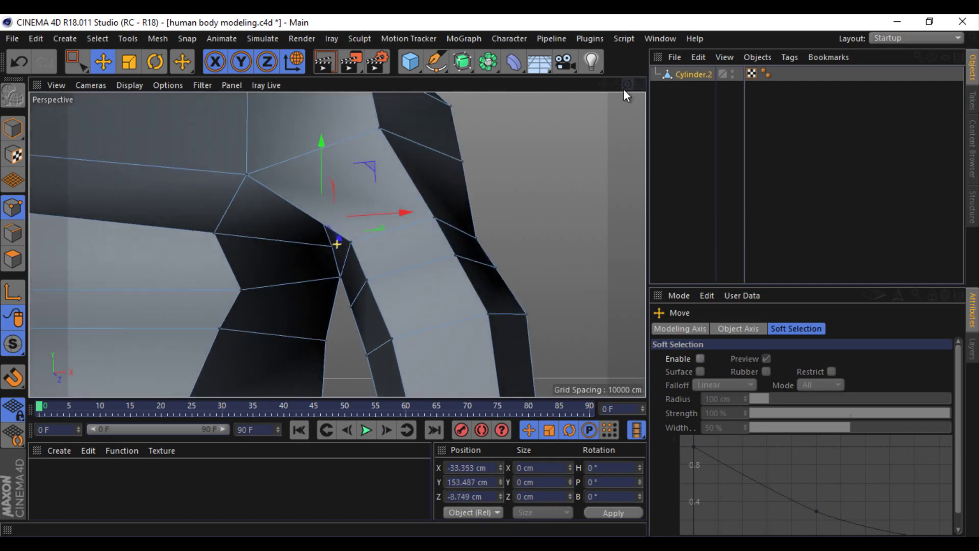
pyautogui.click(359, 262)
pyautogui.moveTo(382, 198); pyautogui.dragTo(343, 278)
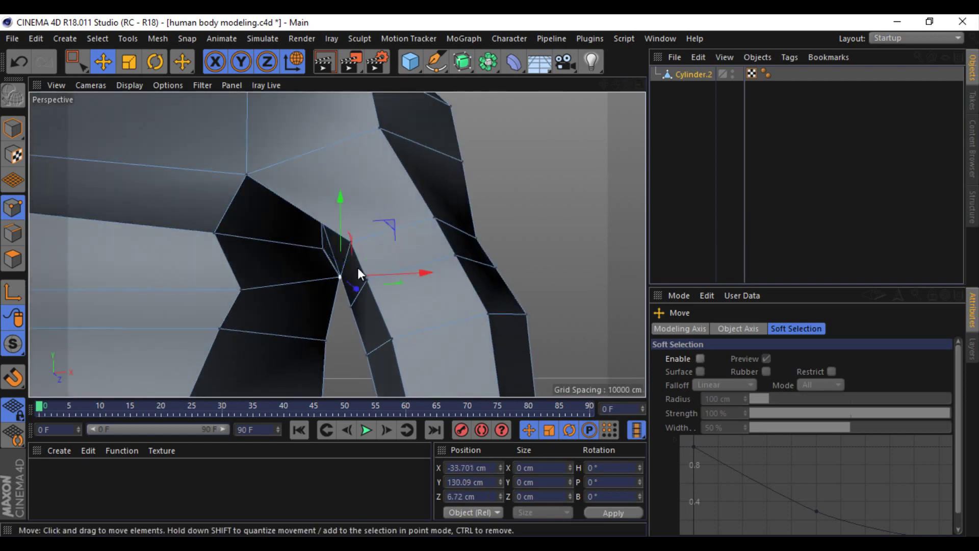
pyautogui.moveTo(624, 85)
pyautogui.mouseDown()
pyautogui.moveTo(491, 275)
pyautogui.moveTo(411, 219)
pyautogui.mouseUp()
pyautogui.moveTo(628, 86); pyautogui.dragTo(487, 276)
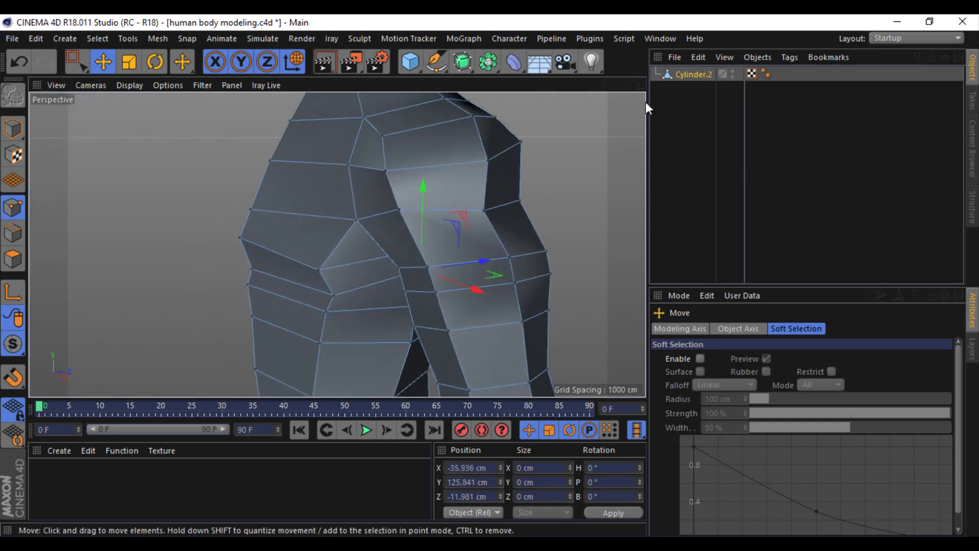
# Step: Select a shoulder point in the side view and inspect it in the perspective view
pyautogui.click(640, 85)
pyautogui.scroll(5, 153, 350)
pyautogui.scroll(2, 127, 344)
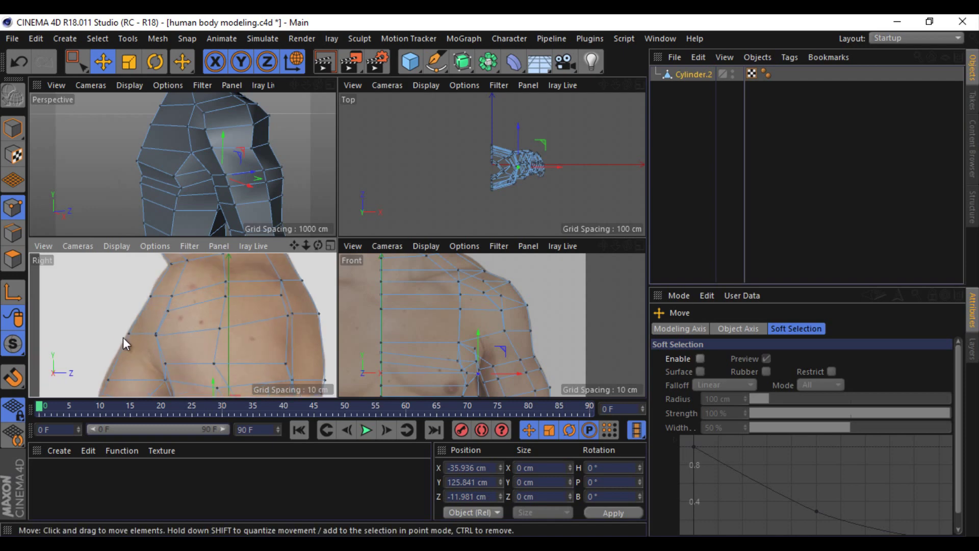
pyautogui.click(104, 380)
pyautogui.middleClick(241, 167)
pyautogui.scroll(-4, 222, 169)
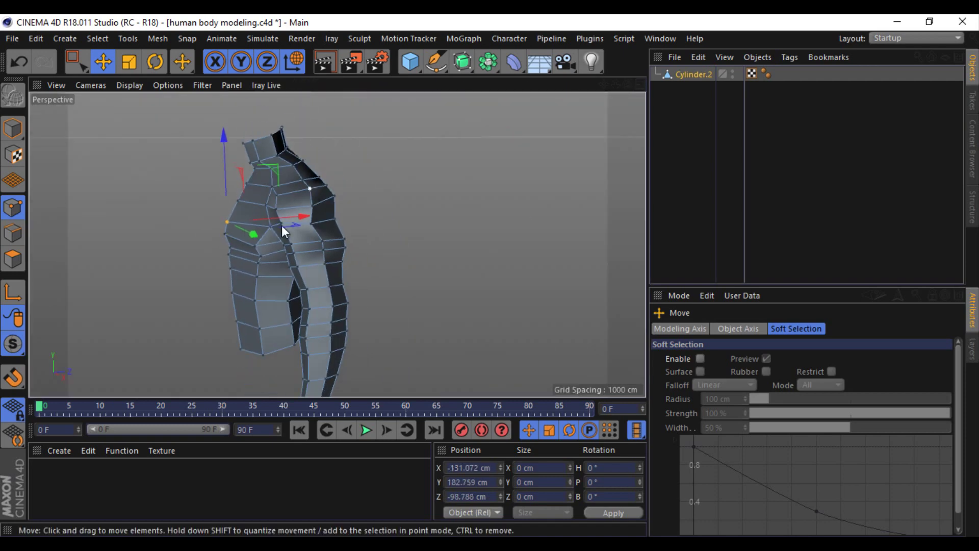
pyautogui.moveTo(627, 84)
pyautogui.mouseDown()
pyautogui.moveTo(496, 283)
pyautogui.moveTo(416, 206)
pyautogui.mouseUp()
# Step: Move the shoulder point into place, fix its depth, and adjust another torso point
pyautogui.scroll(5, 357, 234)
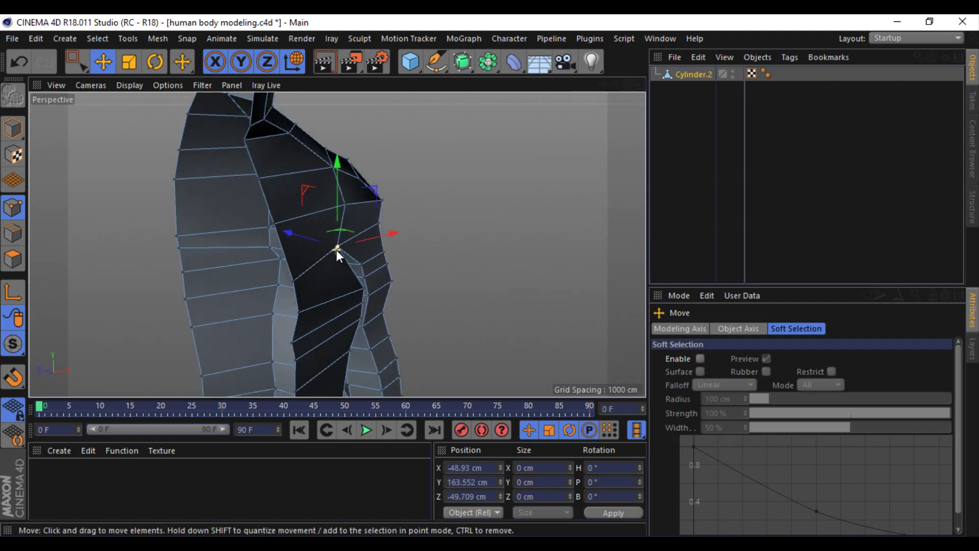
pyautogui.moveTo(335, 250)
pyautogui.mouseDown()
pyautogui.moveTo(326, 235)
pyautogui.moveTo(331, 242)
pyautogui.mouseUp()
pyautogui.moveTo(332, 238); pyautogui.dragTo(335, 238)
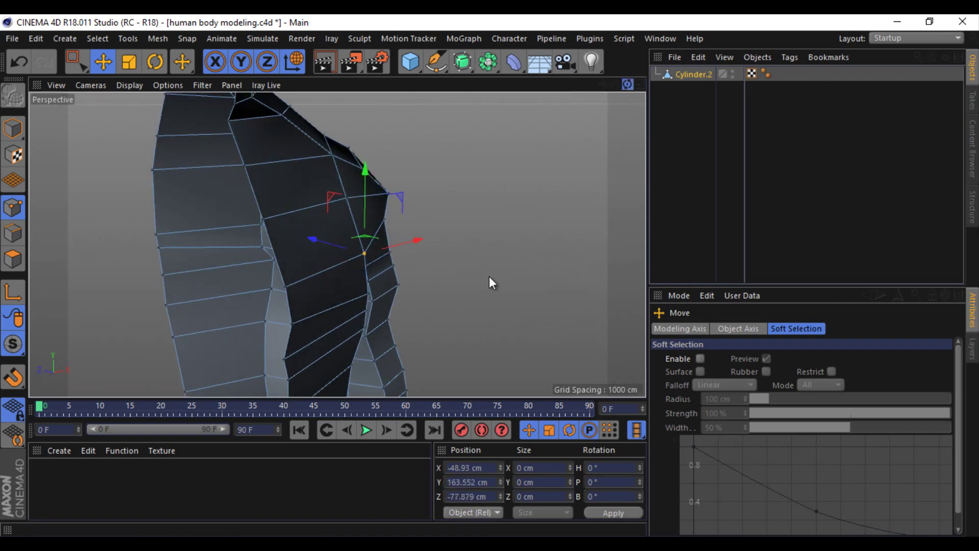
pyautogui.keyDown('alt'); pyautogui.moveTo(488, 277); pyautogui.dragTo(408, 240); pyautogui.keyUp('alt')
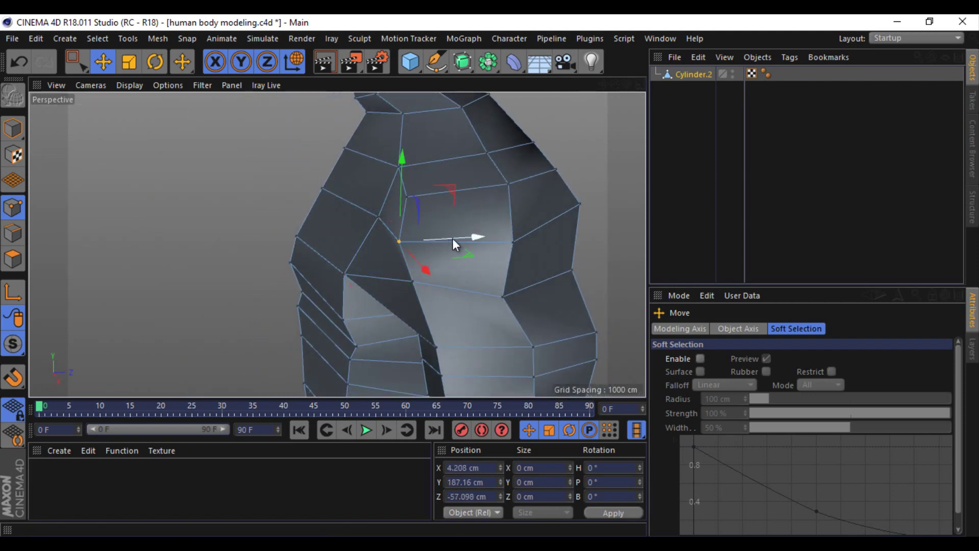
pyautogui.moveTo(415, 194); pyautogui.dragTo(561, 181)
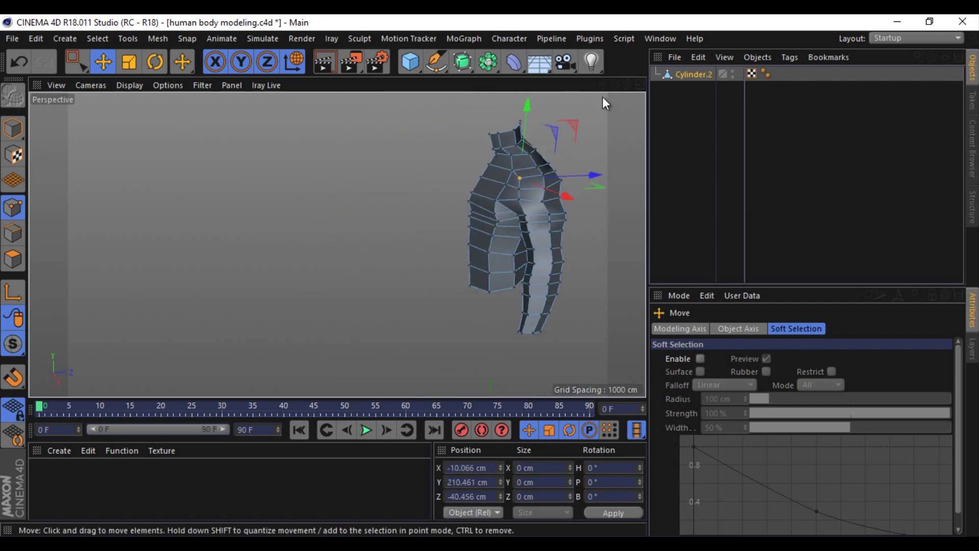
pyautogui.keyDown('alt'); pyautogui.moveTo(602, 96); pyautogui.dragTo(494, 274); pyautogui.keyUp('alt')
# Step: In edge mode, select the waist and hip edge loops in the front view
pyautogui.click(638, 90)
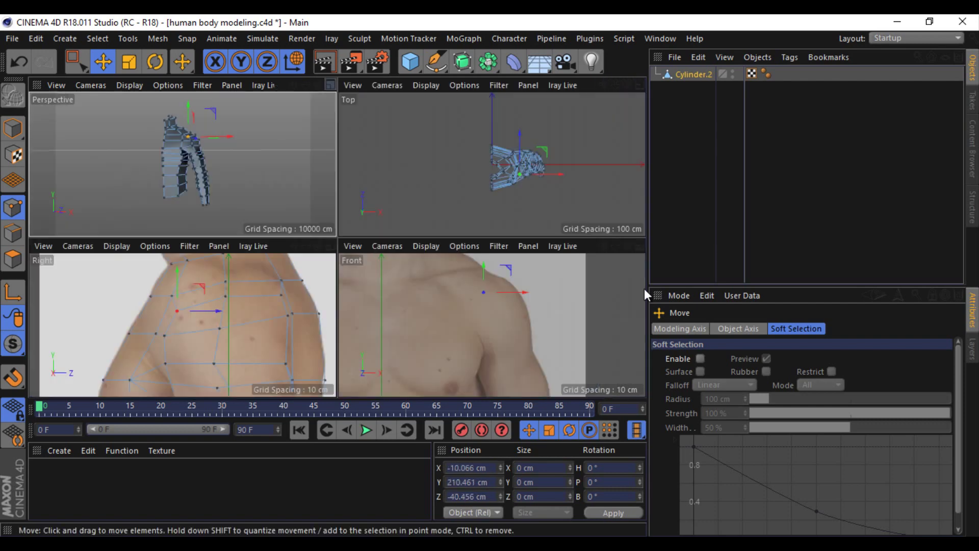
pyautogui.middleClick(644, 289)
pyautogui.moveTo(600, 84); pyautogui.dragTo(489, 276)
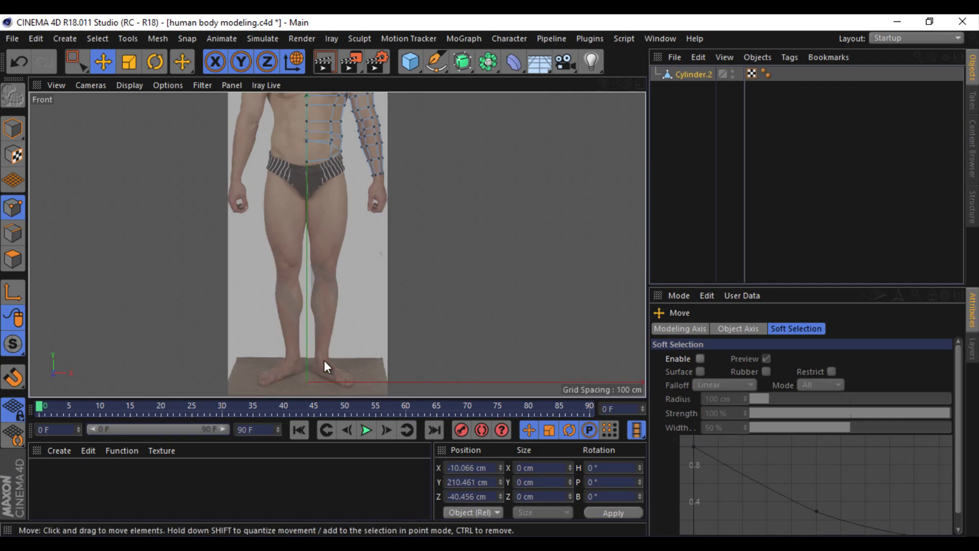
pyautogui.scroll(3, 323, 360)
pyautogui.click(13, 233)
pyautogui.moveTo(602, 93); pyautogui.dragTo(376, 144)
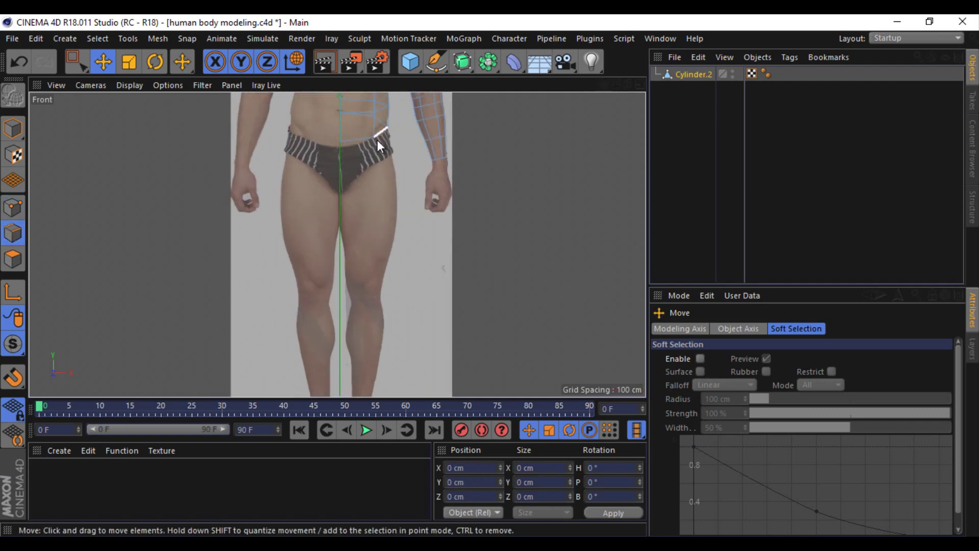
pyautogui.click(374, 136)
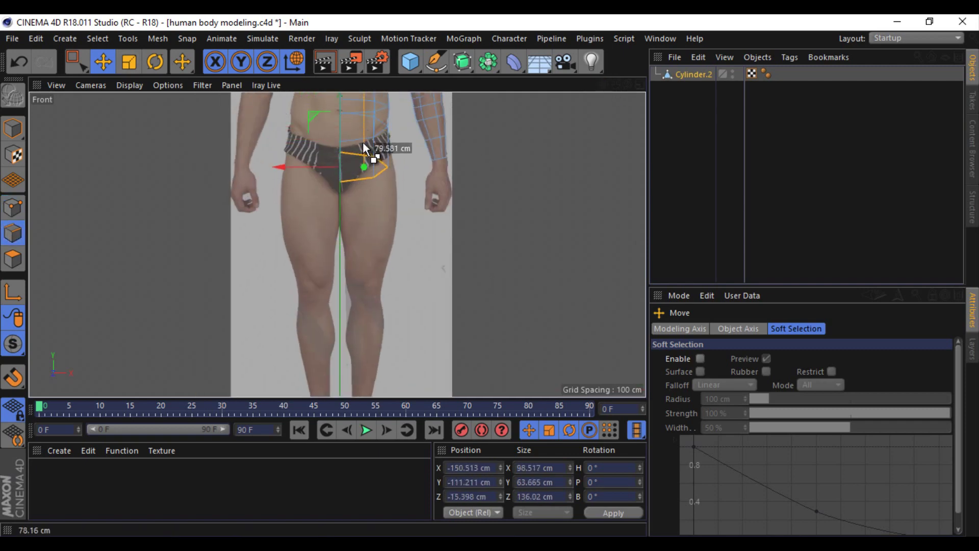
pyautogui.click(373, 167)
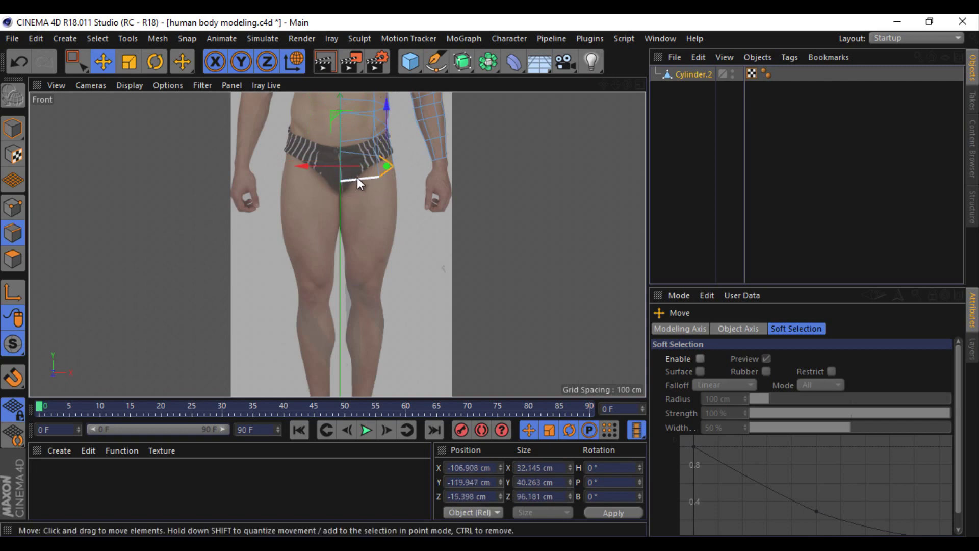
# Step: In the side view, select the diagonal hip edge loop and move it back
pyautogui.moveTo(606, 85); pyautogui.dragTo(492, 286)
pyautogui.click(640, 85)
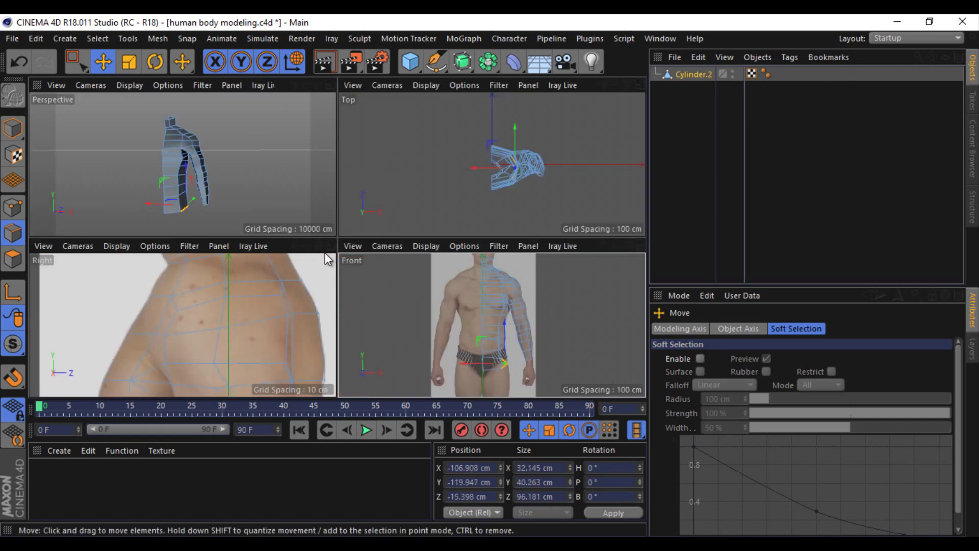
pyautogui.middleClick(326, 253)
pyautogui.scroll(-5, 343, 280)
pyautogui.scroll(3, 343, 291)
pyautogui.scroll(4, 405, 240)
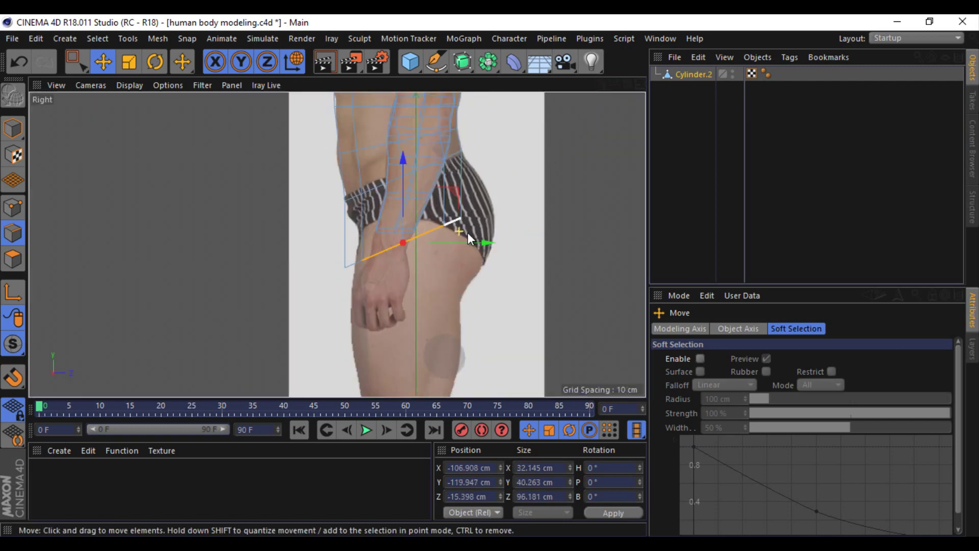
pyautogui.click(463, 235)
pyautogui.moveTo(439, 246); pyautogui.dragTo(509, 231)
# Step: Tilt the hip edge loop nearly horizontal and shrink it slightly
pyautogui.click(129, 61)
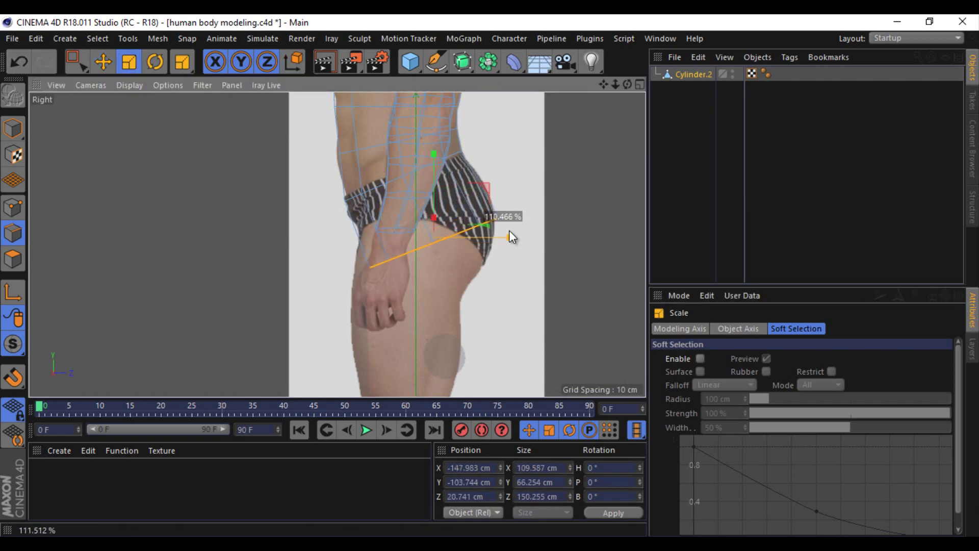
pyautogui.click(155, 61)
pyautogui.press('e')
pyautogui.moveTo(192, 163)
pyautogui.mouseDown()
pyautogui.moveTo(137, 136)
pyautogui.moveTo(153, 166)
pyautogui.mouseUp()
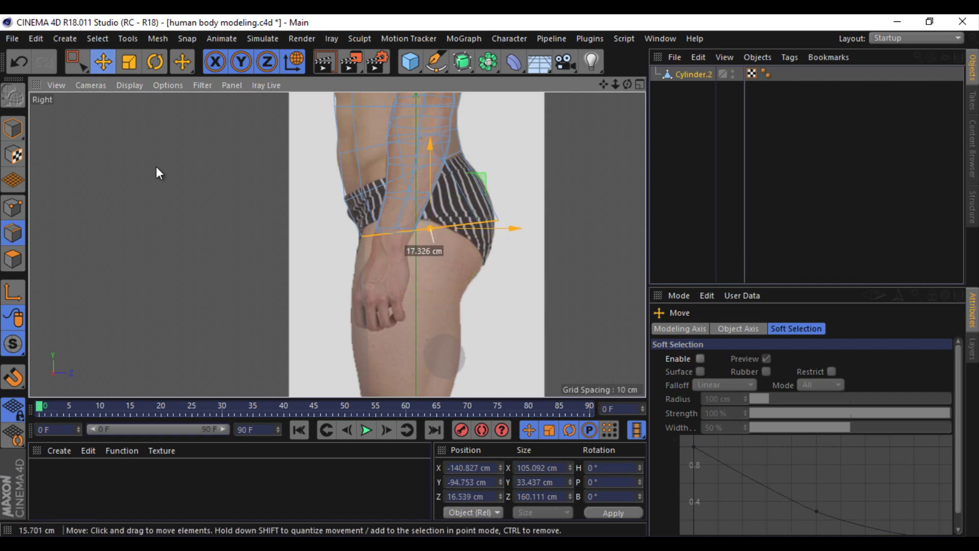
pyautogui.click(129, 61)
pyautogui.moveTo(498, 221); pyautogui.dragTo(515, 224)
pyautogui.click(103, 61)
pyautogui.click(129, 61)
pyautogui.middleClick(570, 124)
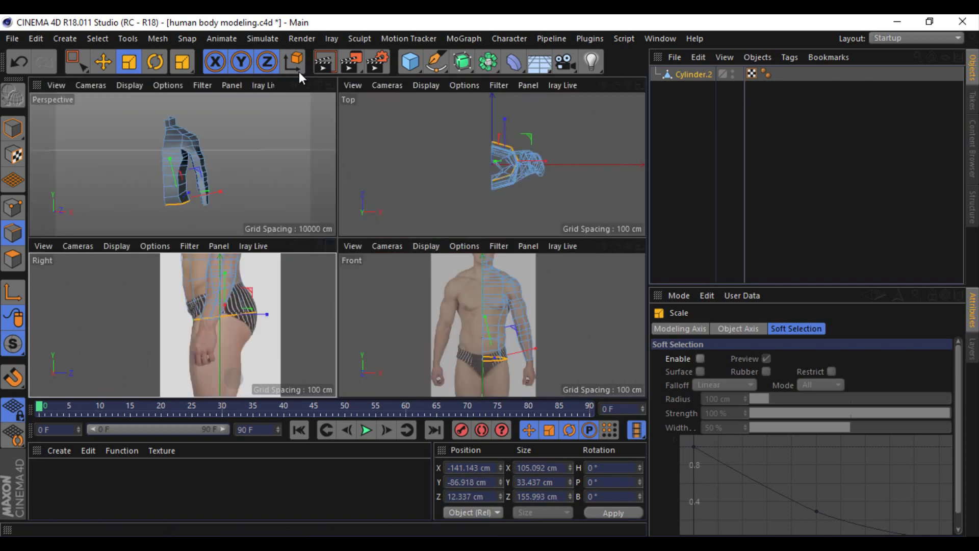
pyautogui.click(330, 84)
pyautogui.keyDown('alt'); pyautogui.moveTo(490, 276); pyautogui.dragTo(446, 324); pyautogui.keyUp('alt')
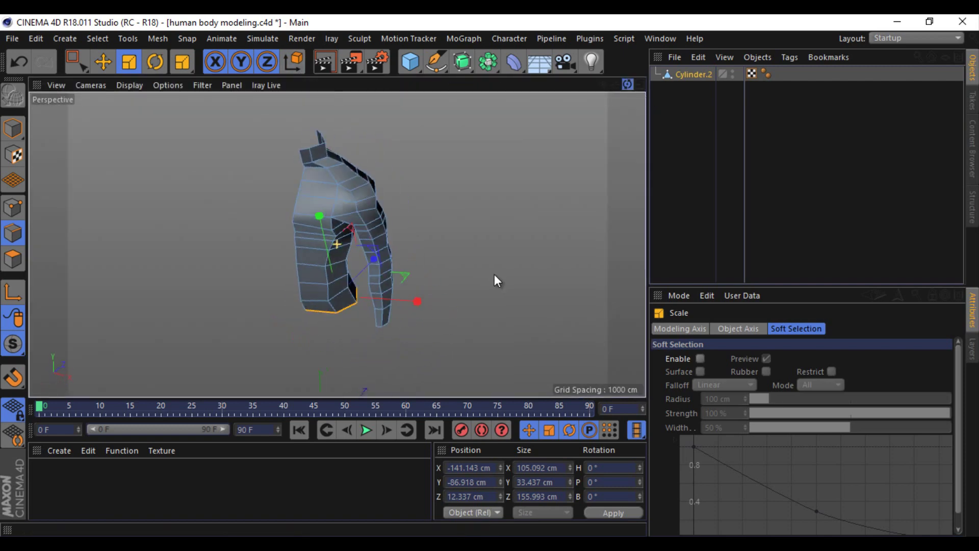
# Step: Add a vertical loop cut on the torso with K~L and shift a front torso edge
pyautogui.click(446, 324)
pyautogui.press('k')
pyautogui.press('l')
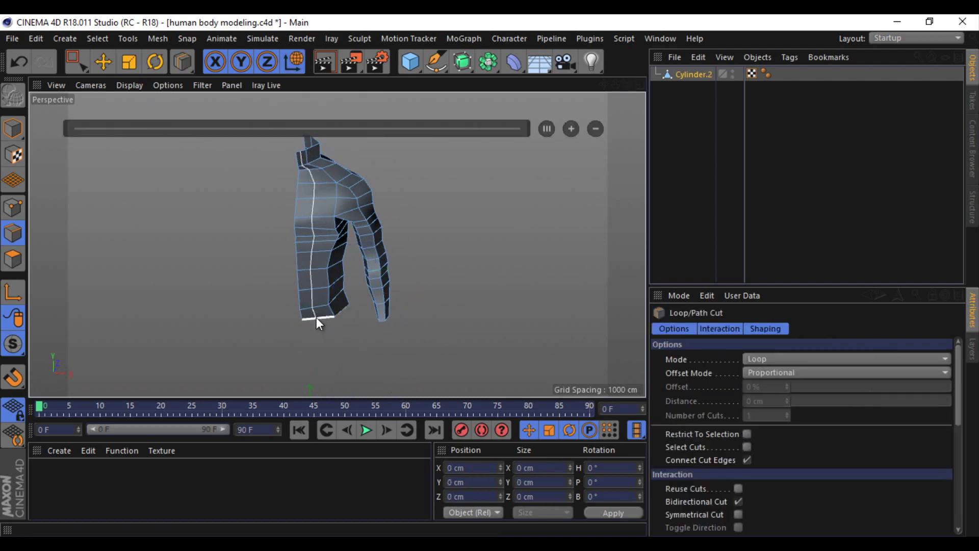
pyautogui.click(319, 318)
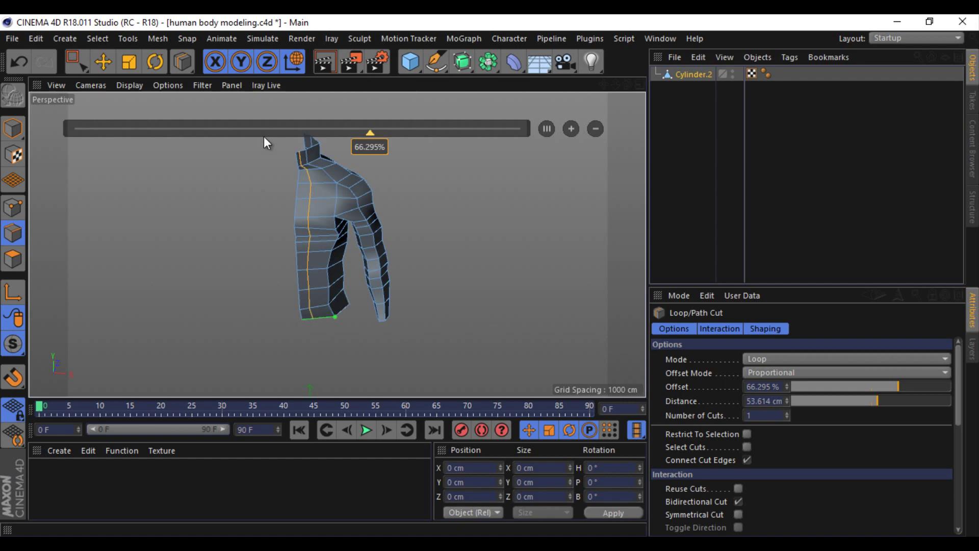
pyautogui.press('e')
pyautogui.scroll(3, 293, 211)
pyautogui.moveTo(292, 210)
pyautogui.mouseDown()
pyautogui.moveTo(348, 228)
pyautogui.moveTo(319, 197)
pyautogui.mouseUp()
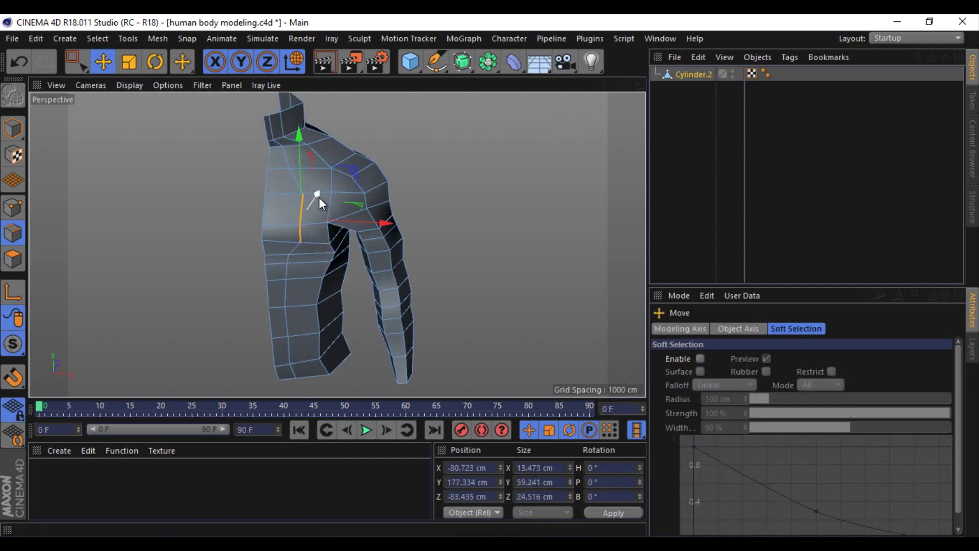
pyautogui.moveTo(628, 81); pyautogui.dragTo(491, 269)
# Step: Pull the selected edge down toward the hip in the side view
pyautogui.click(642, 85)
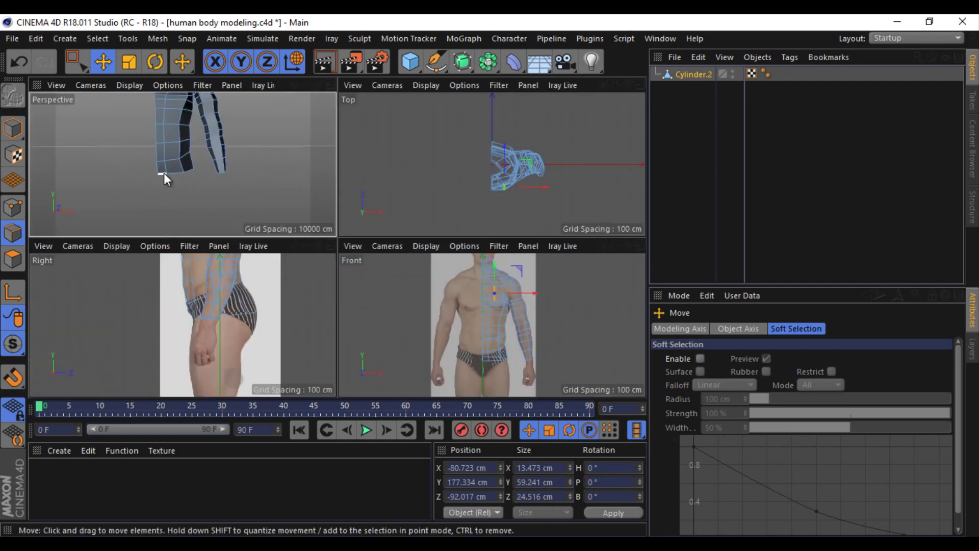
pyautogui.click(330, 246)
pyautogui.moveTo(487, 221)
pyautogui.mouseDown()
pyautogui.moveTo(491, 305)
pyautogui.moveTo(522, 316)
pyautogui.moveTo(571, 308)
pyautogui.mouseUp()
pyautogui.click(639, 85)
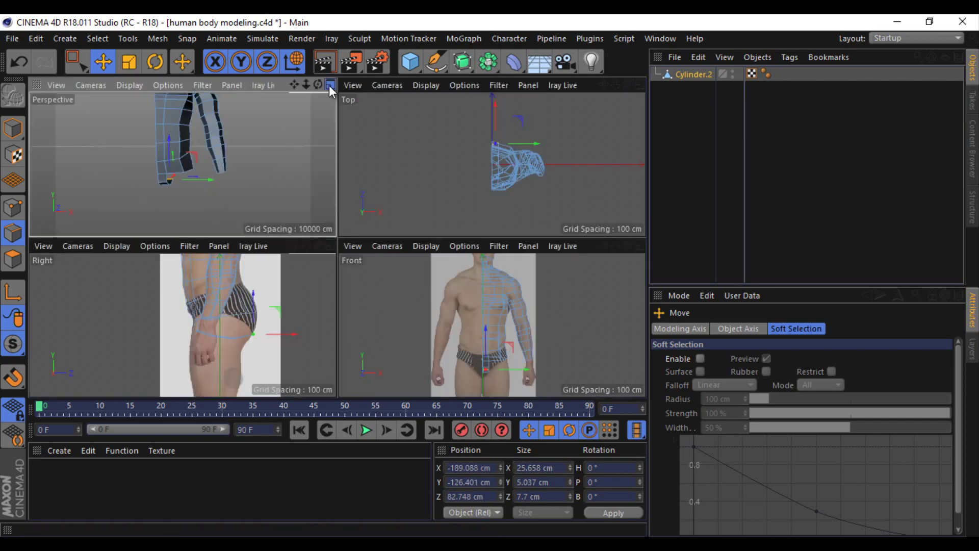
pyautogui.press('F1')
pyautogui.moveTo(622, 89)
pyautogui.keyDown('alt'); pyautogui.mouseDown()
pyautogui.moveTo(488, 276)
pyautogui.moveTo(494, 310)
pyautogui.mouseUp(); pyautogui.keyUp('alt')
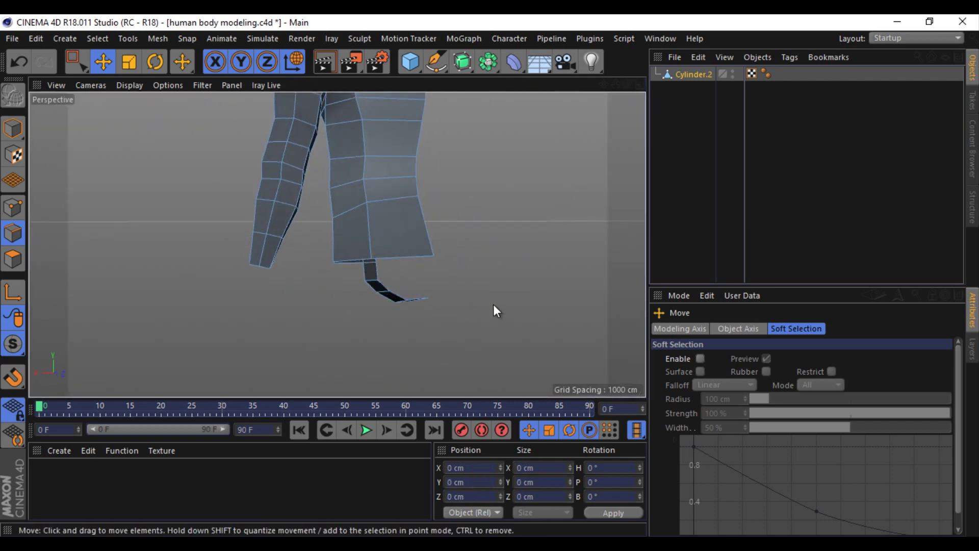
pyautogui.press('k')
pyautogui.press('l')
pyautogui.moveTo(630, 87)
pyautogui.mouseDown()
pyautogui.moveTo(489, 276)
pyautogui.moveTo(372, 325)
pyautogui.mouseUp()
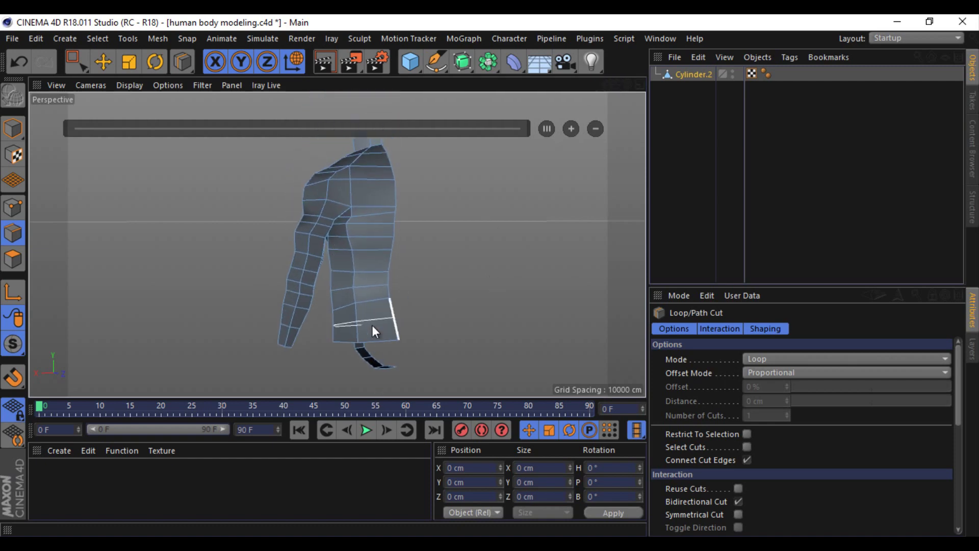
# Step: Place a vertical loop cut on the lower body and select a neck edge
pyautogui.click(384, 344)
pyautogui.moveTo(627, 84)
pyautogui.mouseDown()
pyautogui.moveTo(490, 275)
pyautogui.moveTo(209, 170)
pyautogui.mouseUp()
pyautogui.press('e')
pyautogui.scroll(5, 367, 235)
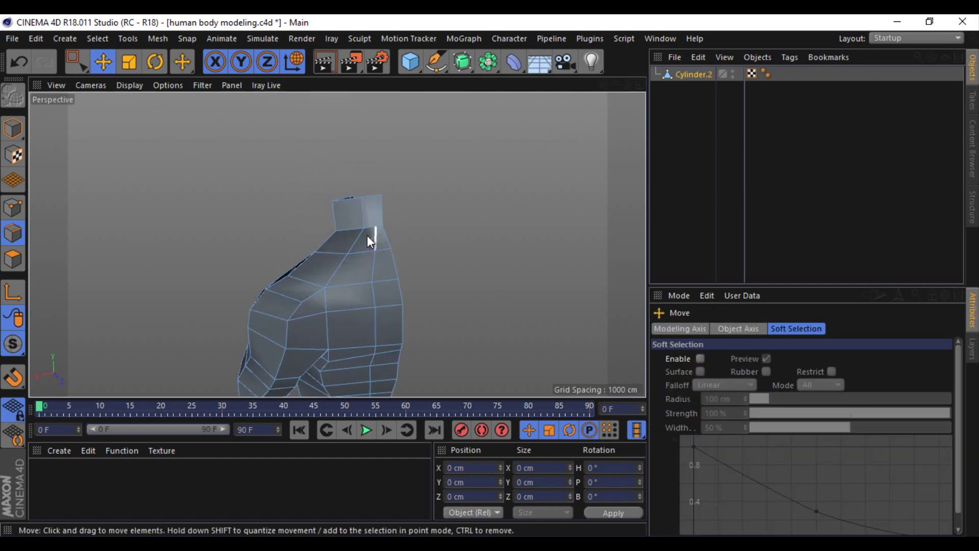
pyautogui.click(370, 239)
pyautogui.moveTo(628, 85)
pyautogui.mouseDown()
pyautogui.moveTo(491, 276)
pyautogui.moveTo(344, 286)
pyautogui.moveTo(373, 277)
pyautogui.mouseUp()
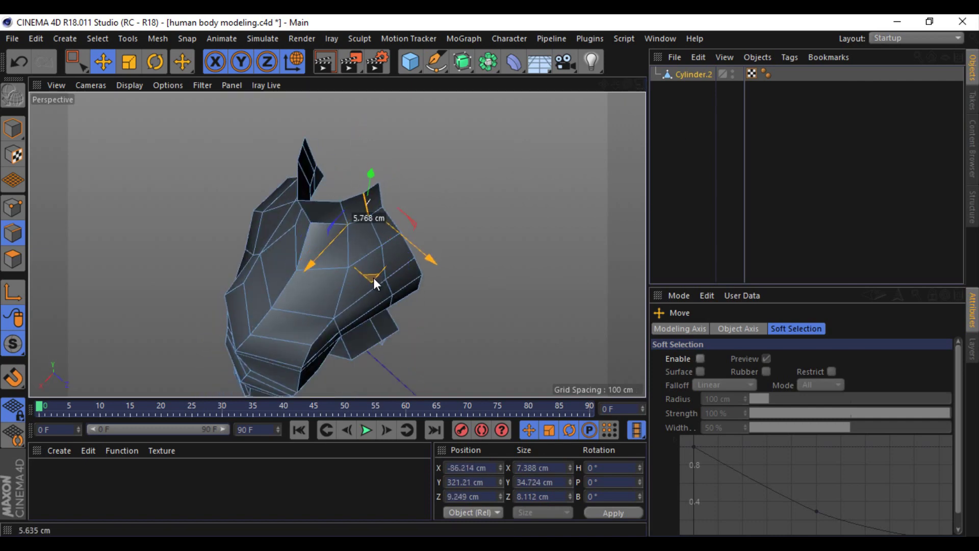
pyautogui.moveTo(625, 85); pyautogui.dragTo(491, 275)
# Step: Move several neck edges, one about 8 cm, to reshape the neck opening
pyautogui.click(279, 262)
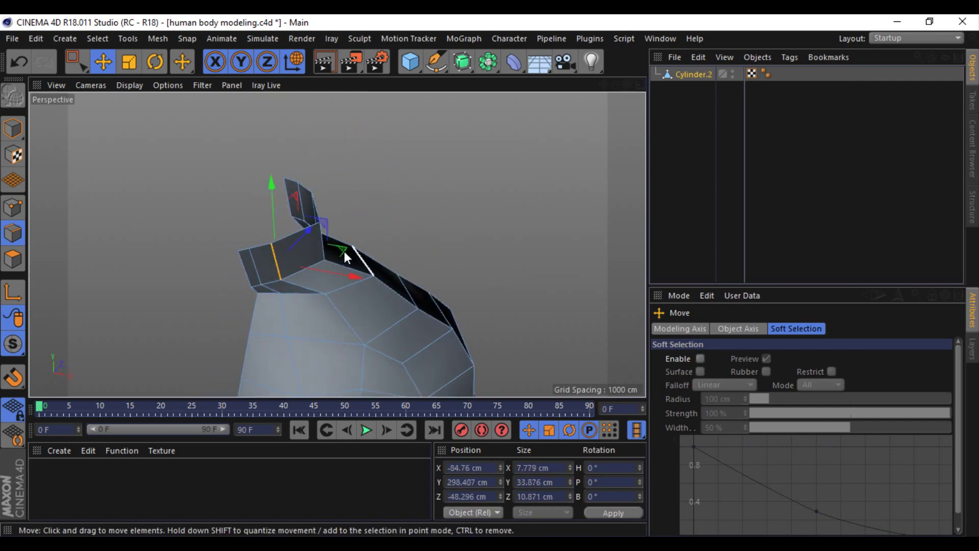
pyautogui.moveTo(344, 249)
pyautogui.mouseDown()
pyautogui.moveTo(332, 255)
pyautogui.moveTo(347, 249)
pyautogui.mouseUp()
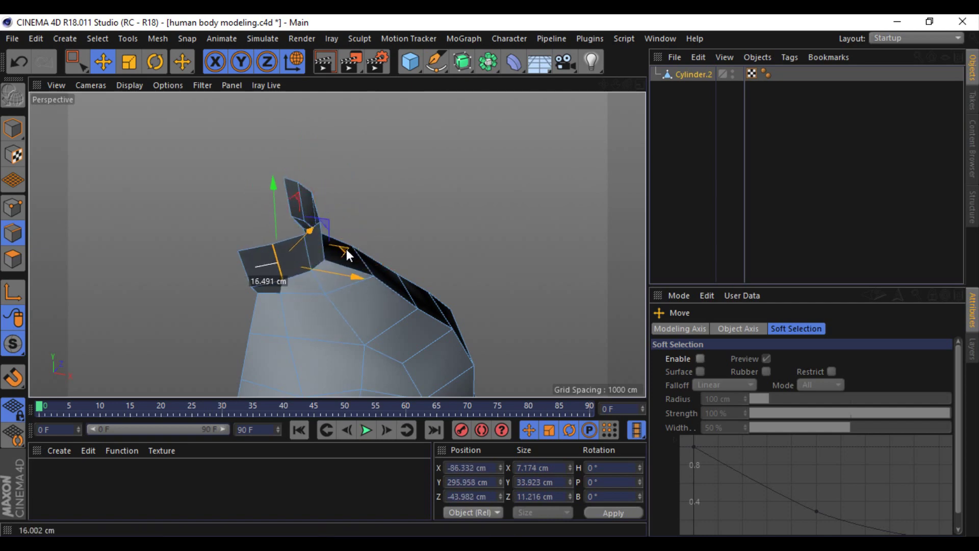
pyautogui.moveTo(313, 310)
pyautogui.mouseDown()
pyautogui.moveTo(492, 276)
pyautogui.moveTo(294, 246)
pyautogui.moveTo(365, 252)
pyautogui.moveTo(308, 273)
pyautogui.mouseUp()
pyautogui.keyDown('alt'); pyautogui.moveTo(486, 274); pyautogui.dragTo(494, 277); pyautogui.keyUp('alt')
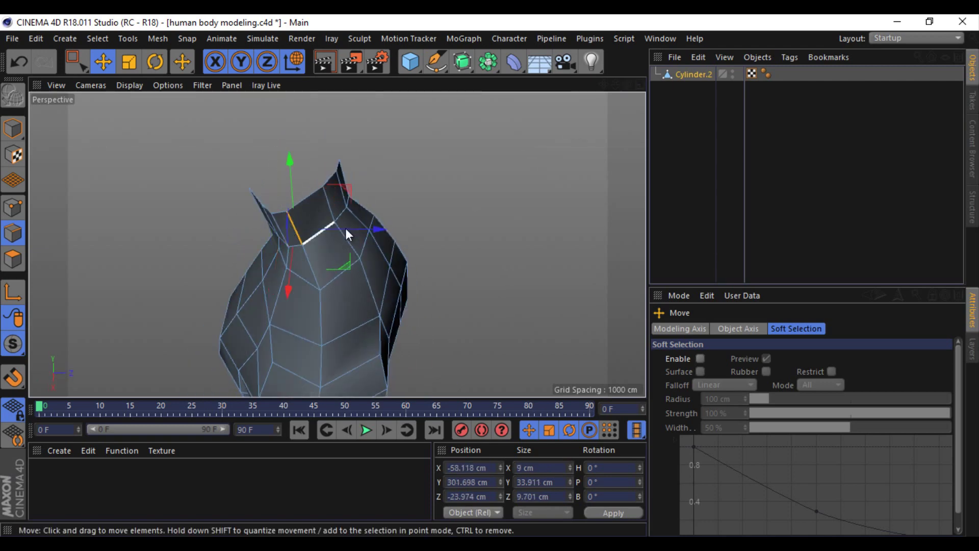
pyautogui.moveTo(346, 234); pyautogui.dragTo(369, 222)
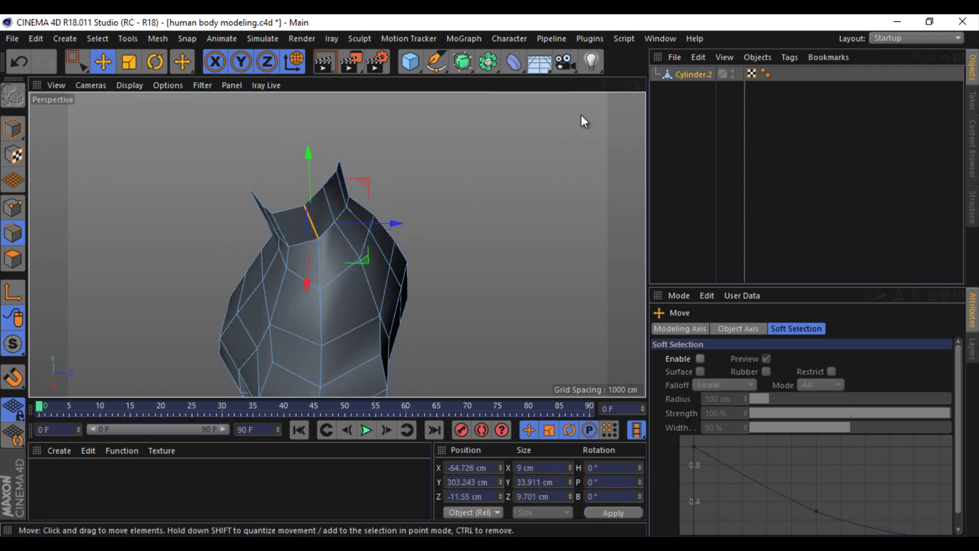
pyautogui.keyDown('alt'); pyautogui.moveTo(489, 275); pyautogui.dragTo(482, 277); pyautogui.keyUp('alt')
pyautogui.keyDown('alt'); pyautogui.moveTo(482, 277); pyautogui.dragTo(491, 275, button='middle'); pyautogui.keyUp('alt')
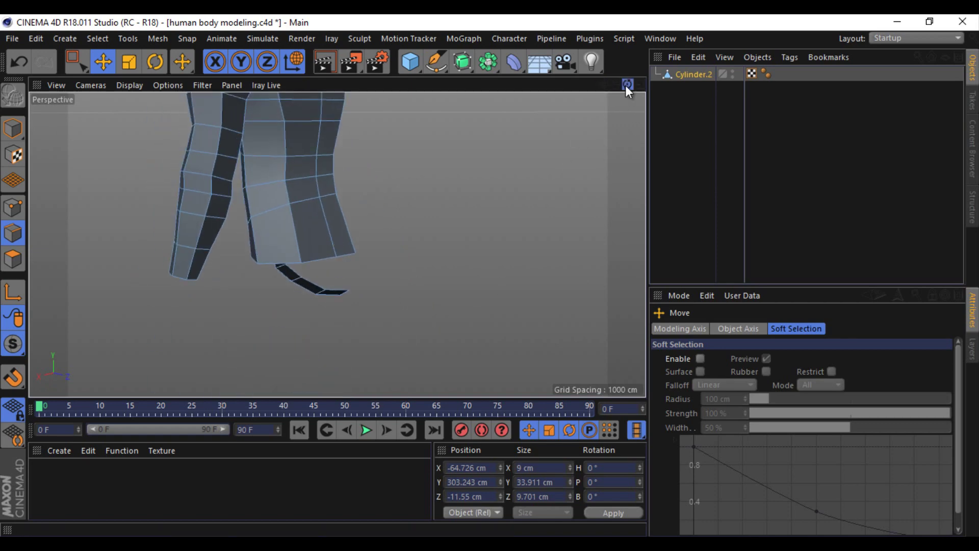
# Step: Move the bottom edge of the hanging strip up and to the left
pyautogui.moveTo(625, 84); pyautogui.dragTo(492, 276)
pyautogui.moveTo(600, 82); pyautogui.dragTo(252, 323)
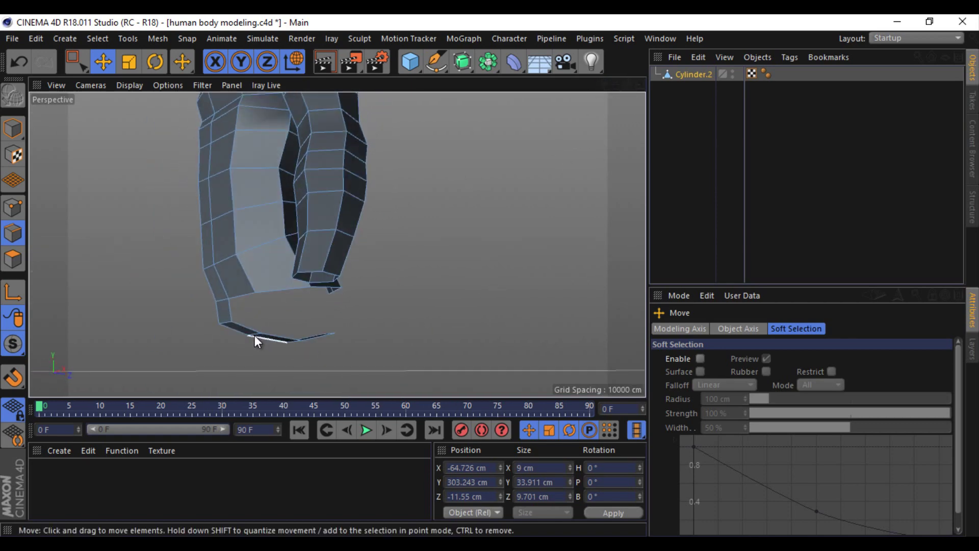
pyautogui.click(254, 337)
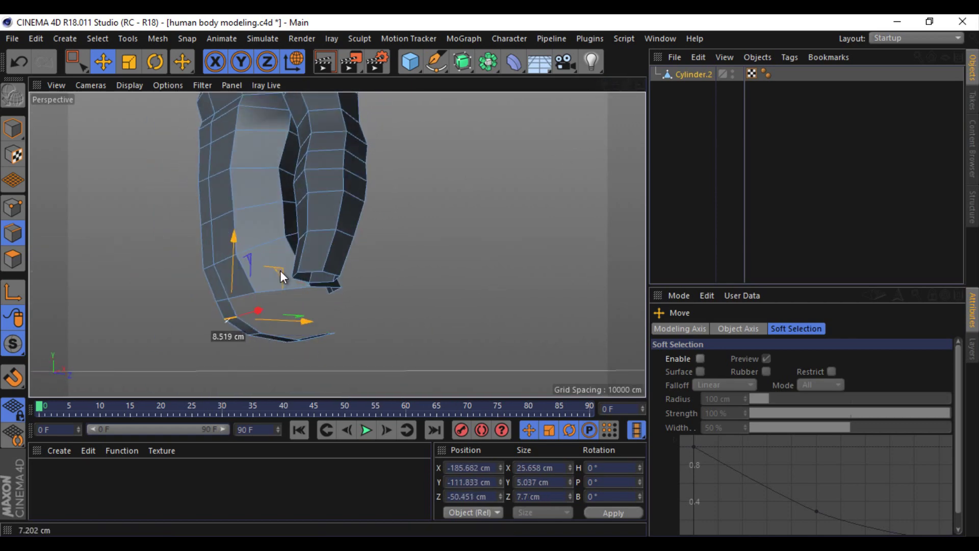
pyautogui.moveTo(225, 313); pyautogui.dragTo(282, 270)
# Step: Start the Bridge command from the mesh context menu to join edges between mesh parts
pyautogui.moveTo(614, 87); pyautogui.dragTo(488, 275)
pyautogui.rightClick(570, 260)
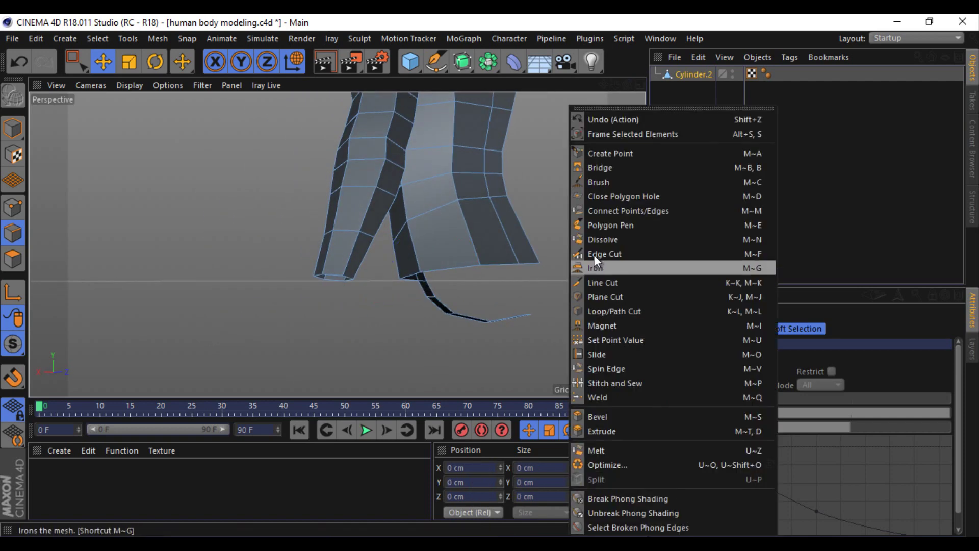
pyautogui.click(600, 167)
pyautogui.moveTo(628, 84); pyautogui.dragTo(628, 105)
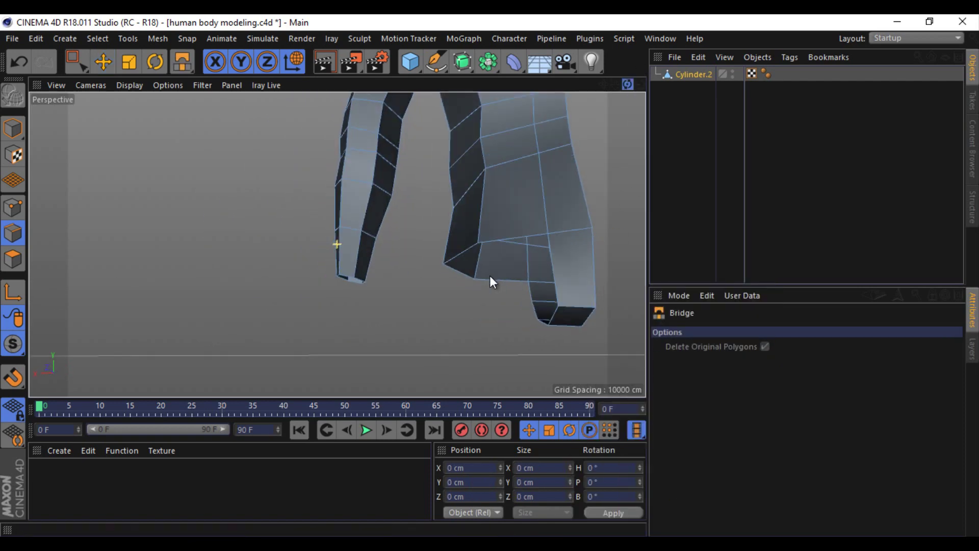
# Step: Maximize the Front view and switch to Point mode with rectangle selection
pyautogui.middleClick(629, 109)
pyautogui.middleClick(606, 282)
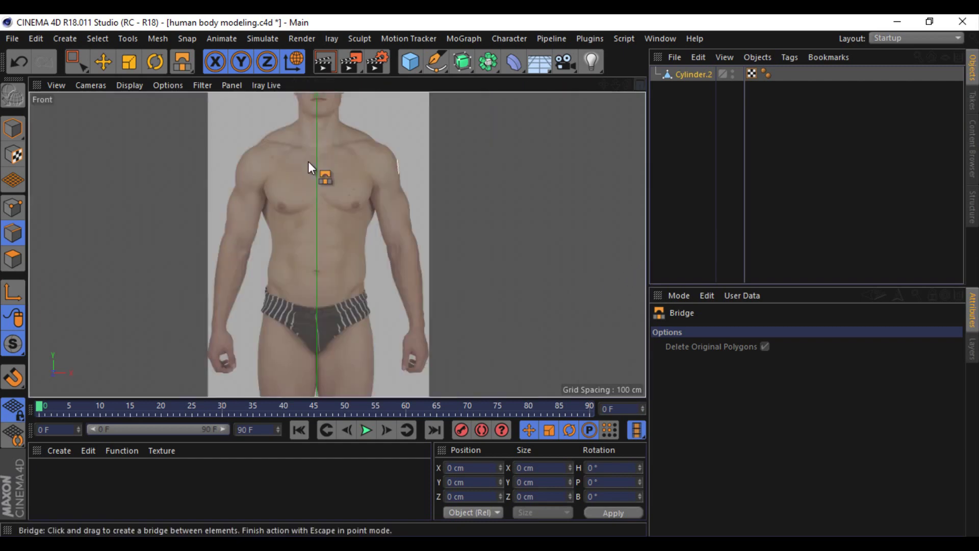
pyautogui.press('e')
pyautogui.click(13, 208)
pyautogui.scroll(5, 335, 355)
pyautogui.press('0')
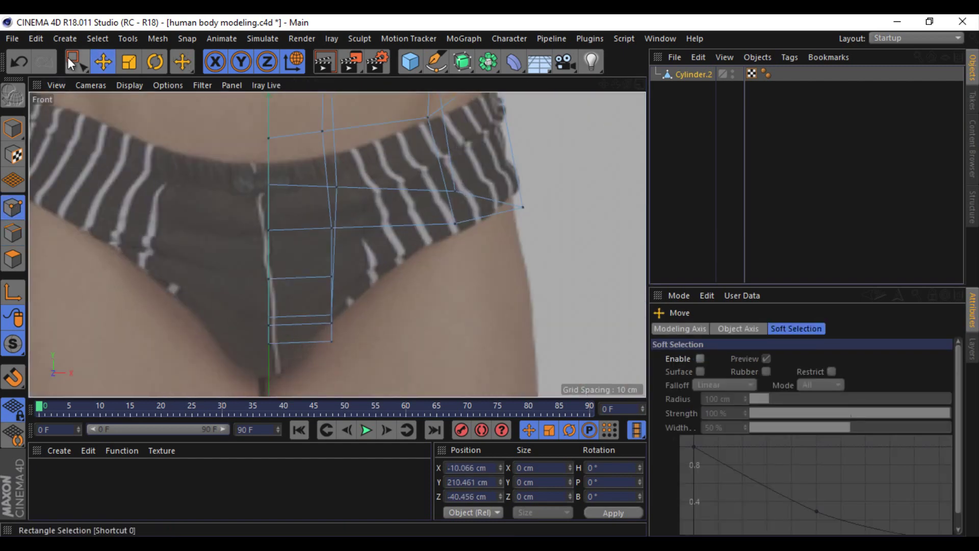
pyautogui.scroll(-4, 299, 343)
# Step: Select the hip points and raise them slightly to the briefs' waistband line
pyautogui.moveTo(224, 268)
pyautogui.mouseDown()
pyautogui.moveTo(331, 304)
pyautogui.moveTo(280, 259)
pyautogui.mouseUp()
pyautogui.click(302, 285)
pyautogui.click(363, 250)
pyautogui.moveTo(363, 249)
pyautogui.mouseDown()
pyautogui.moveTo(342, 264)
pyautogui.moveTo(335, 194)
pyautogui.mouseUp()
pyautogui.click(350, 284)
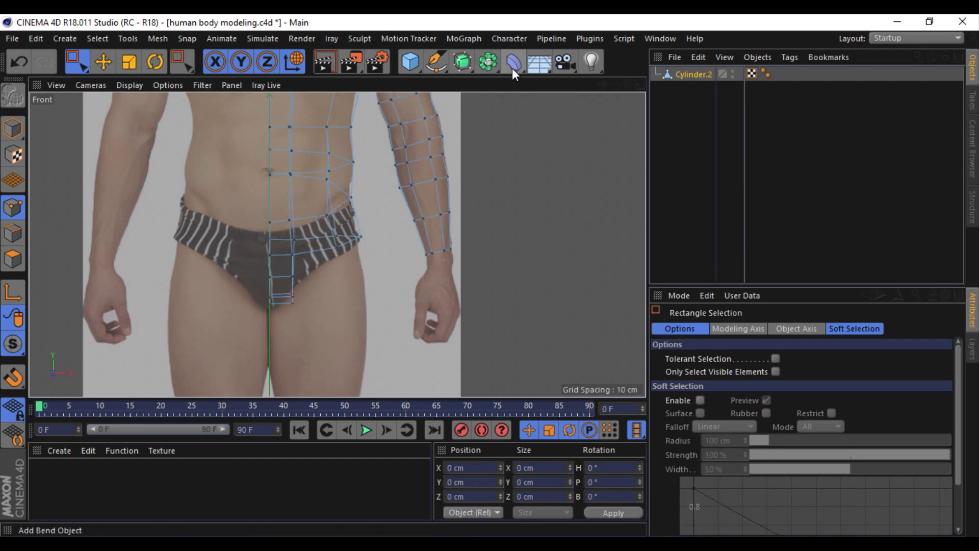
# Step: Add a cylinder, hide the body mesh, and fit the cylinder over the right leg
pyautogui.click(410, 62)
pyautogui.click(673, 82)
pyautogui.scroll(-5, 513, 175)
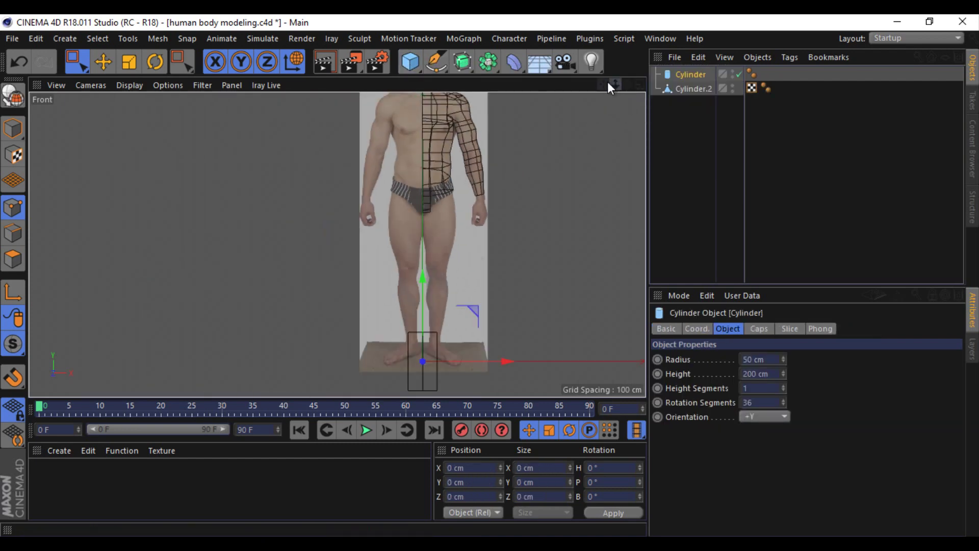
pyautogui.scroll(-3, 411, 138)
pyautogui.press('e')
pyautogui.moveTo(320, 358); pyautogui.dragTo(337, 259)
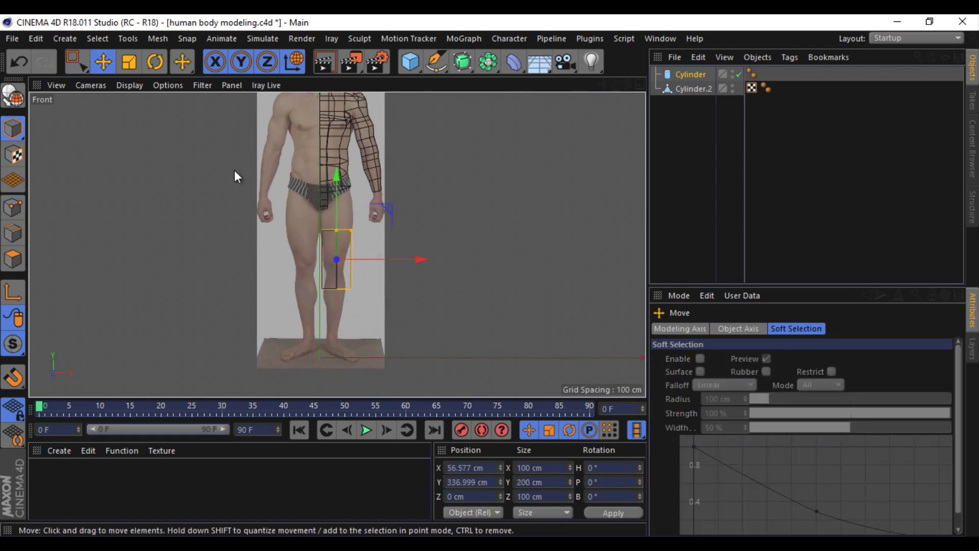
pyautogui.click(732, 86)
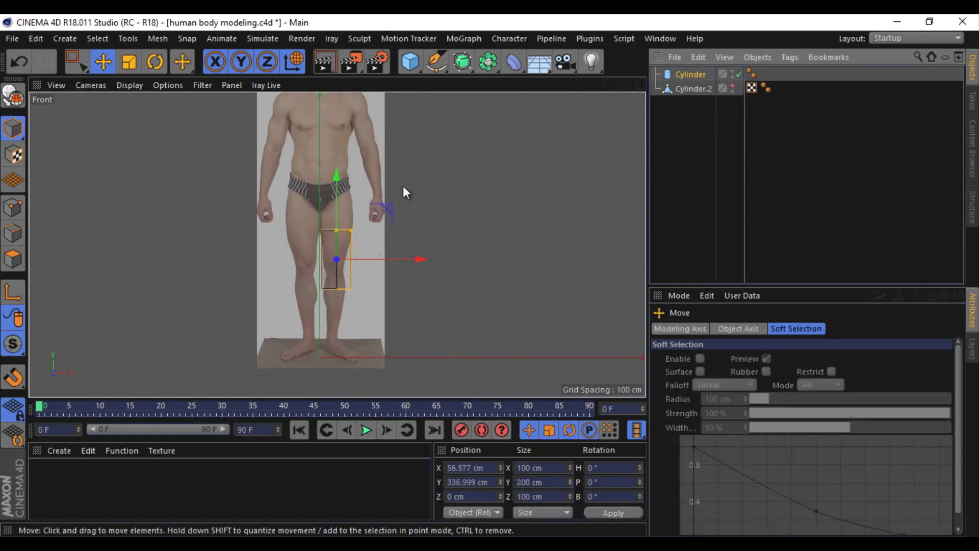
pyautogui.moveTo(336, 176)
pyautogui.mouseDown()
pyautogui.moveTo(331, 198)
pyautogui.moveTo(350, 197)
pyautogui.mouseUp()
pyautogui.click(129, 62)
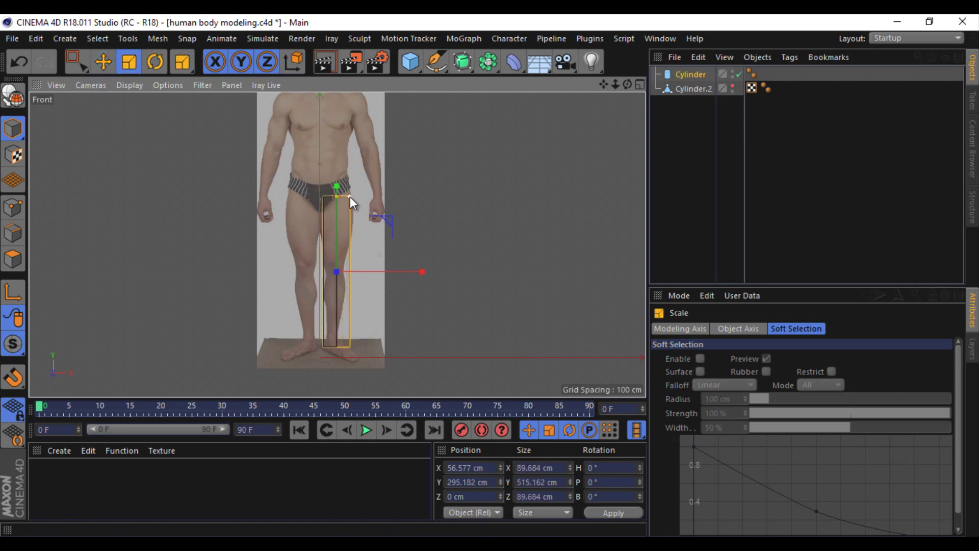
# Step: Give the cylinder 8 rotation segments and make it an editable polygon object
pyautogui.click(692, 73)
pyautogui.click(728, 328)
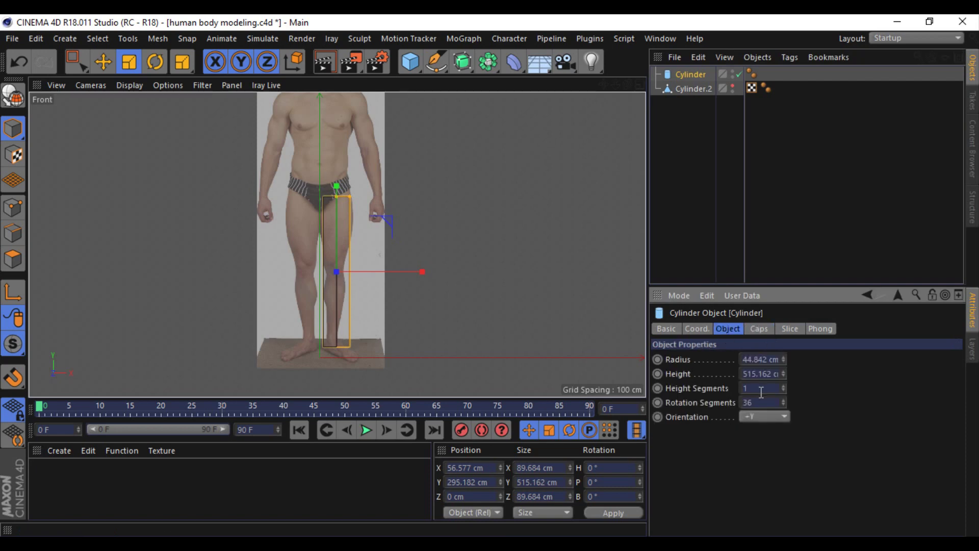
pyautogui.write('8')
pyautogui.write('10')
pyautogui.click(13, 95)
# Step: In Edge mode, widen the leg's top loop to the upper thigh and narrow the next loop
pyautogui.click(12, 233)
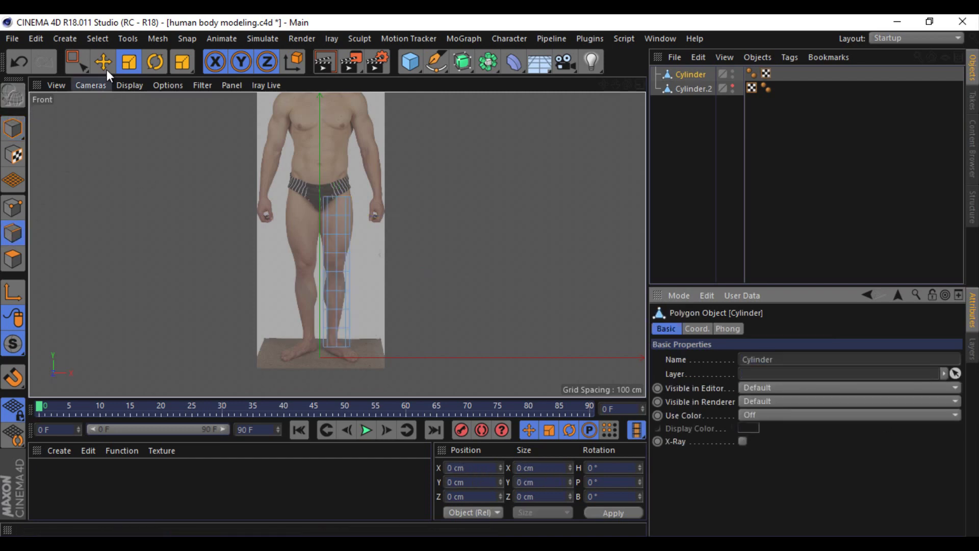
pyautogui.click(103, 62)
pyautogui.scroll(3, 337, 204)
pyautogui.scroll(2, 349, 185)
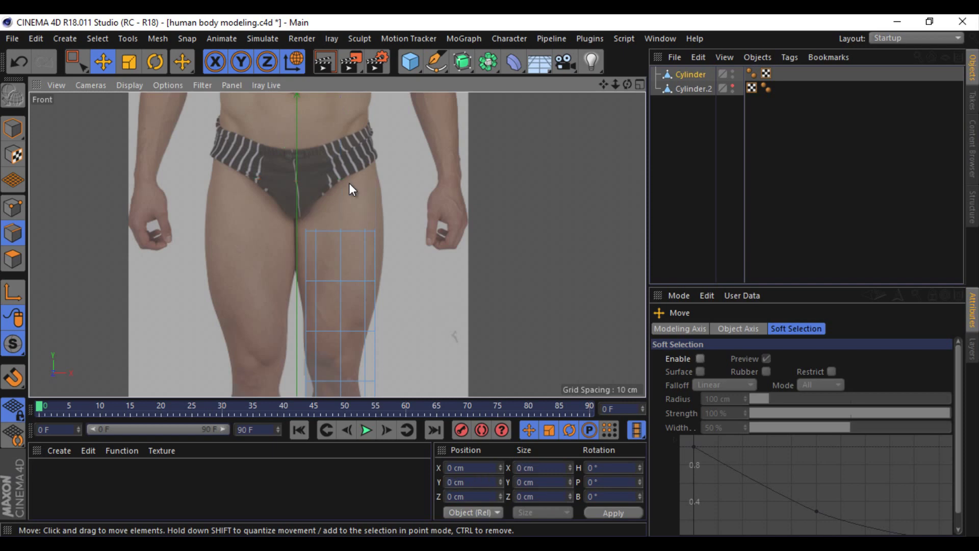
pyautogui.doubleClick(353, 228)
pyautogui.press('t')
pyautogui.moveTo(382, 231); pyautogui.dragTo(399, 231)
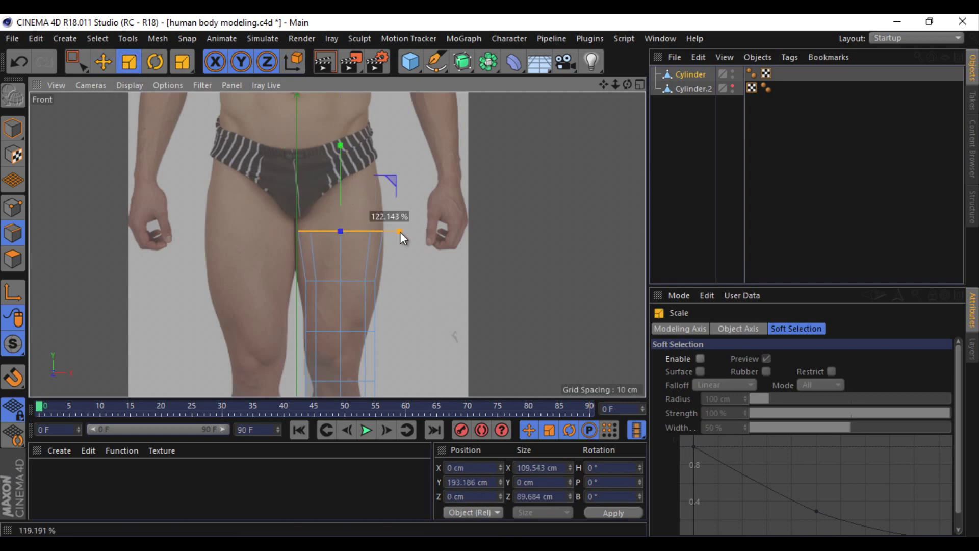
pyautogui.doubleClick(356, 280)
pyautogui.moveTo(406, 281); pyautogui.dragTo(406, 283)
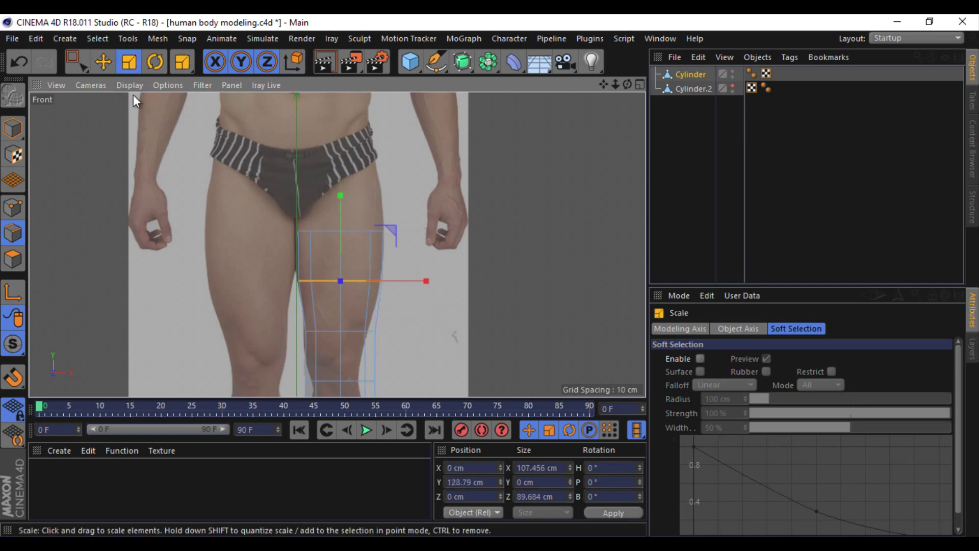
# Step: Shift the loop above the knee inward and narrow it to the thigh's width
pyautogui.press('e')
pyautogui.moveTo(374, 221)
pyautogui.mouseDown()
pyautogui.moveTo(271, 279)
pyautogui.moveTo(290, 279)
pyautogui.mouseUp()
pyautogui.hotkey('ctrl', 'z')
pyautogui.press('t')
pyautogui.press('e')
pyautogui.press('t')
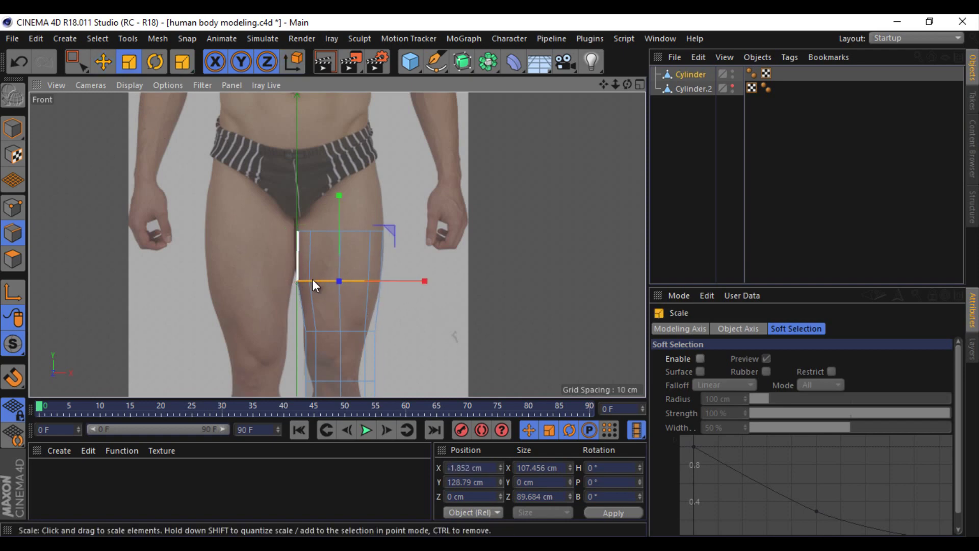
pyautogui.press('e')
pyautogui.doubleClick(316, 332)
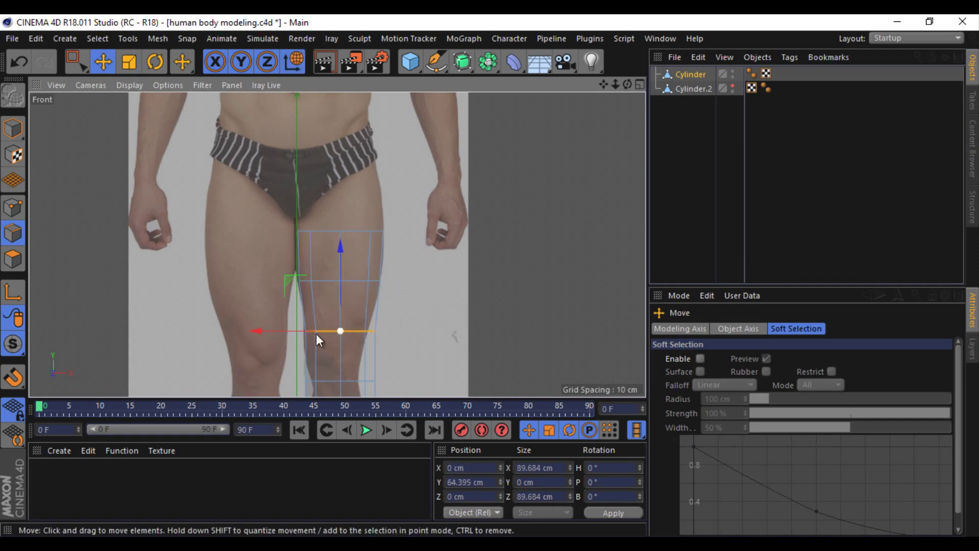
pyautogui.moveTo(274, 328); pyautogui.dragTo(272, 328)
pyautogui.press('t')
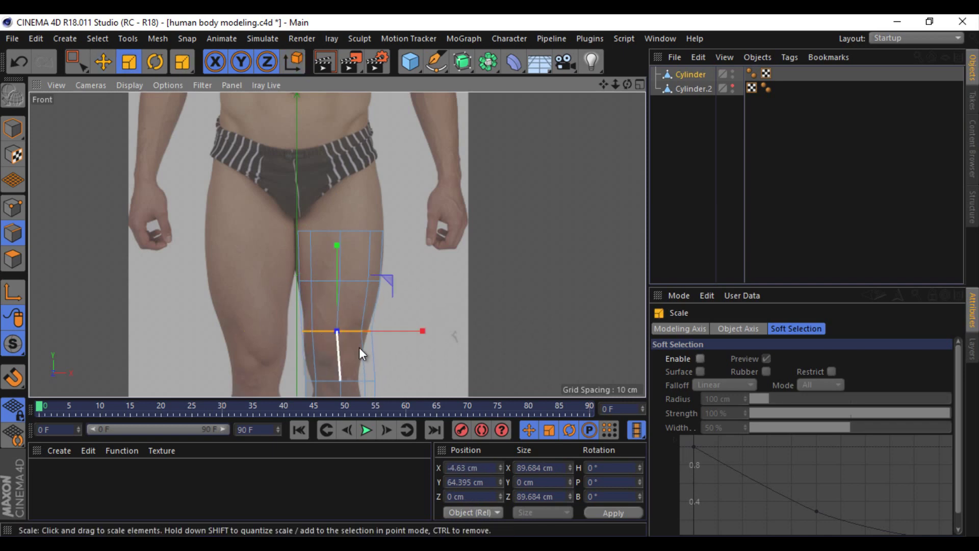
pyautogui.moveTo(423, 331); pyautogui.dragTo(392, 331)
# Step: Shift both knee loops inward and narrow them to the knee outline
pyautogui.keyDown('alt'); pyautogui.moveTo(507, 255); pyautogui.dragTo(332, 199, button='middle'); pyautogui.keyUp('alt')
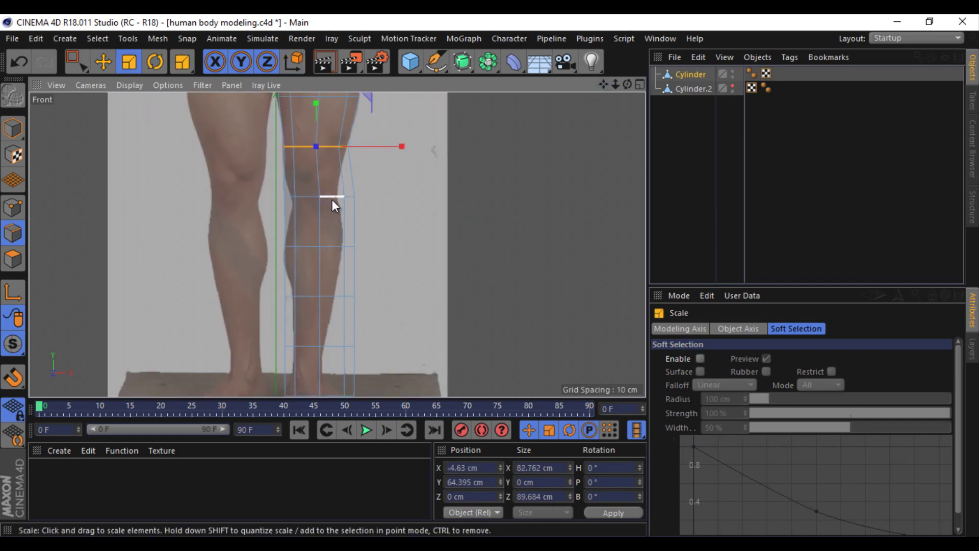
pyautogui.press('e')
pyautogui.doubleClick(301, 179)
pyautogui.moveTo(284, 178); pyautogui.dragTo(256, 176)
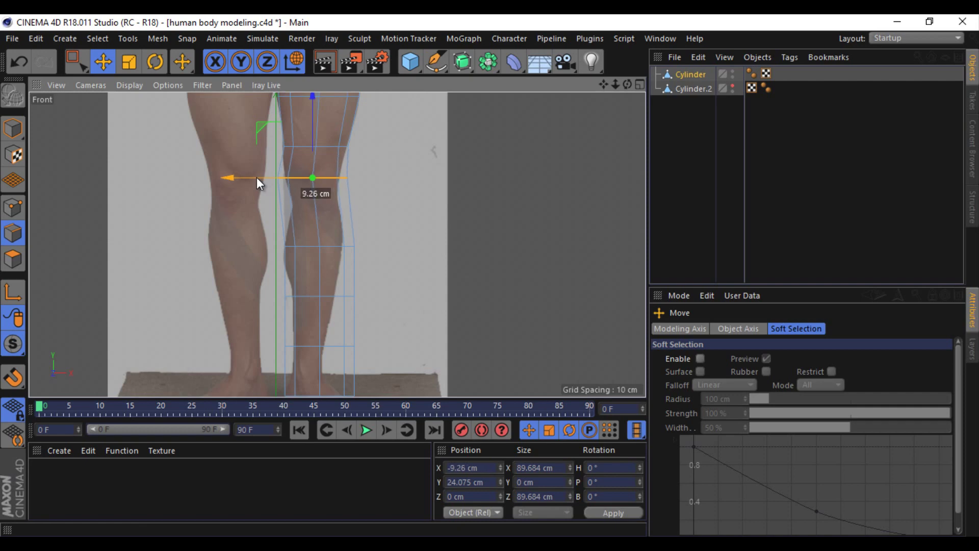
pyautogui.press('t')
pyautogui.moveTo(350, 181); pyautogui.dragTo(343, 182)
pyautogui.press('e')
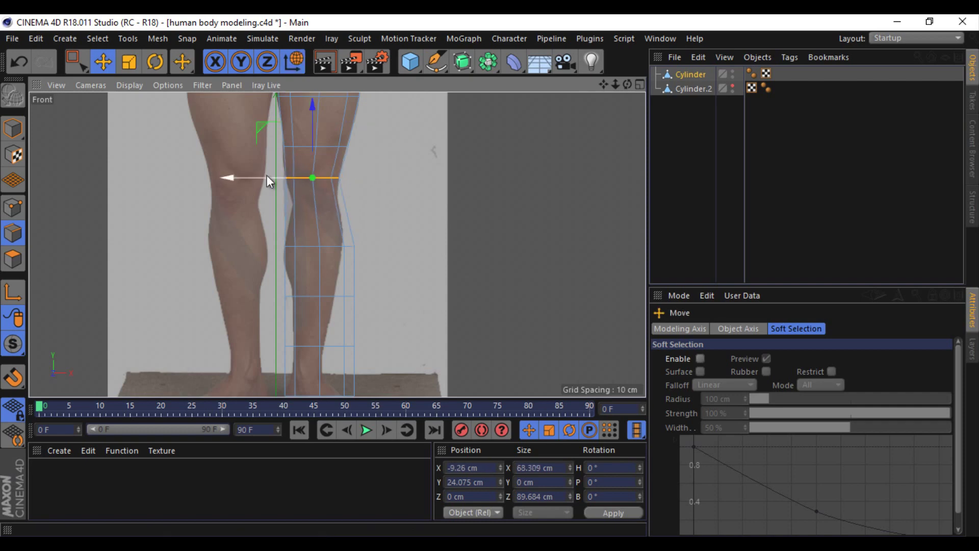
pyautogui.doubleClick(328, 216)
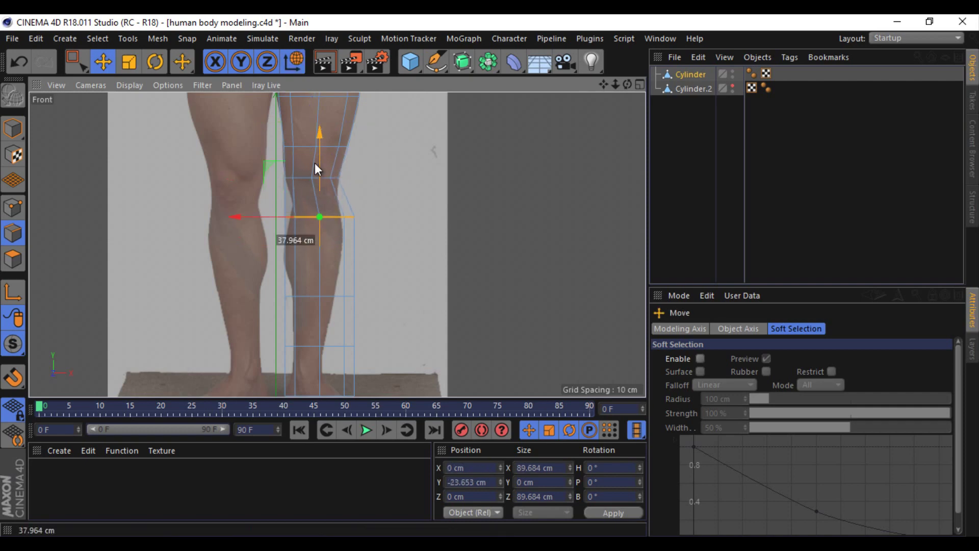
pyautogui.doubleClick(306, 199)
pyautogui.moveTo(244, 199); pyautogui.dragTo(241, 200)
pyautogui.press('t')
pyautogui.moveTo(378, 204); pyautogui.dragTo(356, 203)
# Step: Raise and tilt the loop below the knee to follow the leg, narrowing it slightly
pyautogui.press('e')
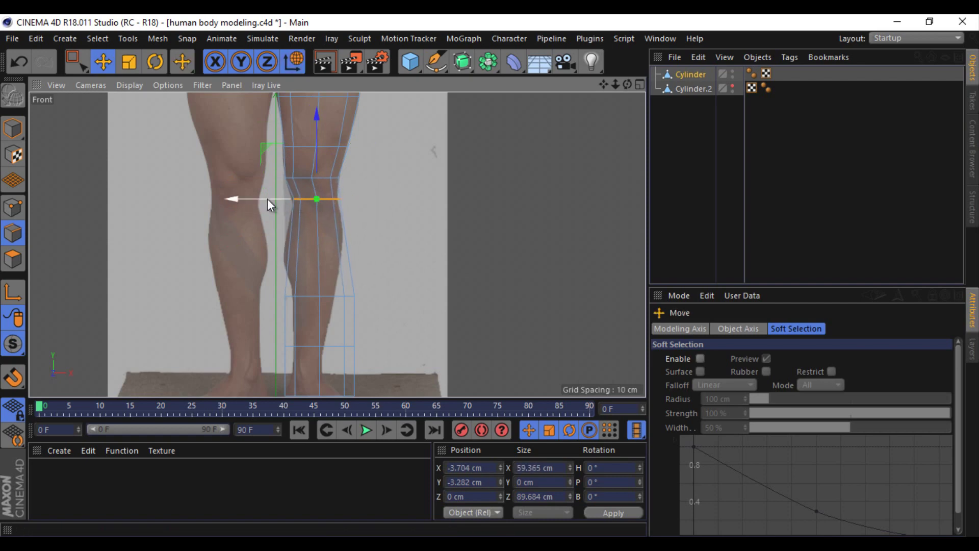
pyautogui.doubleClick(309, 295)
pyautogui.moveTo(321, 228); pyautogui.dragTo(318, 182)
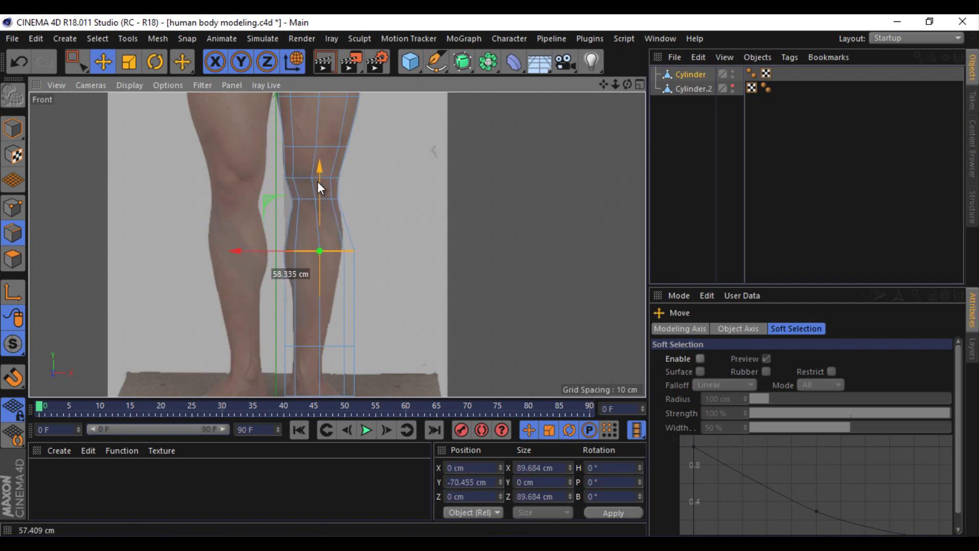
pyautogui.press('t')
pyautogui.press('r')
pyautogui.moveTo(286, 210); pyautogui.dragTo(285, 235)
pyautogui.press('e')
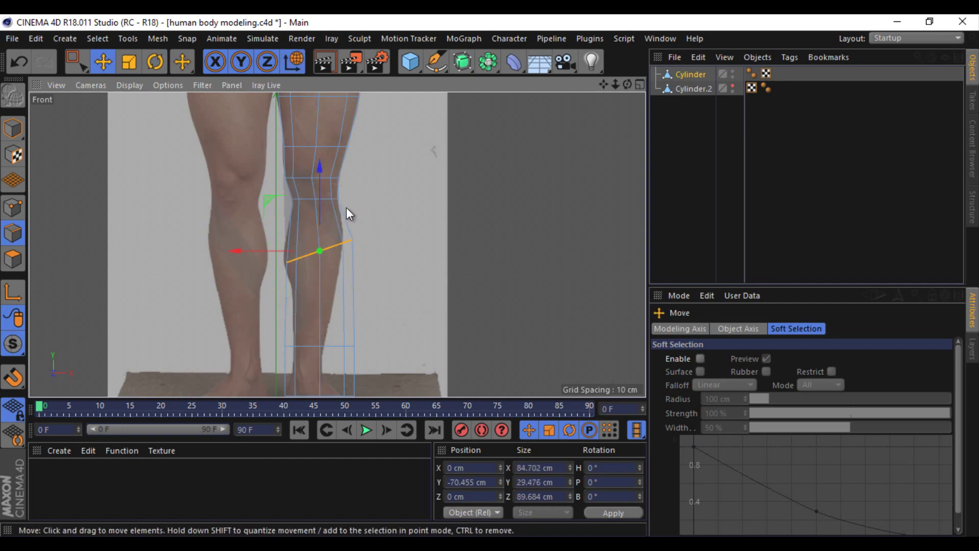
pyautogui.moveTo(347, 208); pyautogui.dragTo(265, 195)
pyautogui.press('t')
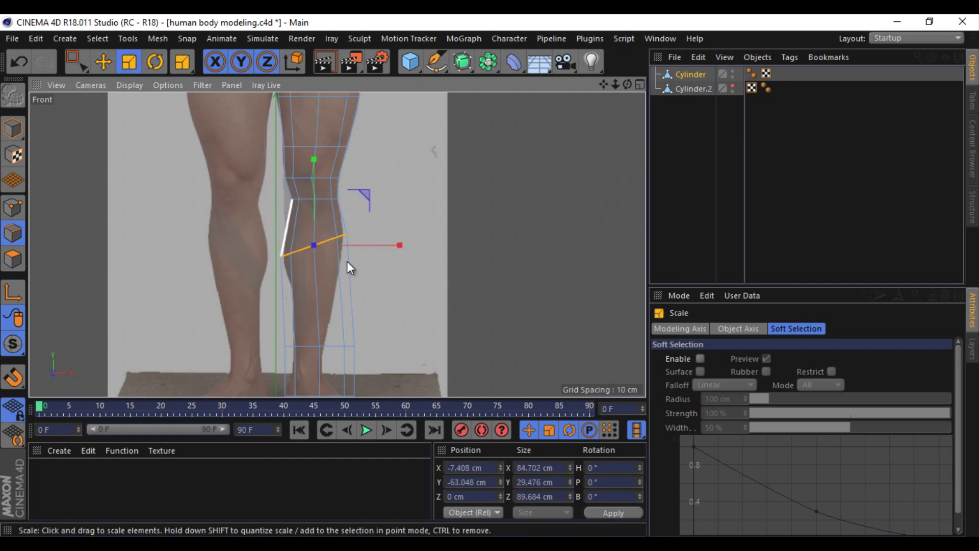
pyautogui.moveTo(377, 246); pyautogui.dragTo(372, 249)
# Step: Narrow the ankle loop and shift it inward
pyautogui.doubleClick(335, 345)
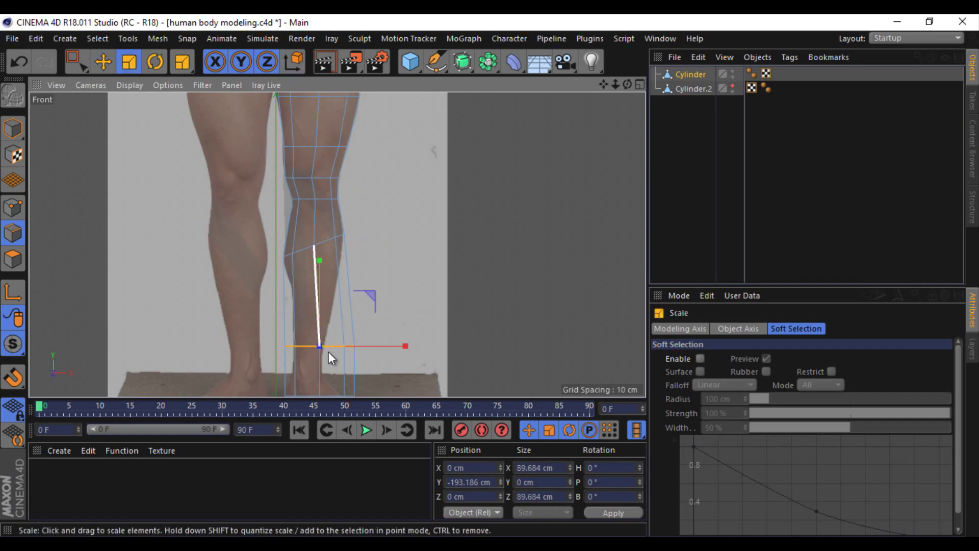
pyautogui.moveTo(328, 351)
pyautogui.mouseDown()
pyautogui.moveTo(337, 343)
pyautogui.moveTo(261, 343)
pyautogui.moveTo(350, 321)
pyautogui.mouseUp()
pyautogui.press('e')
pyautogui.press('t')
pyautogui.click(461, 255)
# Step: Cut a new edge loop across the calf and narrow it
pyautogui.press('k')
pyautogui.press('l')
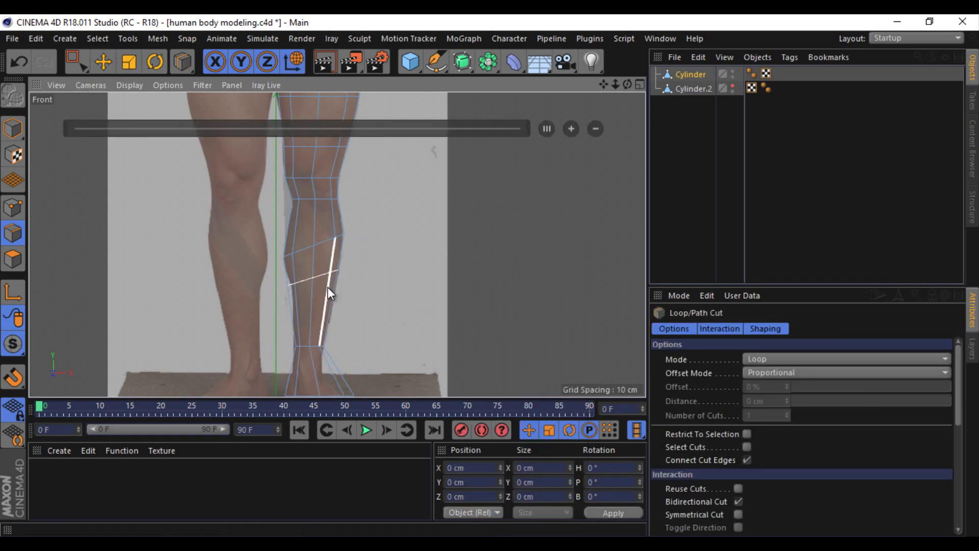
pyautogui.click(326, 276)
pyautogui.press('e')
pyautogui.press('t')
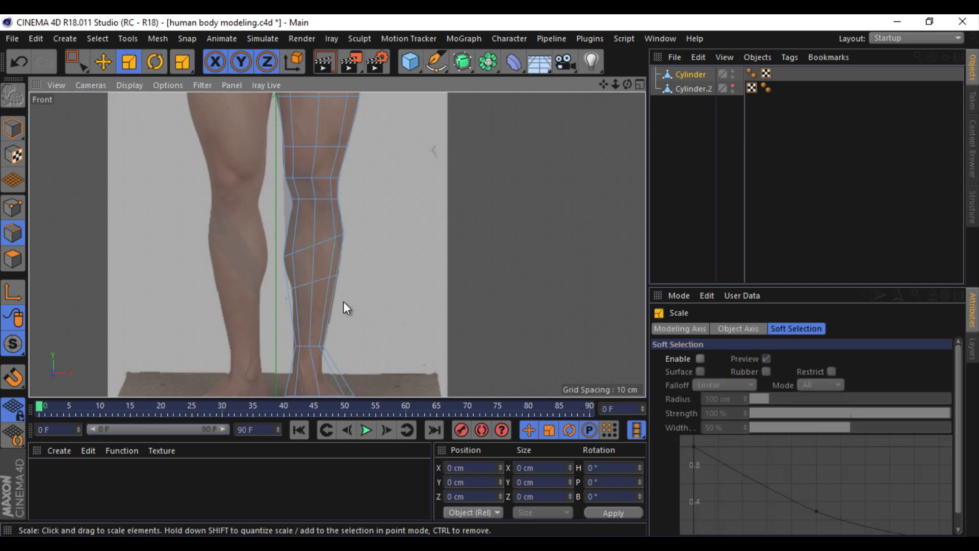
pyautogui.moveTo(338, 283)
pyautogui.mouseDown()
pyautogui.moveTo(356, 282)
pyautogui.moveTo(267, 280)
pyautogui.mouseUp()
pyautogui.press('e')
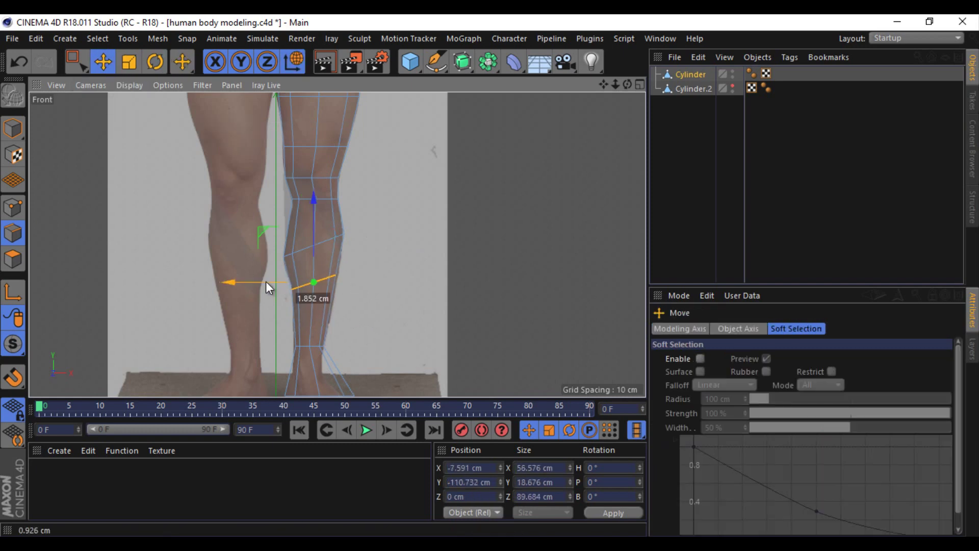
# Step: Move the bottom foot loop up and inward, then fit its width to the front photo's ankle
pyautogui.scroll(-3, 568, 145)
pyautogui.scroll(3, 421, 214)
pyautogui.doubleClick(344, 253)
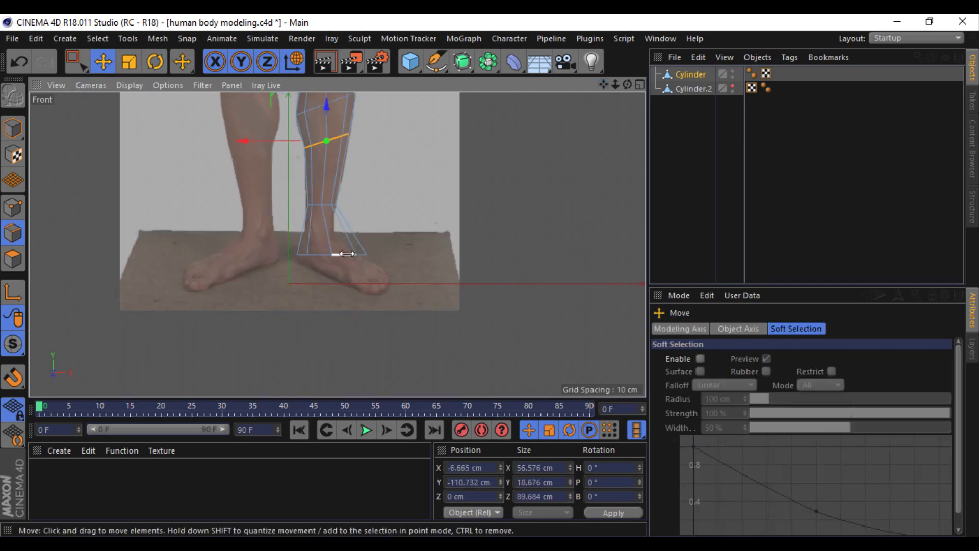
pyautogui.moveTo(290, 205); pyautogui.dragTo(271, 179)
pyautogui.press('t')
pyautogui.moveTo(369, 231); pyautogui.dragTo(289, 233)
pyautogui.press('e')
pyautogui.press('t')
pyautogui.moveTo(362, 231); pyautogui.dragTo(368, 231)
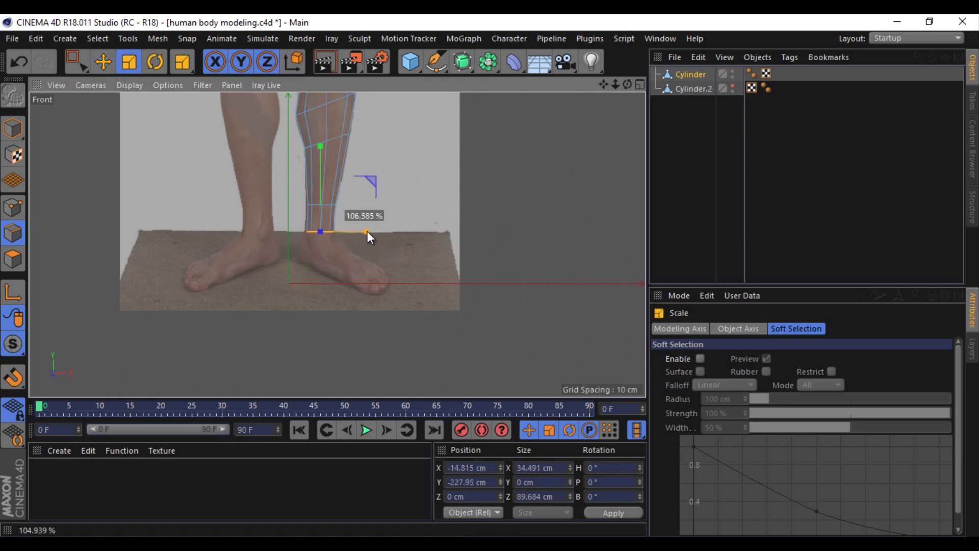
pyautogui.scroll(-2, 370, 225)
pyautogui.scroll(-2, 490, 277)
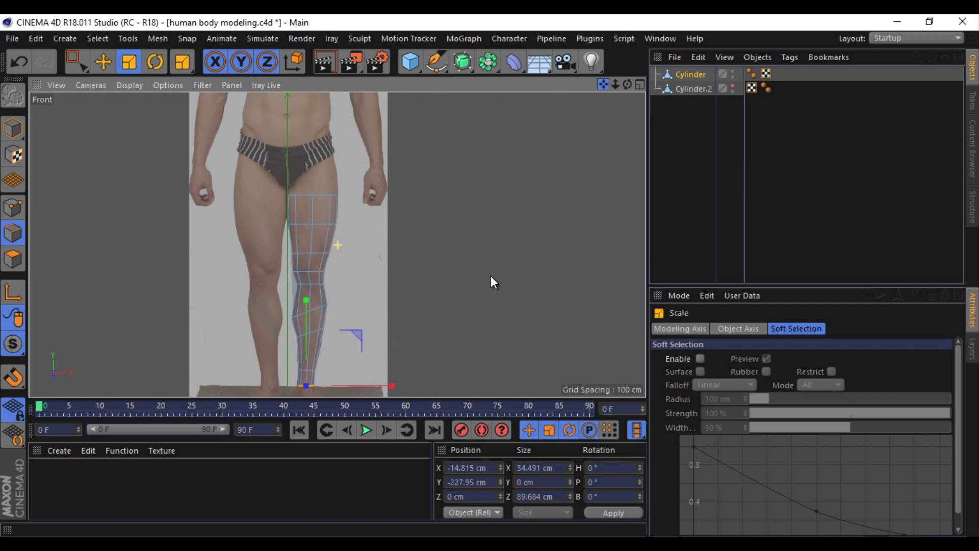
# Step: Maximize the side view from the four-view layout and select the leg's top edge loop
pyautogui.click(639, 85)
pyautogui.click(332, 246)
pyautogui.scroll(3, 391, 317)
pyautogui.click(399, 262)
# Step: In world coordinates, shift the leg's top loop back toward the buttock
pyautogui.press('w')
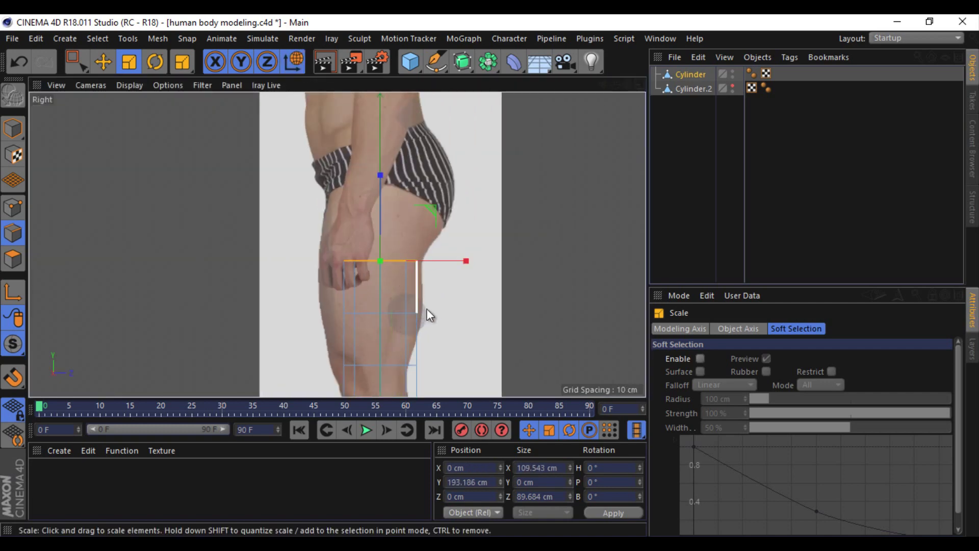
pyautogui.press('e')
pyautogui.moveTo(438, 264)
pyautogui.mouseDown()
pyautogui.moveTo(428, 261)
pyautogui.moveTo(449, 260)
pyautogui.mouseUp()
pyautogui.press('t')
pyautogui.press('r')
pyautogui.press('t')
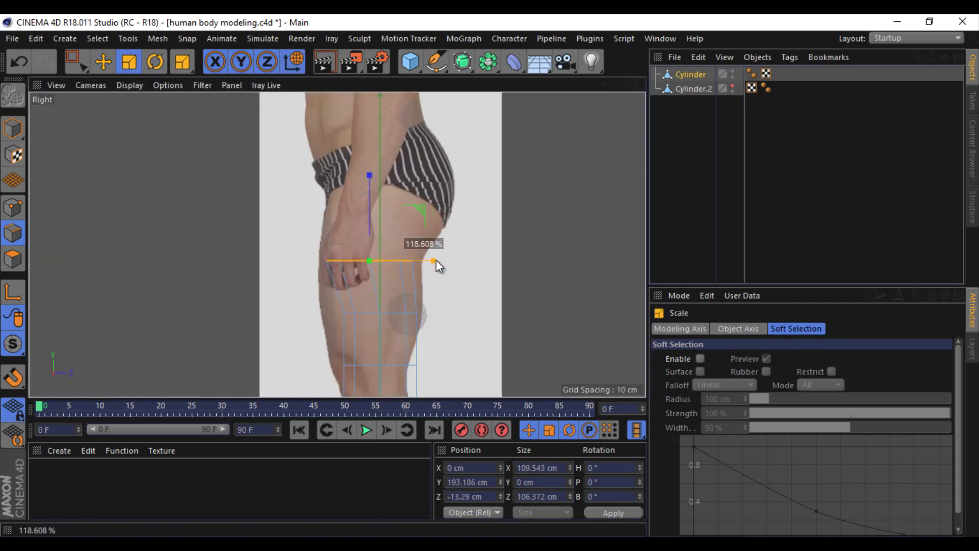
pyautogui.press('e')
pyautogui.press('t')
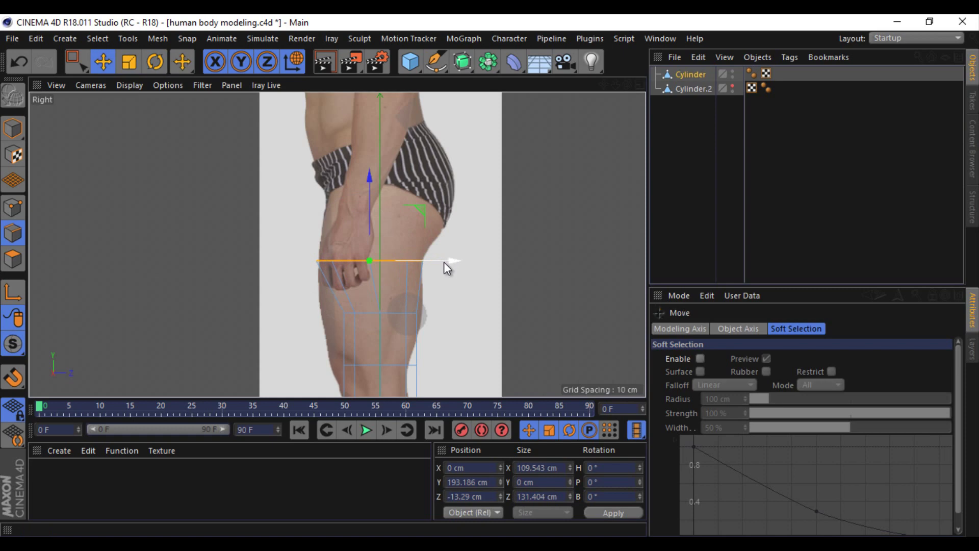
# Step: Shift the thigh loops and the loop above the knee back to match the side photo
pyautogui.click(412, 313)
pyautogui.press('r')
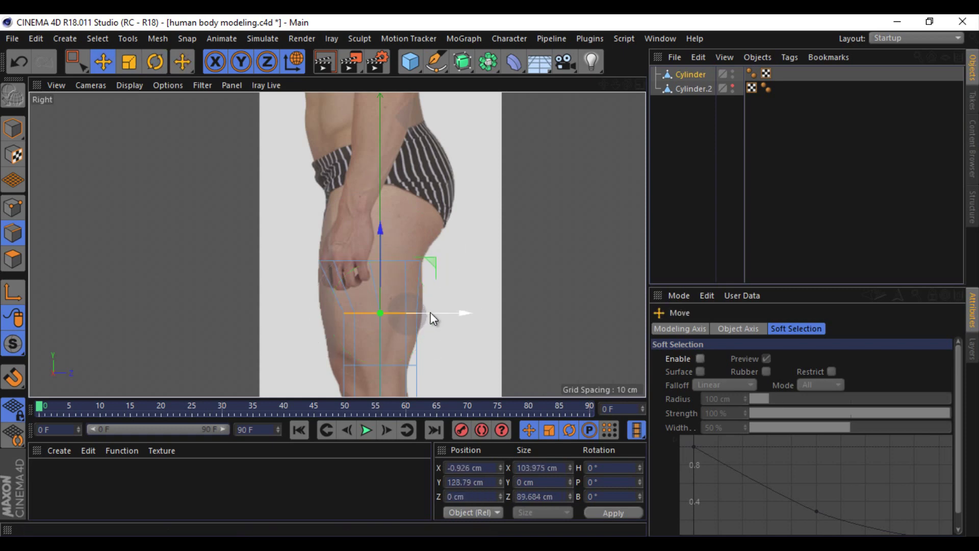
pyautogui.press('t')
pyautogui.moveTo(417, 314); pyautogui.dragTo(430, 314)
pyautogui.press('e')
pyautogui.press('t')
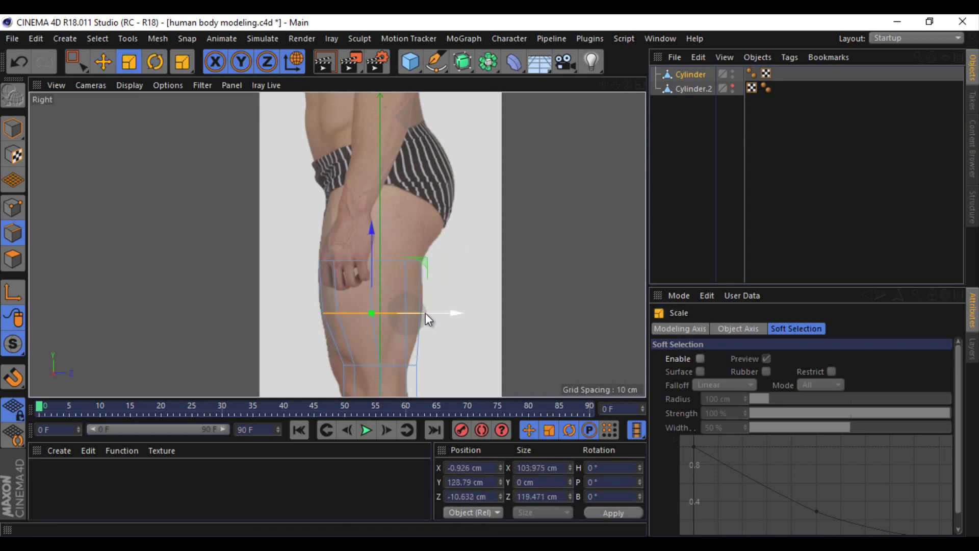
pyautogui.keyDown('alt'); pyautogui.moveTo(490, 443); pyautogui.dragTo(488, 260, button='middle'); pyautogui.keyUp('alt')
pyautogui.click(397, 187)
pyautogui.press('e')
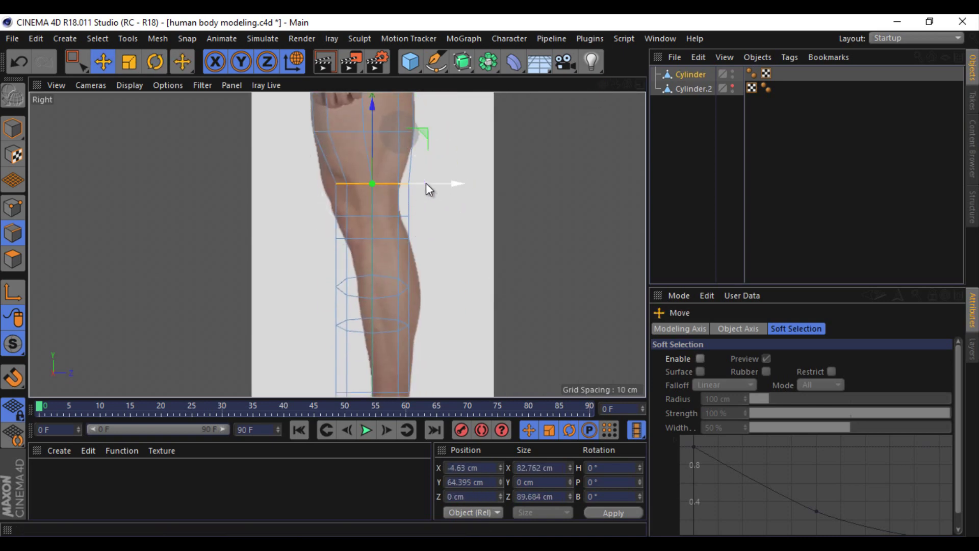
pyautogui.moveTo(427, 182); pyautogui.dragTo(417, 184)
pyautogui.press('t')
# Step: Narrow the knee edge loop to fit the knee and adjust the loop below it
pyautogui.doubleClick(391, 219)
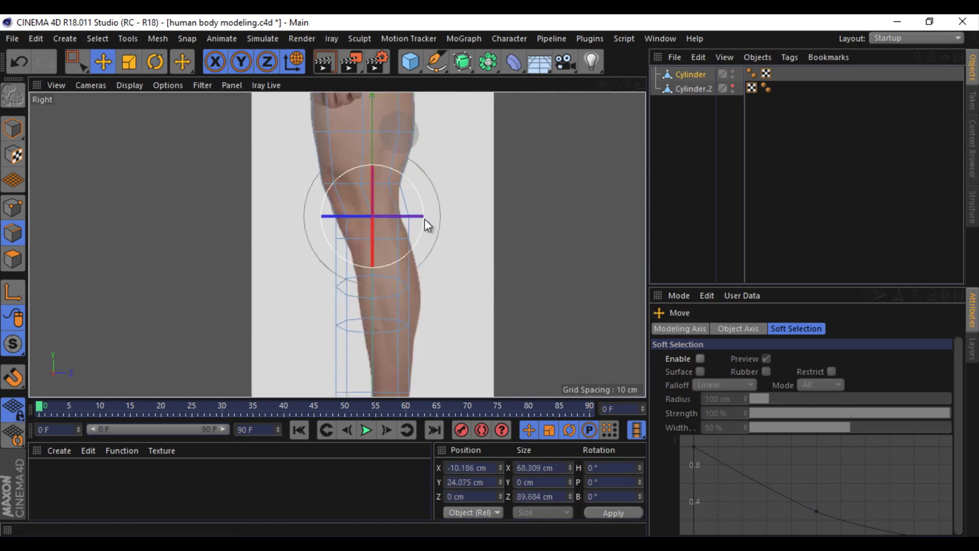
pyautogui.press('e')
pyautogui.press('t')
pyautogui.moveTo(425, 219); pyautogui.dragTo(427, 237)
pyautogui.doubleClick(400, 243)
pyautogui.press('e')
pyautogui.press('t')
pyautogui.press('r')
pyautogui.press('e')
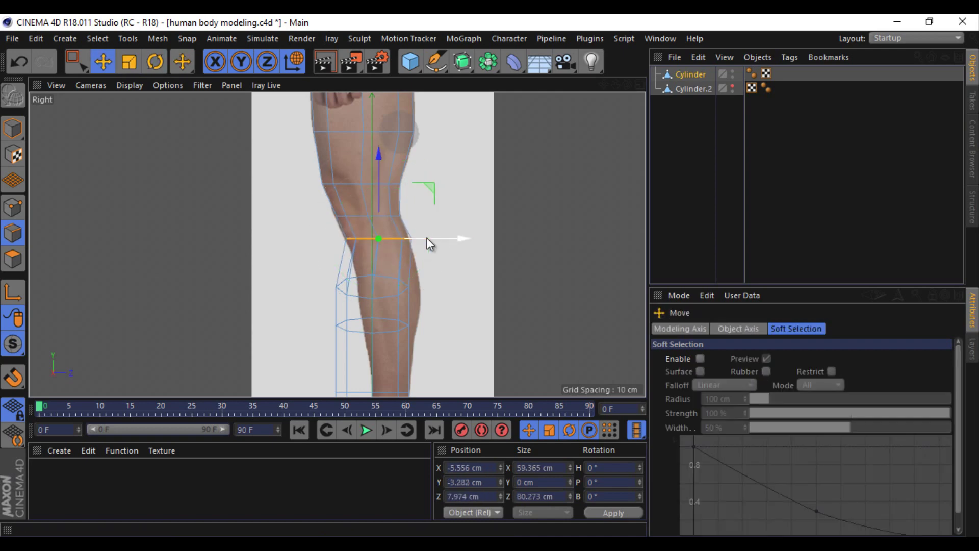
# Step: Move the shin and calf loops forward and up, slimming the lower calf loop
pyautogui.doubleClick(393, 300)
pyautogui.moveTo(392, 298); pyautogui.dragTo(448, 286)
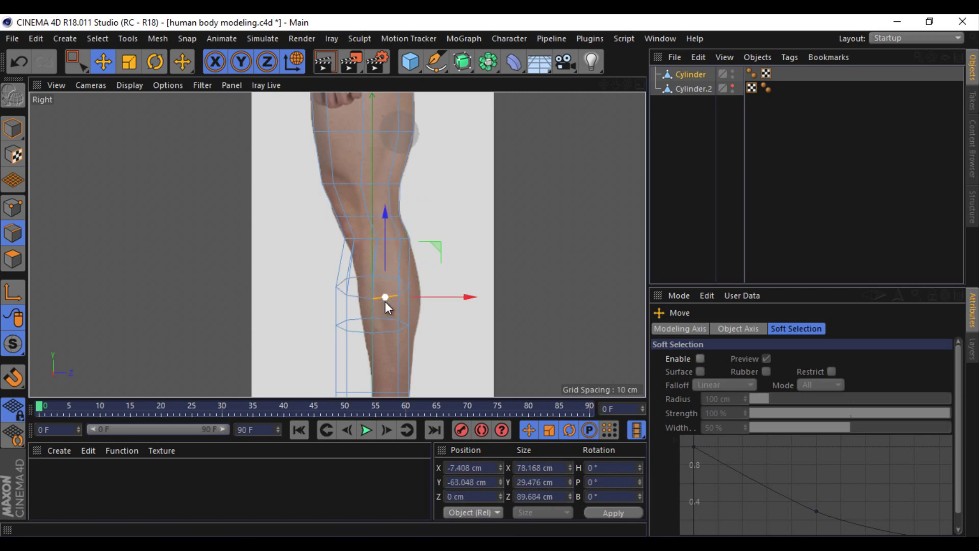
pyautogui.doubleClick(395, 331)
pyautogui.moveTo(403, 332)
pyautogui.mouseDown()
pyautogui.moveTo(437, 323)
pyautogui.moveTo(443, 290)
pyautogui.mouseUp()
pyautogui.press('t')
pyautogui.doubleClick(414, 338)
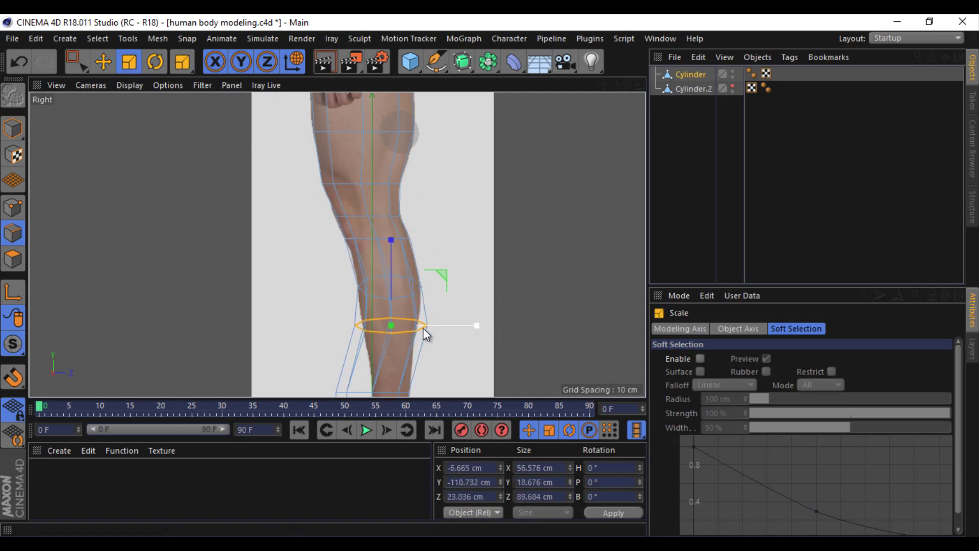
pyautogui.moveTo(459, 326); pyautogui.dragTo(442, 326)
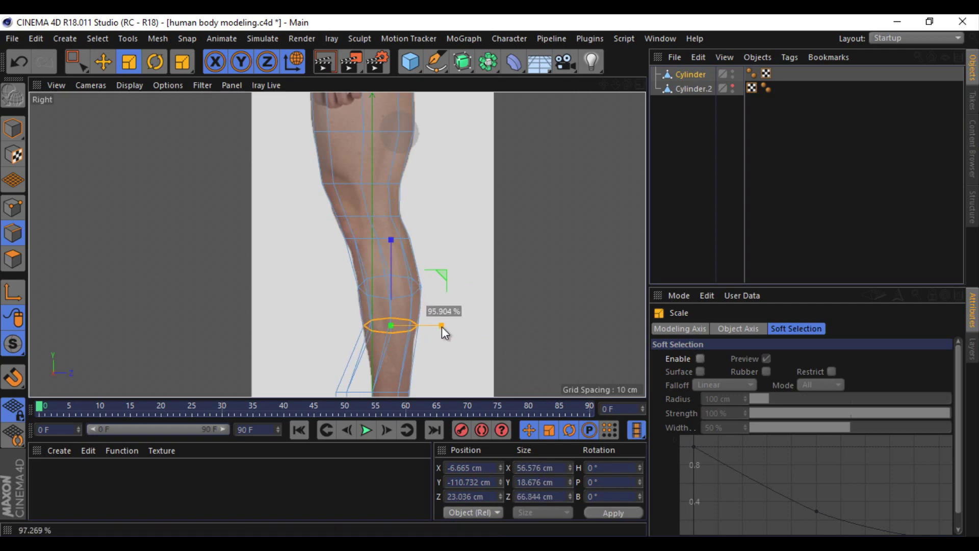
# Step: Resize and position the ankle edge loop to fit the ankle
pyautogui.moveTo(607, 91)
pyautogui.mouseDown()
pyautogui.moveTo(490, 277)
pyautogui.moveTo(381, 237)
pyautogui.moveTo(438, 237)
pyautogui.mouseUp()
pyautogui.doubleClick(381, 237)
pyautogui.press('e')
pyautogui.press('t')
pyautogui.moveTo(411, 237)
pyautogui.mouseDown()
pyautogui.moveTo(430, 235)
pyautogui.moveTo(411, 261)
pyautogui.moveTo(432, 261)
pyautogui.moveTo(418, 261)
pyautogui.mouseUp()
pyautogui.press('e')
pyautogui.press('t')
pyautogui.press('e')
pyautogui.press('t')
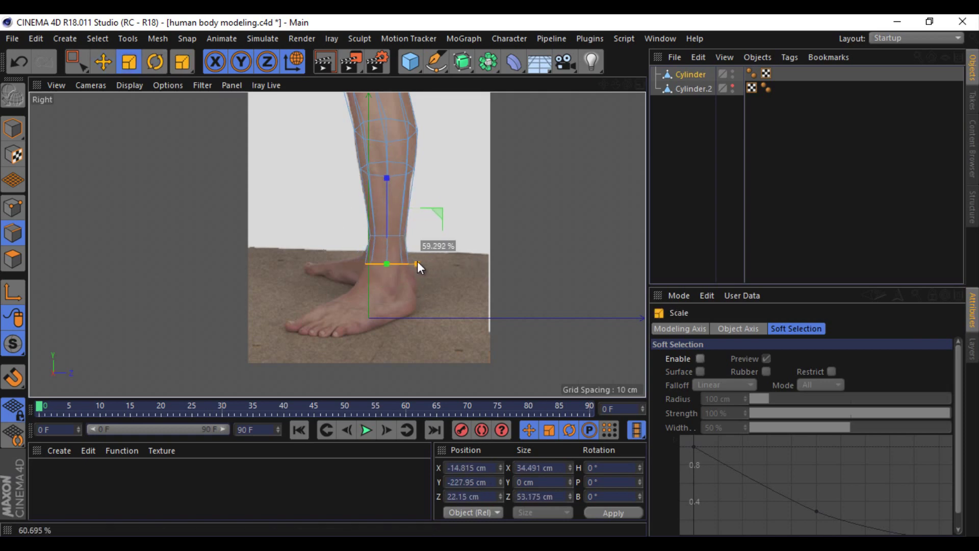
# Step: Undo an accidental rescale and raise the leg's top loop to the hip line
pyautogui.scroll(-3, 459, 242)
pyautogui.scroll(-2, 458, 242)
pyautogui.moveTo(607, 85); pyautogui.dragTo(519, 134)
pyautogui.scroll(3, 389, 229)
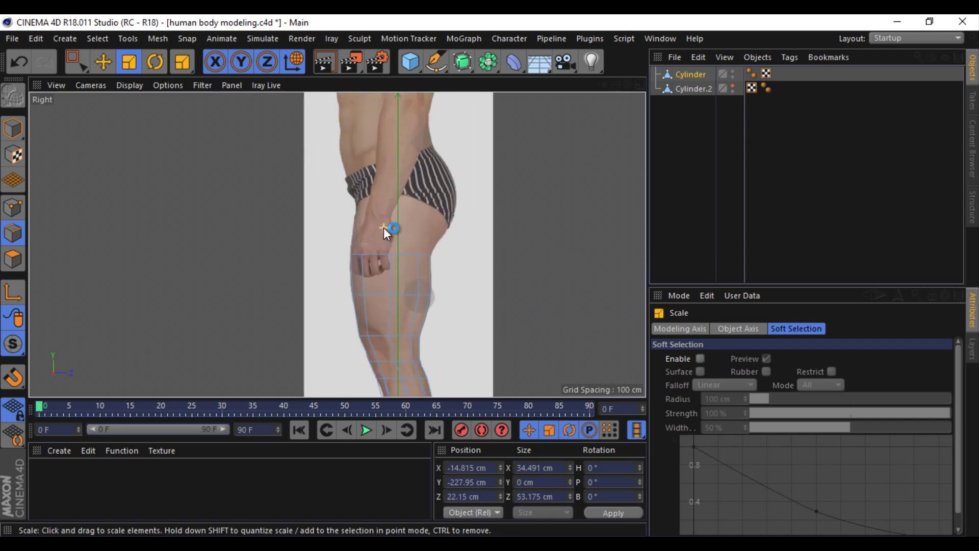
pyautogui.scroll(3, 389, 230)
pyautogui.moveTo(427, 270); pyautogui.dragTo(445, 218)
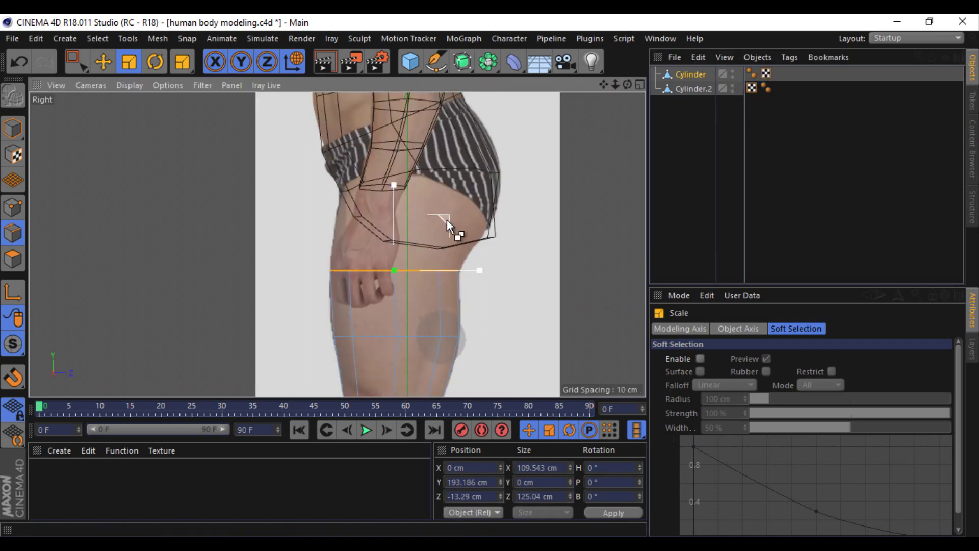
pyautogui.press('e')
pyautogui.hotkey('ctrl', 'z')
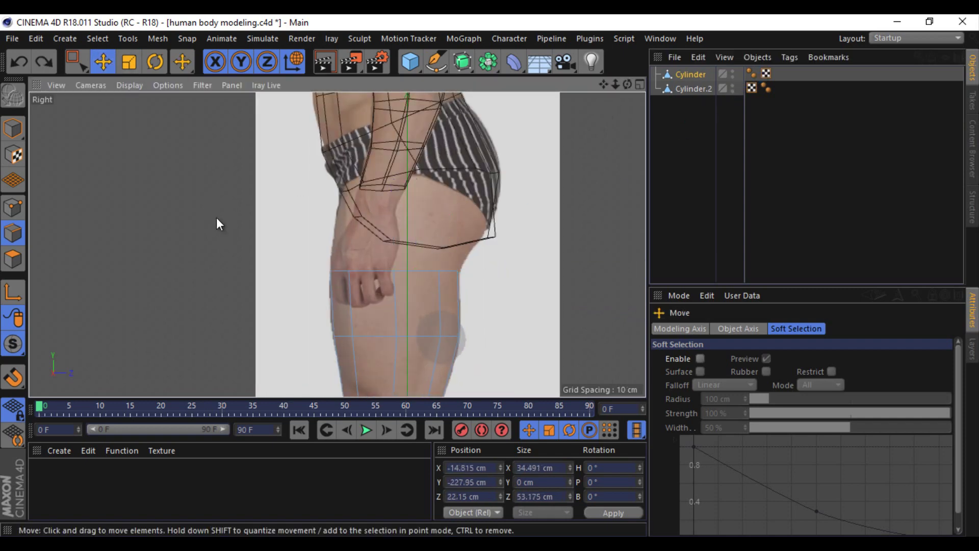
pyautogui.moveTo(294, 292); pyautogui.dragTo(306, 275)
# Step: Widen the top loop to the hip's depth, nudge it forward, and inspect in perspective
pyautogui.press('t')
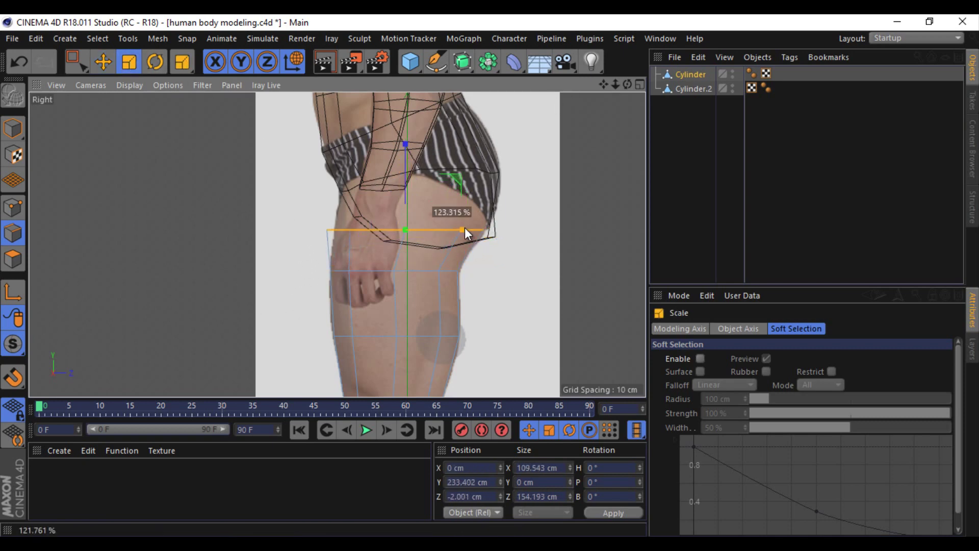
pyautogui.moveTo(464, 228); pyautogui.dragTo(380, 204)
pyautogui.press('e')
pyautogui.moveTo(475, 229); pyautogui.dragTo(478, 228)
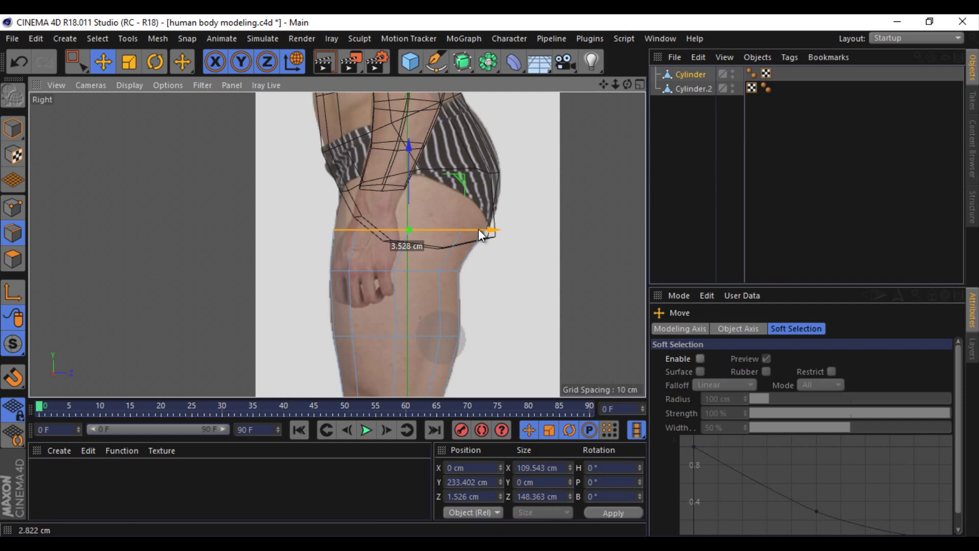
pyautogui.click(641, 84)
pyautogui.click(330, 85)
pyautogui.moveTo(284, 344)
pyautogui.keyDown('alt'); pyautogui.mouseDown()
pyautogui.moveTo(494, 277)
pyautogui.moveTo(309, 326)
pyautogui.mouseUp(); pyautogui.keyUp('alt')
pyautogui.moveTo(312, 212); pyautogui.dragTo(311, 224)
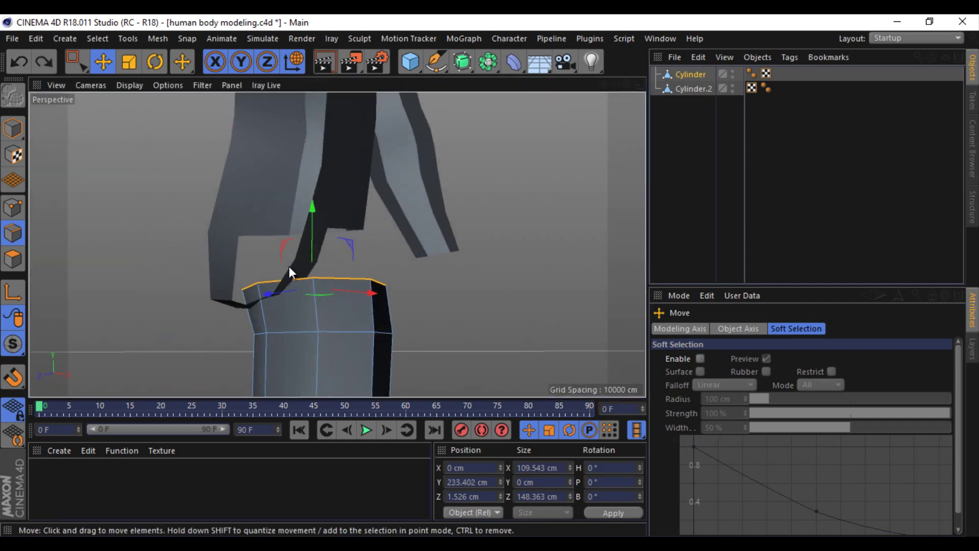
# Step: Orbit close to the leg top and select a corner point there
pyautogui.click(246, 286)
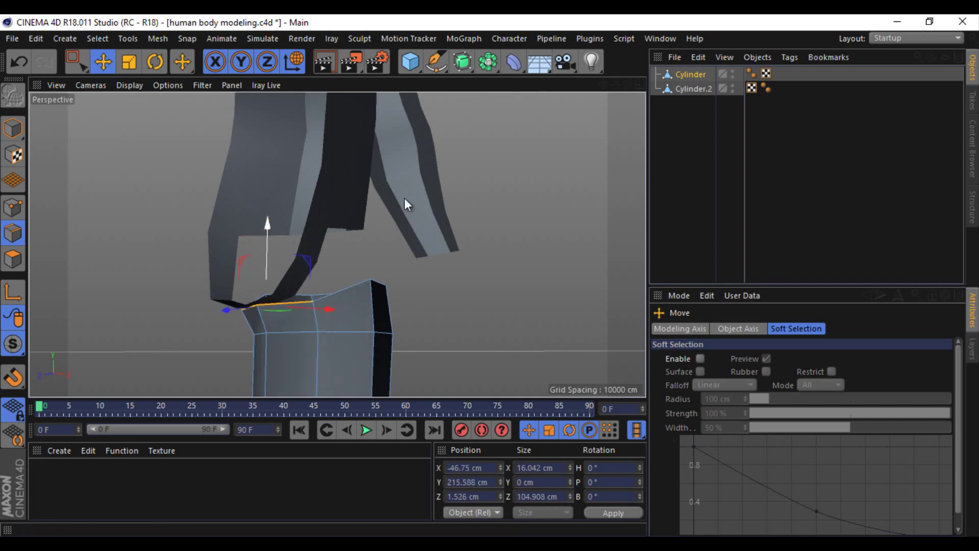
pyautogui.keyDown('alt'); pyautogui.moveTo(405, 197); pyautogui.dragTo(490, 276); pyautogui.keyUp('alt')
pyautogui.click(20, 208)
pyautogui.click(324, 280)
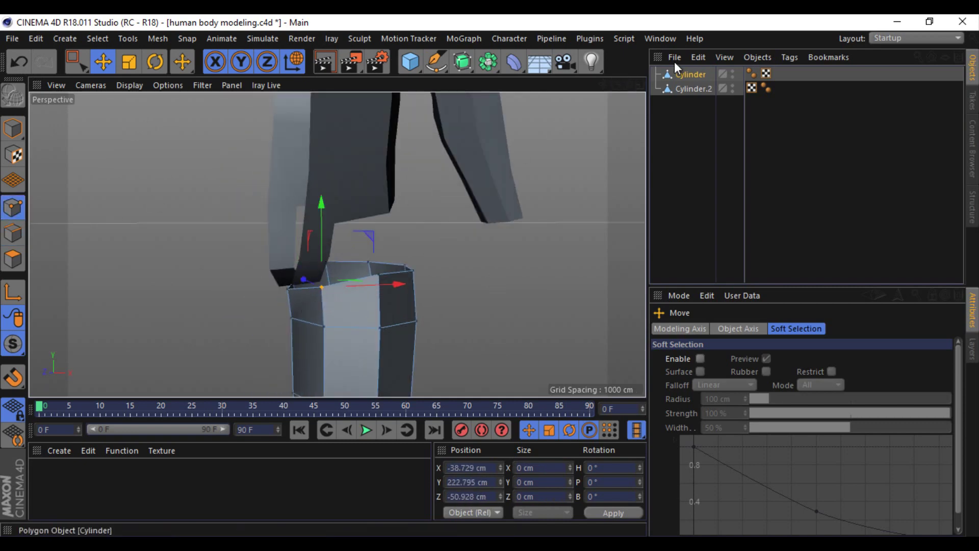
pyautogui.keyDown('alt'); pyautogui.moveTo(397, 280); pyautogui.dragTo(489, 275); pyautogui.keyUp('alt')
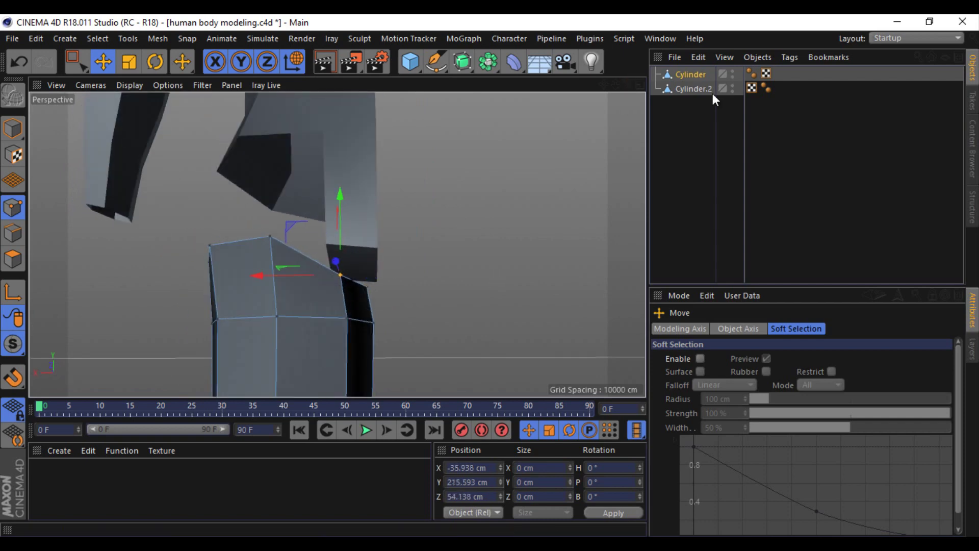
# Step: On Cylinder.2, pull the torso's hip corner point onto the leg's top corner
pyautogui.click(711, 92)
pyautogui.click(327, 246)
pyautogui.moveTo(576, 115)
pyautogui.keyDown('alt'); pyautogui.mouseDown()
pyautogui.moveTo(489, 277)
pyautogui.moveTo(451, 216)
pyautogui.mouseUp(); pyautogui.keyUp('alt')
pyautogui.moveTo(423, 247)
pyautogui.mouseDown()
pyautogui.moveTo(433, 243)
pyautogui.moveTo(412, 244)
pyautogui.moveTo(489, 276)
pyautogui.mouseUp()
pyautogui.scroll(3, 489, 277)
pyautogui.scroll(-3, 488, 277)
pyautogui.scroll(-2, 491, 276)
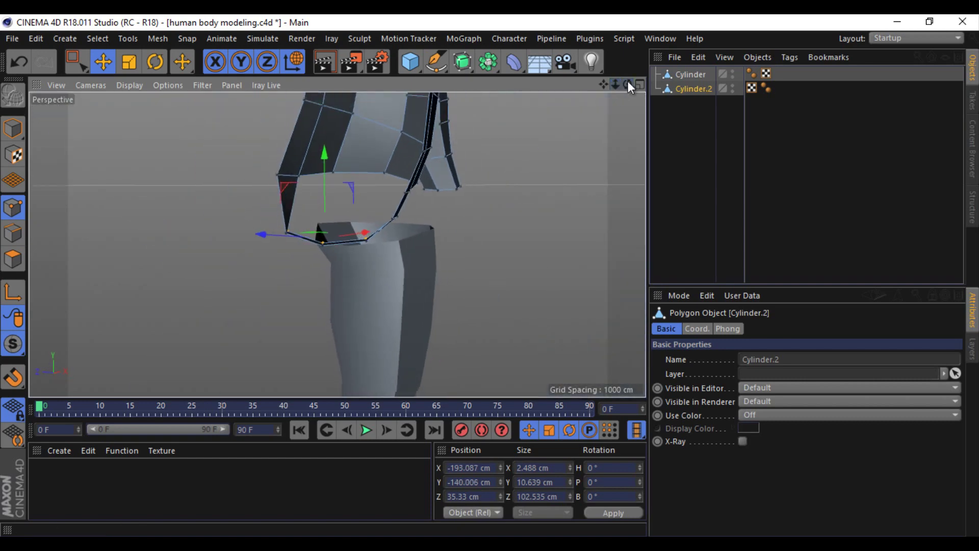
pyautogui.scroll(-2, 489, 275)
pyautogui.scroll(-1, 488, 275)
pyautogui.scroll(3, 497, 277)
pyautogui.rightClick(692, 87)
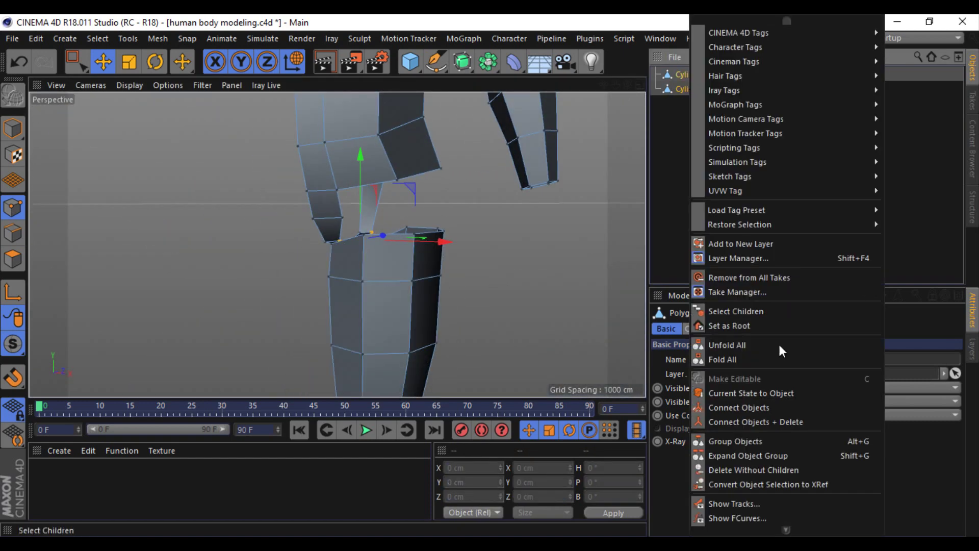
# Step: Join the leg and torso into one Cylinder.1 mesh
pyautogui.click(739, 421)
pyautogui.scroll(1, 489, 275)
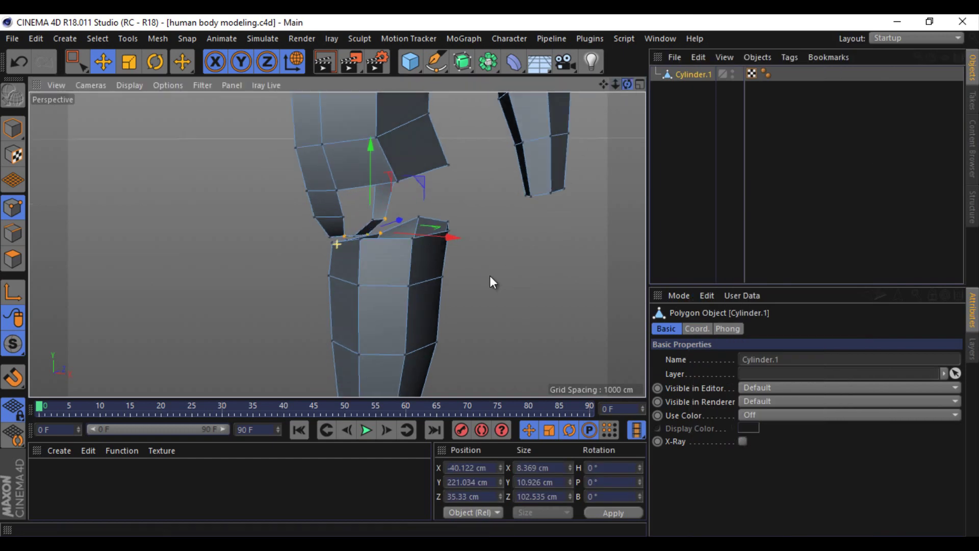
pyautogui.scroll(2, 489, 275)
pyautogui.keyDown('alt'); pyautogui.moveTo(489, 275); pyautogui.dragTo(193, 116); pyautogui.keyUp('alt')
# Step: In the four-view layout, move the hip seam edge loop back to match the side photo
pyautogui.click(13, 233)
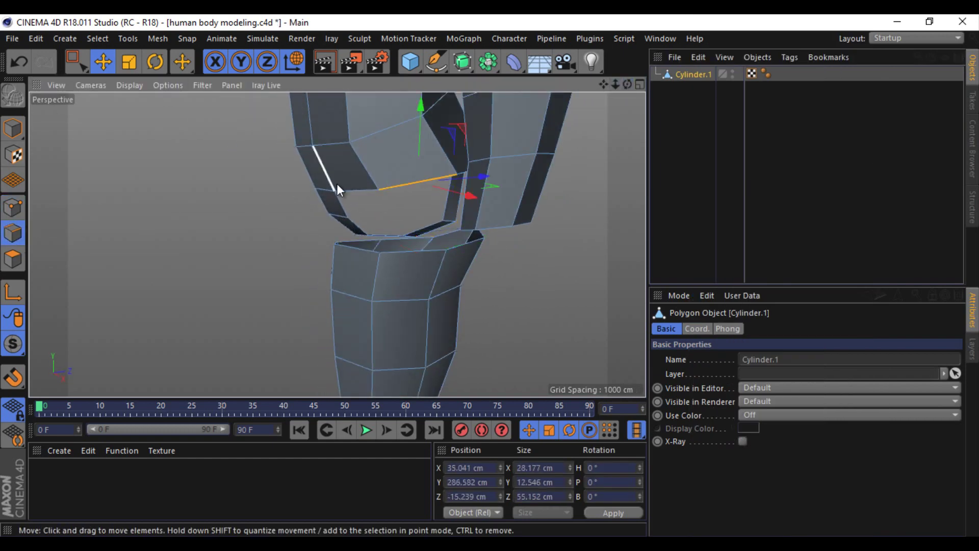
pyautogui.doubleClick(338, 184)
pyautogui.click(639, 84)
pyautogui.scroll(2, 191, 312)
pyautogui.scroll(2, 243, 304)
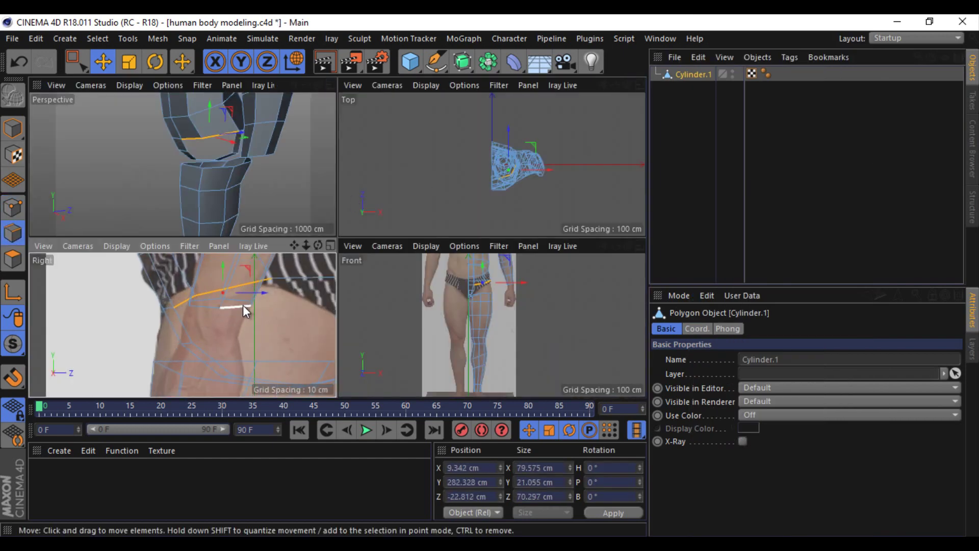
pyautogui.moveTo(243, 305); pyautogui.dragTo(235, 305)
pyautogui.scroll(-2, 306, 286)
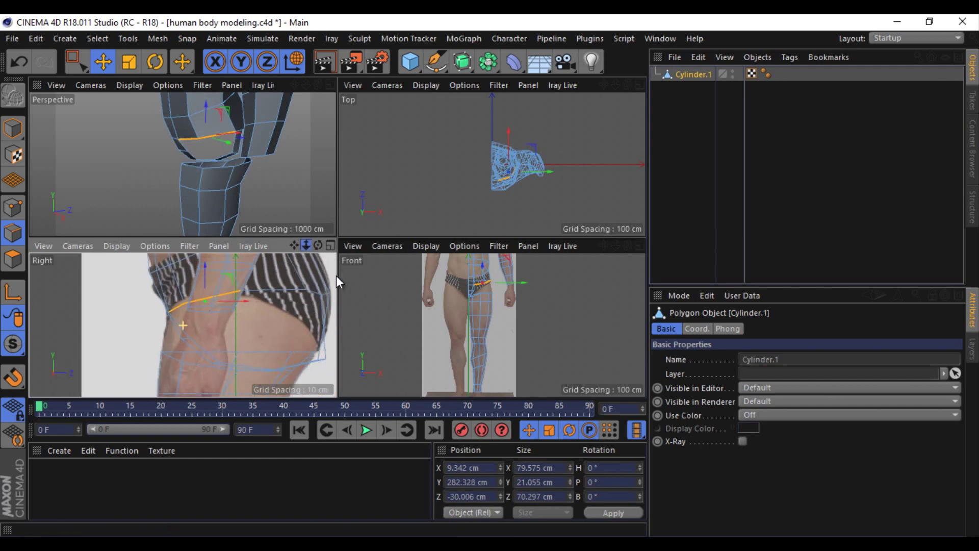
pyautogui.scroll(-1, 258, 303)
# Step: Select the knee and hip edge loops and push the hip loop to fit the photo
pyautogui.click(304, 131)
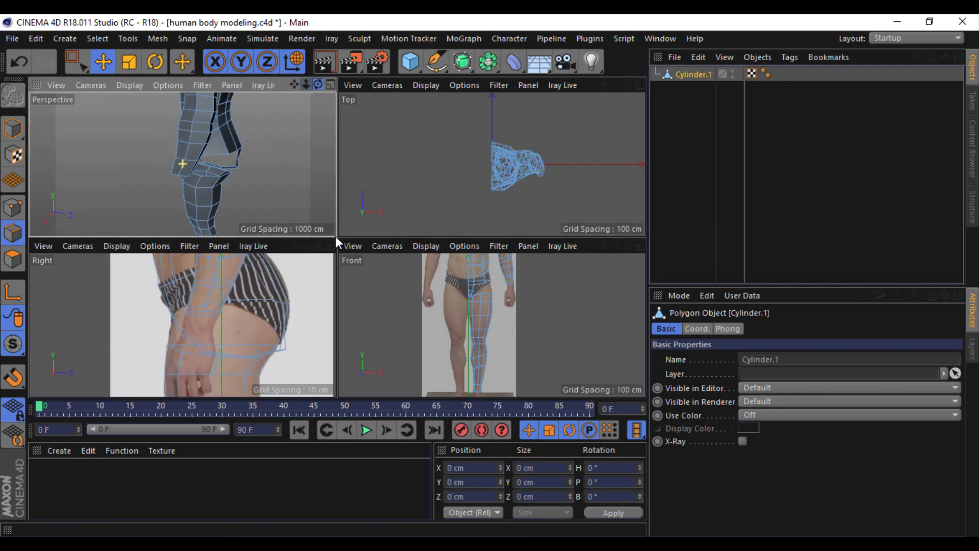
pyautogui.doubleClick(219, 158)
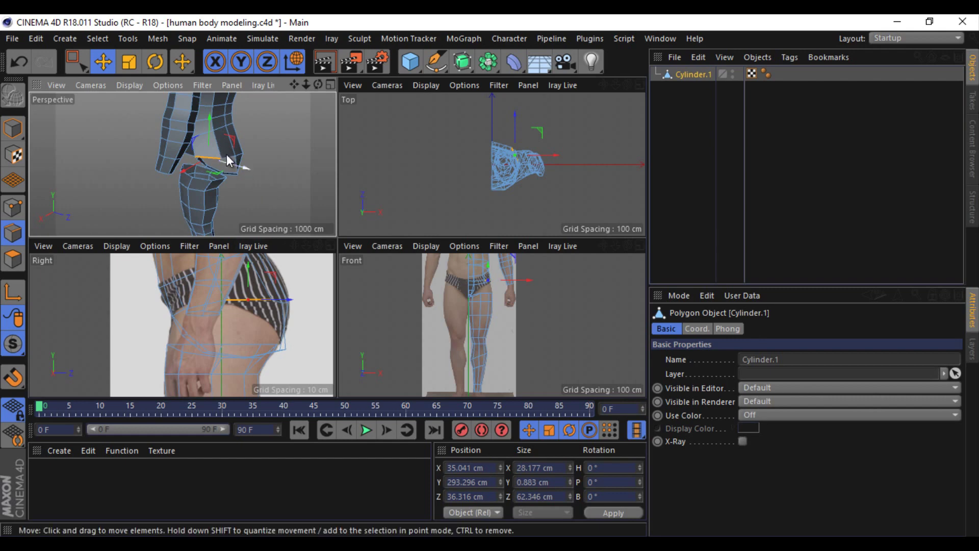
pyautogui.doubleClick(280, 302)
pyautogui.moveTo(314, 303); pyautogui.dragTo(317, 302)
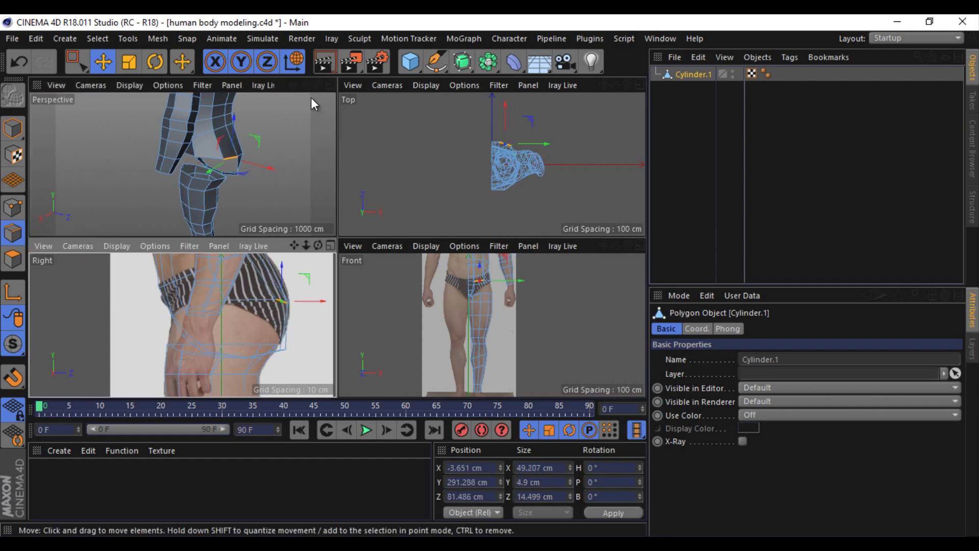
pyautogui.press('F1')
# Step: Move the leg's waist edge loop up toward the torso to close the gap
pyautogui.click(587, 108)
pyautogui.scroll(-3, 490, 281)
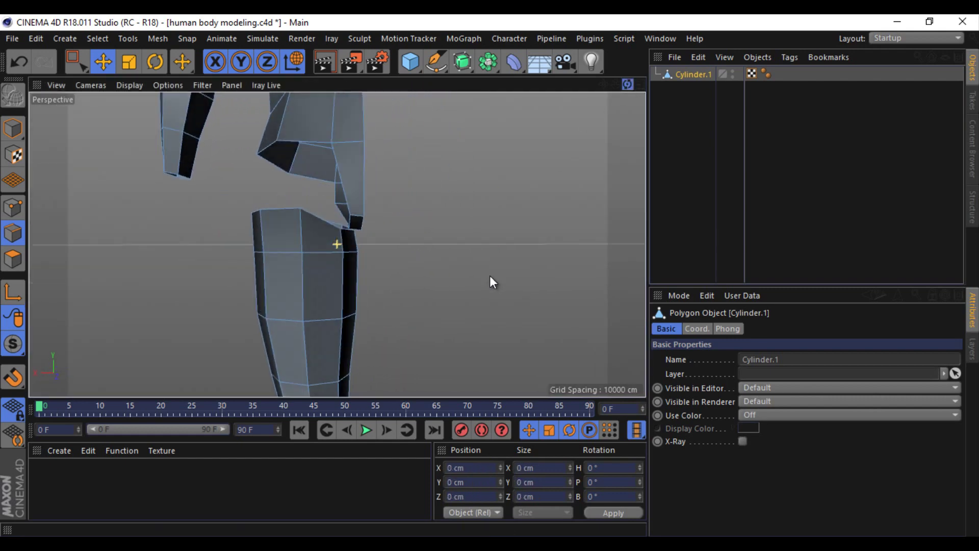
pyautogui.keyDown('alt'); pyautogui.moveTo(490, 280); pyautogui.dragTo(365, 199); pyautogui.keyUp('alt')
pyautogui.moveTo(627, 85); pyautogui.dragTo(490, 280)
pyautogui.scroll(2, 286, 234)
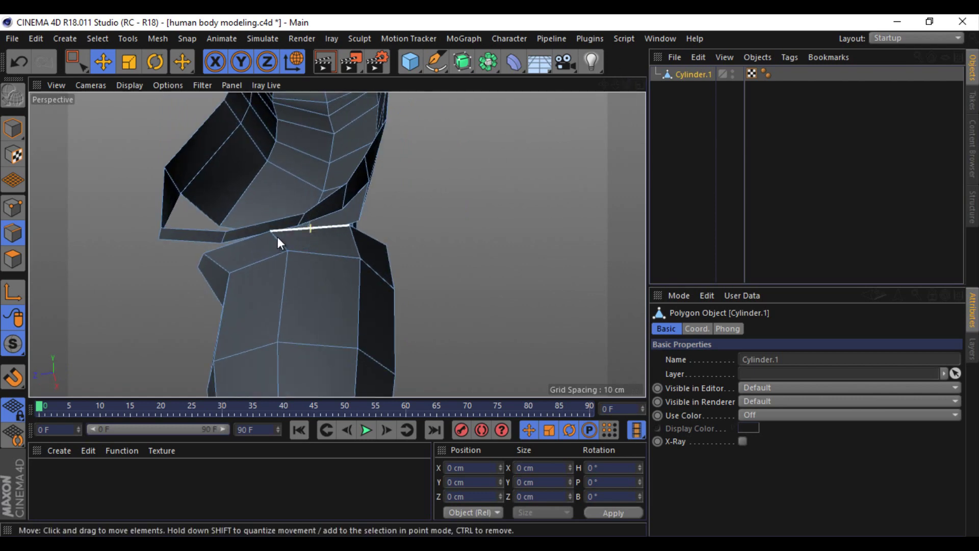
pyautogui.doubleClick(225, 236)
pyautogui.moveTo(301, 221); pyautogui.dragTo(224, 237)
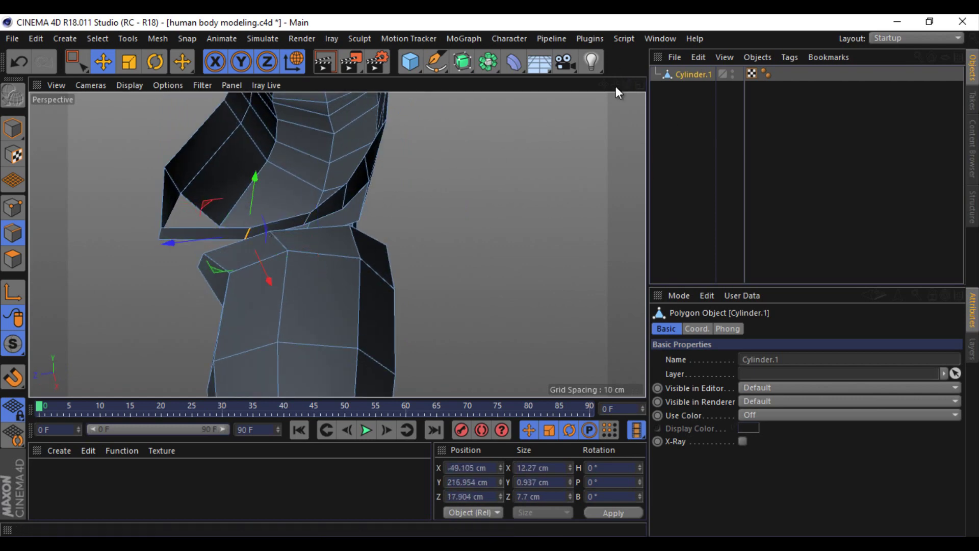
pyautogui.moveTo(616, 85); pyautogui.dragTo(489, 277)
# Step: Weld the two selected waist points into a single point
pyautogui.press('m')
pyautogui.press('b')
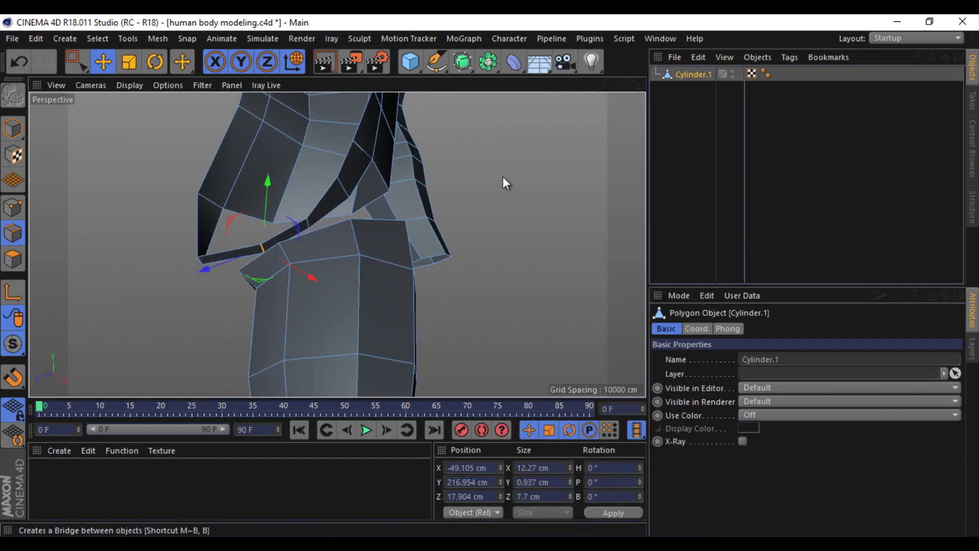
pyautogui.moveTo(262, 243); pyautogui.dragTo(334, 252)
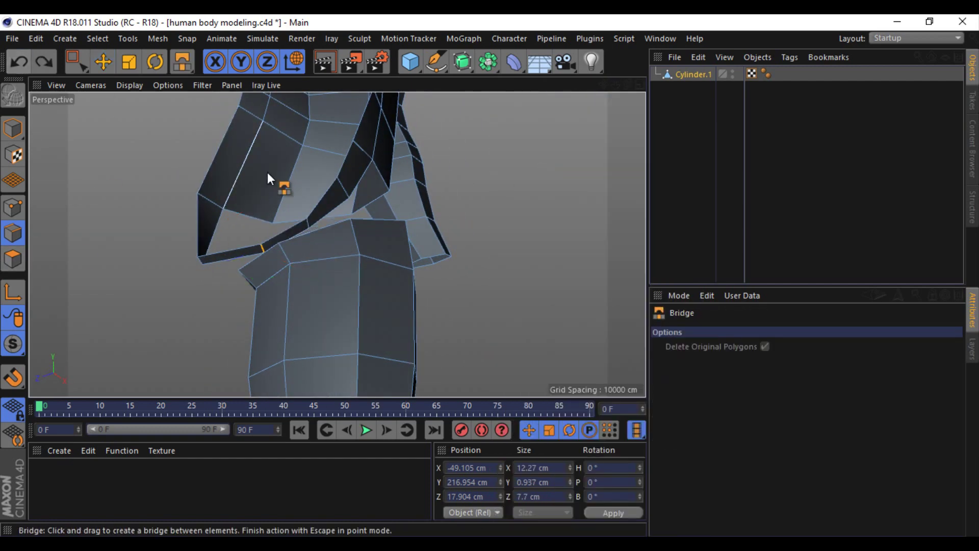
pyautogui.moveTo(461, 143)
pyautogui.keyDown('alt'); pyautogui.mouseDown()
pyautogui.moveTo(494, 275)
pyautogui.moveTo(137, 106)
pyautogui.mouseUp(); pyautogui.keyUp('alt')
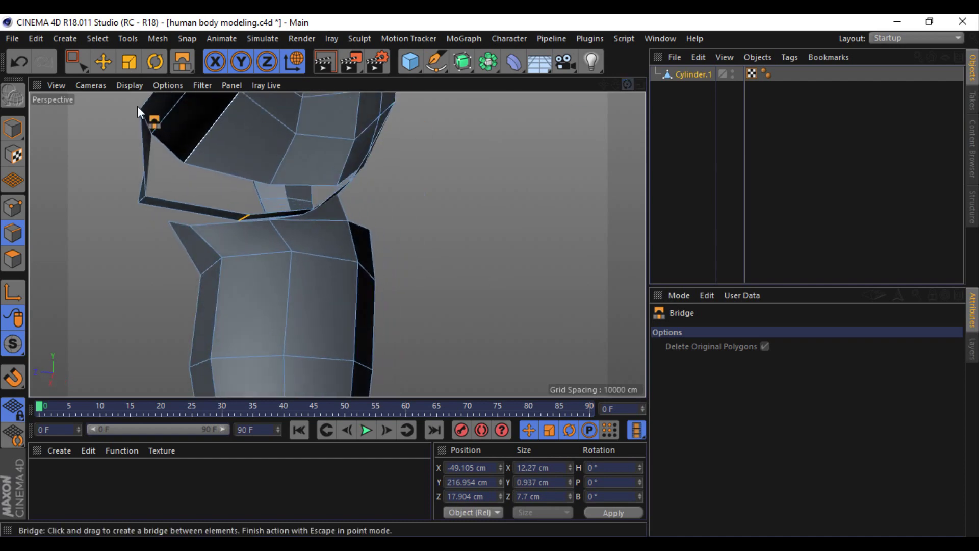
pyautogui.press('e')
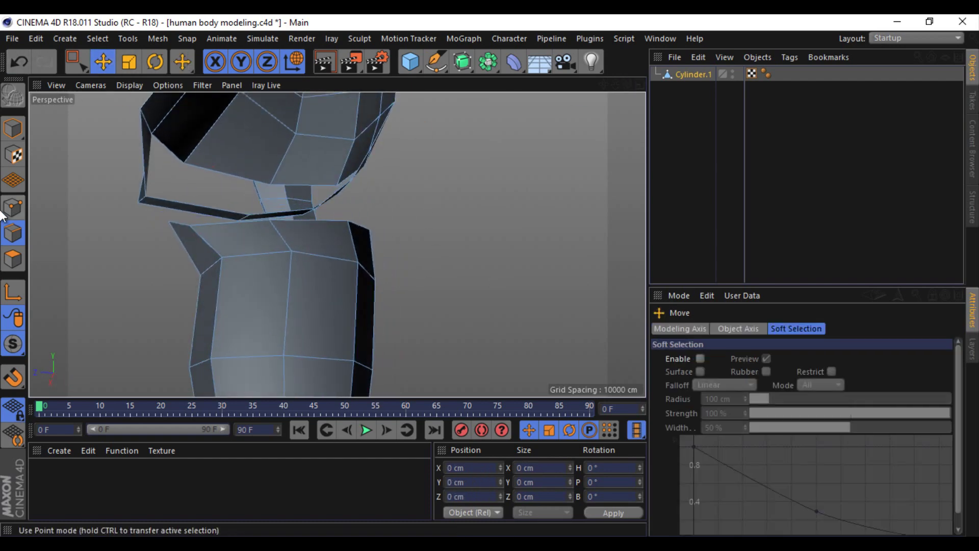
pyautogui.click(314, 210)
pyautogui.keyDown('shift'); pyautogui.click(249, 216); pyautogui.keyUp('shift')
pyautogui.rightClick(490, 327)
pyautogui.click(475, 285)
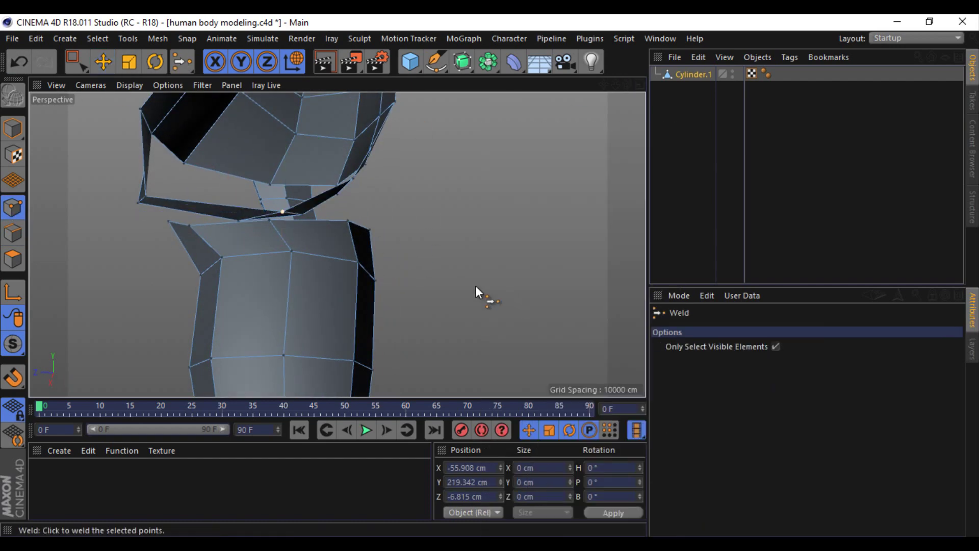
pyautogui.moveTo(258, 220); pyautogui.dragTo(237, 224)
pyautogui.rightClick(475, 357)
pyautogui.click(97, 70)
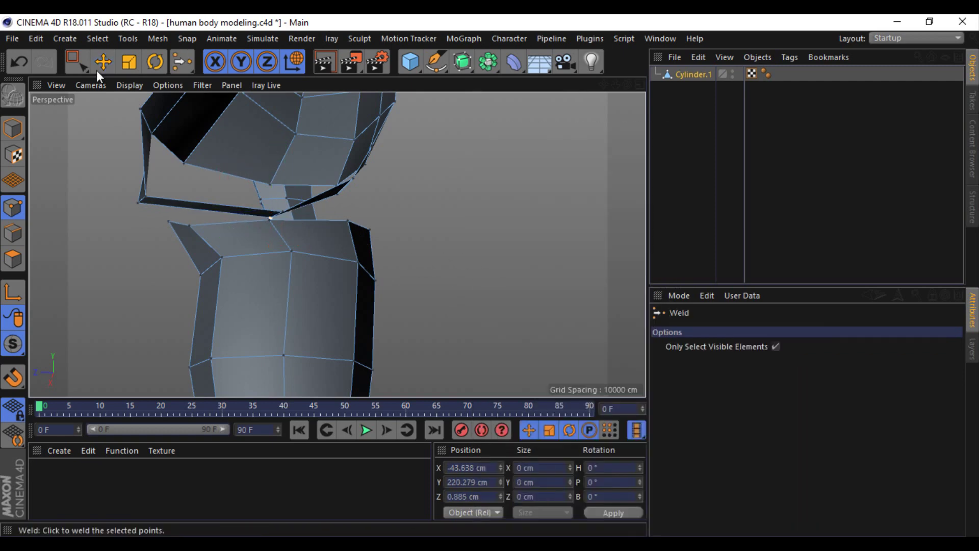
# Step: Select the waist edge and enlarge the side view over the thigh photo
pyautogui.rightClick(432, 220)
pyautogui.click(469, 163)
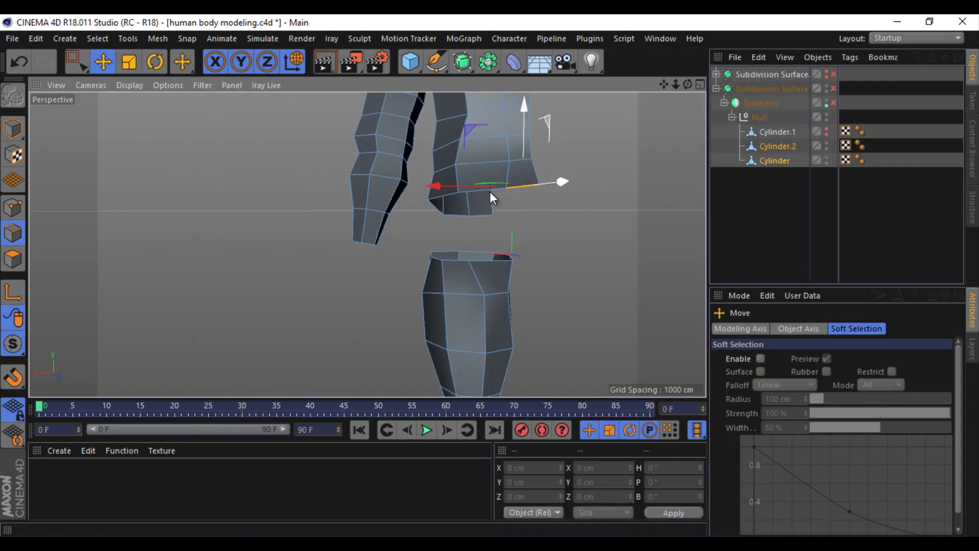
pyautogui.scroll(3, 561, 204)
pyautogui.click(470, 192)
pyautogui.middleClick(672, 106)
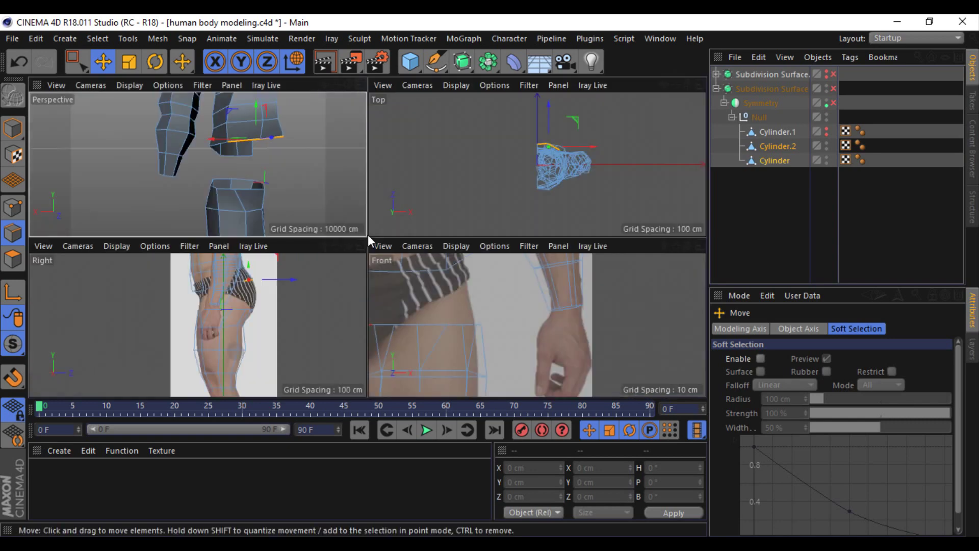
pyautogui.middleClick(368, 239)
pyautogui.scroll(3, 490, 231)
pyautogui.scroll(-2, 490, 280)
# Step: Move the waist edge down to match the thigh photo and shift the hip edge loop sideways
pyautogui.moveTo(490, 280); pyautogui.dragTo(628, 213)
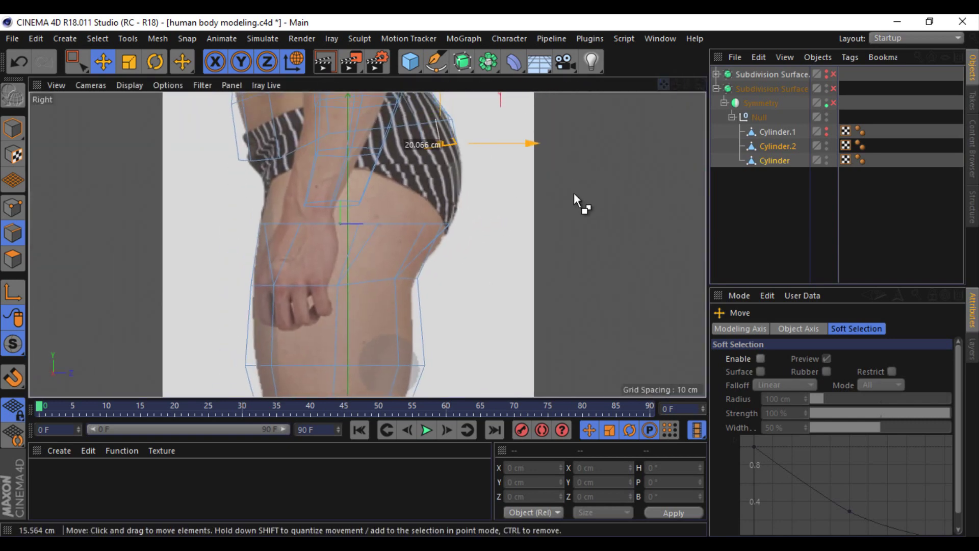
pyautogui.middleClick(627, 213)
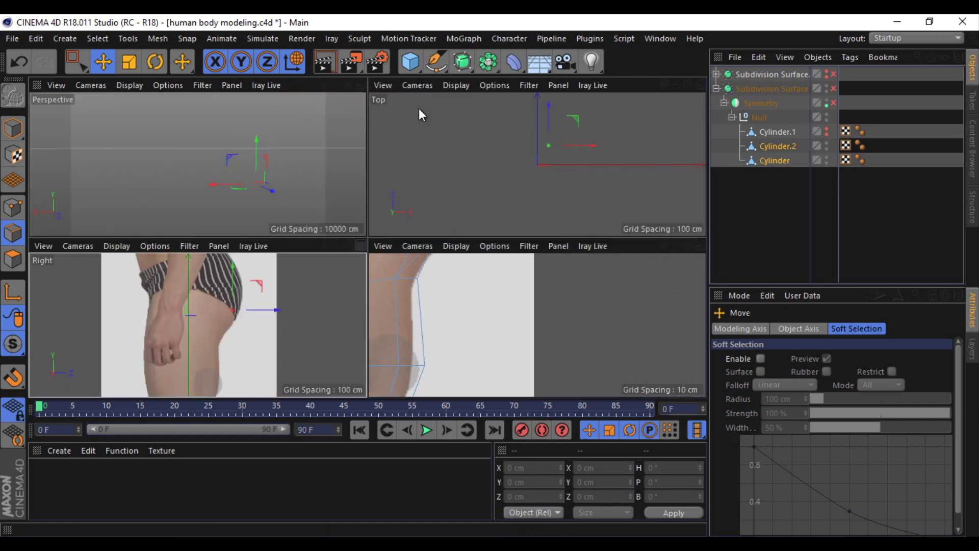
pyautogui.middleClick(357, 122)
pyautogui.scroll(4, 491, 274)
pyautogui.scroll(3, 588, 278)
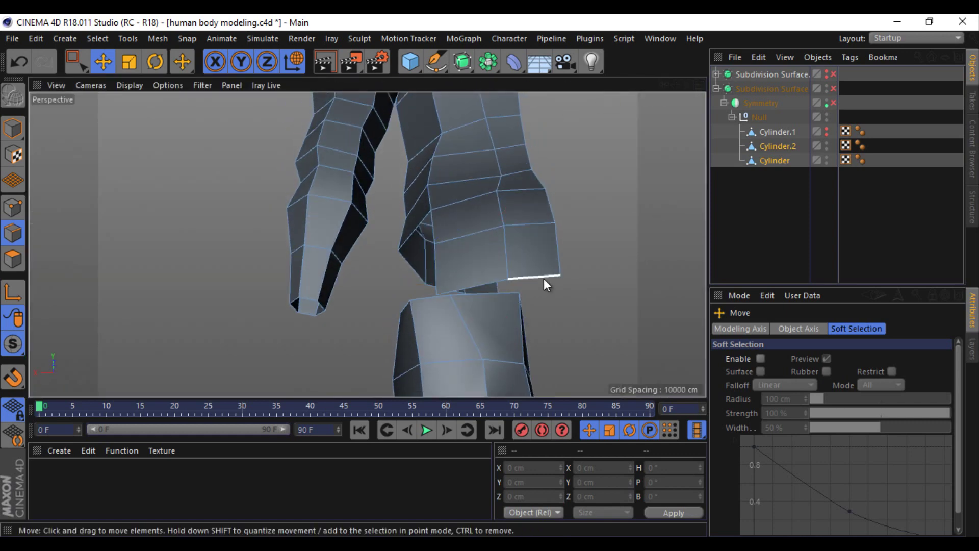
pyautogui.moveTo(688, 86)
pyautogui.mouseDown()
pyautogui.moveTo(491, 275)
pyautogui.moveTo(162, 153)
pyautogui.mouseUp()
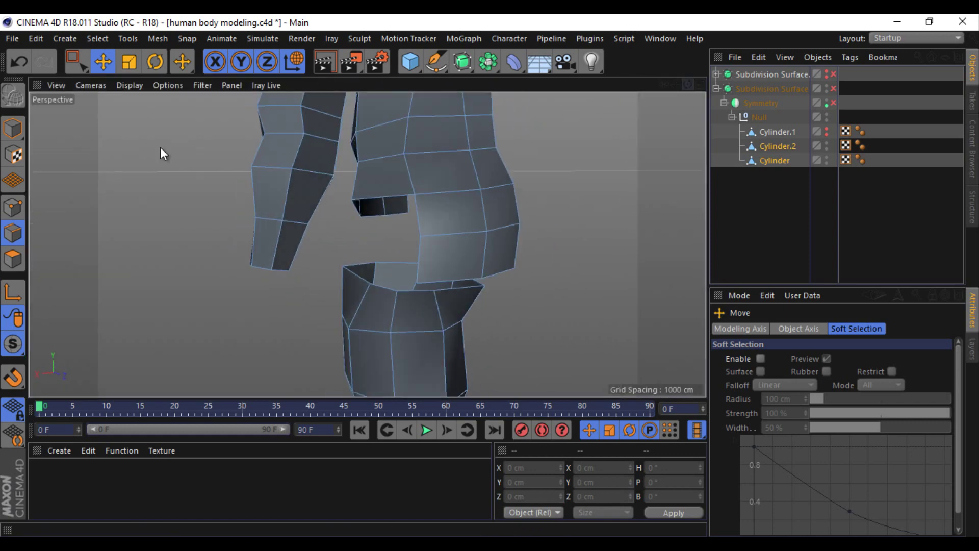
pyautogui.moveTo(421, 282)
pyautogui.mouseDown()
pyautogui.moveTo(382, 287)
pyautogui.moveTo(396, 286)
pyautogui.mouseUp()
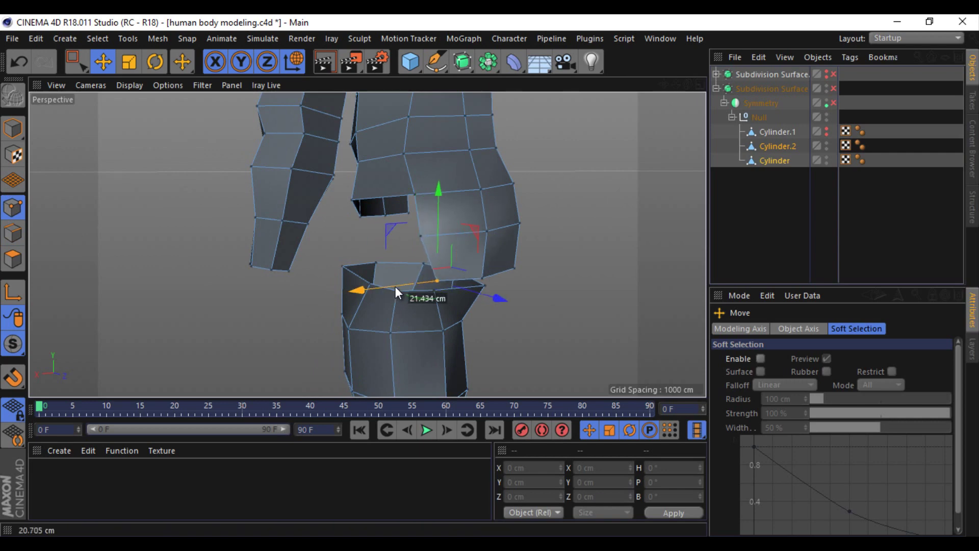
pyautogui.keyDown('alt'); pyautogui.moveTo(491, 276); pyautogui.dragTo(489, 276); pyautogui.keyUp('alt')
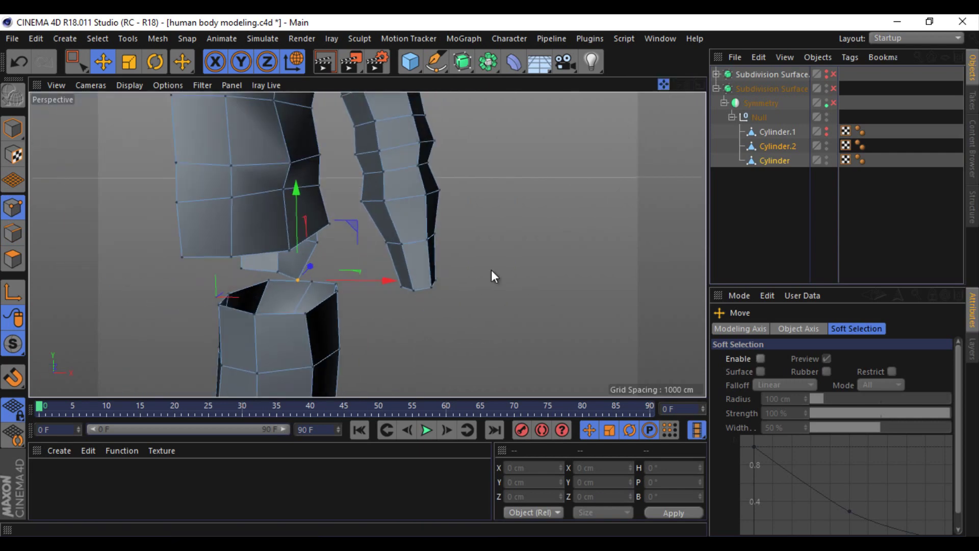
# Step: Bridge the torso edge down to the hip's top edge, replacing a misplaced bridge polygon
pyautogui.click(13, 233)
pyautogui.rightClick(186, 223)
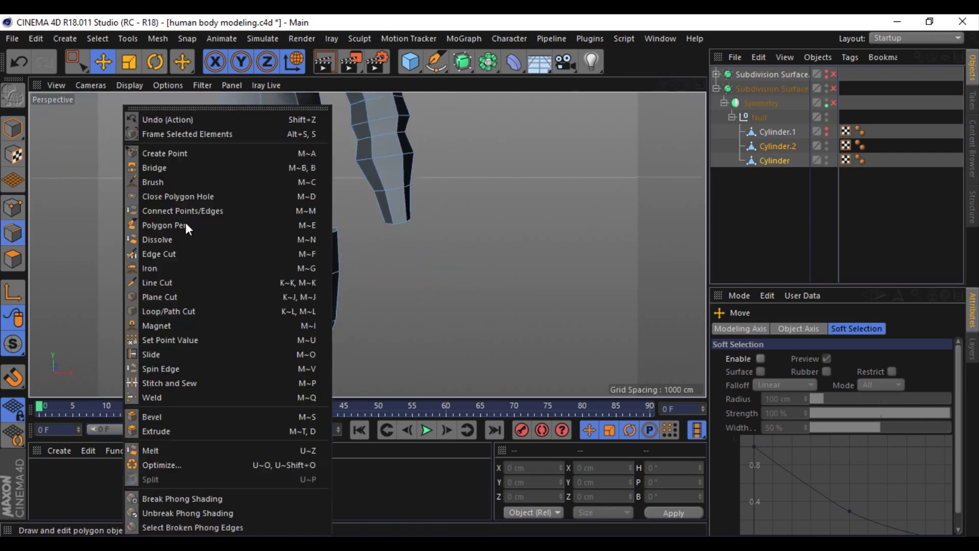
pyautogui.click(197, 174)
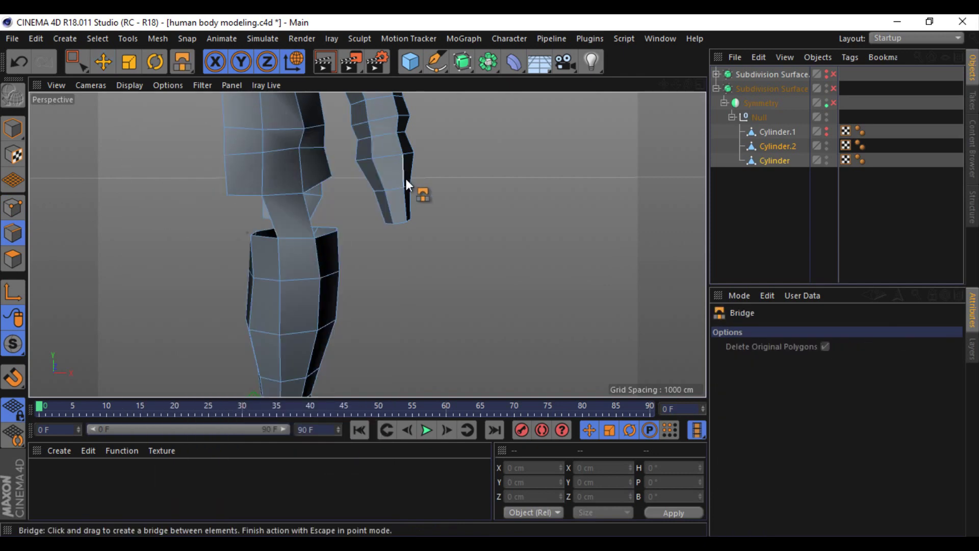
pyautogui.moveTo(692, 82); pyautogui.dragTo(286, 175)
pyautogui.hotkey('ctrl', 'z')
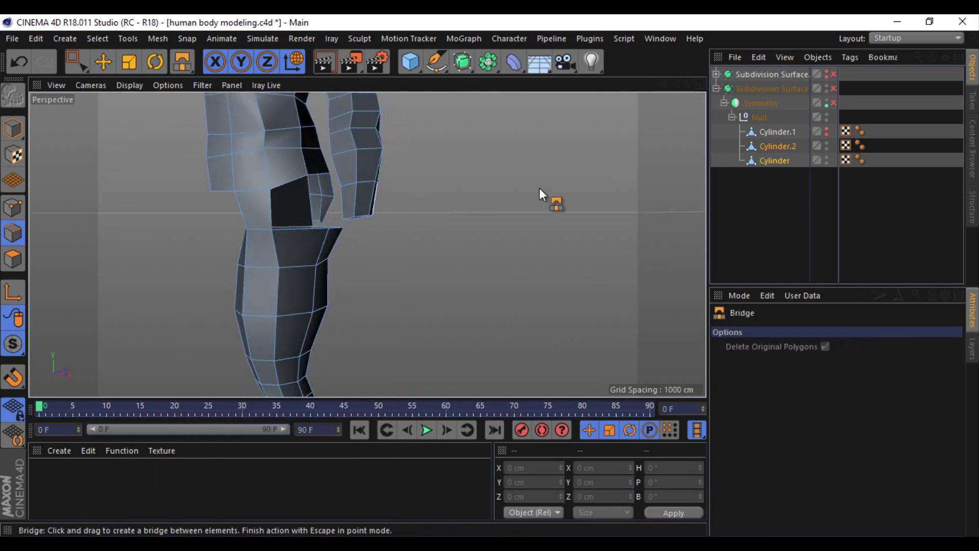
pyautogui.hotkey('ctrl', 'z')
pyautogui.moveTo(286, 182); pyautogui.dragTo(295, 238)
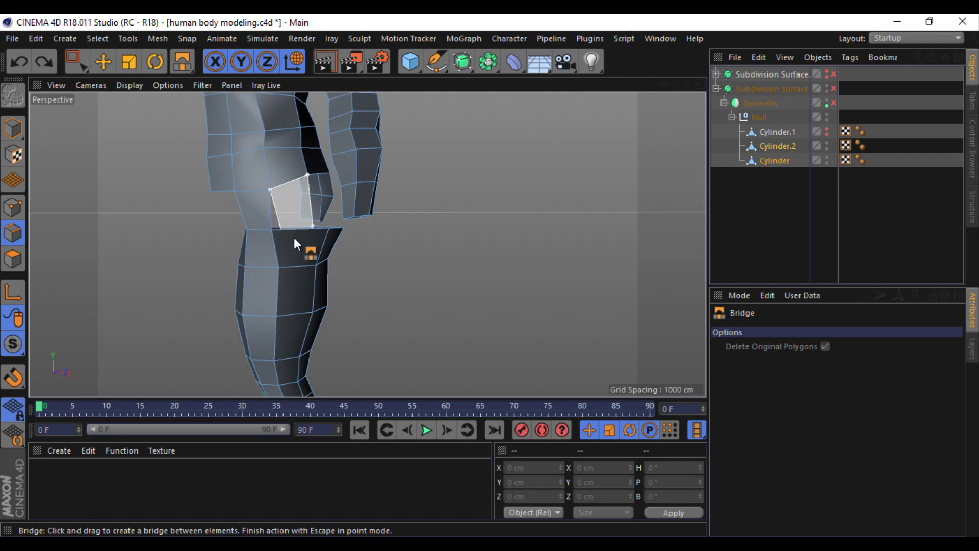
pyautogui.moveTo(688, 85); pyautogui.dragTo(493, 280)
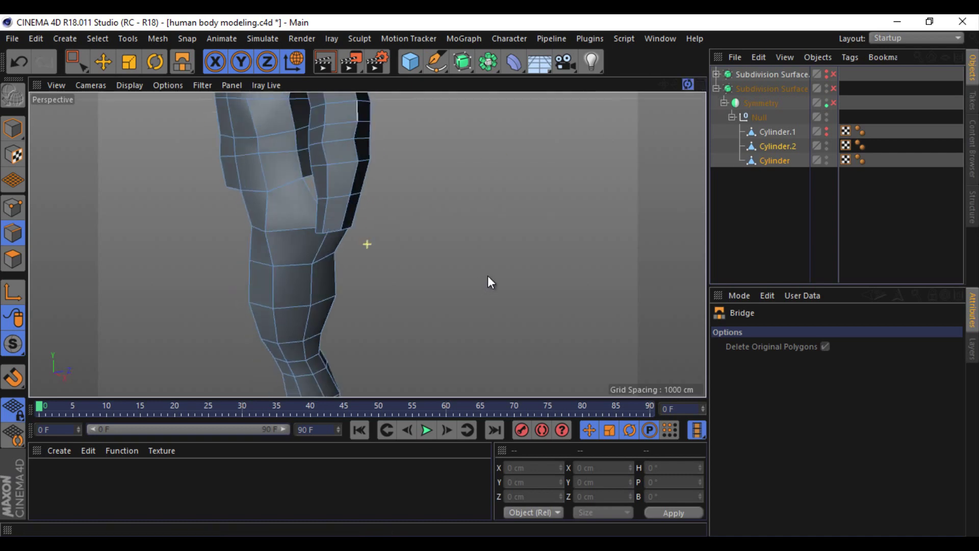
pyautogui.scroll(-3, 491, 276)
pyautogui.click(103, 61)
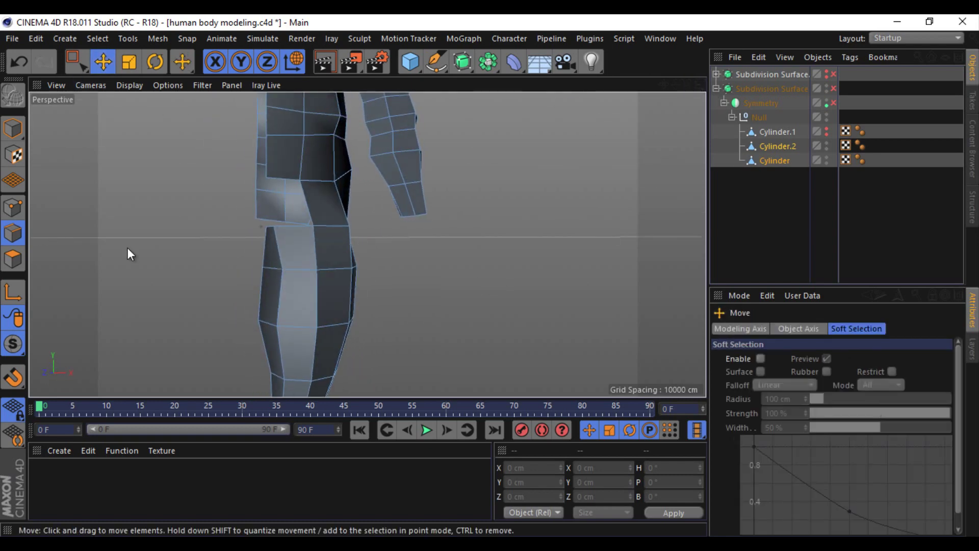
pyautogui.scroll(3, 243, 231)
pyautogui.click(406, 120)
# Step: Move the two cylinder parts into place at the hip
pyautogui.moveTo(675, 84); pyautogui.dragTo(487, 277)
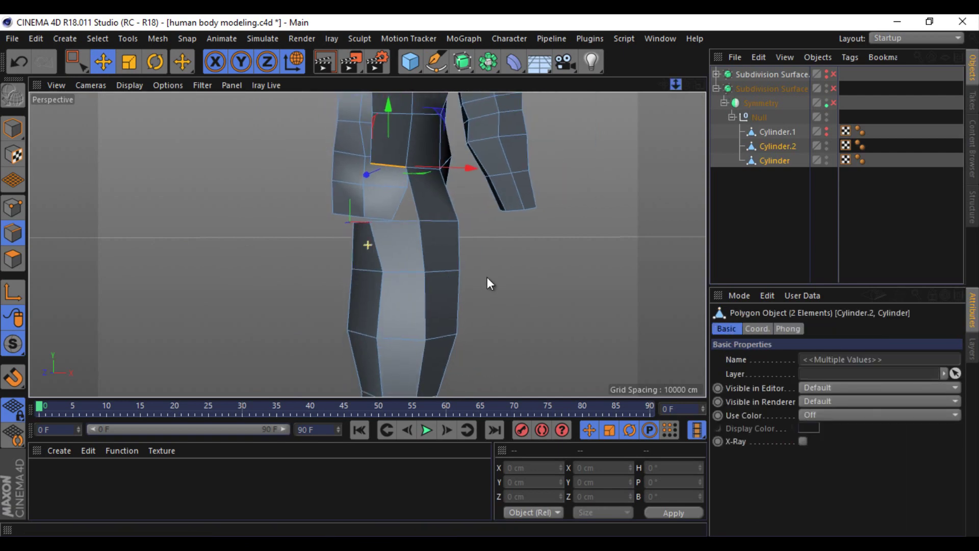
pyautogui.moveTo(690, 91); pyautogui.dragTo(491, 275)
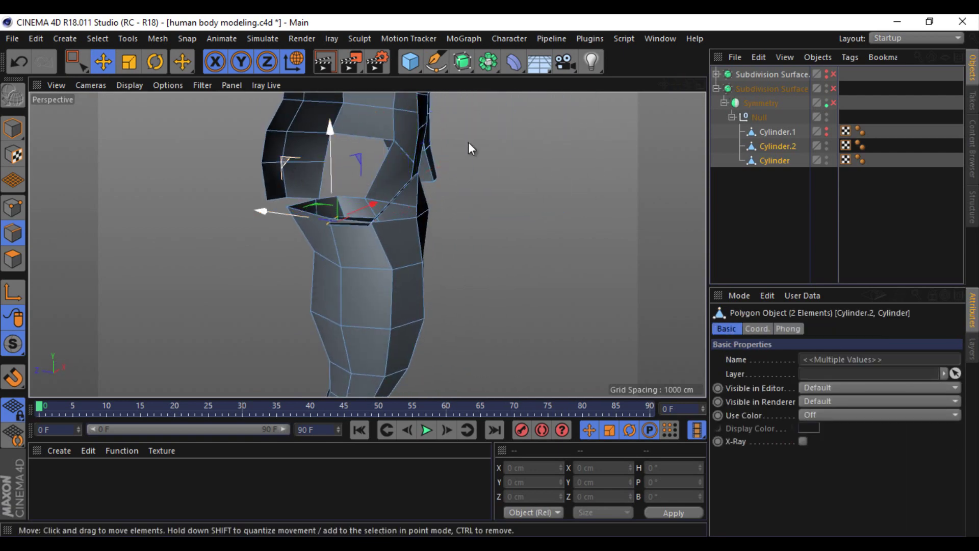
pyautogui.moveTo(688, 84)
pyautogui.mouseDown()
pyautogui.moveTo(496, 273)
pyautogui.moveTo(601, 150)
pyautogui.mouseUp()
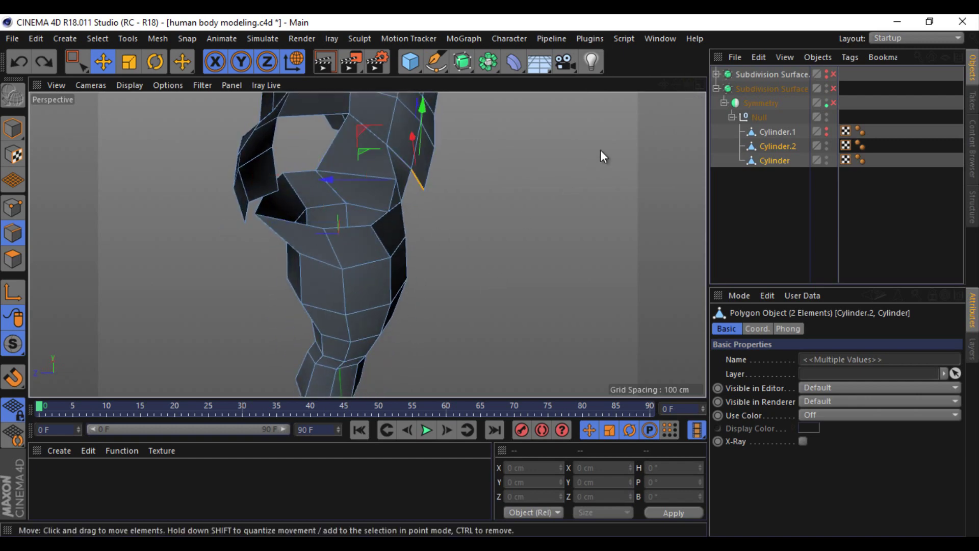
pyautogui.middleClick(565, 170)
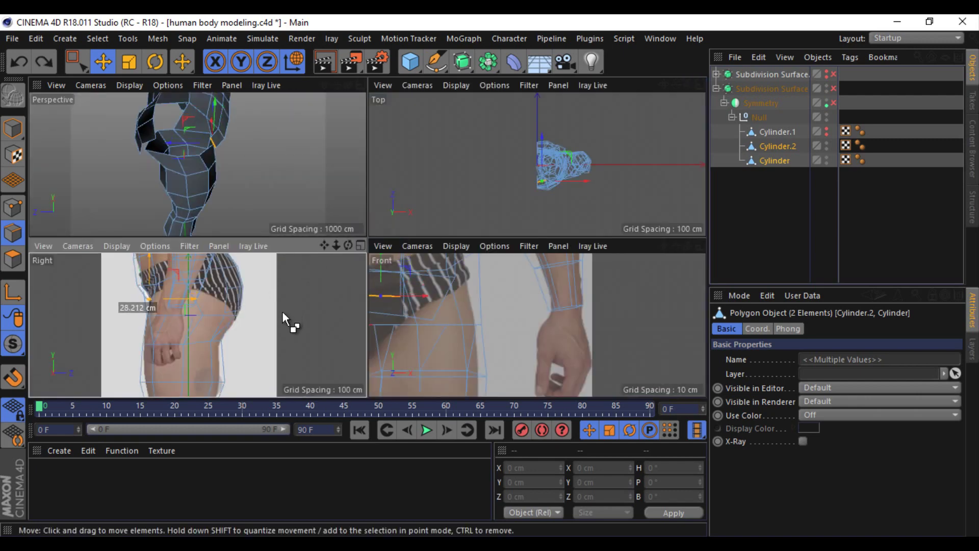
pyautogui.moveTo(280, 302); pyautogui.dragTo(334, 307)
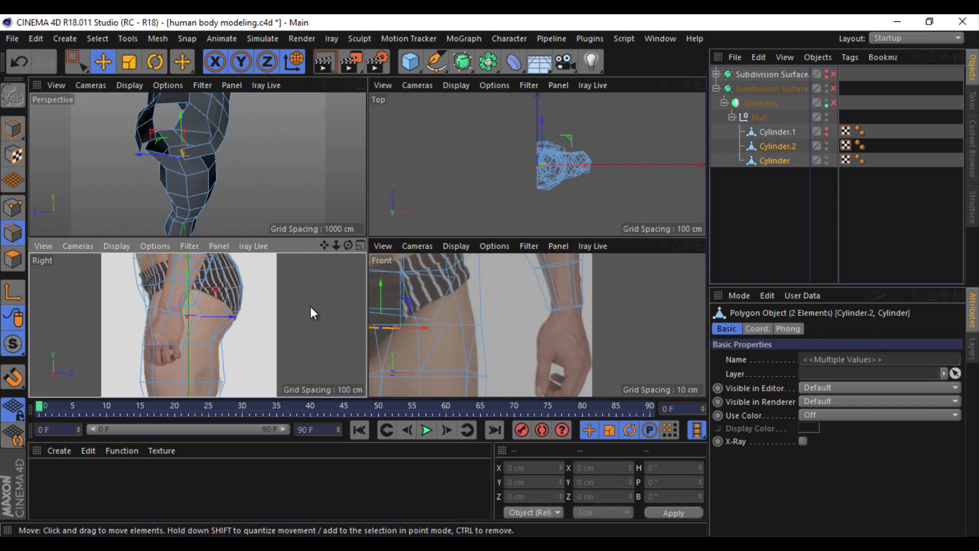
pyautogui.middleClick(347, 91)
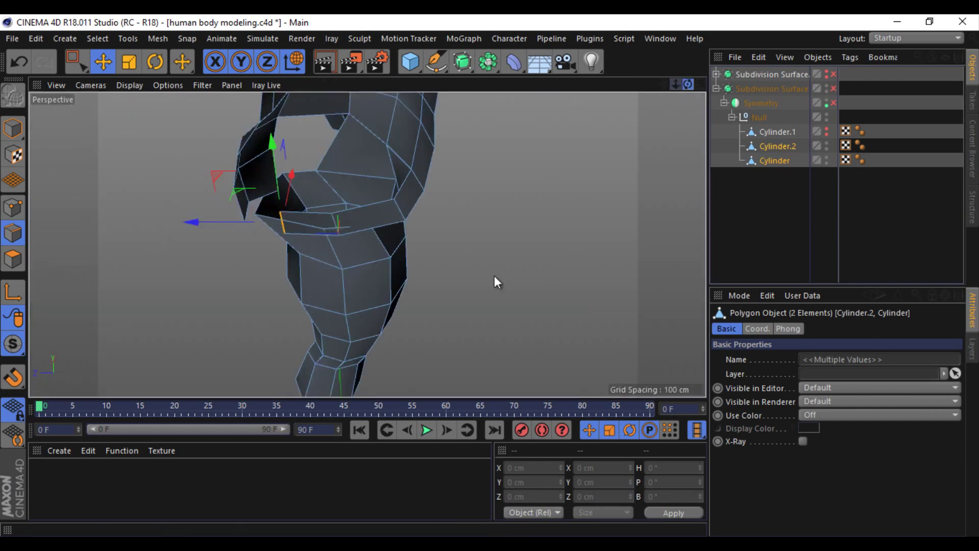
pyautogui.scroll(2, 493, 276)
pyautogui.keyDown('alt'); pyautogui.moveTo(493, 281); pyautogui.dragTo(498, 246); pyautogui.keyUp('alt')
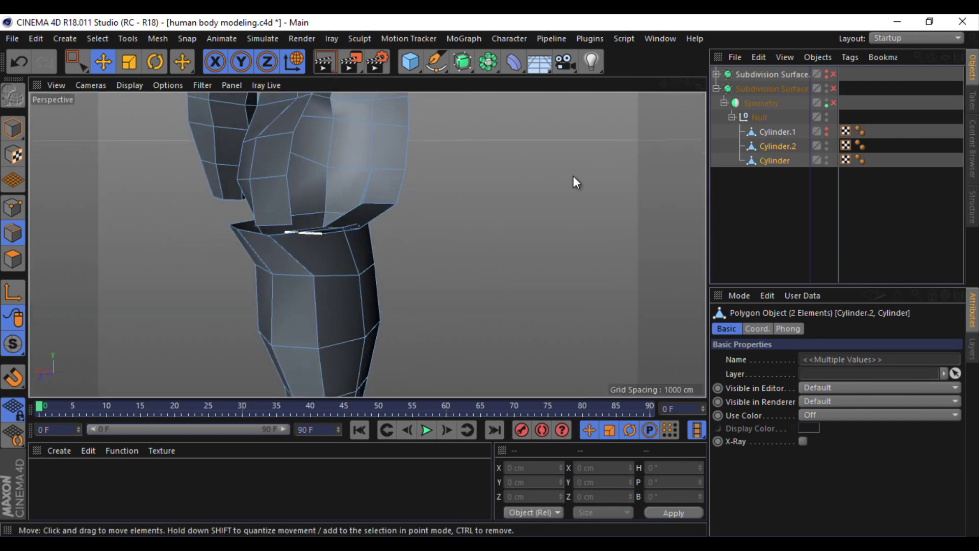
pyautogui.scroll(3, 490, 278)
pyautogui.keyDown('alt'); pyautogui.moveTo(485, 280); pyautogui.dragTo(459, 255); pyautogui.keyUp('alt')
# Step: Merge Cylinder.2 and the leg Cylinder into Cylinder.3 via Connect Objects + Delete, then reposition a point near the join
pyautogui.click(13, 207)
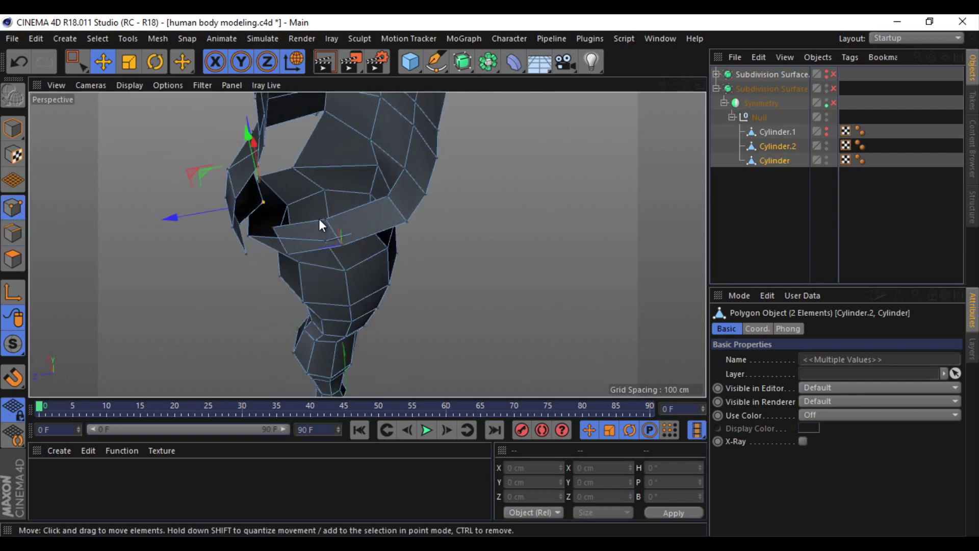
pyautogui.scroll(3, 318, 192)
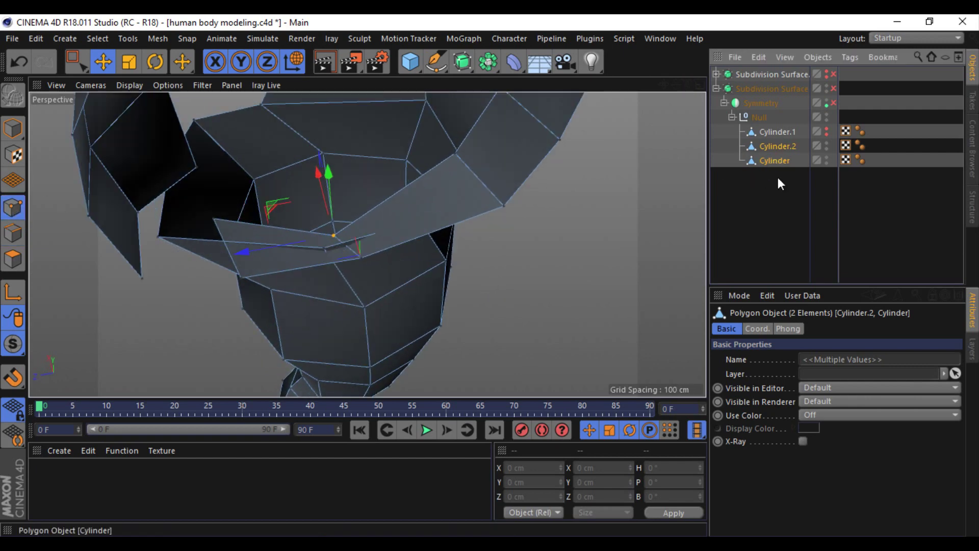
pyautogui.rightClick(775, 155)
pyautogui.click(763, 411)
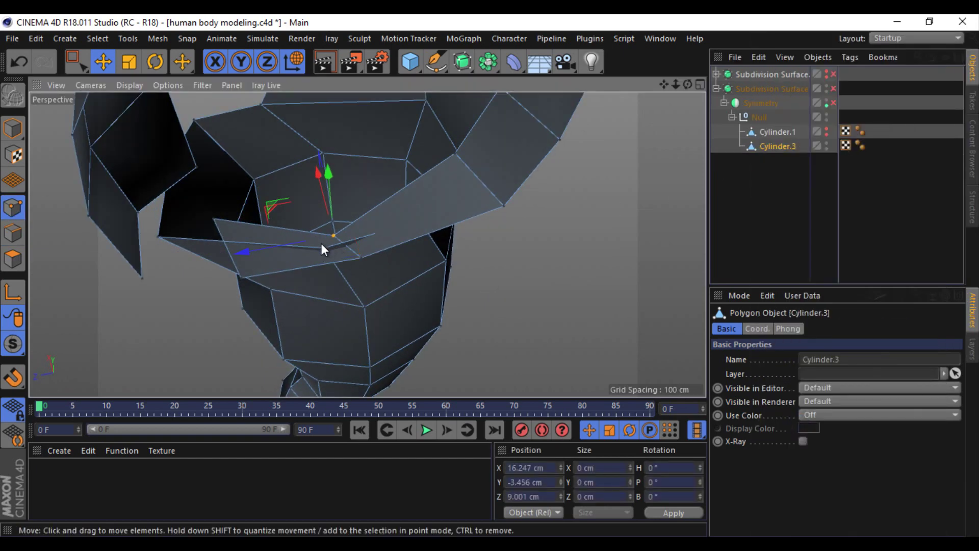
pyautogui.press('space')
pyautogui.click(103, 61)
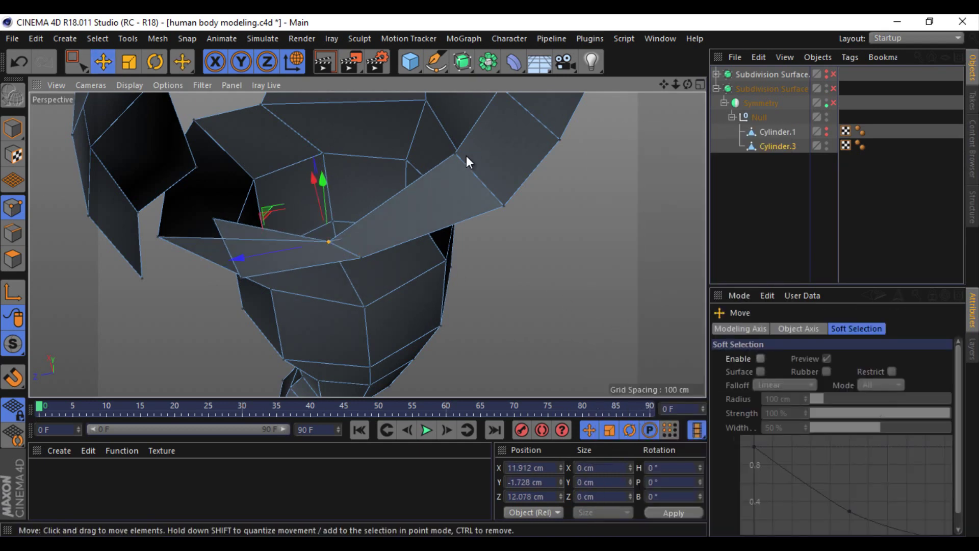
pyautogui.click(455, 153)
pyautogui.moveTo(671, 84); pyautogui.dragTo(490, 275)
# Step: Weld the selected hip points into one with M~Q Weld
pyautogui.rightClick(297, 308)
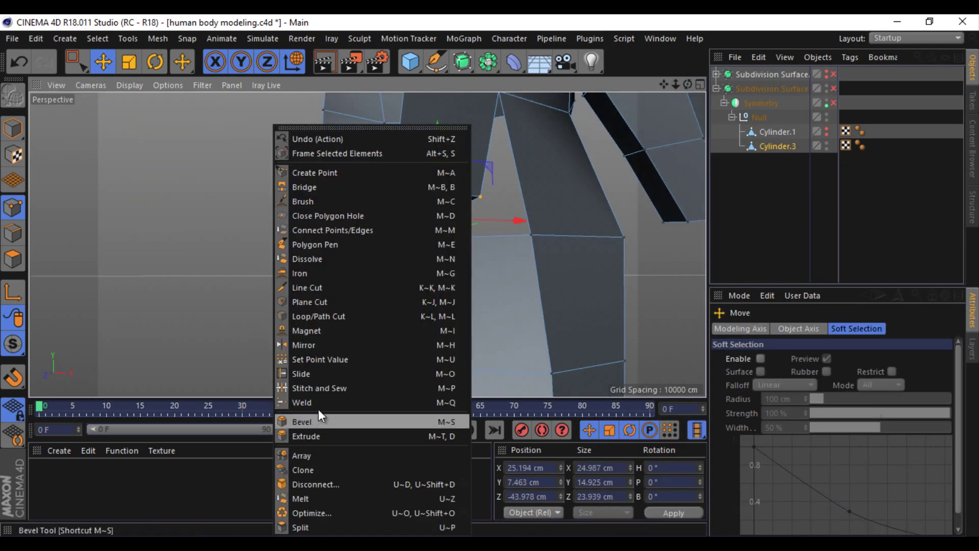
pyautogui.click(319, 403)
pyautogui.keyDown('alt'); pyautogui.moveTo(709, 105); pyautogui.dragTo(387, 253, button='middle'); pyautogui.keyUp('alt')
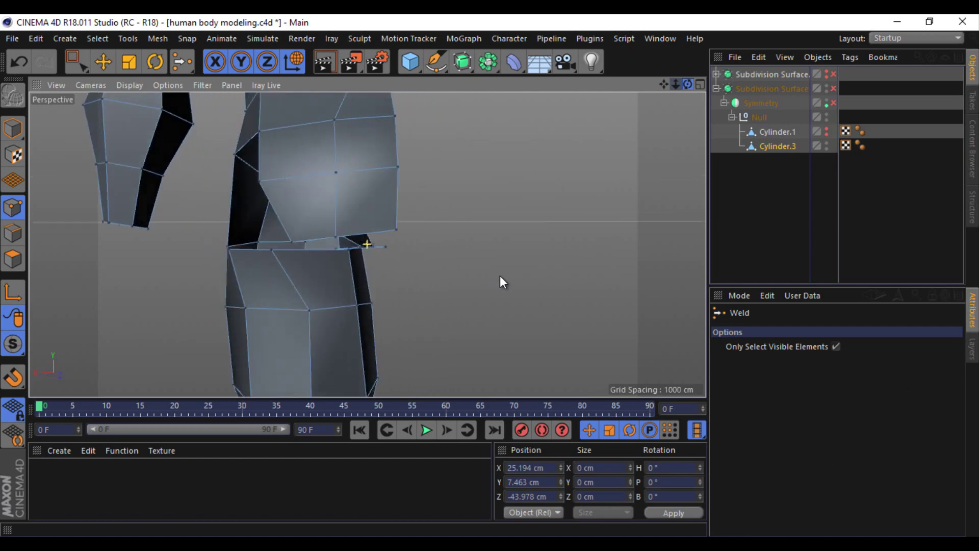
pyautogui.scroll(3, 387, 253)
pyautogui.click(103, 62)
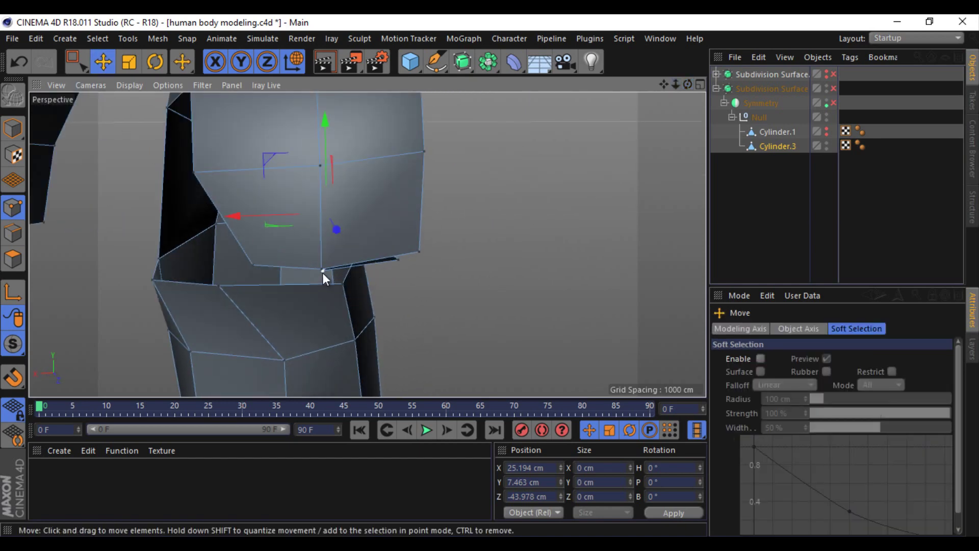
pyautogui.keyDown('alt'); pyautogui.moveTo(684, 122); pyautogui.dragTo(485, 276, button='middle'); pyautogui.keyUp('alt')
pyautogui.rightClick(498, 122)
pyautogui.click(530, 388)
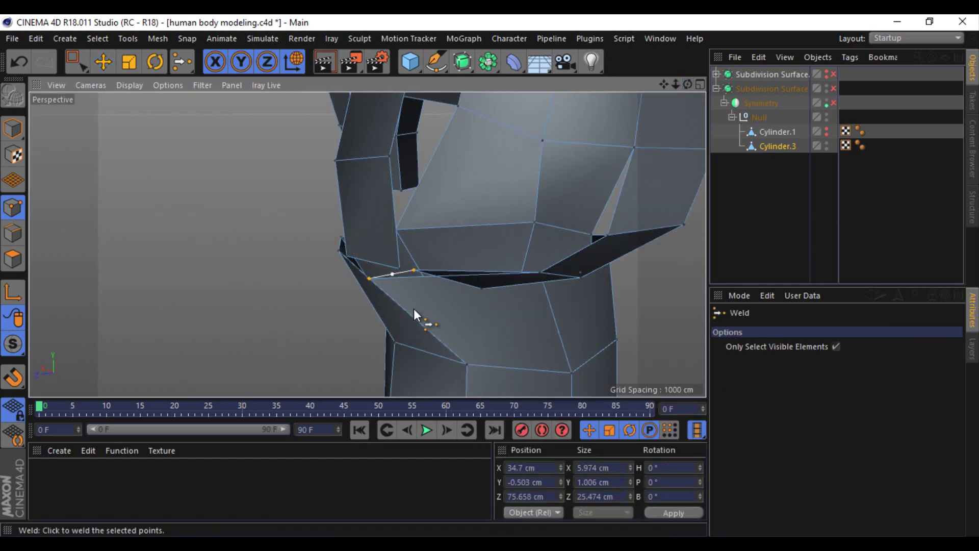
pyautogui.click(360, 283)
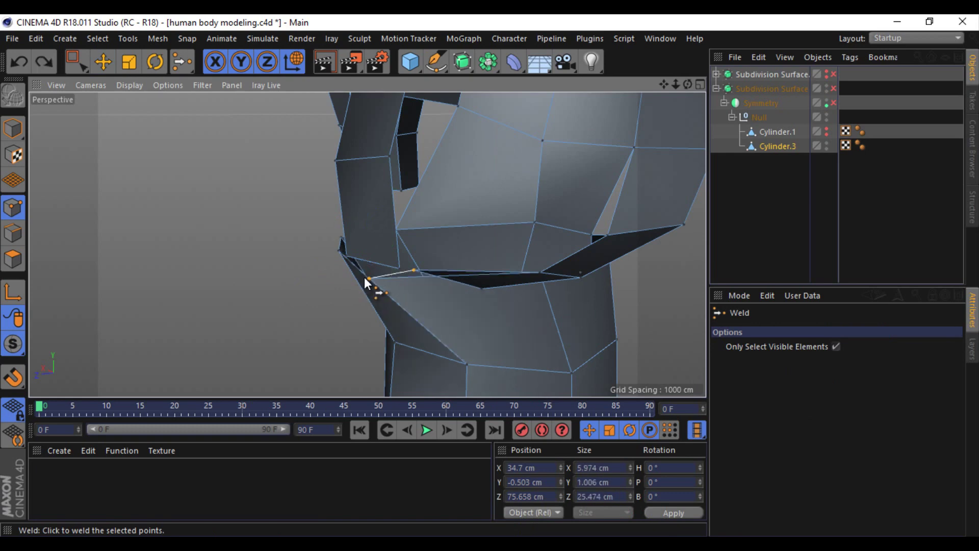
pyautogui.click(103, 62)
# Step: Pull a hip point forward along Z and Stitch and Sew a quad across the crotch gap
pyautogui.keyDown('alt'); pyautogui.moveTo(663, 168); pyautogui.dragTo(584, 197); pyautogui.keyUp('alt')
pyautogui.moveTo(418, 258); pyautogui.dragTo(380, 312)
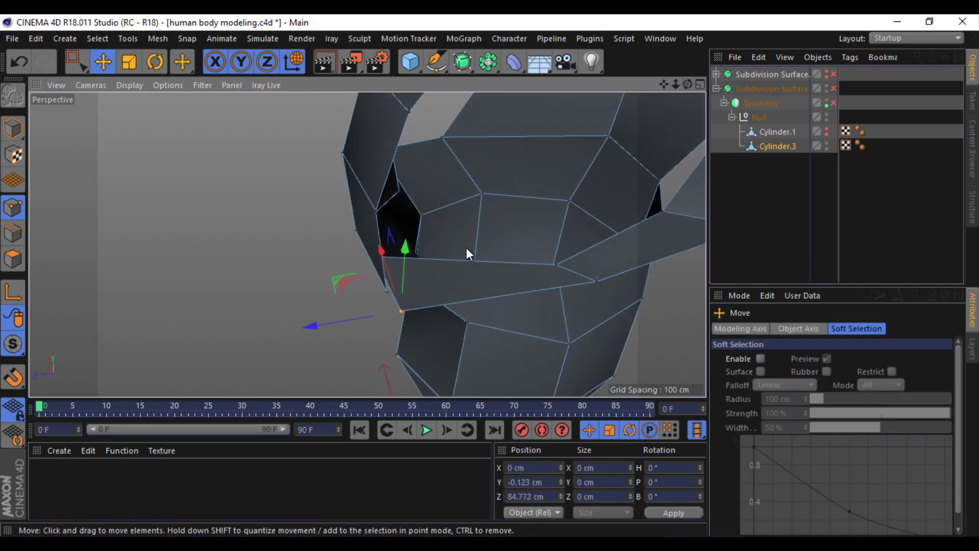
pyautogui.keyDown('alt'); pyautogui.moveTo(466, 247); pyautogui.dragTo(494, 273); pyautogui.keyUp('alt')
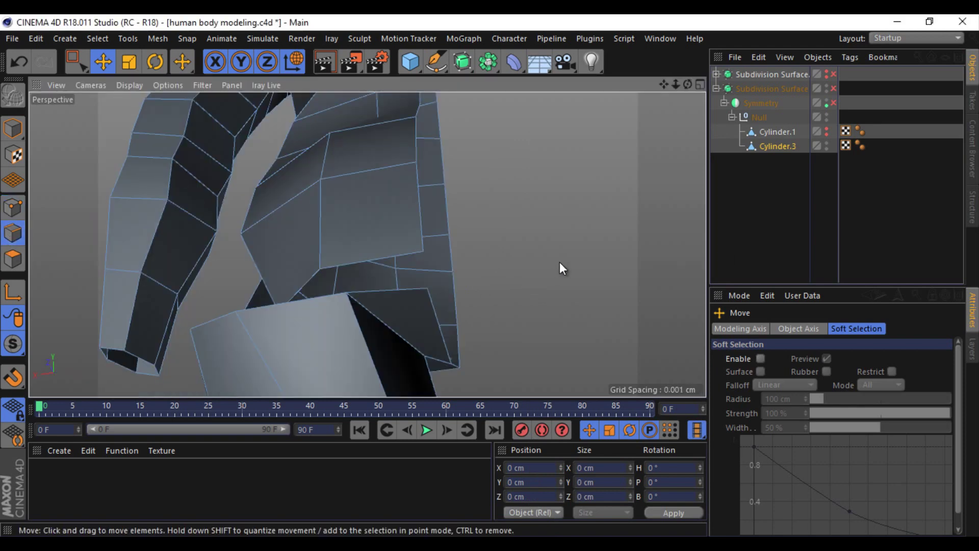
pyautogui.rightClick(559, 262)
pyautogui.click(622, 374)
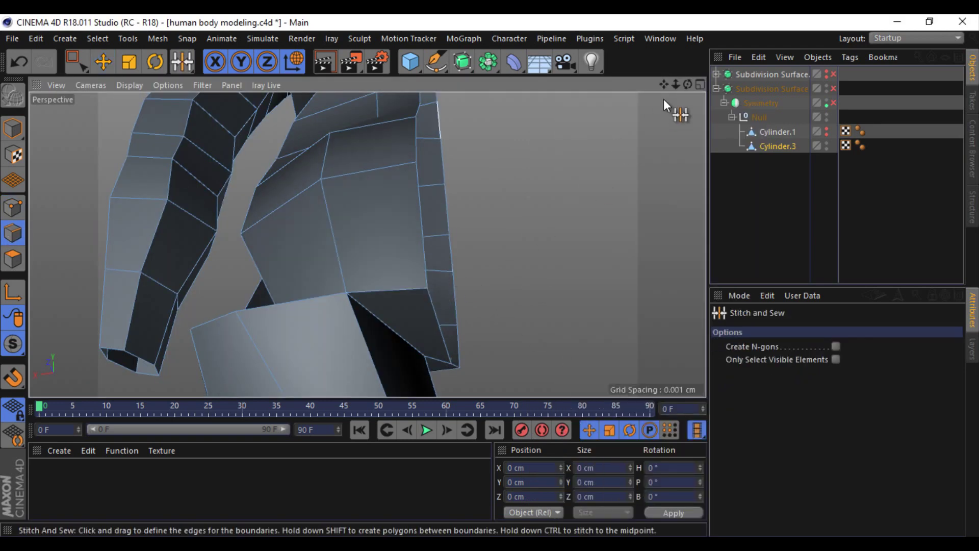
pyautogui.moveTo(687, 85); pyautogui.dragTo(490, 277)
pyautogui.scroll(-5, 491, 277)
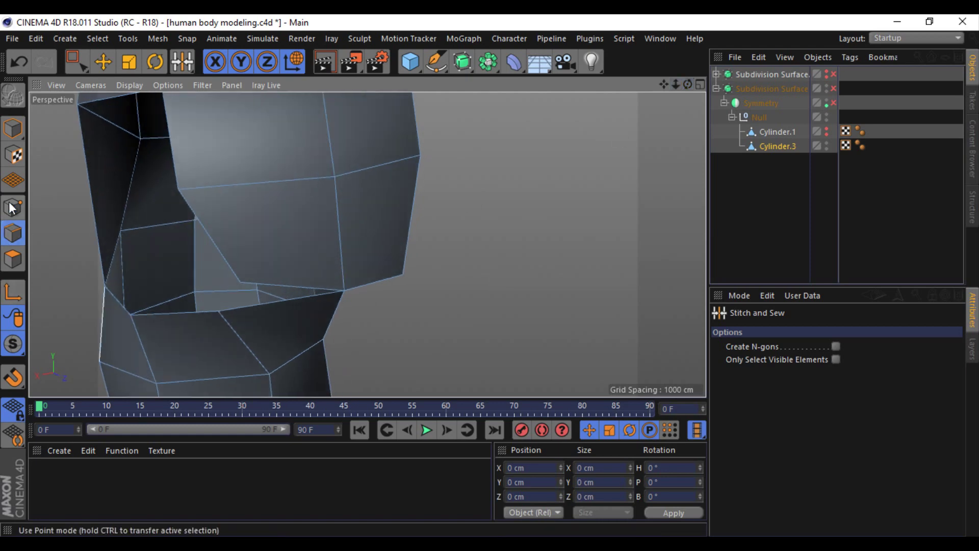
pyautogui.moveTo(688, 85); pyautogui.dragTo(491, 277)
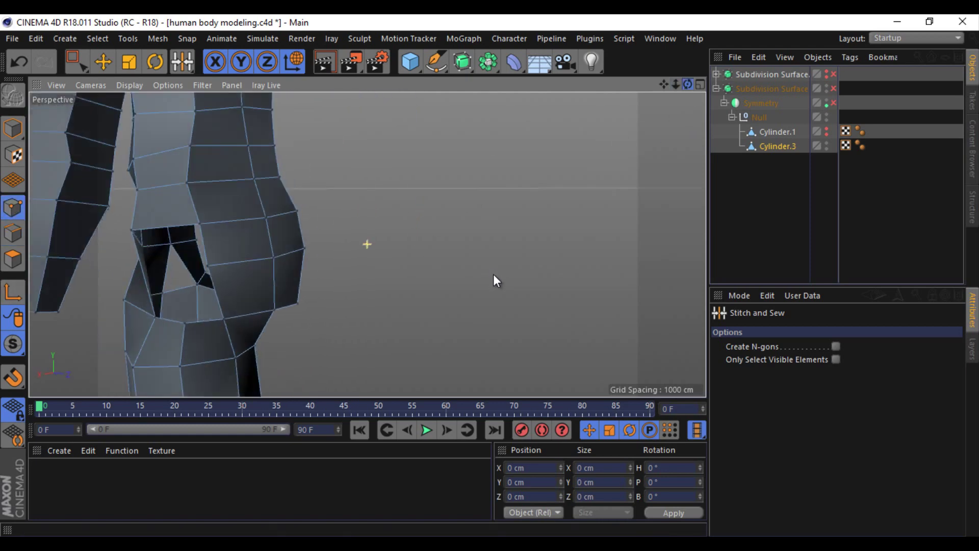
pyautogui.scroll(-3, 491, 277)
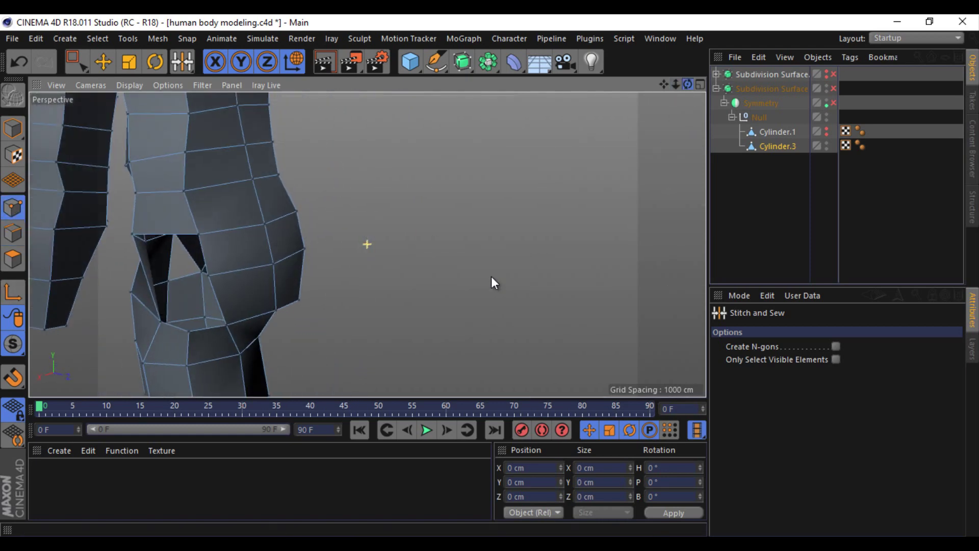
pyautogui.moveTo(687, 84); pyautogui.dragTo(489, 275)
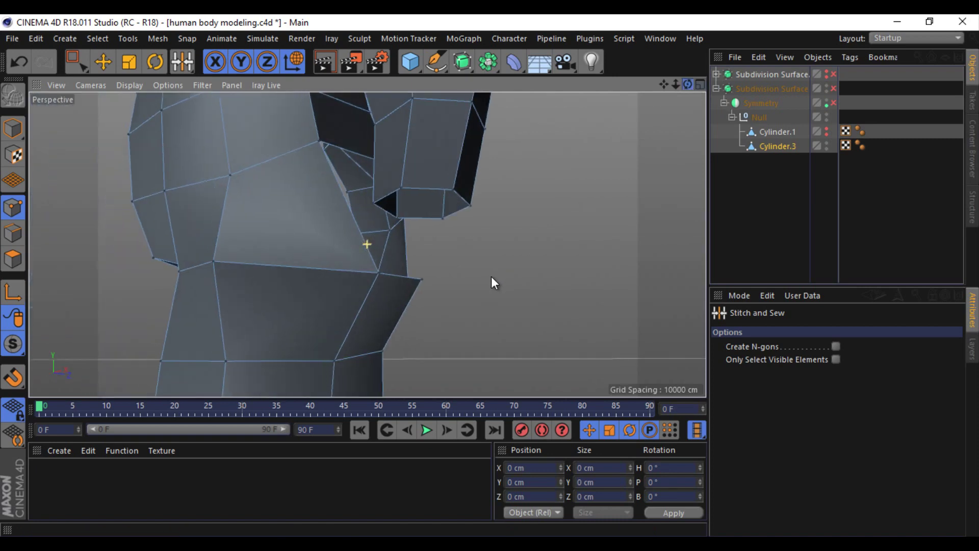
pyautogui.rightClick(489, 280)
# Step: Line-cut new edges across the torso near the hip
pyautogui.click(381, 287)
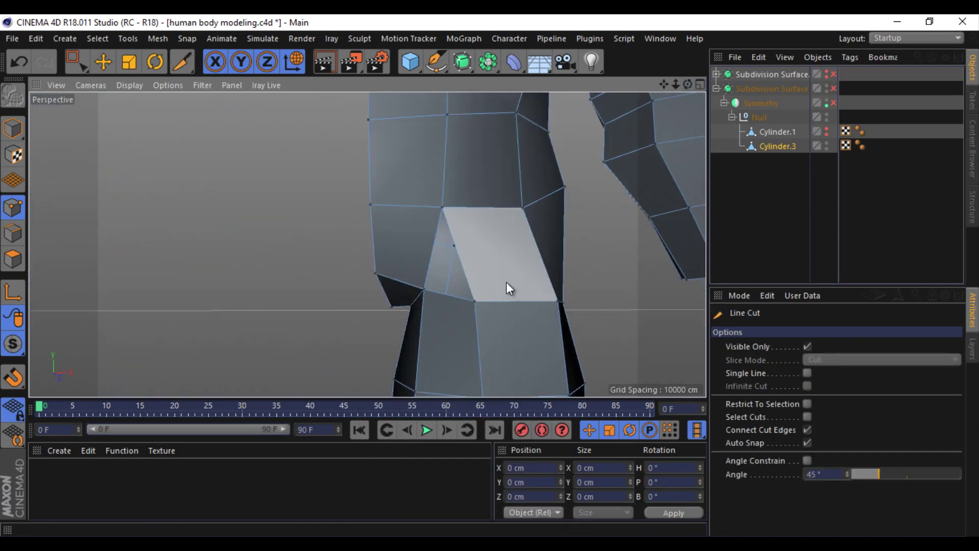
pyautogui.click(461, 258)
pyautogui.click(541, 256)
pyautogui.moveTo(688, 84); pyautogui.dragTo(489, 275)
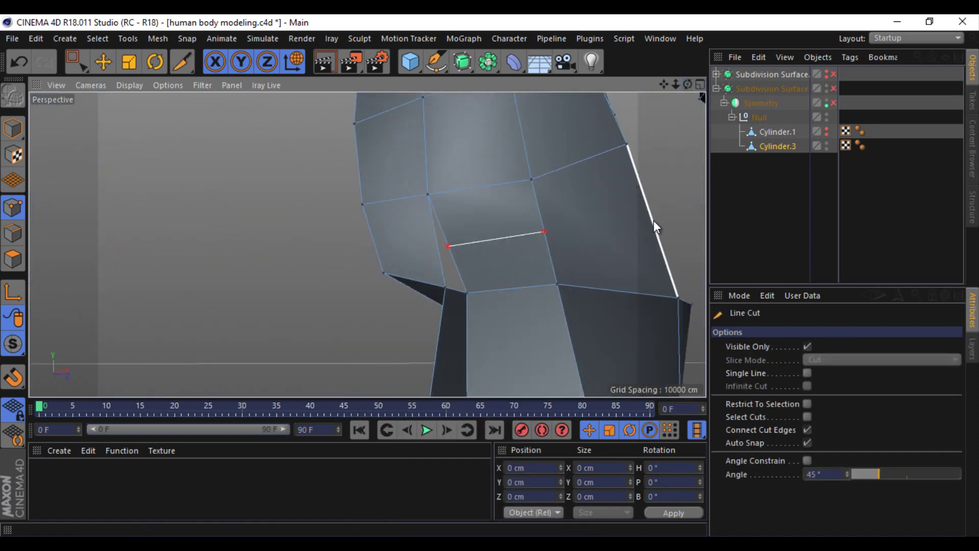
pyautogui.click(654, 219)
pyautogui.moveTo(676, 84)
pyautogui.mouseDown()
pyautogui.moveTo(488, 277)
pyautogui.moveTo(676, 86)
pyautogui.moveTo(634, 154)
pyautogui.mouseUp()
pyautogui.moveTo(663, 86)
pyautogui.mouseDown()
pyautogui.moveTo(491, 275)
pyautogui.moveTo(169, 197)
pyautogui.mouseUp()
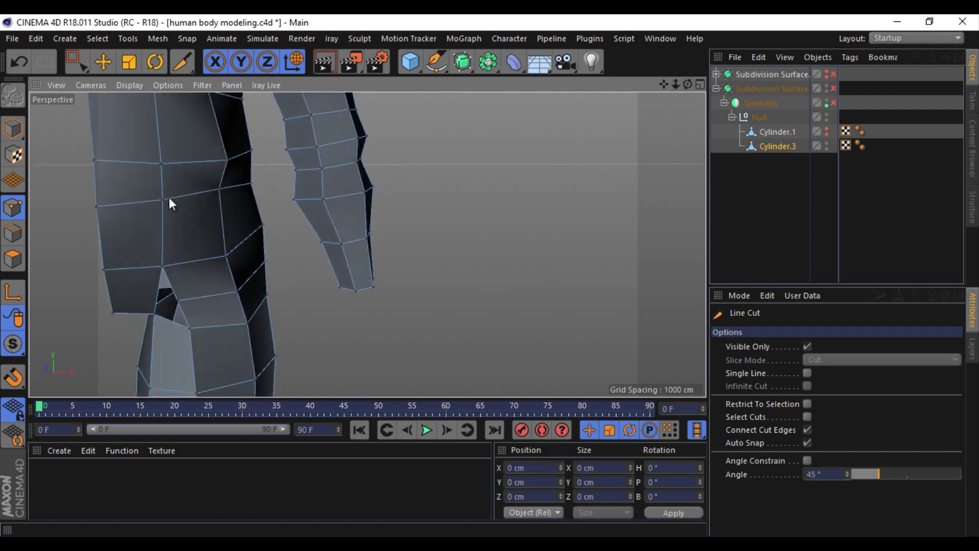
# Step: Bridge another inner-thigh polygon, slide a point 16% along an edge, and select a hip edge
pyautogui.press('e')
pyautogui.press('m')
pyautogui.press('b')
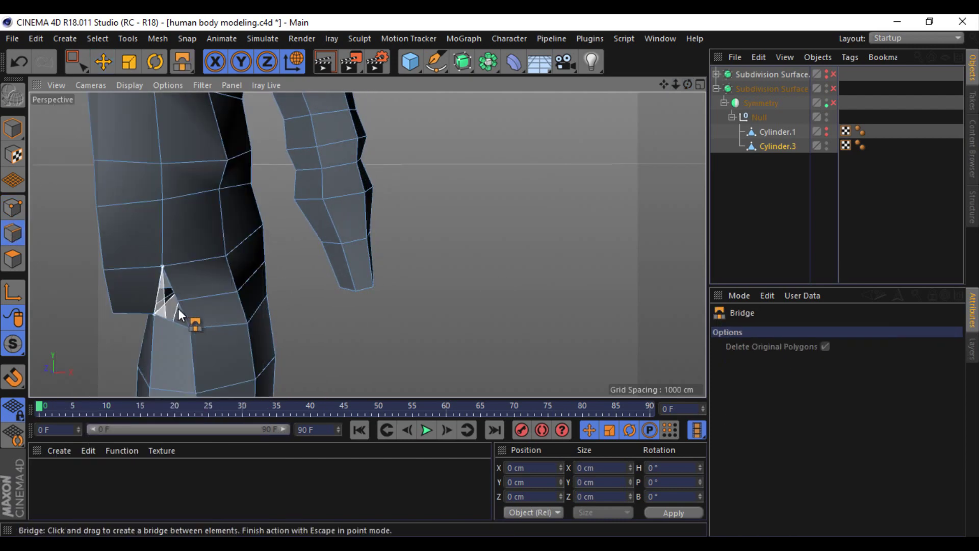
pyautogui.press('m')
pyautogui.click(102, 358)
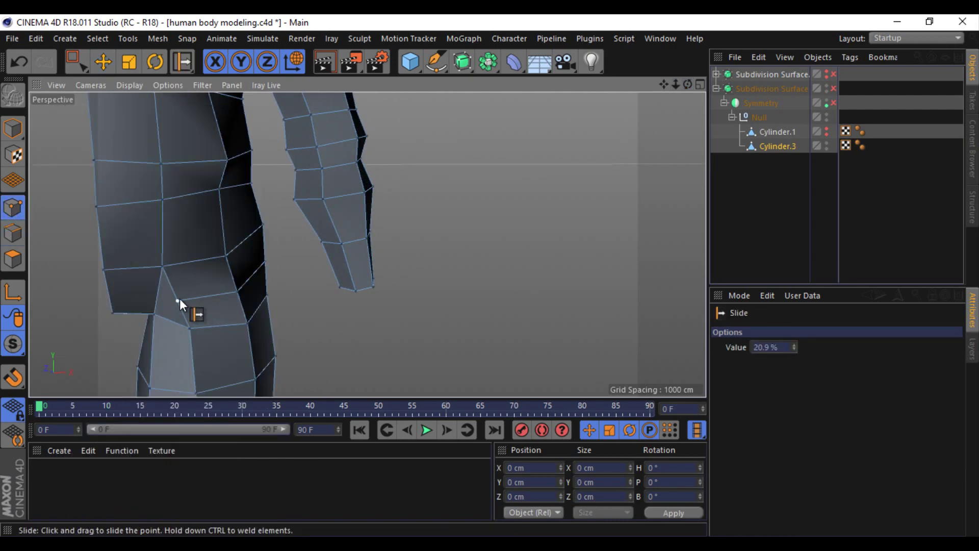
pyautogui.moveTo(687, 86); pyautogui.dragTo(490, 276)
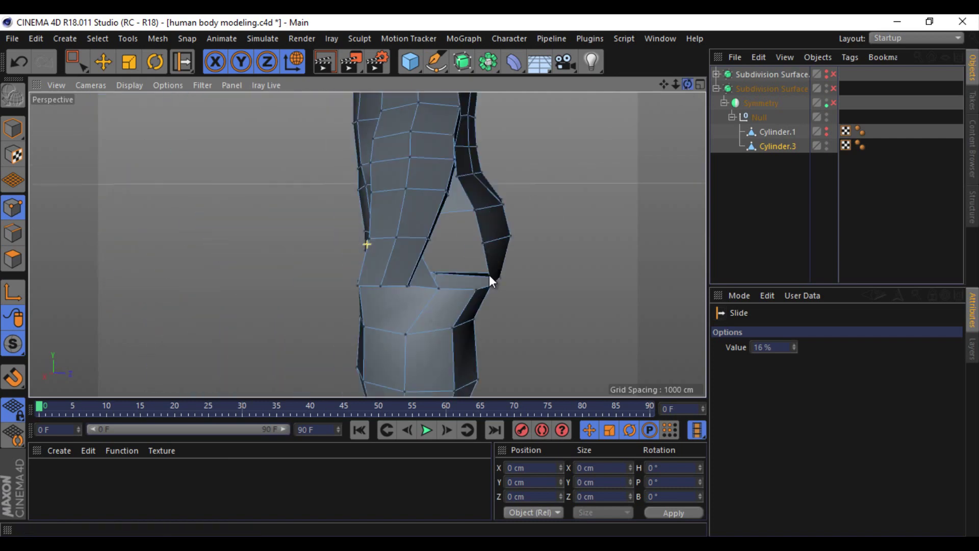
pyautogui.press('e')
pyautogui.press('Return')
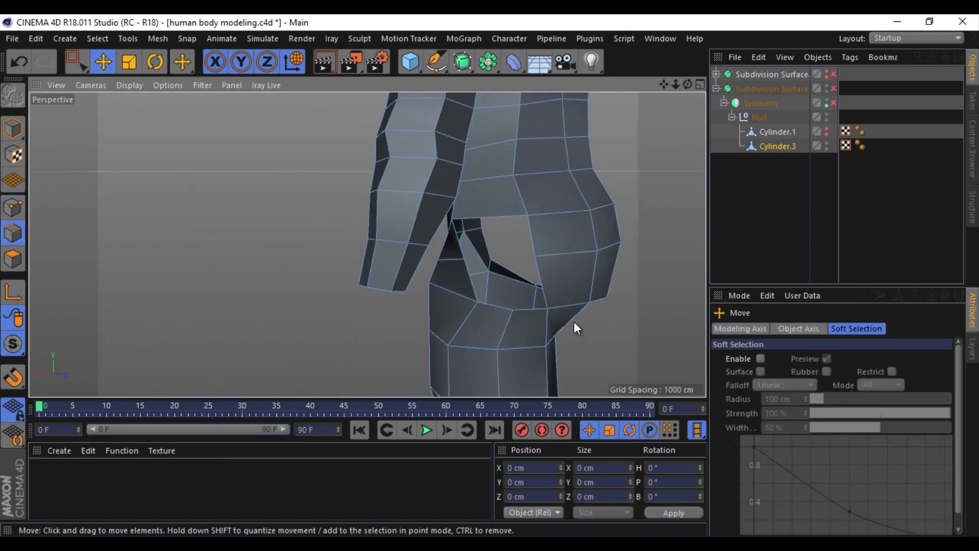
pyautogui.click(597, 301)
pyautogui.keyDown('alt'); pyautogui.moveTo(597, 304); pyautogui.dragTo(491, 275); pyautogui.keyUp('alt')
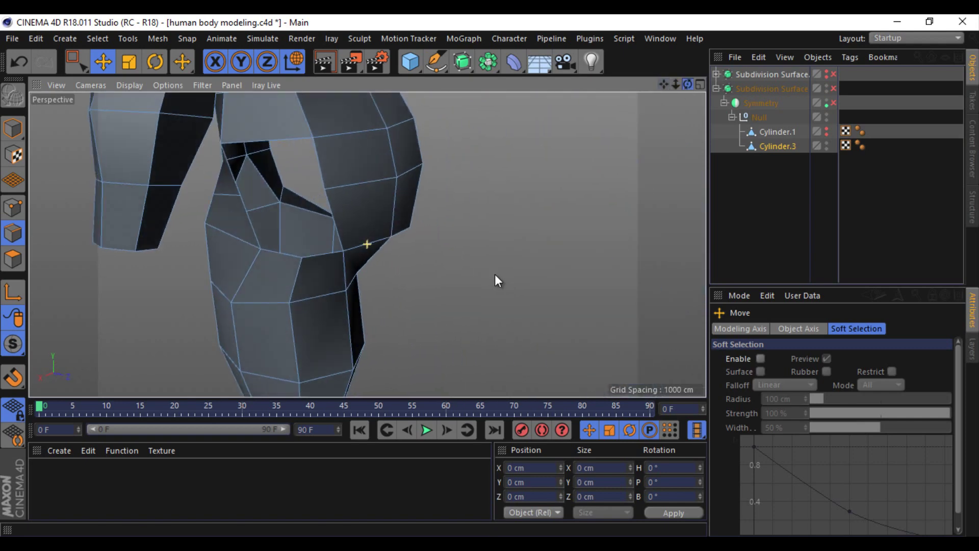
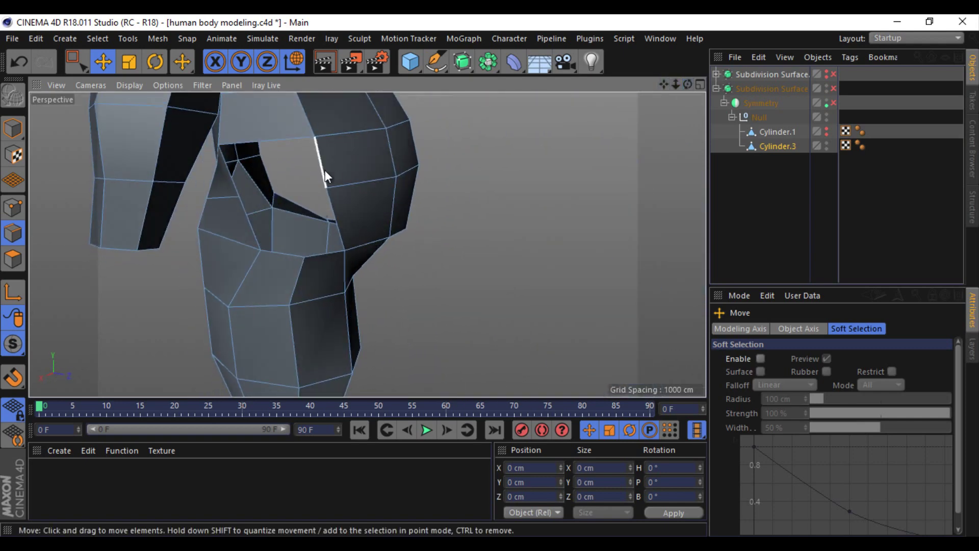
# Step: Bridge the two border edges so polygons fill the gap between hip and thigh
pyautogui.click(326, 170)
pyautogui.keyDown('shift'); pyautogui.click(229, 167); pyautogui.keyUp('shift')
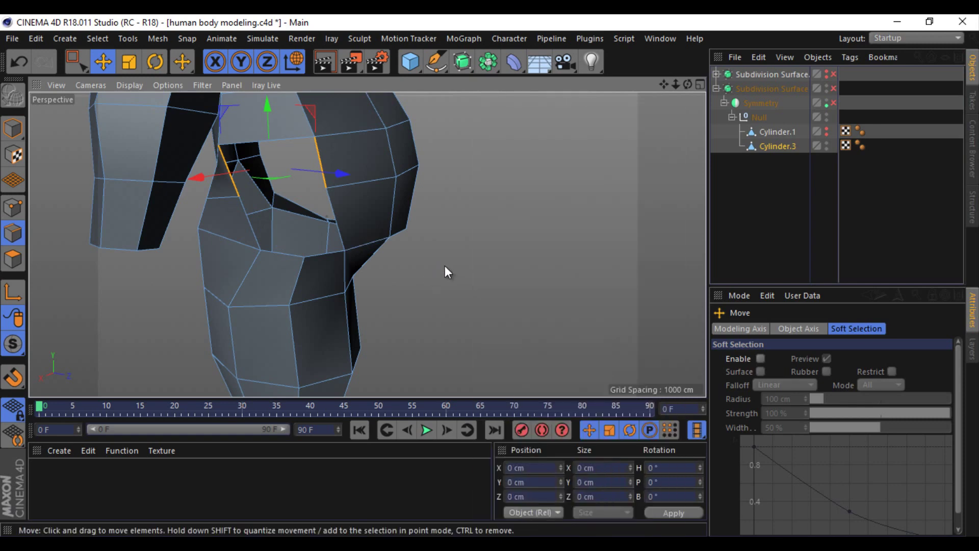
pyautogui.rightClick(445, 266)
pyautogui.click(522, 168)
pyautogui.moveTo(321, 167); pyautogui.dragTo(225, 172)
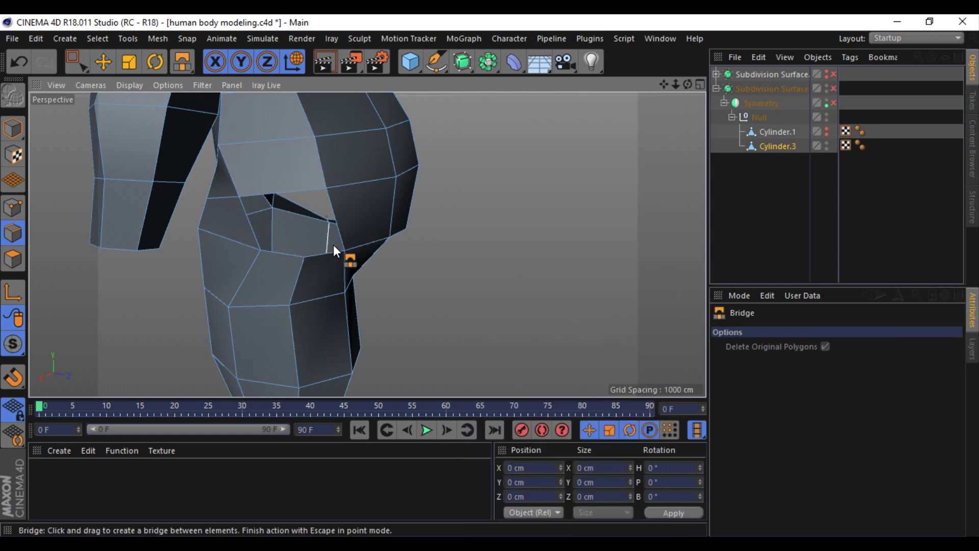
pyautogui.moveTo(332, 209); pyautogui.dragTo(264, 193)
pyautogui.moveTo(246, 253); pyautogui.dragTo(289, 228)
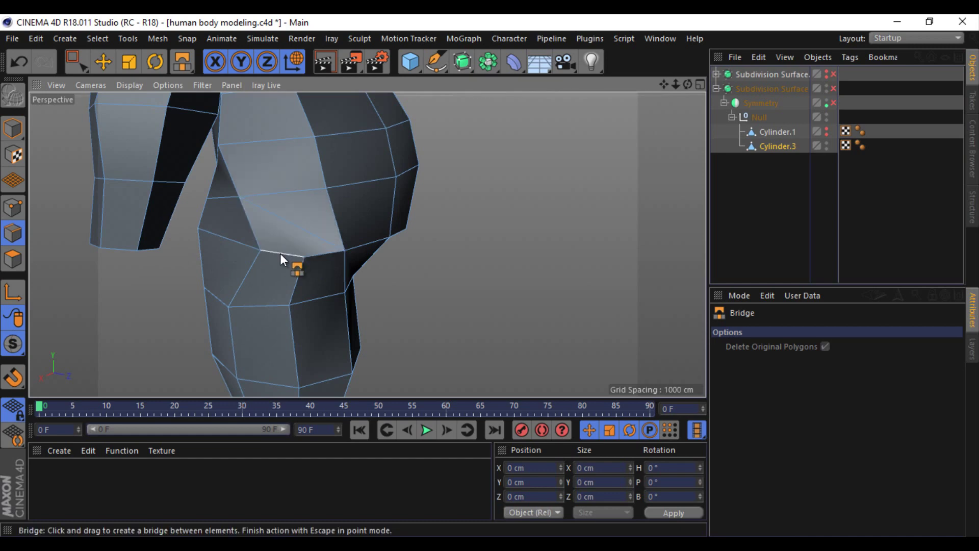
# Step: Line Cut new diagonal edges across the hip faces, cancelling the last pending cut
pyautogui.rightClick(465, 271)
pyautogui.click(494, 282)
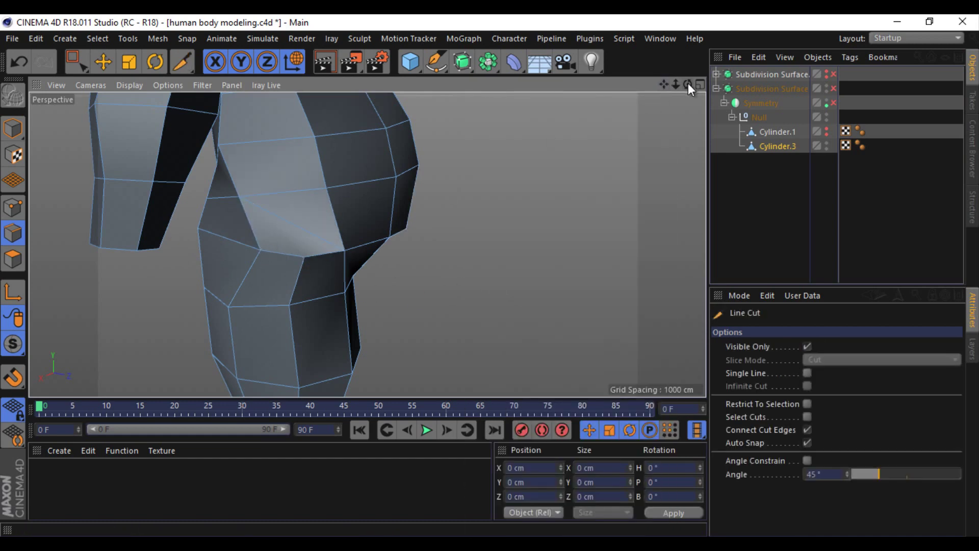
pyautogui.moveTo(687, 83); pyautogui.dragTo(491, 275)
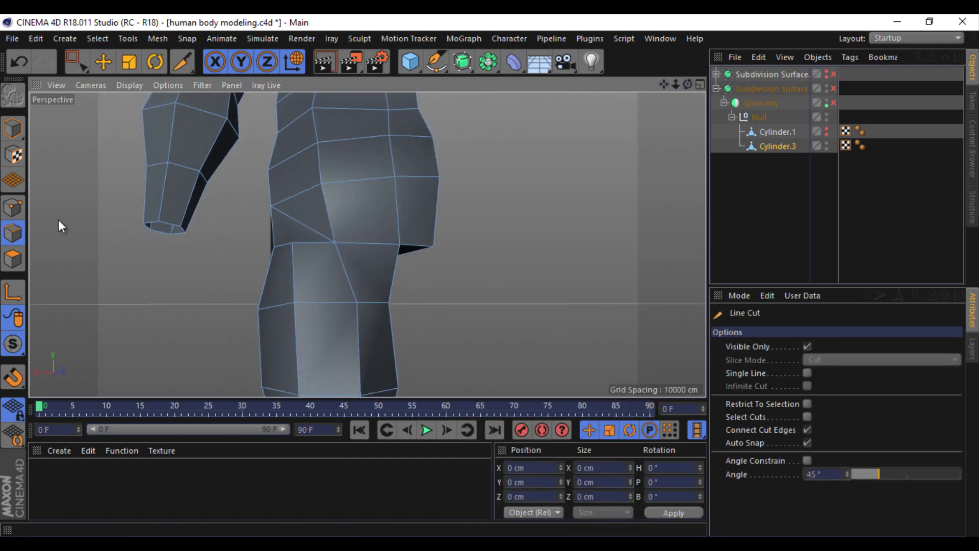
pyautogui.press('Return')
pyautogui.rightClick(179, 268)
pyautogui.click(178, 286)
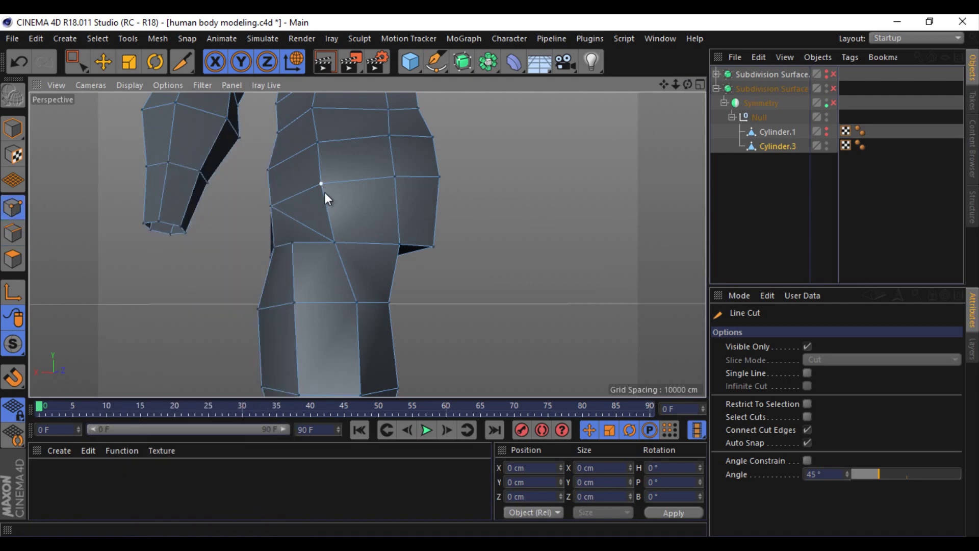
pyautogui.moveTo(687, 84); pyautogui.dragTo(490, 275)
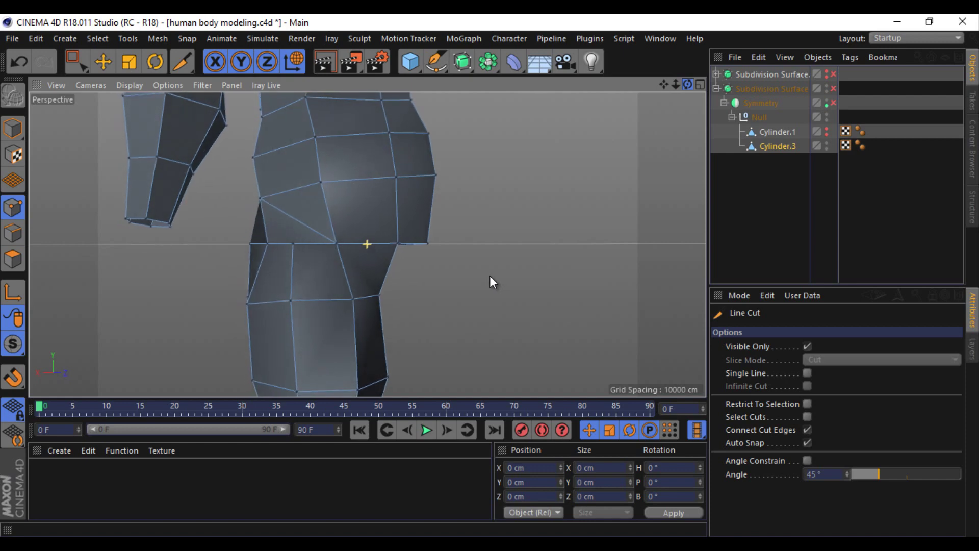
pyautogui.click(270, 200)
pyautogui.click(334, 242)
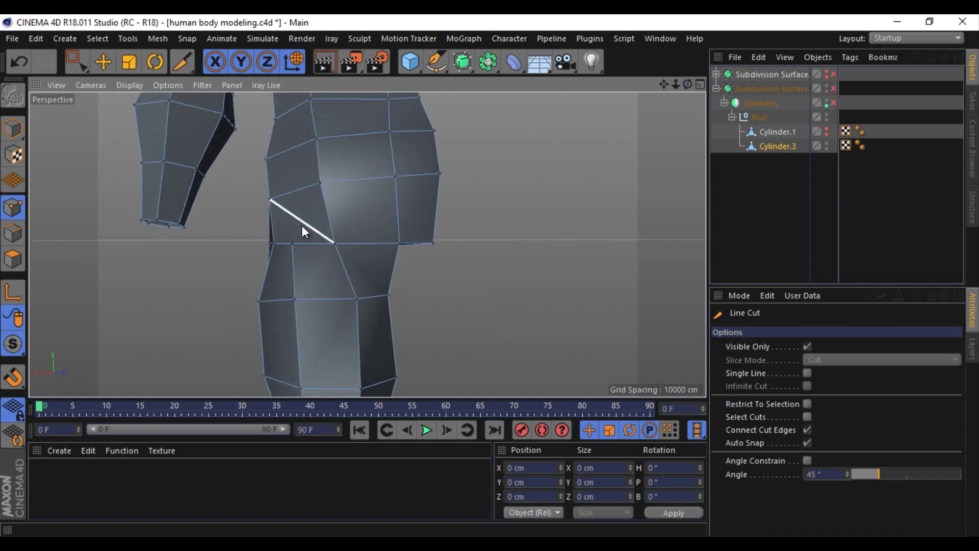
pyautogui.click(292, 244)
pyautogui.press('Escape')
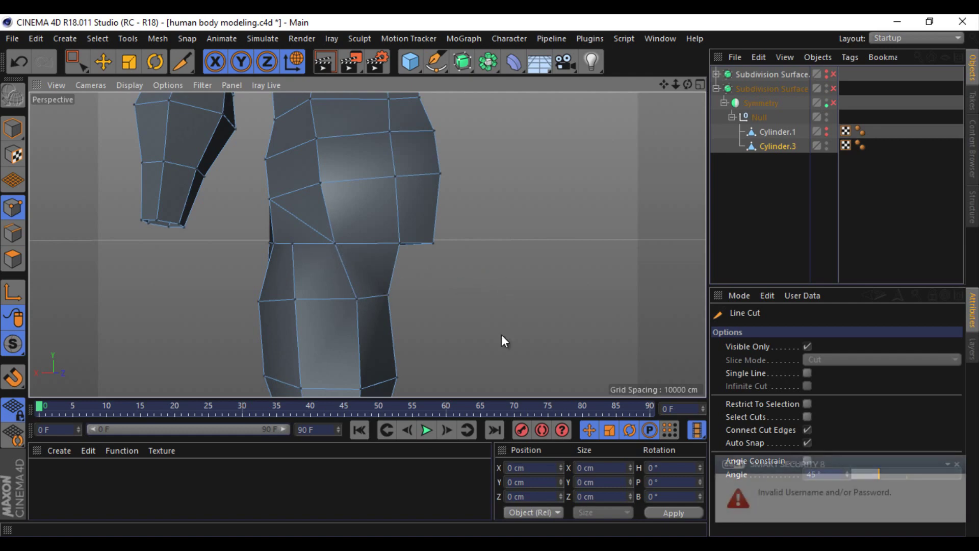
pyautogui.keyDown('alt'); pyautogui.moveTo(488, 277); pyautogui.dragTo(489, 275); pyautogui.keyUp('alt')
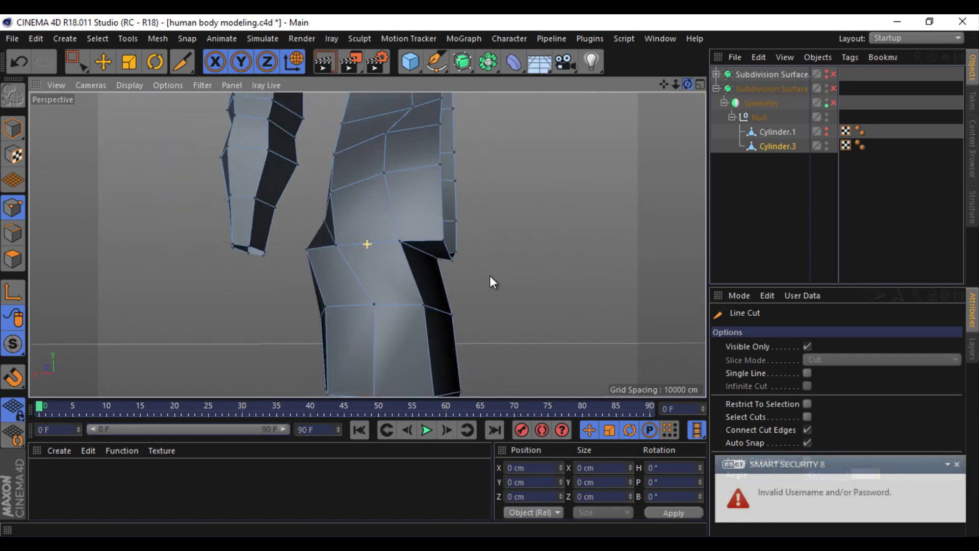
# Step: Bevel the two hip-crease edges into a new polygon strip and adjust it
pyautogui.press('e')
pyautogui.click(13, 233)
pyautogui.click(425, 240)
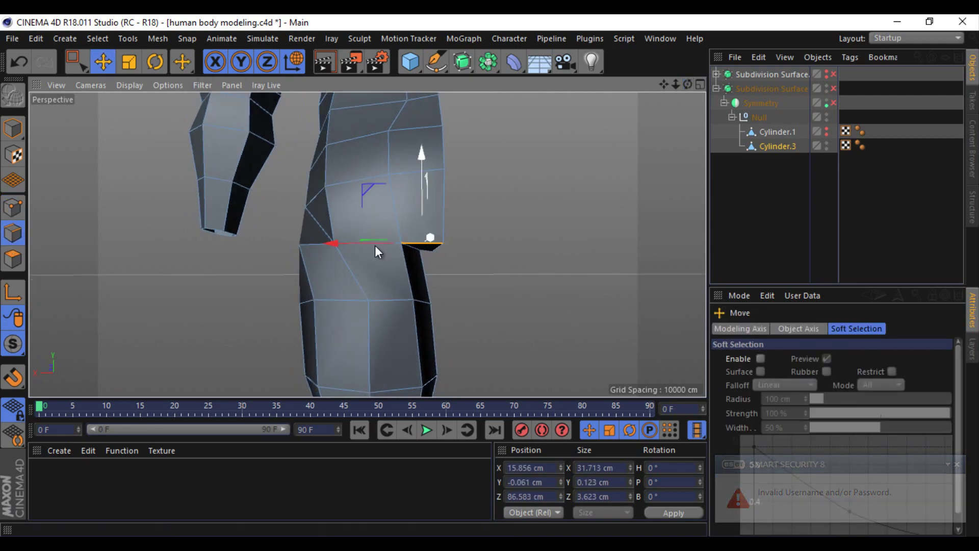
pyautogui.keyDown('alt'); pyautogui.moveTo(628, 77); pyautogui.dragTo(451, 201); pyautogui.keyUp('alt')
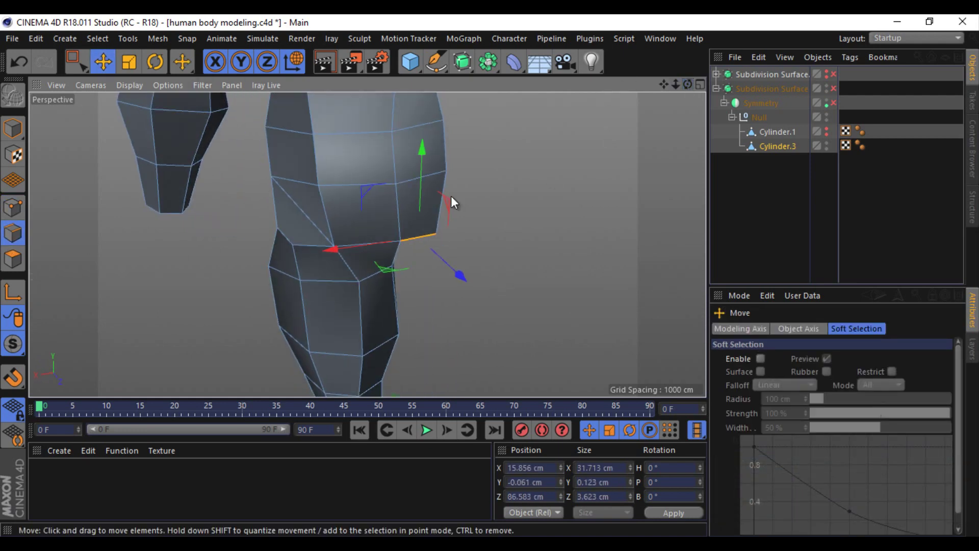
pyautogui.keyDown('shift'); pyautogui.click(352, 237); pyautogui.keyUp('shift')
pyautogui.rightClick(504, 245)
pyautogui.click(537, 414)
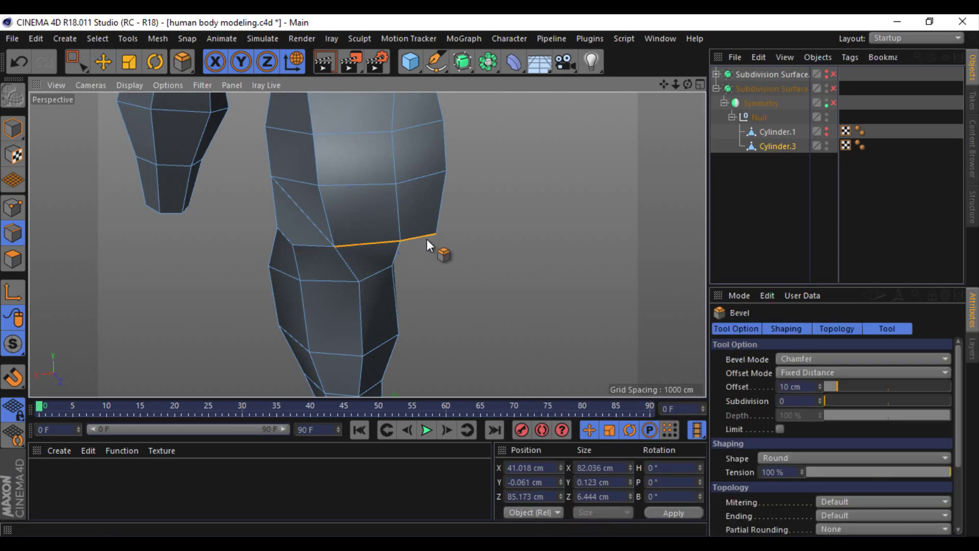
pyautogui.moveTo(424, 233); pyautogui.dragTo(424, 218)
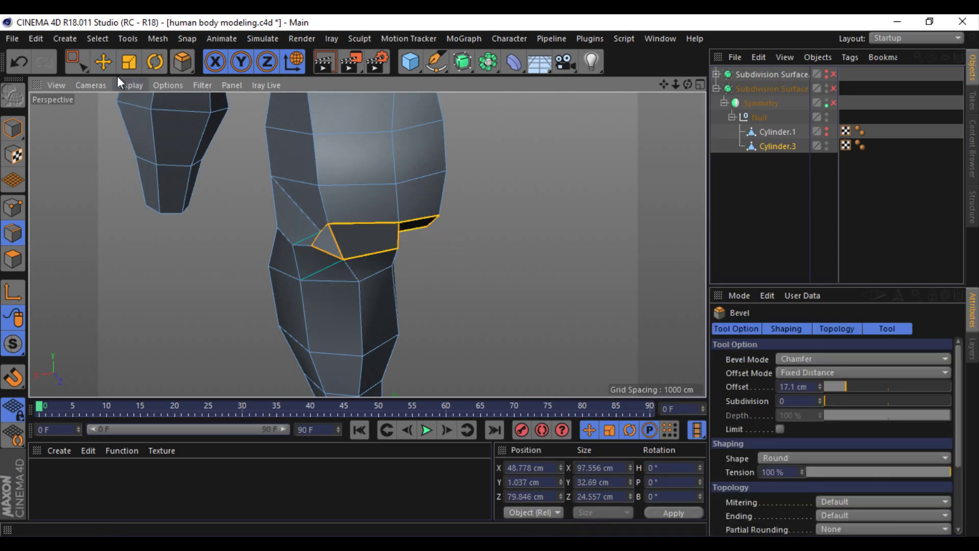
pyautogui.press('e')
pyautogui.moveTo(310, 237); pyautogui.dragTo(323, 228)
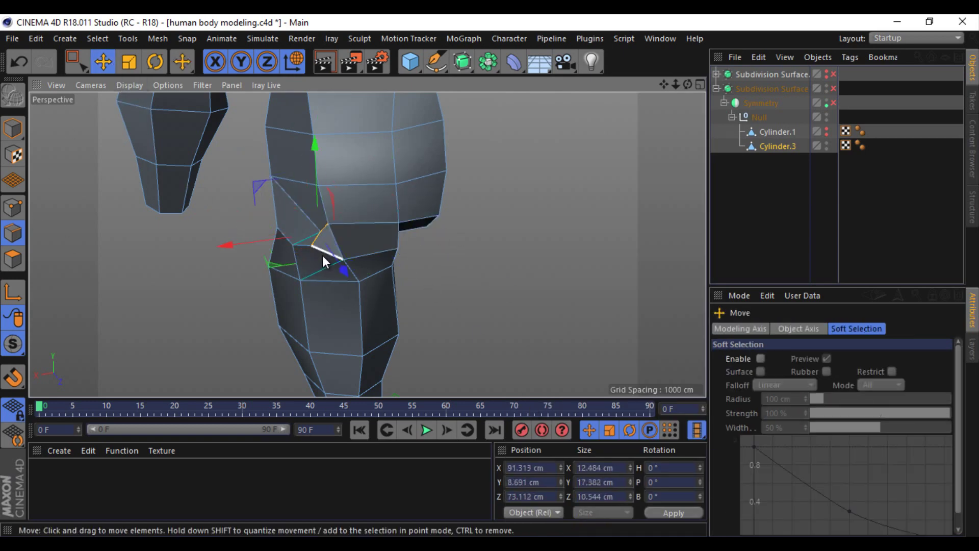
# Step: Weld two torso points into one, then reposition it and a neighbouring hip point
pyautogui.click(13, 208)
pyautogui.scroll(2, 333, 254)
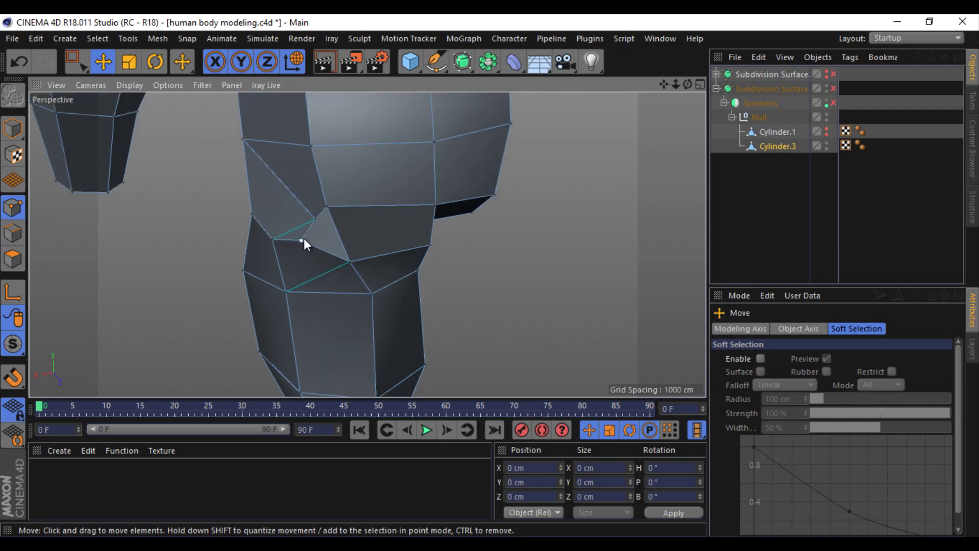
pyautogui.rightClick(448, 286)
pyautogui.click(512, 396)
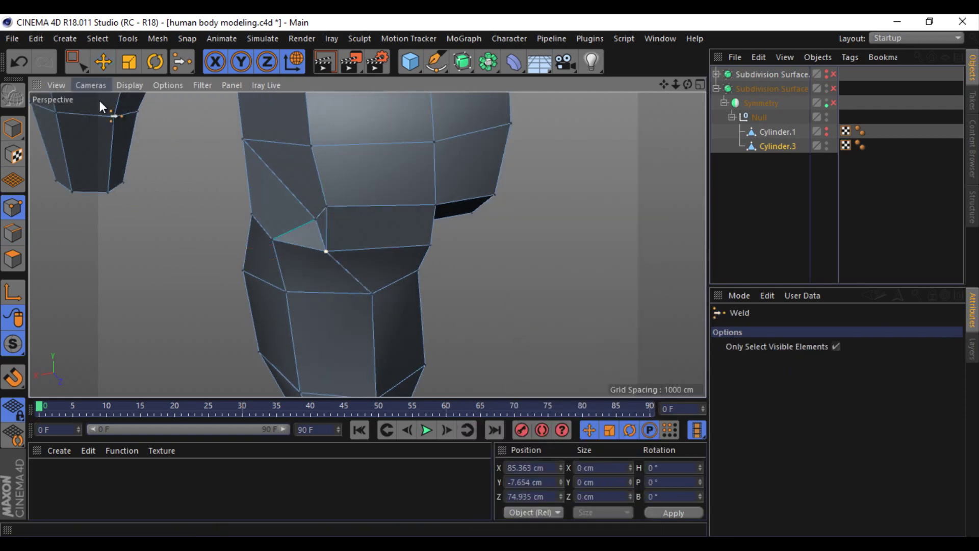
pyautogui.moveTo(326, 250); pyautogui.dragTo(354, 262)
pyautogui.keyDown('alt'); pyautogui.moveTo(676, 95); pyautogui.dragTo(489, 273); pyautogui.keyUp('alt')
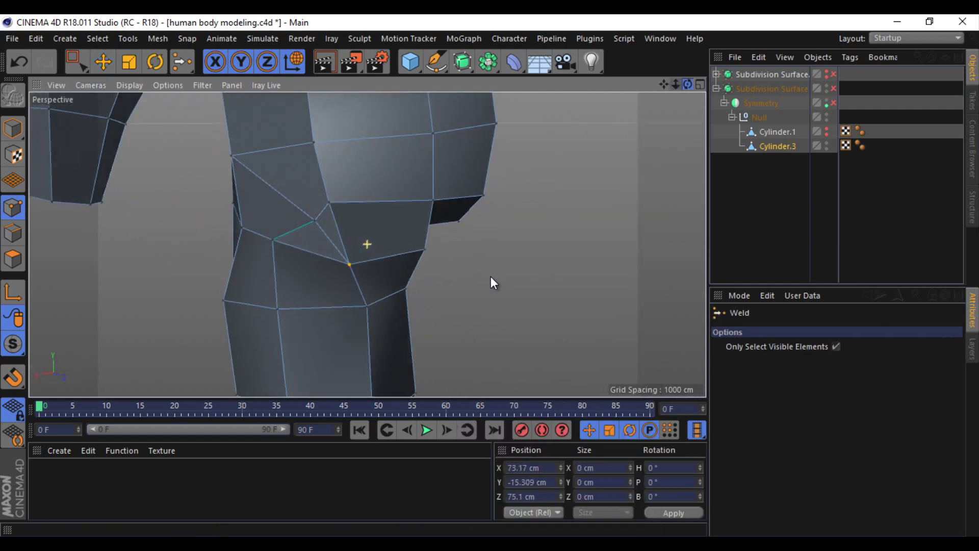
pyautogui.press('e')
pyautogui.click(315, 220)
pyautogui.moveTo(325, 225)
pyautogui.mouseDown()
pyautogui.moveTo(248, 226)
pyautogui.moveTo(289, 172)
pyautogui.moveTo(376, 214)
pyautogui.mouseUp()
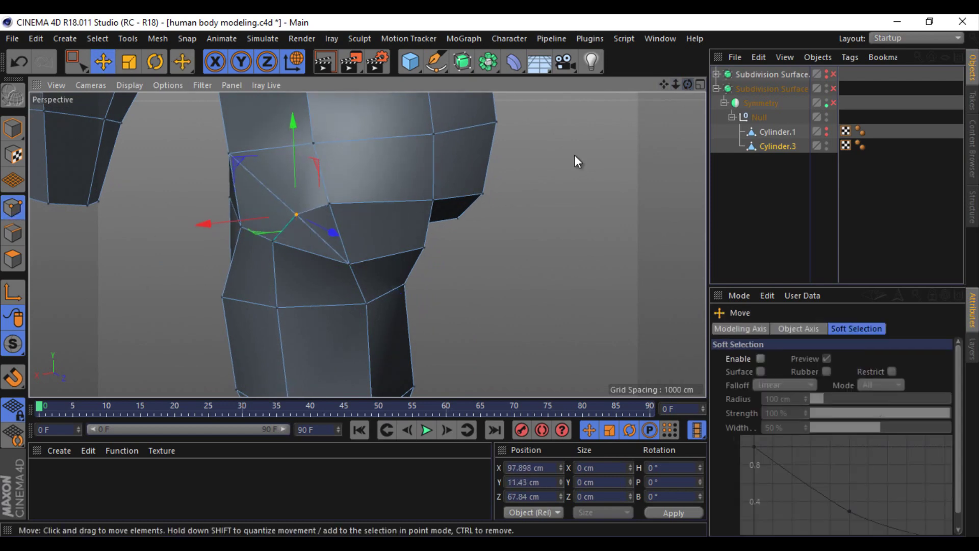
# Step: Cut a diagonal edge across the hip face, then dissolve it
pyautogui.click(13, 233)
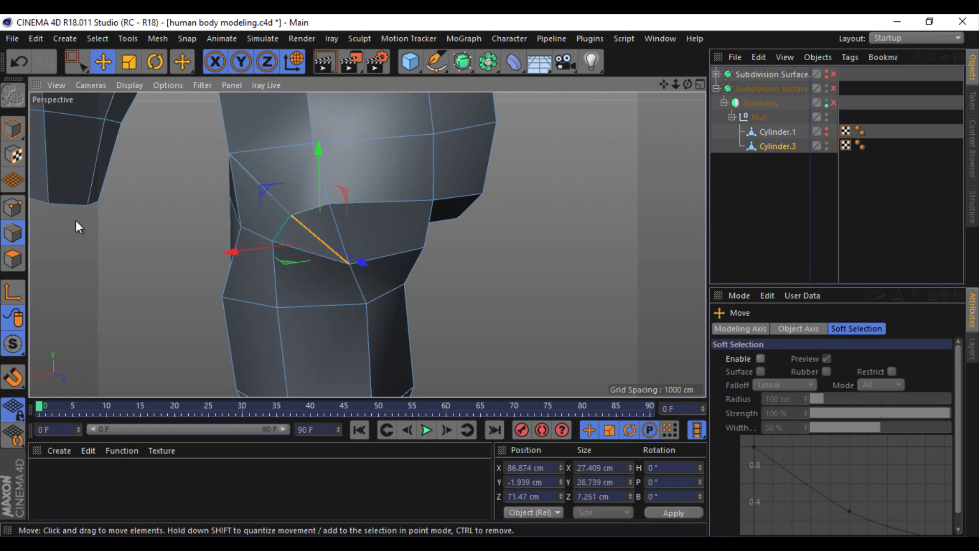
pyautogui.click(13, 208)
pyautogui.rightClick(595, 237)
pyautogui.click(628, 292)
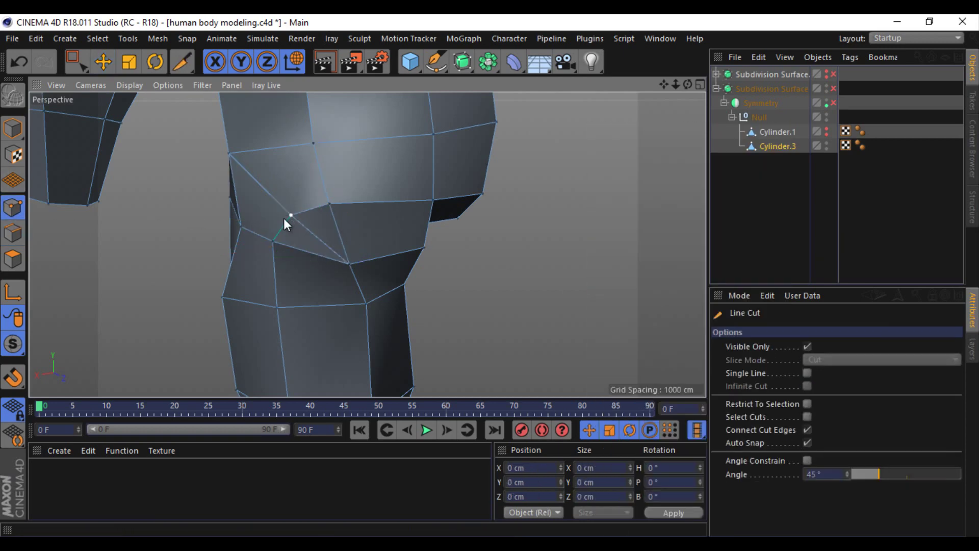
pyautogui.press('e')
pyautogui.click(13, 233)
pyautogui.click(310, 233)
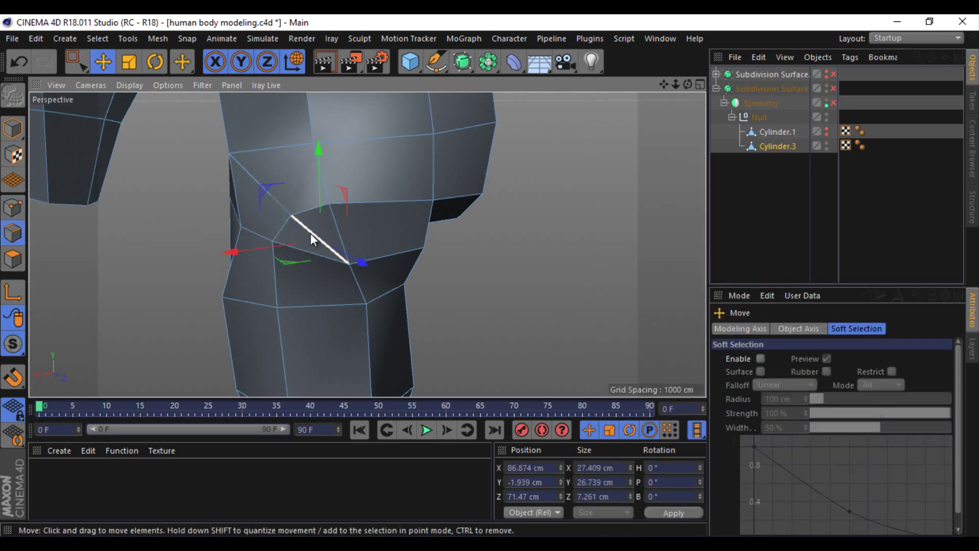
pyautogui.rightClick(565, 239)
pyautogui.click(602, 241)
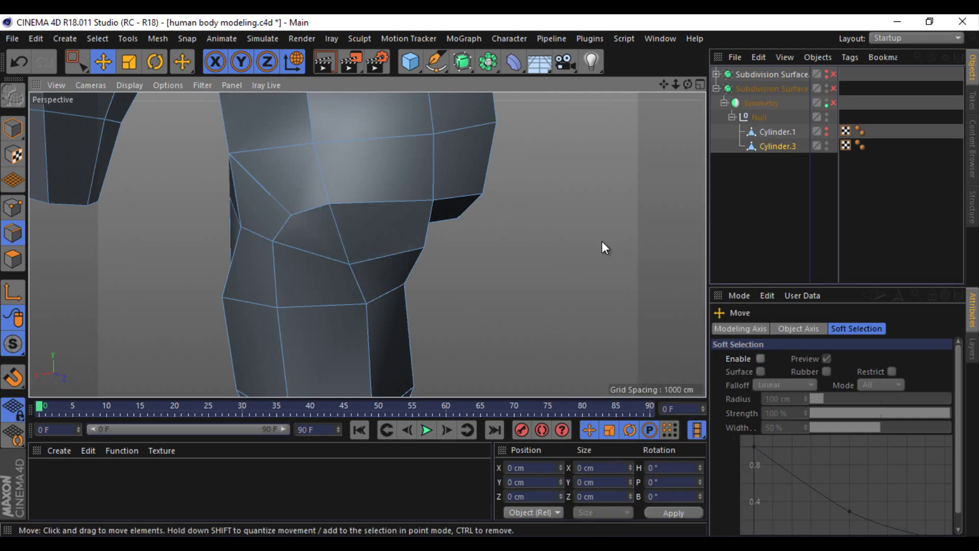
# Step: Slide the hip point along its edge toward the side of the torso
pyautogui.moveTo(692, 81); pyautogui.dragTo(491, 275)
pyautogui.rightClick(136, 124)
pyautogui.click(206, 340)
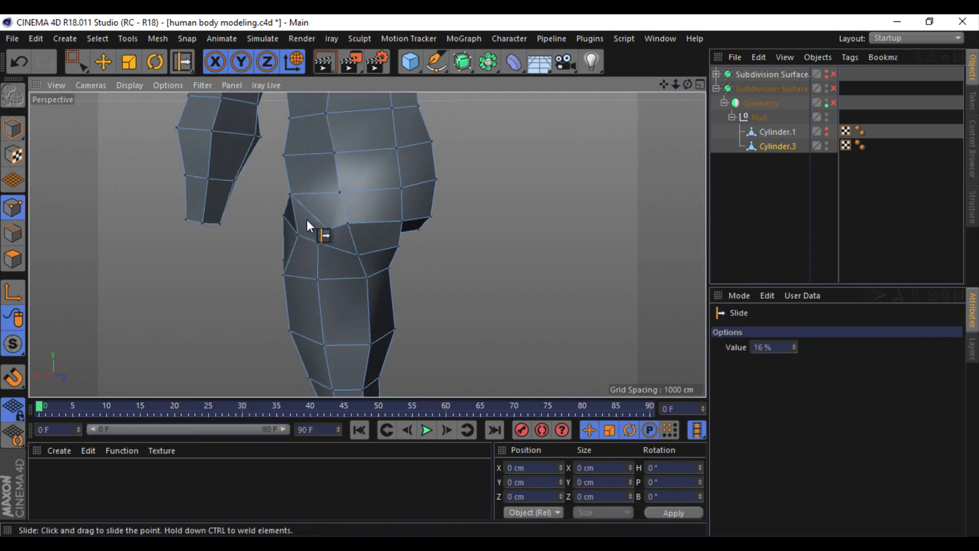
pyautogui.moveTo(317, 219); pyautogui.dragTo(442, 201)
pyautogui.moveTo(688, 84)
pyautogui.mouseDown()
pyautogui.moveTo(500, 275)
pyautogui.moveTo(365, 241)
pyautogui.mouseUp()
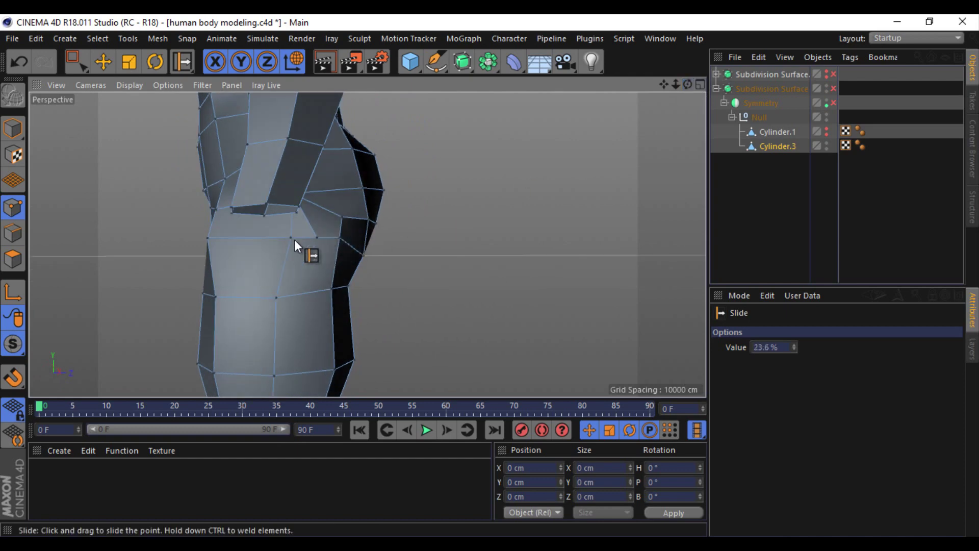
pyautogui.press('0')
pyautogui.rightClick(522, 285)
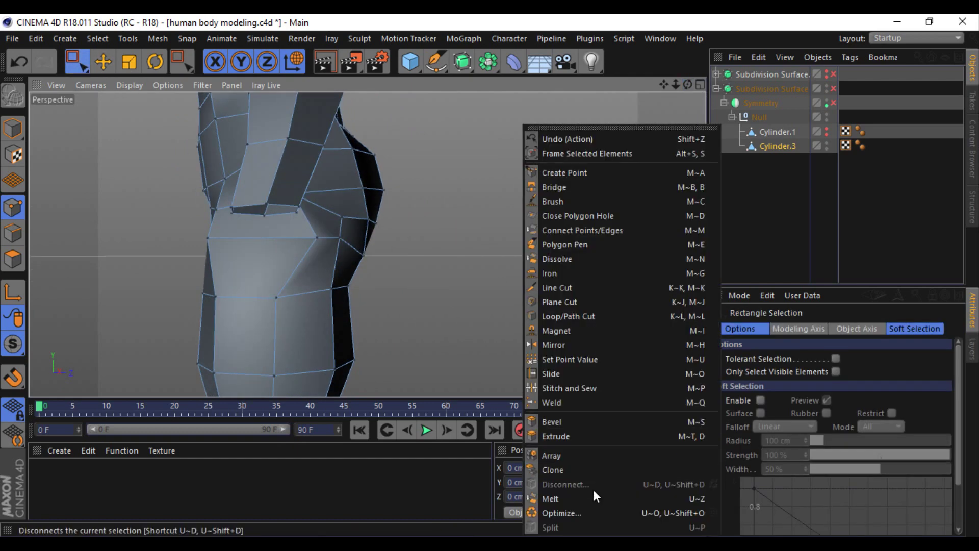
pyautogui.press('Escape')
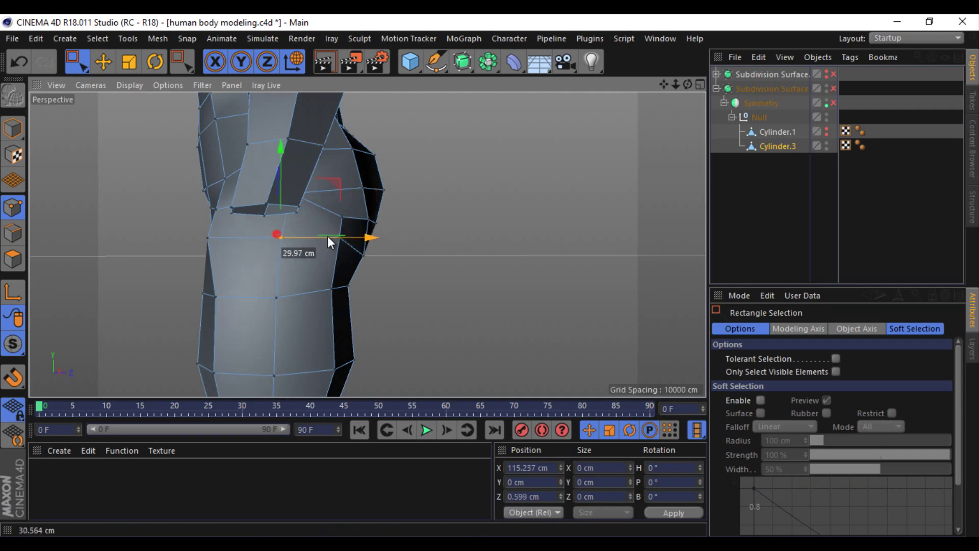
pyautogui.moveTo(688, 84); pyautogui.dragTo(488, 275)
# Step: Weld the two selected side-of-torso points into a single point
pyautogui.middleClick(332, 219)
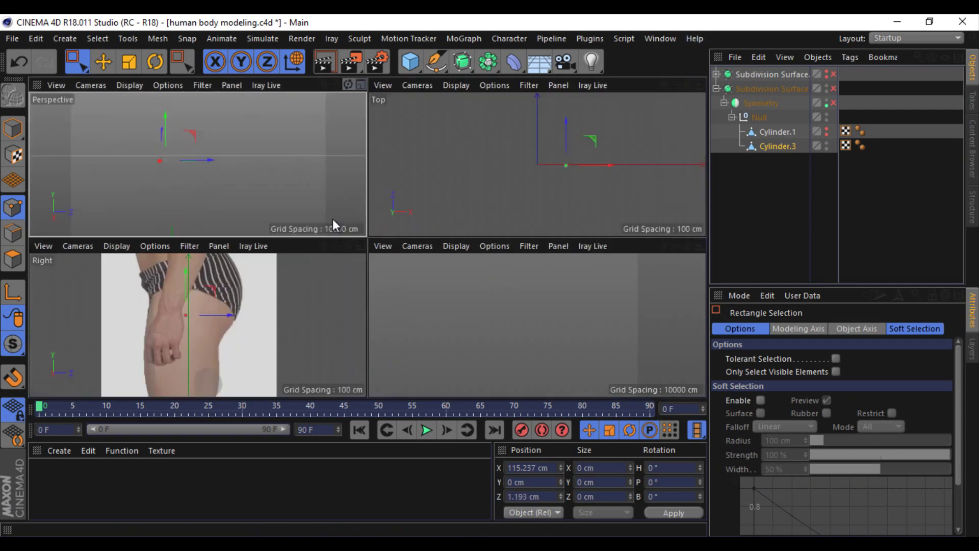
pyautogui.press('F3')
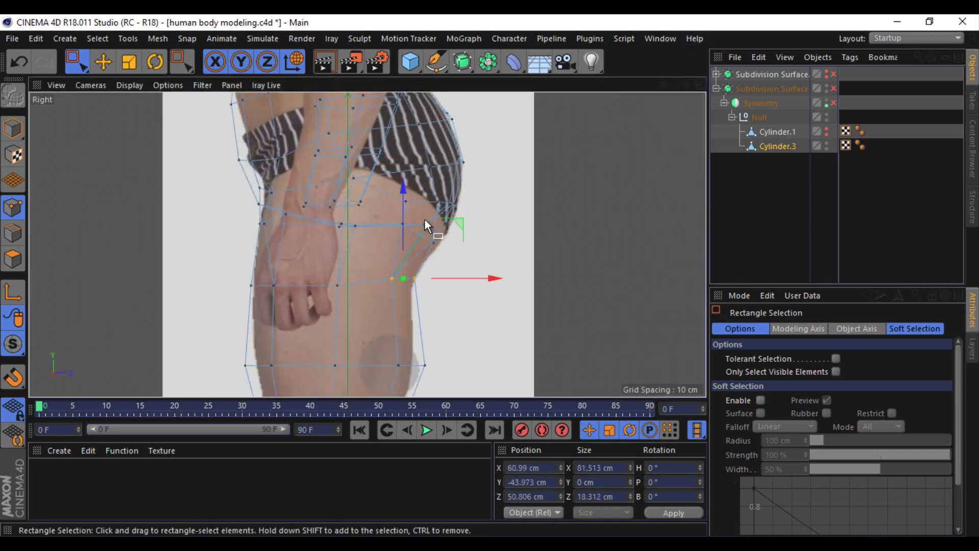
pyautogui.middleClick(488, 105)
pyautogui.middleClick(304, 169)
pyautogui.moveTo(688, 84); pyautogui.dragTo(598, 134)
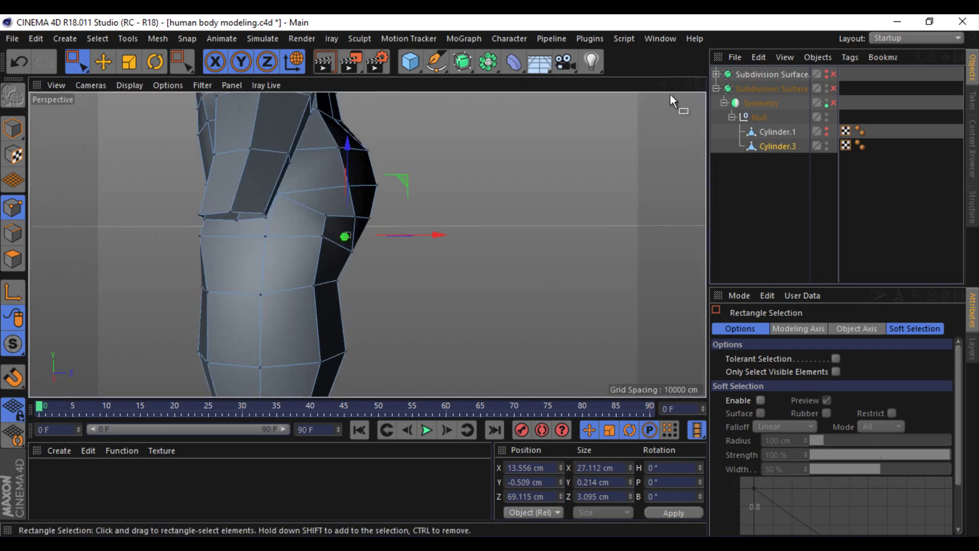
pyautogui.scroll(3, 421, 243)
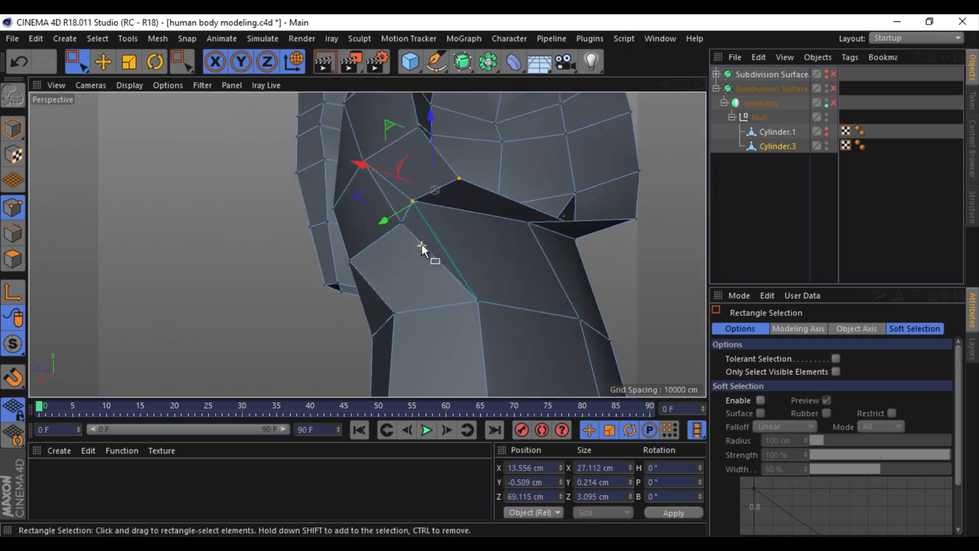
pyautogui.click(97, 63)
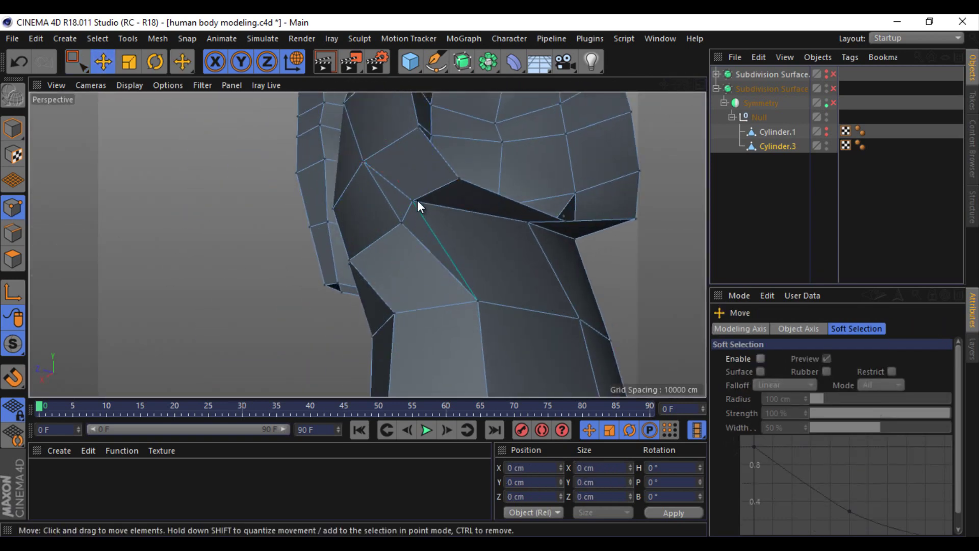
pyautogui.rightClick(397, 233)
pyautogui.click(308, 401)
pyautogui.click(206, 310)
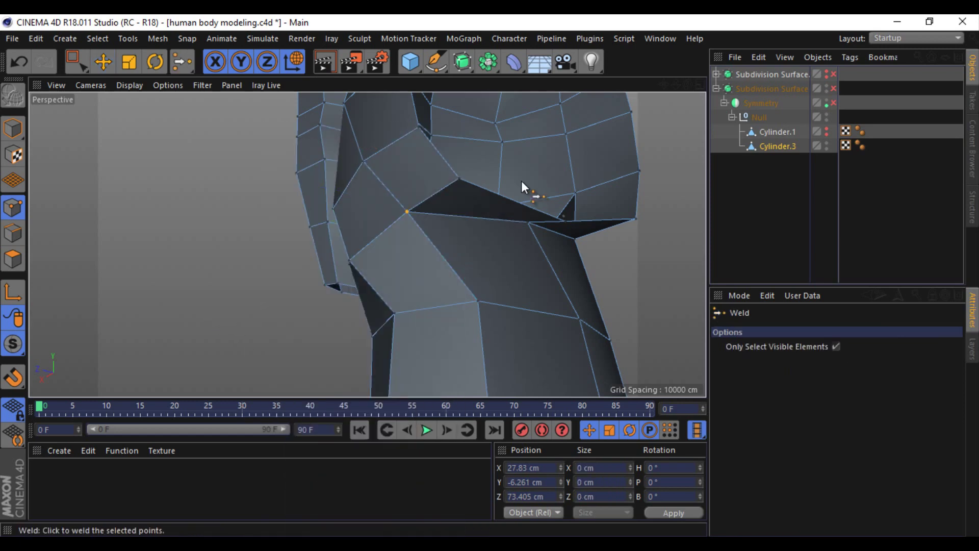
pyautogui.moveTo(676, 86); pyautogui.dragTo(491, 277)
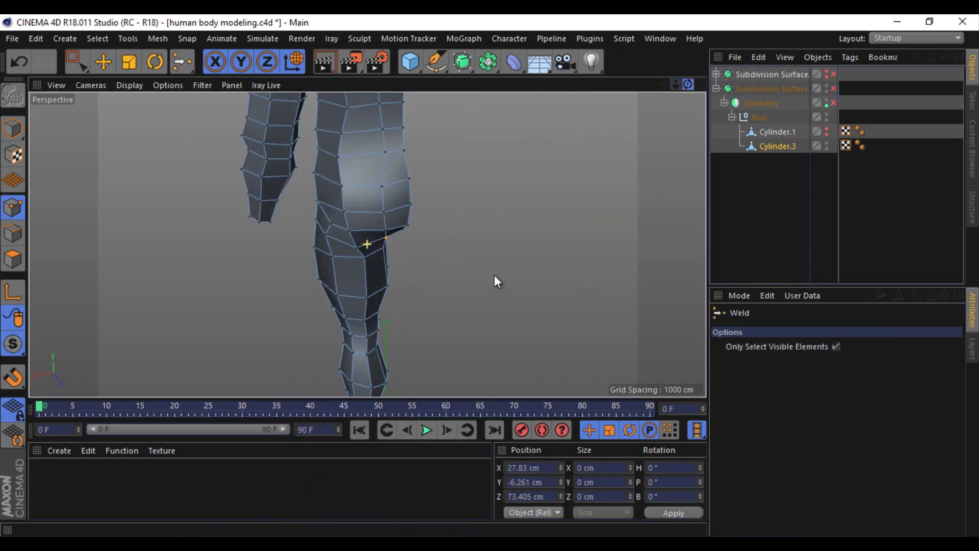
# Step: In the enlarged side view, move the hip points to match the photo outline
pyautogui.click(688, 85)
pyautogui.click(357, 244)
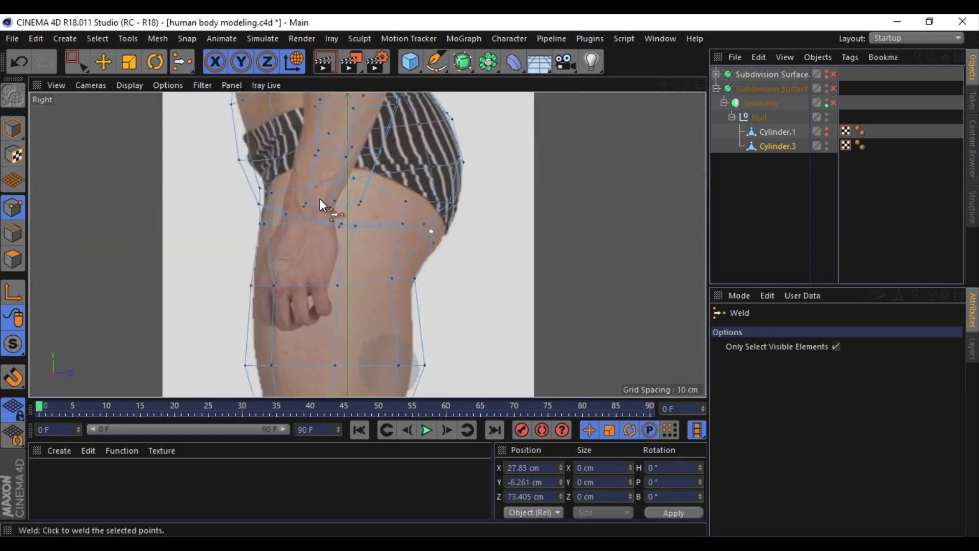
pyautogui.press('0')
pyautogui.scroll(4, 421, 210)
pyautogui.moveTo(479, 186)
pyautogui.mouseDown()
pyautogui.moveTo(499, 196)
pyautogui.moveTo(481, 185)
pyautogui.mouseUp()
pyautogui.scroll(-4, 505, 183)
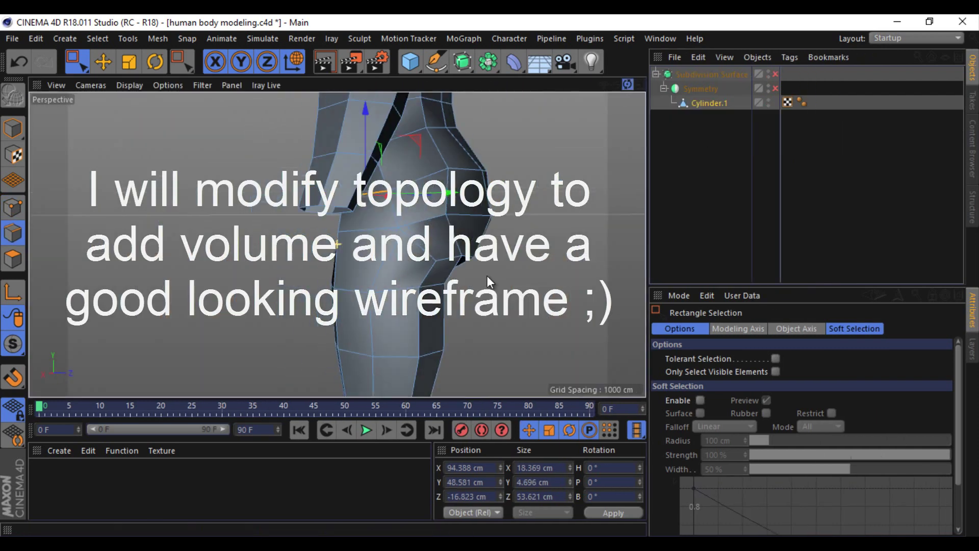
pyautogui.keyDown('alt'); pyautogui.moveTo(496, 274); pyautogui.dragTo(491, 275); pyautogui.keyUp('alt')
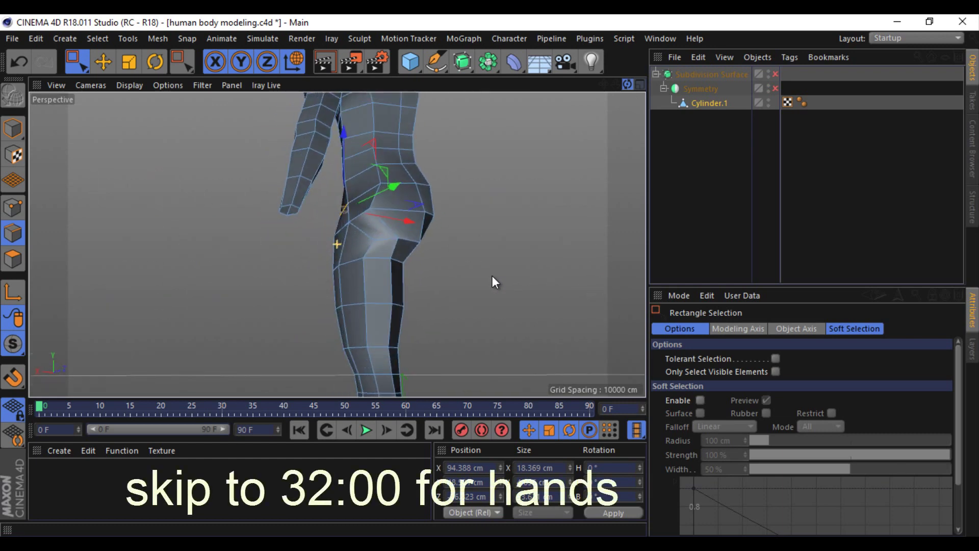
pyautogui.moveTo(775, 73); pyautogui.dragTo(775, 88)
pyautogui.click(103, 61)
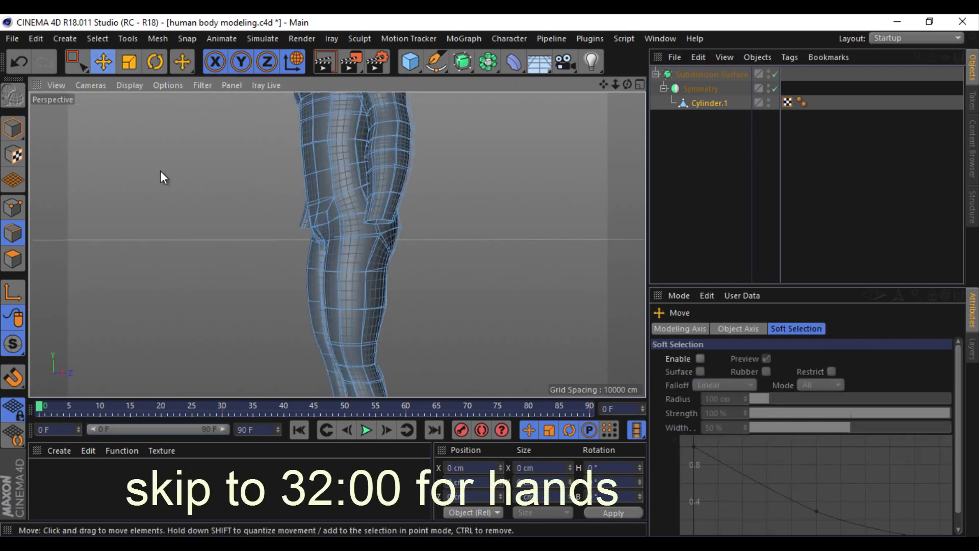
pyautogui.click(11, 132)
pyautogui.moveTo(615, 85); pyautogui.dragTo(620, 82)
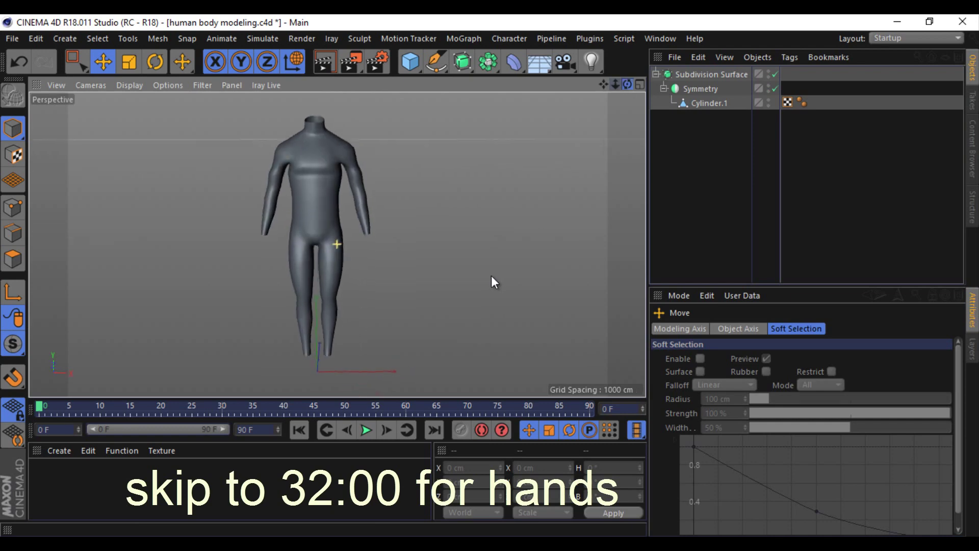
pyautogui.keyDown('alt'); pyautogui.moveTo(490, 277); pyautogui.dragTo(488, 275); pyautogui.keyUp('alt')
pyautogui.scroll(3, 331, 188)
pyautogui.scroll(3, 332, 188)
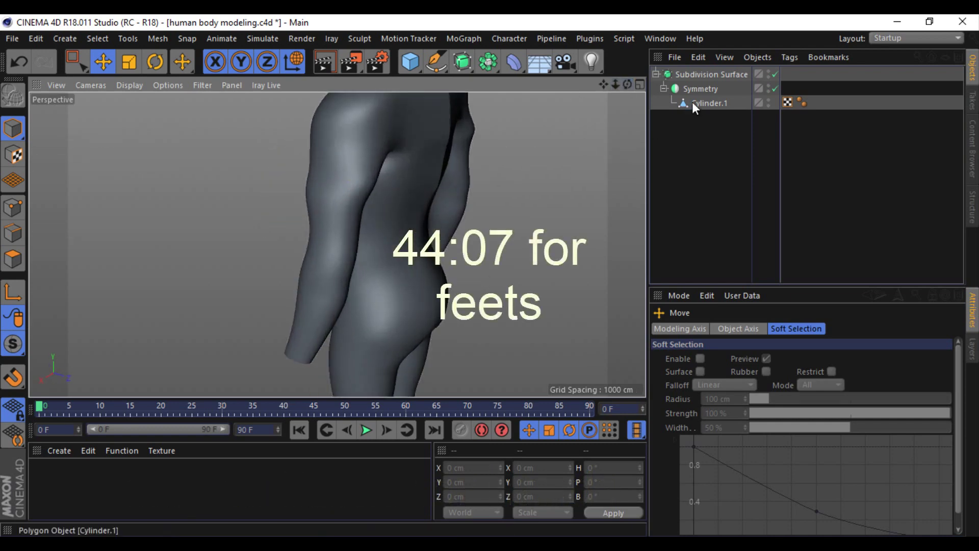
pyautogui.click(703, 102)
pyautogui.scroll(5, 327, 186)
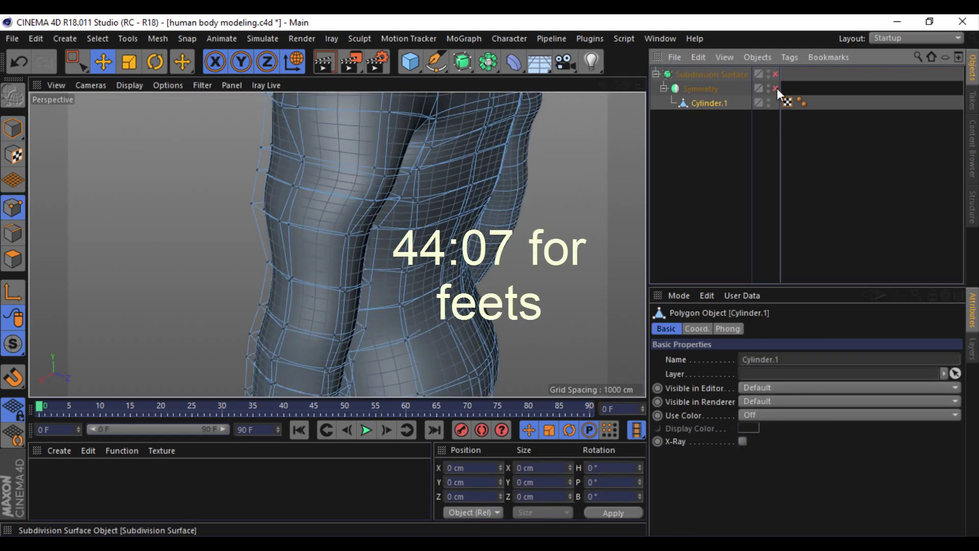
pyautogui.moveTo(775, 74); pyautogui.dragTo(775, 89)
# Step: In the enlarged Front view, pull the armpit point about 8.3 cm inward
pyautogui.middleClick(288, 265)
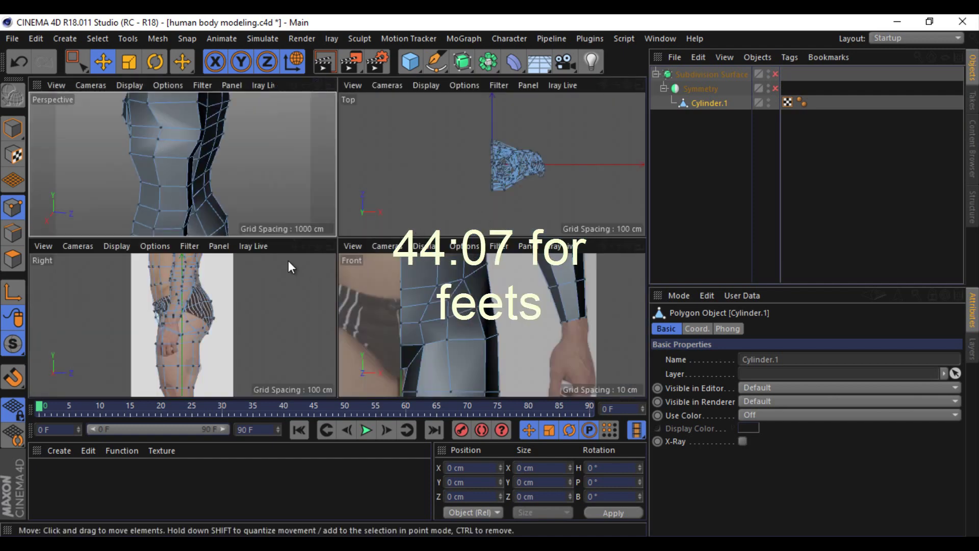
pyautogui.middleClick(489, 277)
pyautogui.scroll(-3, 489, 276)
pyautogui.scroll(4, 342, 186)
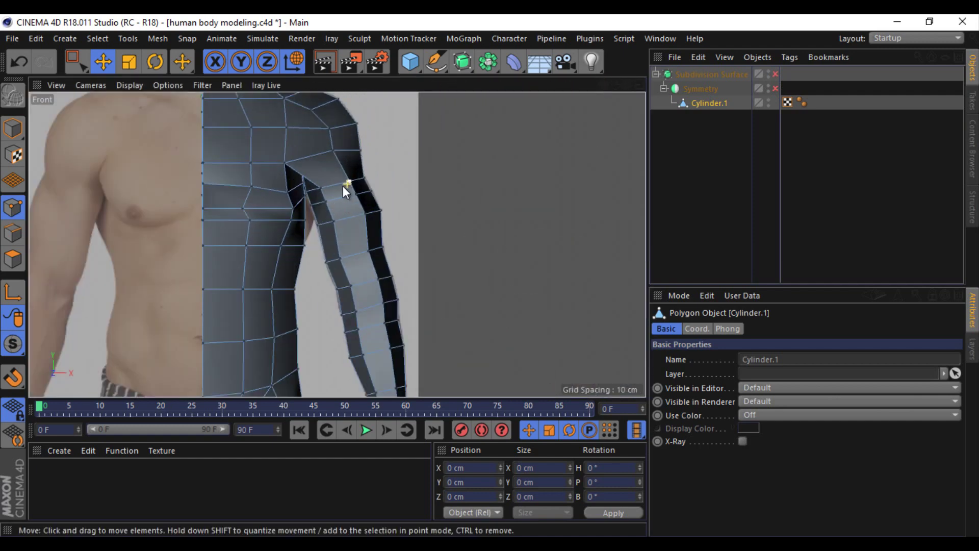
pyautogui.click(308, 192)
pyautogui.moveTo(305, 196); pyautogui.dragTo(329, 286)
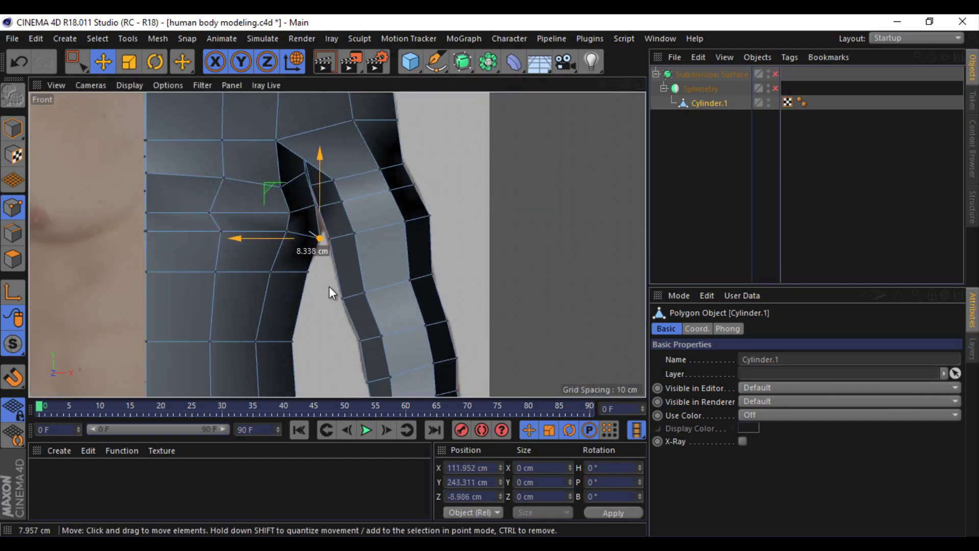
# Step: Enlarge the side view on the chest and shade it as polygons with lines
pyautogui.middleClick(629, 90)
pyautogui.middleClick(282, 252)
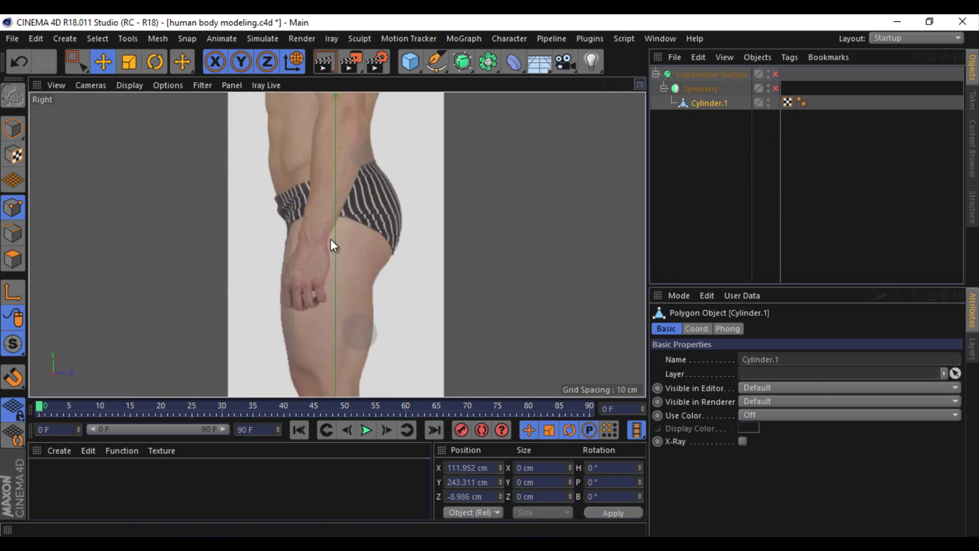
pyautogui.moveTo(598, 84); pyautogui.dragTo(490, 277)
pyautogui.scroll(5, 373, 218)
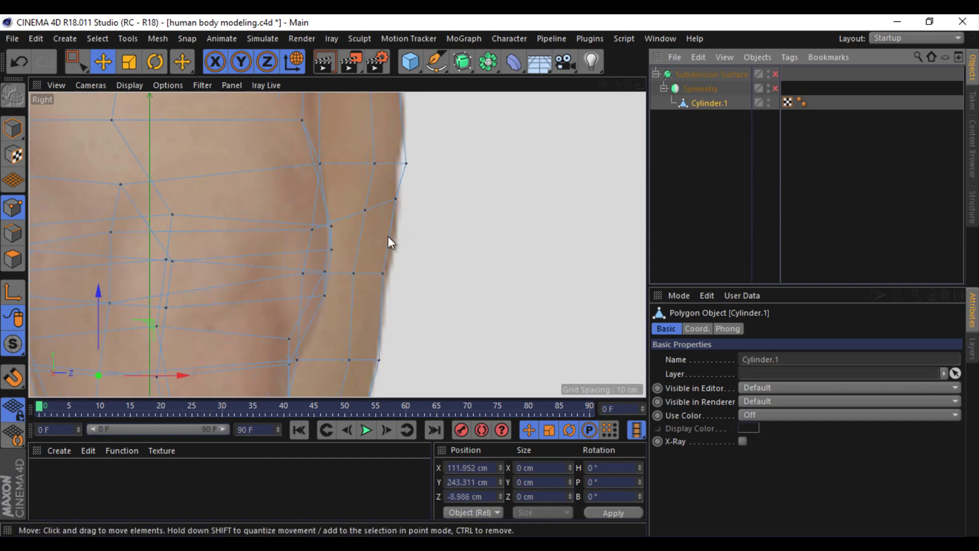
pyautogui.scroll(-4, 389, 240)
pyautogui.click(130, 85)
pyautogui.click(132, 110)
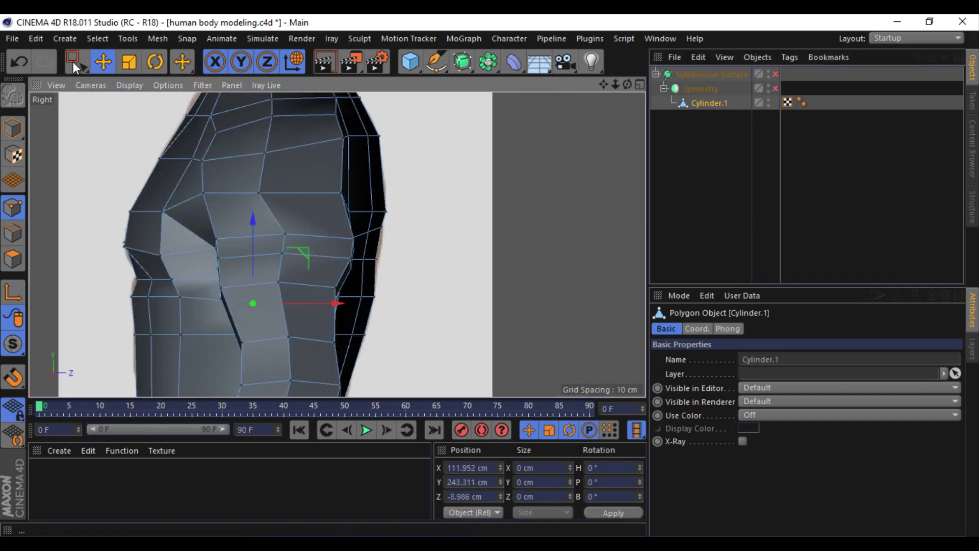
# Step: Dissolve the side-chest edge loop and raise the loop below up the torso
pyautogui.click(13, 233)
pyautogui.rightClick(451, 249)
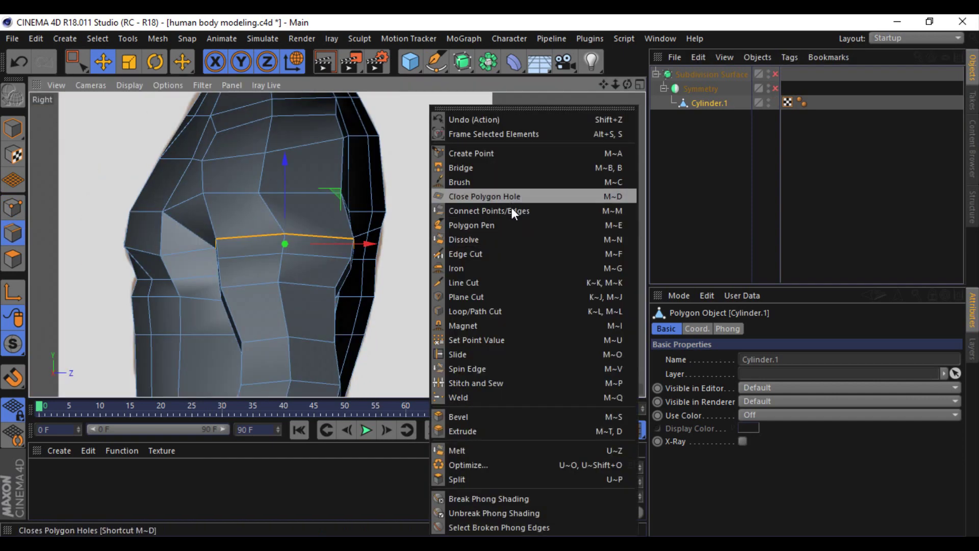
pyautogui.click(508, 240)
pyautogui.click(316, 246)
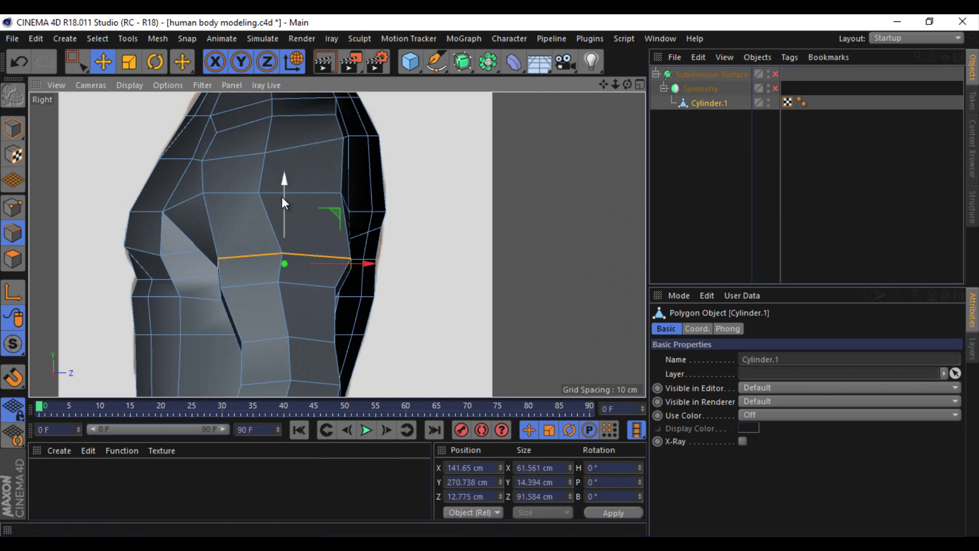
pyautogui.moveTo(285, 203); pyautogui.dragTo(350, 225)
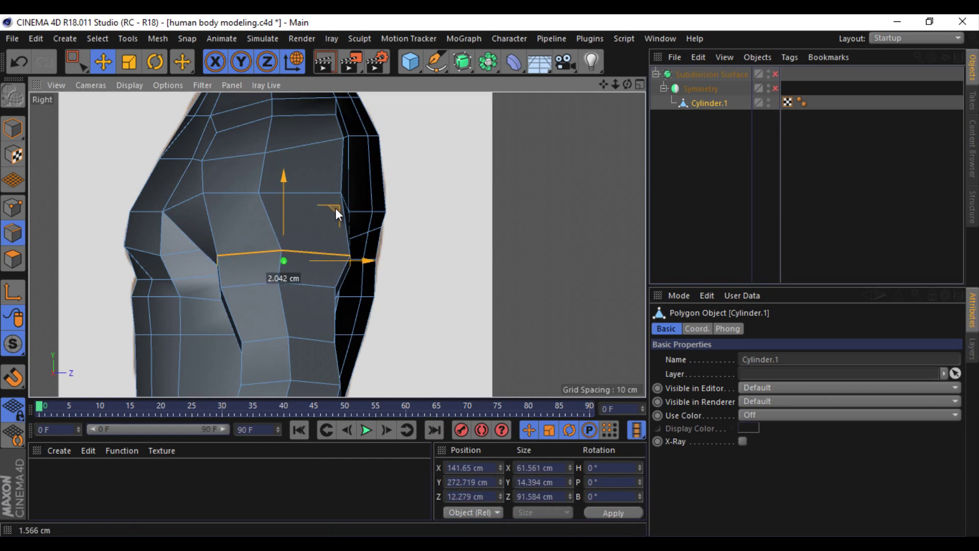
pyautogui.middleClick(640, 109)
pyautogui.press('F1')
pyautogui.scroll(-3, 472, 187)
pyautogui.moveTo(627, 84)
pyautogui.mouseDown()
pyautogui.moveTo(488, 282)
pyautogui.moveTo(515, 275)
pyautogui.mouseUp()
# Step: Enable mirroring and subdivision smoothing, showing the smooth body with only low-poly cage lines
pyautogui.click(775, 88)
pyautogui.click(775, 74)
pyautogui.click(699, 170)
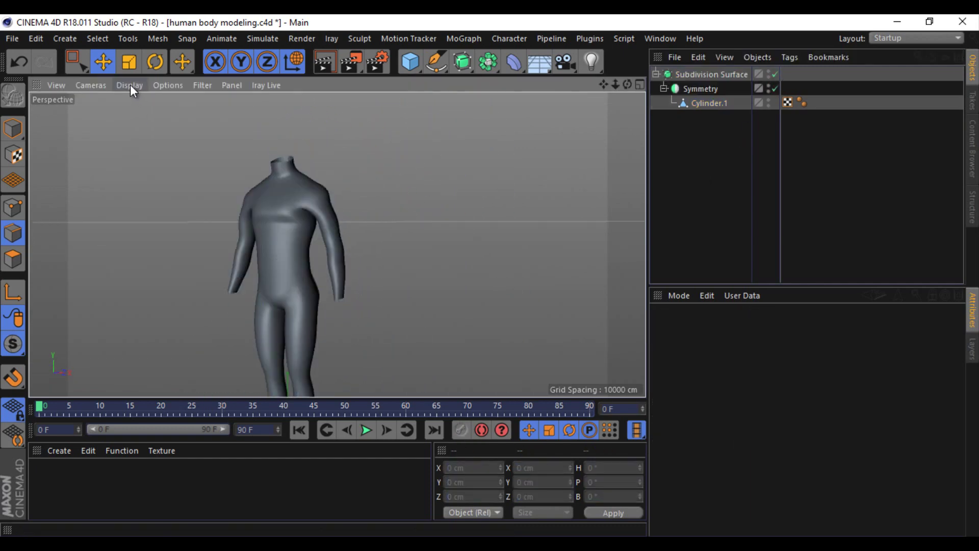
pyautogui.click(130, 85)
pyautogui.click(153, 108)
pyautogui.scroll(3, 291, 253)
pyautogui.scroll(3, 163, 240)
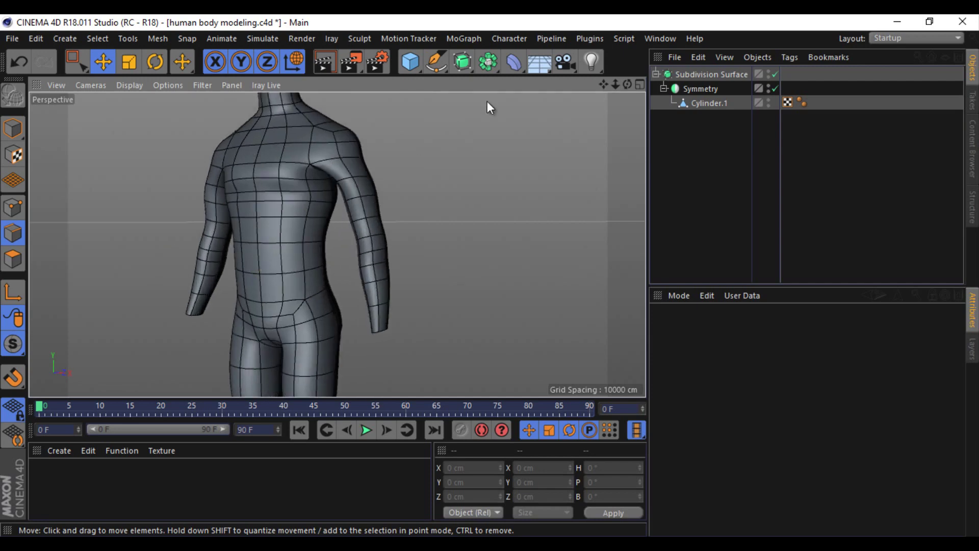
pyautogui.click(268, 166)
pyautogui.moveTo(268, 167)
pyautogui.keyDown('alt'); pyautogui.mouseDown()
pyautogui.moveTo(403, 108)
pyautogui.moveTo(491, 278)
pyautogui.mouseUp(); pyautogui.keyUp('alt')
pyautogui.click(202, 85)
pyautogui.click(222, 396)
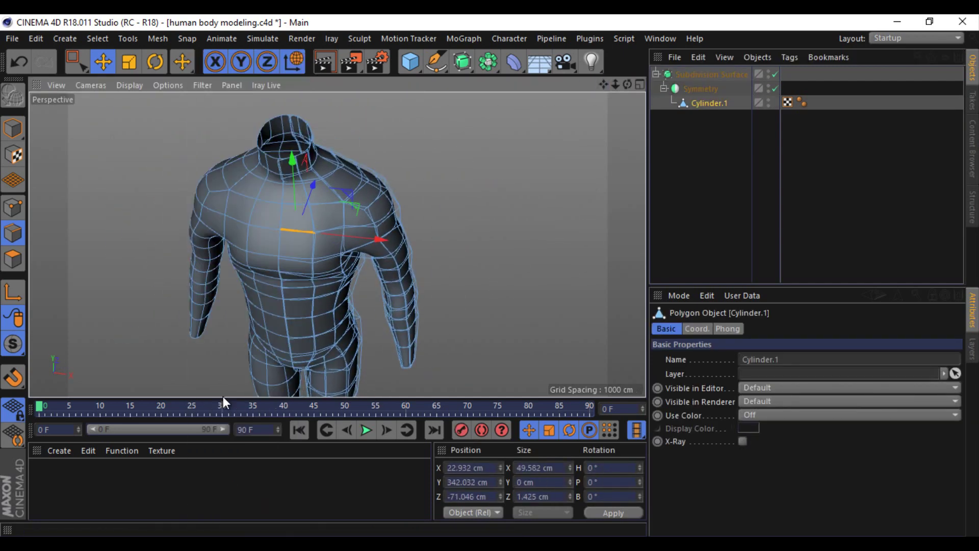
pyautogui.moveTo(612, 98)
pyautogui.keyDown('alt'); pyautogui.mouseDown()
pyautogui.moveTo(491, 276)
pyautogui.moveTo(302, 284)
pyautogui.mouseUp(); pyautogui.keyUp('alt')
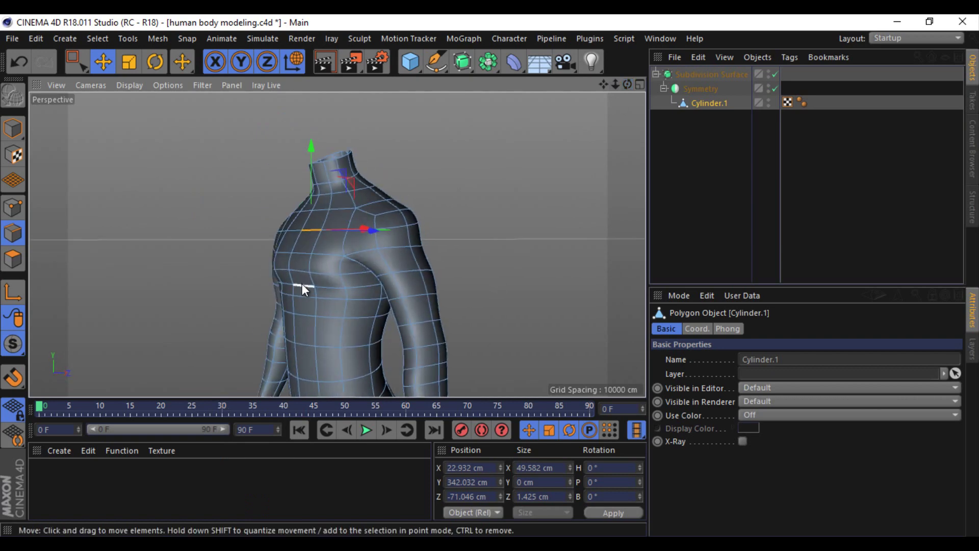
# Step: Maximize the side view framed on the hips and select points on the hip contour
pyautogui.click(639, 83)
pyautogui.middleClick(332, 259)
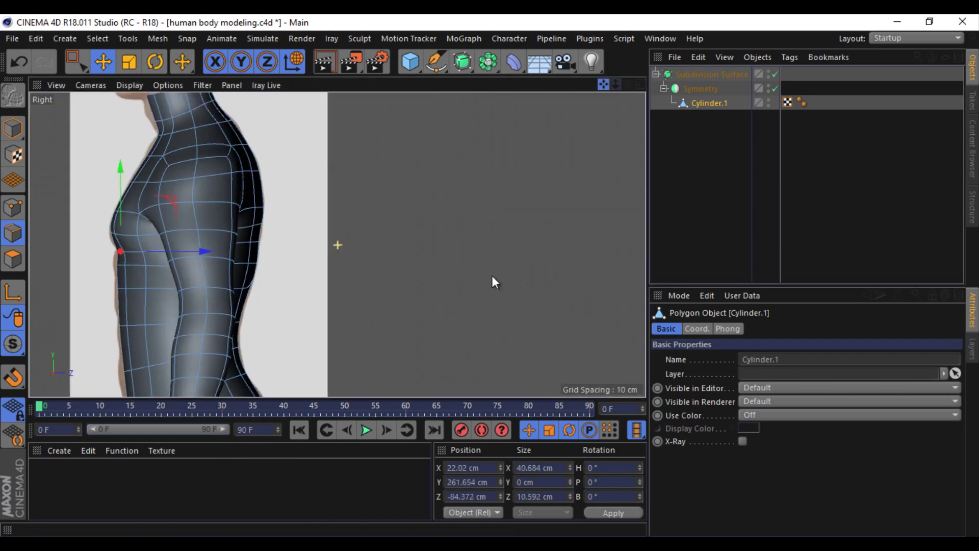
pyautogui.keyDown('alt'); pyautogui.moveTo(491, 275); pyautogui.dragTo(323, 254, button='middle'); pyautogui.keyUp('alt')
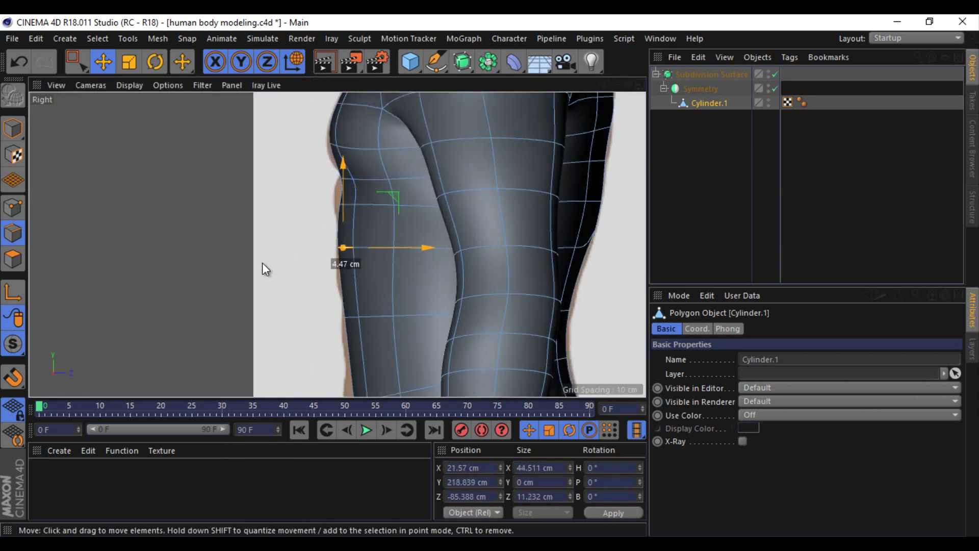
pyautogui.click(262, 263)
pyautogui.click(347, 206)
pyautogui.click(129, 85)
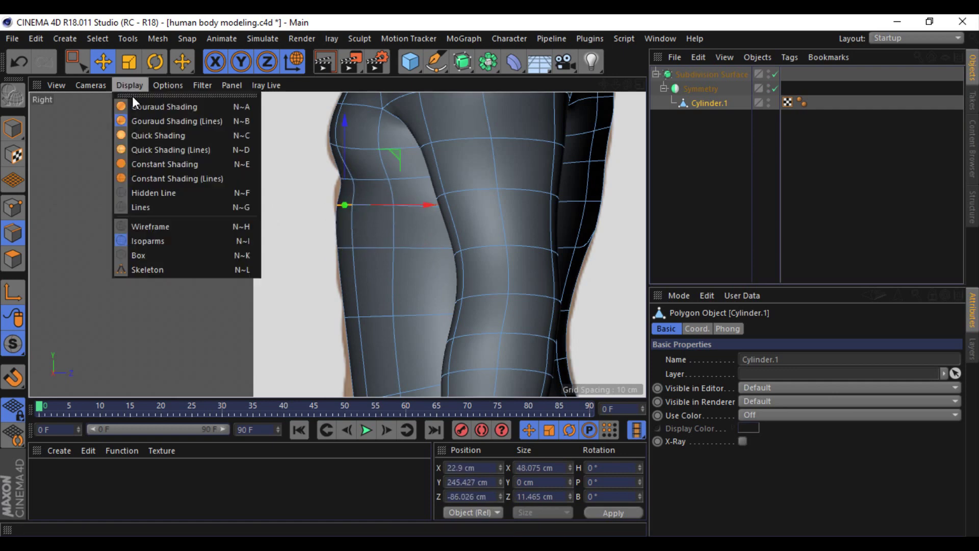
# Step: Set Hidden Line display and reshape the breast contour and under-breast point to the reference
pyautogui.click(153, 193)
pyautogui.moveTo(246, 202); pyautogui.dragTo(346, 152)
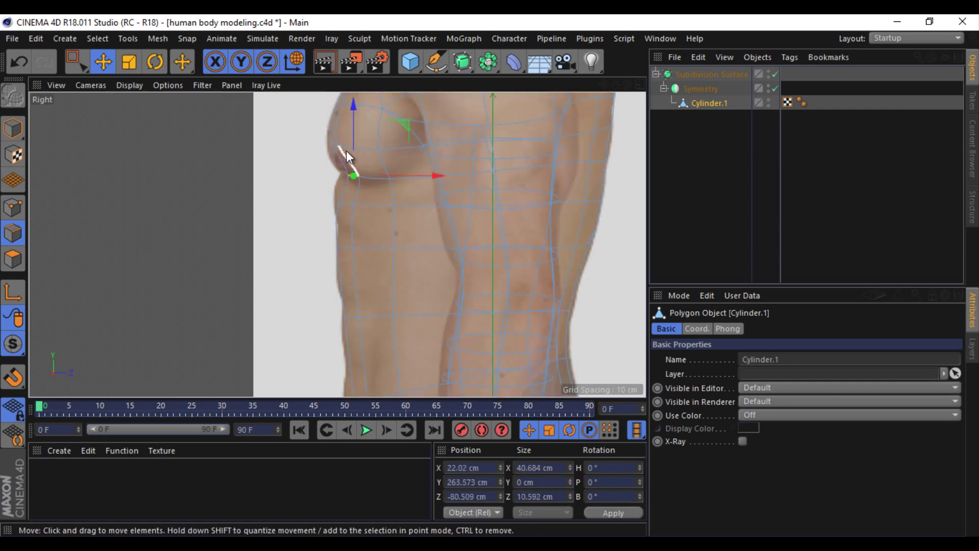
pyautogui.moveTo(258, 175)
pyautogui.mouseDown()
pyautogui.moveTo(316, 160)
pyautogui.moveTo(282, 189)
pyautogui.mouseUp()
pyautogui.click(20, 206)
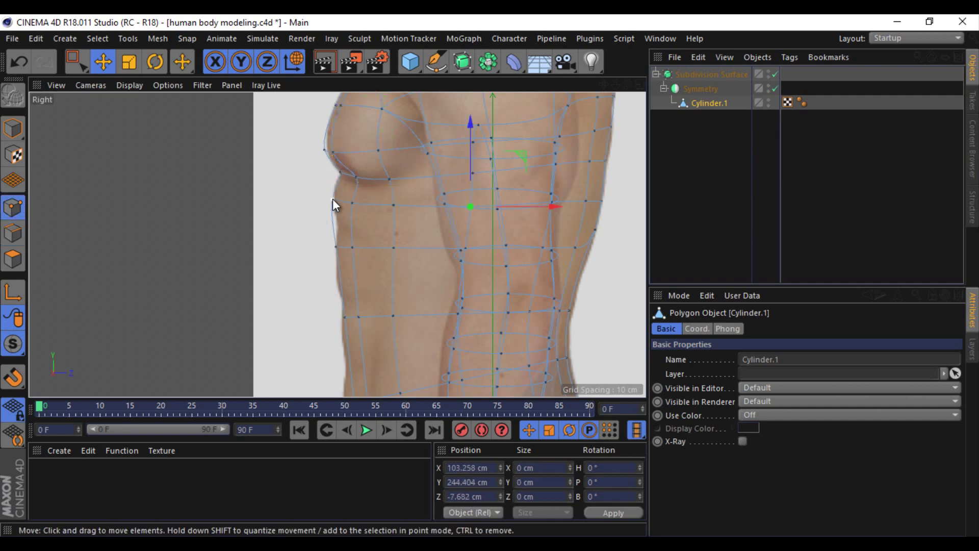
pyautogui.moveTo(244, 260); pyautogui.dragTo(244, 283)
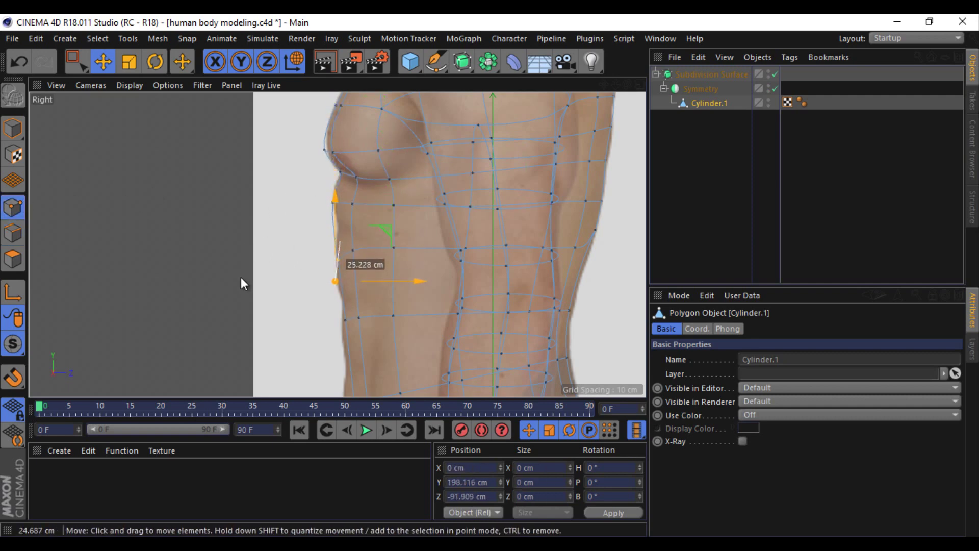
# Step: Centre the chest and nudge the upper chest point slightly
pyautogui.moveTo(607, 90); pyautogui.dragTo(491, 276)
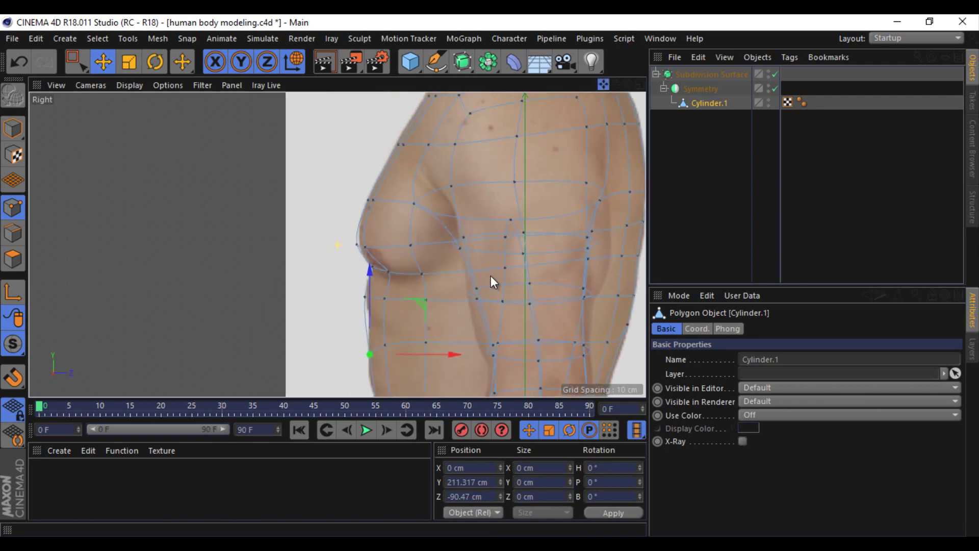
pyautogui.click(13, 233)
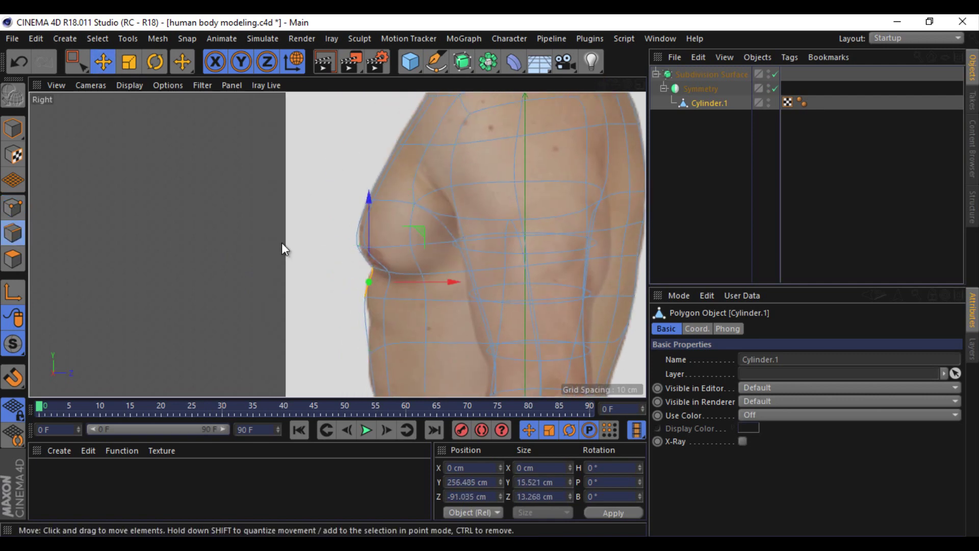
pyautogui.click(362, 246)
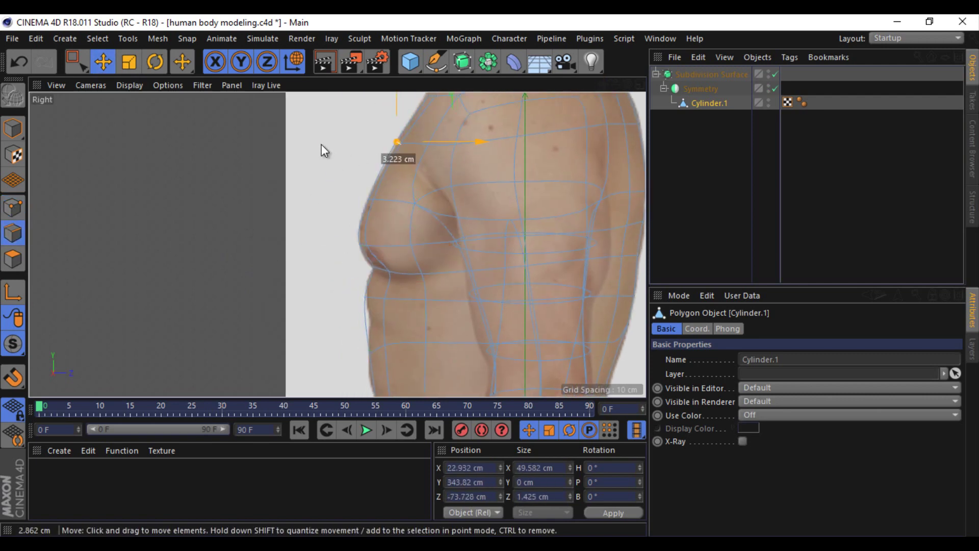
pyautogui.click(370, 200)
pyautogui.moveTo(308, 201); pyautogui.dragTo(286, 207)
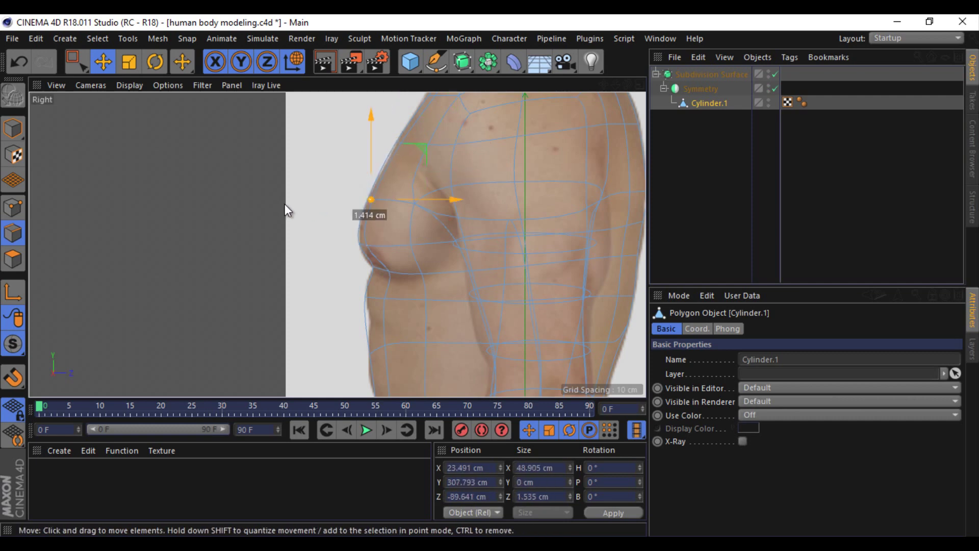
# Step: Box-select the front neck points and pull them back and down
pyautogui.moveTo(616, 84); pyautogui.dragTo(488, 282)
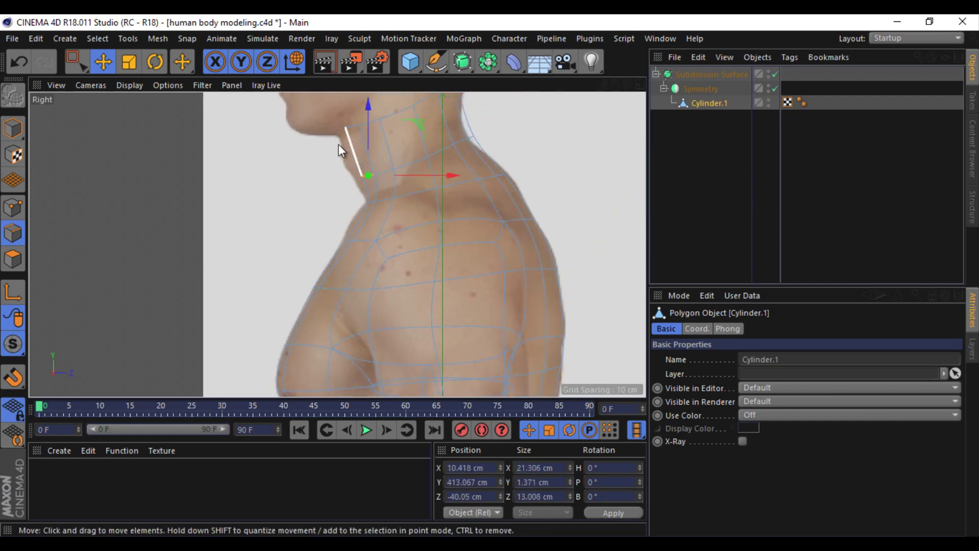
pyautogui.press('0')
pyautogui.moveTo(259, 109); pyautogui.dragTo(377, 184)
pyautogui.click(109, 62)
pyautogui.moveTo(163, 121); pyautogui.dragTo(155, 126)
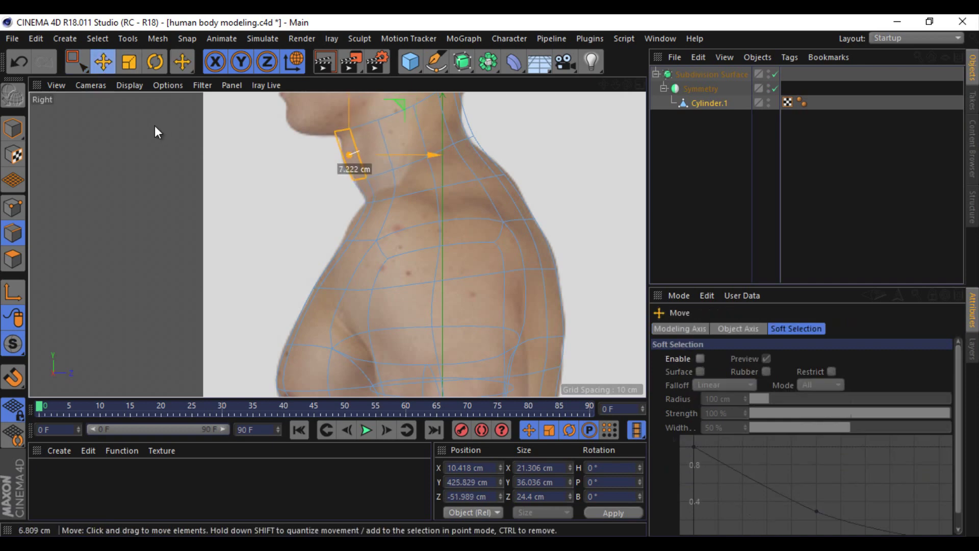
# Step: Adjust the neck edges and collar point to fit the reference photo
pyautogui.click(339, 132)
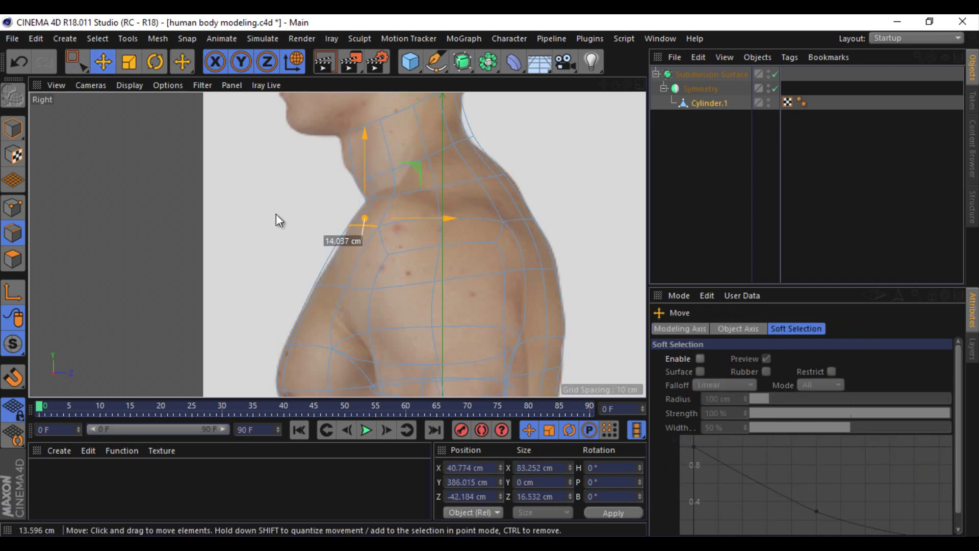
pyautogui.click(375, 210)
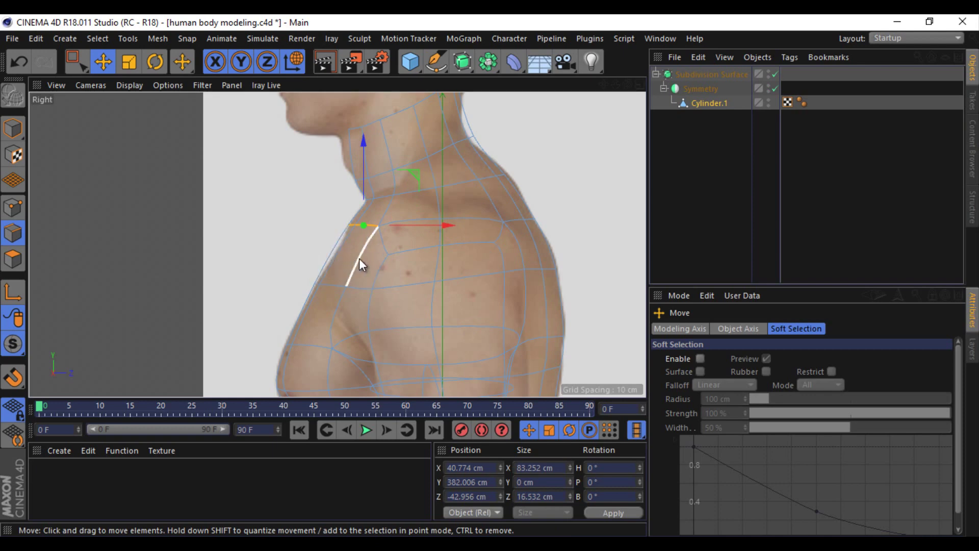
pyautogui.click(324, 255)
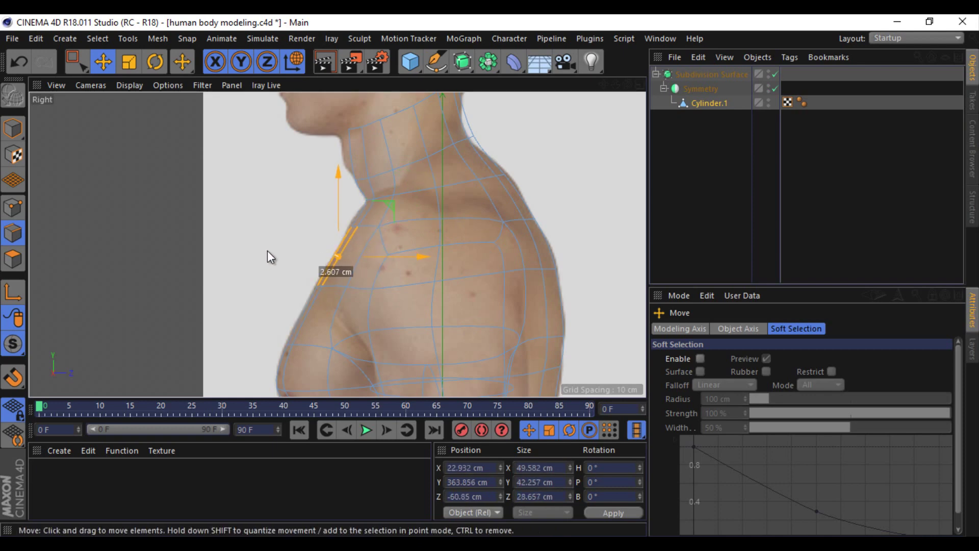
pyautogui.click(368, 201)
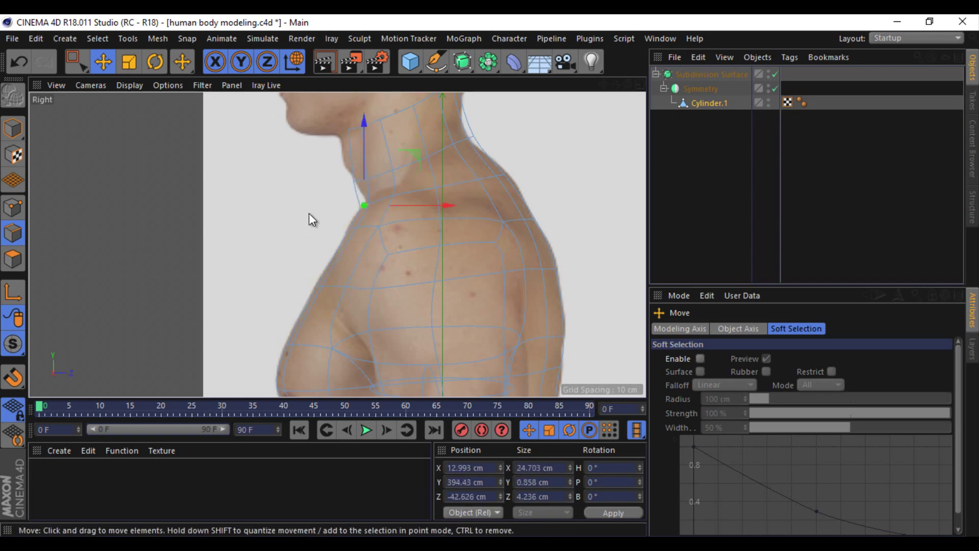
pyautogui.moveTo(359, 181); pyautogui.dragTo(368, 175)
pyautogui.scroll(-1, 291, 232)
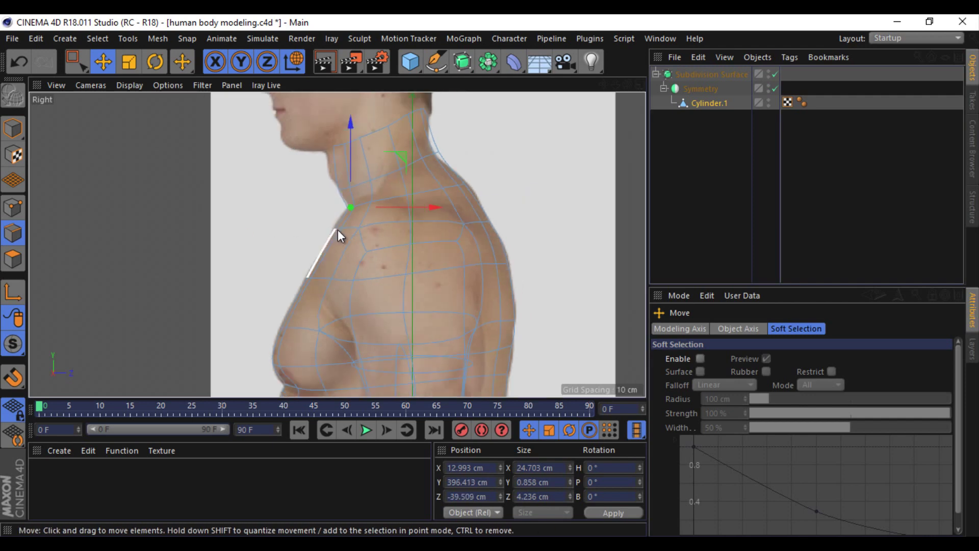
pyautogui.moveTo(291, 214); pyautogui.dragTo(292, 218)
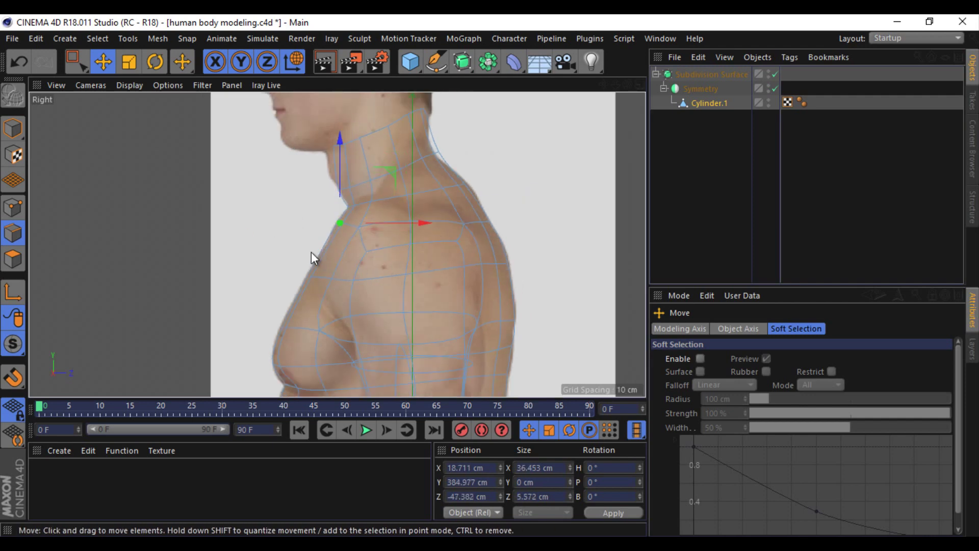
# Step: Edge Slide the shoulder edge slightly along the mesh
pyautogui.rightClick(531, 296)
pyautogui.click(571, 352)
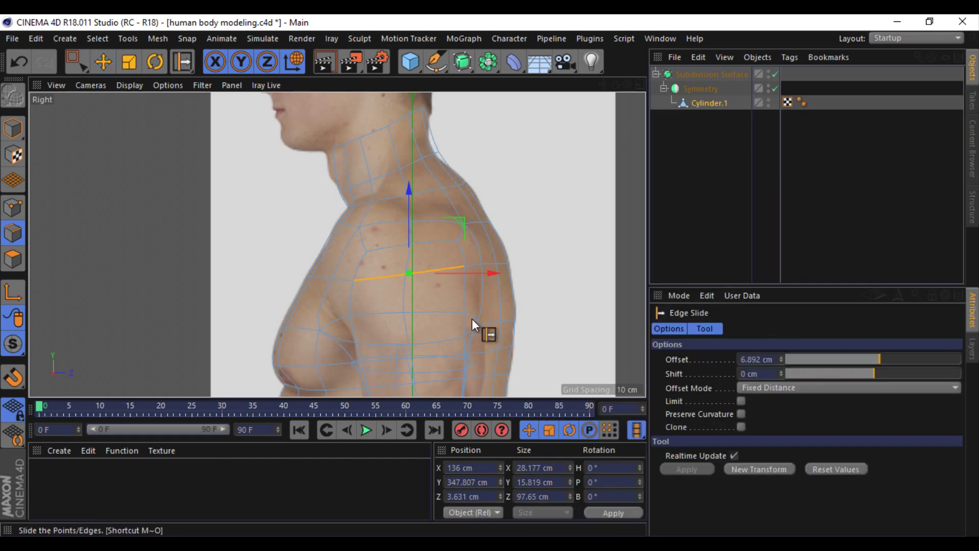
pyautogui.moveTo(427, 278); pyautogui.dragTo(428, 284)
pyautogui.click(104, 62)
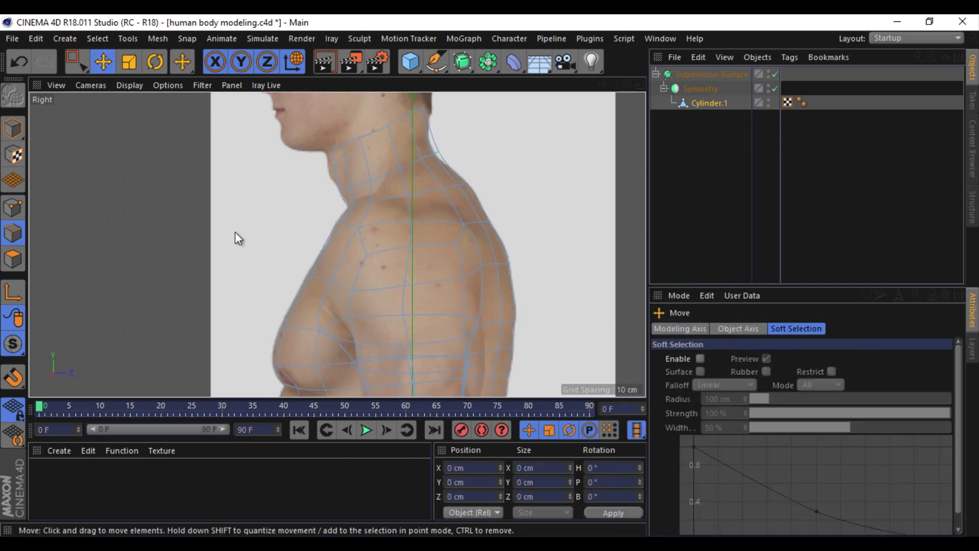
pyautogui.rightClick(234, 231)
pyautogui.click(209, 305)
# Step: Nudge a chest point back, then restore the four-view layout with wider viewports
pyautogui.scroll(-2, 371, 248)
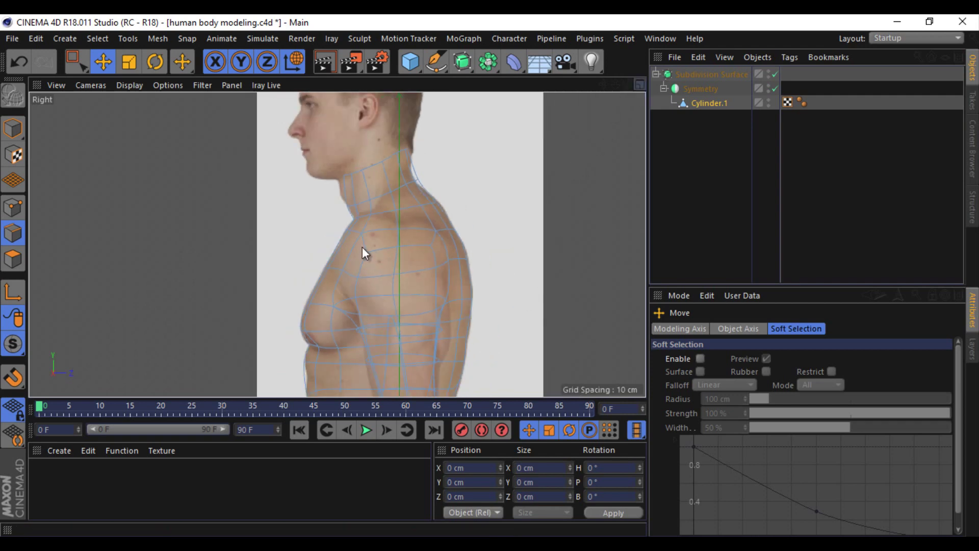
pyautogui.click(12, 207)
pyautogui.click(399, 323)
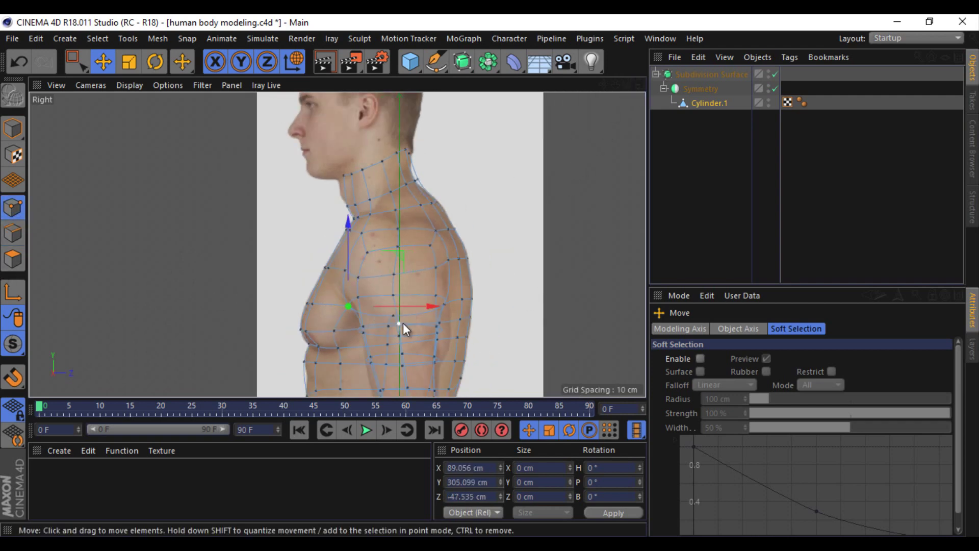
pyautogui.moveTo(418, 306); pyautogui.dragTo(402, 306)
pyautogui.middleClick(612, 107)
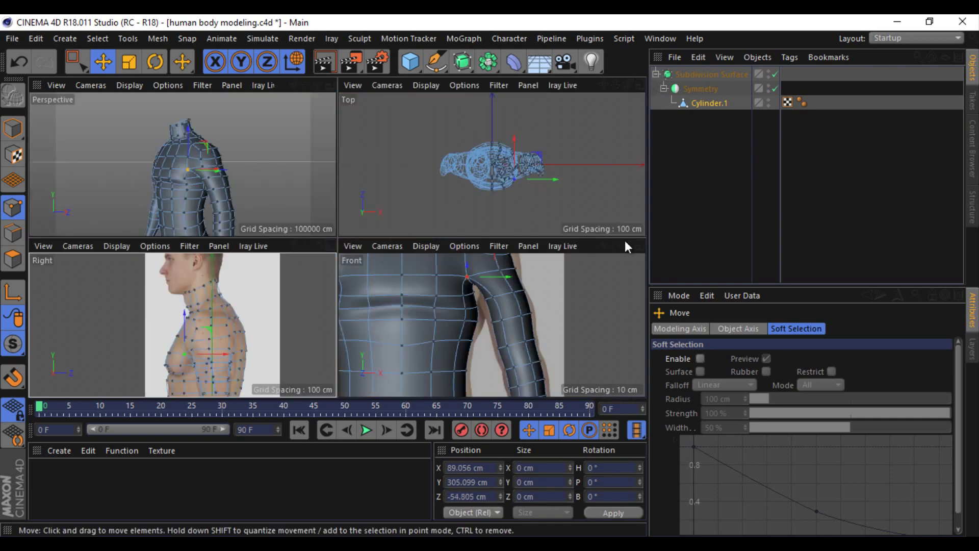
pyautogui.moveTo(652, 191); pyautogui.dragTo(809, 183)
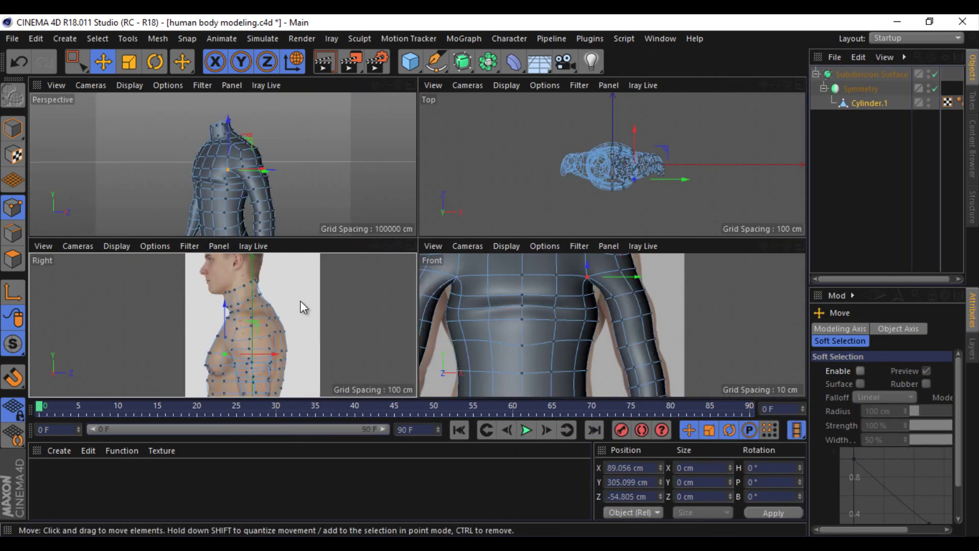
# Step: Lower a front chest point and select the breast-edge points to follow the pectoral outline
pyautogui.click(522, 308)
pyautogui.scroll(3, 204, 331)
pyautogui.scroll(2, 153, 357)
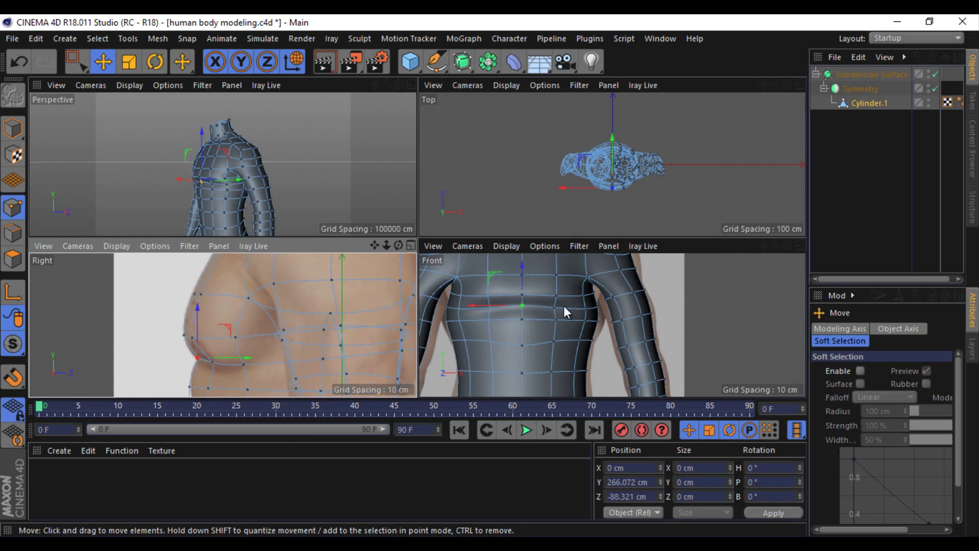
pyautogui.moveTo(212, 329); pyautogui.dragTo(212, 333)
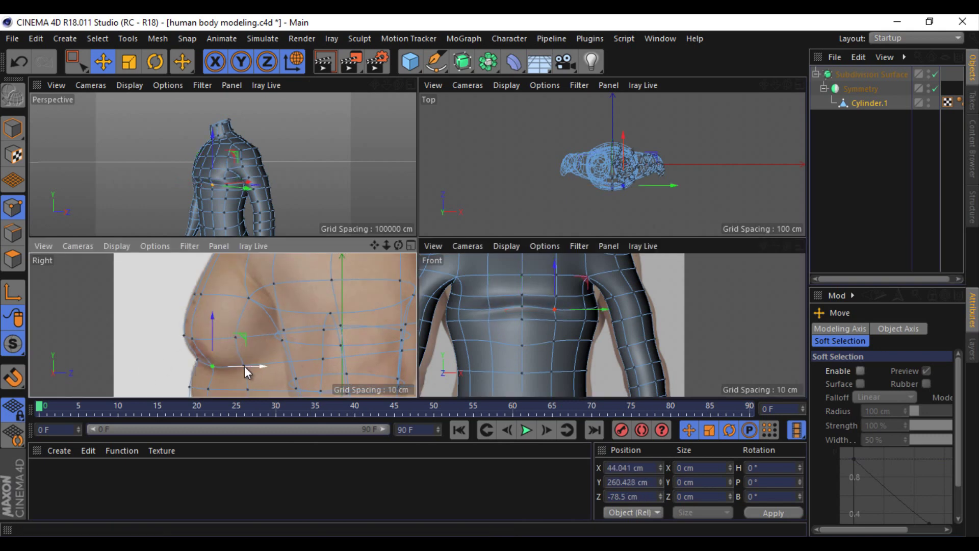
pyautogui.moveTo(245, 366); pyautogui.dragTo(243, 341)
pyautogui.click(192, 338)
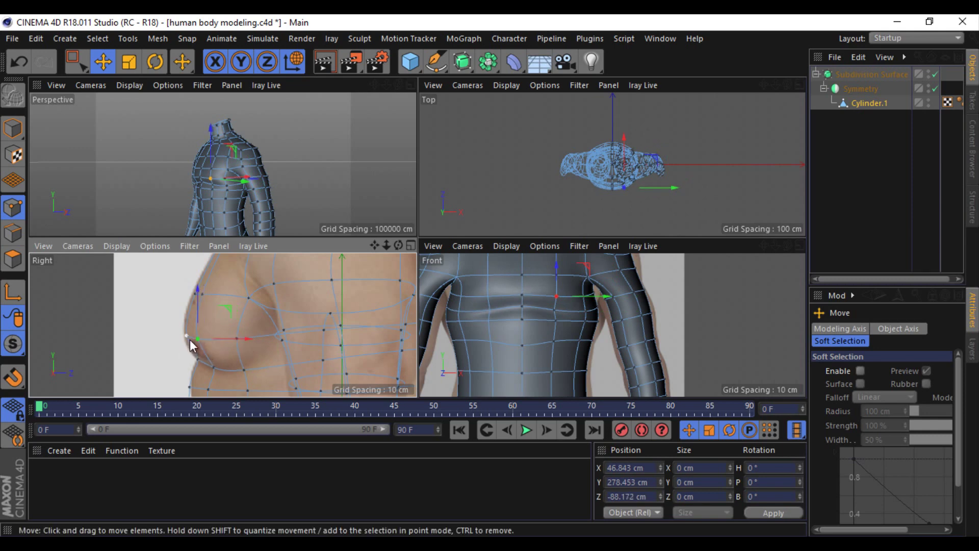
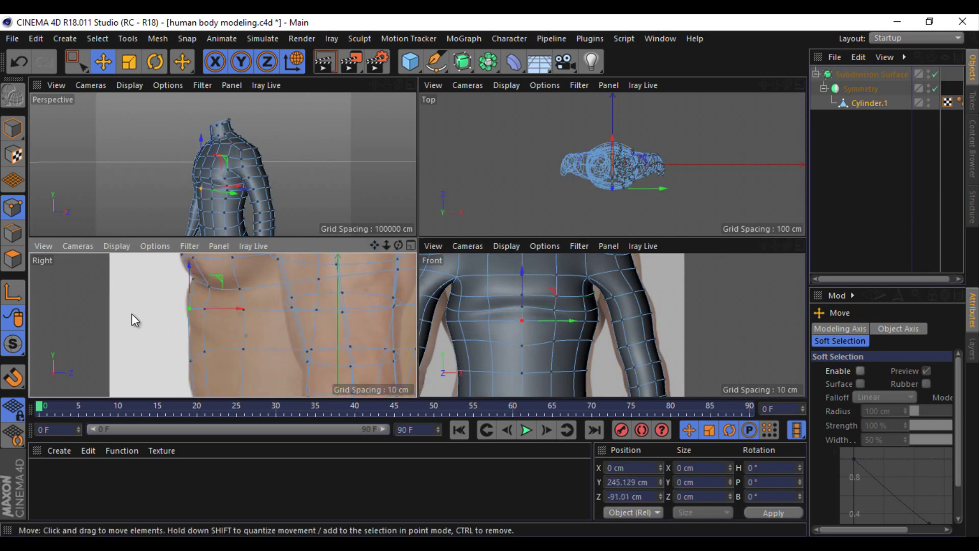
# Step: Maximize the Perspective view and push a shoulder point outward in depth
pyautogui.click(132, 314)
pyautogui.middleClick(360, 127)
pyautogui.scroll(3, 362, 243)
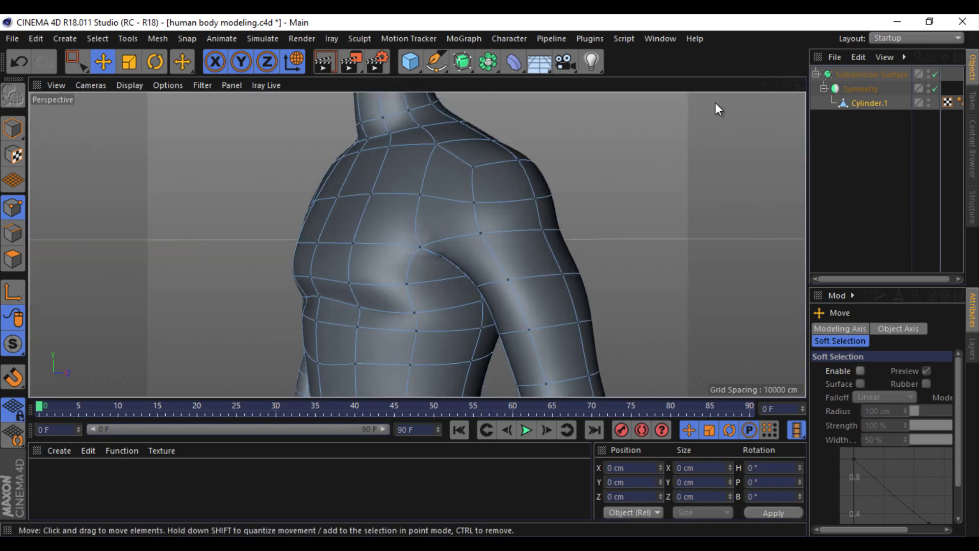
pyautogui.scroll(2, 490, 277)
pyautogui.keyDown('alt'); pyautogui.moveTo(487, 274); pyautogui.dragTo(489, 275); pyautogui.keyUp('alt')
pyautogui.click(415, 312)
pyautogui.moveTo(480, 310); pyautogui.dragTo(491, 307)
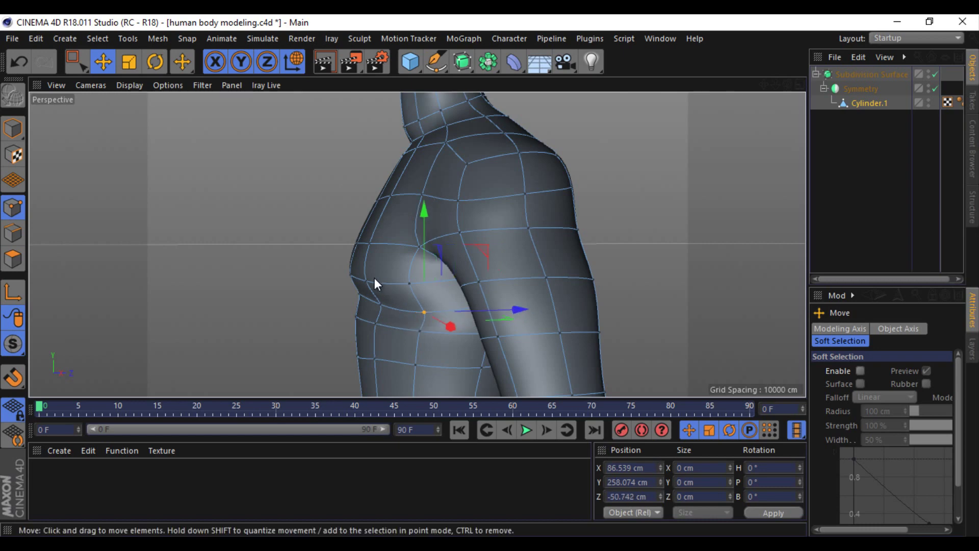
# Step: From a front view, nudge the centre chest point up slightly
pyautogui.scroll(-3, 368, 281)
pyautogui.keyDown('alt'); pyautogui.moveTo(770, 84); pyautogui.dragTo(491, 276); pyautogui.keyUp('alt')
pyautogui.click(302, 293)
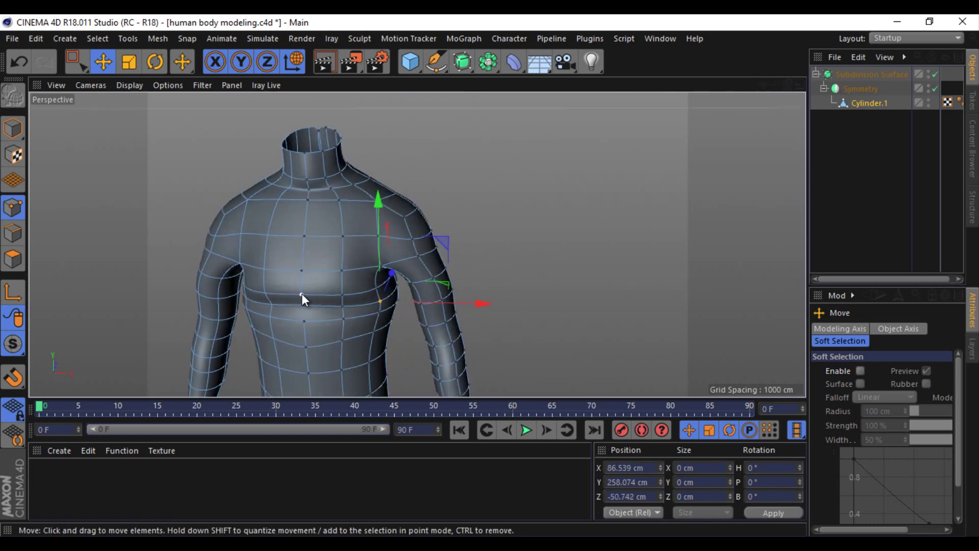
pyautogui.moveTo(301, 292)
pyautogui.mouseDown()
pyautogui.moveTo(323, 265)
pyautogui.moveTo(299, 289)
pyautogui.mouseUp()
# Step: Move two chest points outward together, then raise them from the side
pyautogui.moveTo(768, 85); pyautogui.dragTo(702, 122)
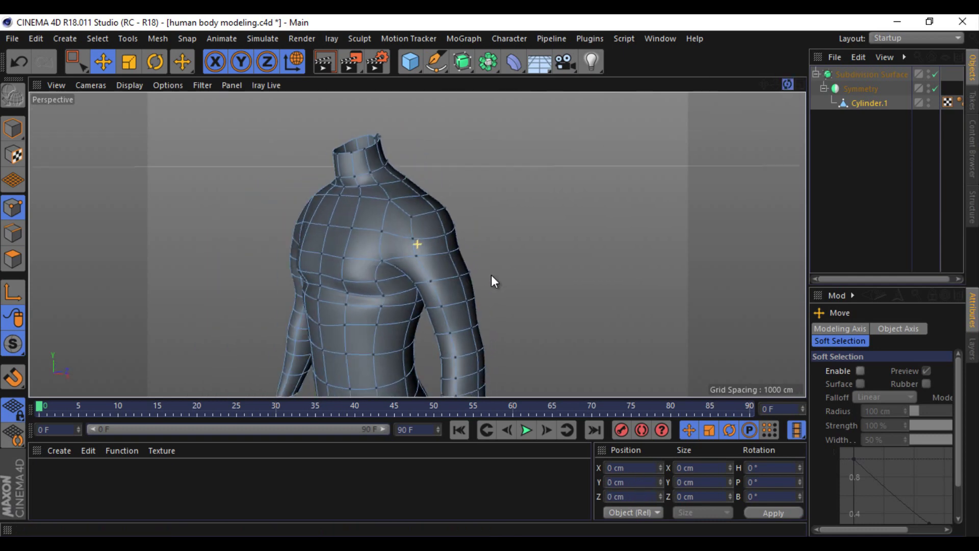
pyautogui.click(355, 300)
pyautogui.keyDown('shift'); pyautogui.click(386, 305); pyautogui.keyUp('shift')
pyautogui.moveTo(397, 264)
pyautogui.mouseDown()
pyautogui.moveTo(411, 255)
pyautogui.moveTo(408, 265)
pyautogui.mouseUp()
pyautogui.keyDown('alt'); pyautogui.moveTo(714, 171); pyautogui.dragTo(484, 275); pyautogui.keyUp('alt')
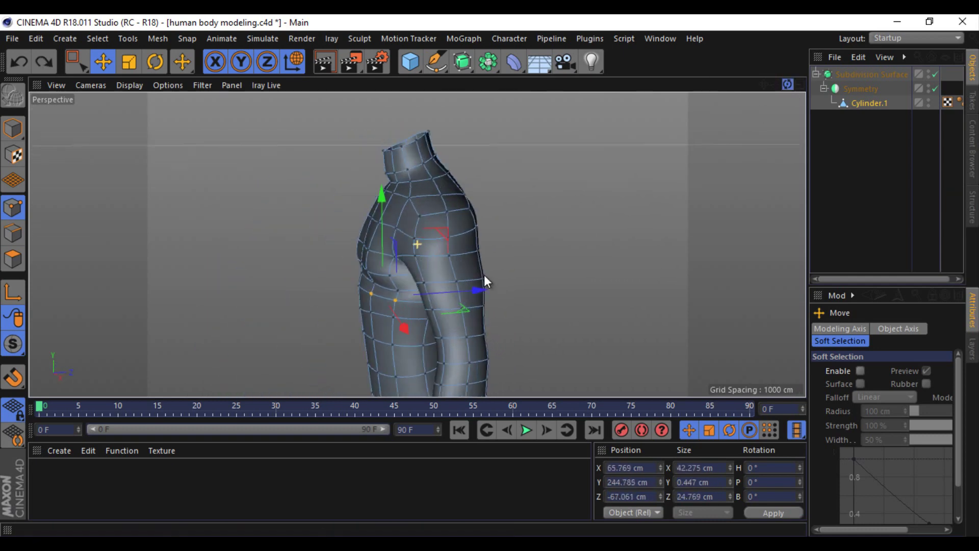
pyautogui.moveTo(467, 240); pyautogui.dragTo(474, 243)
# Step: Select a point near the collarbone, then clear the selection at front eye level
pyautogui.moveTo(767, 89); pyautogui.dragTo(345, 283)
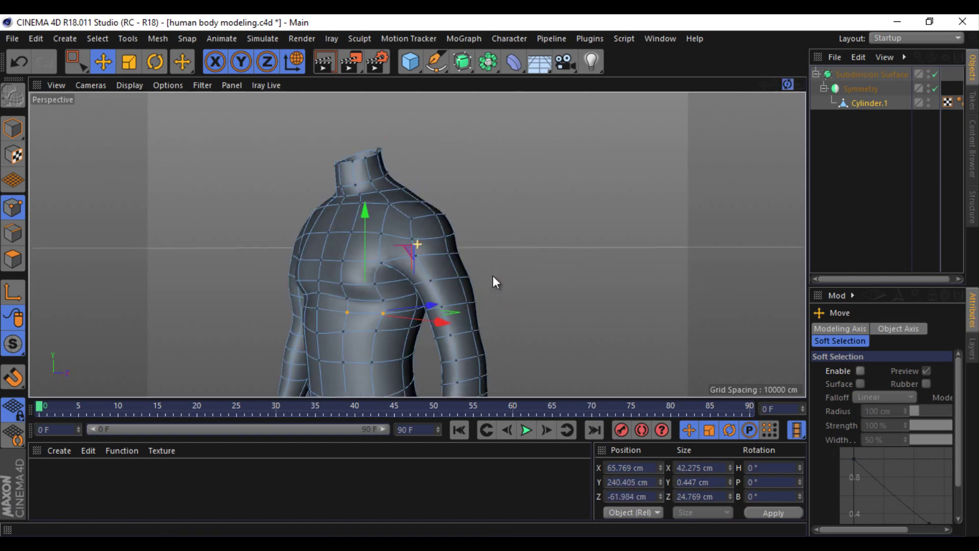
pyautogui.click(339, 266)
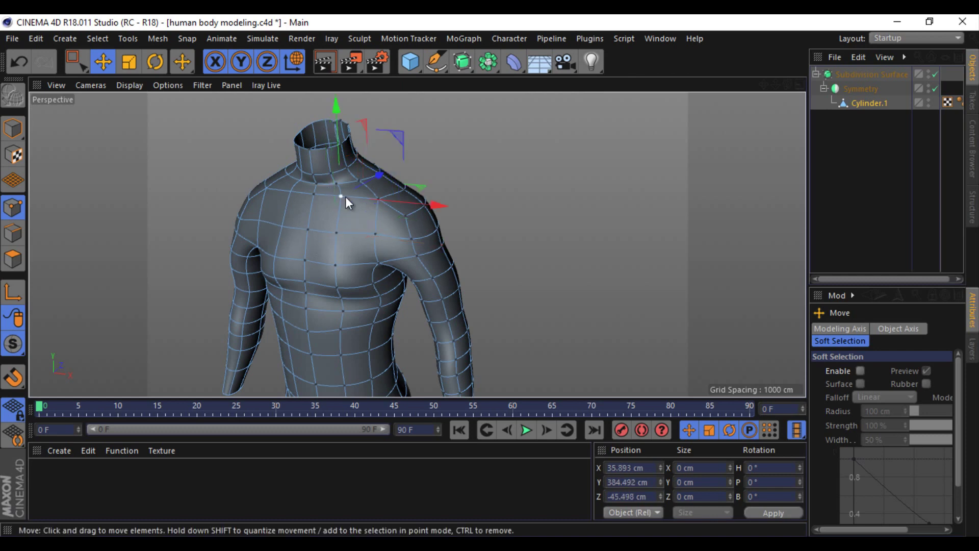
pyautogui.click(561, 204)
pyautogui.scroll(-5, 564, 211)
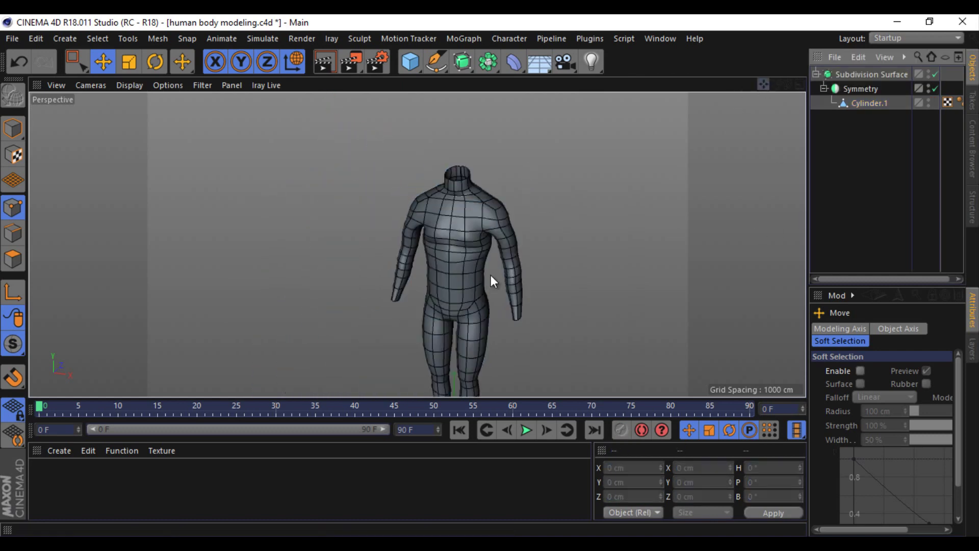
pyautogui.keyDown('alt'); pyautogui.moveTo(491, 274); pyautogui.dragTo(490, 275); pyautogui.keyUp('alt')
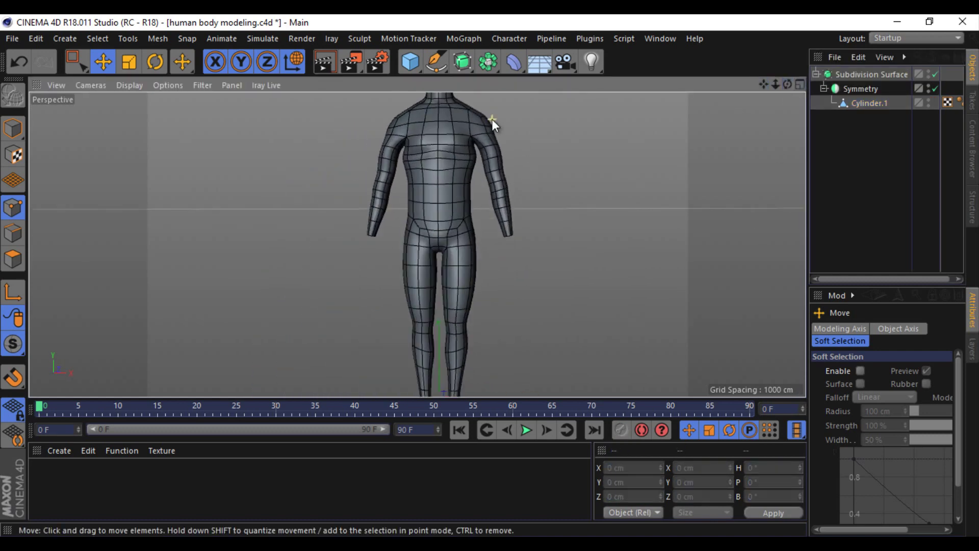
pyautogui.scroll(5, 492, 119)
# Step: Pull the underarm point down and inward, then check the body from the side
pyautogui.click(487, 158)
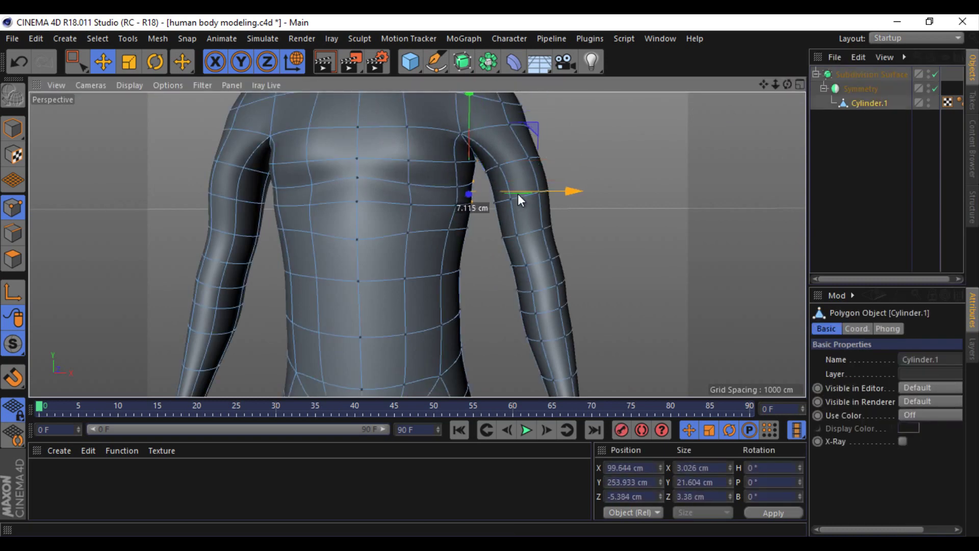
pyautogui.moveTo(518, 193); pyautogui.dragTo(491, 204)
pyautogui.scroll(-5, 491, 204)
pyautogui.click(364, 146)
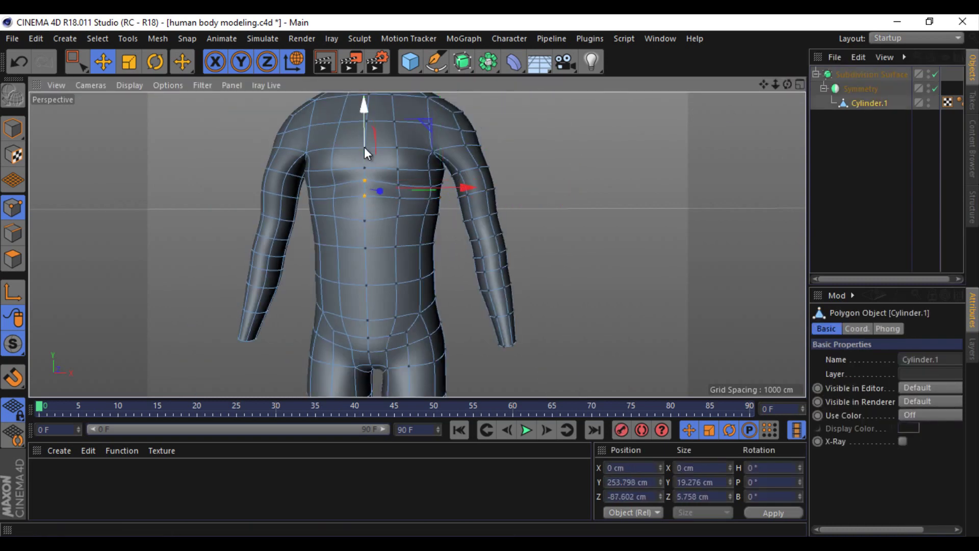
pyautogui.keyDown('alt'); pyautogui.moveTo(638, 147); pyautogui.dragTo(491, 275); pyautogui.keyUp('alt')
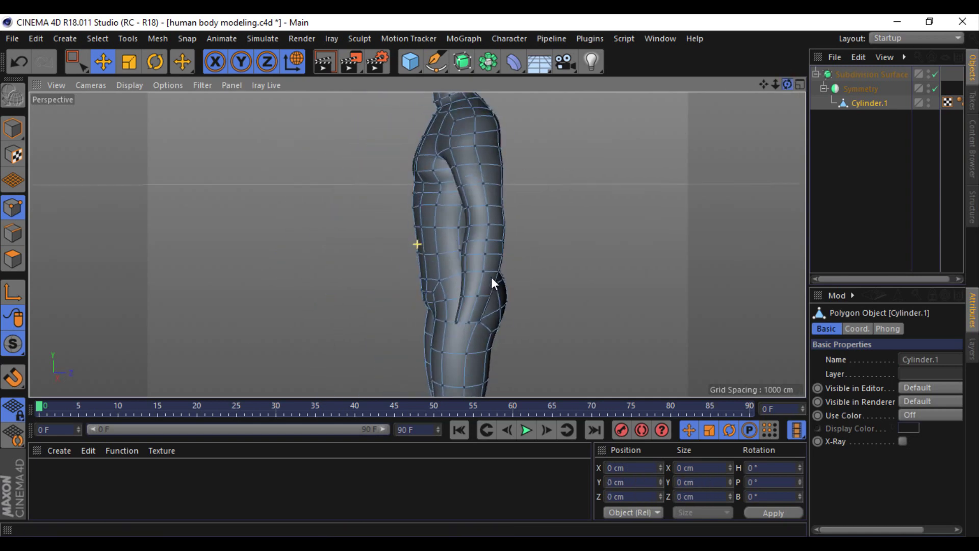
# Step: Maximize the Right view and move the chest's front-edge points toward the side photo
pyautogui.middleClick(702, 144)
pyautogui.middleClick(413, 245)
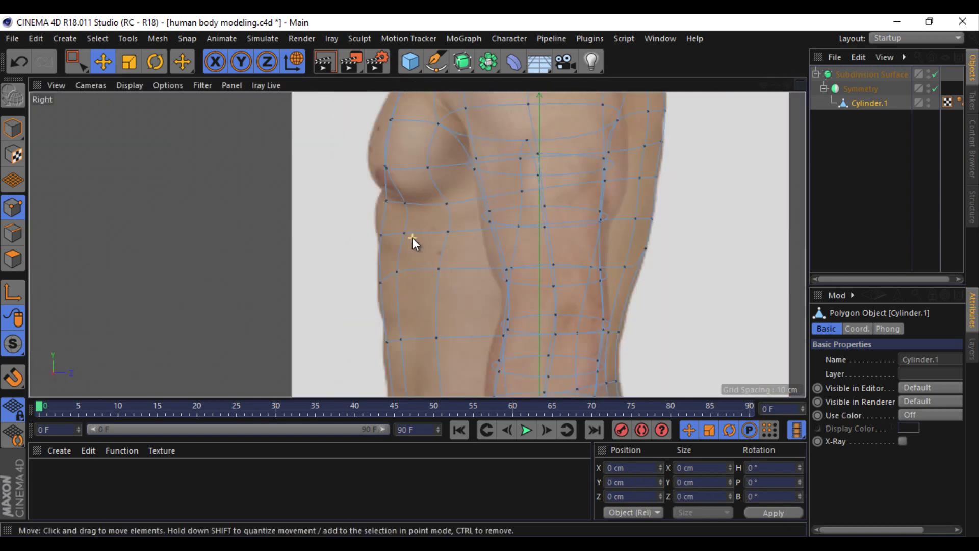
pyautogui.press('0')
pyautogui.moveTo(408, 130); pyautogui.dragTo(352, 189)
pyautogui.press('e')
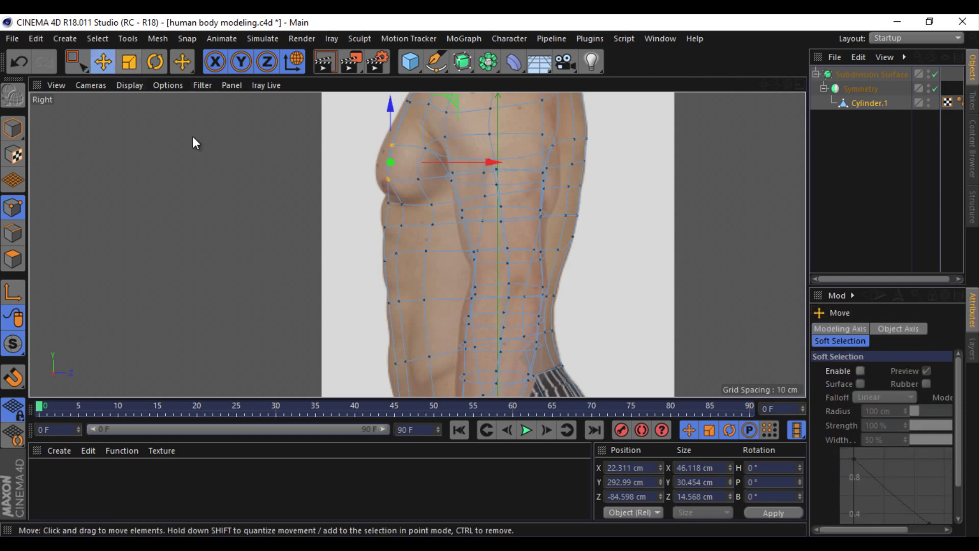
pyautogui.click(203, 204)
# Step: Scale the thigh point row deeper to match the side photo
pyautogui.scroll(-5, 336, 188)
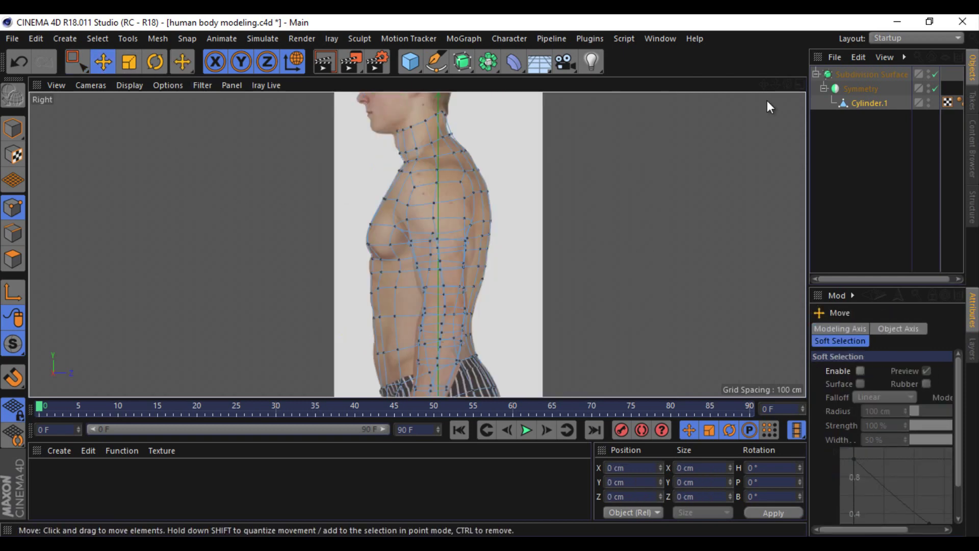
pyautogui.moveTo(764, 84)
pyautogui.mouseDown()
pyautogui.moveTo(490, 275)
pyautogui.moveTo(408, 270)
pyautogui.mouseUp()
pyautogui.press('0')
pyautogui.press('t')
pyautogui.moveTo(526, 256); pyautogui.dragTo(542, 262)
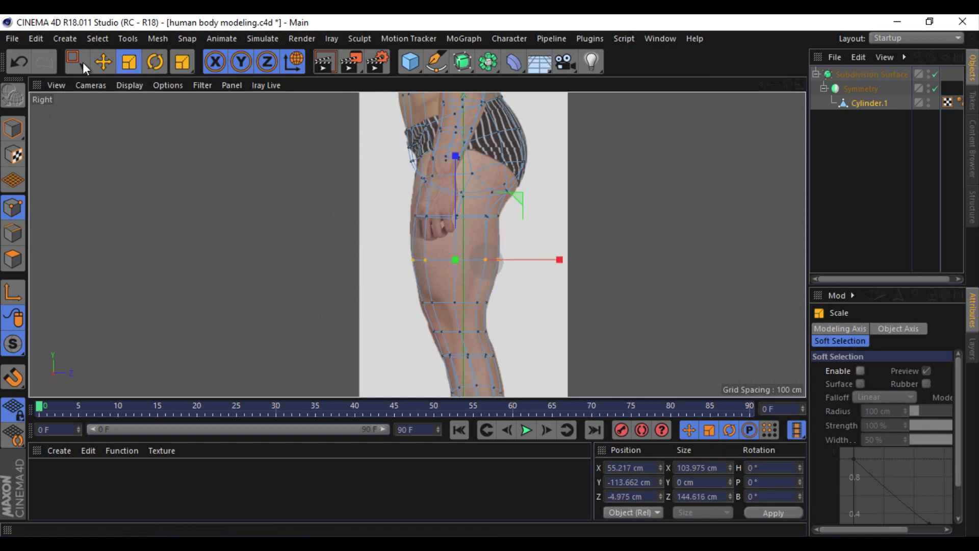
# Step: Shift the upper thigh point row toward the front of the thigh
pyautogui.press('0')
pyautogui.scroll(3, 426, 189)
pyautogui.moveTo(408, 162)
pyautogui.mouseDown()
pyautogui.moveTo(456, 198)
pyautogui.moveTo(463, 174)
pyautogui.mouseUp()
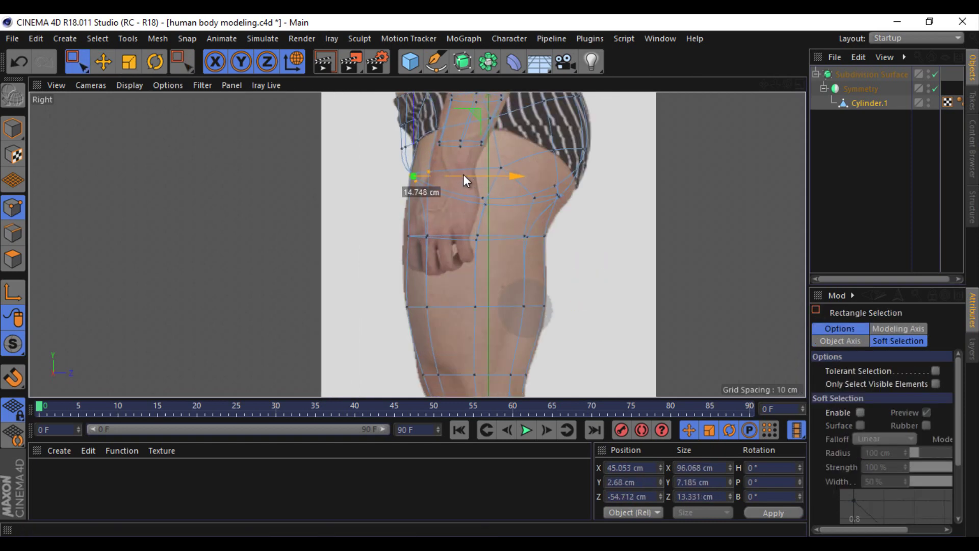
pyautogui.moveTo(398, 224)
pyautogui.mouseDown()
pyautogui.moveTo(449, 248)
pyautogui.moveTo(444, 236)
pyautogui.mouseUp()
pyautogui.moveTo(378, 148)
pyautogui.mouseDown()
pyautogui.moveTo(434, 139)
pyautogui.moveTo(537, 176)
pyautogui.moveTo(488, 182)
pyautogui.mouseUp()
# Step: Fit the point row along the briefs to the briefs' outline
pyautogui.scroll(3, 415, 166)
pyautogui.scroll(3, 469, 139)
pyautogui.scroll(-3, 561, 109)
pyautogui.moveTo(763, 85); pyautogui.dragTo(779, 183)
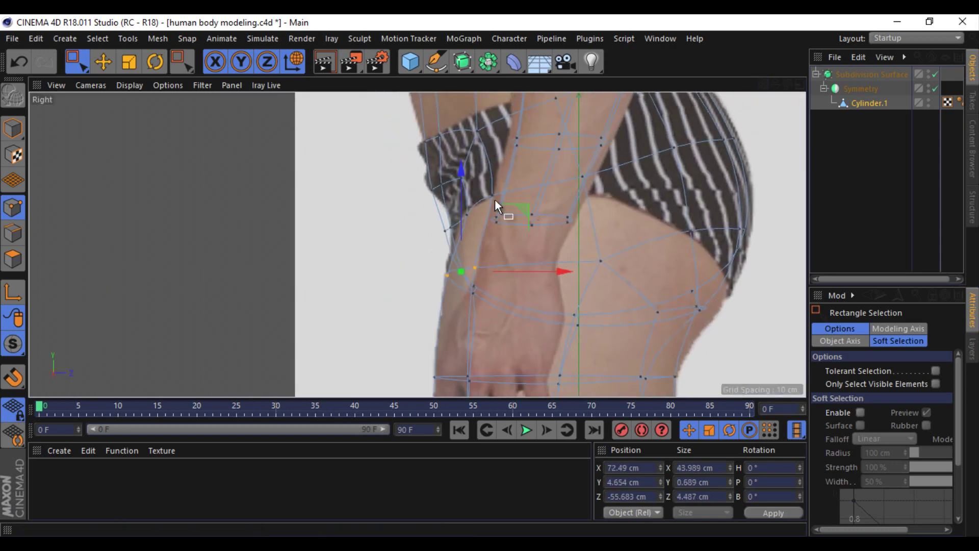
pyautogui.moveTo(461, 207); pyautogui.dragTo(414, 247)
pyautogui.scroll(-2, 526, 225)
pyautogui.scroll(-2, 528, 222)
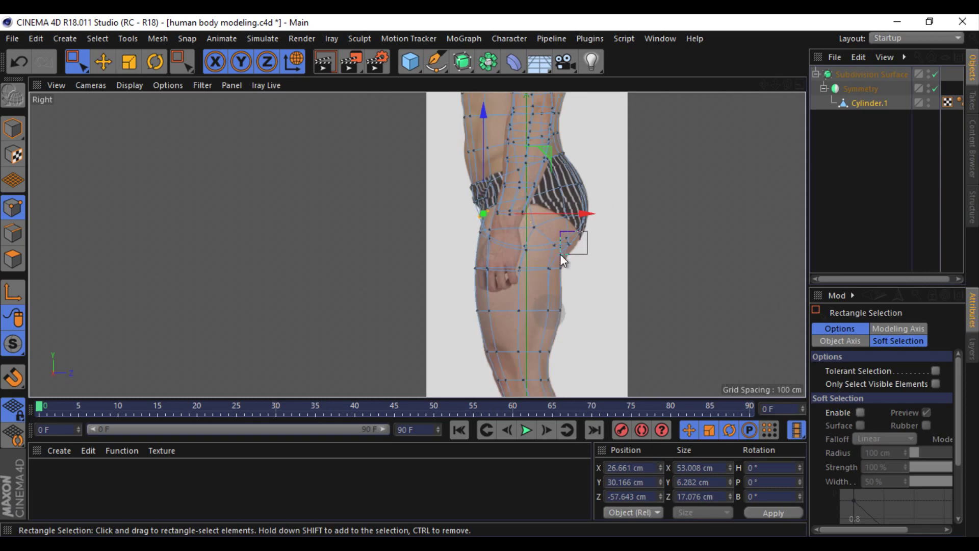
pyautogui.scroll(3, 560, 253)
# Step: Select the lower buttock, under-buttock and hand-level point rows
pyautogui.moveTo(617, 205); pyautogui.dragTo(592, 231)
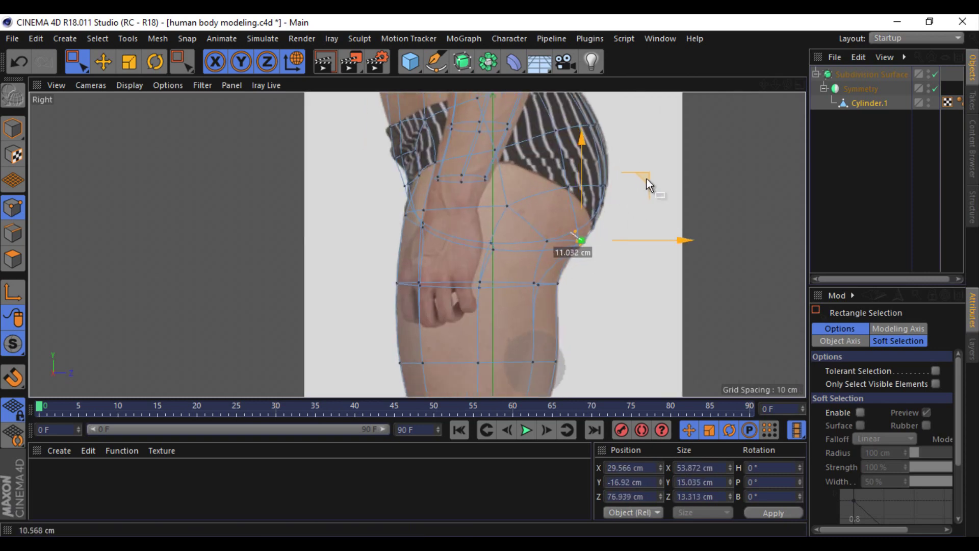
pyautogui.moveTo(612, 176); pyautogui.dragTo(550, 204)
pyautogui.moveTo(612, 265); pyautogui.dragTo(388, 299)
pyautogui.scroll(-3, 663, 153)
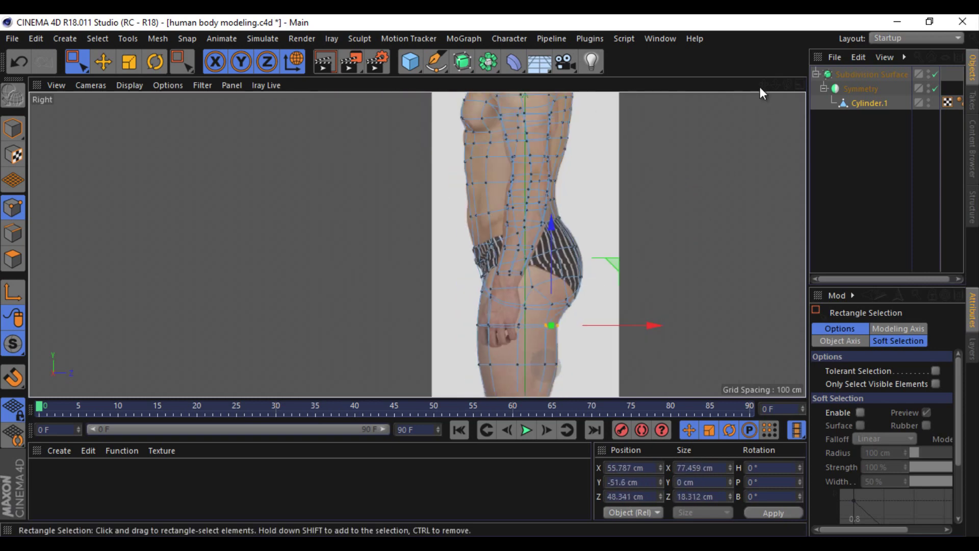
pyautogui.moveTo(764, 85); pyautogui.dragTo(490, 274)
# Step: Select and slightly scale the point rows around the knee
pyautogui.moveTo(573, 214); pyautogui.dragTo(475, 196)
pyautogui.press('t')
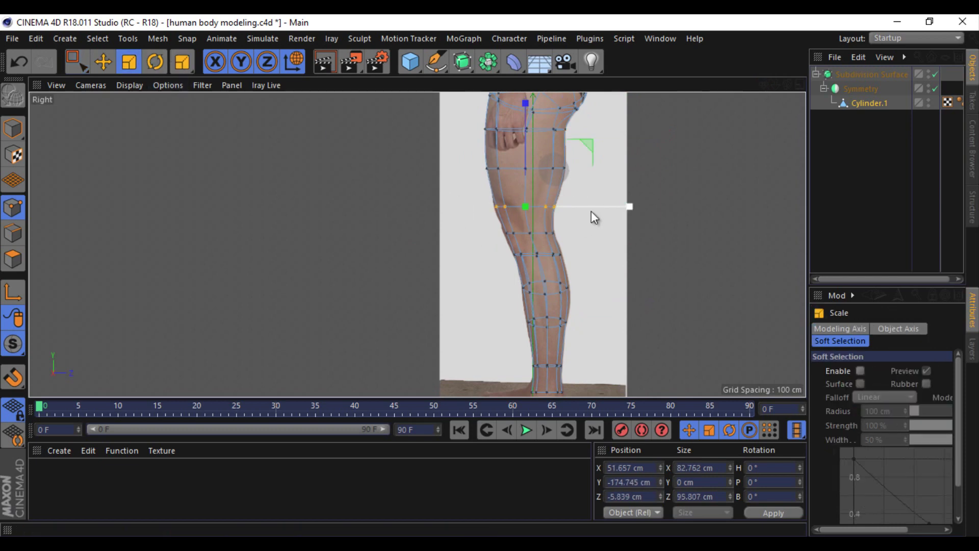
pyautogui.moveTo(592, 210); pyautogui.dragTo(596, 211)
pyautogui.press('0')
pyautogui.moveTo(530, 313); pyautogui.dragTo(615, 330)
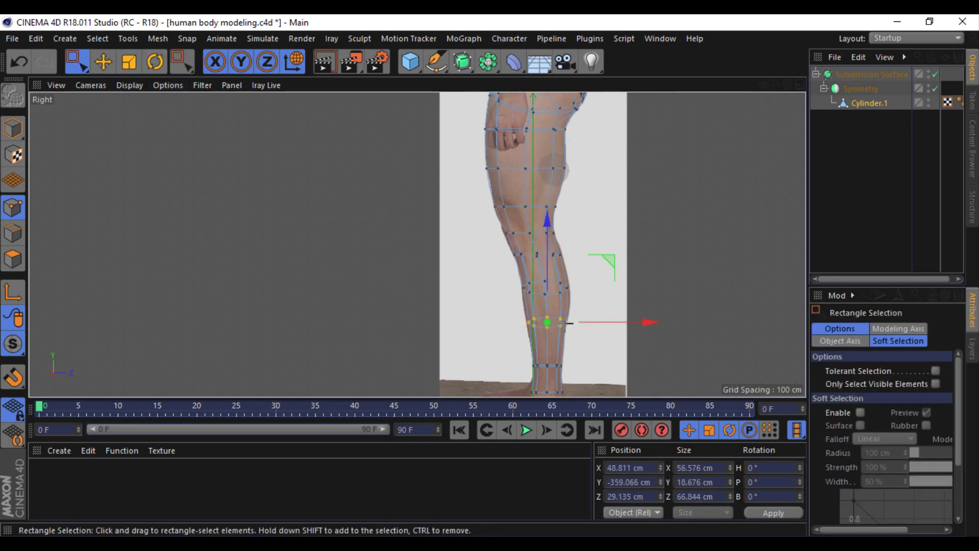
pyautogui.press('t')
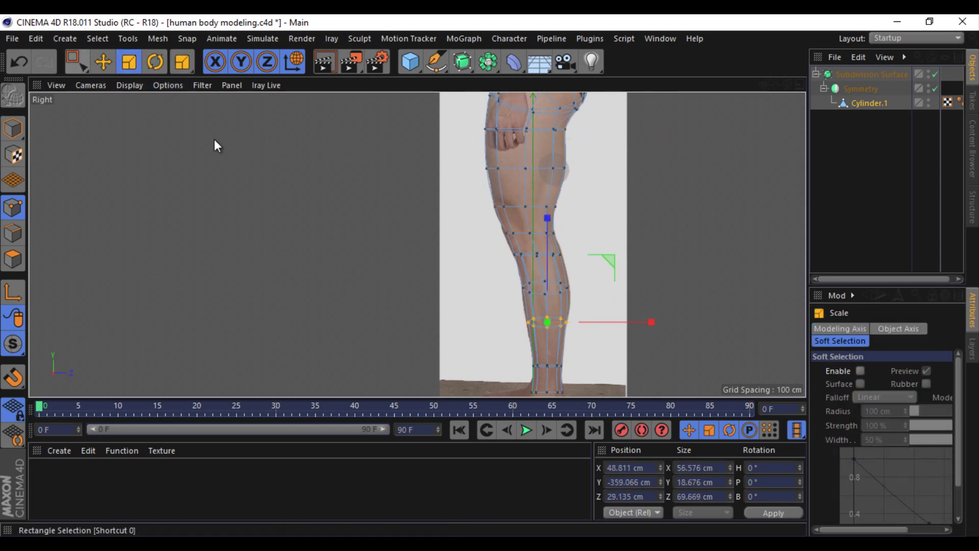
pyautogui.press('0')
pyautogui.moveTo(485, 279)
pyautogui.mouseDown()
pyautogui.moveTo(586, 296)
pyautogui.moveTo(617, 284)
pyautogui.mouseUp()
# Step: Maximize the Front view and widen the knee points to match the front photo
pyautogui.press('t')
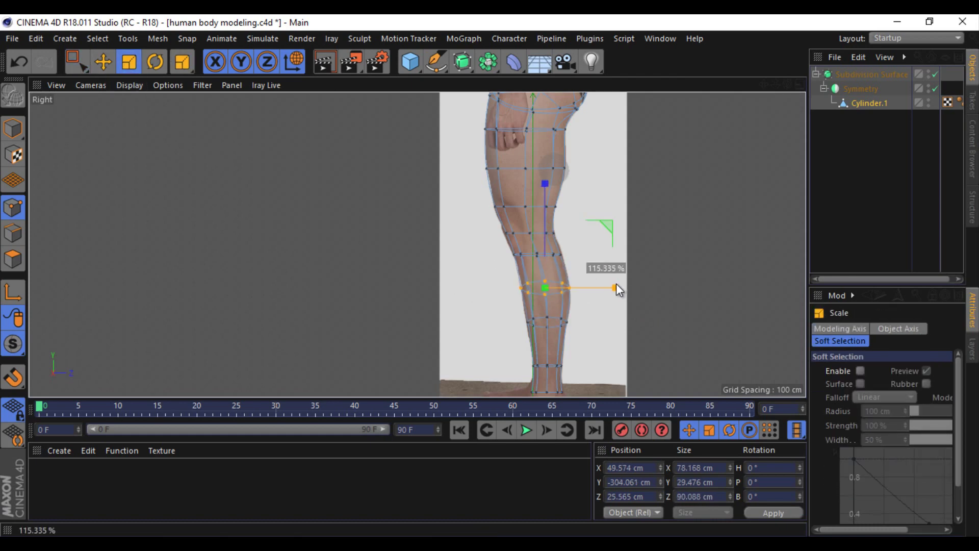
pyautogui.click(799, 84)
pyautogui.click(799, 245)
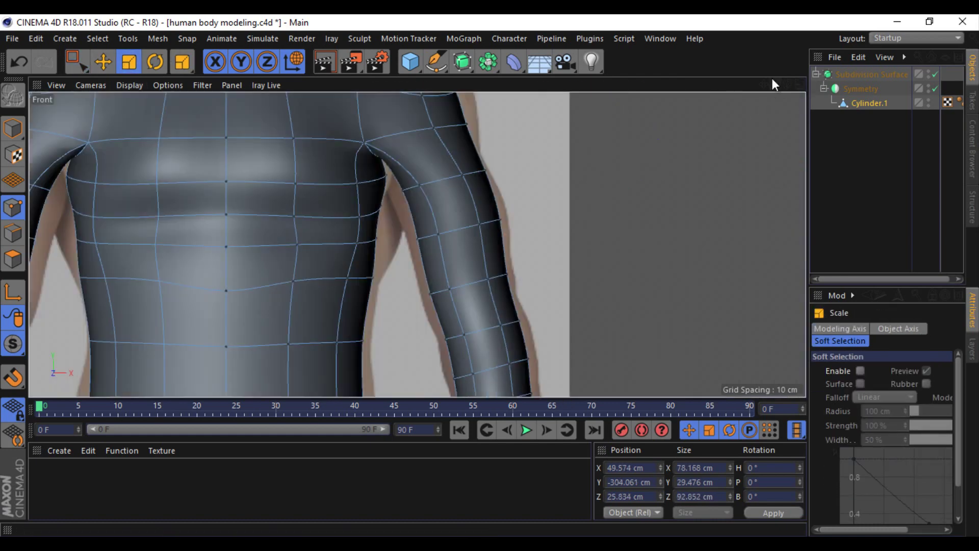
pyautogui.moveTo(772, 81); pyautogui.dragTo(490, 275)
pyautogui.scroll(2, 490, 274)
pyautogui.scroll(3, 460, 218)
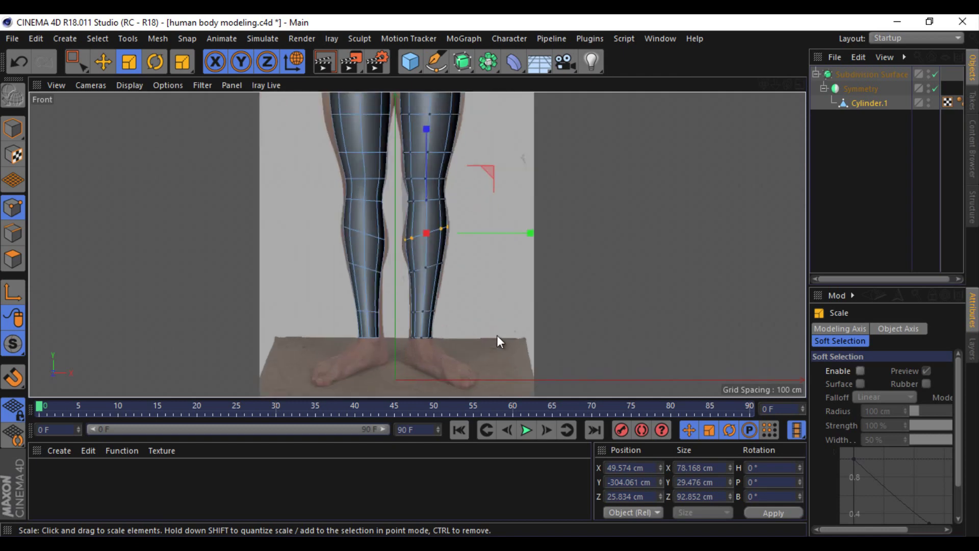
pyautogui.moveTo(505, 232); pyautogui.dragTo(515, 231)
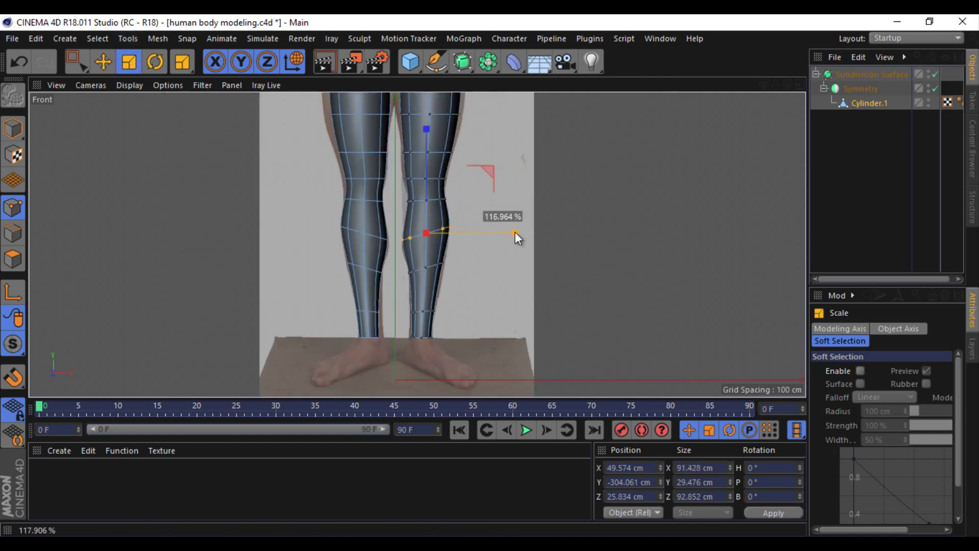
pyautogui.click(103, 61)
# Step: Set the display to Hidden Line and widen the shin loops to the photo
pyautogui.click(445, 268)
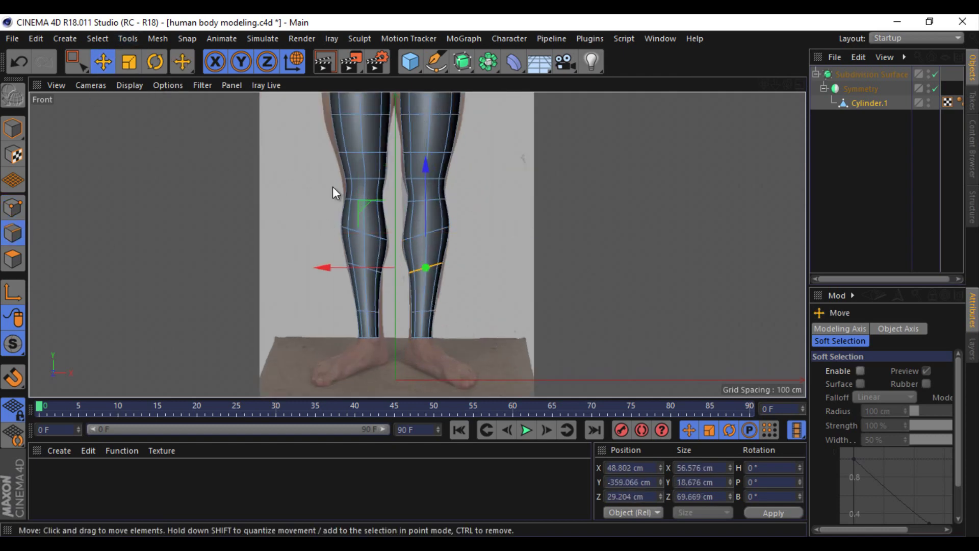
pyautogui.press('t')
pyautogui.moveTo(360, 263); pyautogui.dragTo(348, 263)
pyautogui.click(129, 85)
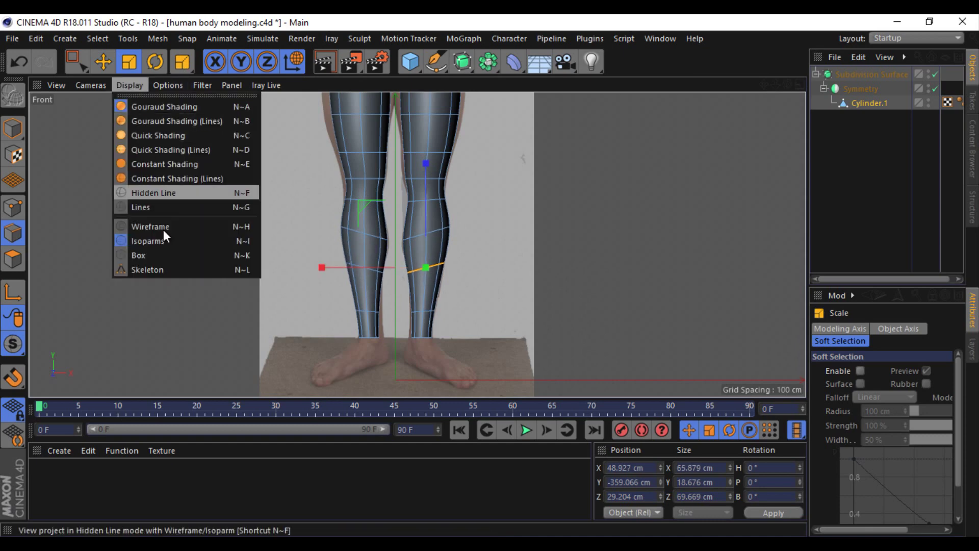
pyautogui.click(153, 193)
pyautogui.click(418, 310)
pyautogui.moveTo(393, 311); pyautogui.dragTo(369, 312)
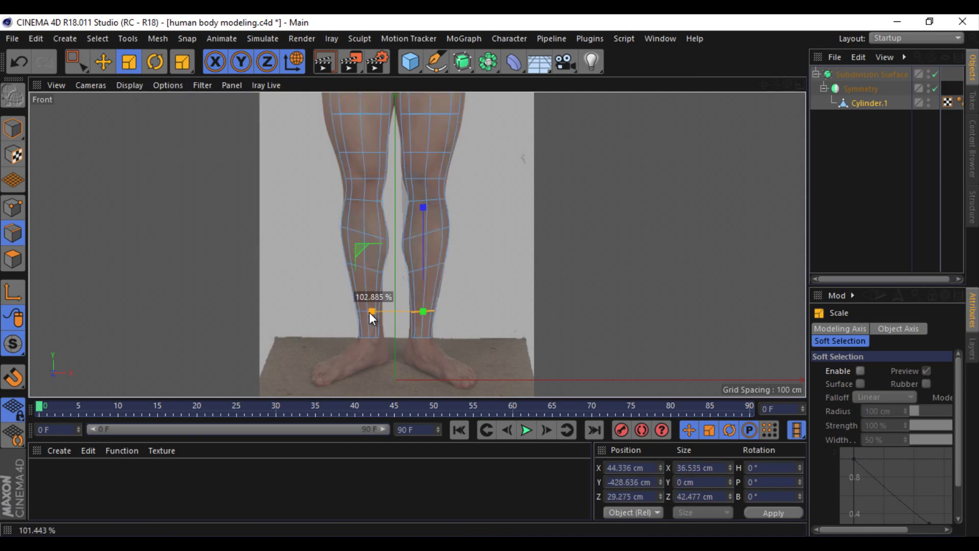
# Step: Scale the thigh and hip edge loops to the photo outline
pyautogui.moveTo(764, 87); pyautogui.dragTo(758, 89)
pyautogui.click(447, 231)
pyautogui.moveTo(403, 232)
pyautogui.mouseDown()
pyautogui.moveTo(384, 234)
pyautogui.moveTo(387, 226)
pyautogui.mouseUp()
pyautogui.click(449, 193)
pyautogui.moveTo(448, 192); pyautogui.dragTo(383, 197)
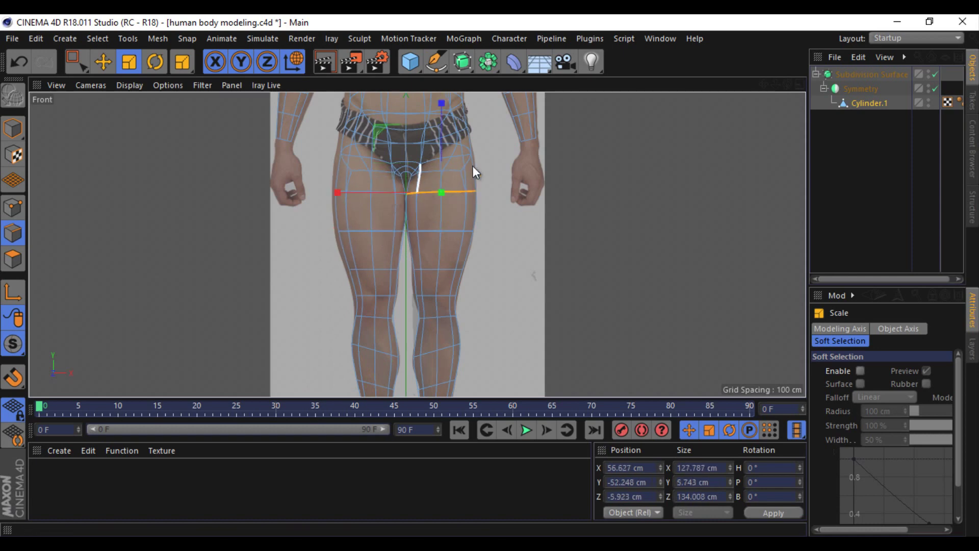
pyautogui.scroll(3, 472, 167)
pyautogui.click(453, 174)
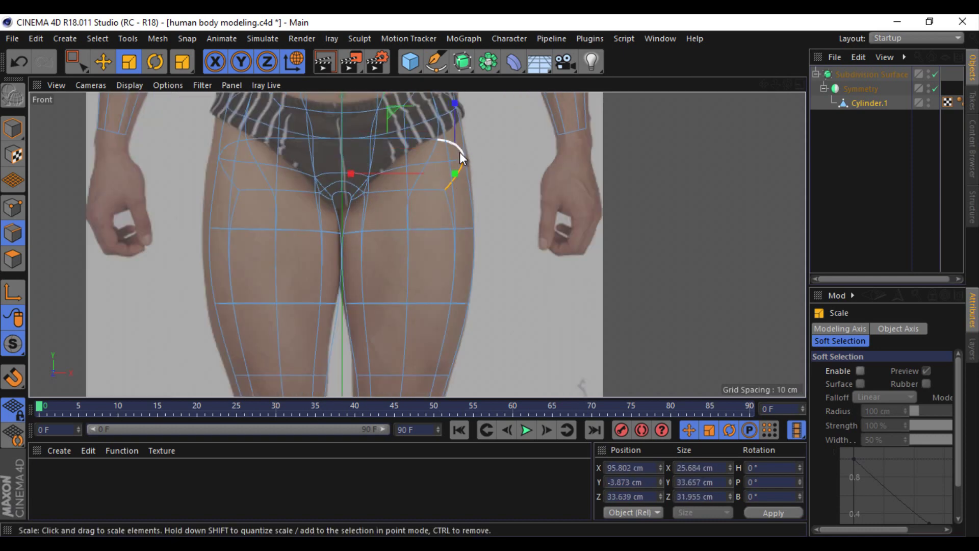
pyautogui.moveTo(460, 156); pyautogui.dragTo(449, 158)
# Step: Select the waist and upper-abdomen edge loops in Move mode
pyautogui.press('e')
pyautogui.scroll(-3, 451, 154)
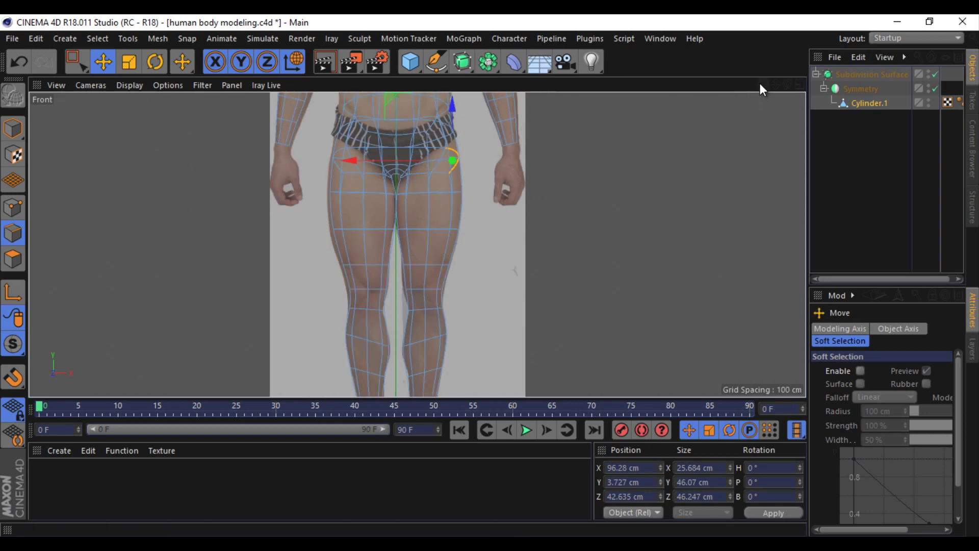
pyautogui.keyDown('alt'); pyautogui.moveTo(643, 97); pyautogui.dragTo(637, 145, button='middle'); pyautogui.keyUp('alt')
pyautogui.scroll(3, 475, 247)
pyautogui.click(445, 198)
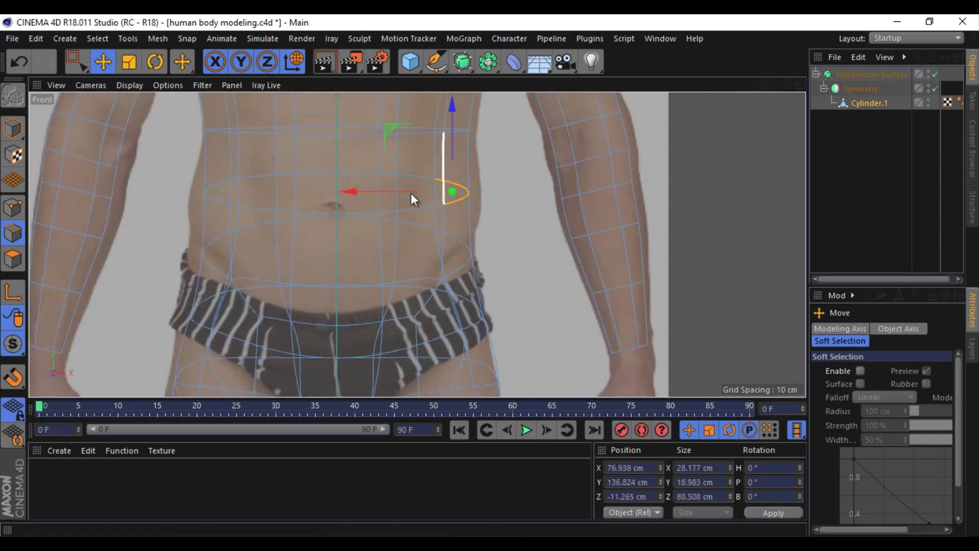
pyautogui.click(448, 129)
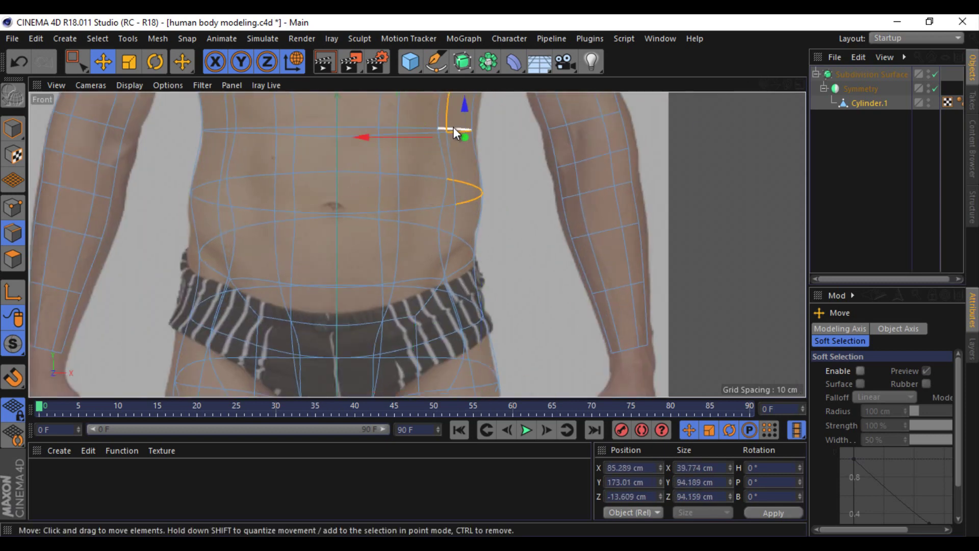
pyautogui.click(456, 133)
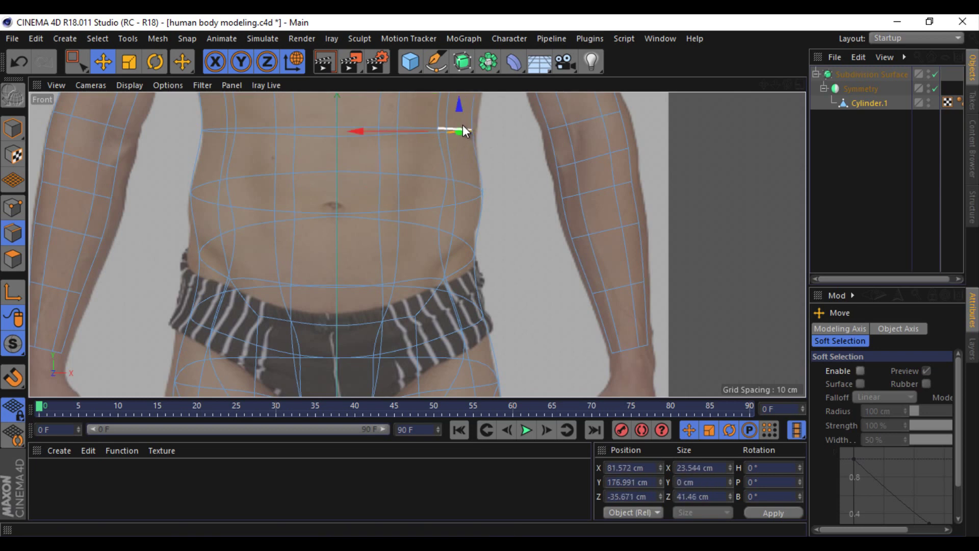
pyautogui.click(454, 134)
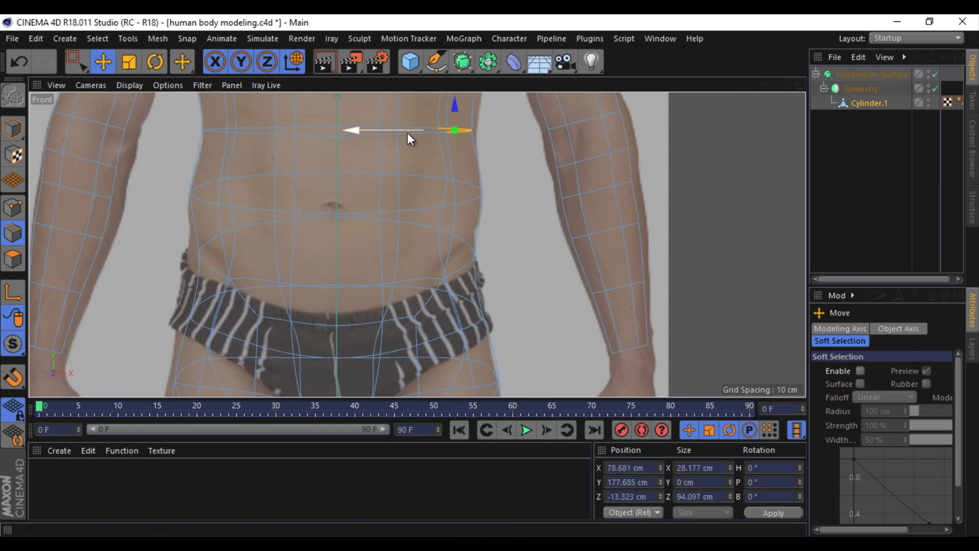
# Step: Push the chest edge loops outward to the front photo
pyautogui.keyDown('alt'); pyautogui.moveTo(491, 139); pyautogui.dragTo(492, 284, button='middle'); pyautogui.keyUp('alt')
pyautogui.click(481, 213)
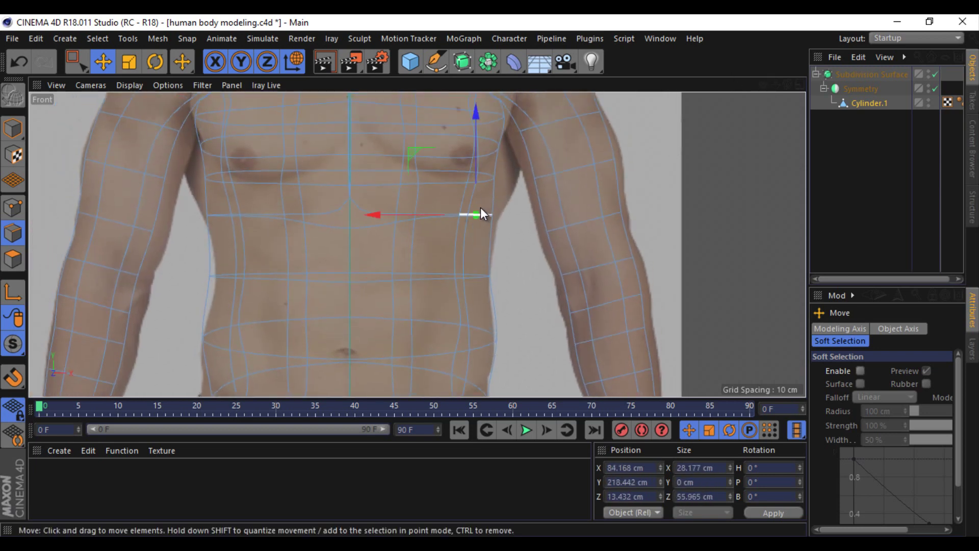
pyautogui.press('0')
pyautogui.moveTo(492, 198); pyautogui.dragTo(406, 222)
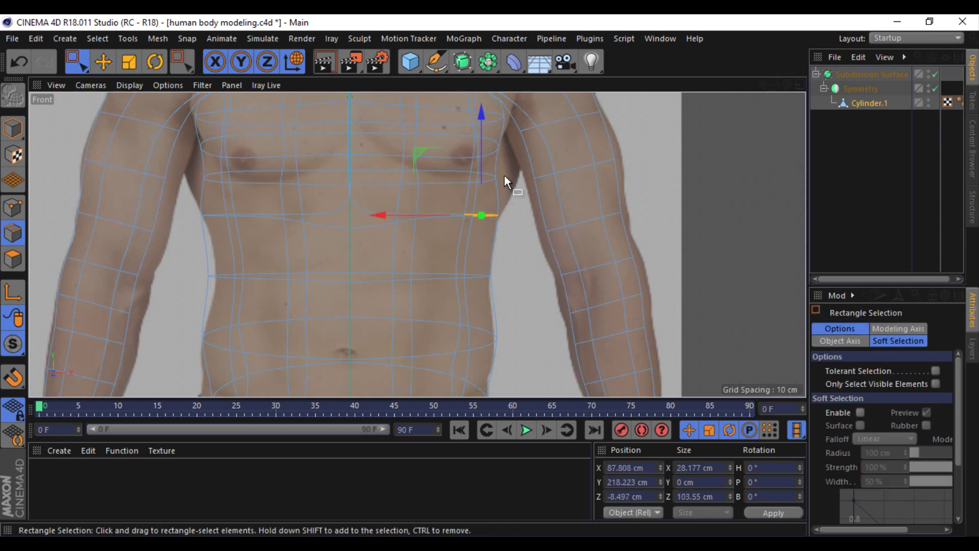
pyautogui.click(442, 176)
pyautogui.moveTo(441, 175); pyautogui.dragTo(464, 173)
pyautogui.moveTo(456, 129); pyautogui.dragTo(514, 162)
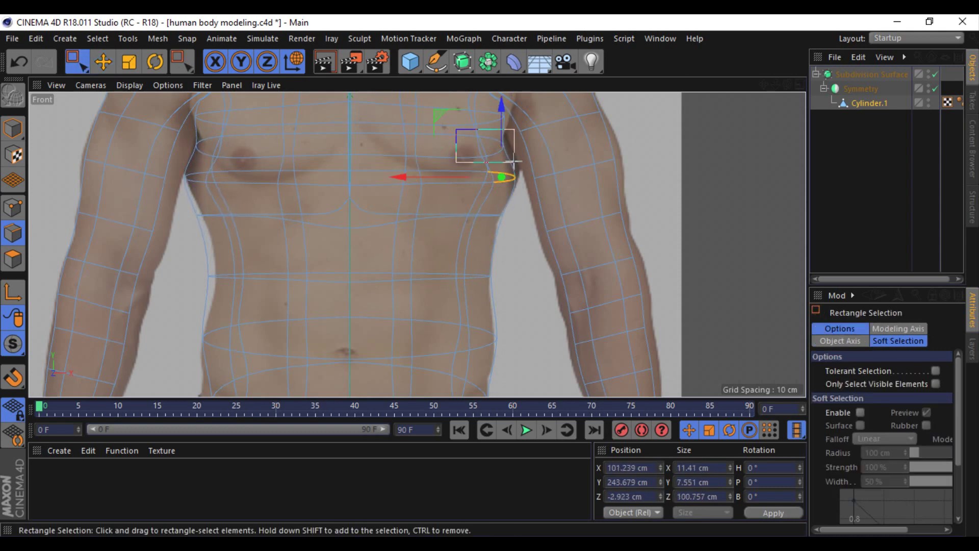
# Step: Scale the upper and lower arm loops to fit the front photo
pyautogui.scroll(-2, 445, 148)
pyautogui.scroll(-3, 438, 151)
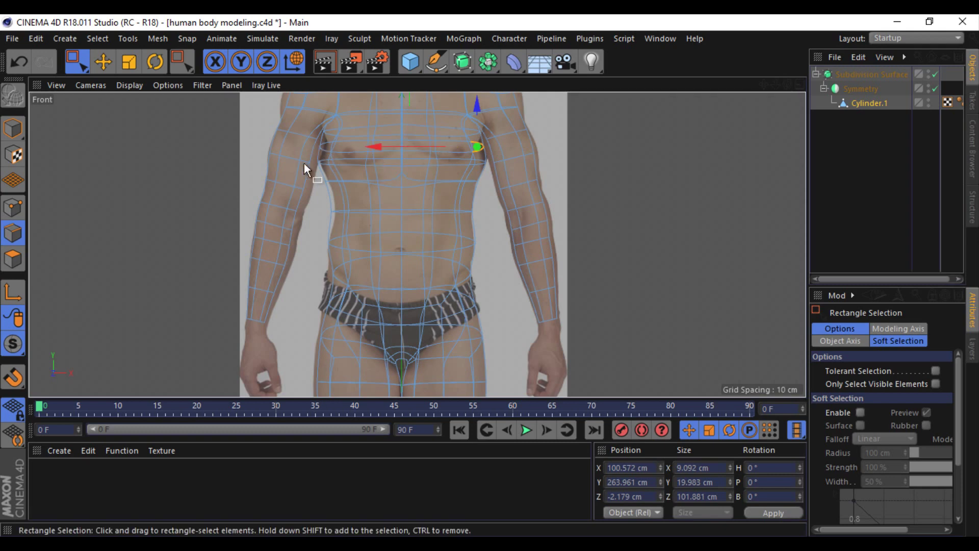
pyautogui.scroll(3, 304, 163)
pyautogui.moveTo(771, 143)
pyautogui.mouseDown()
pyautogui.moveTo(650, 179)
pyautogui.moveTo(630, 157)
pyautogui.mouseUp()
pyautogui.click(129, 61)
pyautogui.click(181, 61)
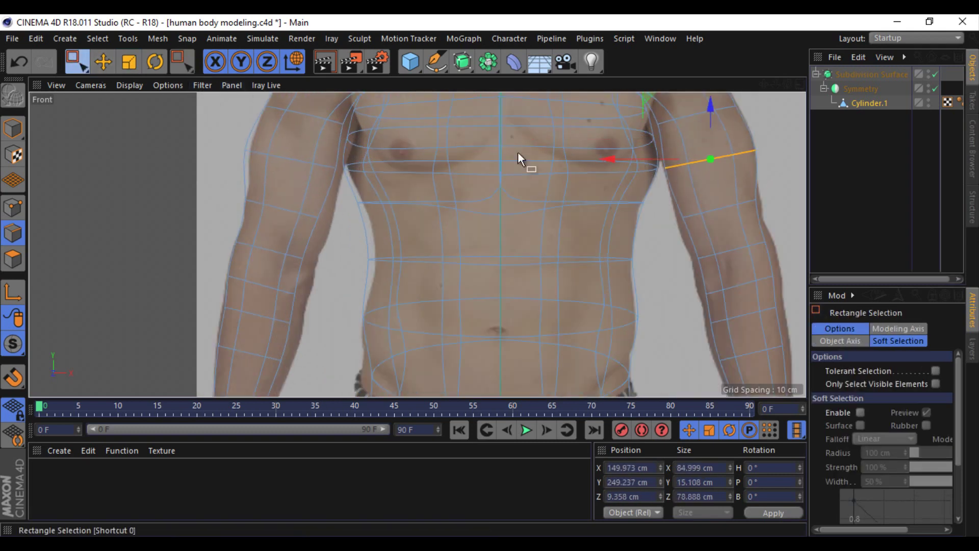
pyautogui.moveTo(781, 191)
pyautogui.mouseDown()
pyautogui.moveTo(660, 223)
pyautogui.moveTo(666, 212)
pyautogui.mouseUp()
pyautogui.click(129, 61)
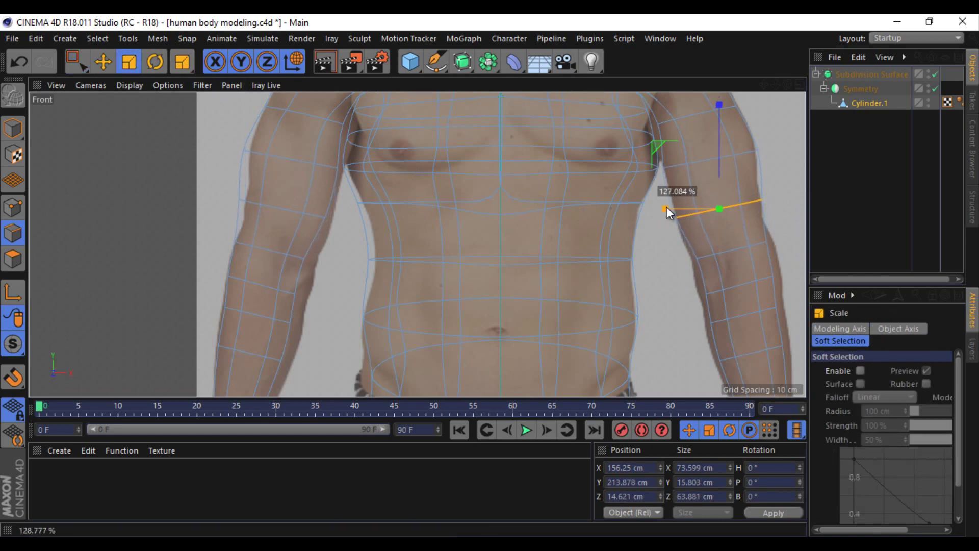
pyautogui.click(76, 62)
pyautogui.moveTo(773, 234)
pyautogui.mouseDown()
pyautogui.moveTo(659, 267)
pyautogui.moveTo(641, 253)
pyautogui.mouseUp()
pyautogui.click(129, 62)
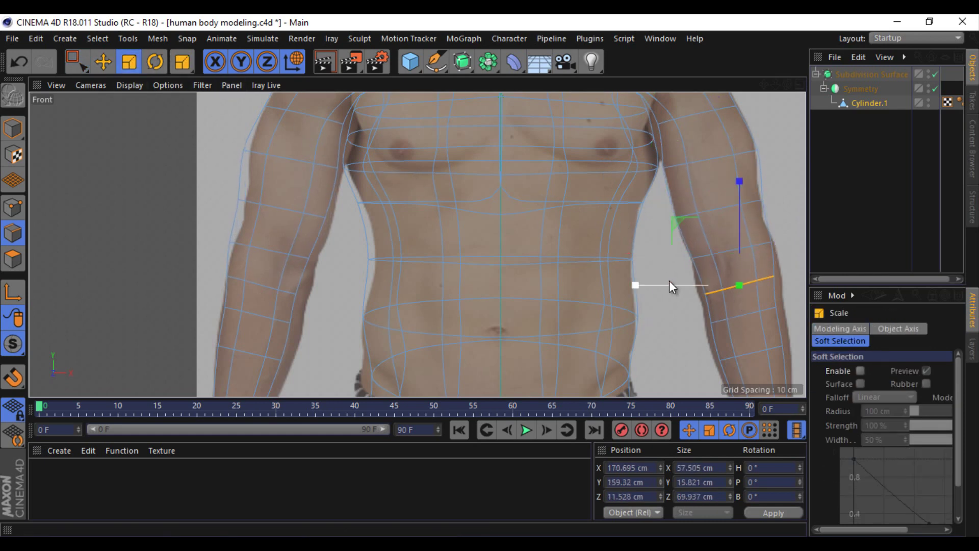
# Step: Undo the last arm change, then fit the forearm and wrist loops to the photo
pyautogui.hotkey('ctrl', 'z')
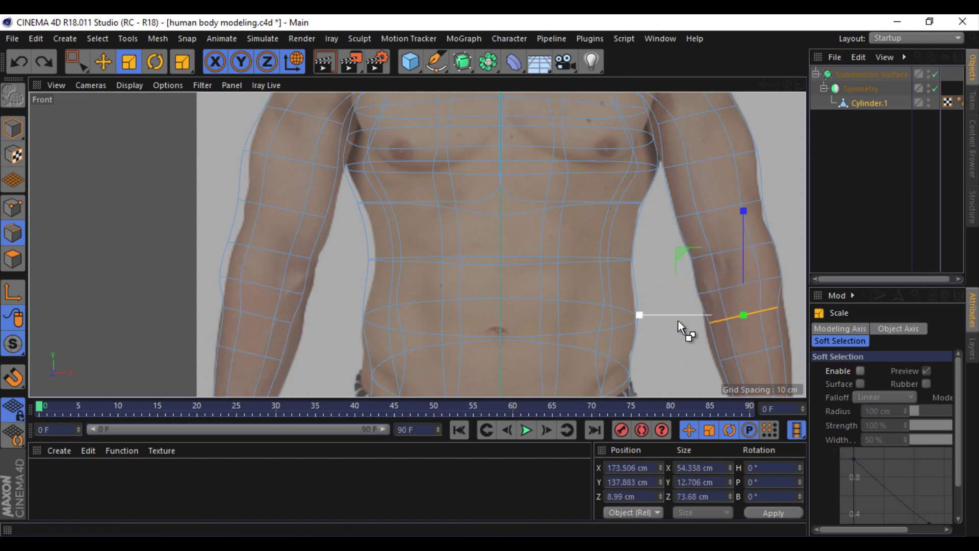
pyautogui.hotkey('ctrl', 'z')
pyautogui.moveTo(702, 359); pyautogui.dragTo(656, 351)
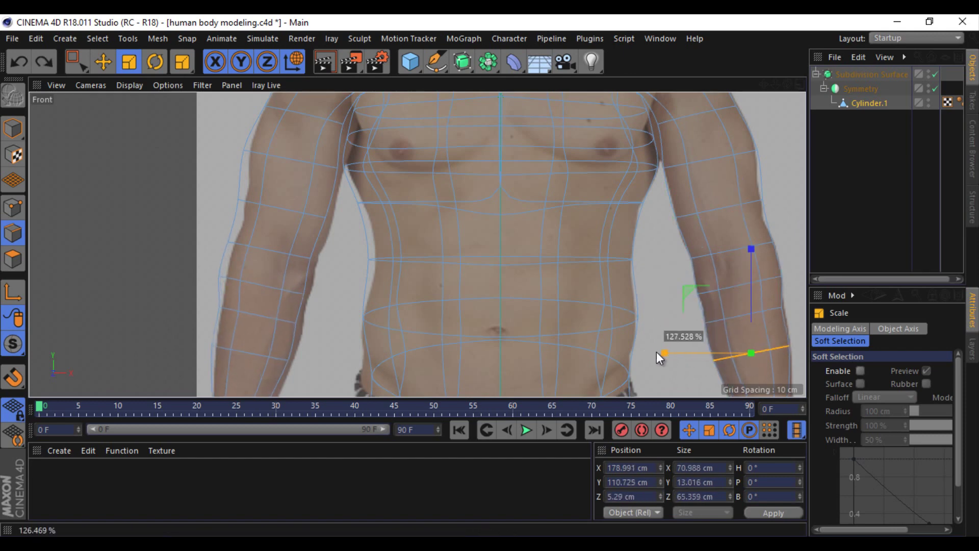
pyautogui.keyDown('alt'); pyautogui.moveTo(487, 268); pyautogui.dragTo(613, 221, button='middle'); pyautogui.keyUp('alt')
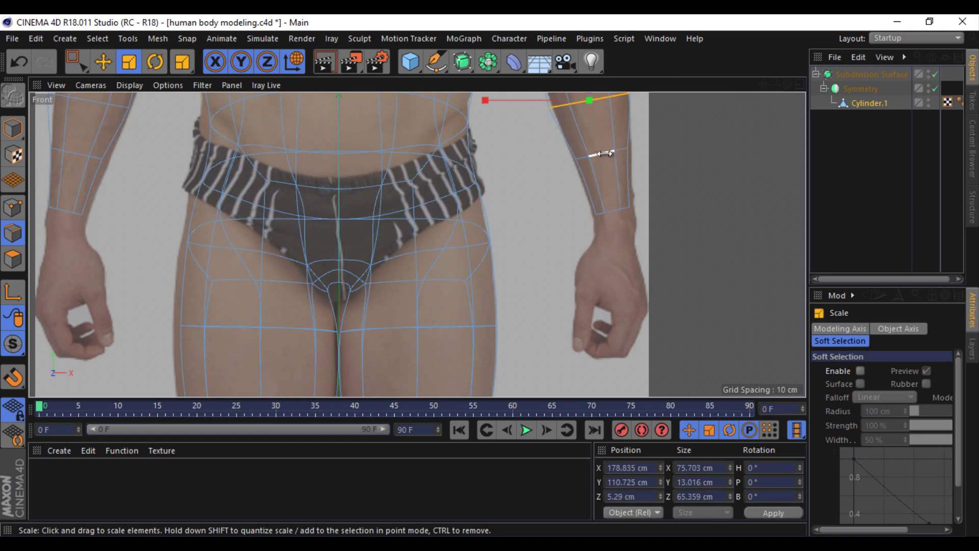
pyautogui.moveTo(602, 153); pyautogui.dragTo(518, 155)
pyautogui.moveTo(621, 210); pyautogui.dragTo(568, 209)
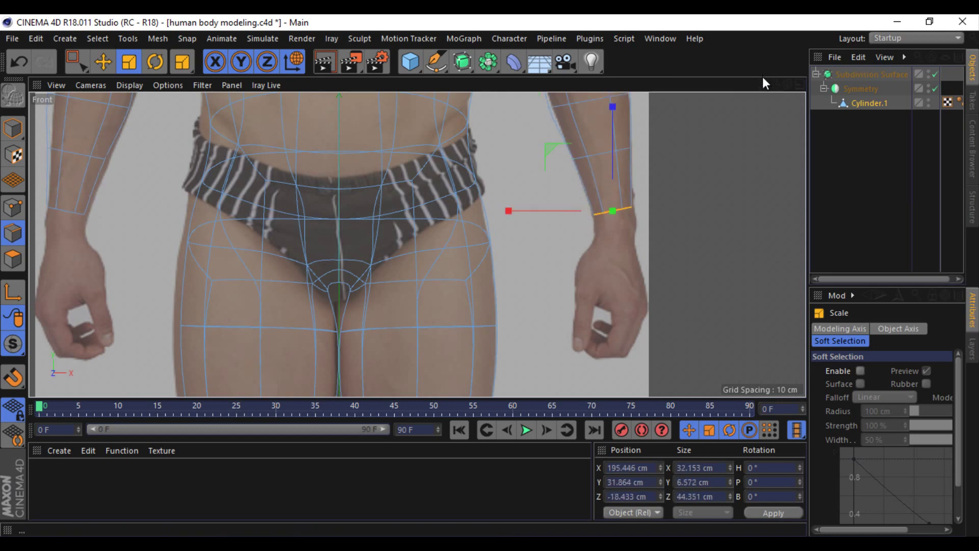
# Step: Rectangle-select several groups of shoulder points
pyautogui.scroll(-3, 488, 277)
pyautogui.scroll(-2, 491, 278)
pyautogui.scroll(5, 525, 192)
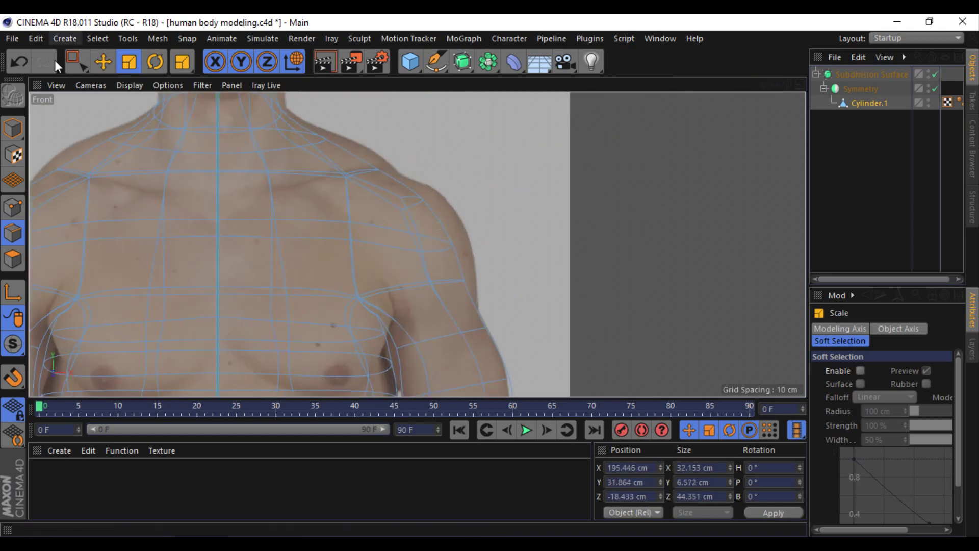
pyautogui.click(75, 61)
pyautogui.moveTo(459, 184); pyautogui.dragTo(417, 164)
pyautogui.moveTo(483, 214)
pyautogui.mouseDown()
pyautogui.moveTo(401, 256)
pyautogui.moveTo(412, 244)
pyautogui.mouseUp()
pyautogui.moveTo(482, 270); pyautogui.dragTo(366, 290)
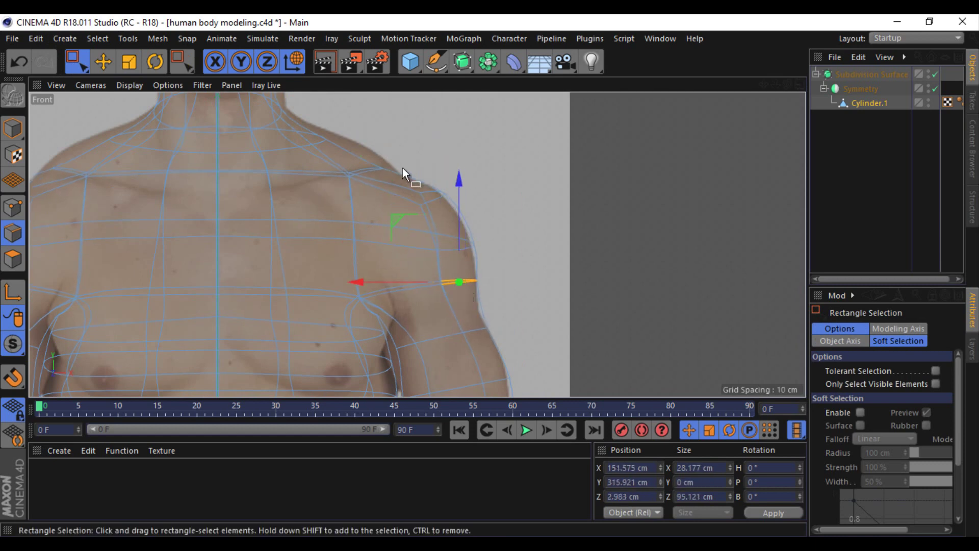
pyautogui.moveTo(402, 167); pyautogui.dragTo(305, 120)
# Step: Lower the shoulder and neck-base points to the photo outline
pyautogui.moveTo(764, 84); pyautogui.dragTo(375, 145)
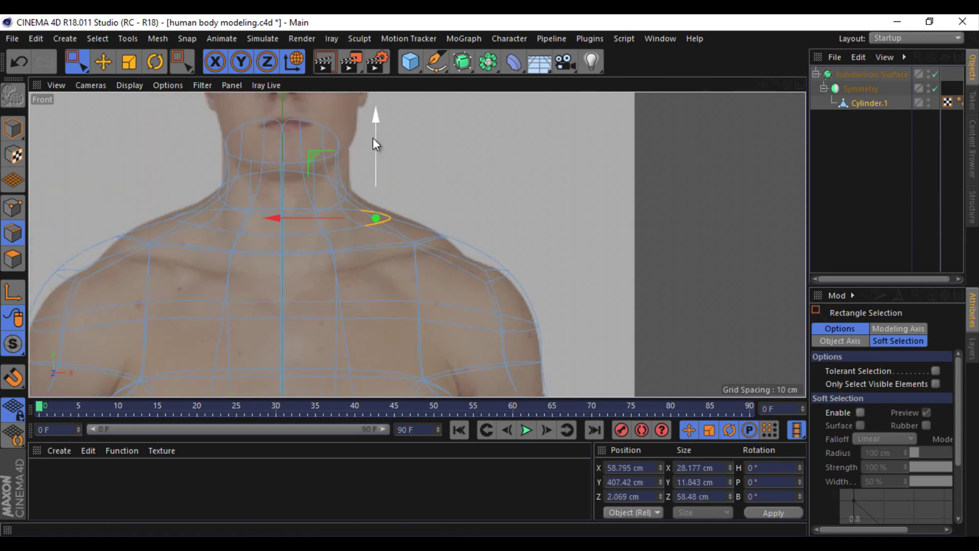
pyautogui.moveTo(376, 211); pyautogui.dragTo(485, 247)
pyautogui.moveTo(374, 175); pyautogui.dragTo(375, 183)
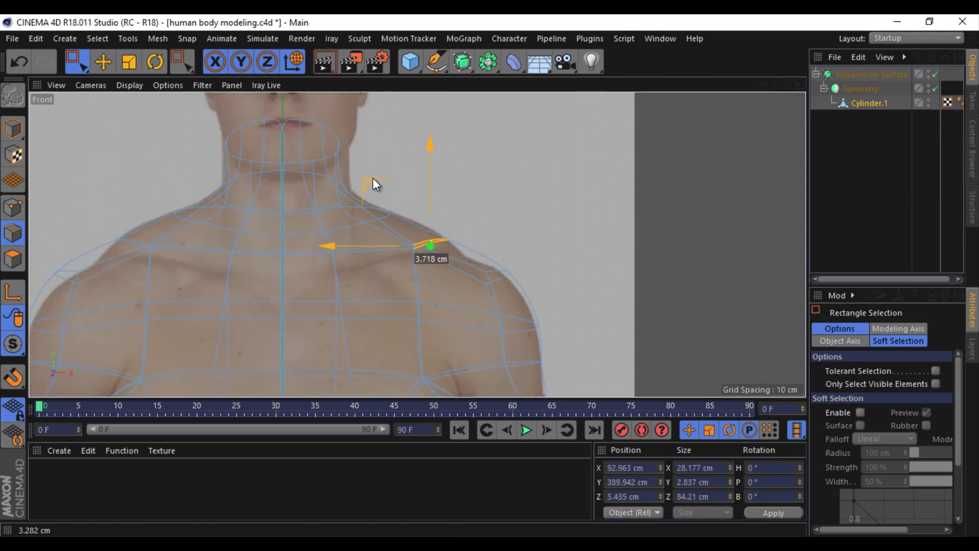
pyautogui.click(534, 233)
pyautogui.scroll(-3, 544, 364)
pyautogui.scroll(-2, 510, 363)
pyautogui.scroll(5, 668, 209)
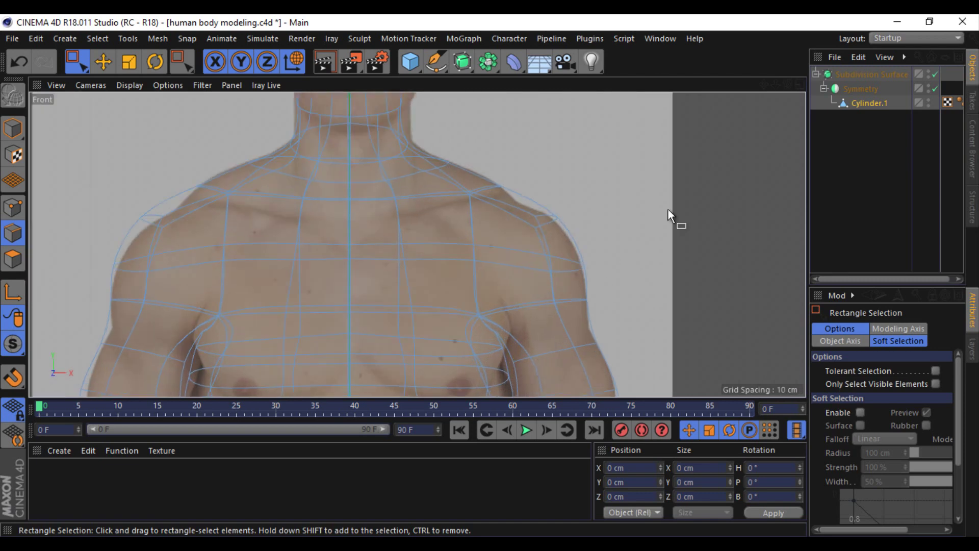
# Step: With subdivision off, slide the lower chest edge about 22 cm along X
pyautogui.click(794, 84)
pyautogui.click(403, 90)
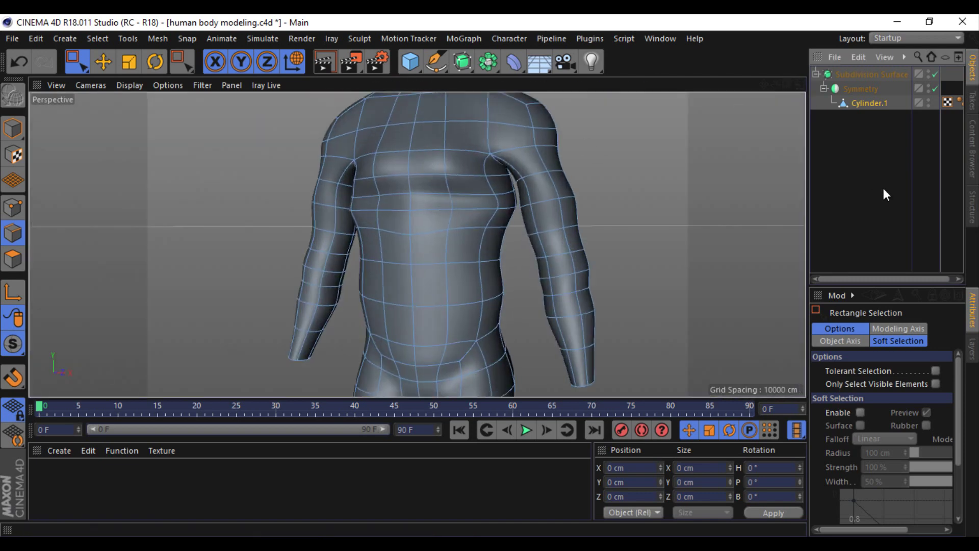
pyautogui.scroll(-5, 488, 277)
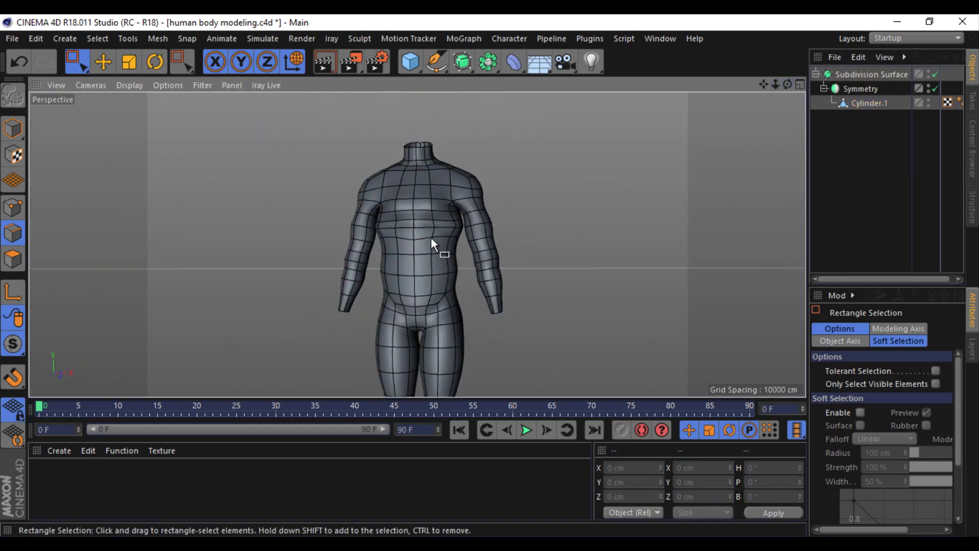
pyautogui.scroll(5, 430, 237)
pyautogui.moveTo(785, 84)
pyautogui.mouseDown()
pyautogui.moveTo(490, 276)
pyautogui.moveTo(258, 148)
pyautogui.mouseUp()
pyautogui.press('e')
pyautogui.click(522, 231)
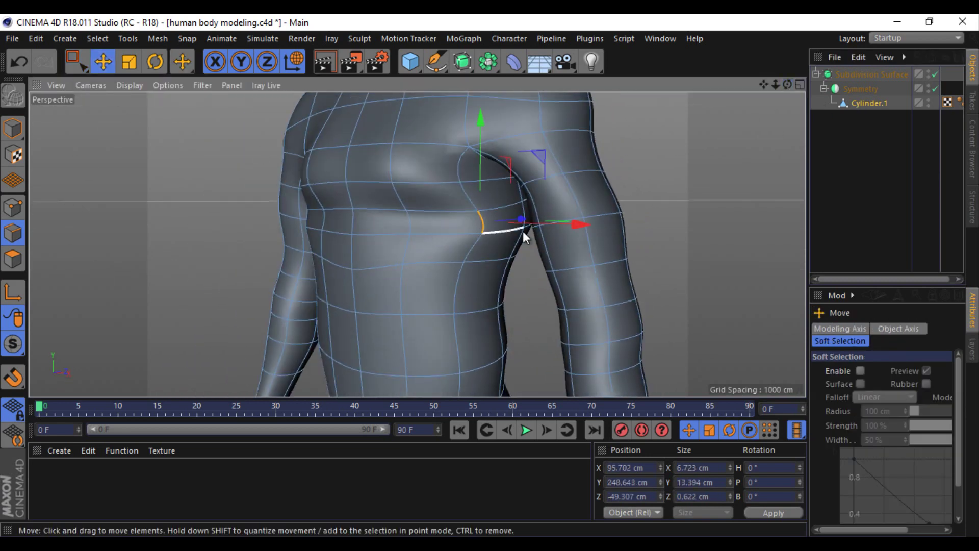
pyautogui.click(935, 74)
pyautogui.moveTo(589, 225); pyautogui.dragTo(558, 233)
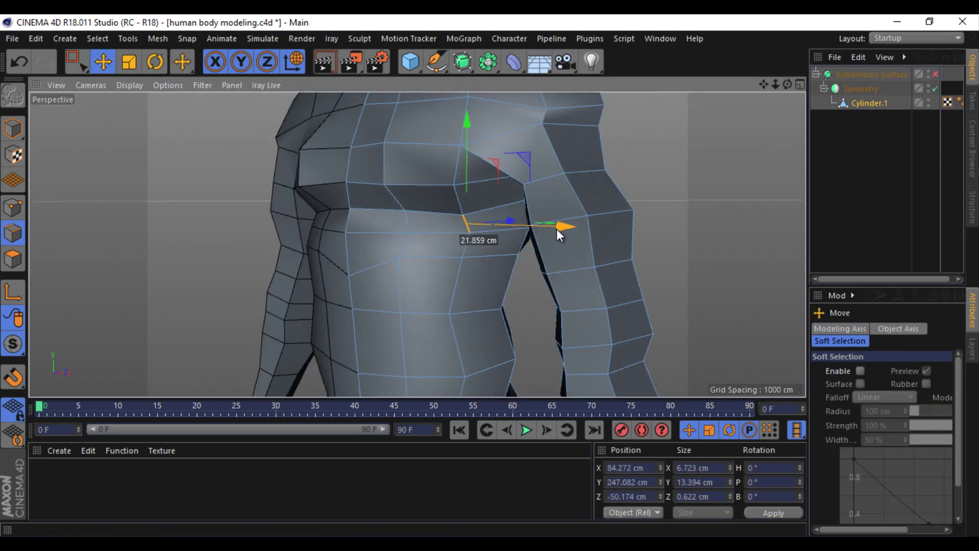
# Step: Pull the under-chest point down and inward, then re-enable subdivision and clear the selection
pyautogui.press('Return')
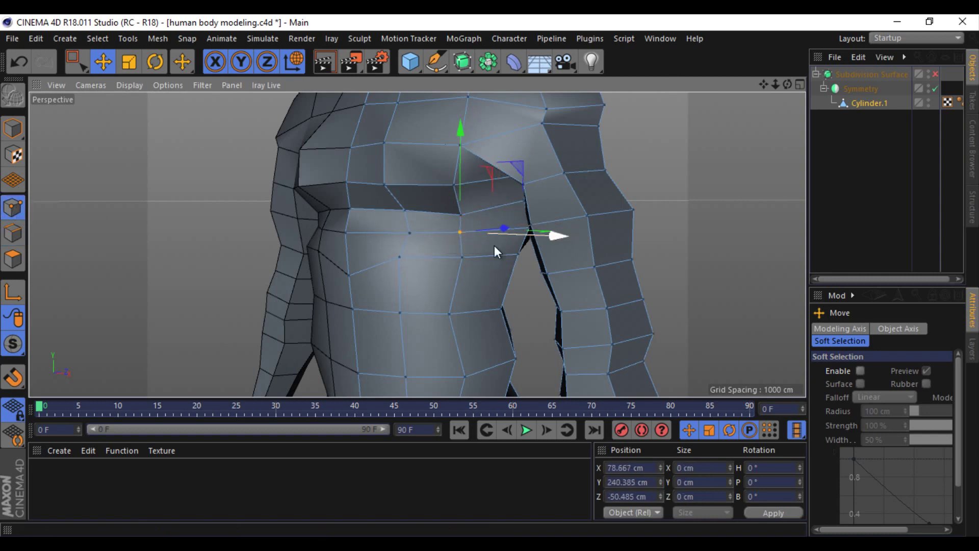
pyautogui.moveTo(442, 240); pyautogui.dragTo(417, 229)
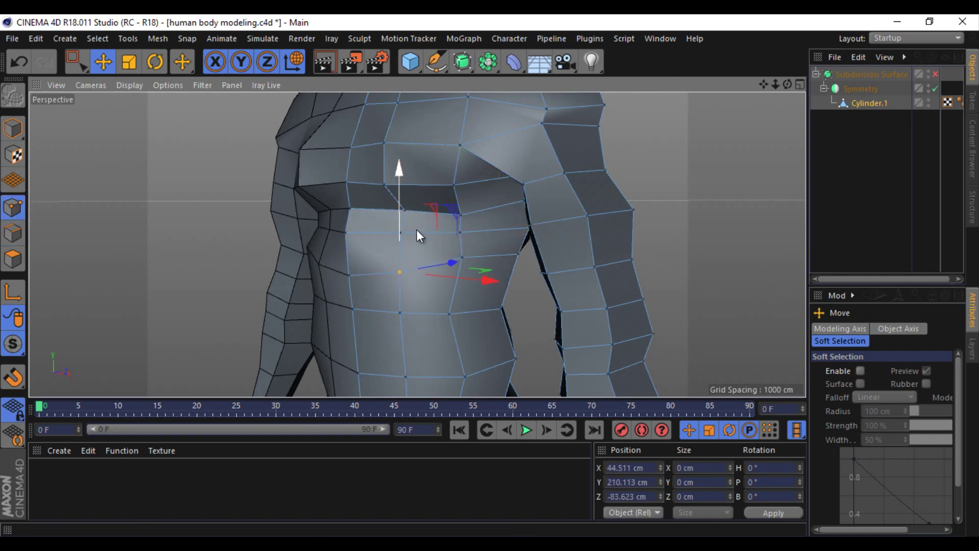
pyautogui.scroll(-5, 393, 196)
pyautogui.scroll(-3, 393, 197)
pyautogui.click(935, 74)
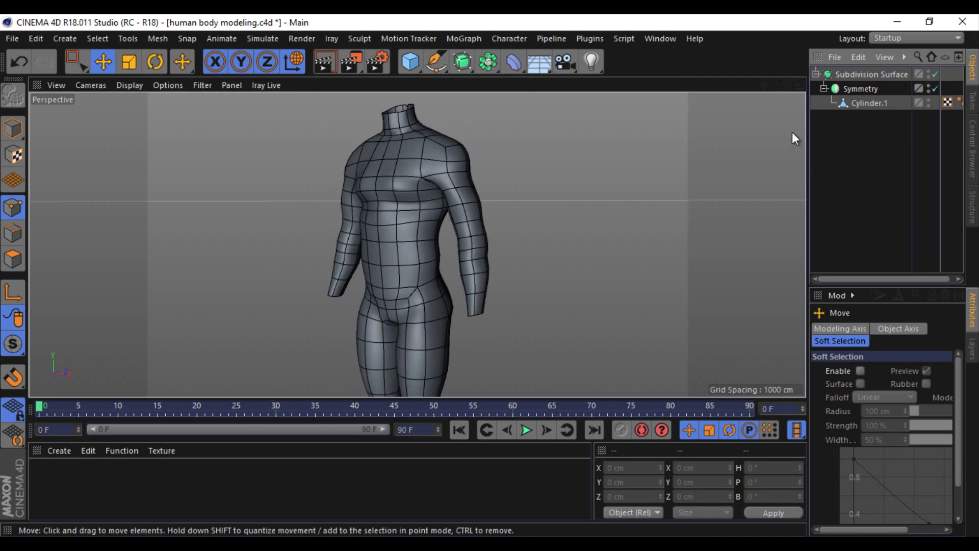
pyautogui.scroll(3, 488, 276)
pyautogui.scroll(3, 361, 160)
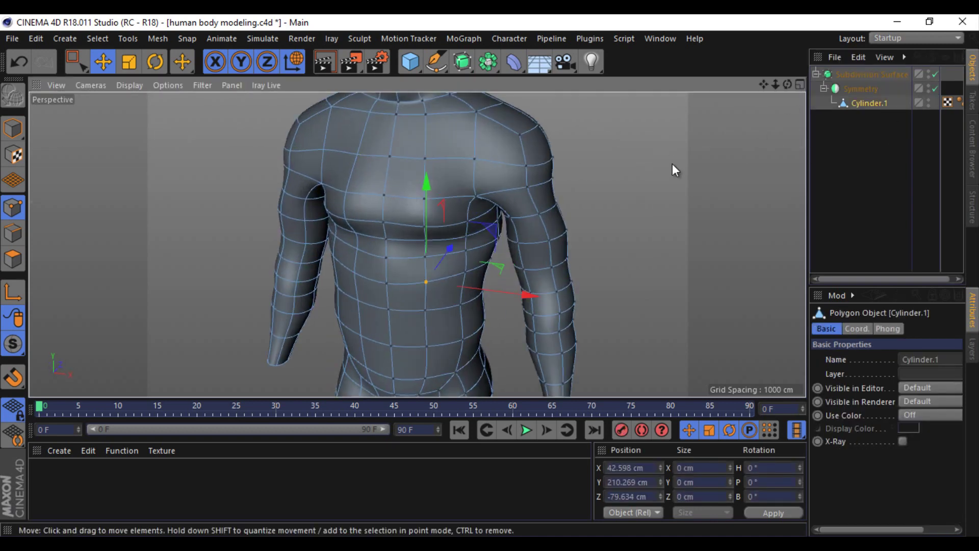
pyautogui.click(672, 143)
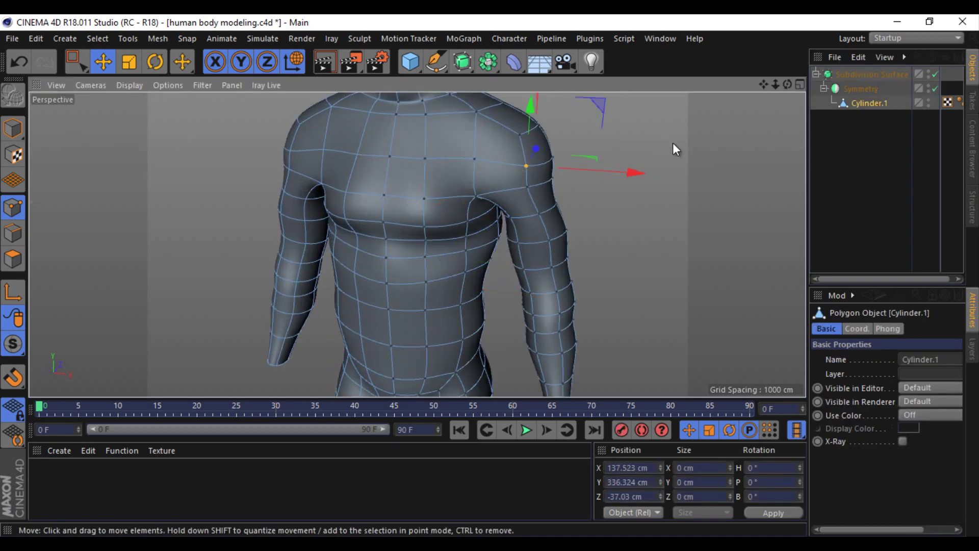
pyautogui.rightClick(612, 158)
# Step: Add a Loop/Path Cut across the shoulder at 48.271%, then maximise the Right view
pyautogui.click(655, 316)
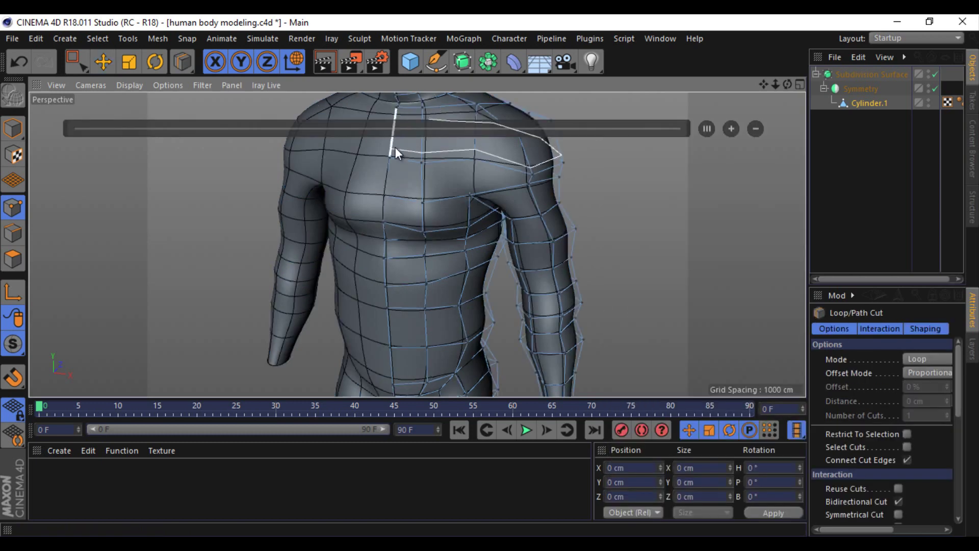
pyautogui.moveTo(775, 84); pyautogui.dragTo(490, 276)
pyautogui.moveTo(788, 84); pyautogui.dragTo(491, 276)
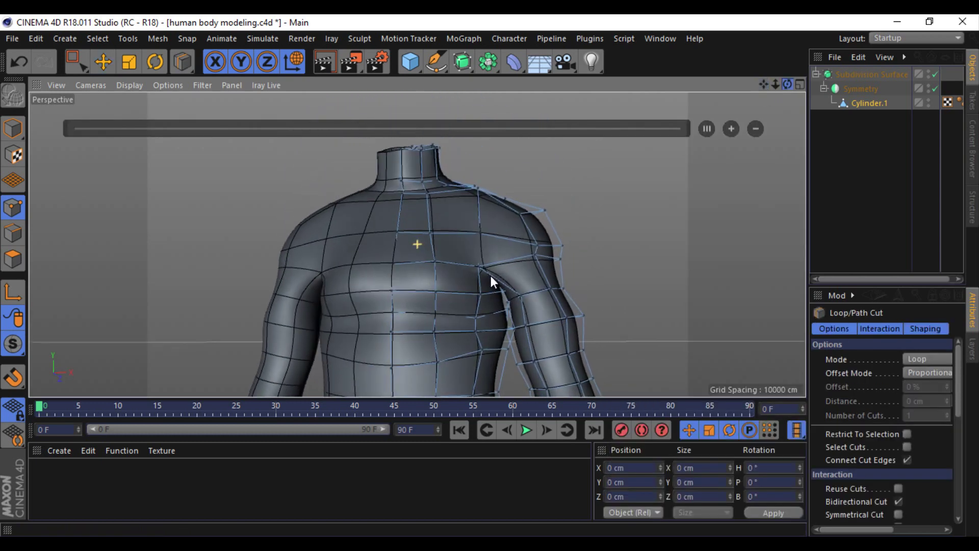
pyautogui.click(398, 206)
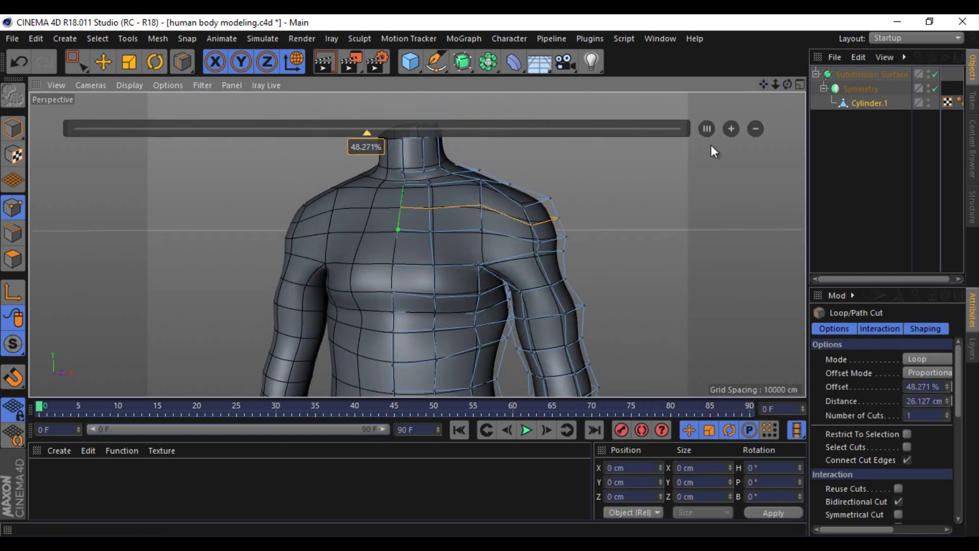
pyautogui.click(801, 84)
pyautogui.click(415, 249)
pyautogui.moveTo(764, 84); pyautogui.dragTo(489, 277)
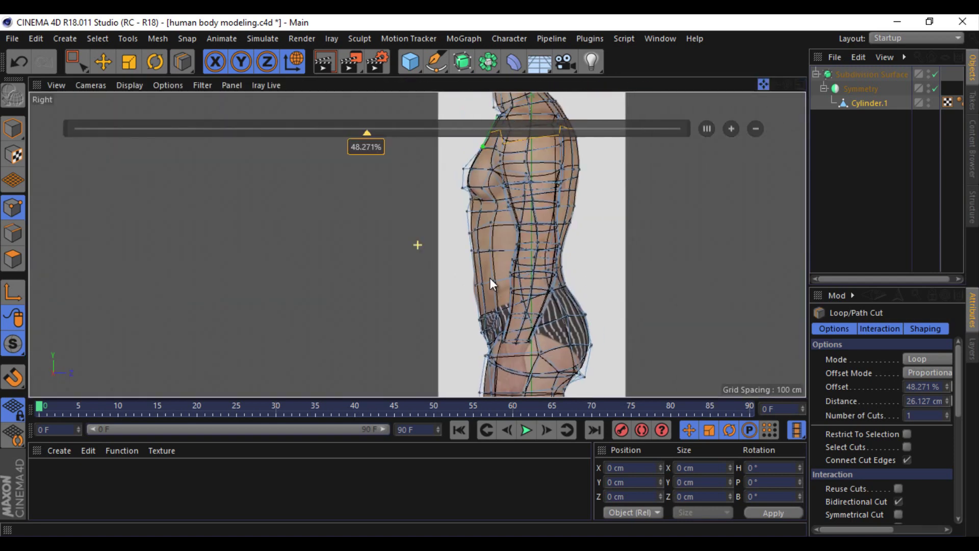
# Step: Box-select the shoulder-top points and move them down to match the side photo
pyautogui.press('0')
pyautogui.scroll(5, 466, 185)
pyautogui.moveTo(458, 179); pyautogui.dragTo(504, 201)
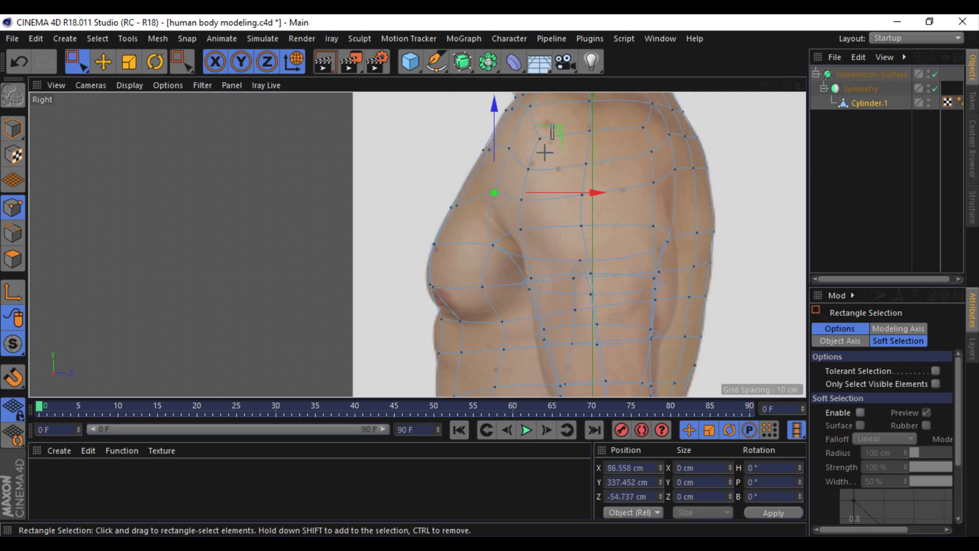
pyautogui.click(935, 74)
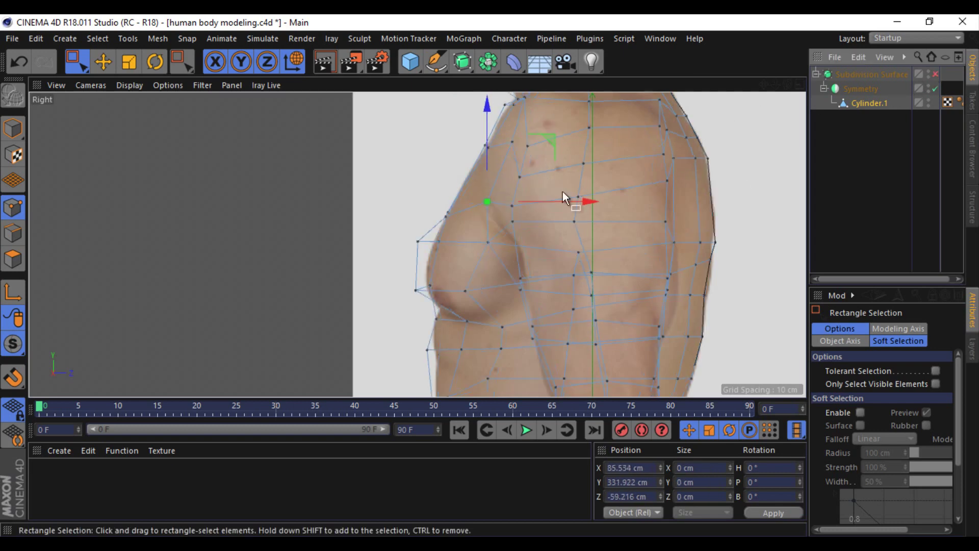
pyautogui.moveTo(407, 231); pyautogui.dragTo(449, 256)
pyautogui.moveTo(485, 145); pyautogui.dragTo(506, 130)
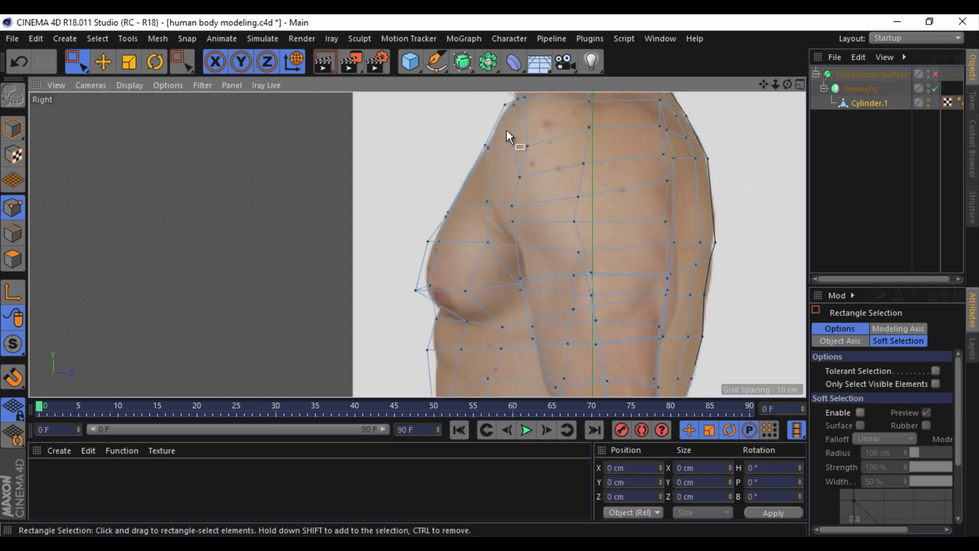
pyautogui.moveTo(757, 84)
pyautogui.mouseDown()
pyautogui.moveTo(533, 130)
pyautogui.moveTo(517, 163)
pyautogui.mouseUp()
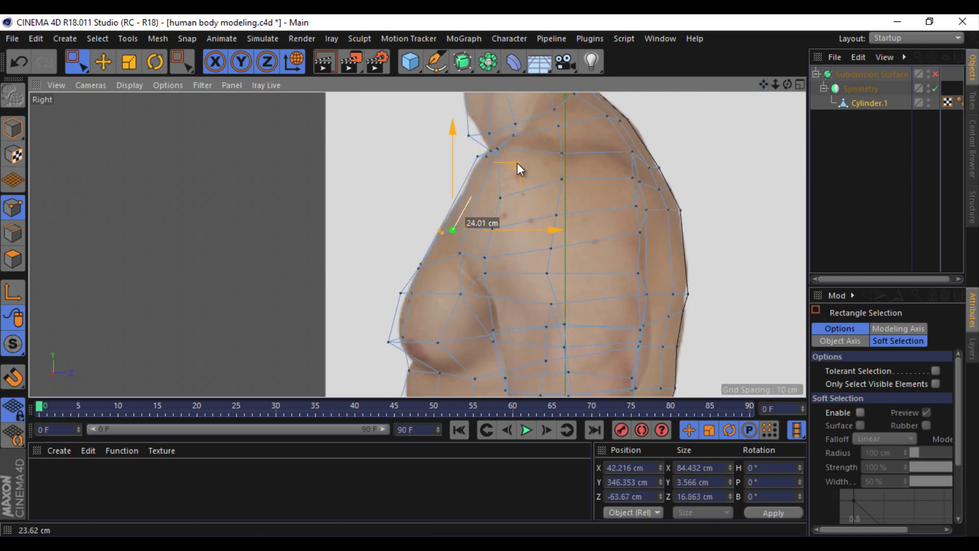
# Step: Pull the chest outline point onto the photo, then review the smoothed torso in Perspective
pyautogui.moveTo(428, 270); pyautogui.dragTo(370, 314)
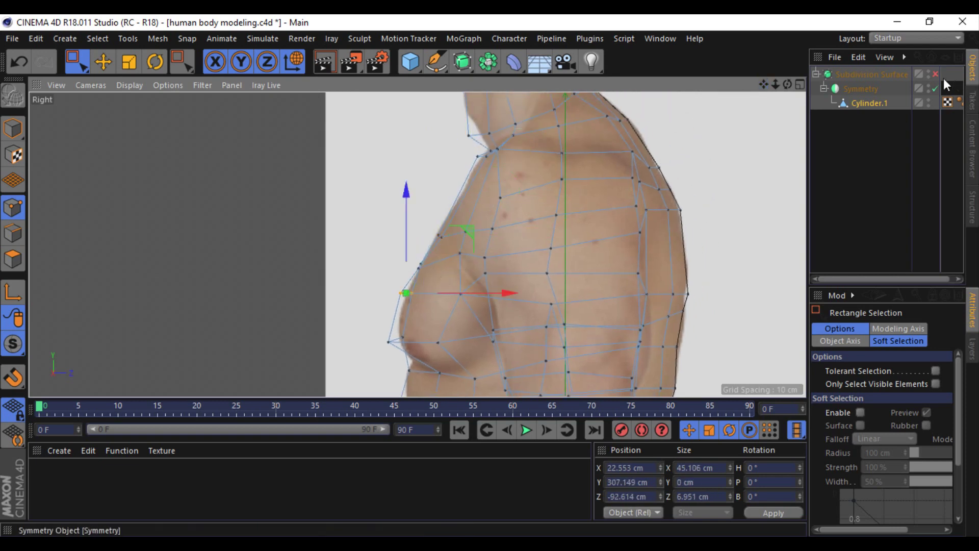
pyautogui.click(935, 74)
pyautogui.moveTo(428, 341); pyautogui.dragTo(384, 345)
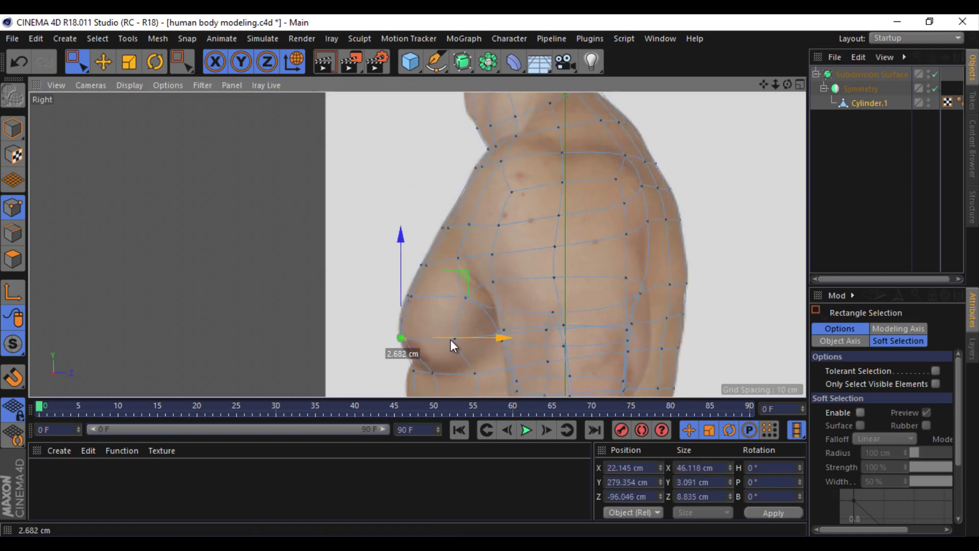
pyautogui.scroll(-5, 490, 286)
pyautogui.click(799, 83)
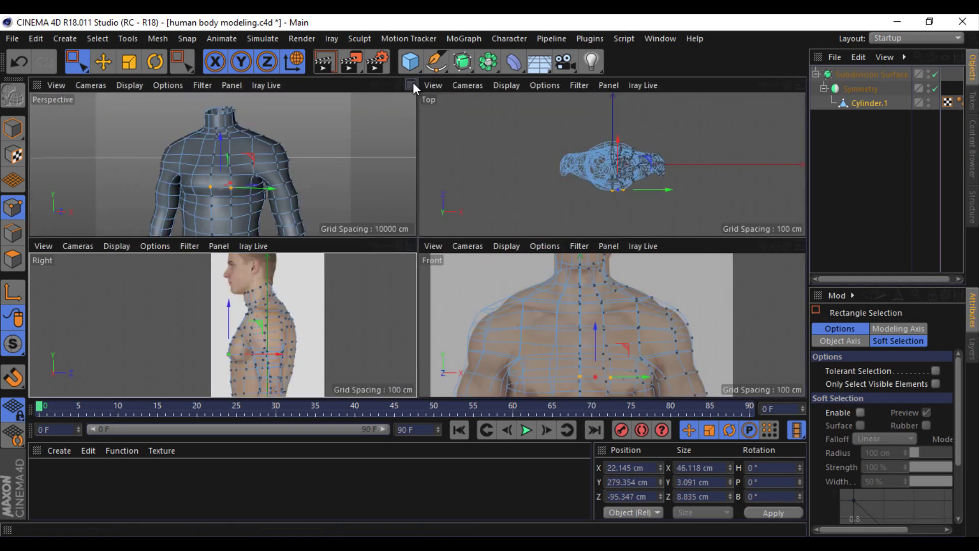
pyautogui.click(413, 83)
pyautogui.click(862, 194)
# Step: On Cylinder.1, shift the under-chest edge about 3 cm sideways
pyautogui.scroll(2, 487, 276)
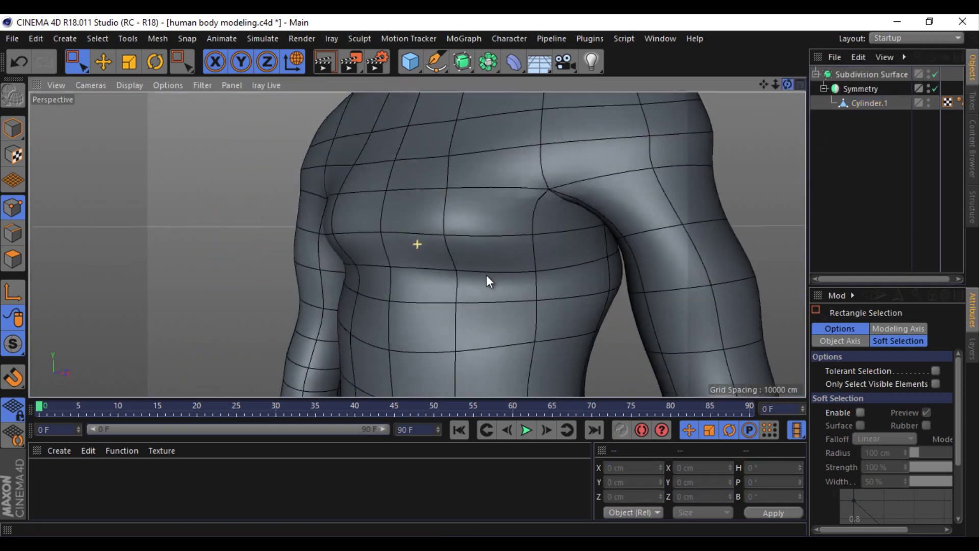
pyautogui.scroll(3, 488, 277)
pyautogui.click(876, 104)
pyautogui.click(104, 62)
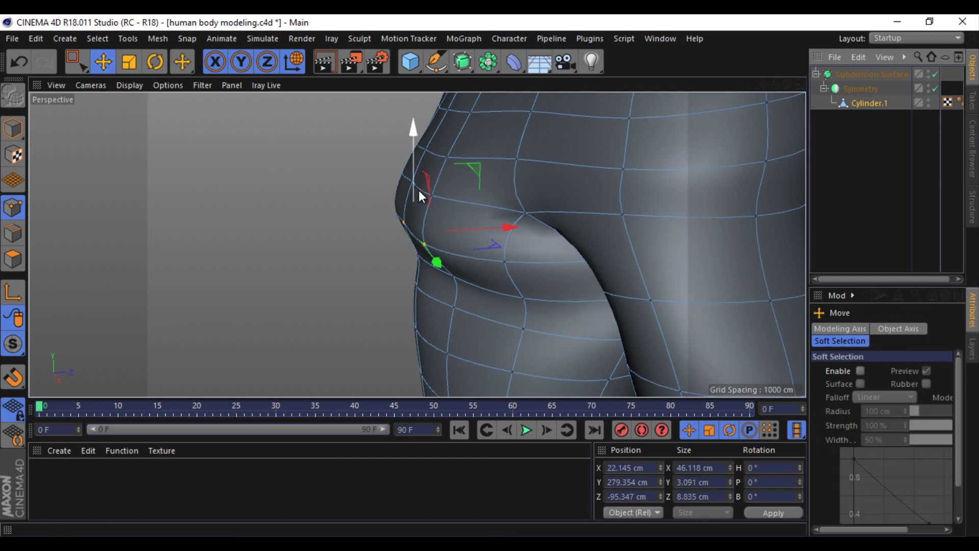
pyautogui.click(13, 233)
pyautogui.click(479, 158)
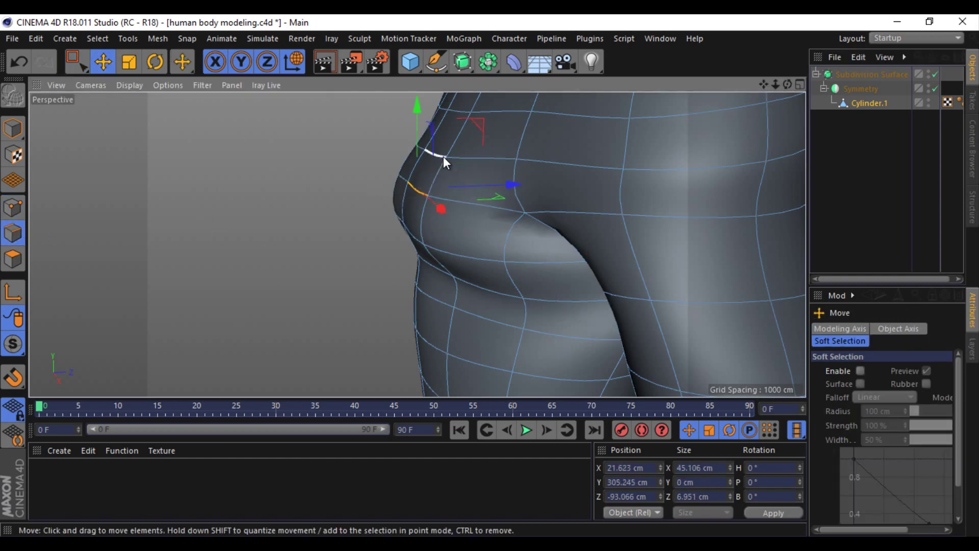
pyautogui.click(477, 157)
pyautogui.moveTo(471, 157); pyautogui.dragTo(539, 150)
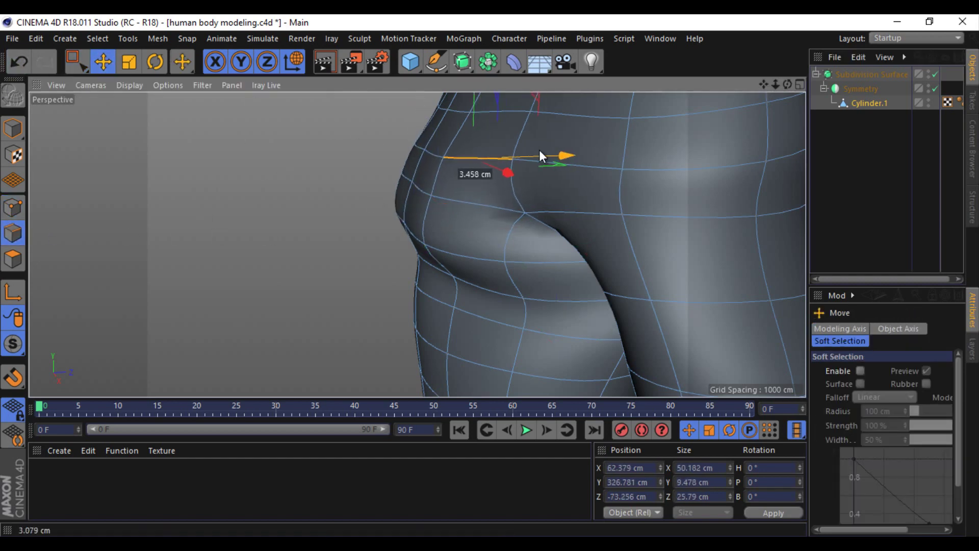
# Step: Move the armpit edge to refine the underarm shape
pyautogui.scroll(-3, 519, 169)
pyautogui.moveTo(788, 84); pyautogui.dragTo(490, 275)
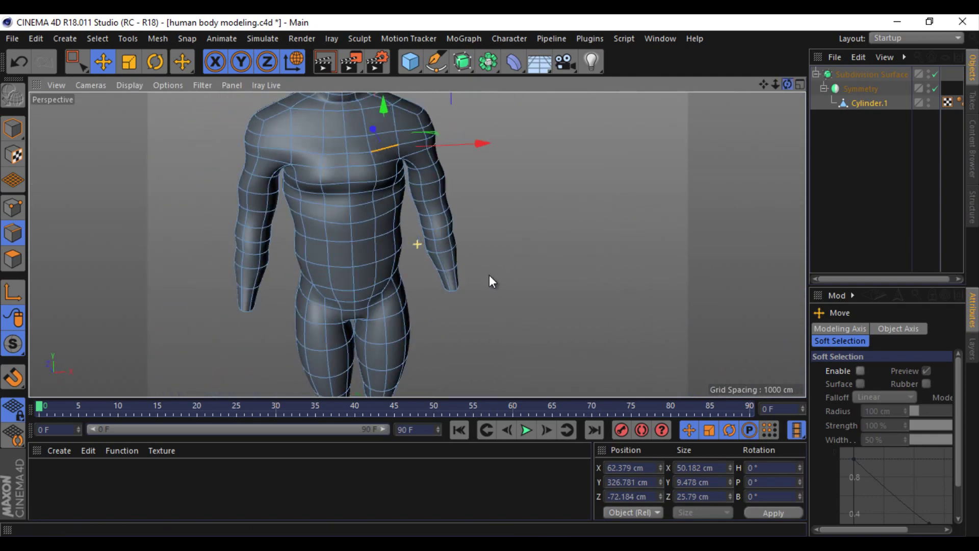
pyautogui.scroll(3, 464, 243)
pyautogui.scroll(2, 465, 248)
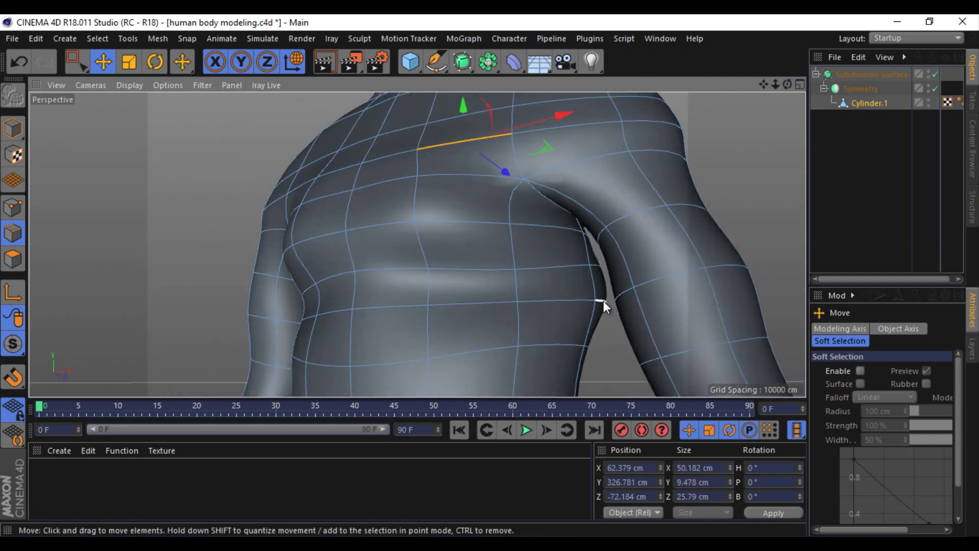
pyautogui.moveTo(604, 301); pyautogui.dragTo(650, 293)
pyautogui.moveTo(792, 92); pyautogui.dragTo(488, 277)
pyautogui.scroll(3, 488, 275)
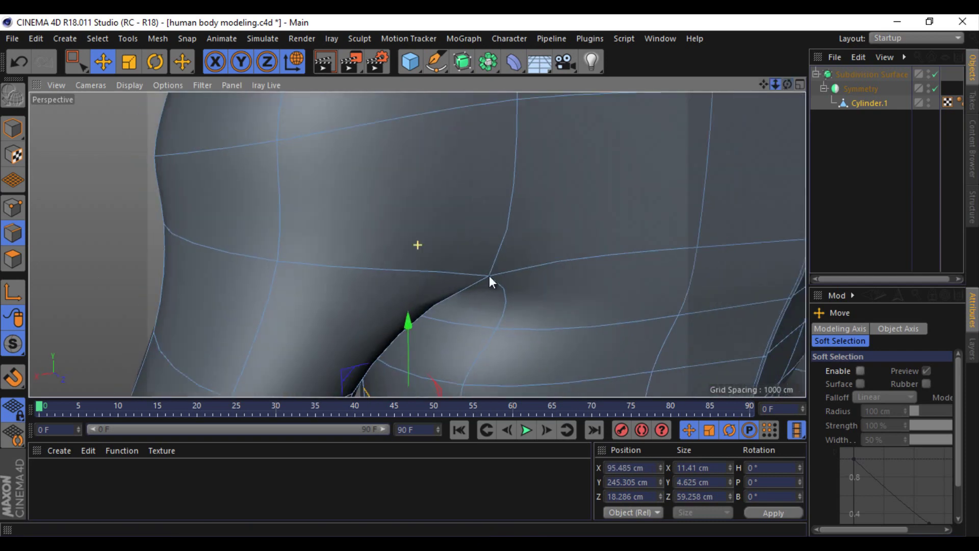
pyautogui.scroll(-5, 488, 275)
pyautogui.moveTo(443, 317)
pyautogui.keyDown('alt'); pyautogui.mouseDown()
pyautogui.moveTo(343, 296)
pyautogui.moveTo(356, 290)
pyautogui.mouseUp(); pyautogui.keyUp('alt')
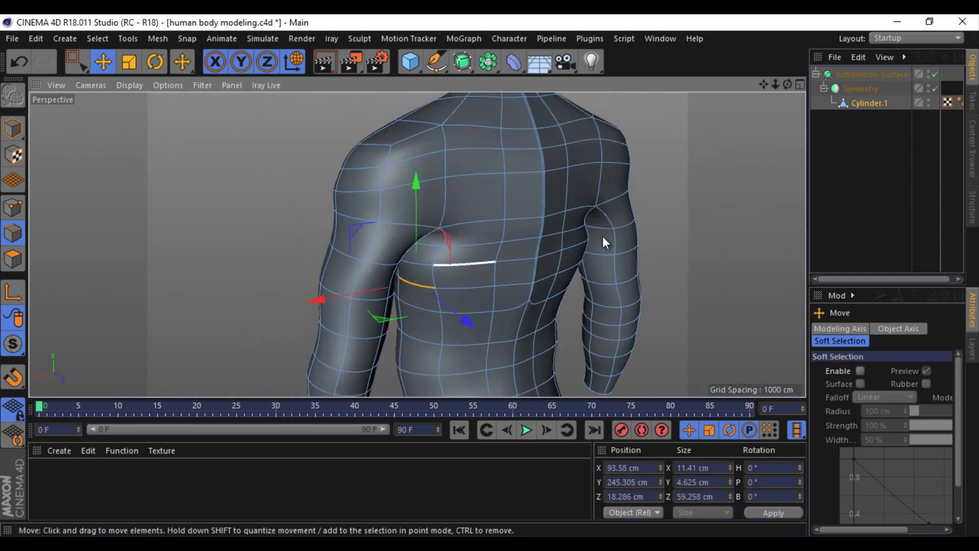
# Step: With subdivision off, move the armpit vertex down and select the centre seam edge loop
pyautogui.click(935, 74)
pyautogui.click(13, 207)
pyautogui.click(424, 265)
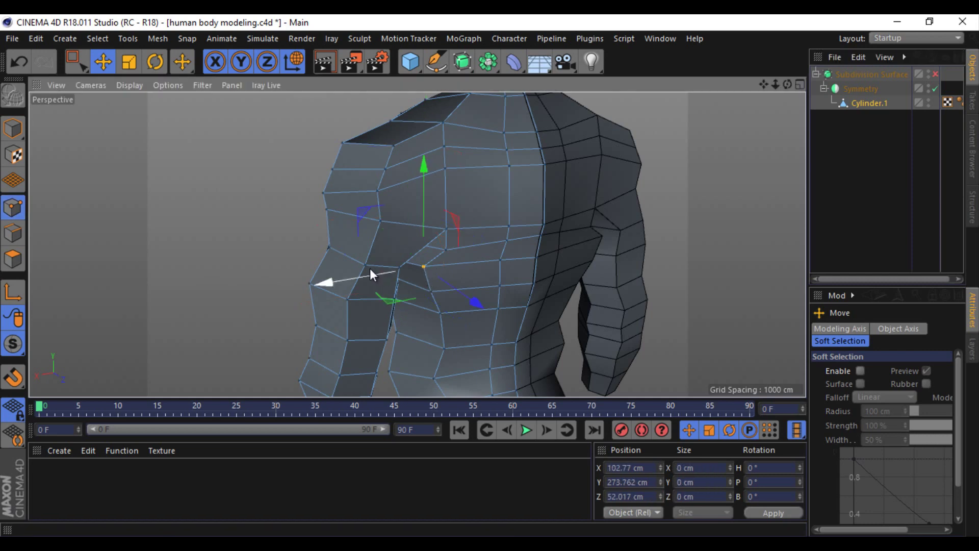
pyautogui.moveTo(370, 269); pyautogui.dragTo(380, 298)
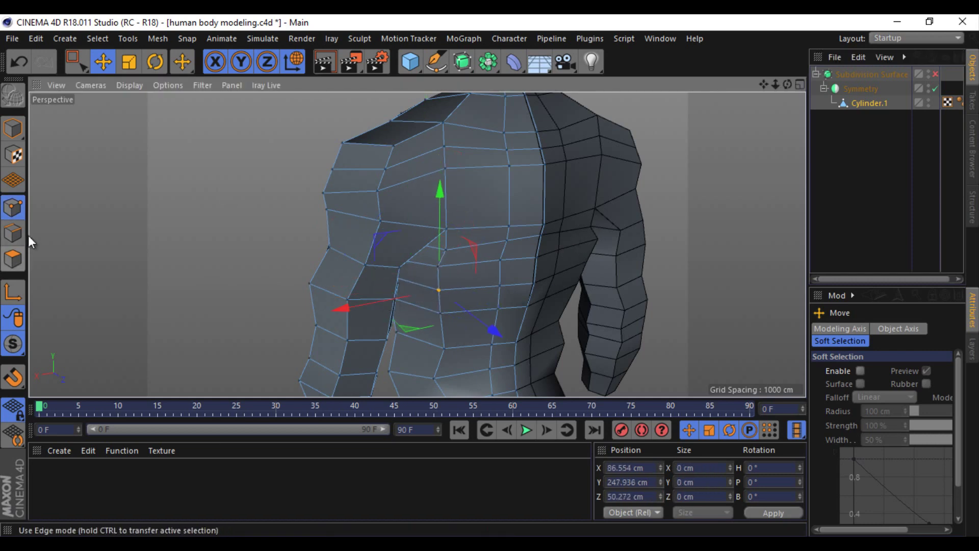
pyautogui.click(13, 233)
pyautogui.doubleClick(543, 194)
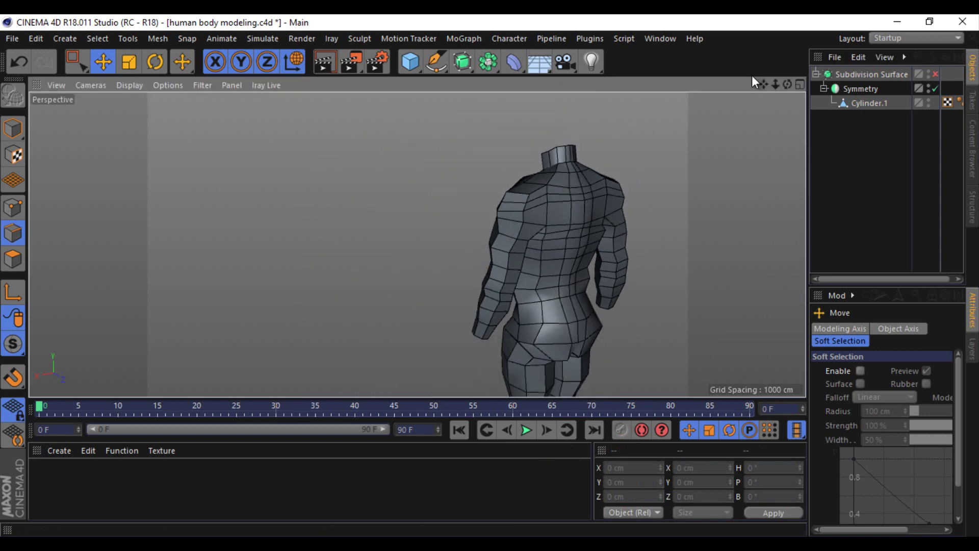
pyautogui.keyDown('alt'); pyautogui.moveTo(607, 230); pyautogui.dragTo(494, 274); pyautogui.keyUp('alt')
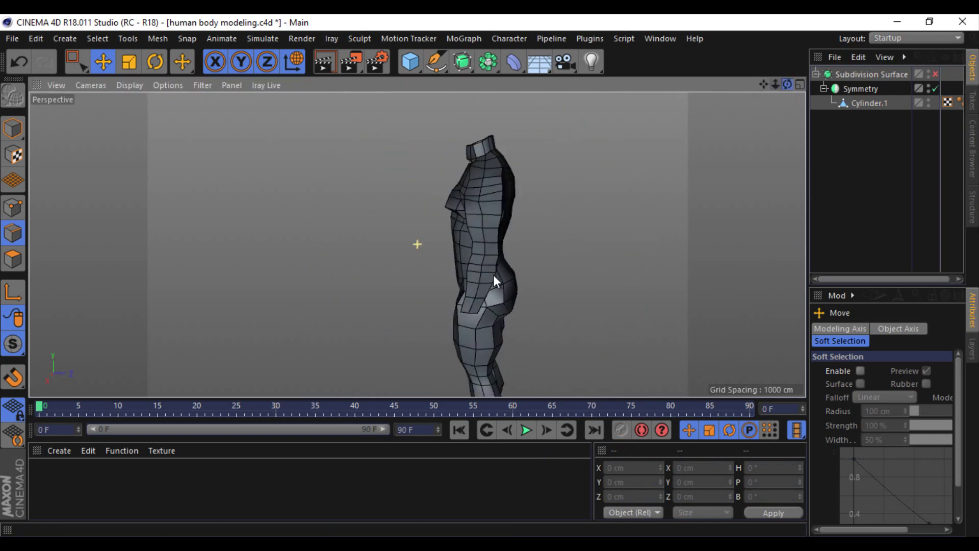
pyautogui.scroll(3, 625, 172)
pyautogui.moveTo(623, 149)
pyautogui.keyDown('alt'); pyautogui.mouseDown()
pyautogui.moveTo(363, 176)
pyautogui.moveTo(491, 276)
pyautogui.moveTo(401, 212)
pyautogui.mouseUp(); pyautogui.keyUp('alt')
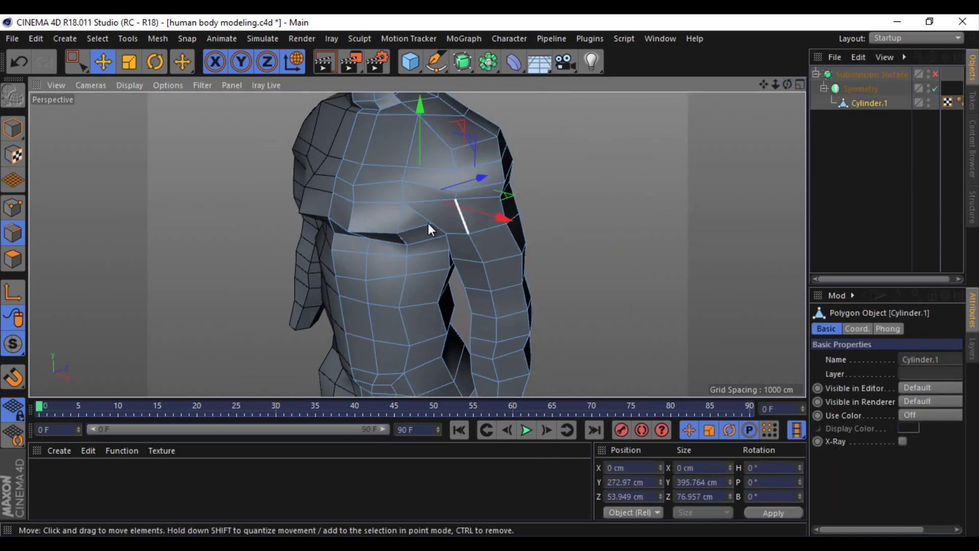
pyautogui.scroll(3, 427, 222)
pyautogui.keyDown('alt'); pyautogui.moveTo(491, 280); pyautogui.dragTo(491, 274); pyautogui.keyUp('alt')
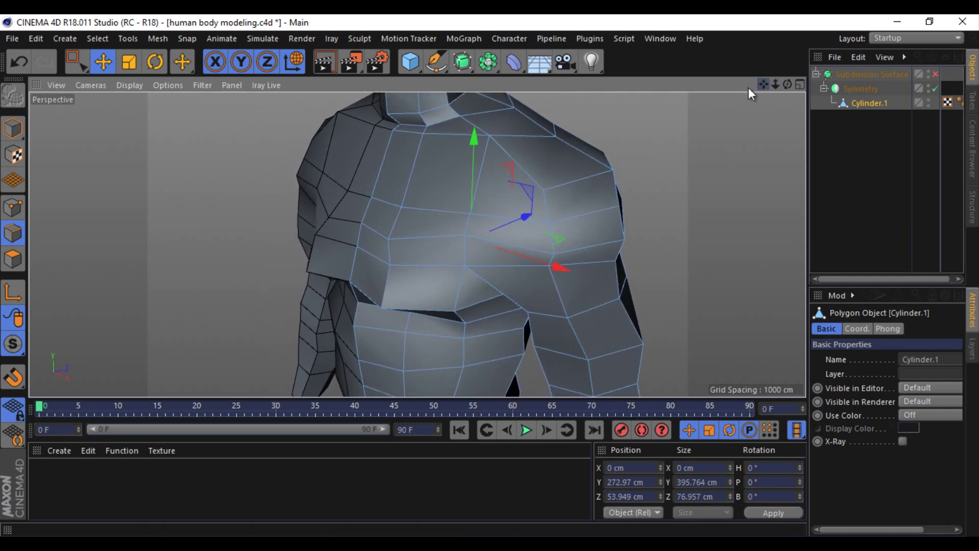
# Step: Line-cut a new edge from the lower chest up to the top chest vertex
pyautogui.rightClick(700, 204)
pyautogui.click(691, 282)
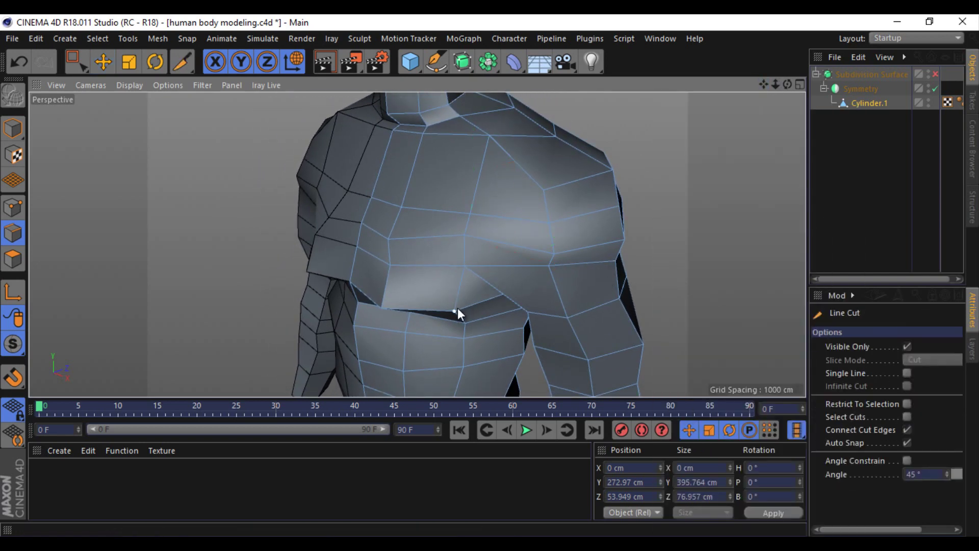
pyautogui.moveTo(454, 310); pyautogui.dragTo(449, 183)
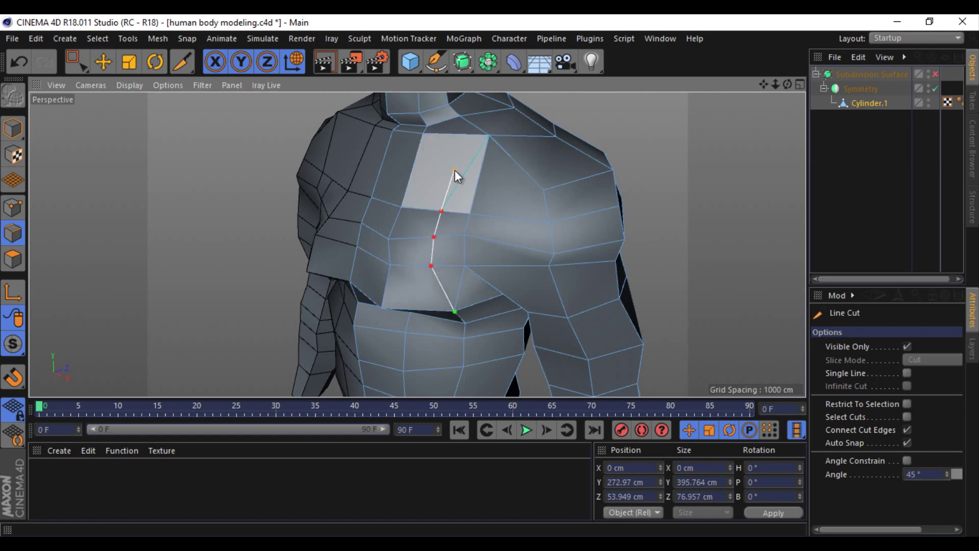
pyautogui.moveTo(454, 169); pyautogui.dragTo(487, 136)
pyautogui.press('Escape')
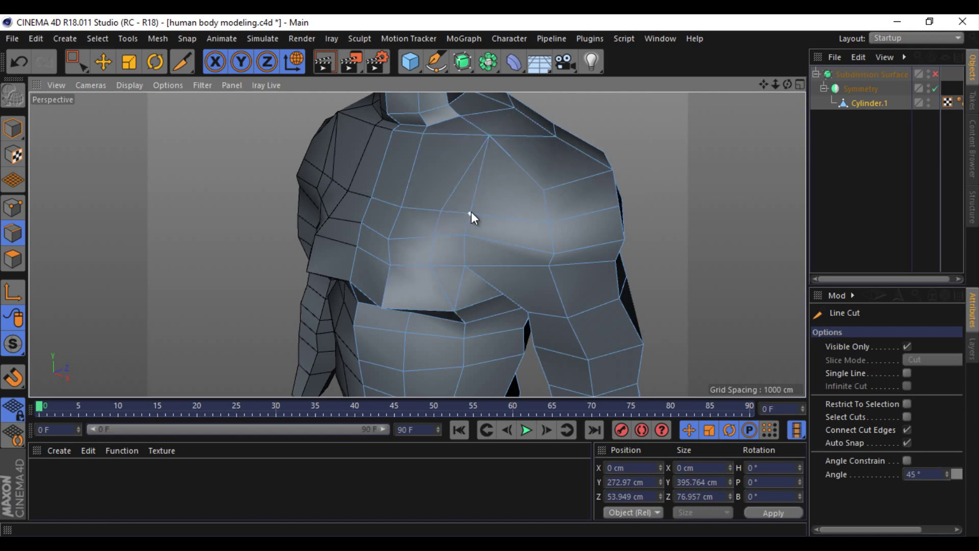
# Step: Cut further edges across the chest and diagonally across the shoulder
pyautogui.moveTo(471, 215); pyautogui.dragTo(582, 154)
pyautogui.moveTo(788, 84); pyautogui.dragTo(786, 92)
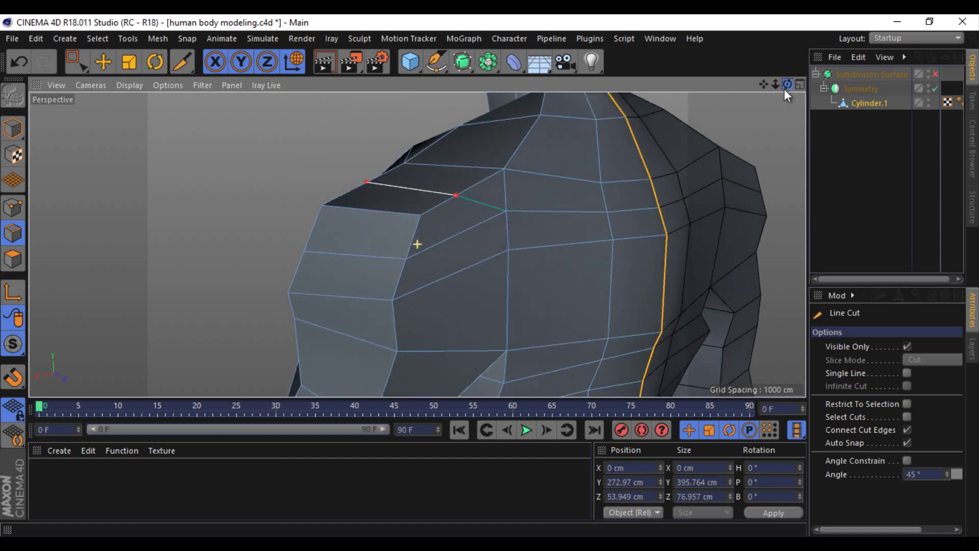
pyautogui.click(452, 310)
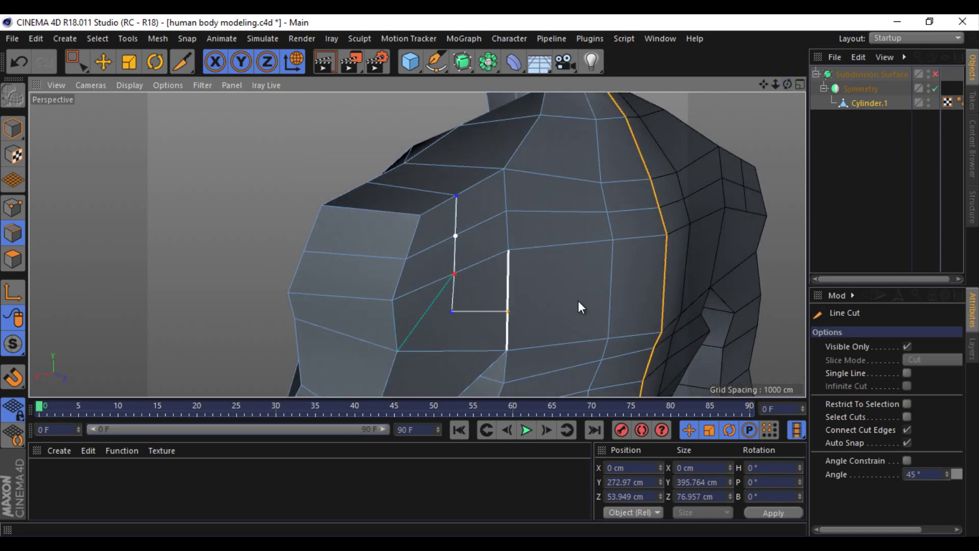
pyautogui.press('Escape')
pyautogui.click(398, 352)
pyautogui.click(452, 312)
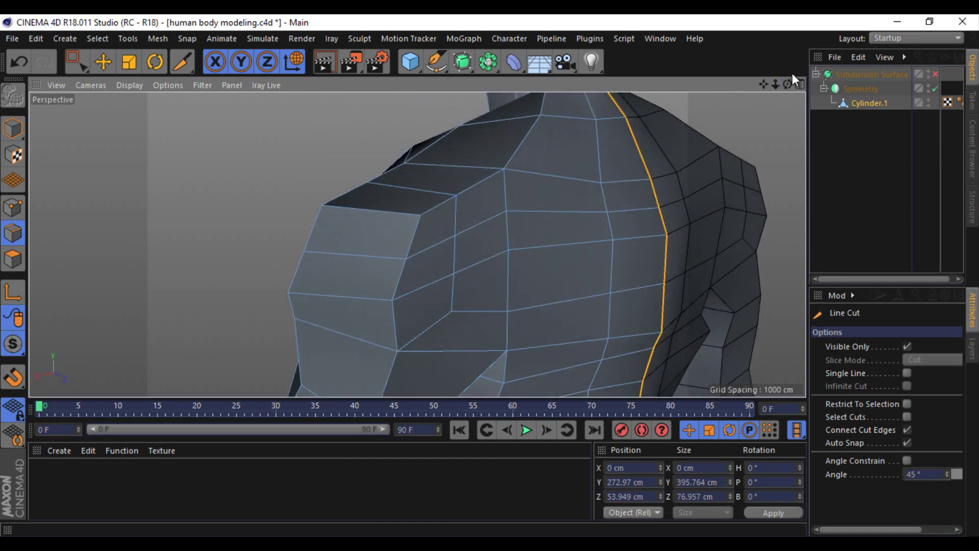
pyautogui.moveTo(788, 84); pyautogui.dragTo(491, 279)
pyautogui.moveTo(764, 84)
pyautogui.mouseDown()
pyautogui.moveTo(488, 279)
pyautogui.moveTo(458, 216)
pyautogui.moveTo(293, 137)
pyautogui.mouseUp()
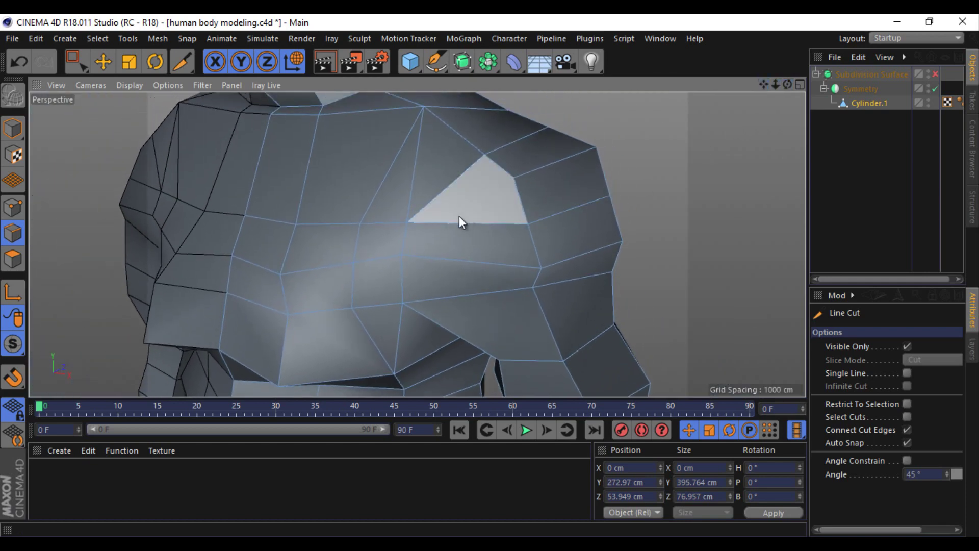
pyautogui.click(103, 61)
# Step: Re-enable subdivision, nudge the chest edge and select a shoulder point
pyautogui.rightClick(600, 221)
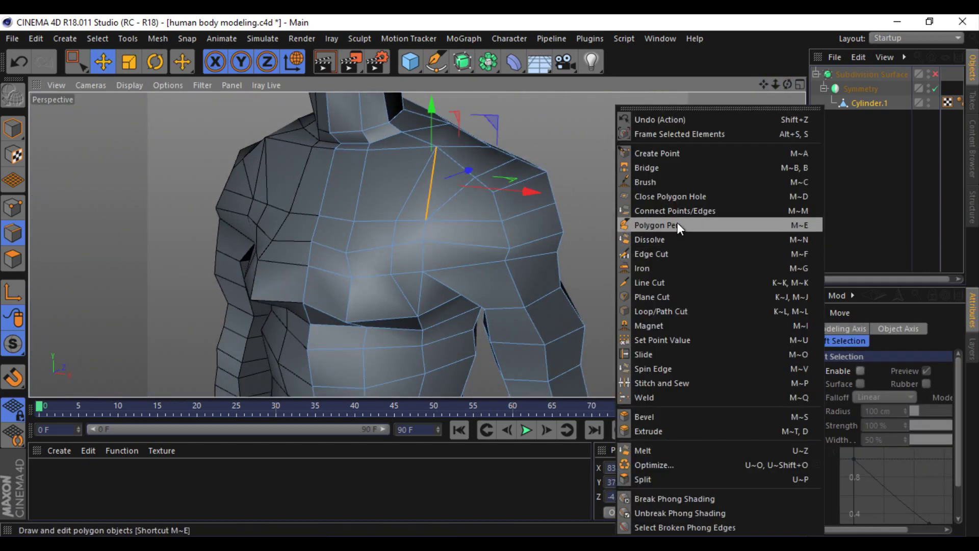
pyautogui.click(935, 74)
pyautogui.moveTo(393, 277); pyautogui.dragTo(473, 267)
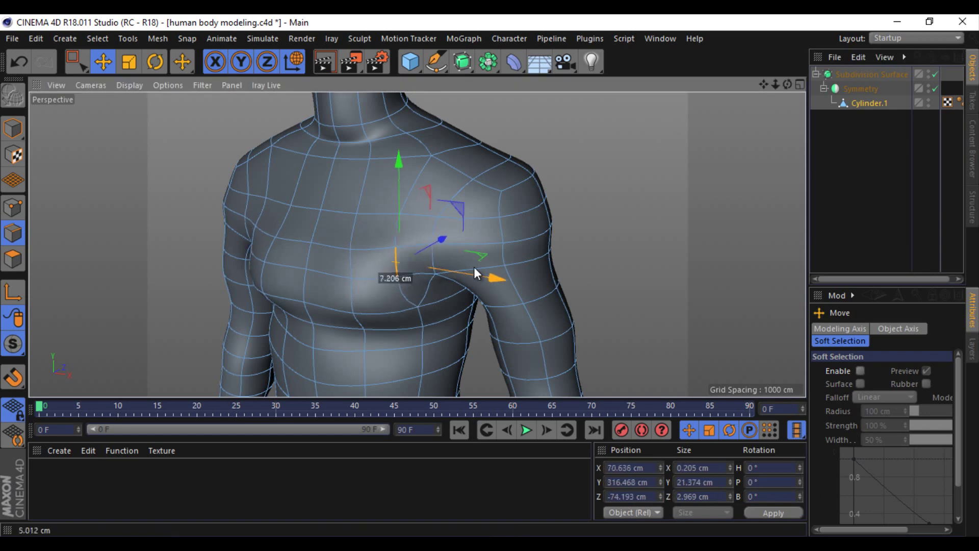
pyautogui.scroll(-3, 492, 274)
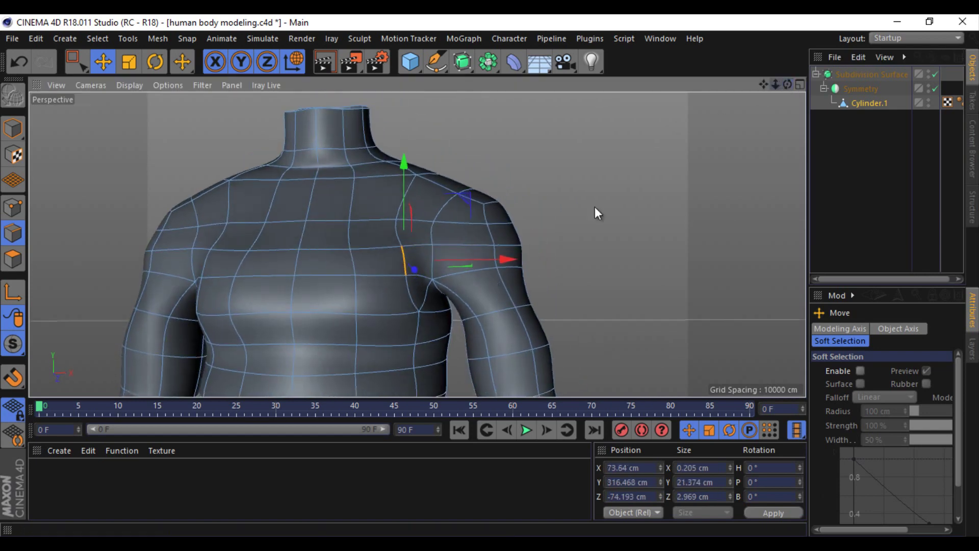
pyautogui.click(13, 207)
pyautogui.click(470, 217)
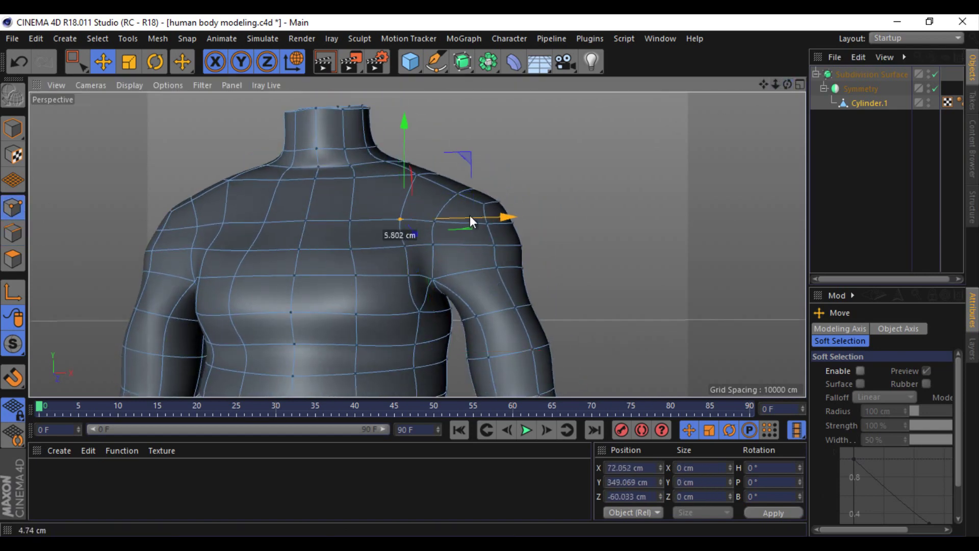
pyautogui.moveTo(470, 217)
pyautogui.keyDown('alt'); pyautogui.mouseDown()
pyautogui.moveTo(491, 283)
pyautogui.moveTo(779, 83)
pyautogui.moveTo(490, 276)
pyautogui.moveTo(544, 241)
pyautogui.mouseUp(); pyautogui.keyUp('alt')
# Step: Select the arm, chest and upper-arm edge loops and shift the upper-arm loop sideways
pyautogui.click(12, 233)
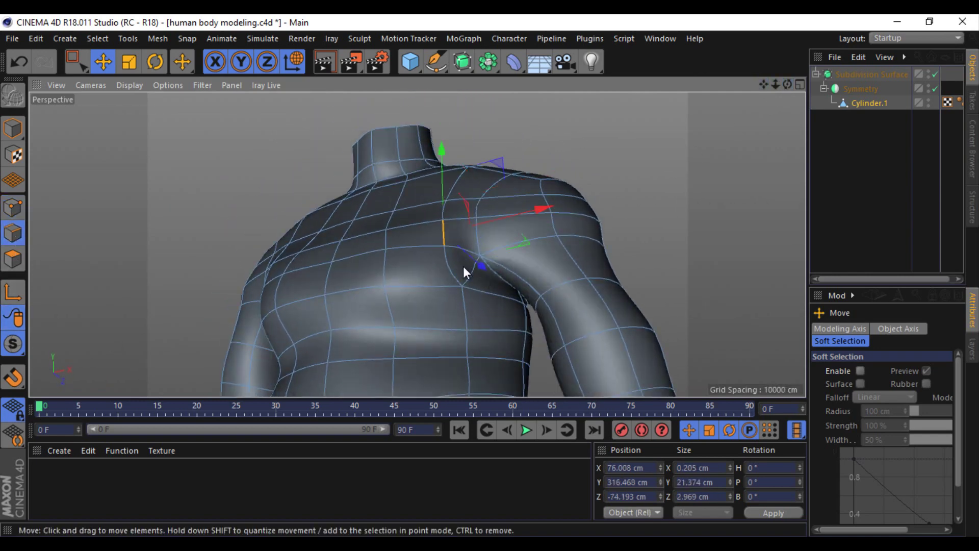
pyautogui.doubleClick(566, 284)
pyautogui.keyDown('alt'); pyautogui.moveTo(639, 261); pyautogui.dragTo(486, 276); pyautogui.keyUp('alt')
pyautogui.scroll(5, 491, 277)
pyautogui.scroll(-3, 491, 277)
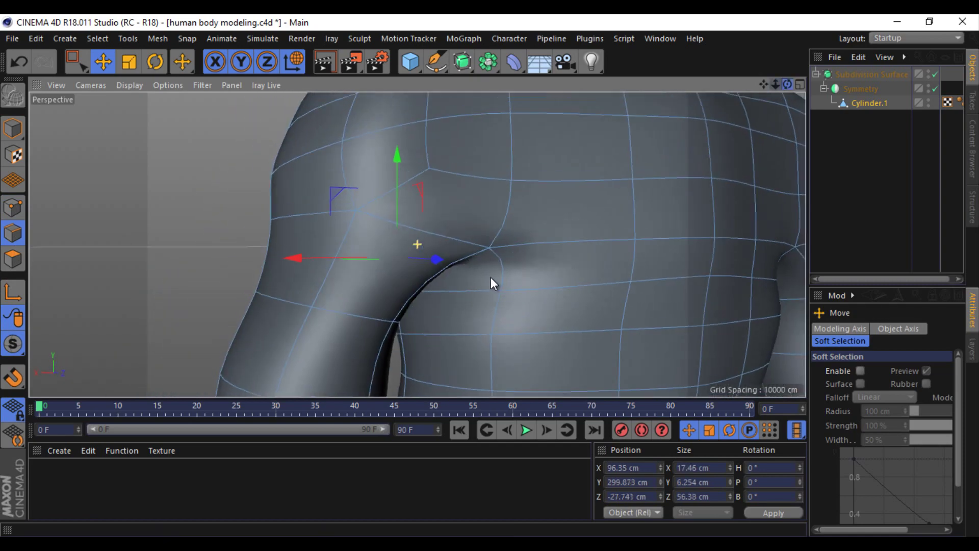
pyautogui.scroll(-3, 491, 277)
pyautogui.scroll(-3, 490, 276)
pyautogui.scroll(-1, 490, 276)
pyautogui.keyDown('alt'); pyautogui.moveTo(493, 276); pyautogui.dragTo(426, 277); pyautogui.keyUp('alt')
pyautogui.doubleClick(477, 213)
pyautogui.doubleClick(426, 277)
pyautogui.moveTo(787, 86)
pyautogui.mouseDown()
pyautogui.moveTo(499, 261)
pyautogui.moveTo(494, 276)
pyautogui.moveTo(554, 256)
pyautogui.mouseUp()
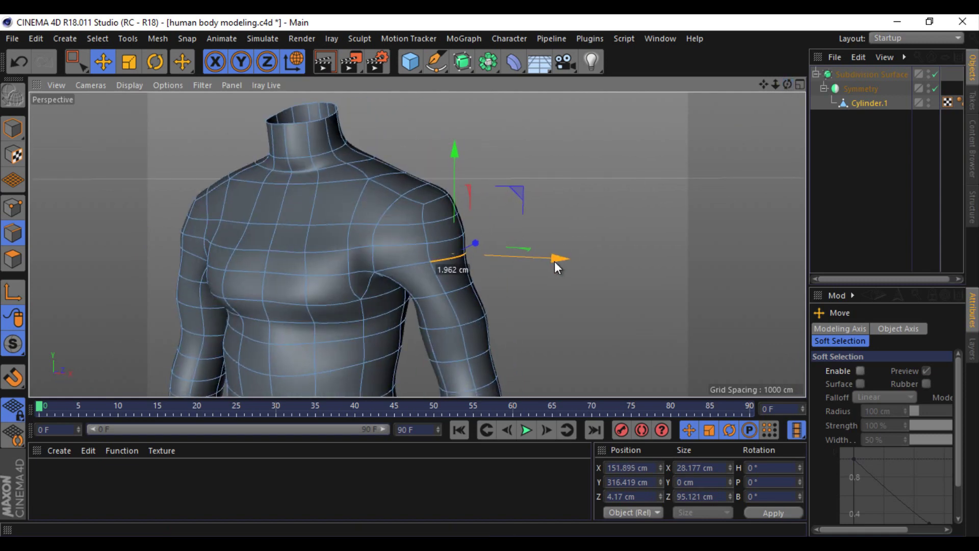
# Step: Select the chest-centre point and check the chest from the side
pyautogui.moveTo(791, 82); pyautogui.dragTo(601, 204)
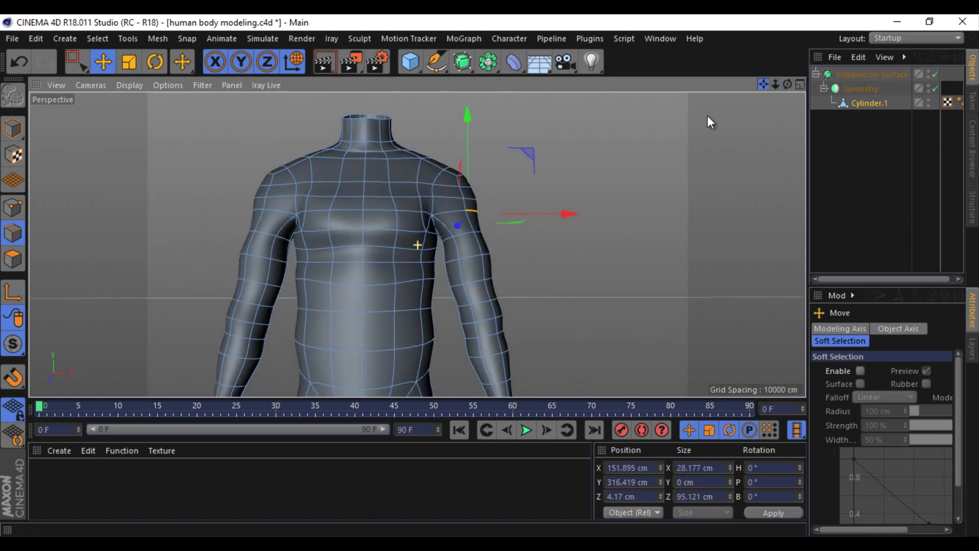
pyautogui.click(12, 208)
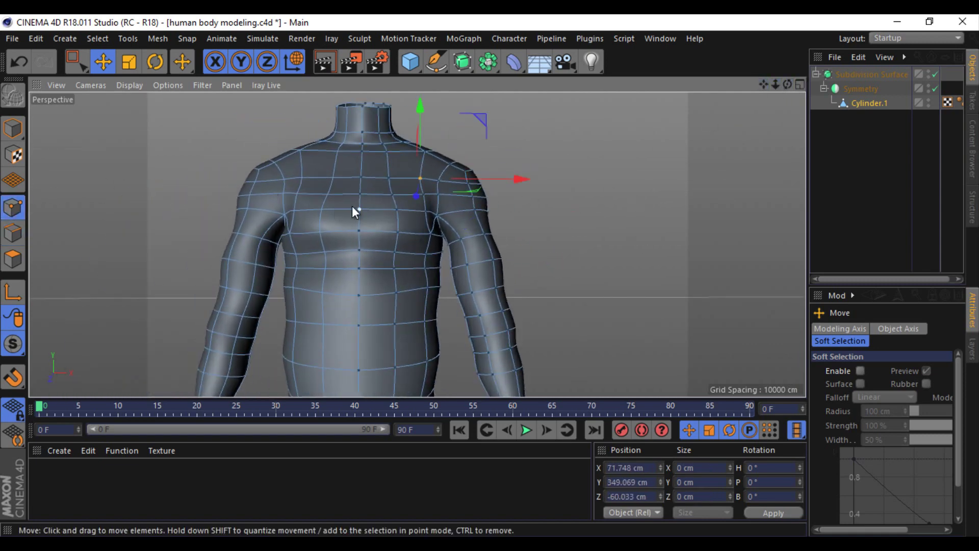
pyautogui.click(359, 209)
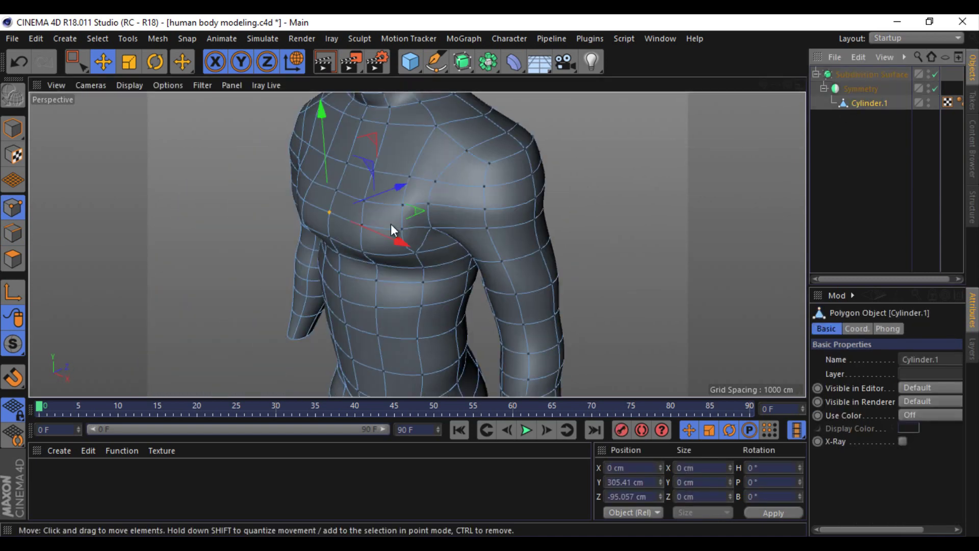
pyautogui.moveTo(787, 84); pyautogui.dragTo(491, 276)
# Step: In four-view layout, box-select the front chest points against the Right-view photo
pyautogui.middleClick(491, 276)
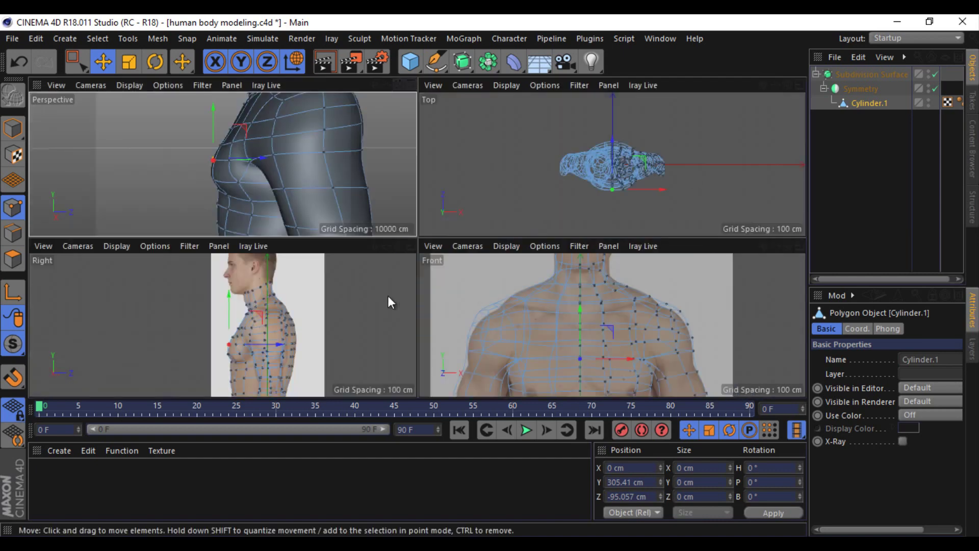
pyautogui.scroll(3, 228, 370)
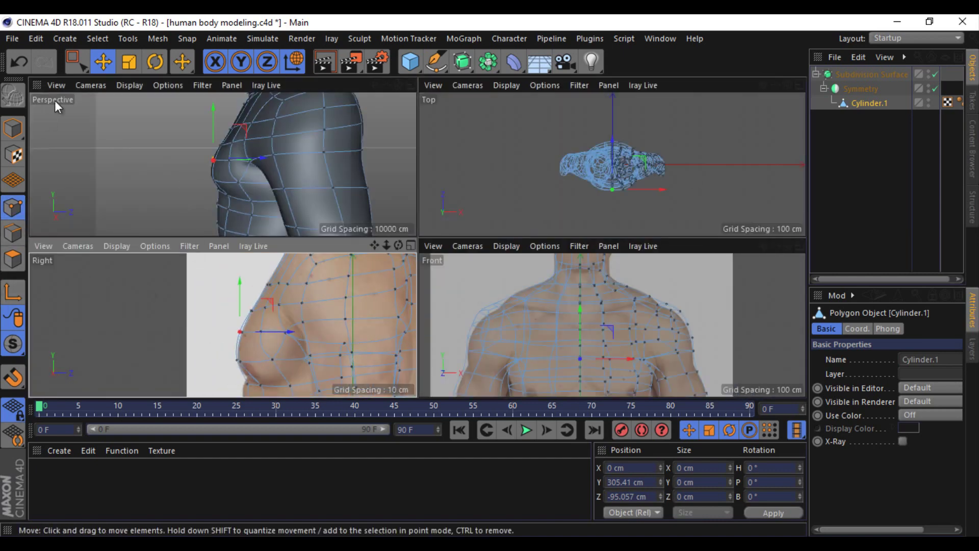
pyautogui.press('0')
pyautogui.moveTo(205, 302); pyautogui.dragTo(258, 379)
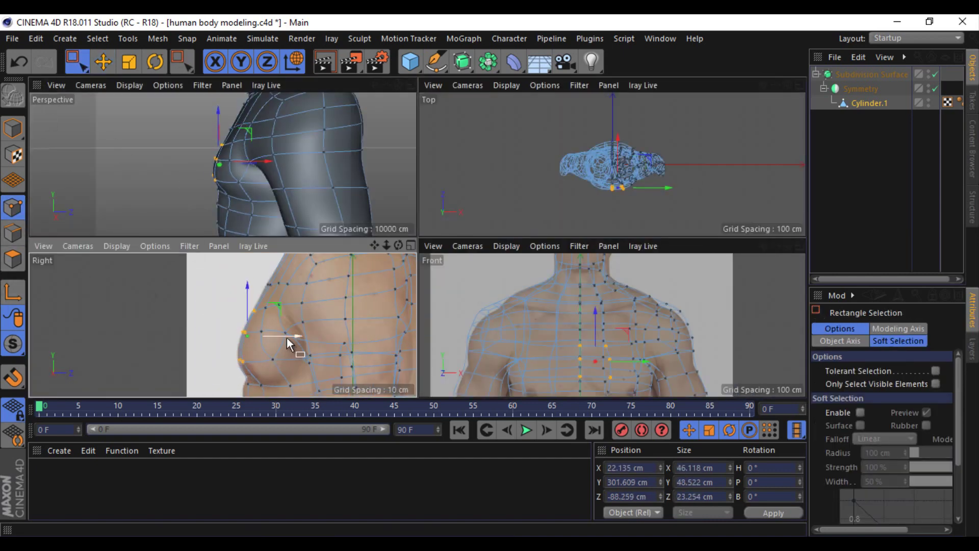
pyautogui.click(258, 361)
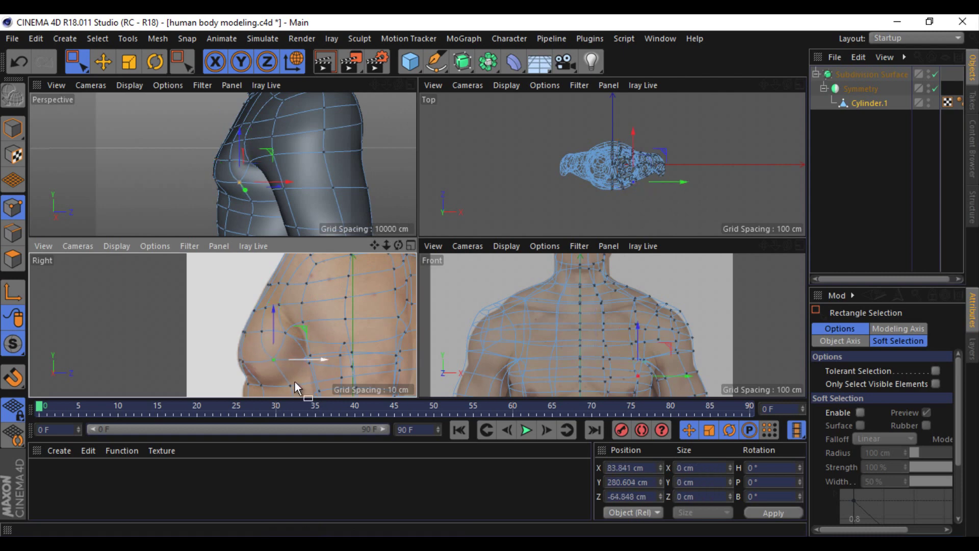
# Step: Maximise Perspective on the chest and shoulders, with the Move tool in point mode
pyautogui.middleClick(403, 97)
pyautogui.keyDown('alt'); pyautogui.moveTo(491, 273); pyautogui.dragTo(139, 176); pyautogui.keyUp('alt')
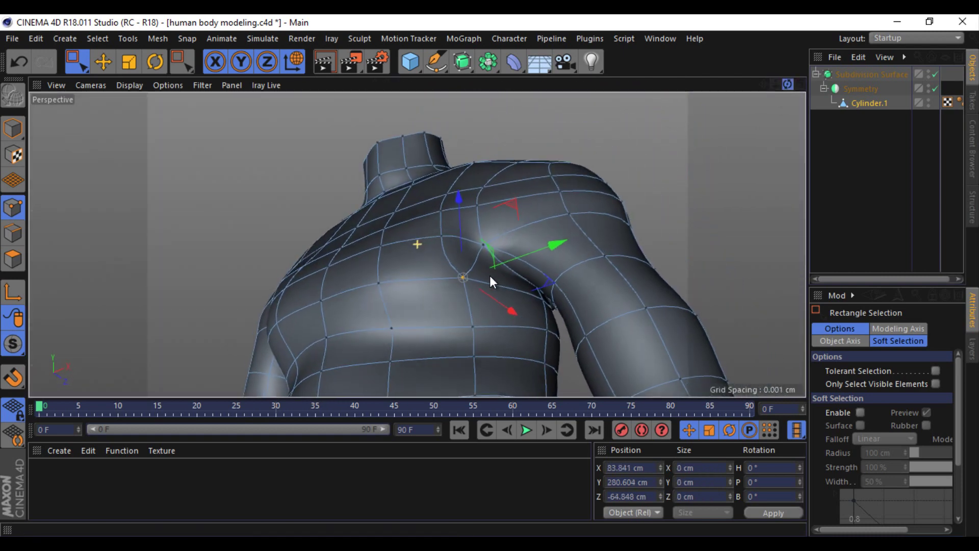
pyautogui.press('e')
pyautogui.click(13, 233)
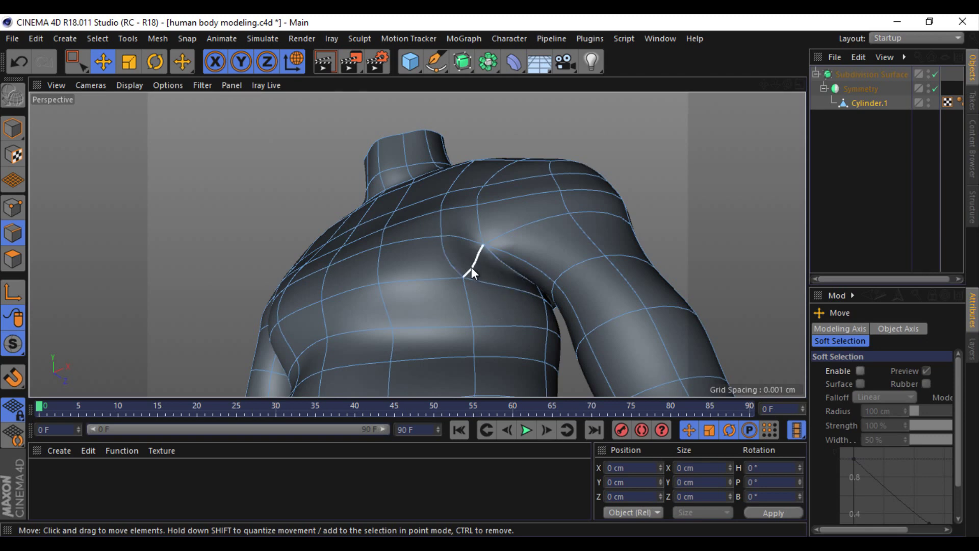
pyautogui.click(13, 207)
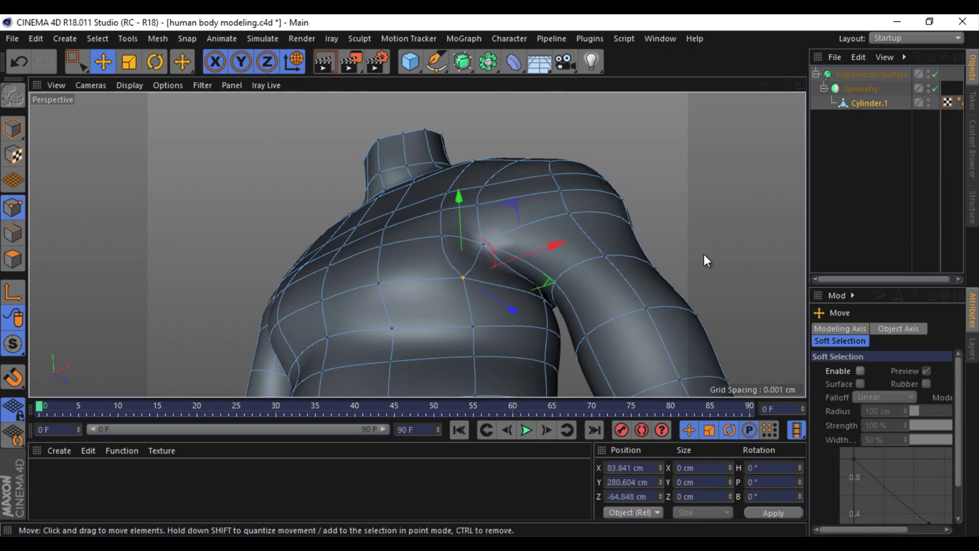
# Step: With subdivision and symmetry off, line-cut a new edge from the chest toward the armpit
pyautogui.press('m')
pyautogui.press('k')
pyautogui.moveTo(935, 74); pyautogui.dragTo(935, 89)
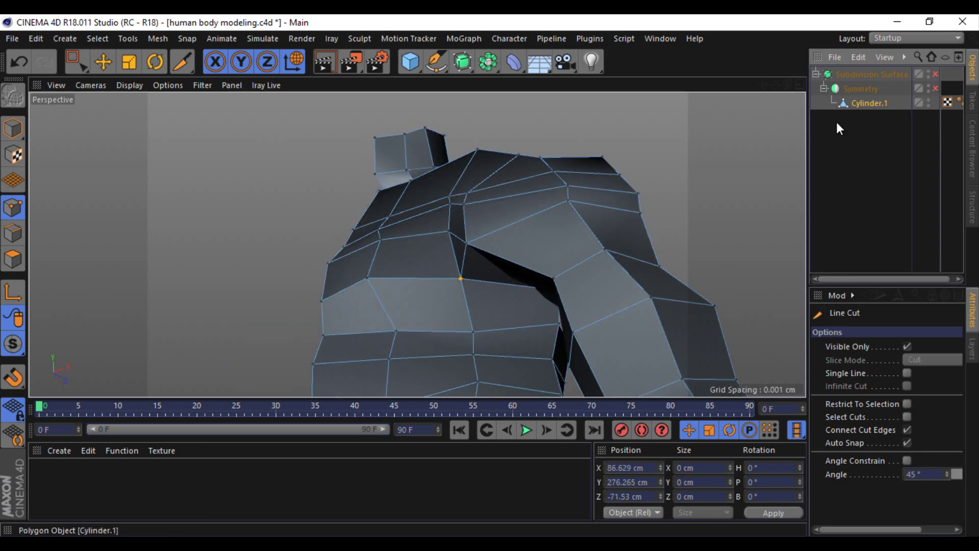
pyautogui.keyDown('alt'); pyautogui.moveTo(490, 278); pyautogui.dragTo(455, 286); pyautogui.keyUp('alt')
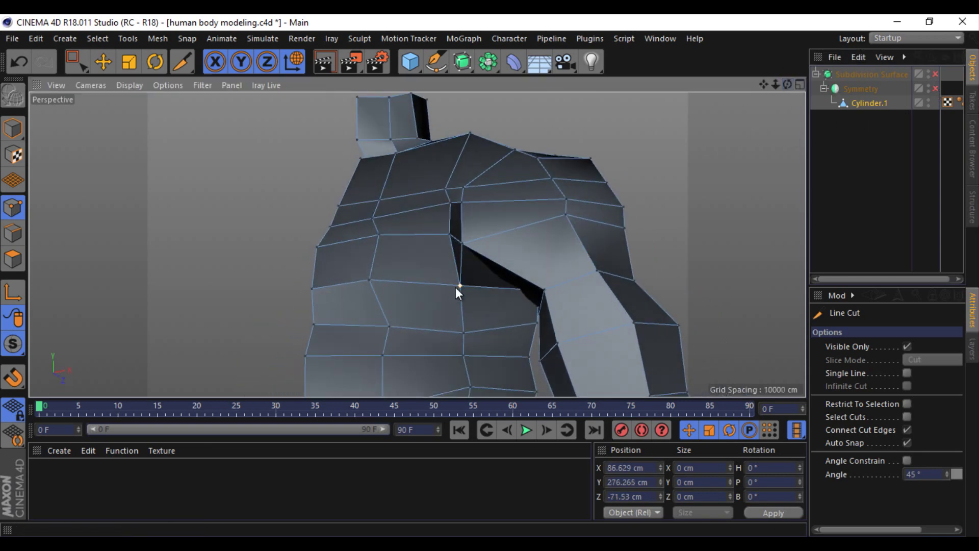
pyautogui.click(503, 272)
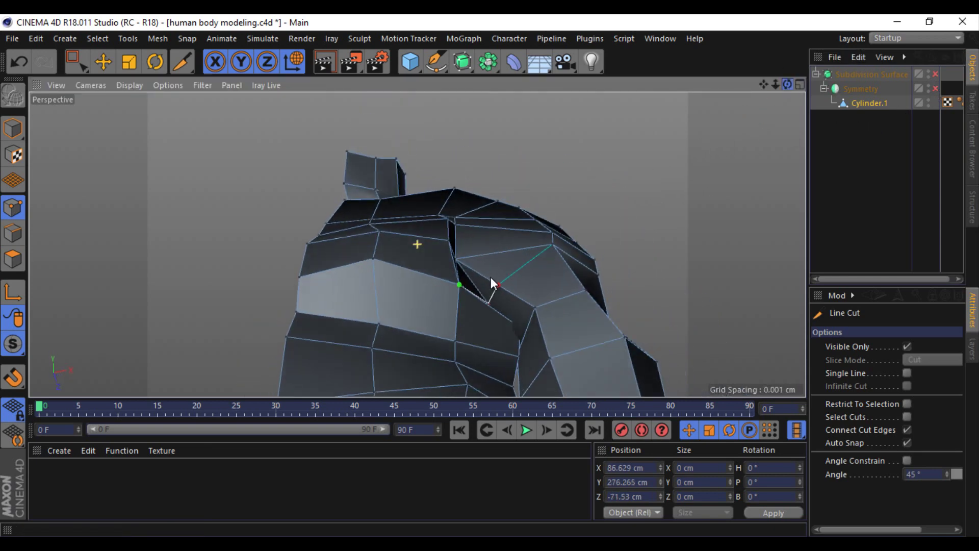
pyautogui.keyDown('alt'); pyautogui.moveTo(491, 277); pyautogui.dragTo(464, 301); pyautogui.keyUp('alt')
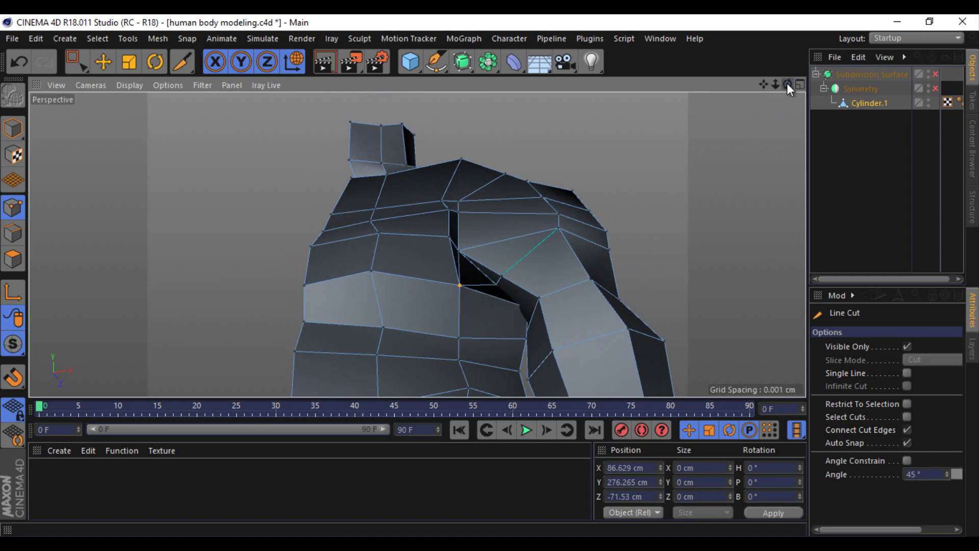
pyautogui.moveTo(787, 83); pyautogui.dragTo(489, 276)
# Step: Return to the Move tool and select a polygon on the torso side
pyautogui.click(103, 61)
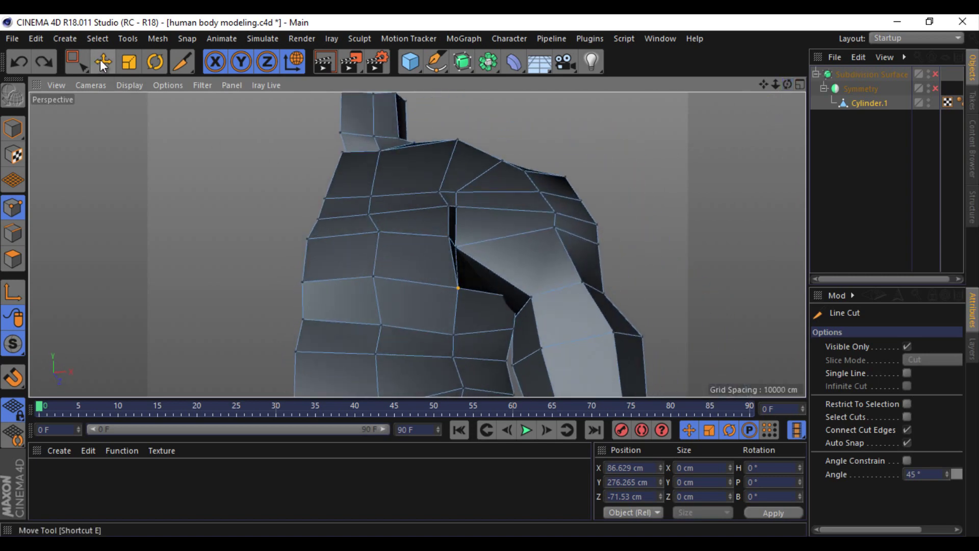
pyautogui.click(13, 259)
pyautogui.click(547, 283)
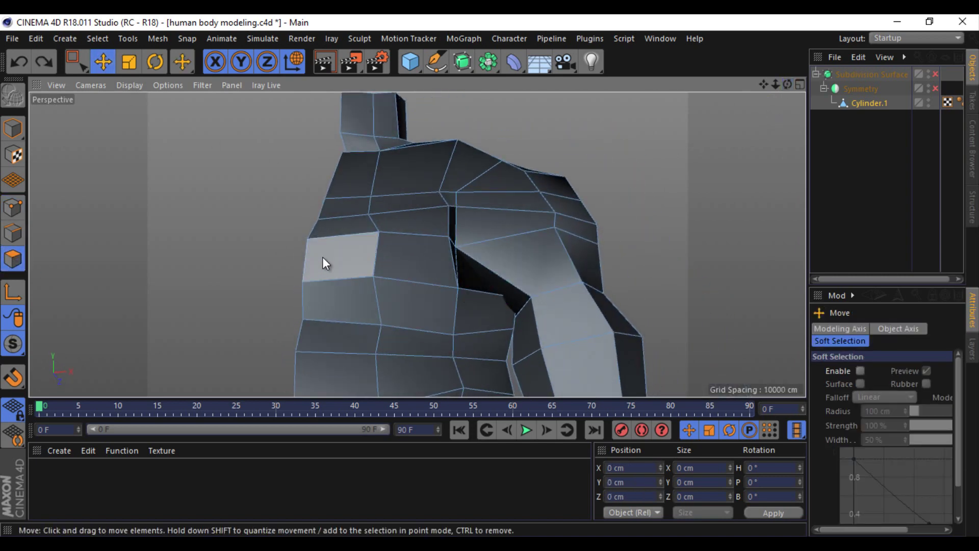
# Step: Loop-select the arm polygons from the upper-arm loop downward
pyautogui.press('u')
pyautogui.press('l')
pyautogui.click(589, 359)
pyautogui.click(613, 362)
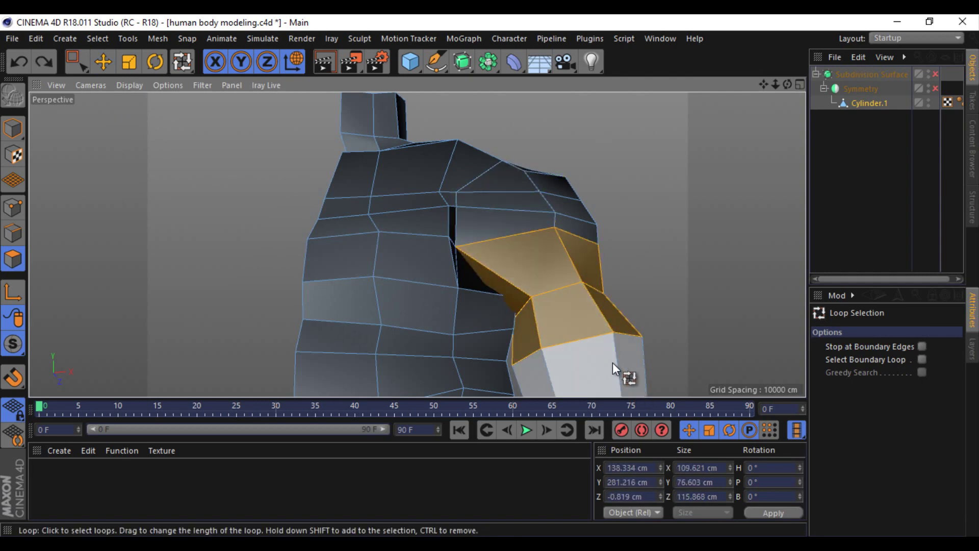
pyautogui.scroll(-5, 607, 339)
pyautogui.moveTo(774, 84)
pyautogui.mouseDown()
pyautogui.moveTo(489, 275)
pyautogui.moveTo(482, 185)
pyautogui.mouseUp()
pyautogui.press('0')
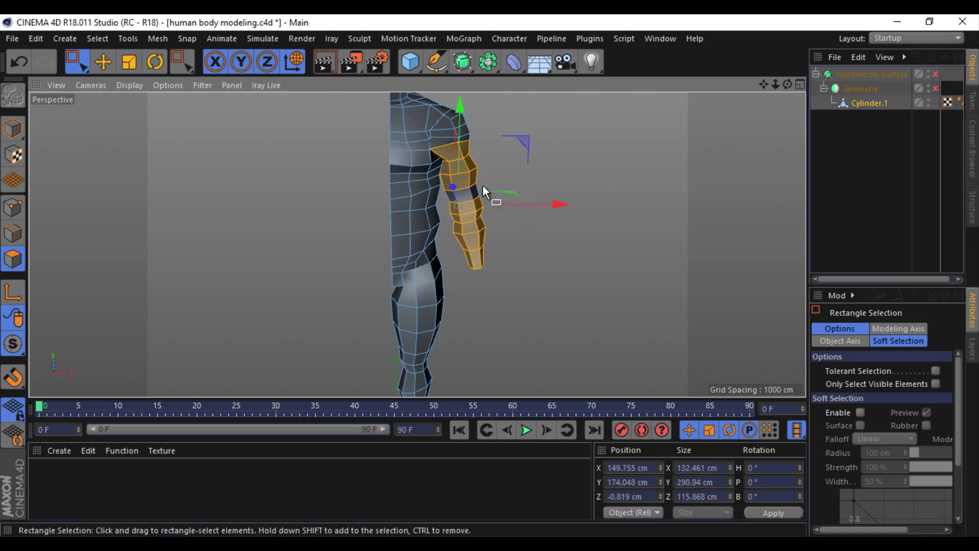
# Step: Move the arm's pivot up to the shoulder and rotate the arm outward from the body
pyautogui.click(13, 291)
pyautogui.press('e')
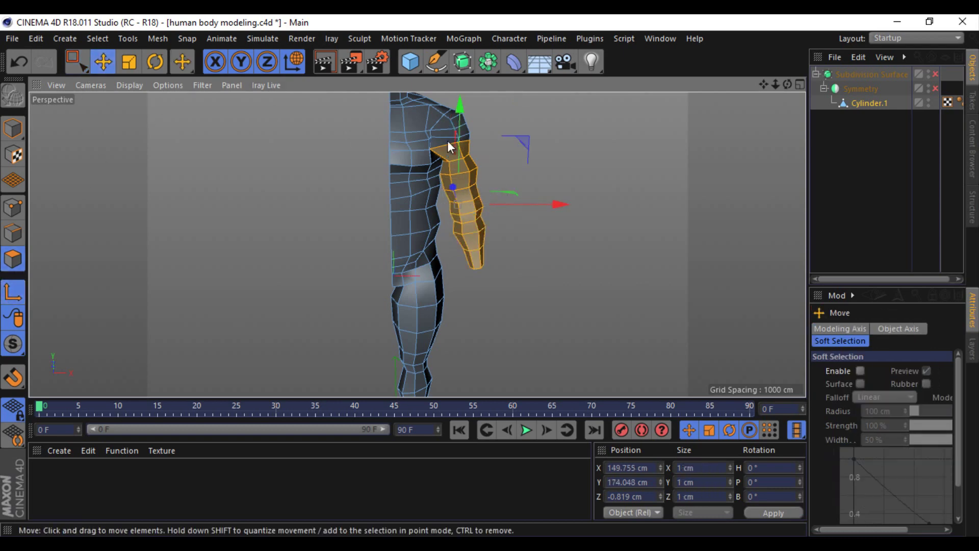
pyautogui.moveTo(448, 140); pyautogui.dragTo(522, 114)
pyautogui.click(155, 61)
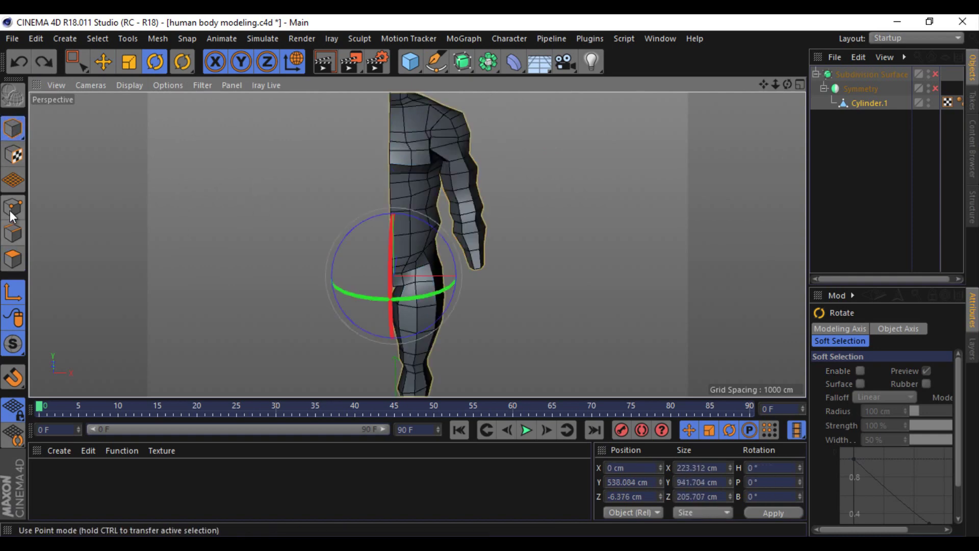
pyautogui.moveTo(241, 247); pyautogui.dragTo(194, 203)
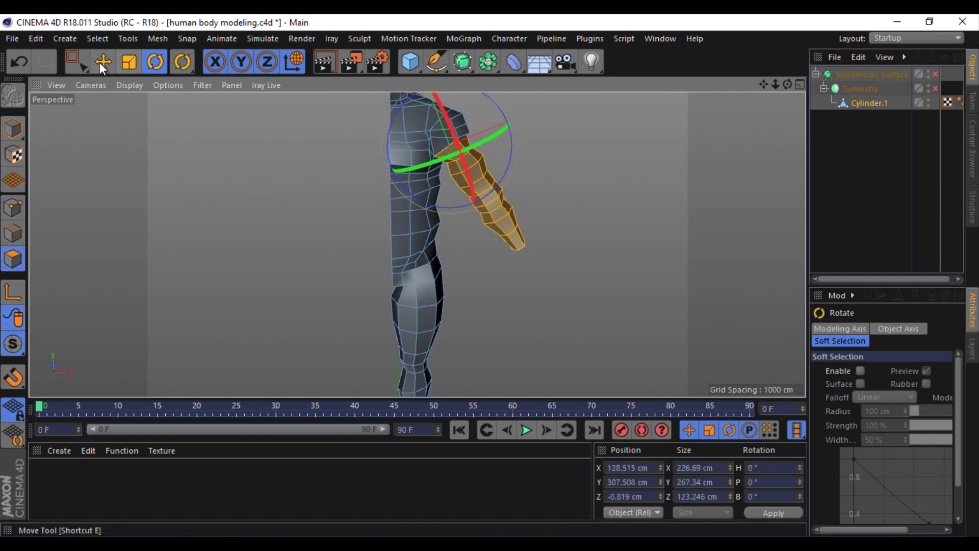
pyautogui.press('e')
pyautogui.press('s')
pyautogui.moveTo(592, 197)
pyautogui.keyDown('alt'); pyautogui.mouseDown()
pyautogui.moveTo(490, 274)
pyautogui.moveTo(510, 234)
pyautogui.mouseUp(); pyautogui.keyUp('alt')
pyautogui.moveTo(790, 84); pyautogui.dragTo(614, 181)
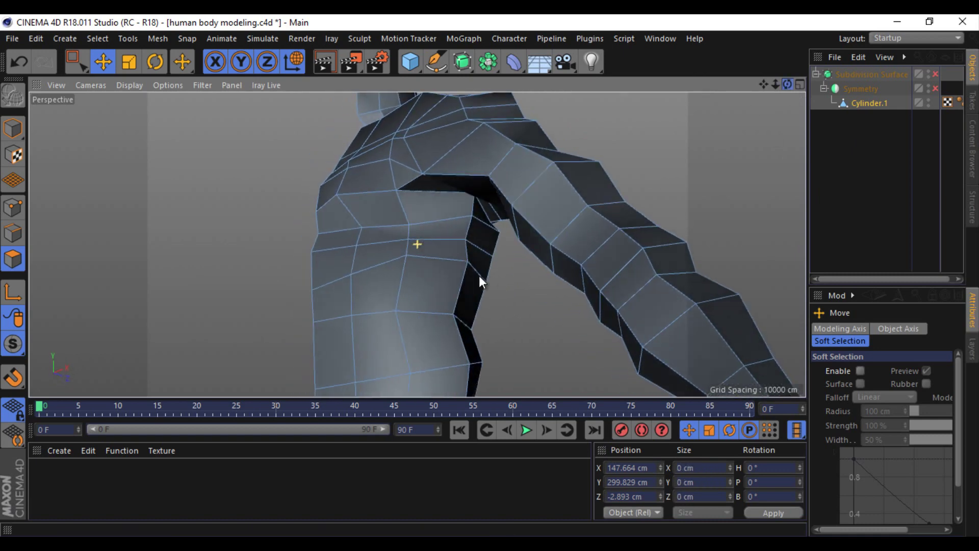
# Step: Select two armpit points and the edge loop beside the armpit
pyautogui.click(13, 208)
pyautogui.moveTo(788, 84); pyautogui.dragTo(490, 274)
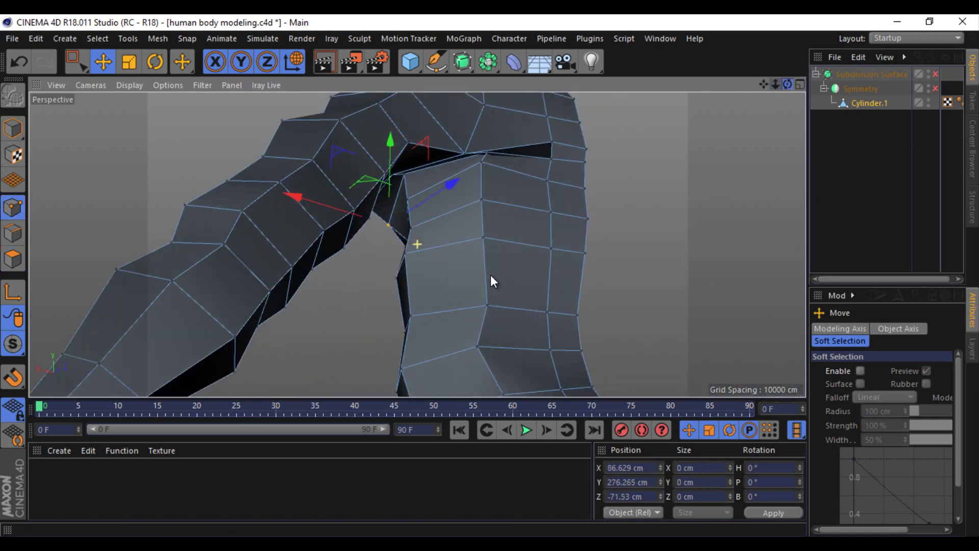
pyautogui.keyDown('shift'); pyautogui.click(405, 176); pyautogui.keyUp('shift')
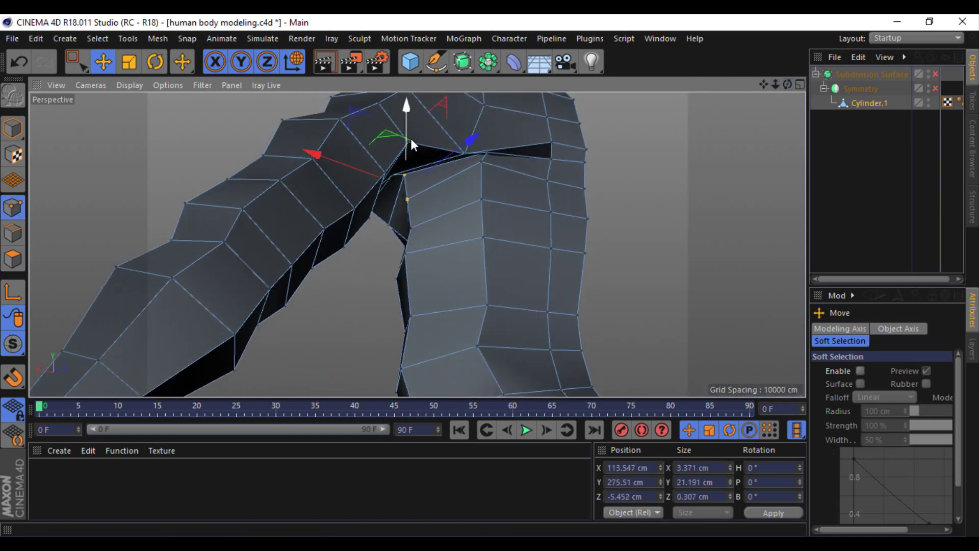
pyautogui.click(13, 234)
pyautogui.click(505, 205)
# Step: Edge-slide the armpit loop down toward the armpit using the M~O slide tool
pyautogui.rightClick(643, 239)
pyautogui.click(770, 97)
pyautogui.moveTo(787, 83); pyautogui.dragTo(488, 278)
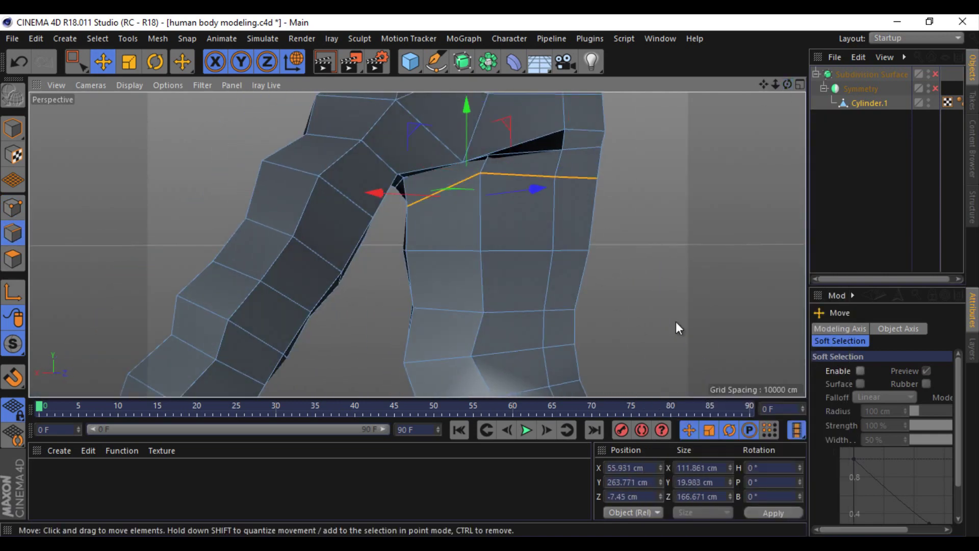
pyautogui.press('m')
pyautogui.press('o')
pyautogui.moveTo(577, 230); pyautogui.dragTo(530, 198)
# Step: Slide the armpit vertex down to close the flap, then move it into place
pyautogui.moveTo(788, 85); pyautogui.dragTo(227, 201)
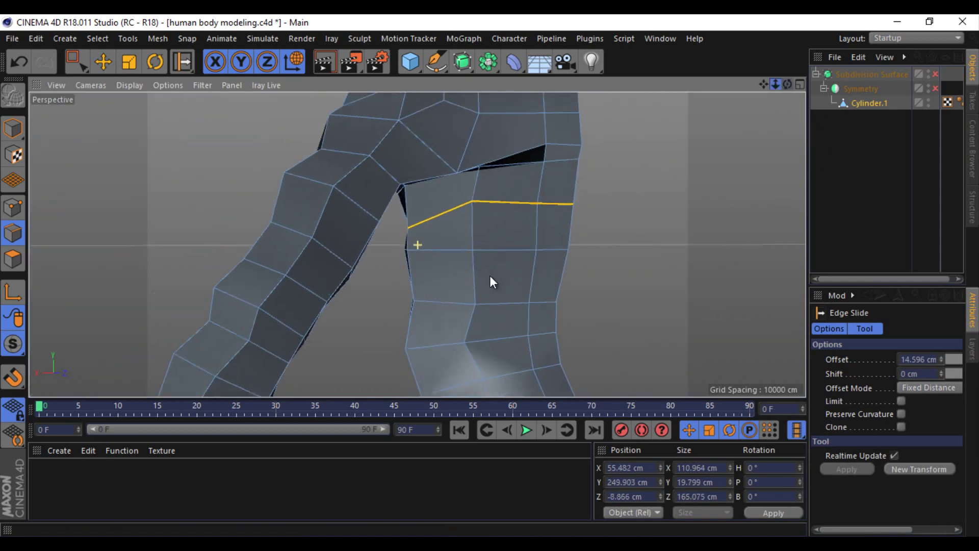
pyautogui.moveTo(445, 160)
pyautogui.mouseDown()
pyautogui.moveTo(442, 213)
pyautogui.moveTo(408, 200)
pyautogui.mouseUp()
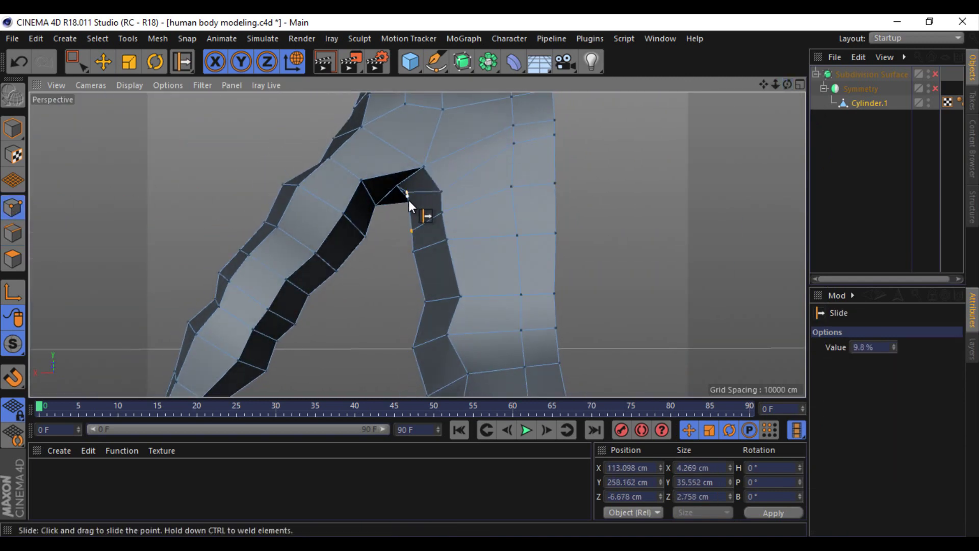
pyautogui.moveTo(787, 84)
pyautogui.mouseDown()
pyautogui.moveTo(491, 275)
pyautogui.moveTo(439, 216)
pyautogui.mouseUp()
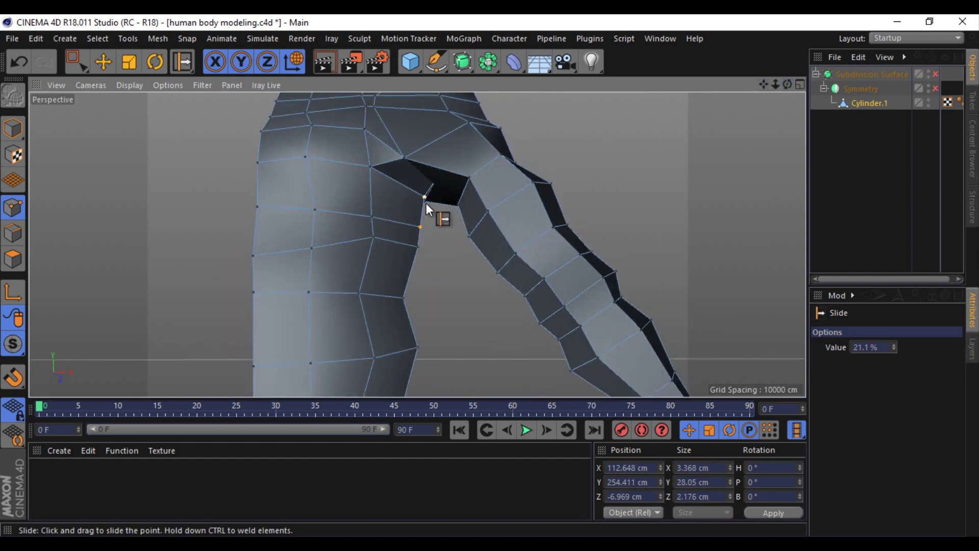
pyautogui.press('e')
pyautogui.scroll(3, 408, 189)
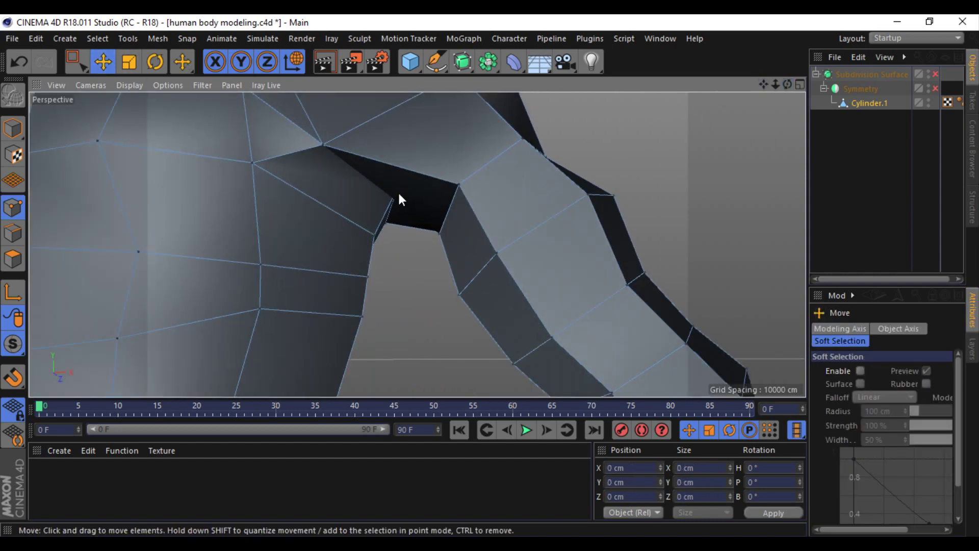
pyautogui.click(398, 198)
pyautogui.moveTo(456, 124)
pyautogui.mouseDown()
pyautogui.moveTo(381, 231)
pyautogui.moveTo(430, 180)
pyautogui.mouseUp()
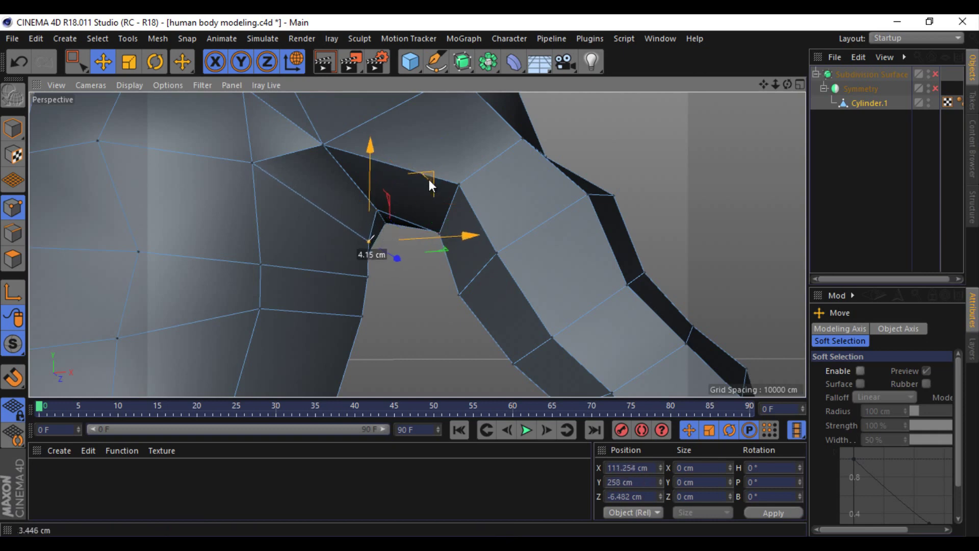
pyautogui.scroll(-5, 258, 338)
# Step: Dissolve the edge loop running across the chest
pyautogui.click(13, 233)
pyautogui.doubleClick(273, 316)
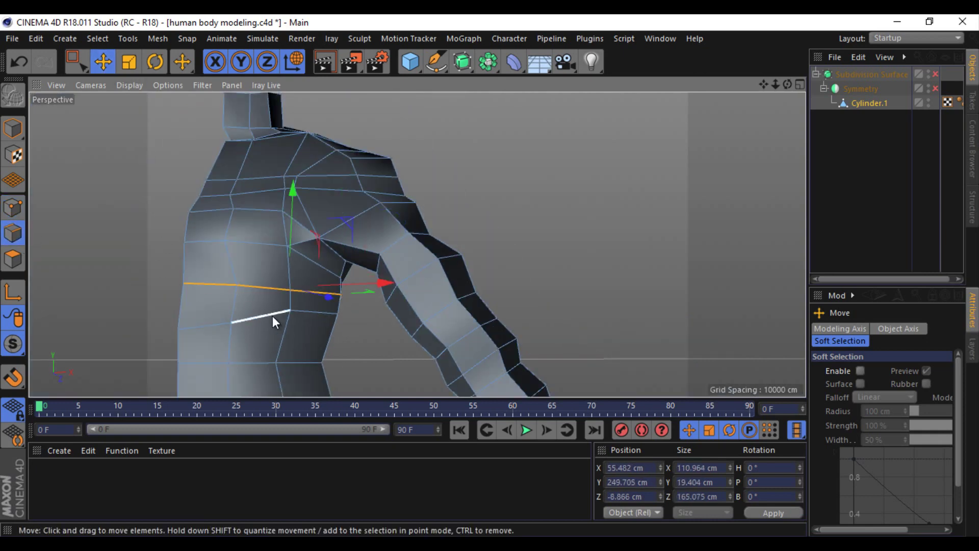
pyautogui.rightClick(387, 363)
pyautogui.click(479, 245)
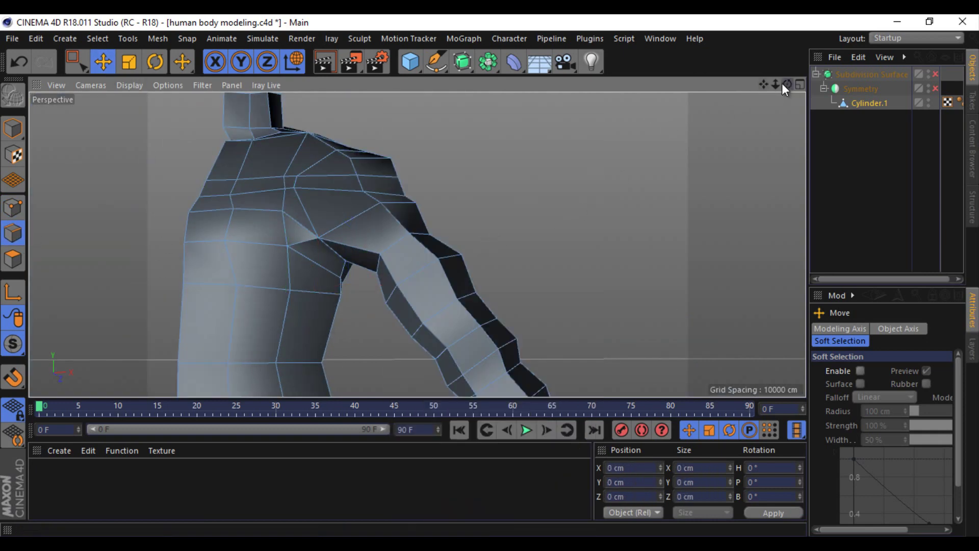
# Step: Dissolve the edge loop across the back
pyautogui.moveTo(786, 85); pyautogui.dragTo(491, 277)
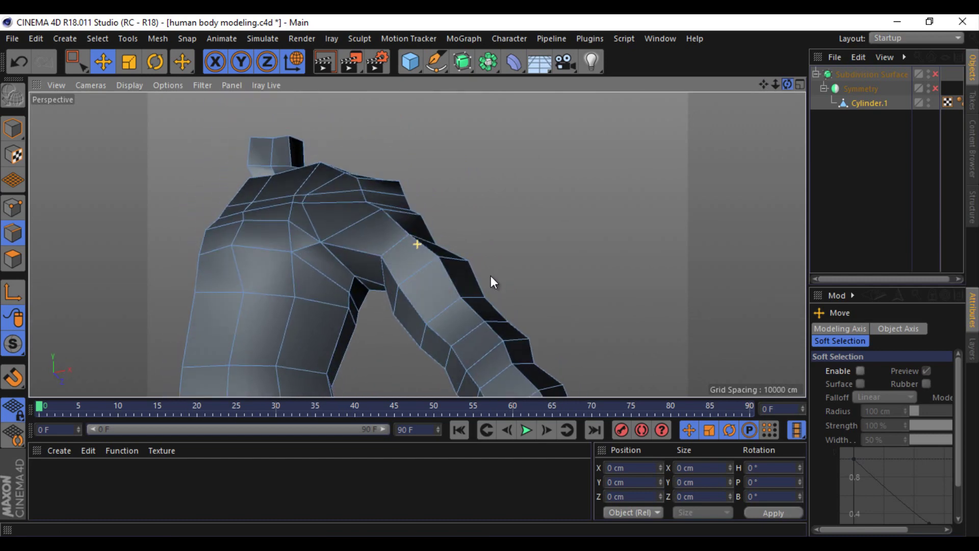
pyautogui.scroll(5, 490, 275)
pyautogui.doubleClick(333, 187)
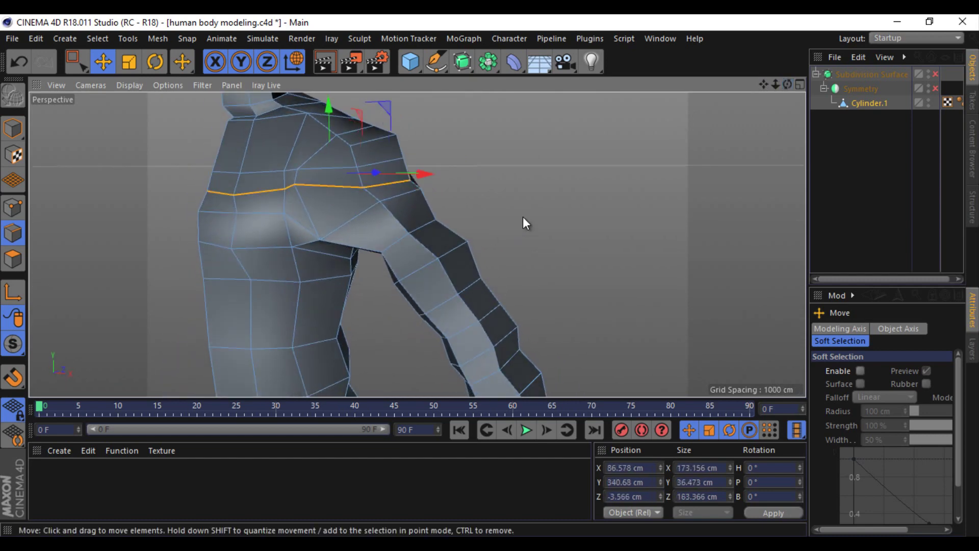
pyautogui.rightClick(525, 223)
pyautogui.click(571, 238)
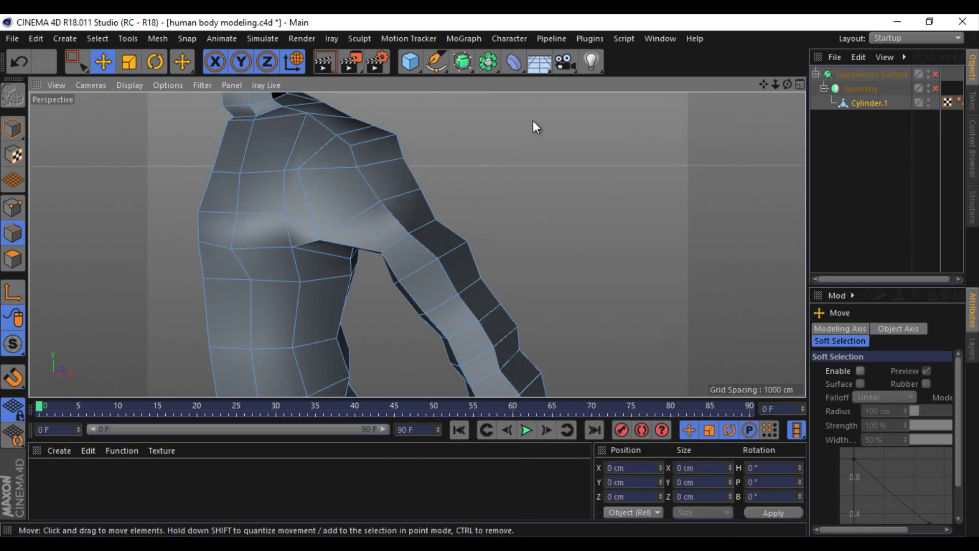
# Step: Line-cut a new edge across the shoulder polygons
pyautogui.click(388, 163)
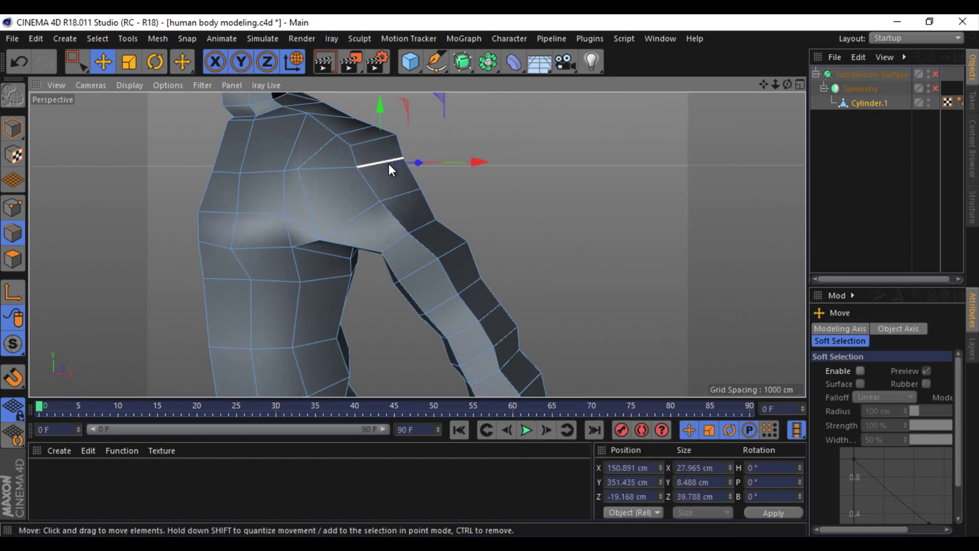
pyautogui.click(291, 183)
pyautogui.click(13, 207)
pyautogui.rightClick(105, 215)
pyautogui.click(153, 373)
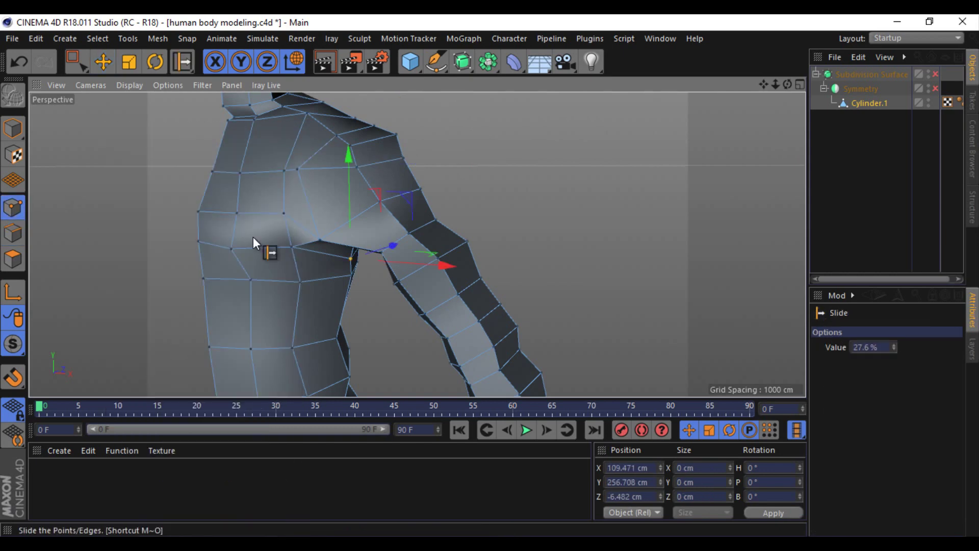
pyautogui.moveTo(286, 250)
pyautogui.keyDown('alt'); pyautogui.mouseDown()
pyautogui.moveTo(695, 109)
pyautogui.moveTo(491, 275)
pyautogui.moveTo(512, 262)
pyautogui.mouseUp(); pyautogui.keyUp('alt')
pyautogui.scroll(3, 491, 275)
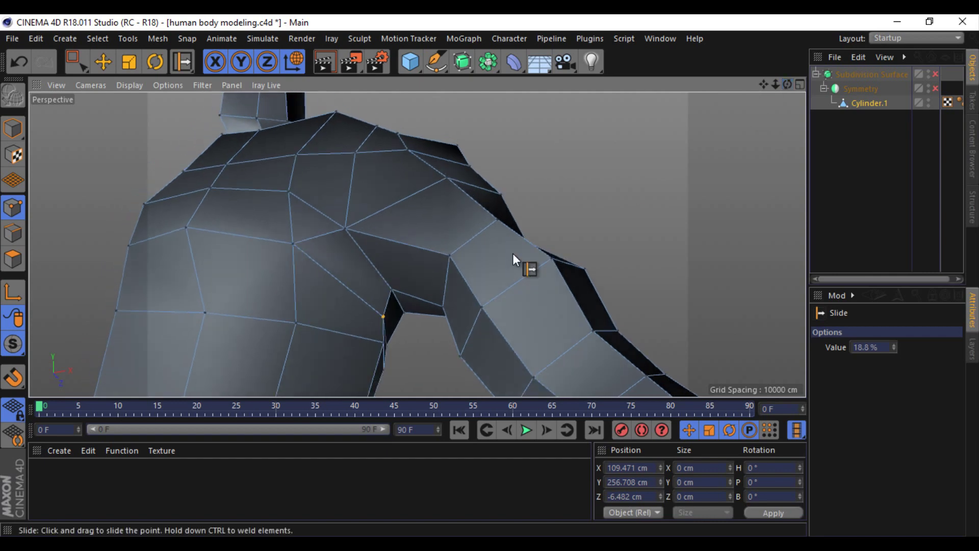
pyautogui.rightClick(554, 172)
pyautogui.click(577, 286)
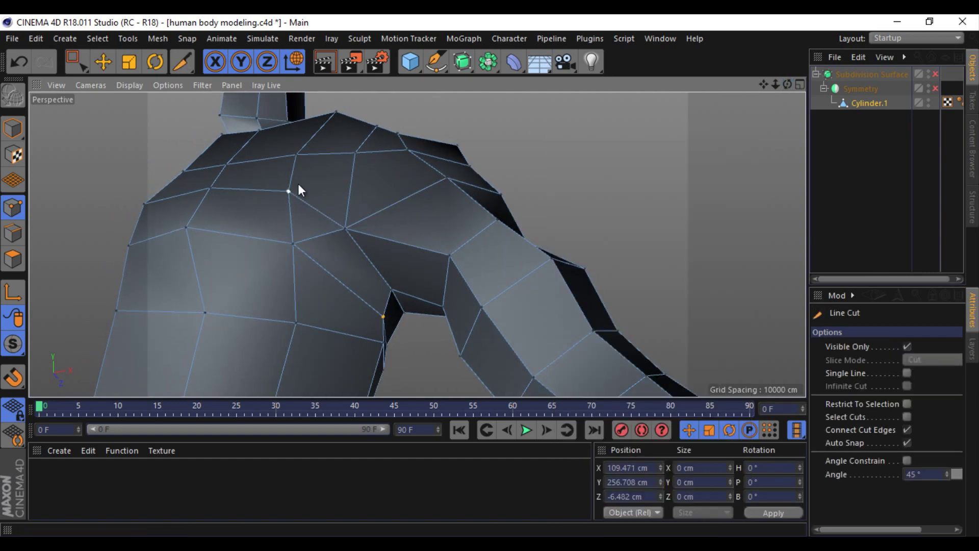
pyautogui.click(298, 186)
pyautogui.click(516, 166)
pyautogui.press('e')
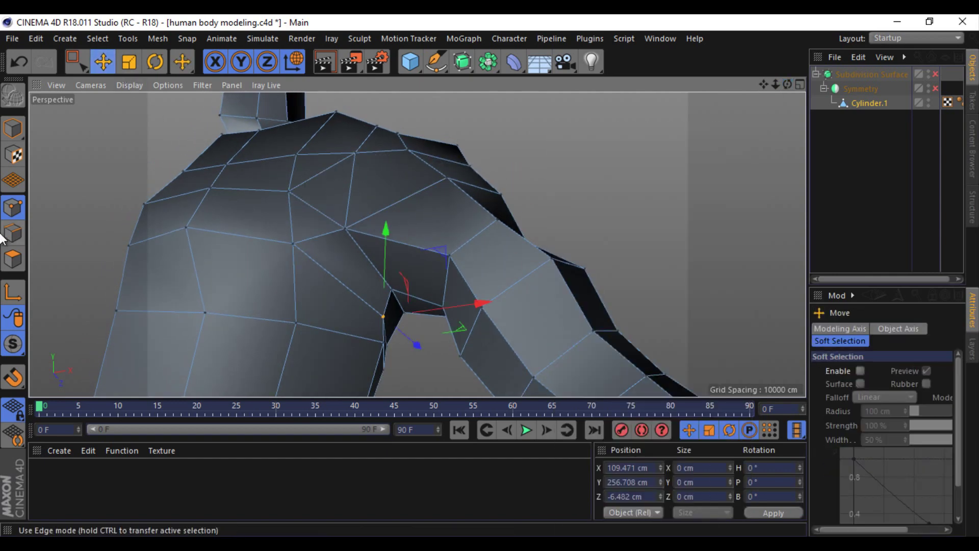
# Step: Slide a shoulder point along its edge with the Slide tool
pyautogui.click(13, 233)
pyautogui.rightClick(611, 229)
pyautogui.click(721, 118)
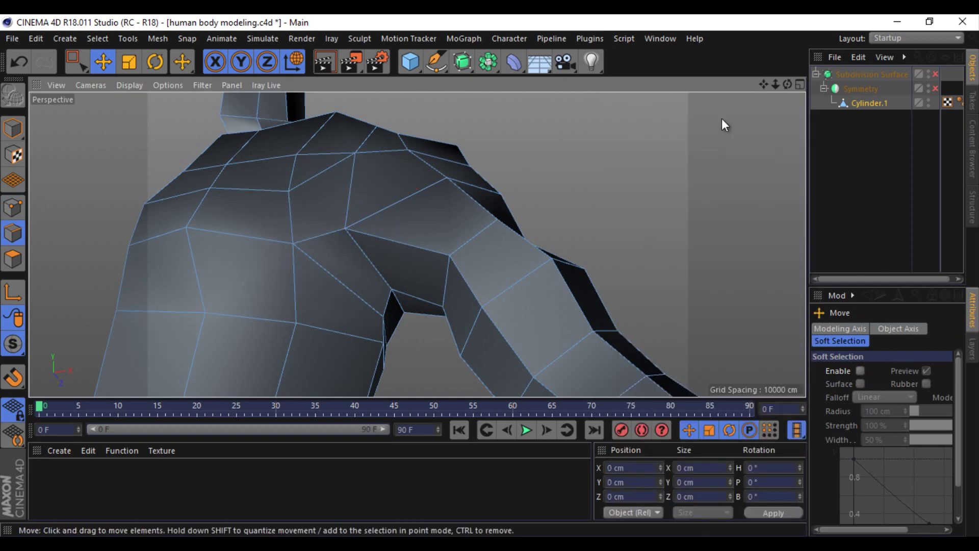
pyautogui.scroll(-2, 491, 278)
pyautogui.moveTo(491, 279)
pyautogui.keyDown('alt'); pyautogui.mouseDown()
pyautogui.moveTo(745, 127)
pyautogui.moveTo(491, 276)
pyautogui.moveTo(423, 292)
pyautogui.mouseUp(); pyautogui.keyUp('alt')
pyautogui.click(491, 277)
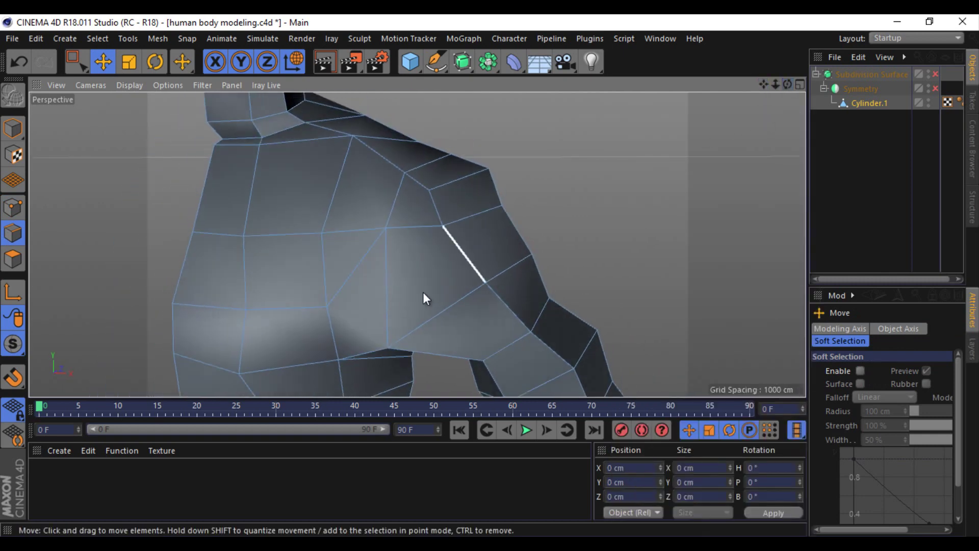
pyautogui.rightClick(423, 298)
pyautogui.click(468, 367)
pyautogui.click(12, 208)
pyautogui.moveTo(412, 352); pyautogui.dragTo(326, 295)
# Step: Line-cut a diagonal edge joining the chest to the shoulder
pyautogui.rightClick(561, 266)
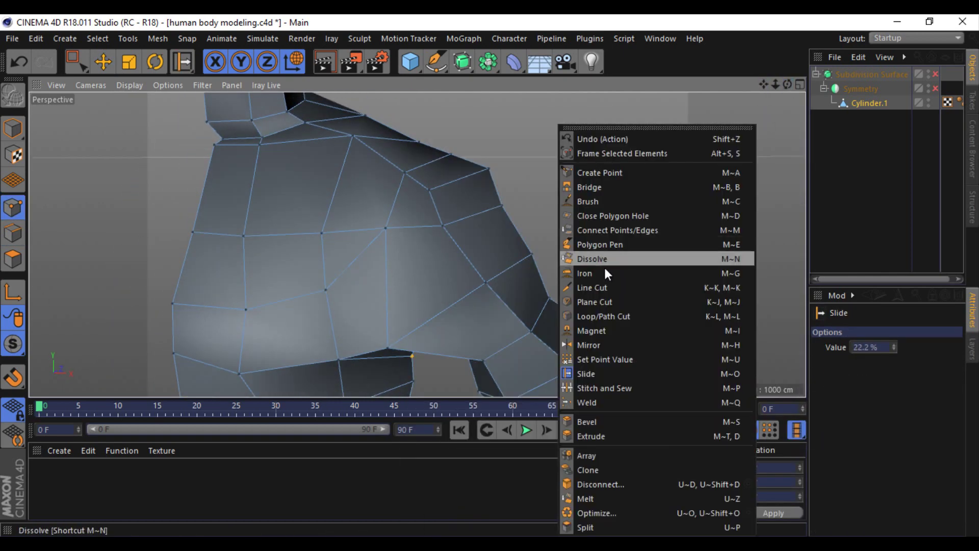
pyautogui.click(607, 287)
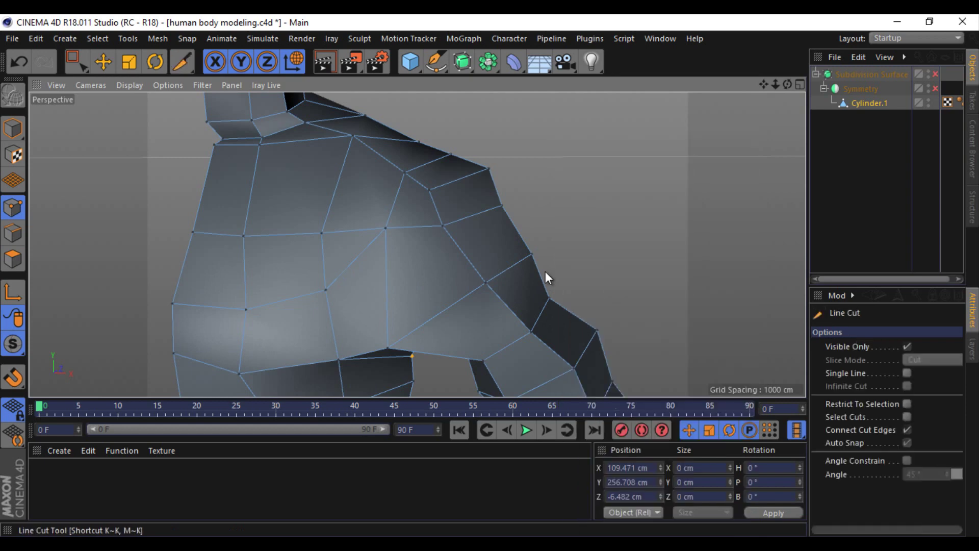
pyautogui.click(243, 236)
pyautogui.click(322, 233)
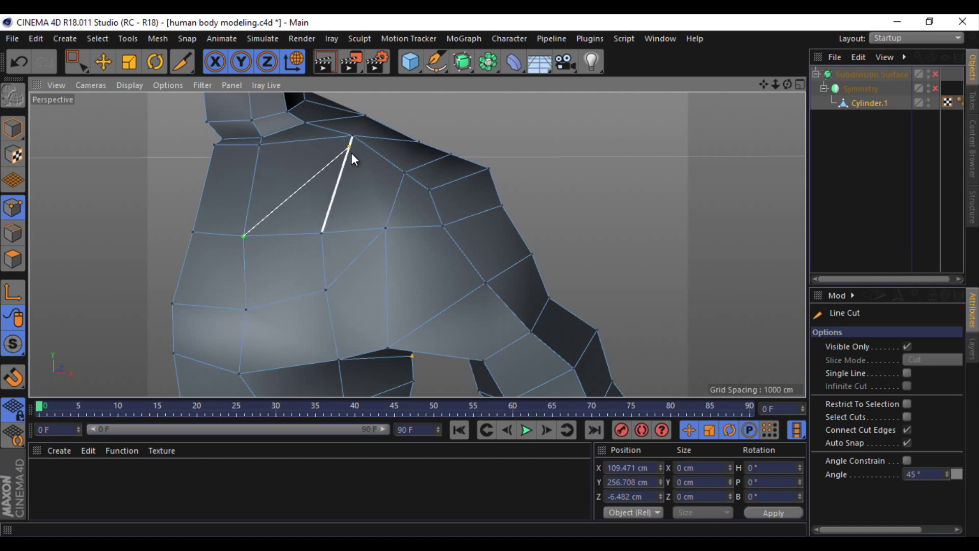
pyautogui.click(406, 174)
pyautogui.click(103, 61)
pyautogui.click(13, 232)
# Step: Dissolve the unwanted edge across the lower back
pyautogui.click(359, 231)
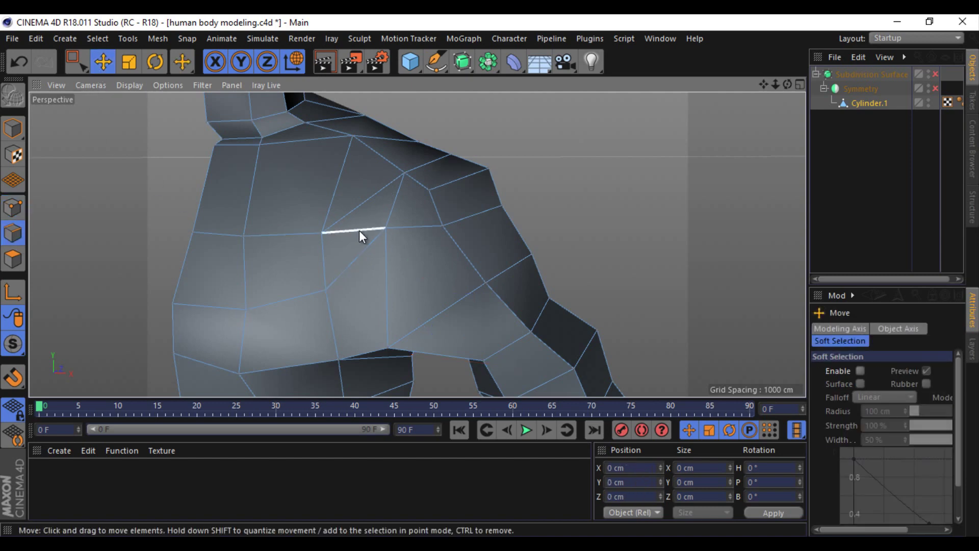
pyautogui.rightClick(533, 231)
pyautogui.click(576, 238)
pyautogui.scroll(-3, 345, 166)
pyautogui.moveTo(788, 82); pyautogui.dragTo(491, 275)
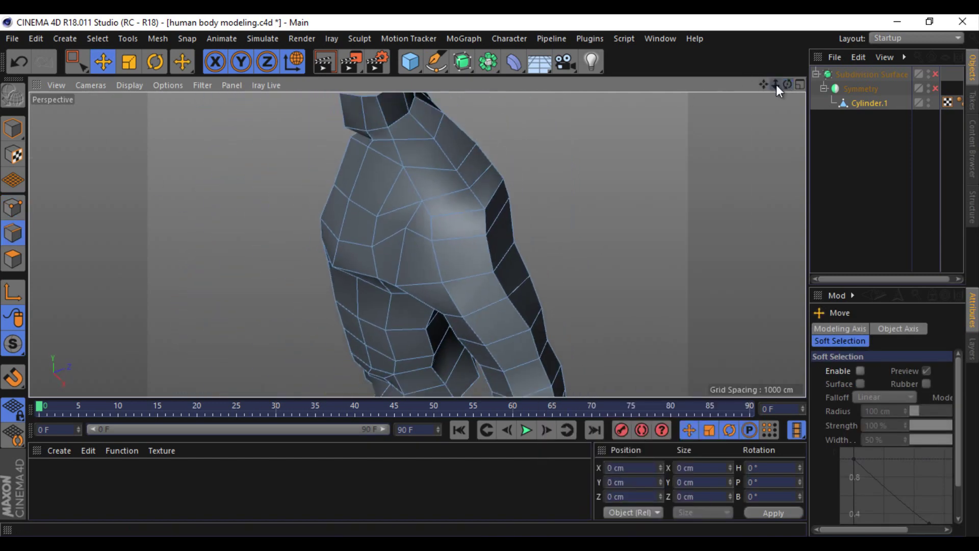
# Step: Line-cut a new edge across the upper shoulder polygons
pyautogui.moveTo(776, 85)
pyautogui.mouseDown()
pyautogui.moveTo(788, 89)
pyautogui.moveTo(448, 137)
pyautogui.mouseUp()
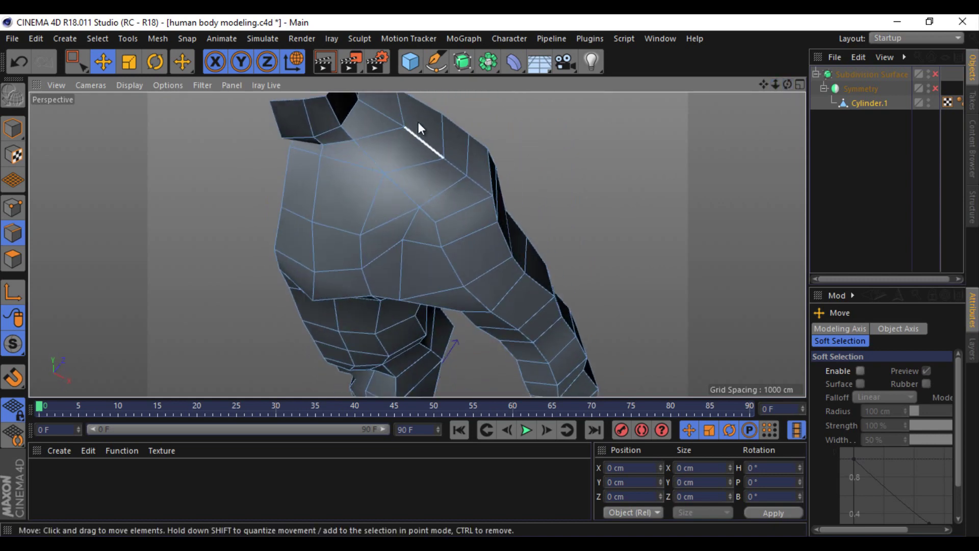
pyautogui.click(299, 163)
pyautogui.keyDown('shift'); pyautogui.click(311, 154); pyautogui.keyUp('shift')
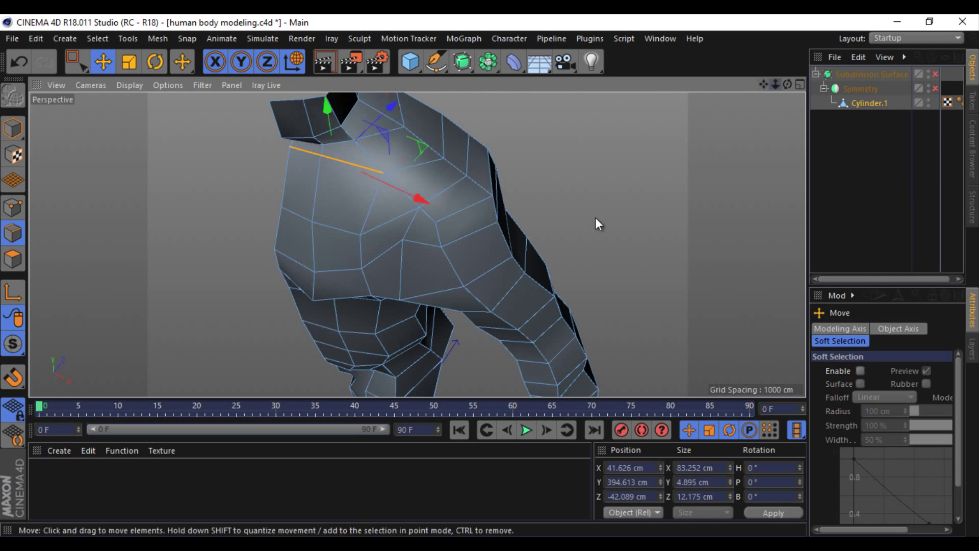
pyautogui.click(13, 207)
pyautogui.rightClick(209, 124)
pyautogui.click(309, 285)
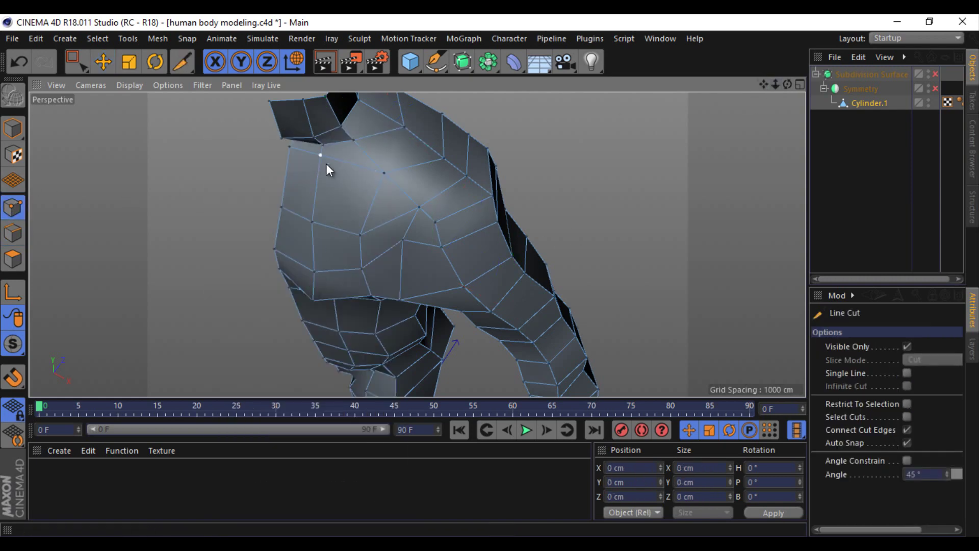
pyautogui.moveTo(320, 155); pyautogui.dragTo(371, 208)
pyautogui.click(103, 61)
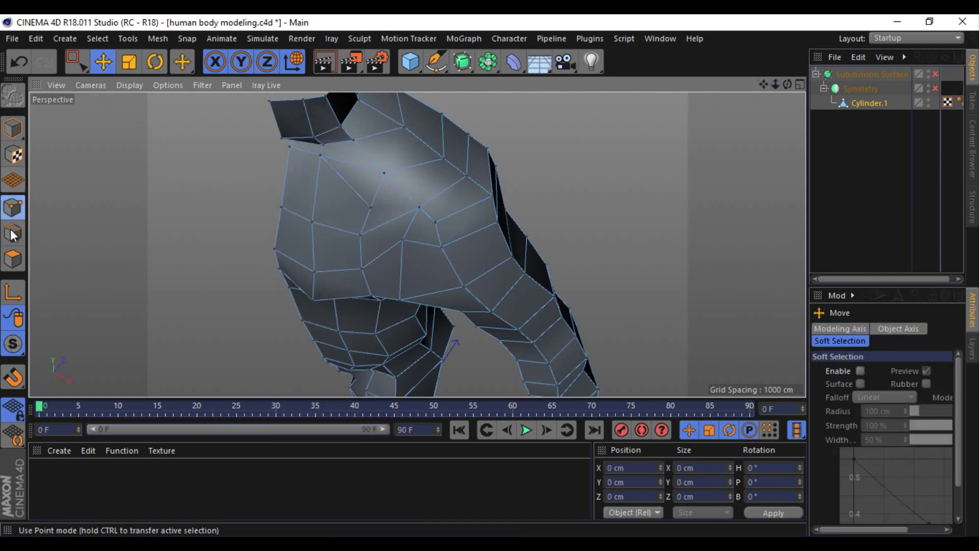
# Step: Dissolve stray shoulder edges and edge-slide the top shoulder edge down
pyautogui.click(12, 233)
pyautogui.rightClick(246, 203)
pyautogui.click(272, 238)
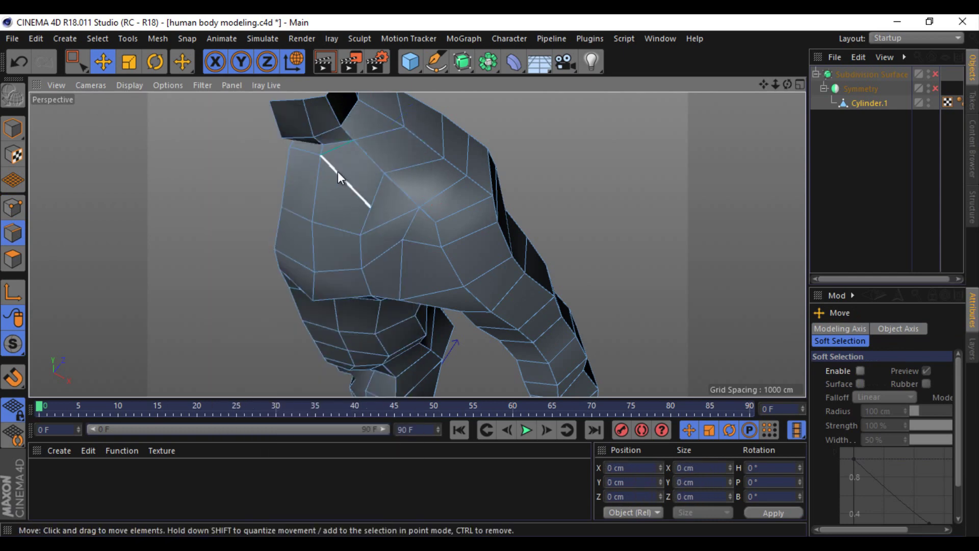
pyautogui.click(309, 154)
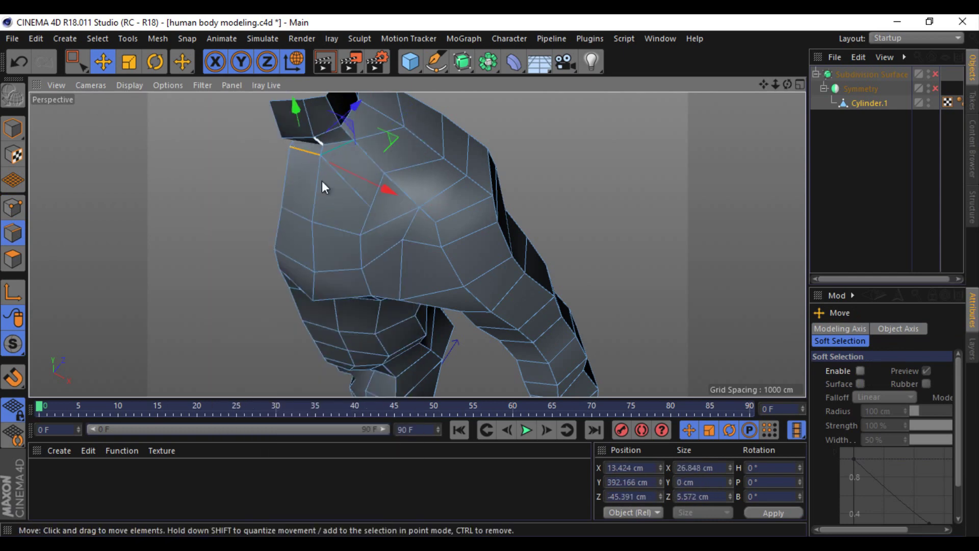
pyautogui.rightClick(322, 181)
pyautogui.click(341, 351)
pyautogui.moveTo(307, 158)
pyautogui.mouseDown()
pyautogui.moveTo(306, 176)
pyautogui.moveTo(278, 204)
pyautogui.mouseUp()
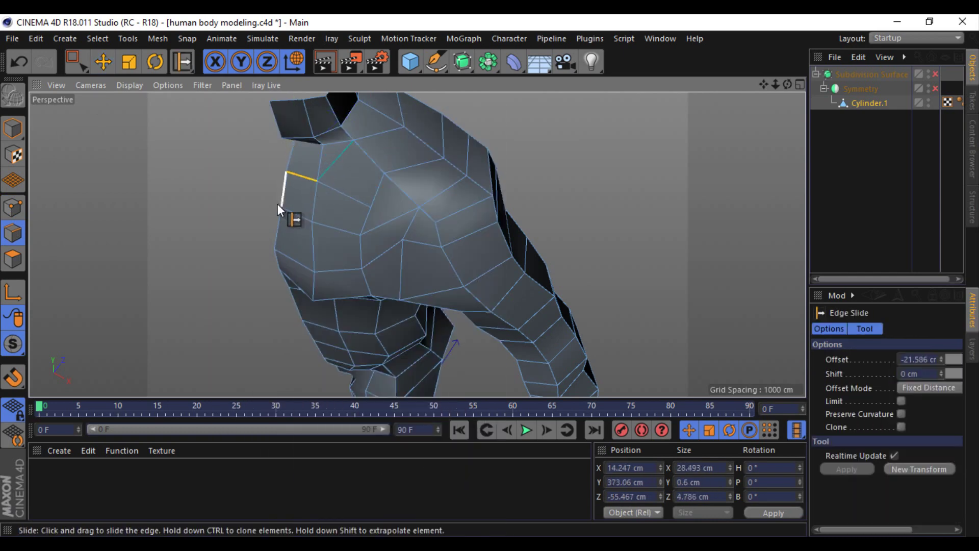
# Step: Stitch the lower shoulder vertex into the upper one with Stitch and Sew
pyautogui.click(12, 208)
pyautogui.rightClick(230, 124)
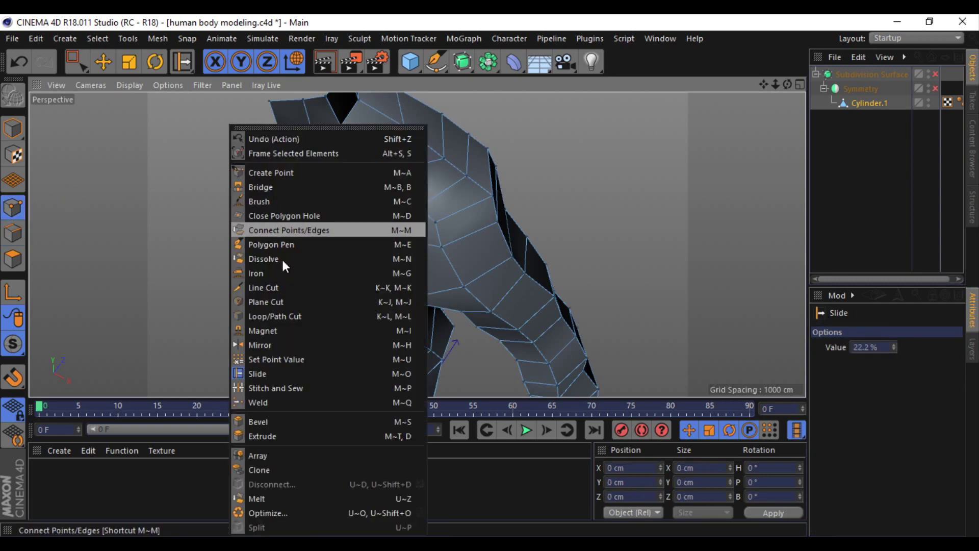
pyautogui.click(284, 281)
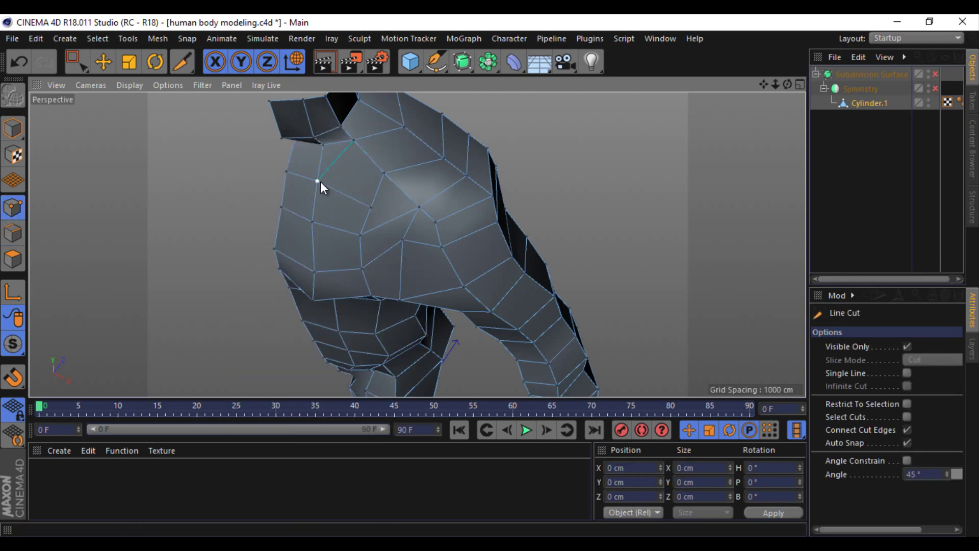
pyautogui.rightClick(339, 126)
pyautogui.click(405, 354)
pyautogui.press('e')
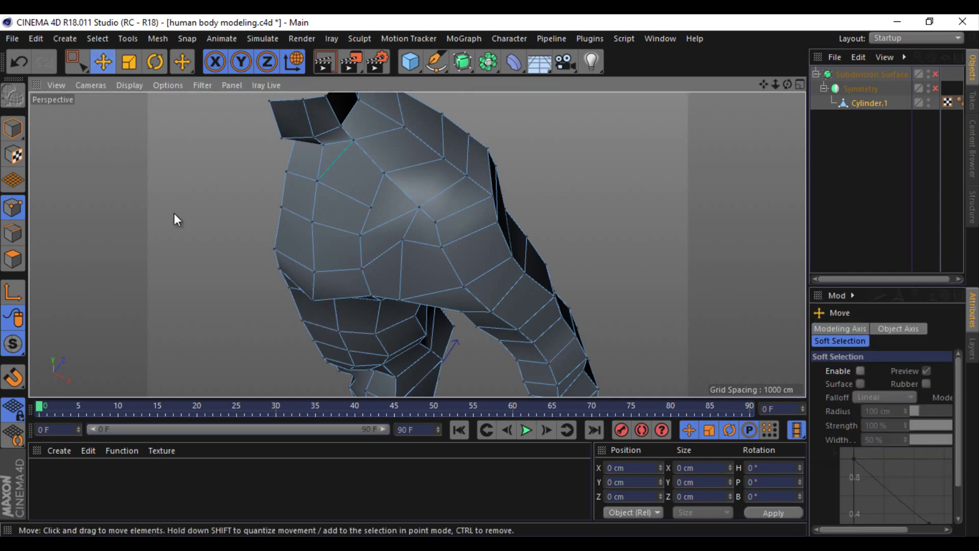
pyautogui.rightClick(176, 219)
pyautogui.click(274, 377)
pyautogui.rightClick(188, 356)
pyautogui.click(255, 371)
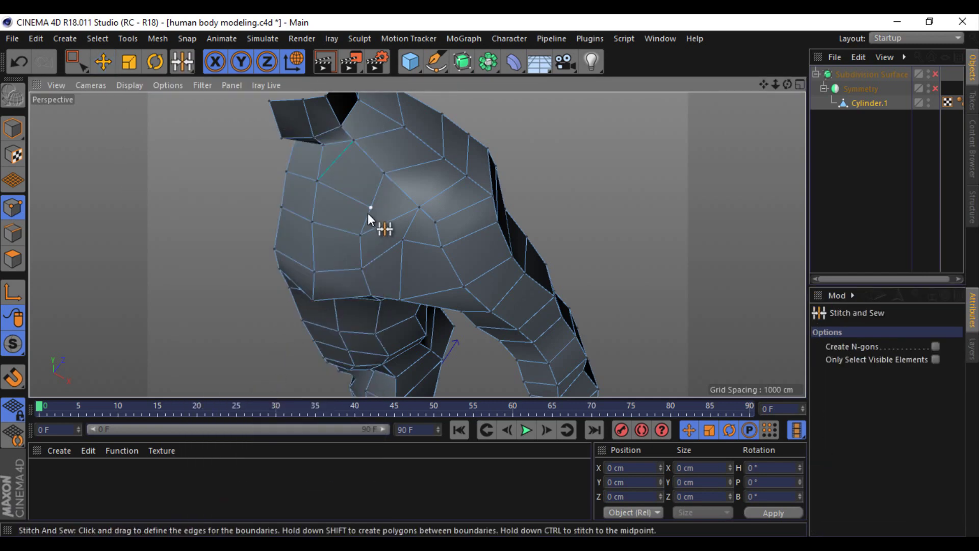
pyautogui.moveTo(371, 209)
pyautogui.mouseDown()
pyautogui.moveTo(384, 184)
pyautogui.moveTo(283, 164)
pyautogui.mouseUp()
pyautogui.click(19, 61)
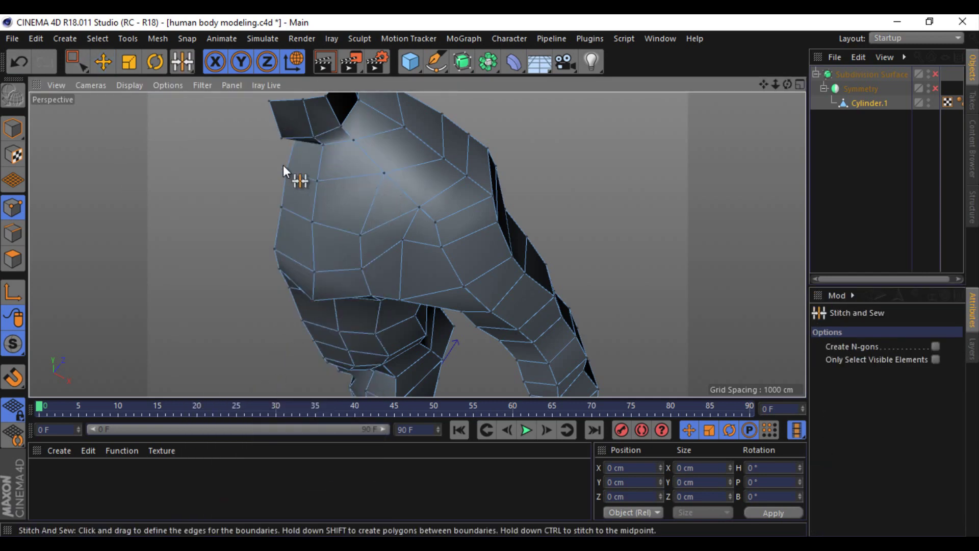
# Step: Dissolve the edge loop running across the side of the torso
pyautogui.keyDown('alt'); pyautogui.moveTo(488, 274); pyautogui.dragTo(490, 274); pyautogui.keyUp('alt')
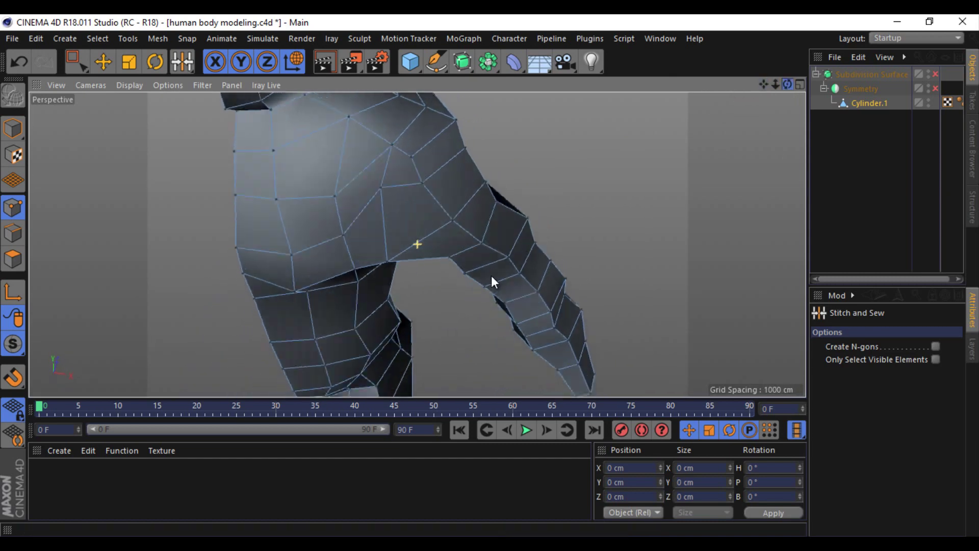
pyautogui.click(104, 62)
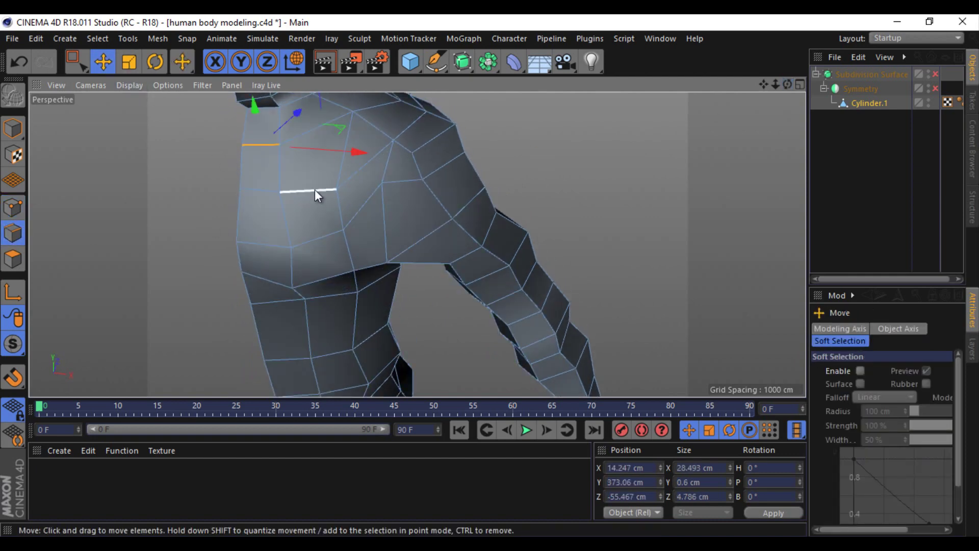
pyautogui.doubleClick(347, 183)
pyautogui.rightClick(519, 167)
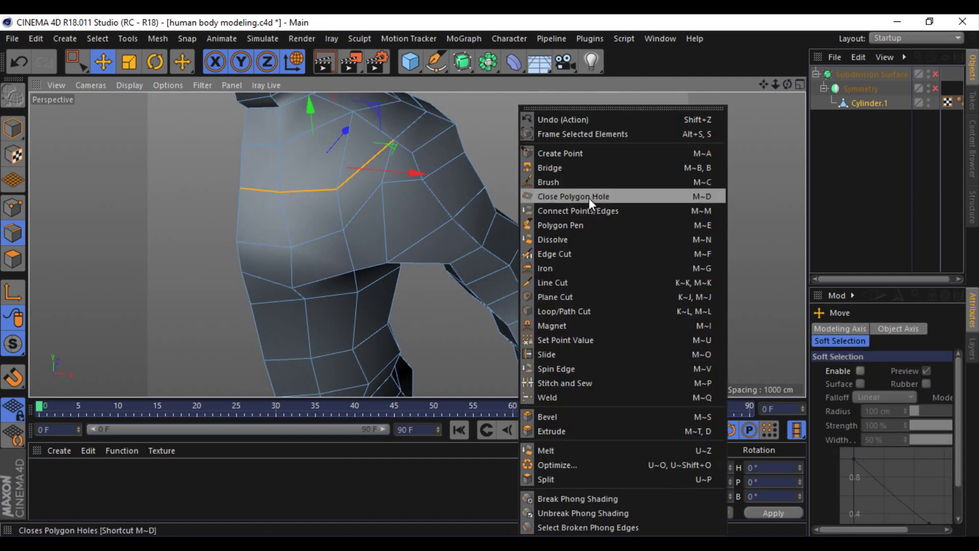
pyautogui.click(583, 218)
# Step: Slide three shoulder points along their edges with the Slide tool
pyautogui.click(13, 208)
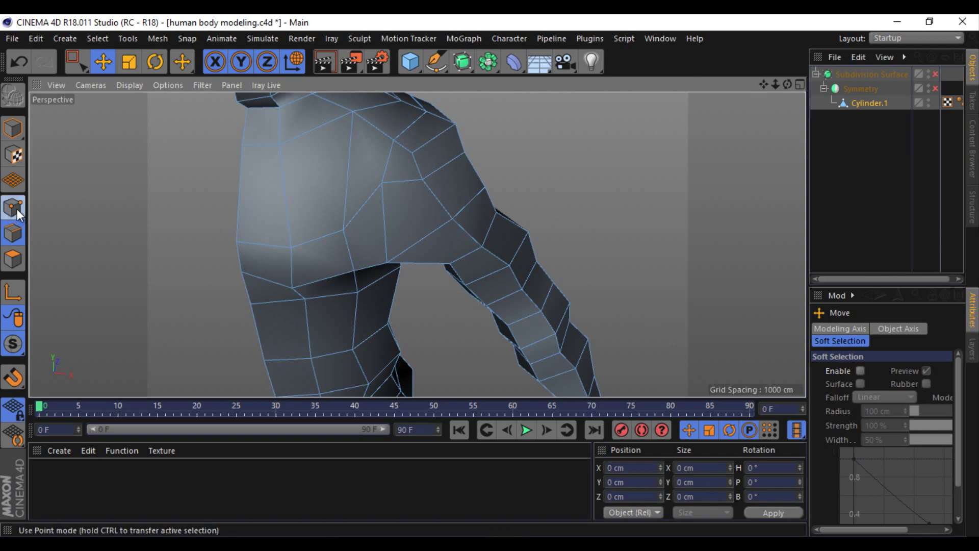
pyautogui.rightClick(116, 124)
pyautogui.click(173, 345)
pyautogui.moveTo(349, 136); pyautogui.dragTo(484, 181)
pyautogui.moveTo(344, 185); pyautogui.dragTo(313, 161)
pyautogui.moveTo(369, 301); pyautogui.dragTo(463, 236)
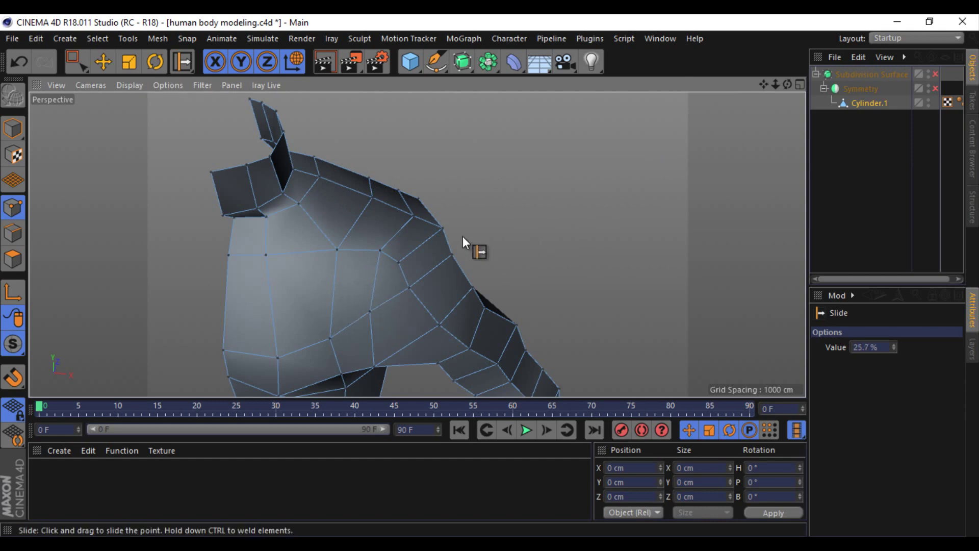
pyautogui.moveTo(787, 85); pyautogui.dragTo(779, 91)
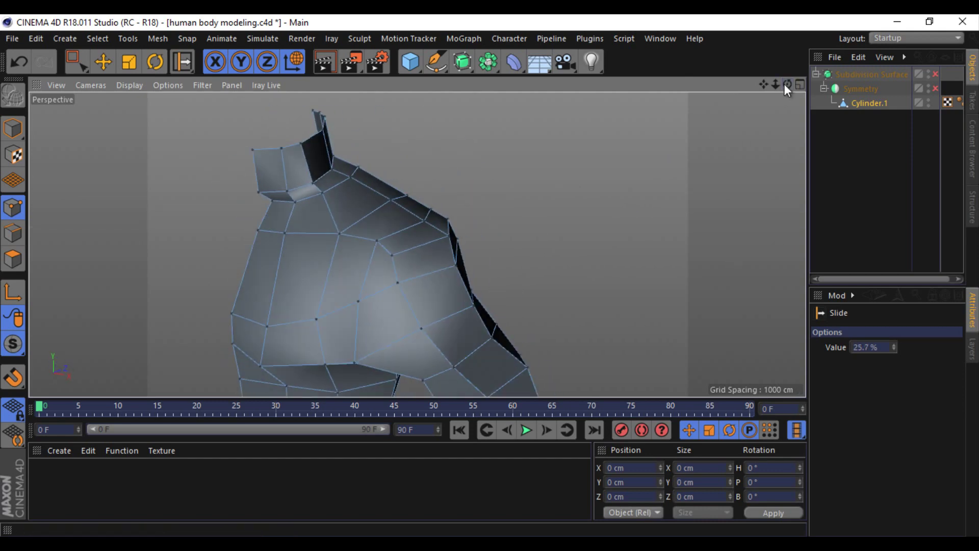
# Step: Select the arm edge loop, then turn Symmetry and Subdivision Surface back on
pyautogui.click(103, 61)
pyautogui.moveTo(492, 273)
pyautogui.keyDown('alt'); pyautogui.mouseDown()
pyautogui.moveTo(788, 111)
pyautogui.moveTo(490, 275)
pyautogui.mouseUp(); pyautogui.keyUp('alt')
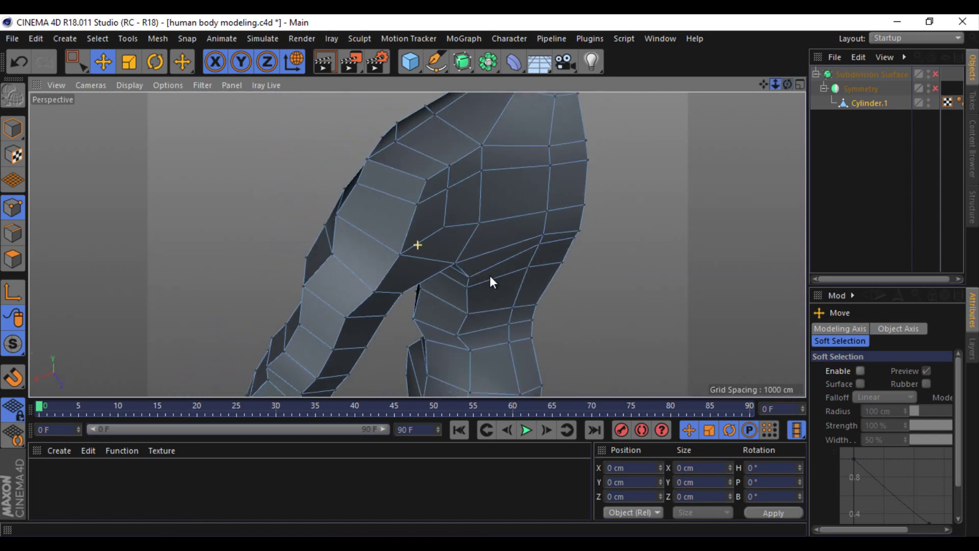
pyautogui.moveTo(763, 84); pyautogui.dragTo(490, 276)
pyautogui.moveTo(787, 84); pyautogui.dragTo(489, 270)
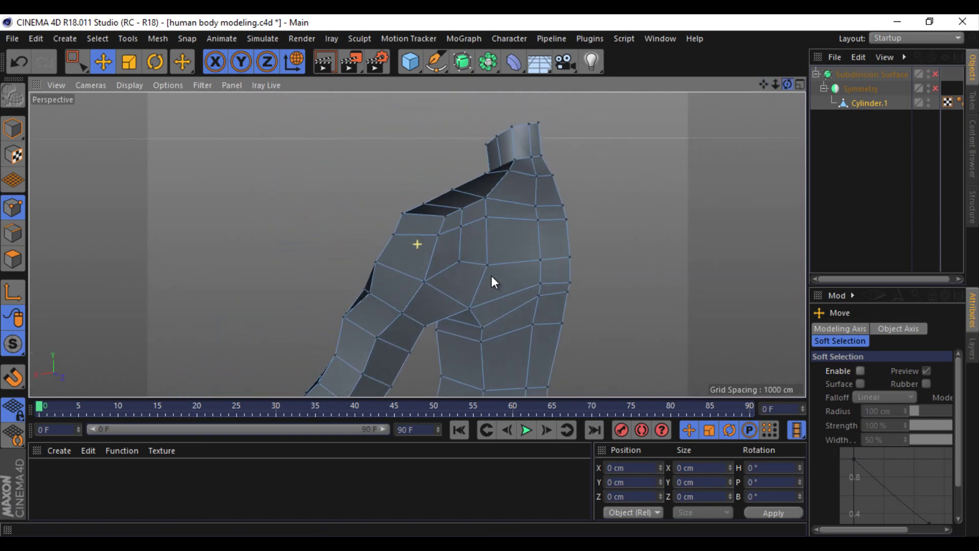
pyautogui.doubleClick(546, 291)
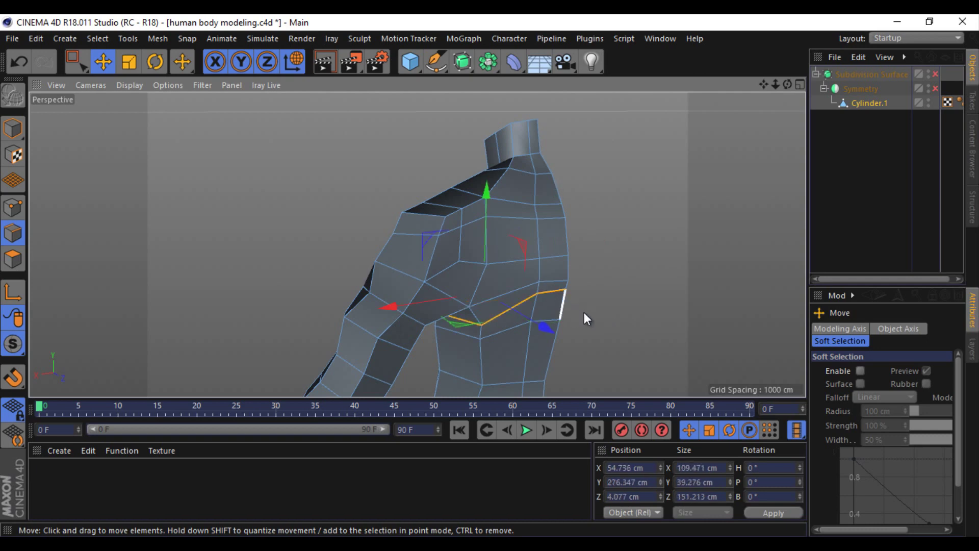
pyautogui.moveTo(500, 273)
pyautogui.keyDown('alt'); pyautogui.mouseDown()
pyautogui.moveTo(488, 276)
pyautogui.moveTo(510, 265)
pyautogui.mouseUp(); pyautogui.keyUp('alt')
pyautogui.click(936, 88)
pyautogui.click(935, 74)
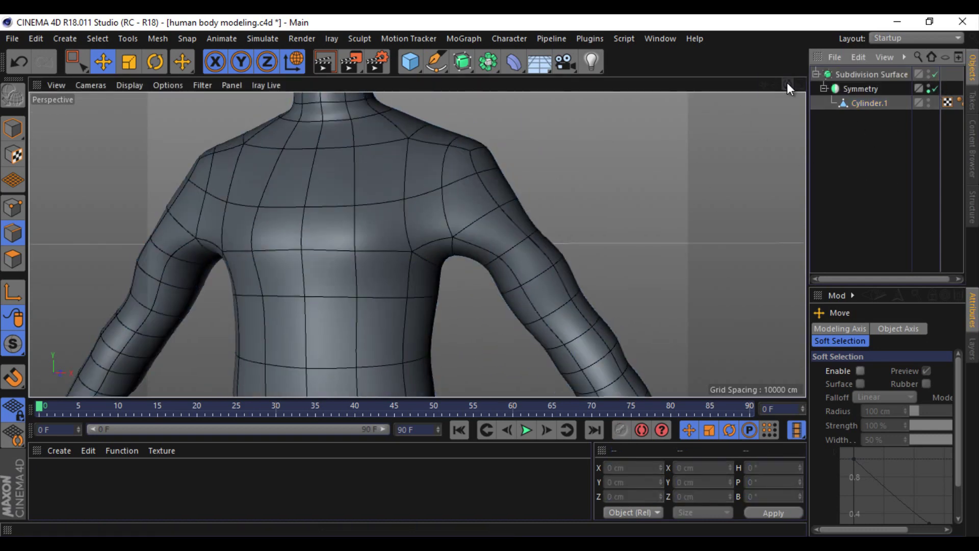
# Step: Maximize the Front view and nudge a shoulder point to the photo's arm outline
pyautogui.moveTo(510, 215)
pyautogui.keyDown('alt'); pyautogui.mouseDown()
pyautogui.moveTo(494, 275)
pyautogui.moveTo(706, 149)
pyautogui.mouseUp(); pyautogui.keyUp('alt')
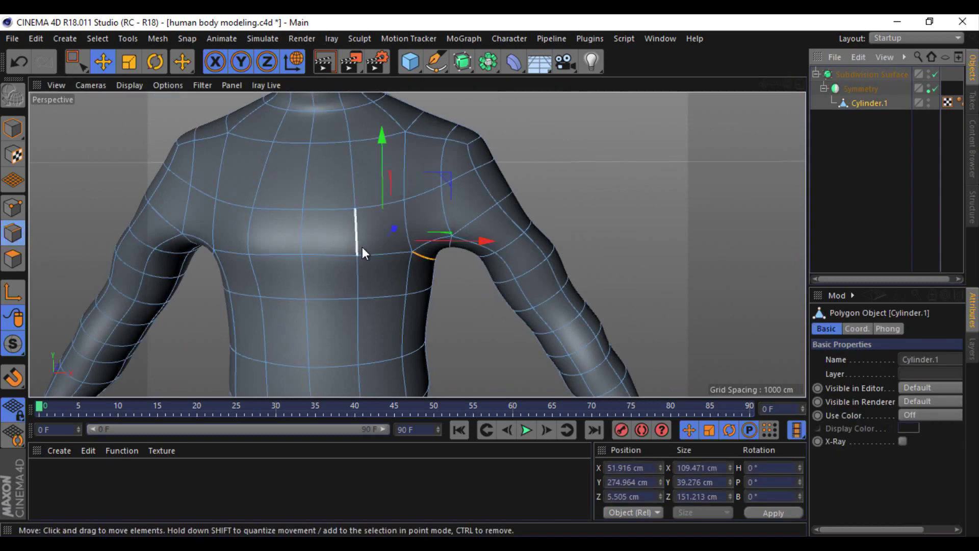
pyautogui.click(798, 84)
pyautogui.middleClick(779, 246)
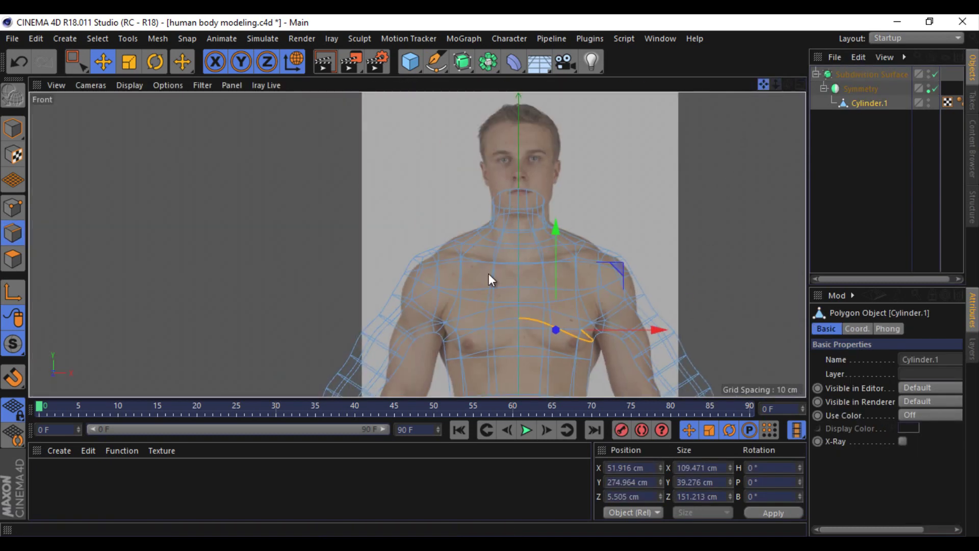
pyautogui.scroll(3, 489, 274)
pyautogui.scroll(2, 500, 204)
pyautogui.click(500, 170)
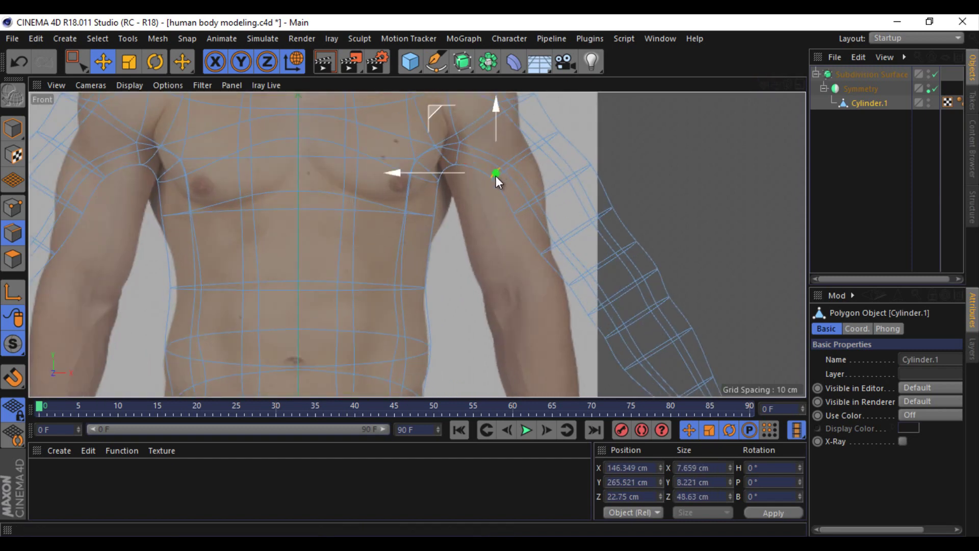
pyautogui.click(493, 167)
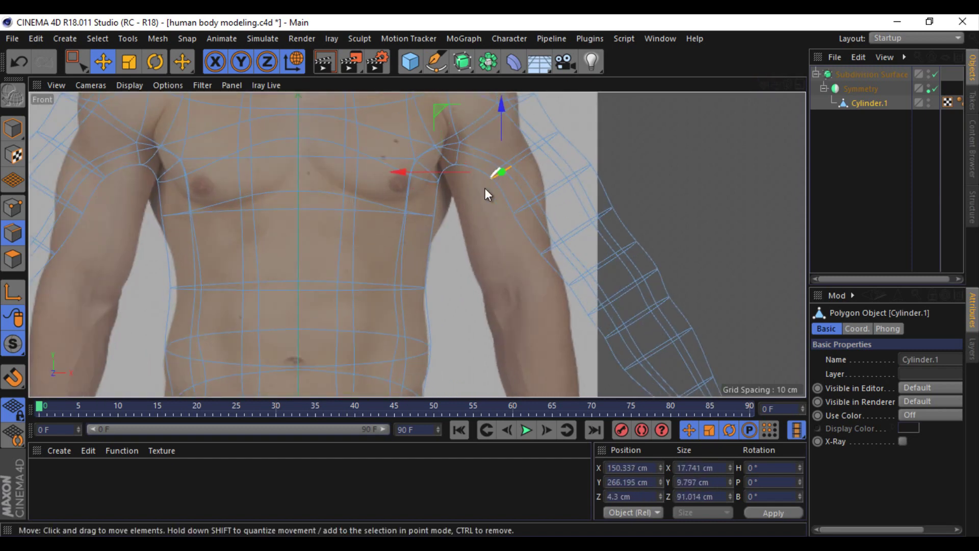
pyautogui.scroll(-2, 443, 219)
pyautogui.scroll(-2, 448, 220)
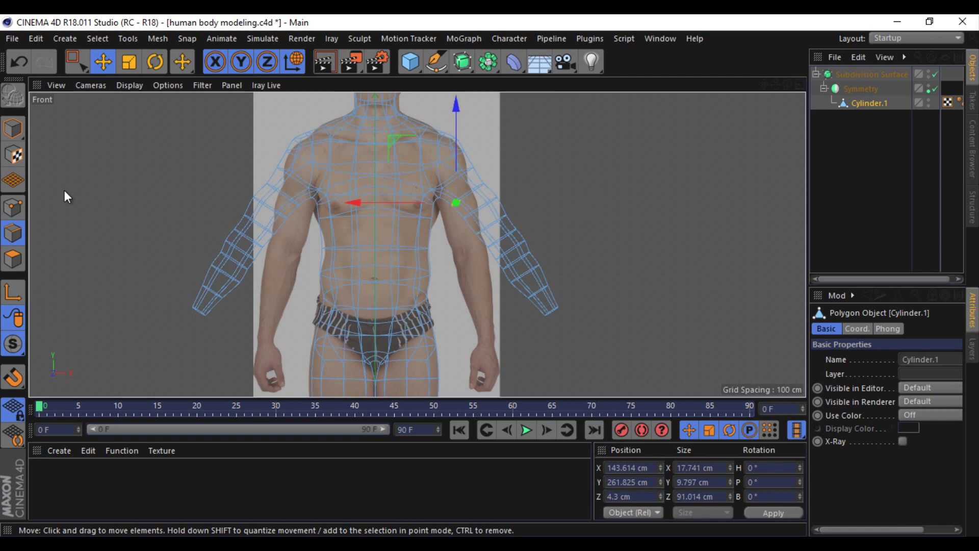
# Step: Box-select the right arm's polygons in polygon mode
pyautogui.click(13, 258)
pyautogui.press('0')
pyautogui.moveTo(600, 218); pyautogui.dragTo(474, 343)
pyautogui.scroll(2, 464, 179)
# Step: Add shoulder polygons to the arm selection and move its axis up to the shoulder
pyautogui.scroll(3, 465, 179)
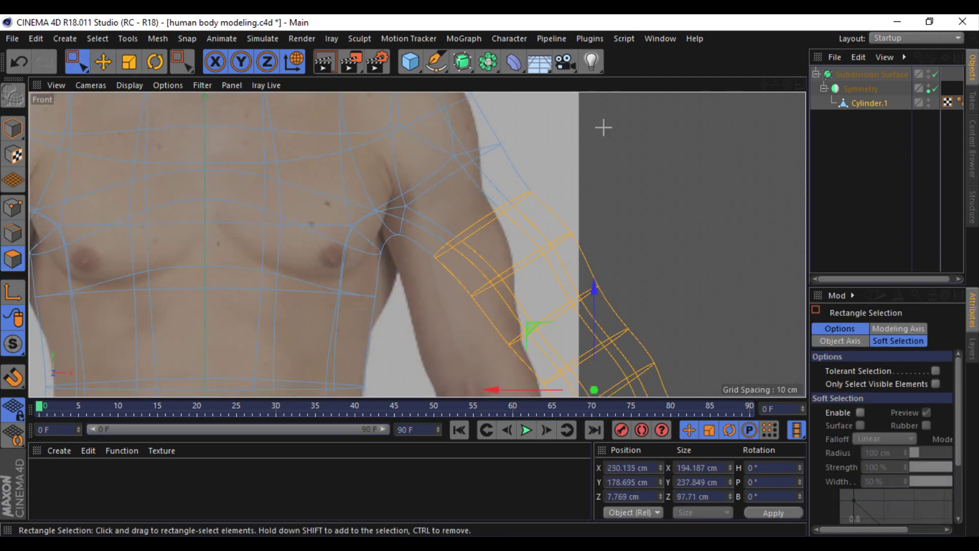
pyautogui.moveTo(603, 128)
pyautogui.keyDown('shift'); pyautogui.mouseDown()
pyautogui.moveTo(415, 214)
pyautogui.moveTo(482, 283)
pyautogui.mouseUp(); pyautogui.keyUp('shift')
pyautogui.moveTo(552, 128); pyautogui.dragTo(400, 238)
pyautogui.click(155, 62)
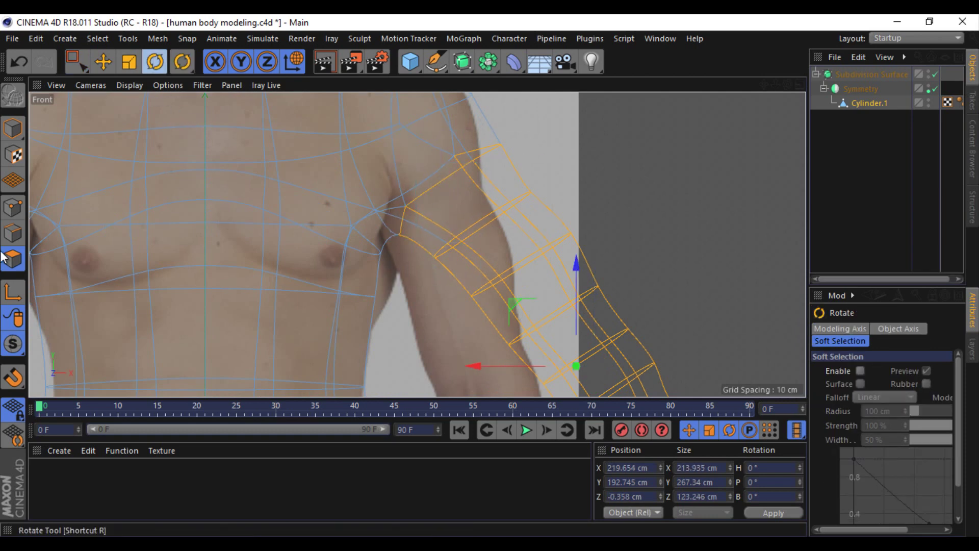
pyautogui.click(13, 296)
pyautogui.press('e')
pyautogui.moveTo(259, 222); pyautogui.dragTo(492, 276)
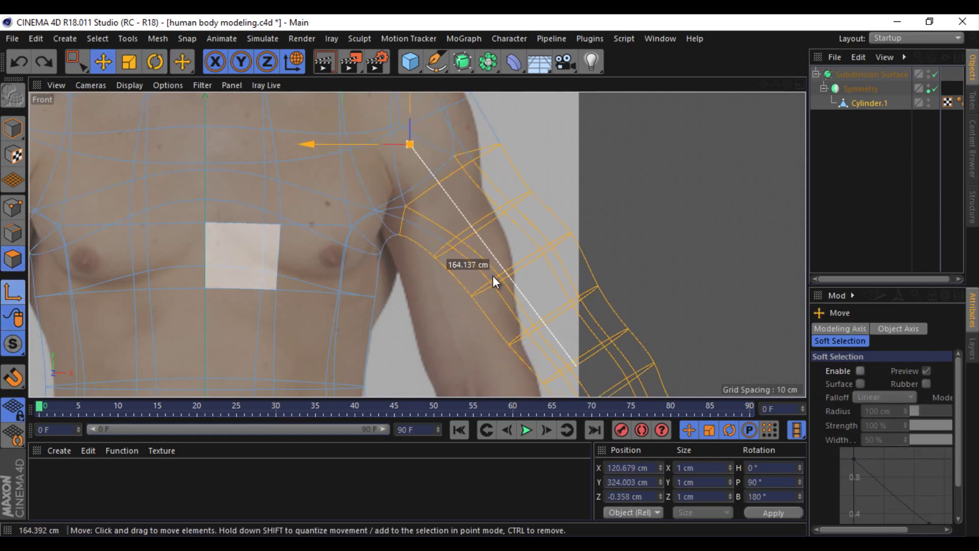
pyautogui.click(13, 295)
# Step: Rotate the arm down about the shoulder to match the front photo, with smoothing on
pyautogui.click(155, 61)
pyautogui.click(936, 74)
pyautogui.click(935, 88)
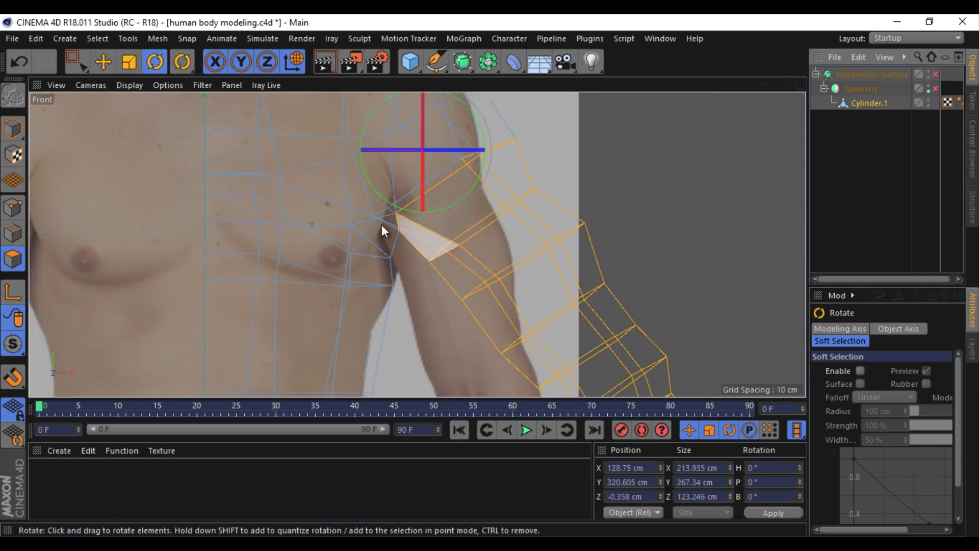
pyautogui.moveTo(381, 224); pyautogui.dragTo(285, 184)
pyautogui.scroll(-5, 286, 184)
pyautogui.click(936, 74)
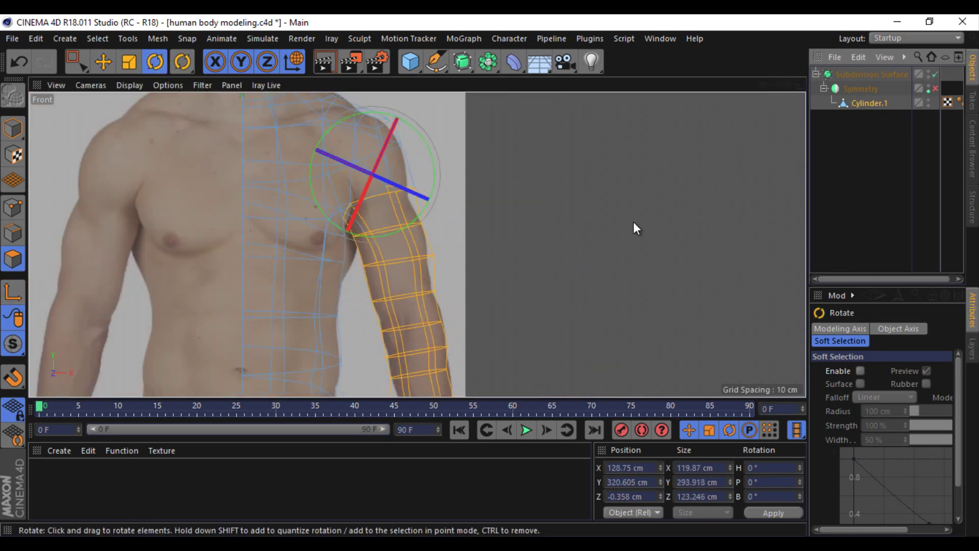
pyautogui.moveTo(631, 226); pyautogui.dragTo(632, 222)
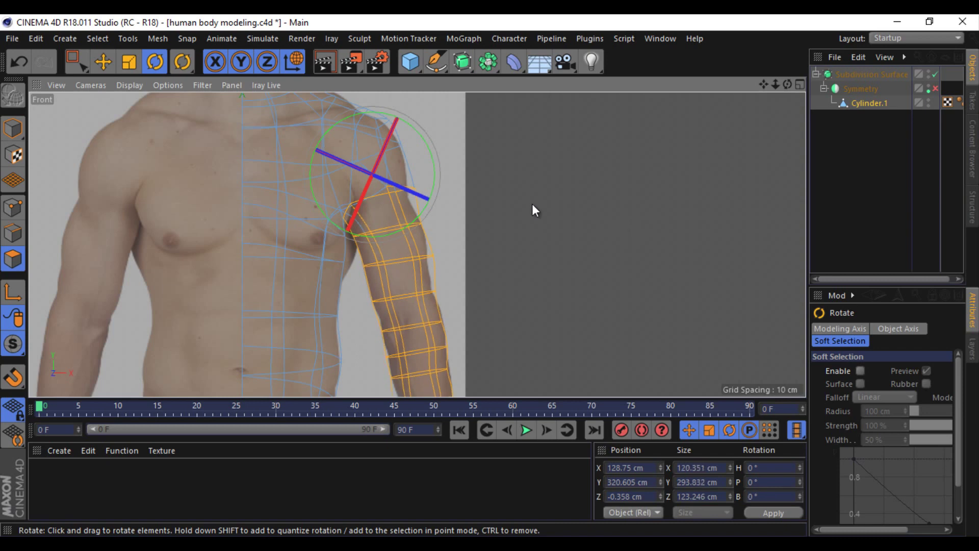
pyautogui.press('e')
pyautogui.press('Return')
# Step: Pull the shoulder edges up to fit the front reference photo
pyautogui.click(405, 188)
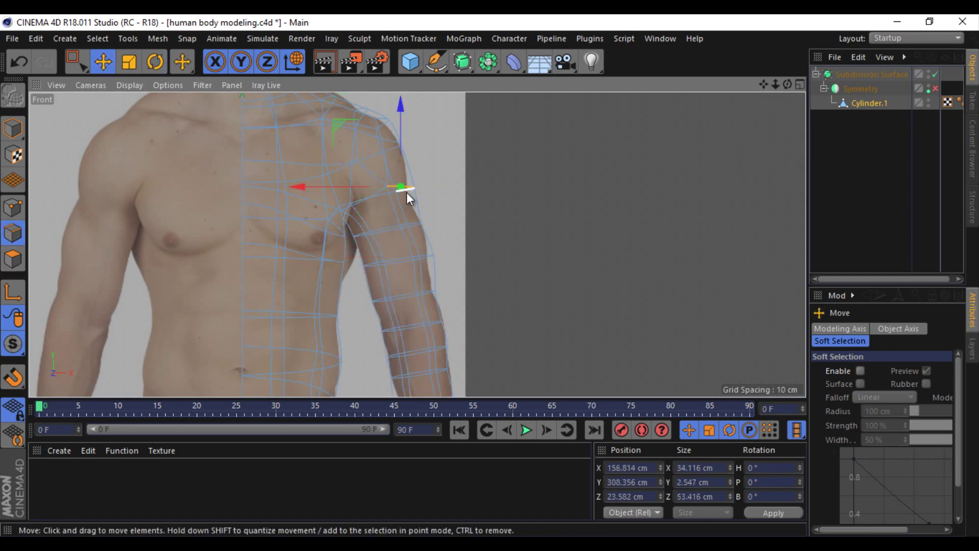
pyautogui.click(394, 145)
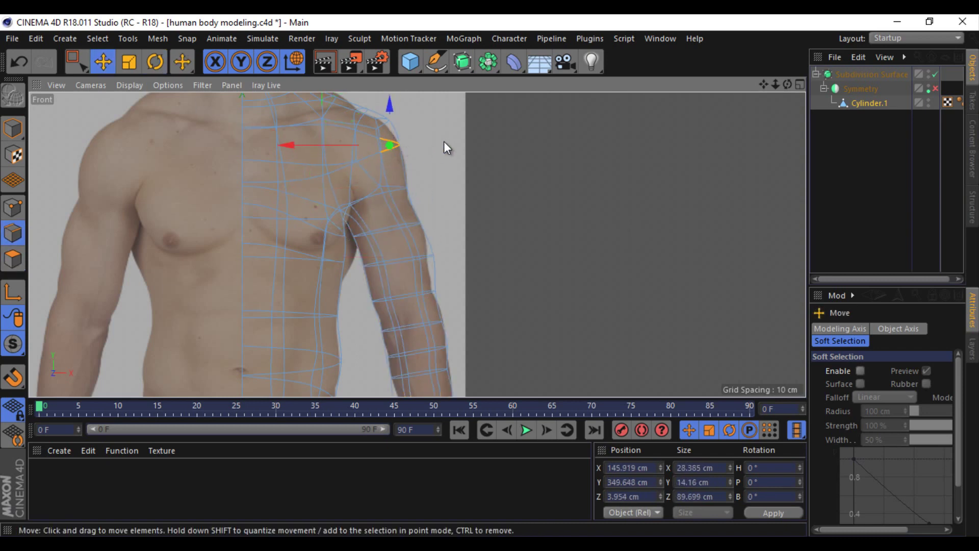
pyautogui.moveTo(389, 138); pyautogui.dragTo(386, 128)
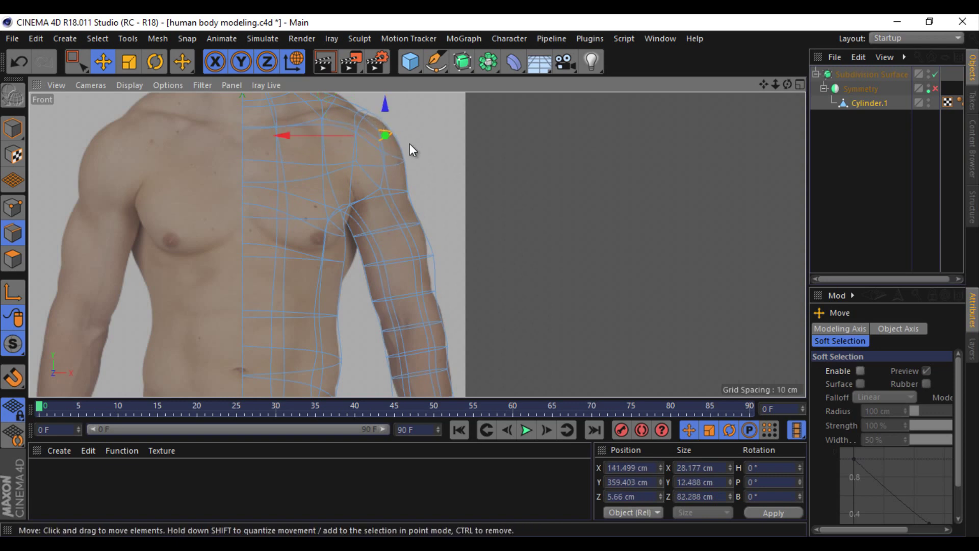
pyautogui.scroll(3, 412, 149)
pyautogui.click(334, 125)
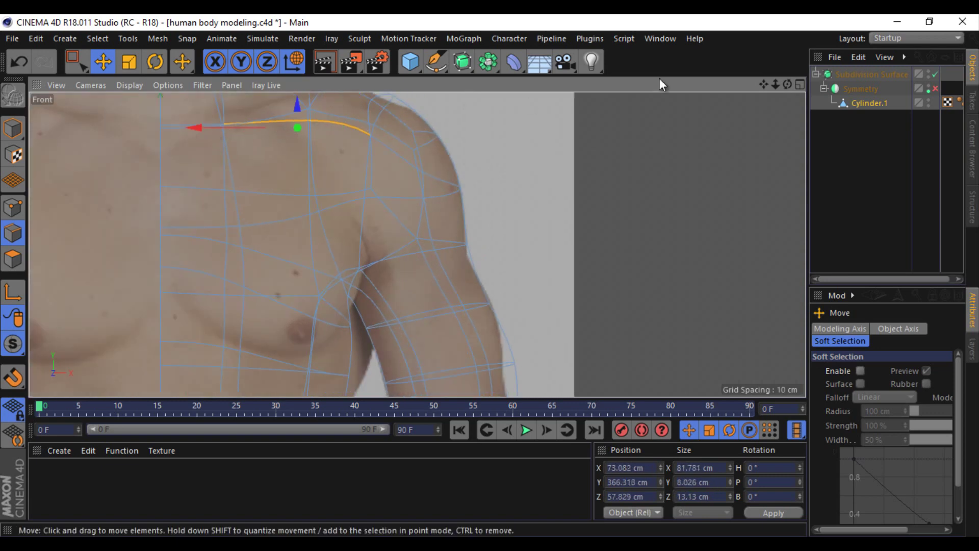
# Step: Select the hip edge loop and frame it, viewing the hips from behind
pyautogui.middleClick(366, 96)
pyautogui.moveTo(498, 87)
pyautogui.keyDown('alt'); pyautogui.mouseDown()
pyautogui.moveTo(490, 276)
pyautogui.moveTo(496, 280)
pyautogui.moveTo(567, 193)
pyautogui.mouseUp(); pyautogui.keyUp('alt')
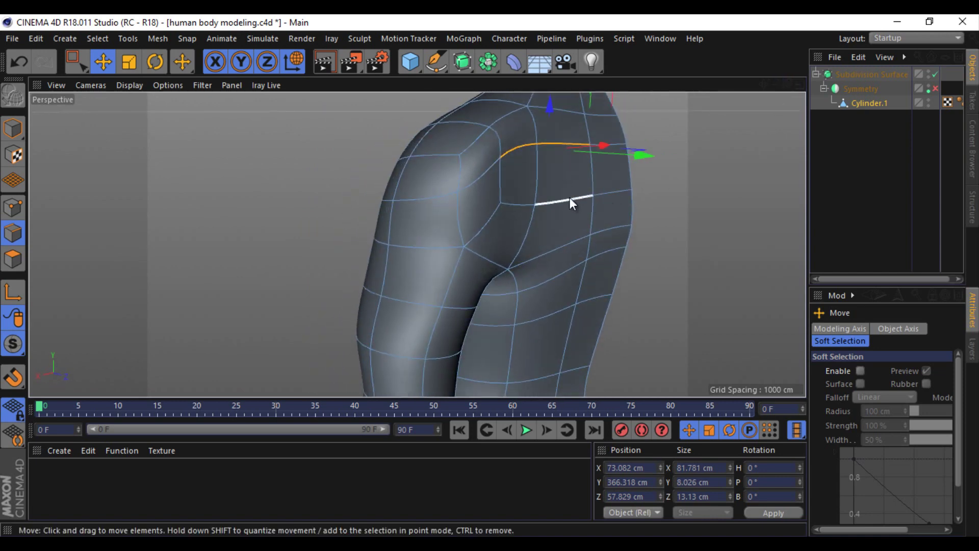
pyautogui.click(570, 197)
pyautogui.doubleClick(614, 149)
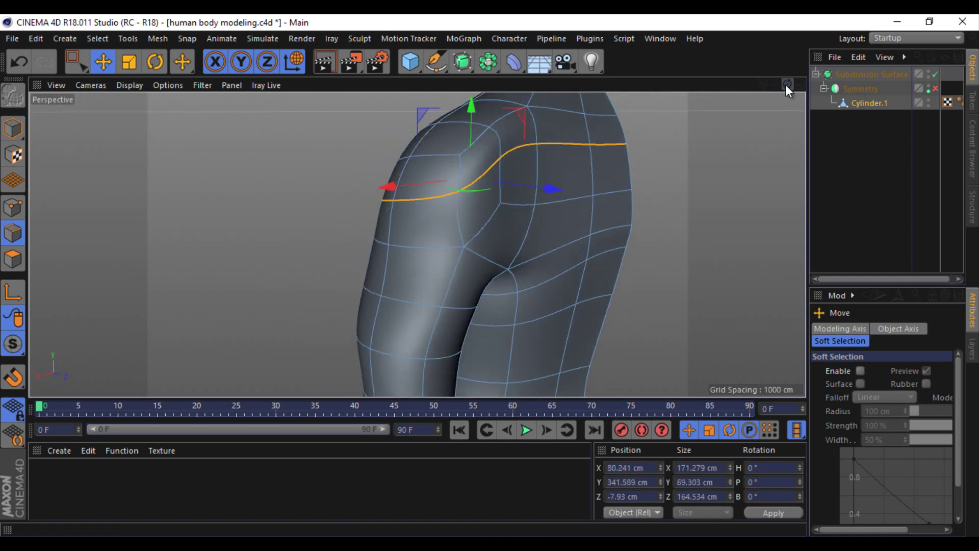
pyautogui.moveTo(785, 85); pyautogui.dragTo(596, 240)
pyautogui.rightClick(595, 239)
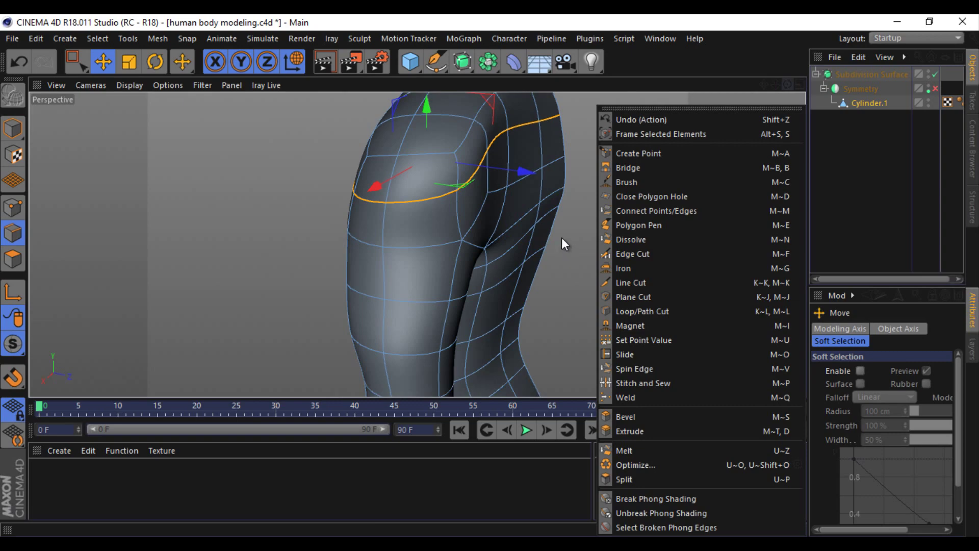
pyautogui.click(720, 134)
pyautogui.moveTo(787, 84)
pyautogui.mouseDown()
pyautogui.moveTo(471, 293)
pyautogui.moveTo(484, 274)
pyautogui.moveTo(791, 84)
pyautogui.moveTo(493, 276)
pyautogui.moveTo(311, 213)
pyautogui.mouseUp()
pyautogui.click(309, 203)
# Step: In the side view, shift the chest edge loop about 6 cm along Z to match the photo
pyautogui.middleClick(692, 125)
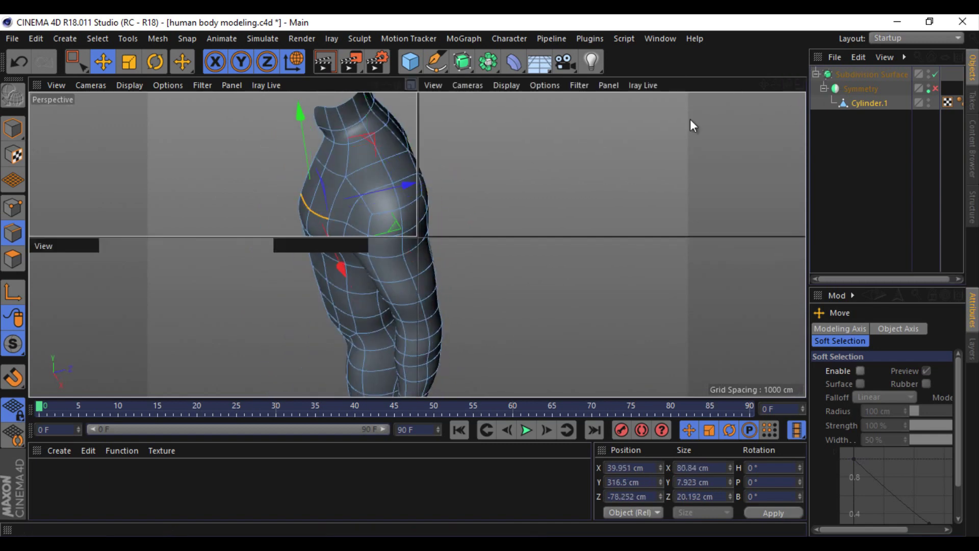
pyautogui.click(283, 334)
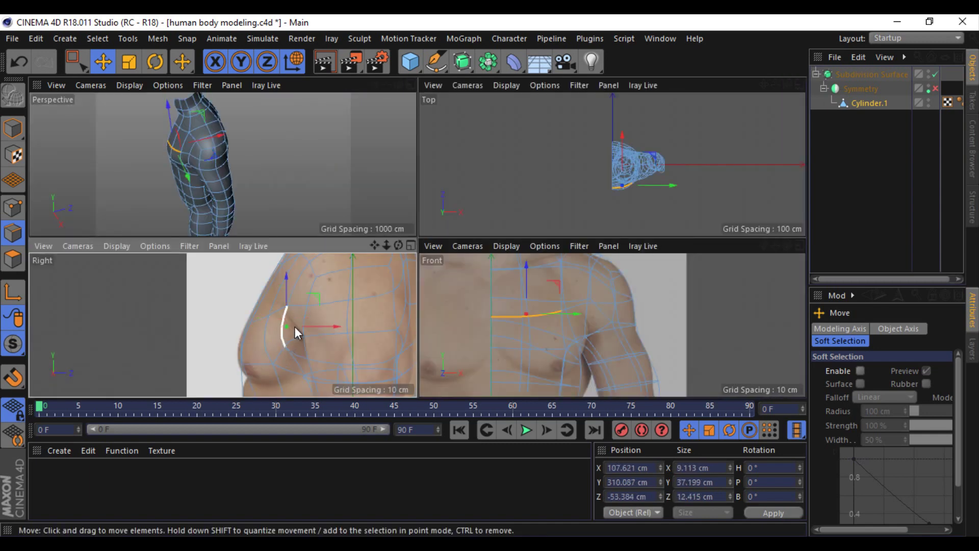
pyautogui.moveTo(296, 333)
pyautogui.mouseDown()
pyautogui.moveTo(316, 326)
pyautogui.moveTo(303, 354)
pyautogui.mouseUp()
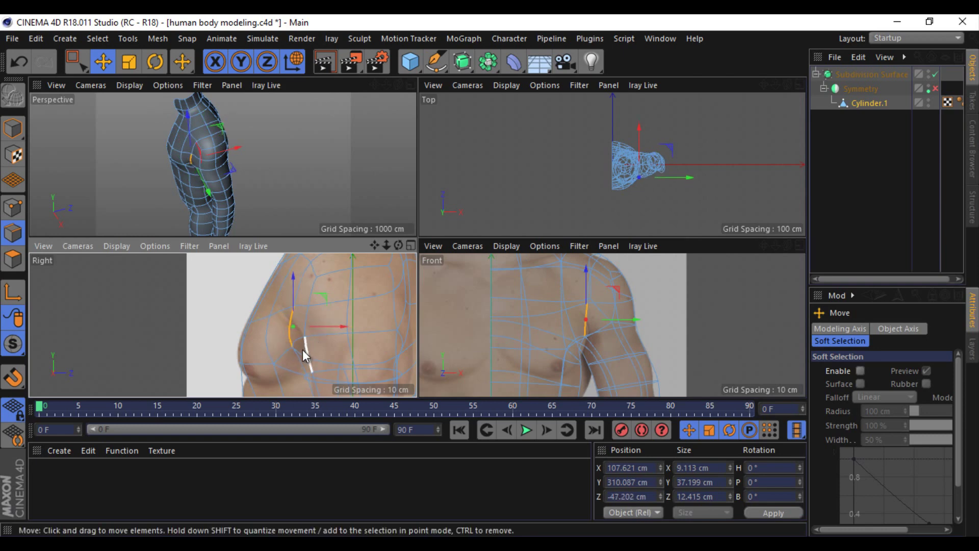
pyautogui.moveTo(383, 242); pyautogui.dragTo(417, 276)
# Step: Turn Symmetry back on and view the full mirrored body in a single perspective view
pyautogui.middleClick(385, 127)
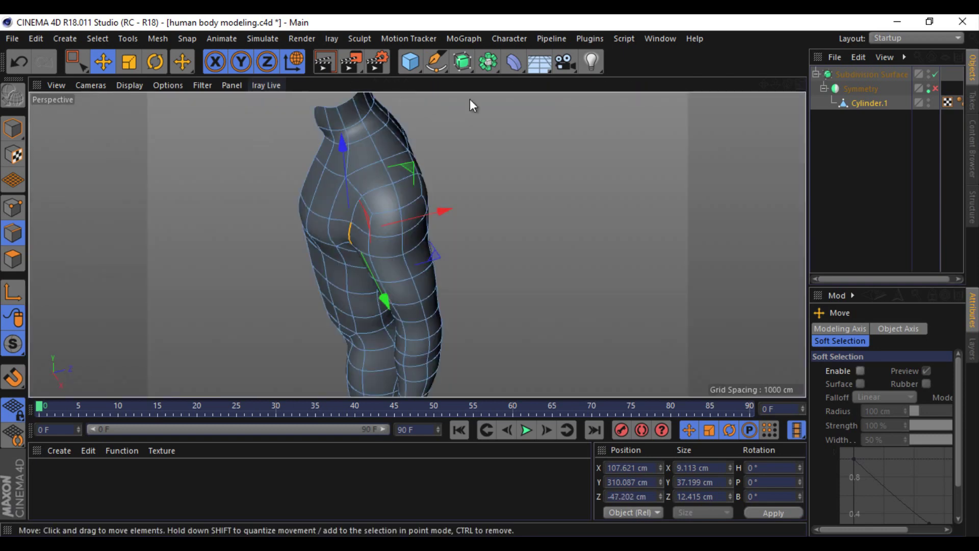
pyautogui.click(936, 88)
pyautogui.scroll(-3, 531, 197)
pyautogui.click(13, 128)
pyautogui.scroll(-3, 399, 258)
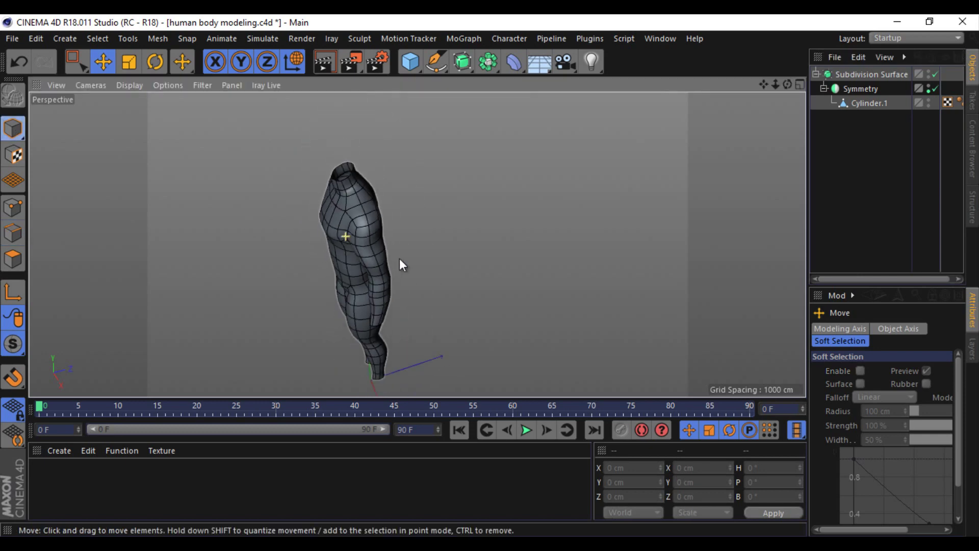
pyautogui.moveTo(787, 85); pyautogui.dragTo(794, 87)
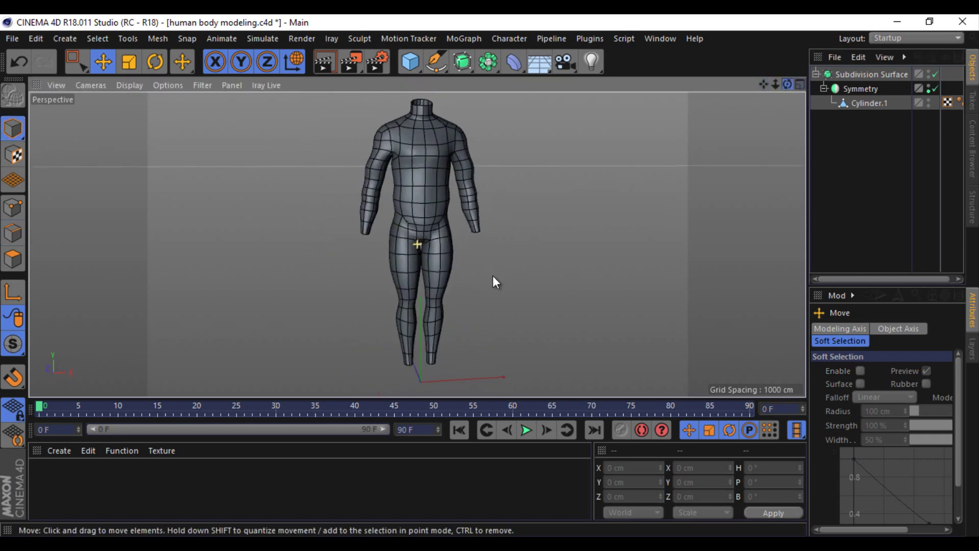
pyautogui.scroll(3, 411, 222)
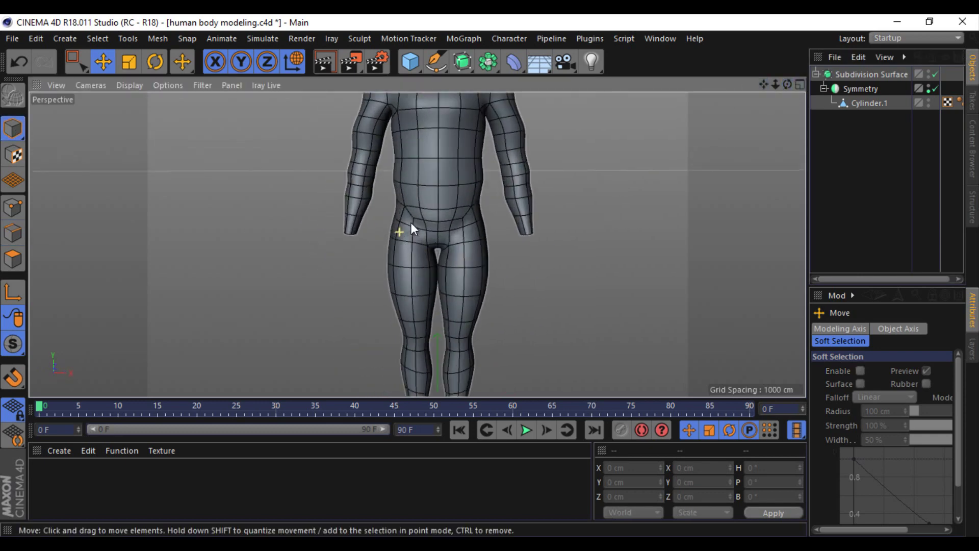
pyautogui.click(871, 103)
pyautogui.keyDown('alt'); pyautogui.moveTo(488, 275); pyautogui.dragTo(483, 278); pyautogui.keyUp('alt')
pyautogui.scroll(-3, 483, 278)
pyautogui.moveTo(774, 83); pyautogui.dragTo(859, 183)
pyautogui.click(859, 183)
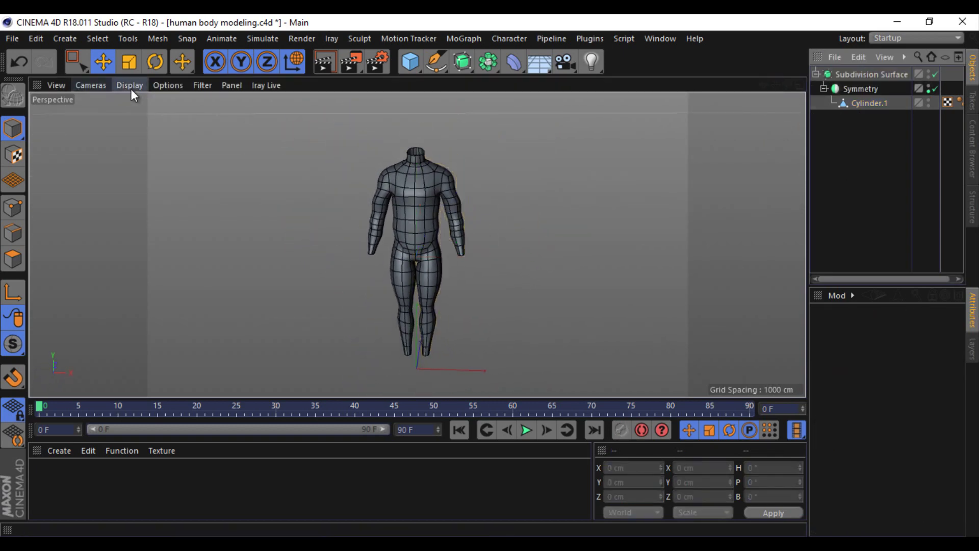
# Step: Set the display to Gouraud Shading (Lines) and switch Cylinder.1 to Edges mode with Move
pyautogui.click(130, 89)
pyautogui.click(131, 101)
pyautogui.scroll(3, 433, 247)
pyautogui.scroll(3, 432, 247)
pyautogui.click(433, 248)
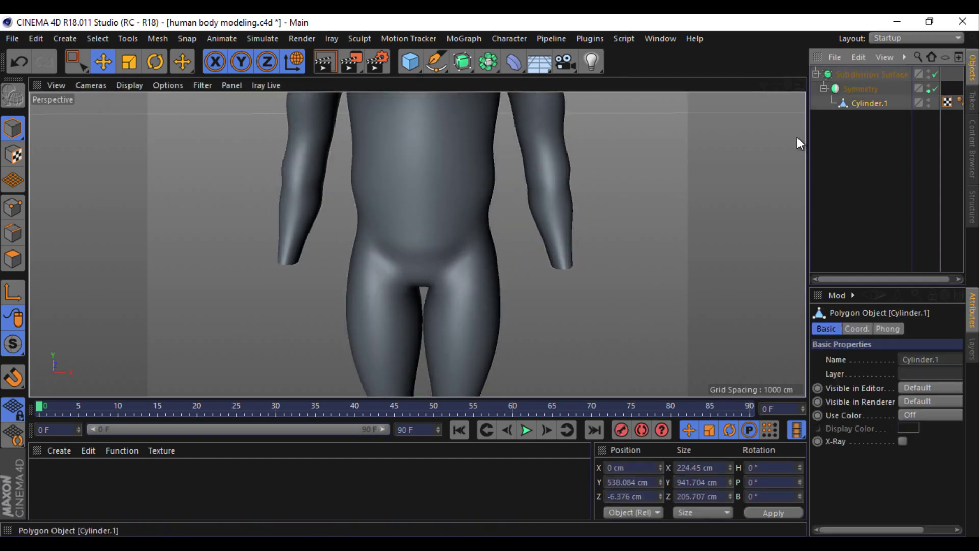
pyautogui.scroll(1, 798, 144)
pyautogui.click(129, 85)
pyautogui.click(131, 112)
pyautogui.press('Return')
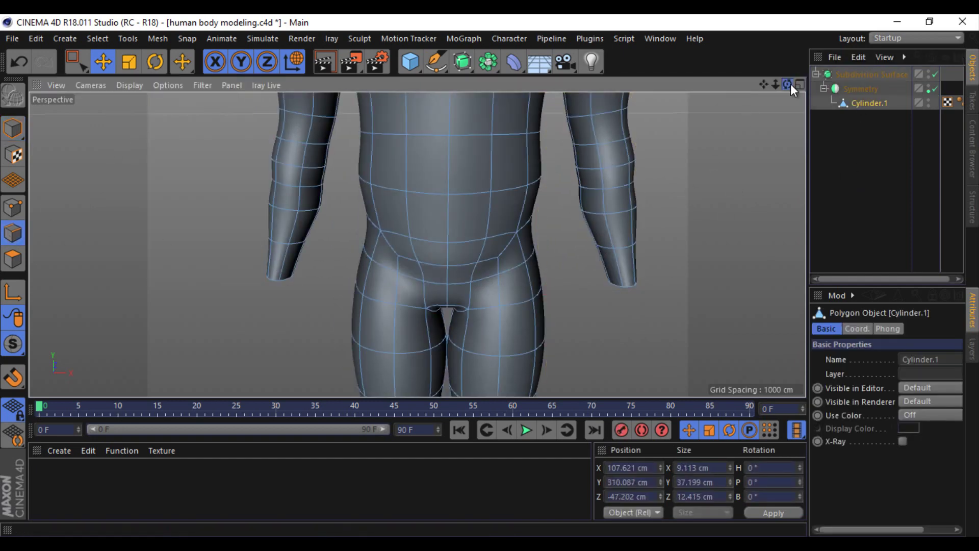
# Step: Loop-select the waist edge running from the belly round to the hip
pyautogui.moveTo(791, 87); pyautogui.dragTo(488, 276)
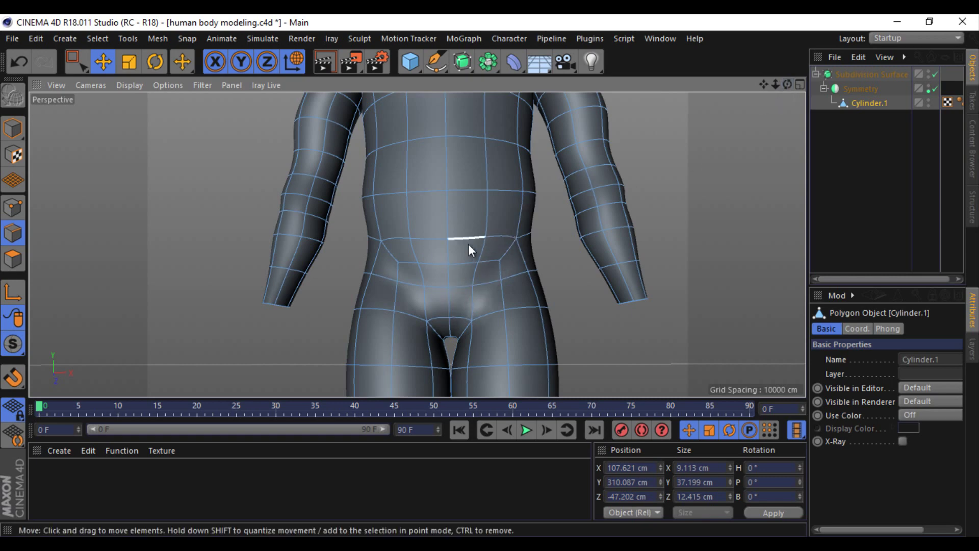
pyautogui.click(492, 261)
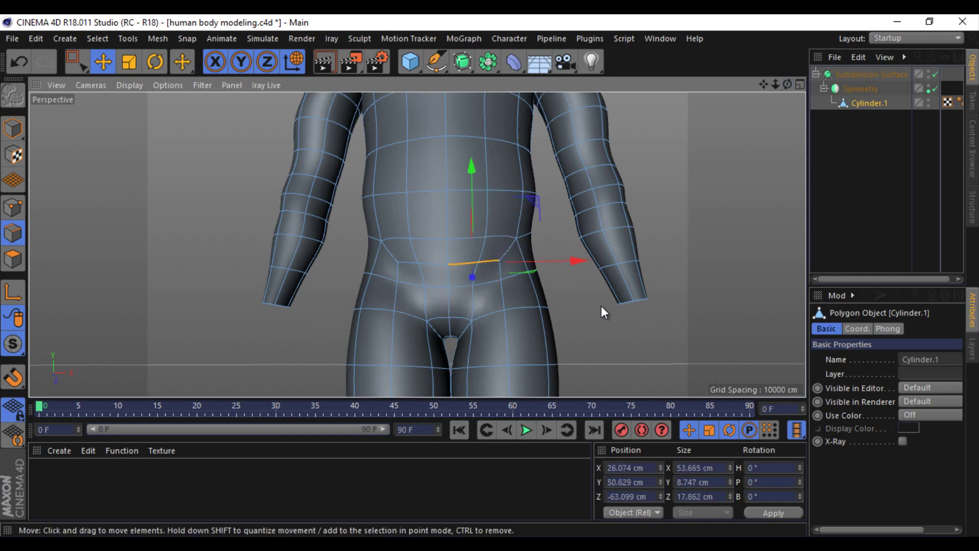
pyautogui.moveTo(787, 84)
pyautogui.mouseDown()
pyautogui.moveTo(490, 276)
pyautogui.moveTo(545, 203)
pyautogui.mouseUp()
pyautogui.keyDown('shift'); pyautogui.click(510, 231); pyautogui.keyUp('shift')
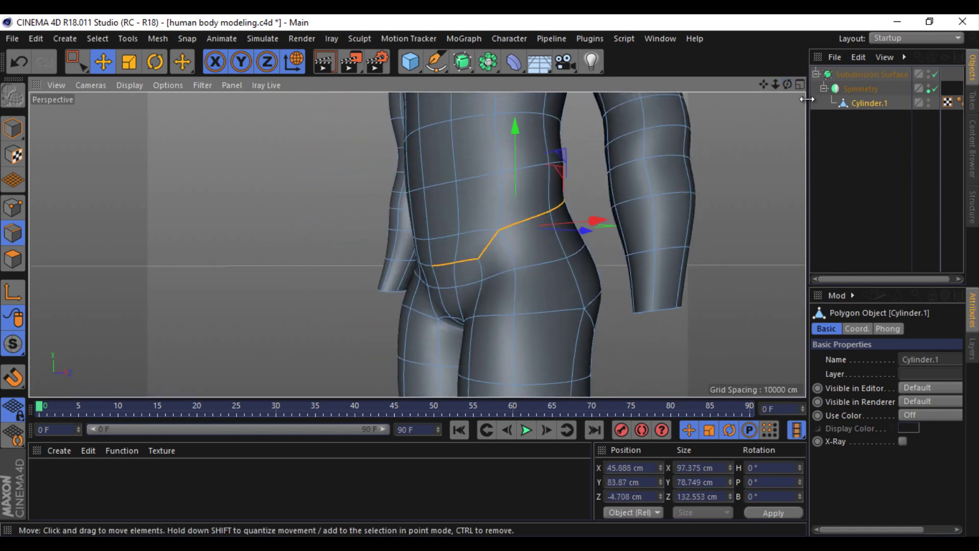
# Step: Dissolve the waist edge loop, then disable Subdivision Surface and Symmetry to inspect it
pyautogui.moveTo(787, 84); pyautogui.dragTo(492, 277)
pyautogui.rightClick(717, 279)
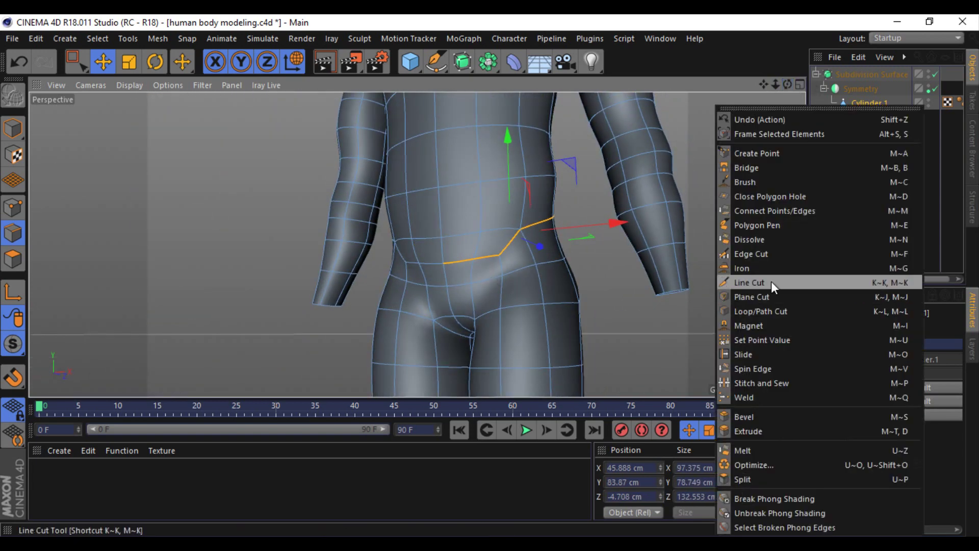
pyautogui.click(779, 240)
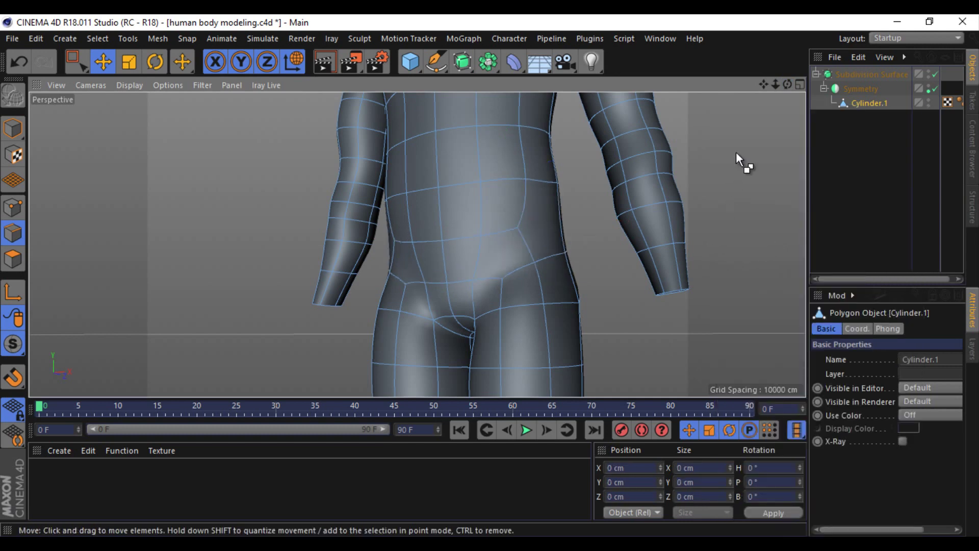
pyautogui.hotkey('ctrl', 'z')
pyautogui.hotkey('ctrl', 'y')
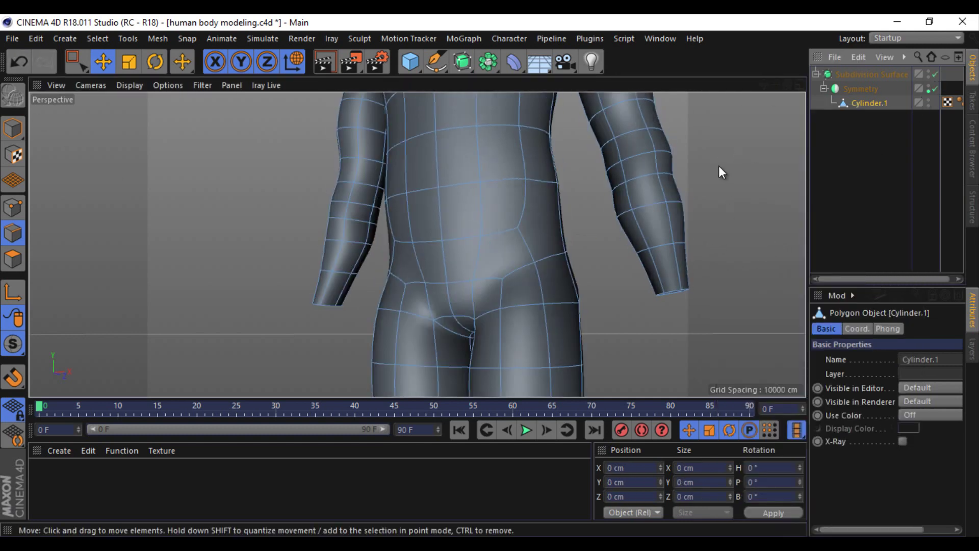
pyautogui.click(935, 89)
pyautogui.click(935, 75)
pyautogui.moveTo(785, 85); pyautogui.dragTo(491, 276)
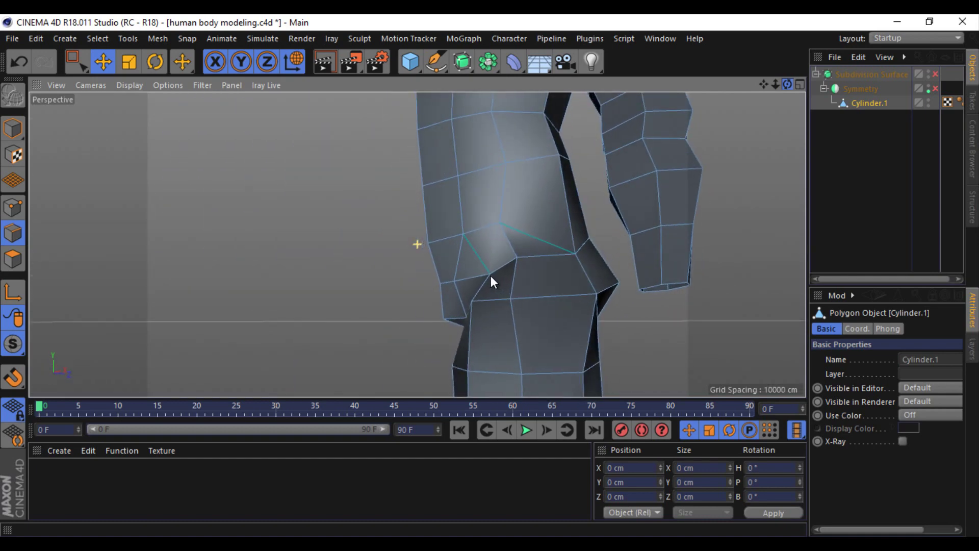
# Step: Undo to restore the mesh, reselect the waist loop, and undo a trial edge move
pyautogui.click(12, 67)
pyautogui.click(12, 67)
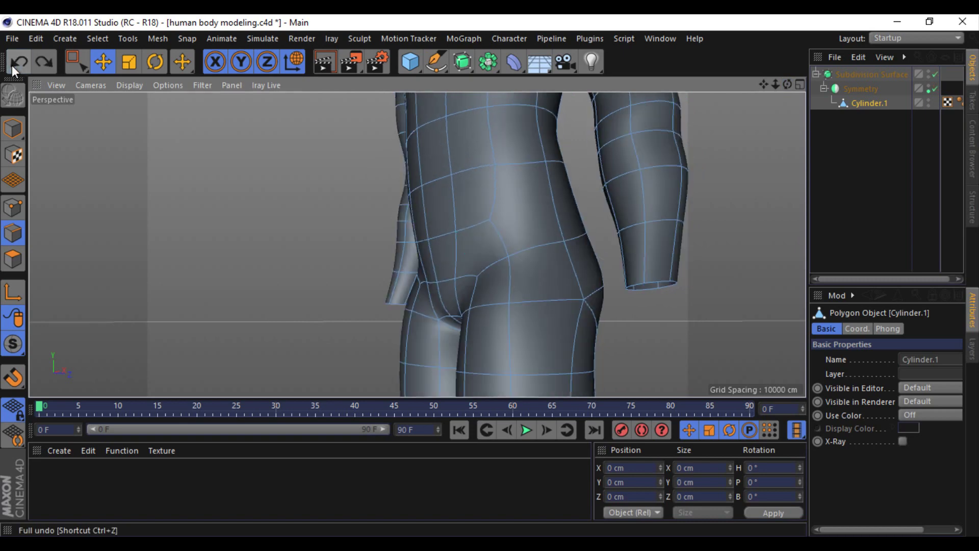
pyautogui.click(12, 66)
pyautogui.hotkey('ctrl', 'shift', 'z')
pyautogui.hotkey('ctrl', 'y')
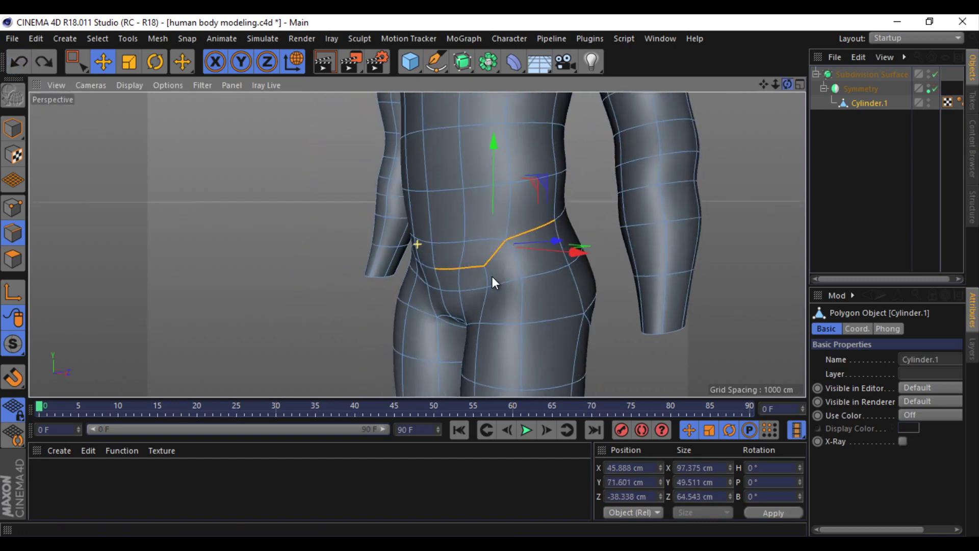
pyautogui.hotkey('ctrl', 'y')
pyautogui.rightClick(729, 293)
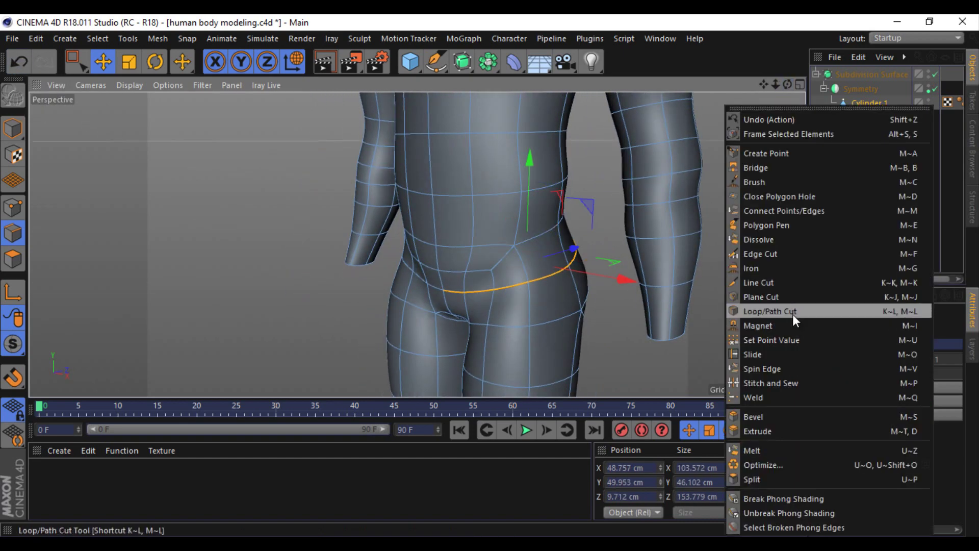
pyautogui.press('Escape')
pyautogui.click(543, 241)
pyautogui.moveTo(576, 189); pyautogui.dragTo(594, 169)
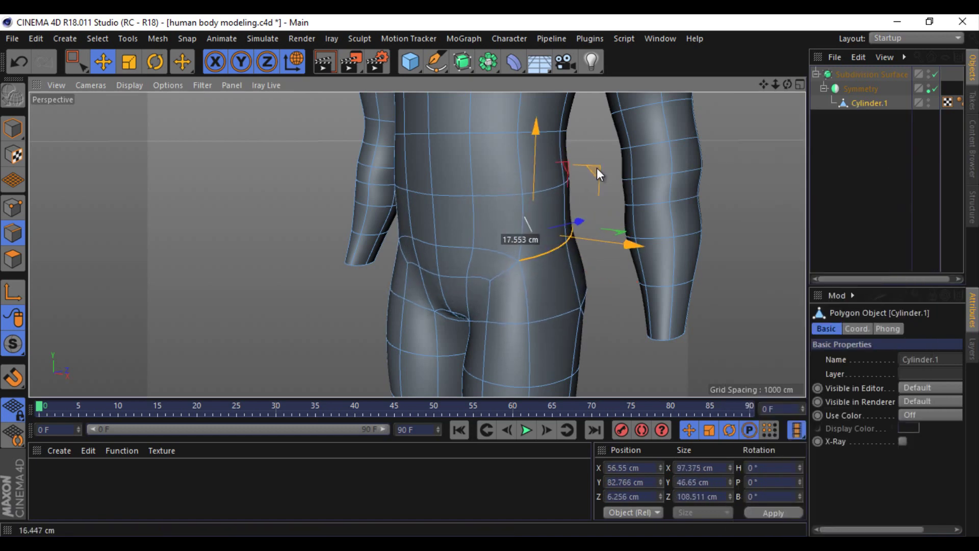
pyautogui.hotkey('ctrl', 'z')
# Step: Add an edge on the back to the waist selection
pyautogui.keyDown('alt'); pyautogui.moveTo(799, 102); pyautogui.dragTo(445, 215); pyautogui.keyUp('alt')
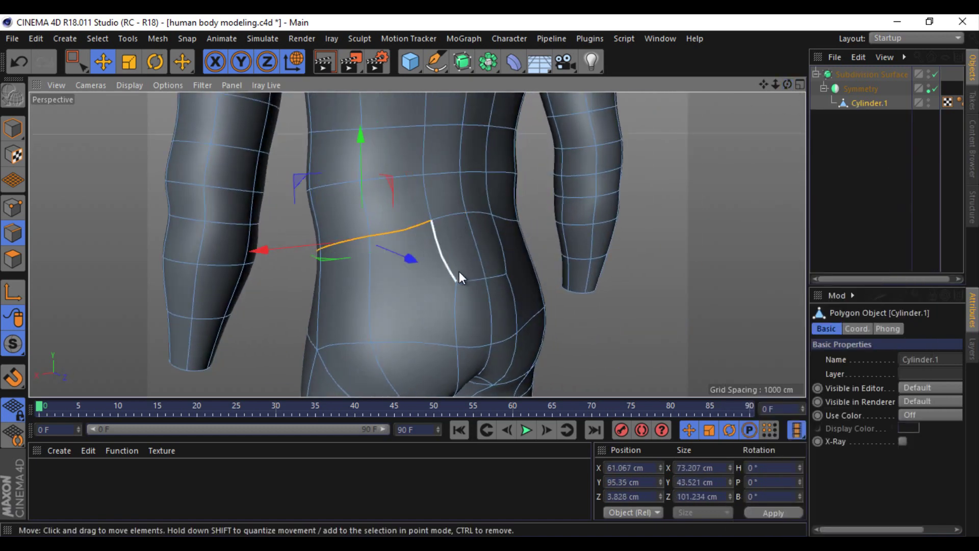
pyautogui.moveTo(774, 84); pyautogui.dragTo(600, 240)
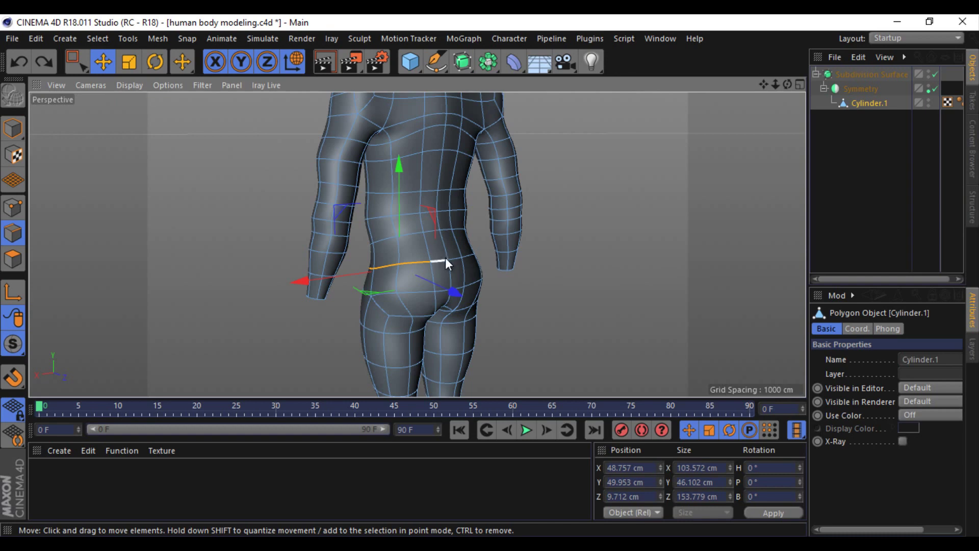
pyautogui.keyDown('shift'); pyautogui.click(446, 258); pyautogui.keyUp('shift')
pyautogui.rightClick(535, 260)
pyautogui.press('Escape')
pyautogui.rightClick(604, 226)
pyautogui.press('Escape')
# Step: Select front and back waist edges, delete them, then undo to restore the polygons
pyautogui.keyDown('alt'); pyautogui.moveTo(522, 270); pyautogui.dragTo(490, 280); pyautogui.keyUp('alt')
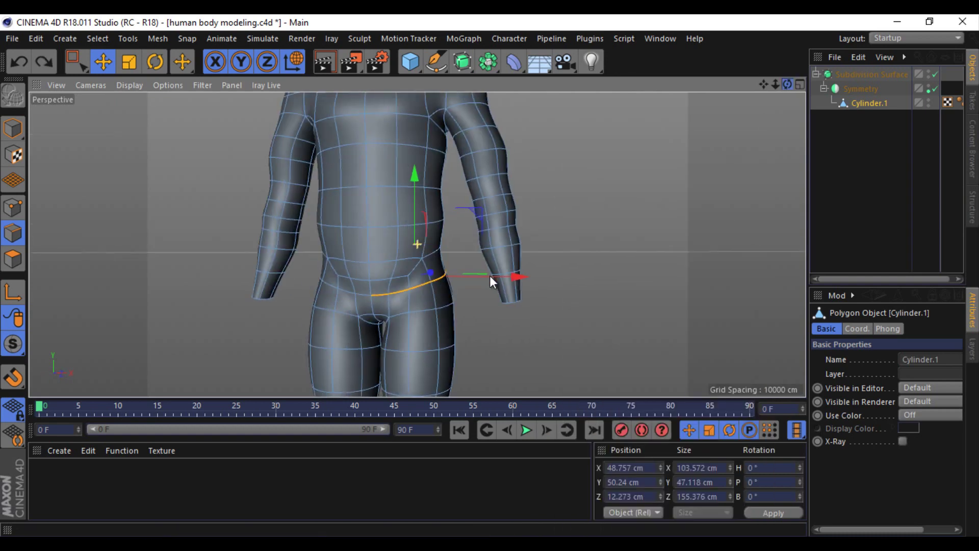
pyautogui.keyDown('shift'); pyautogui.click(396, 293); pyautogui.keyUp('shift')
pyautogui.keyDown('alt'); pyautogui.moveTo(708, 126); pyautogui.dragTo(504, 289); pyautogui.keyUp('alt')
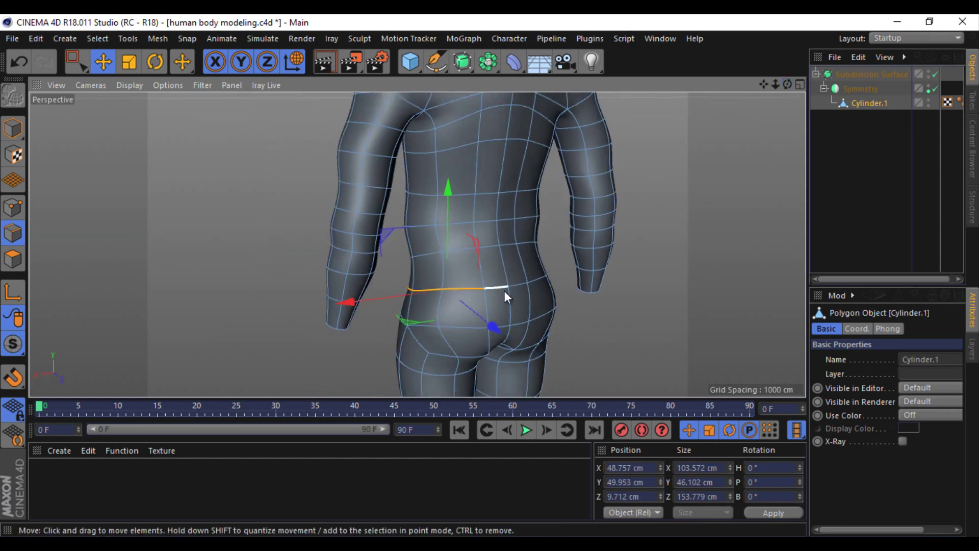
pyautogui.keyDown('shift'); pyautogui.click(505, 291); pyautogui.keyUp('shift')
pyautogui.rightClick(711, 303)
pyautogui.press('Escape')
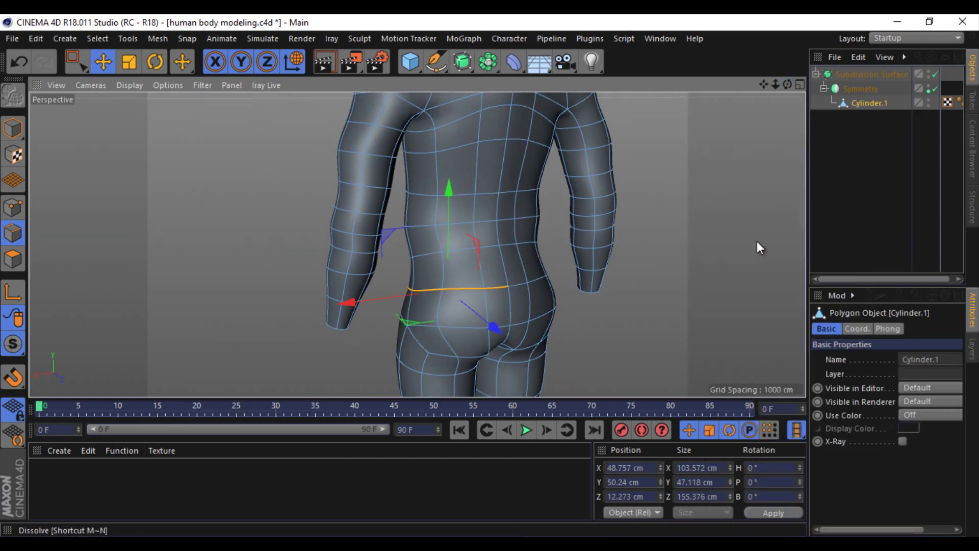
pyautogui.press('Delete')
pyautogui.hotkey('ctrl', 'z')
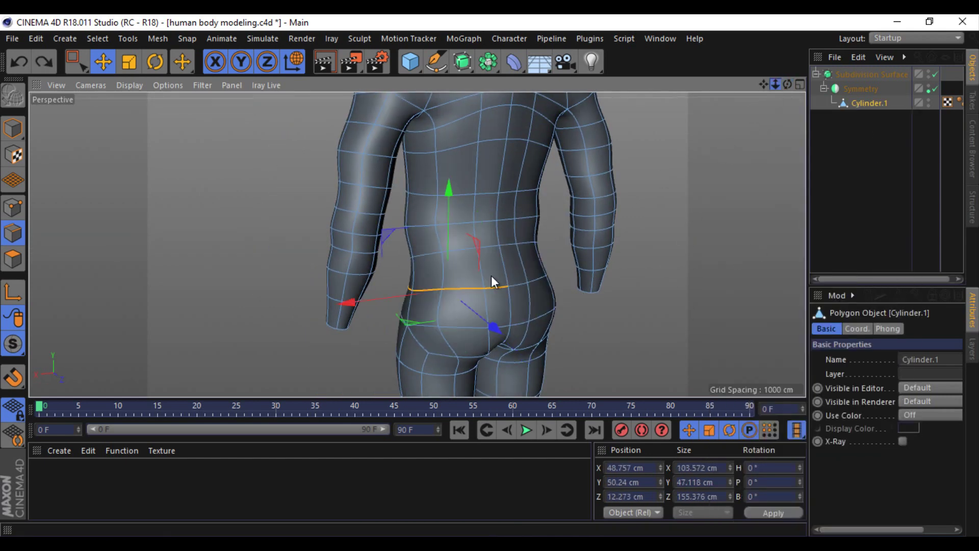
pyautogui.scroll(2, 491, 275)
pyautogui.rightClick(642, 305)
# Step: Bridge a polygon strip across the lower-back gap
pyautogui.click(540, 294)
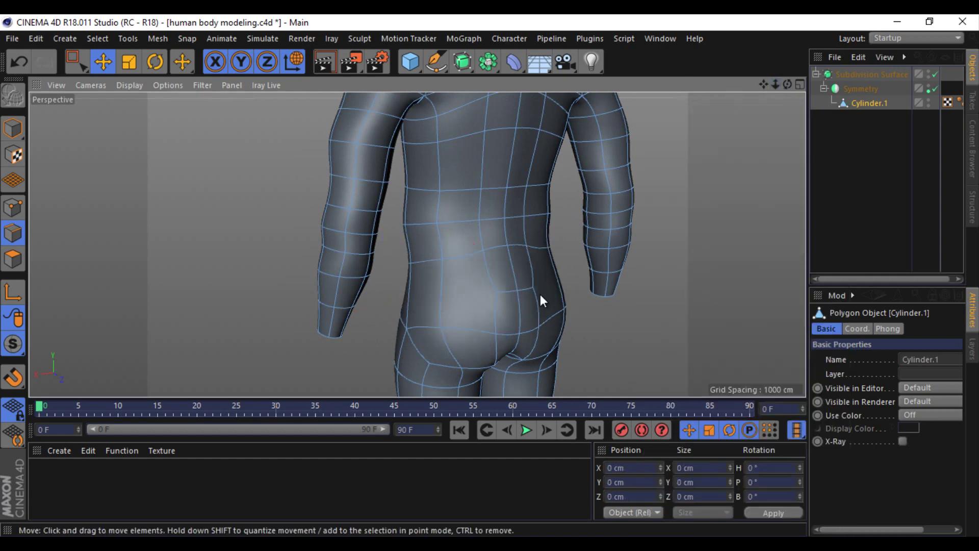
pyautogui.click(507, 292)
pyautogui.rightClick(665, 308)
pyautogui.press('Escape')
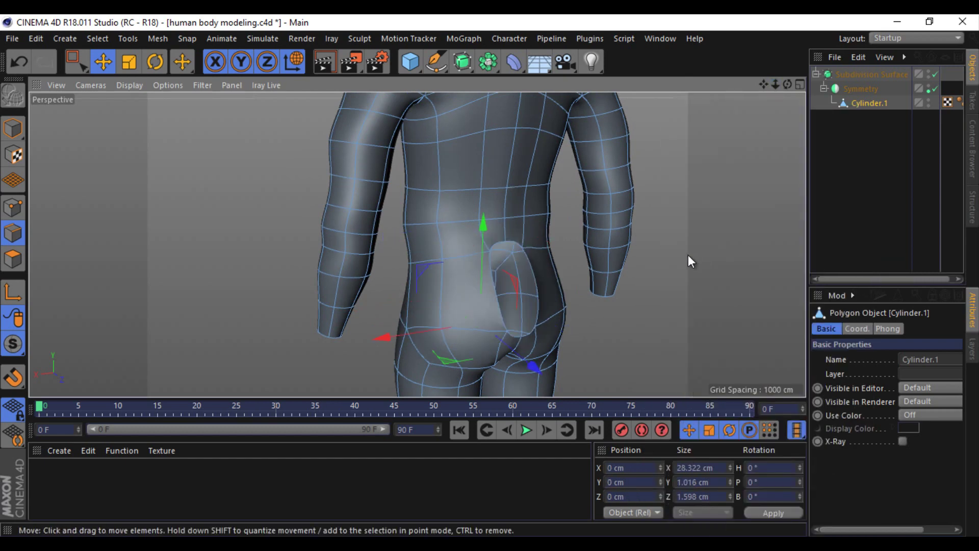
pyautogui.rightClick(687, 255)
pyautogui.click(683, 167)
pyautogui.moveTo(497, 247); pyautogui.dragTo(514, 338)
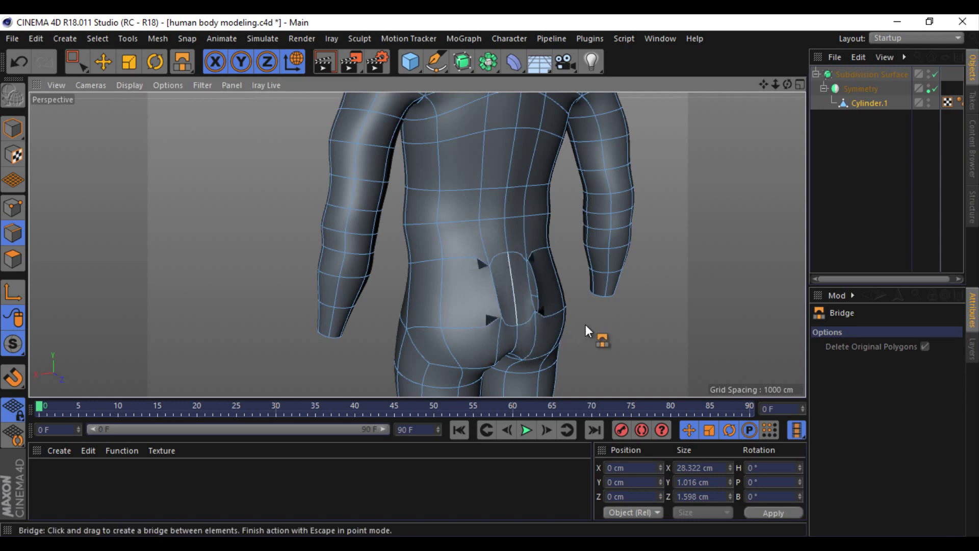
# Step: With Subdivision Surface and Symmetry off, bridge another polygon to fill the gap
pyautogui.click(934, 74)
pyautogui.click(934, 88)
pyautogui.scroll(5, 505, 297)
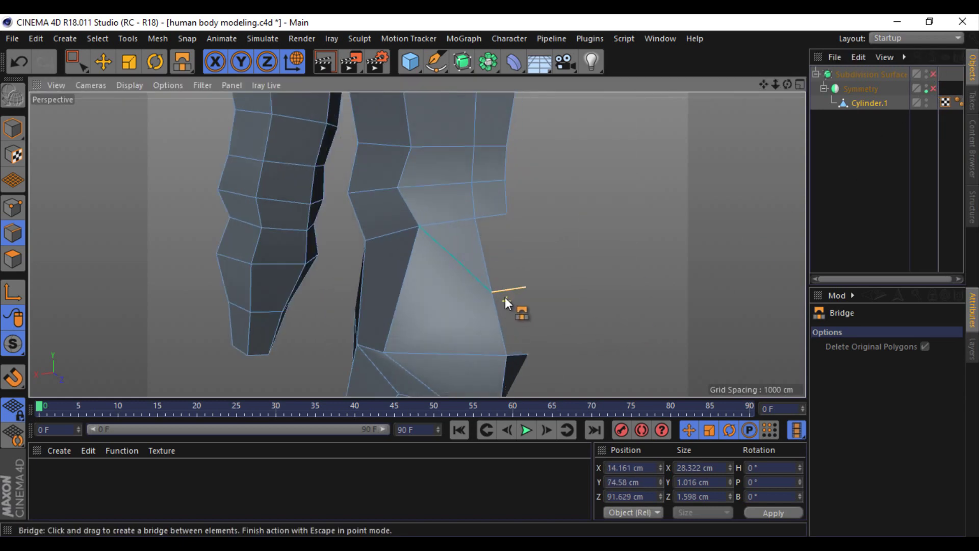
pyautogui.click(103, 61)
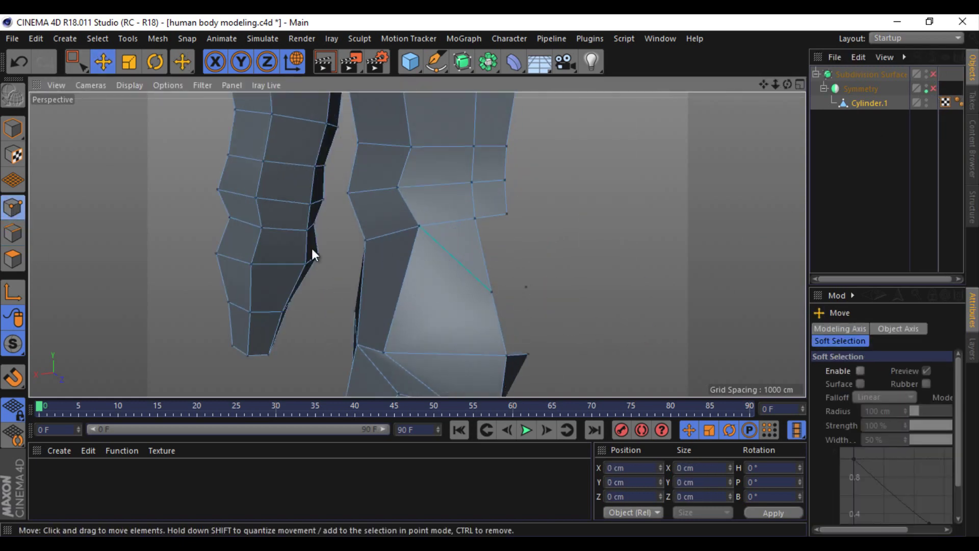
pyautogui.rightClick(607, 275)
pyautogui.click(657, 201)
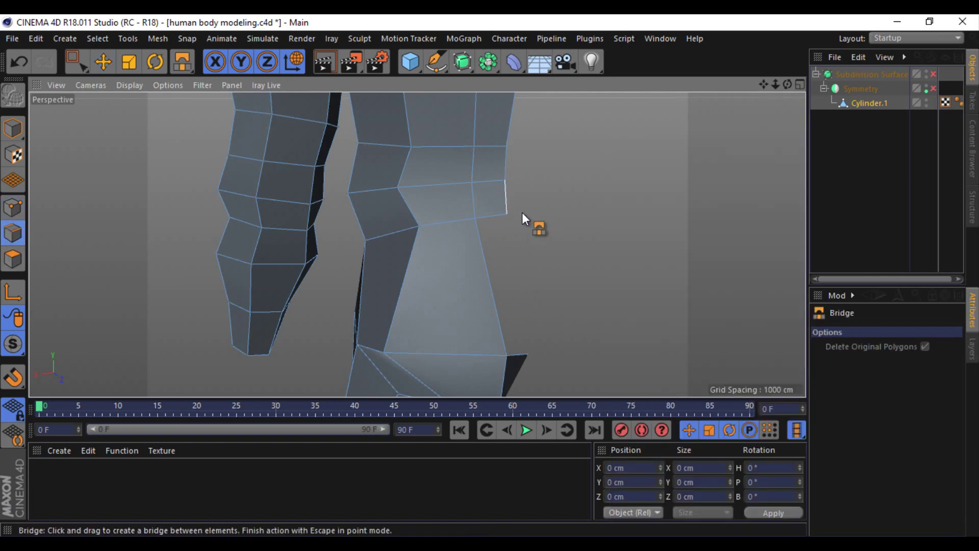
pyautogui.moveTo(518, 213); pyautogui.dragTo(519, 354)
# Step: Re-enable Subdivision Surface and Symmetry to check the torso, then disable them again
pyautogui.moveTo(776, 85)
pyautogui.mouseDown()
pyautogui.moveTo(496, 282)
pyautogui.moveTo(491, 274)
pyautogui.mouseUp()
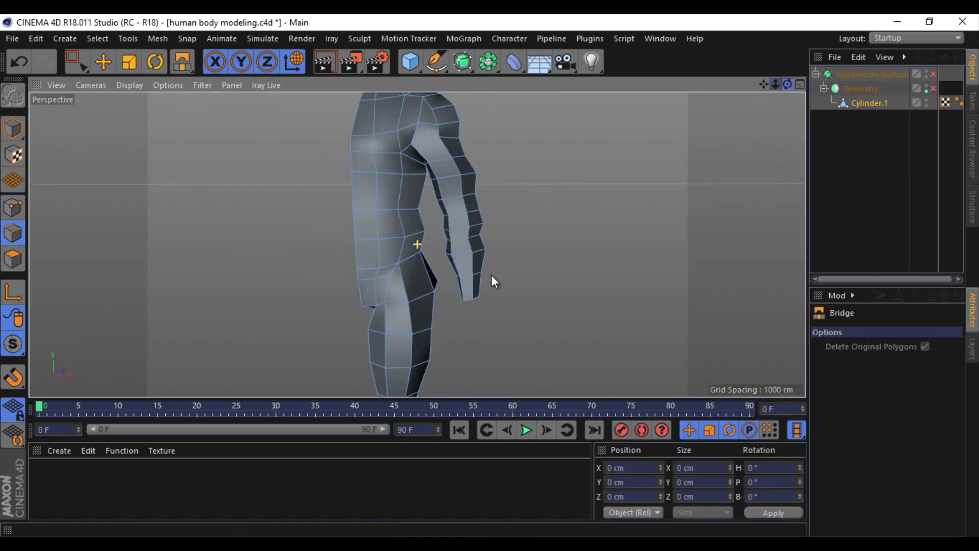
pyautogui.click(932, 88)
pyautogui.press('e')
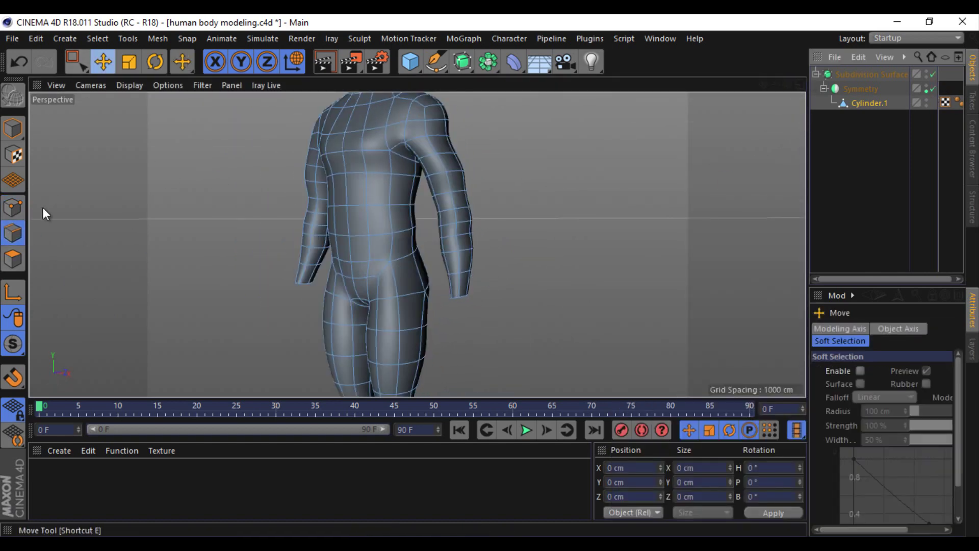
pyautogui.moveTo(787, 84)
pyautogui.mouseDown()
pyautogui.moveTo(489, 274)
pyautogui.moveTo(709, 139)
pyautogui.mouseUp()
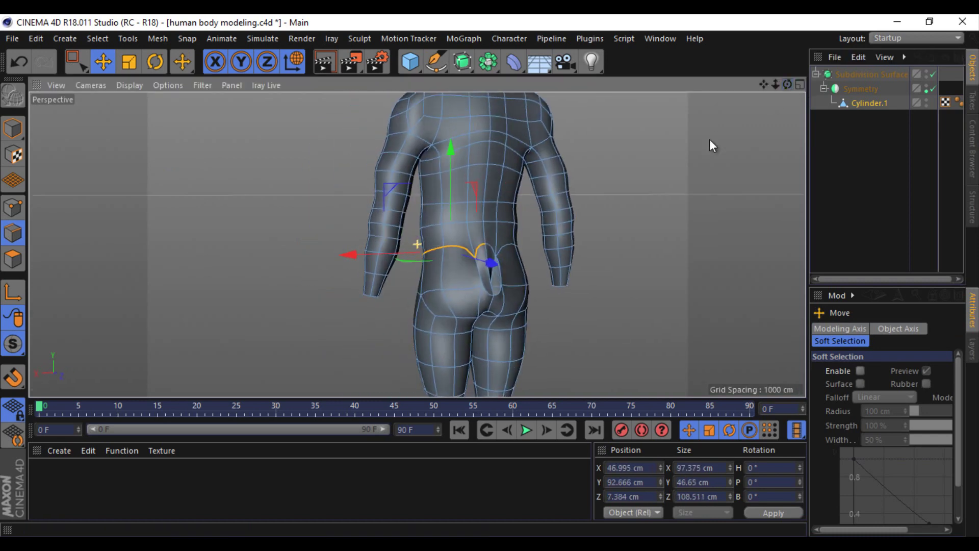
pyautogui.scroll(3, 709, 139)
pyautogui.click(933, 74)
pyautogui.click(932, 89)
pyautogui.scroll(3, 754, 153)
# Step: Bridge a polygon across the remaining gap at the hip
pyautogui.moveTo(763, 85); pyautogui.dragTo(654, 164)
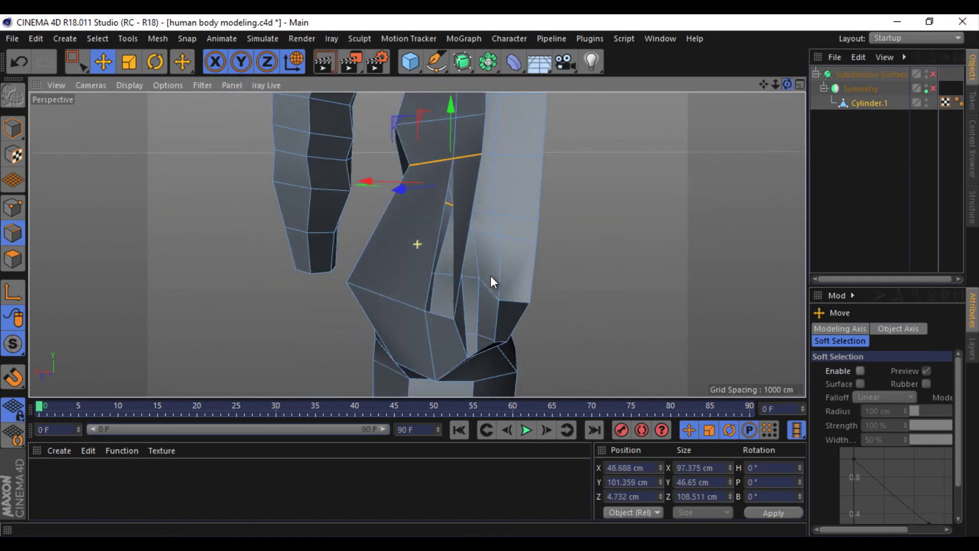
pyautogui.click(459, 228)
pyautogui.click(509, 236)
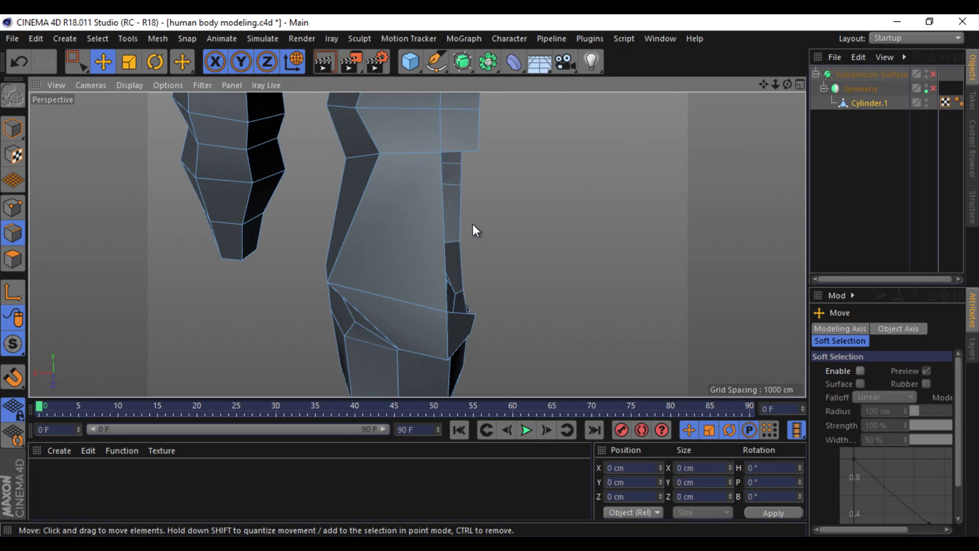
pyautogui.rightClick(519, 220)
pyautogui.click(569, 166)
pyautogui.moveTo(463, 155); pyautogui.dragTo(465, 310)
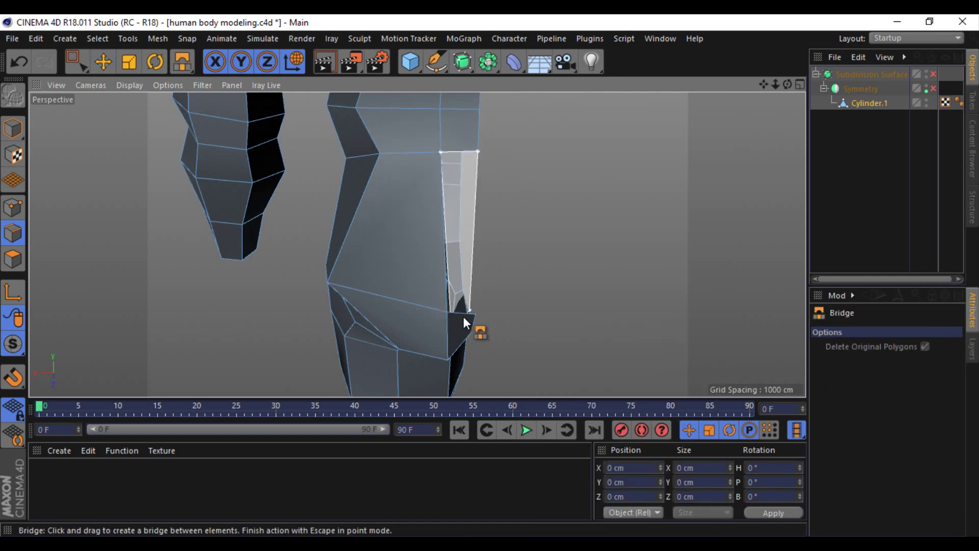
# Step: Re-enable Subdivision Surface and reselect Cylinder.1 to view the lower back
pyautogui.click(933, 74)
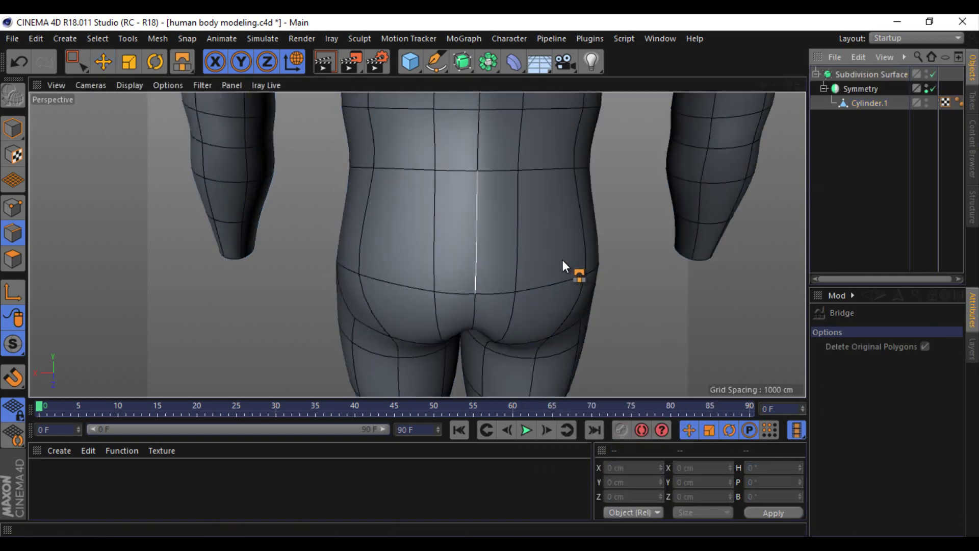
pyautogui.moveTo(573, 271)
pyautogui.keyDown('alt'); pyautogui.mouseDown()
pyautogui.moveTo(485, 275)
pyautogui.moveTo(387, 230)
pyautogui.mouseUp(); pyautogui.keyUp('alt')
pyautogui.click(103, 62)
pyautogui.click(434, 207)
pyautogui.click(873, 104)
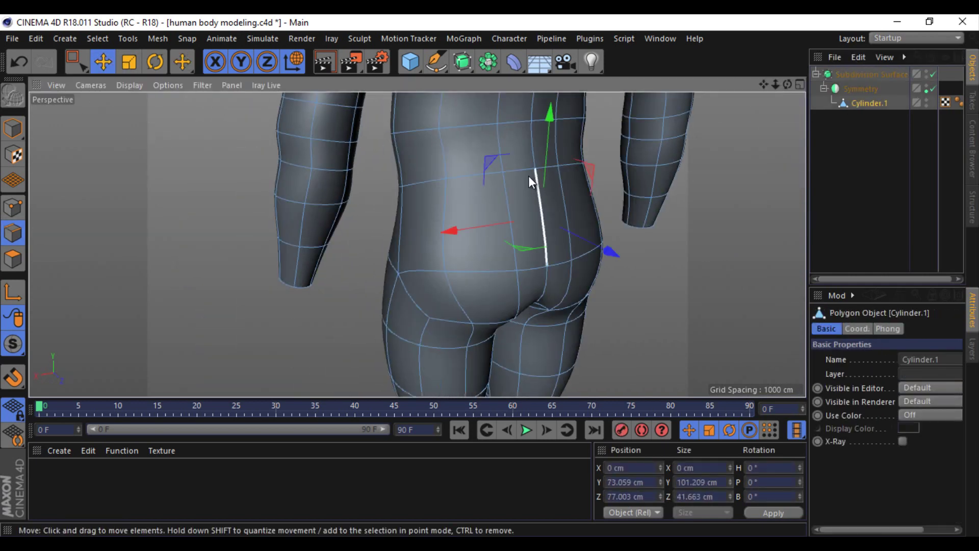
pyautogui.moveTo(788, 84); pyautogui.dragTo(492, 282)
# Step: In the Right view, lower the waist loop about 22.312 cm to the photo's waistband
pyautogui.middleClick(492, 282)
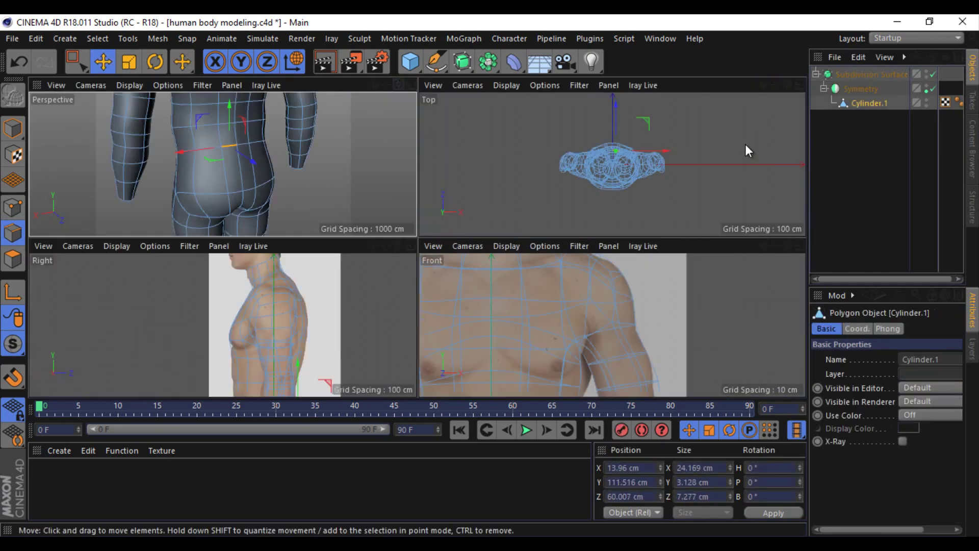
pyautogui.scroll(3, 335, 264)
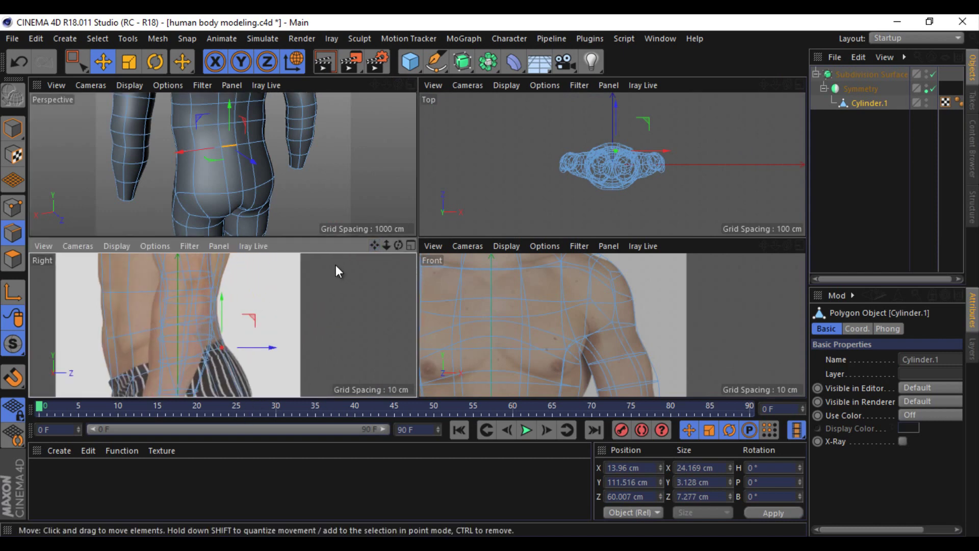
pyautogui.scroll(-2, 317, 279)
pyautogui.scroll(-1, 331, 262)
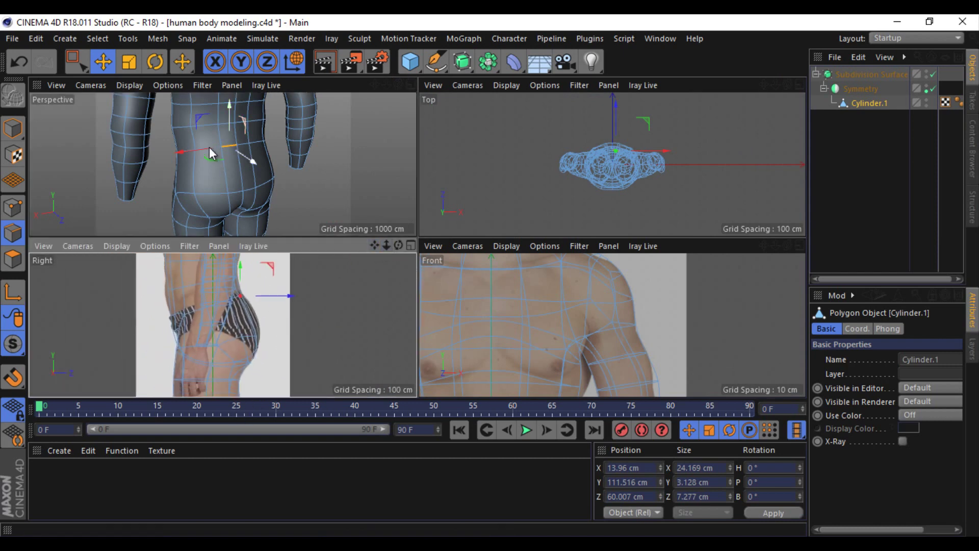
pyautogui.scroll(3, 214, 144)
pyautogui.scroll(3, 254, 296)
pyautogui.moveTo(253, 286); pyautogui.dragTo(295, 326)
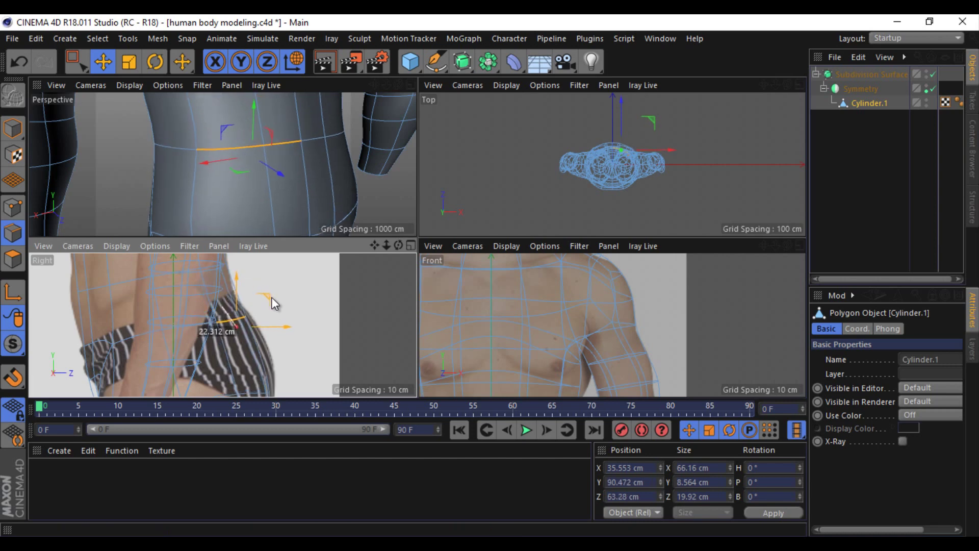
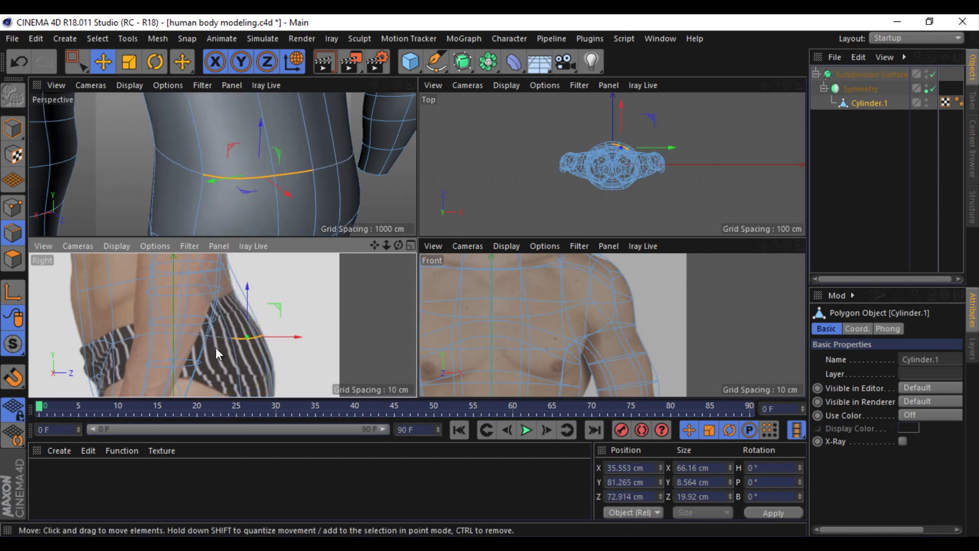
# Step: In Point mode, nudge a side waist vertex outward to match the reference photo
pyautogui.click(13, 207)
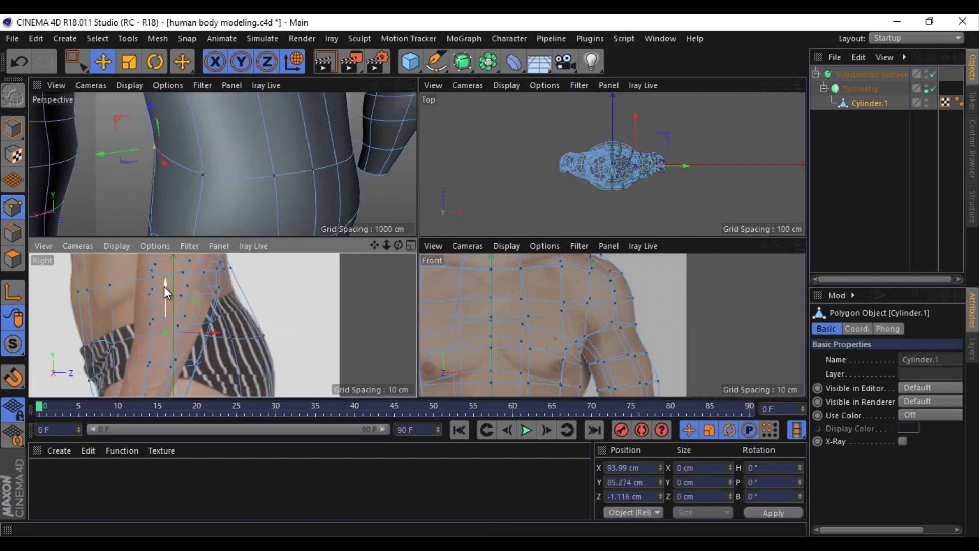
pyautogui.click(166, 344)
pyautogui.moveTo(763, 246); pyautogui.dragTo(492, 279)
pyautogui.moveTo(492, 279); pyautogui.dragTo(613, 304, button='middle')
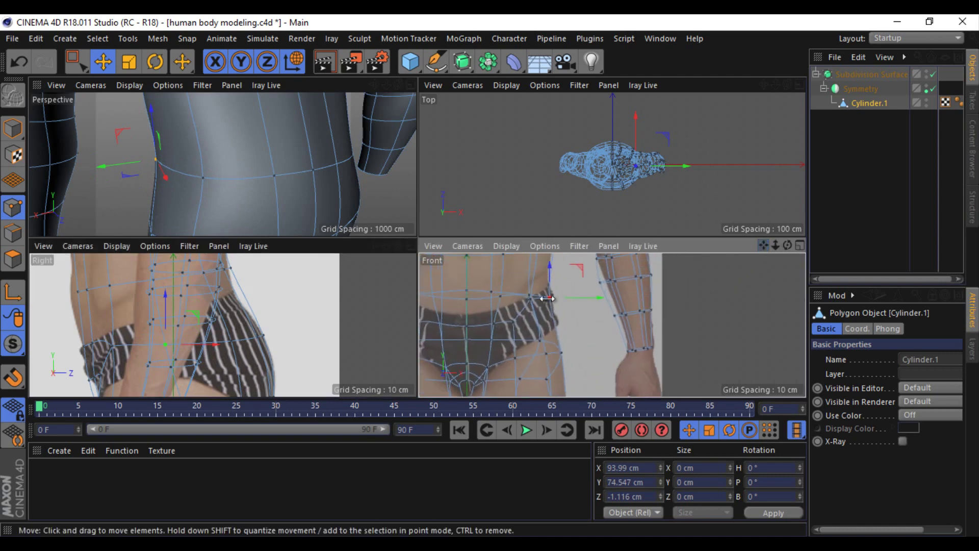
pyautogui.moveTo(613, 304); pyautogui.dragTo(610, 291)
pyautogui.moveTo(610, 291)
pyautogui.mouseDown(button='middle')
pyautogui.moveTo(490, 278)
pyautogui.moveTo(484, 328)
pyautogui.mouseUp(button='middle')
pyautogui.click(578, 298)
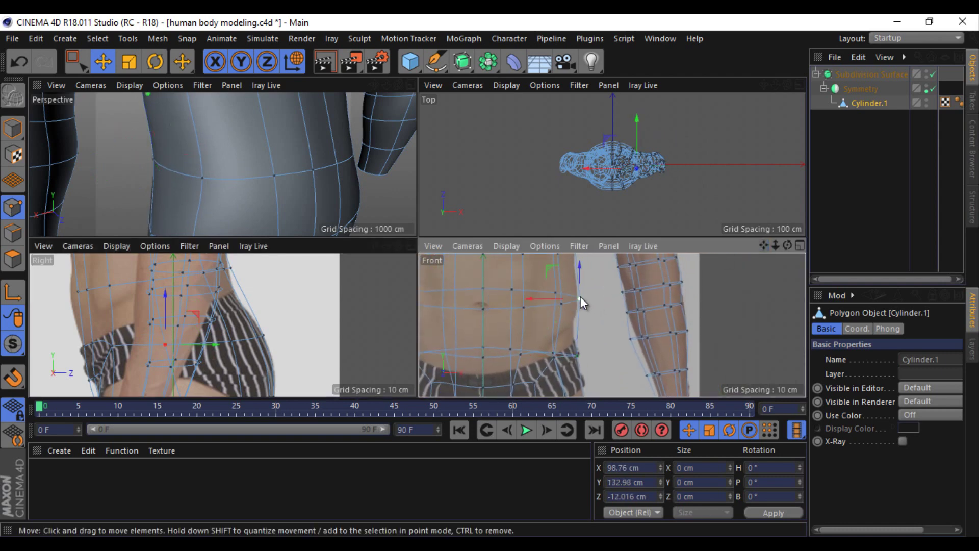
pyautogui.click(228, 266)
# Step: Try a loop cut on the torso, then abandon it and return to point editing
pyautogui.press('0')
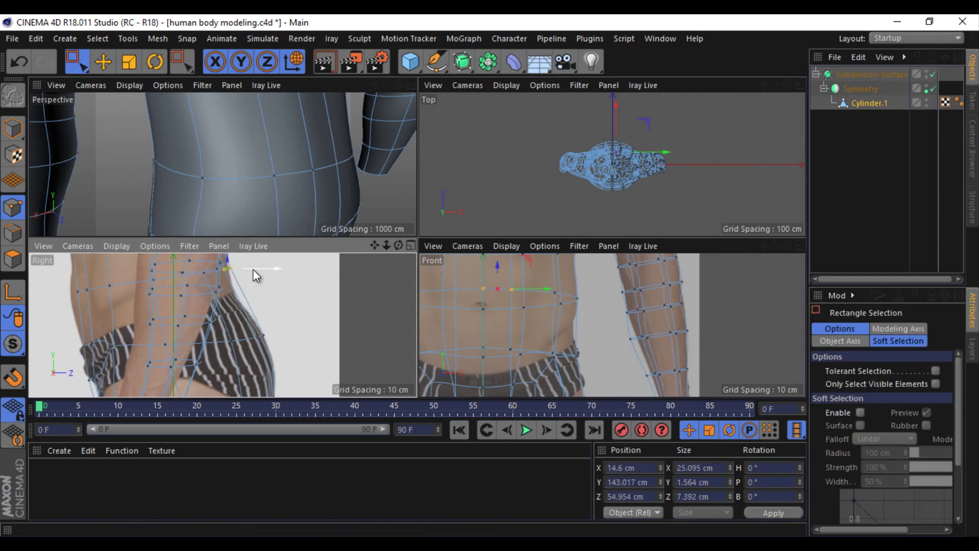
pyautogui.rightClick(286, 297)
pyautogui.click(332, 317)
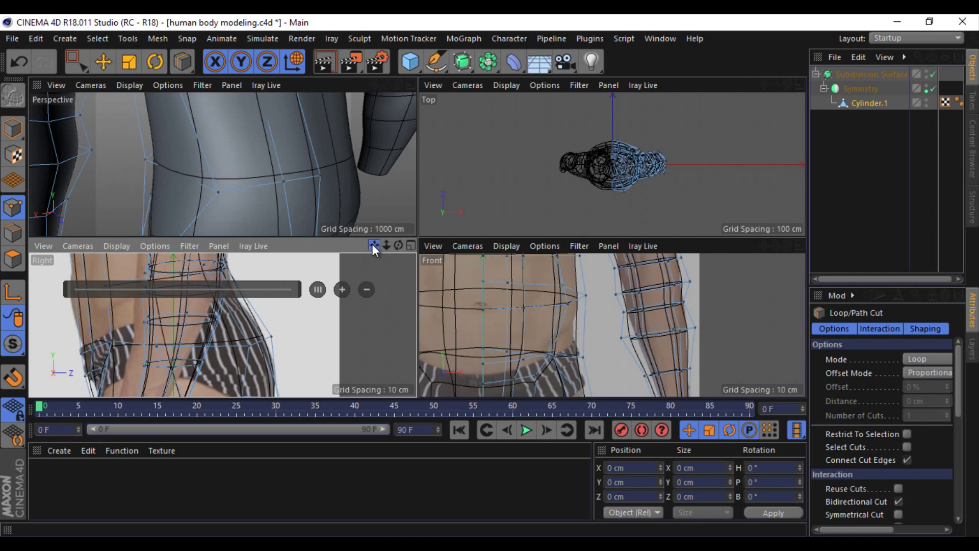
pyautogui.moveTo(372, 244); pyautogui.dragTo(376, 272)
pyautogui.press('space')
pyautogui.click(5, 233)
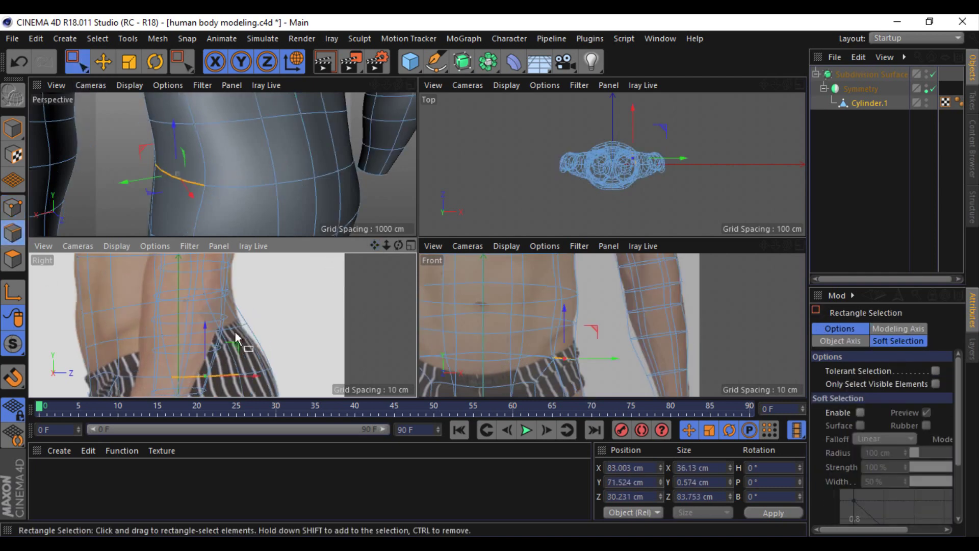
# Step: Box-select the lower waist point loops, undoing one adjustment along the way
pyautogui.moveTo(275, 313)
pyautogui.mouseDown()
pyautogui.moveTo(224, 340)
pyautogui.moveTo(258, 326)
pyautogui.mouseUp()
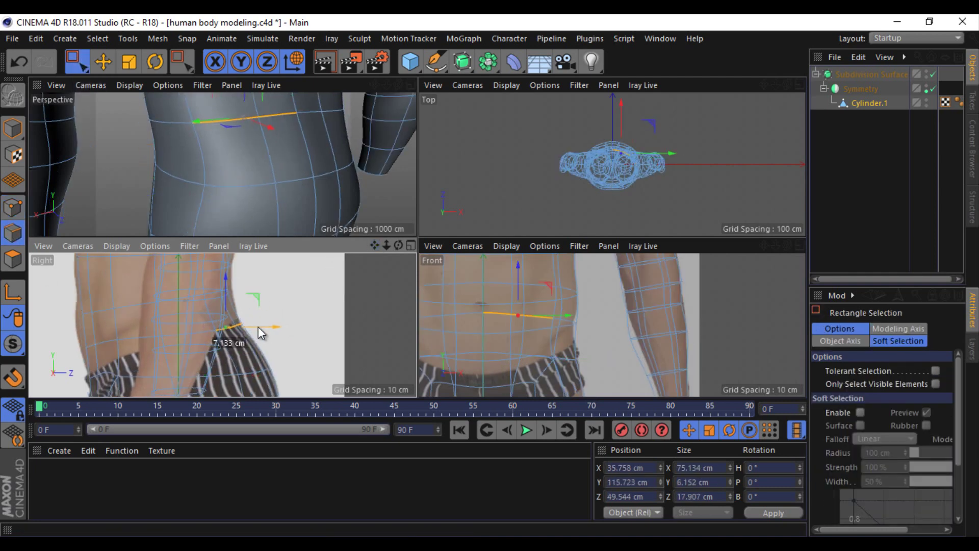
pyautogui.scroll(2, 228, 286)
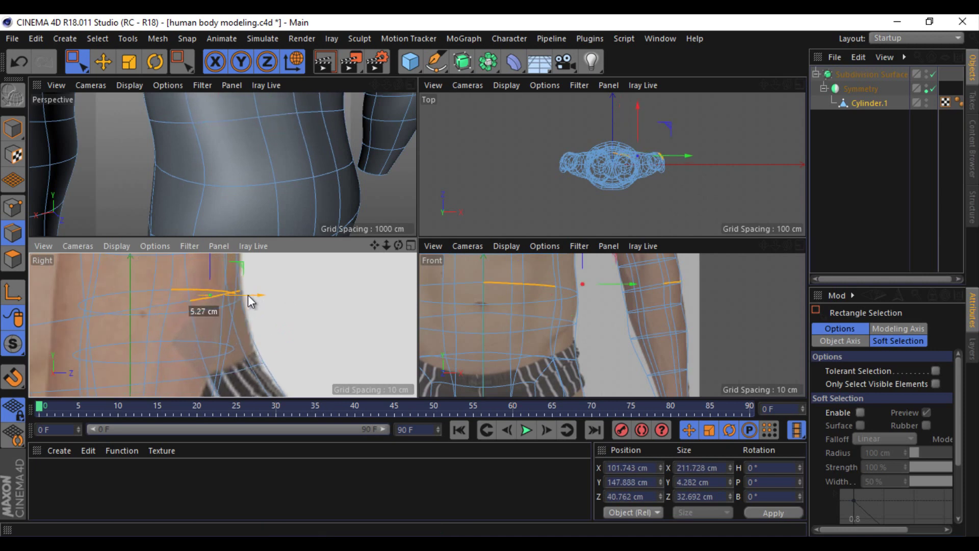
pyautogui.scroll(-3, 246, 297)
pyautogui.click(19, 62)
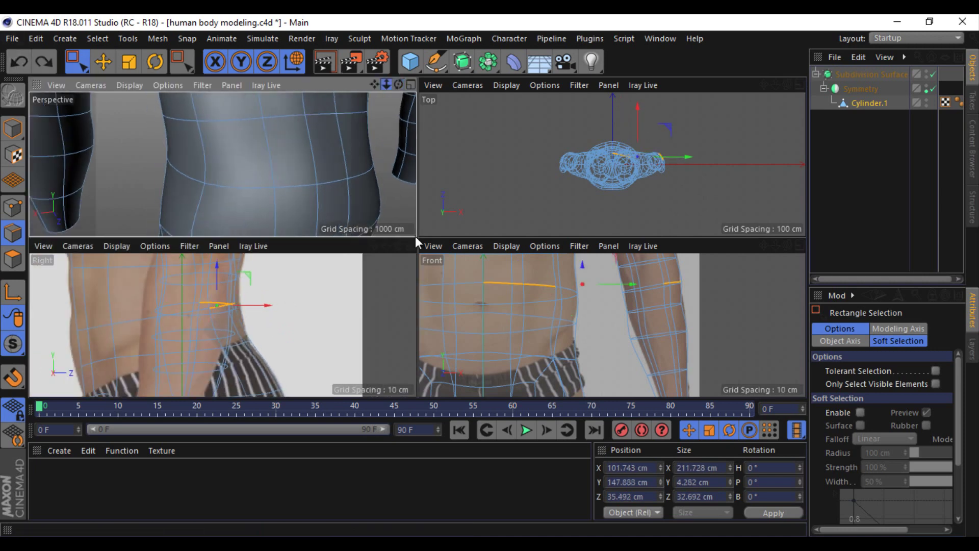
pyautogui.moveTo(388, 88); pyautogui.dragTo(415, 236)
pyautogui.moveTo(204, 294); pyautogui.dragTo(257, 306)
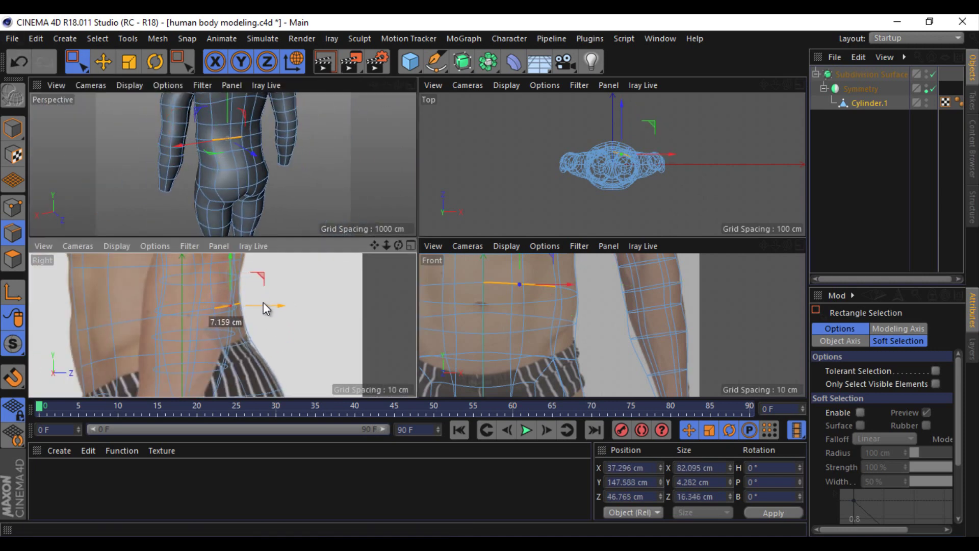
pyautogui.scroll(-2, 263, 302)
pyautogui.moveTo(51, 331); pyautogui.dragTo(115, 339)
pyautogui.moveTo(56, 352); pyautogui.dragTo(114, 357)
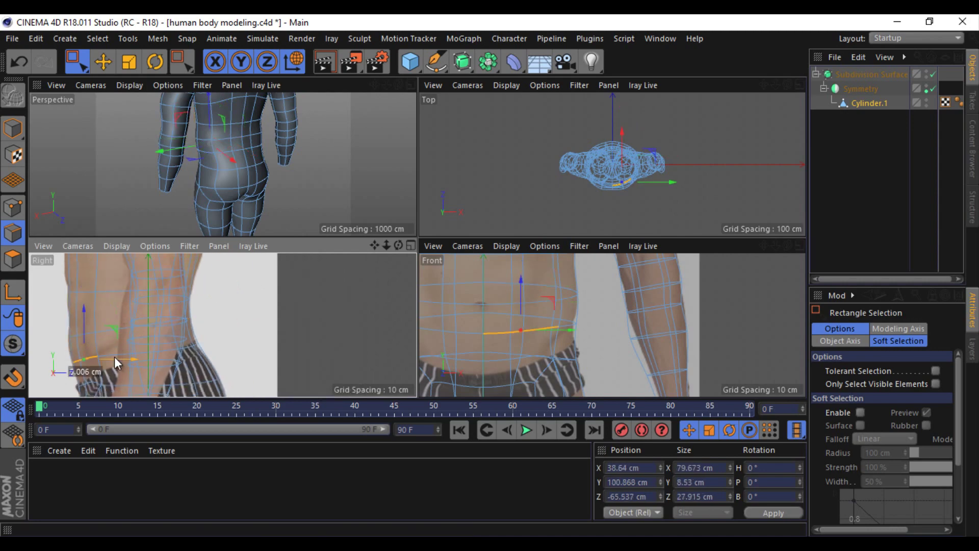
# Step: Check the body from a rear three-quarter view and box-select points around the waist
pyautogui.middleClick(400, 89)
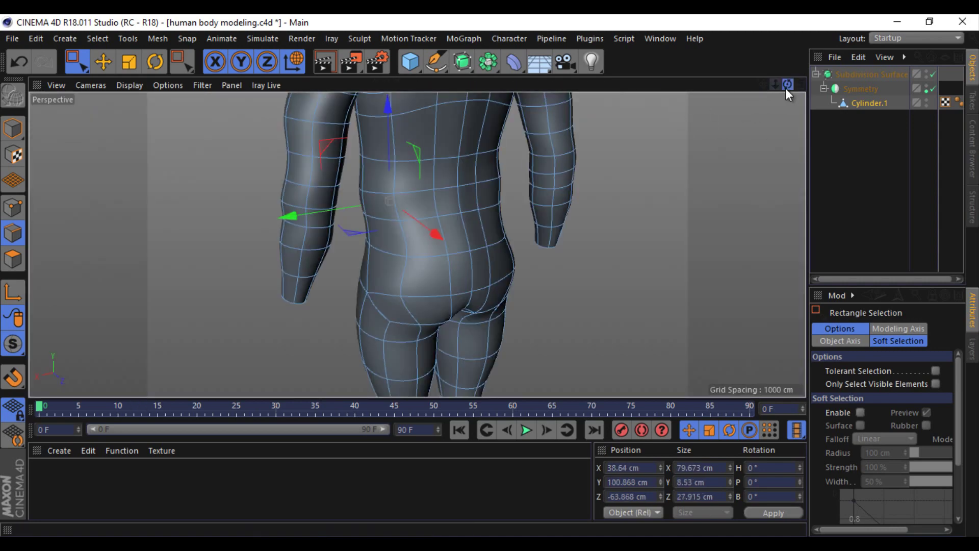
pyautogui.moveTo(788, 85); pyautogui.dragTo(489, 277)
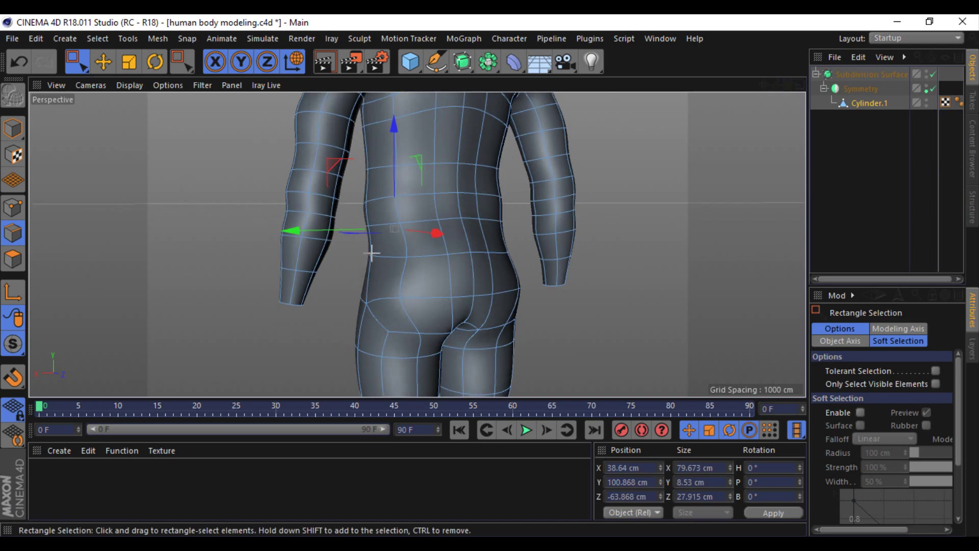
pyautogui.middleClick(308, 331)
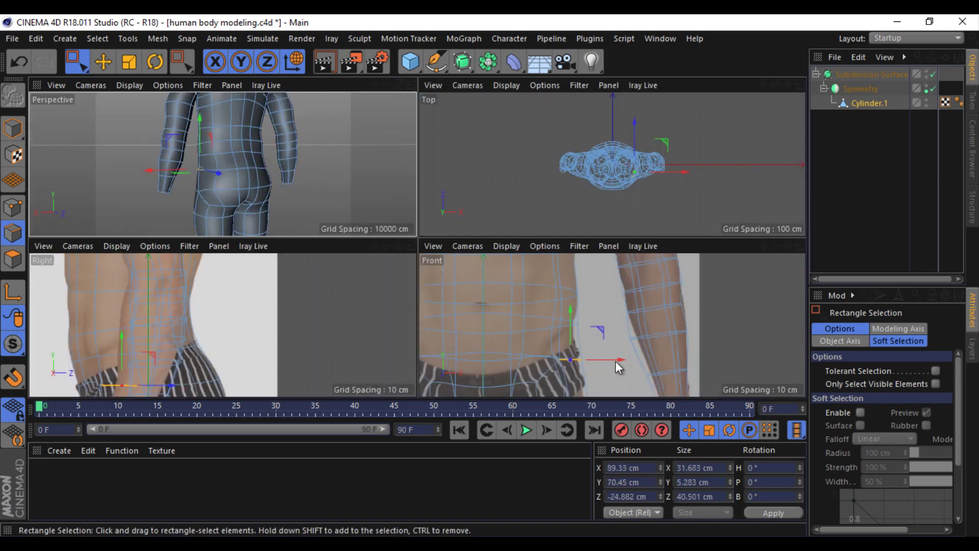
pyautogui.moveTo(524, 281); pyautogui.dragTo(574, 306)
pyautogui.scroll(3, 506, 299)
pyautogui.scroll(-2, 506, 299)
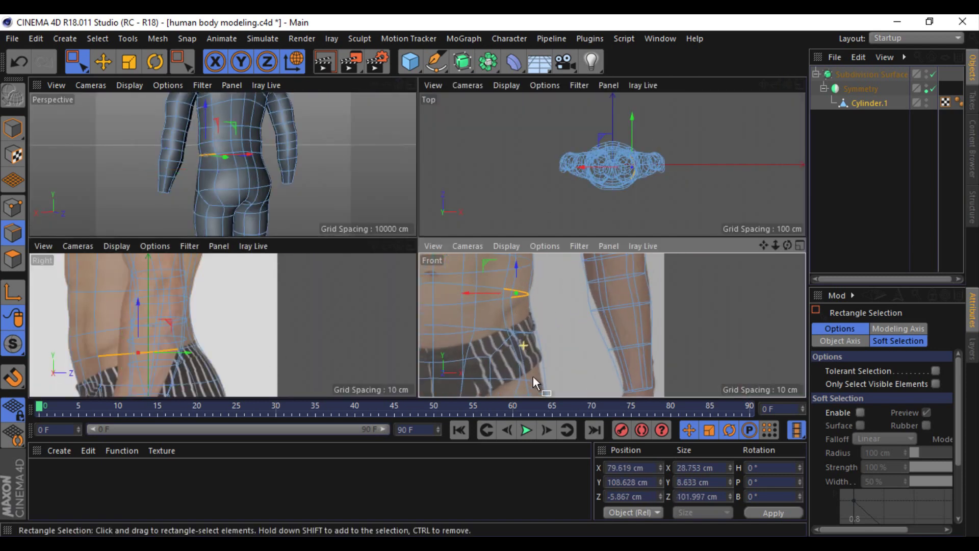
# Step: Select points near the waist edge and maximize the front-facing Perspective view
pyautogui.moveTo(533, 376); pyautogui.dragTo(493, 340)
pyautogui.scroll(1, 487, 332)
pyautogui.keyDown('alt'); pyautogui.moveTo(576, 357); pyautogui.dragTo(576, 296, button='middle'); pyautogui.keyUp('alt')
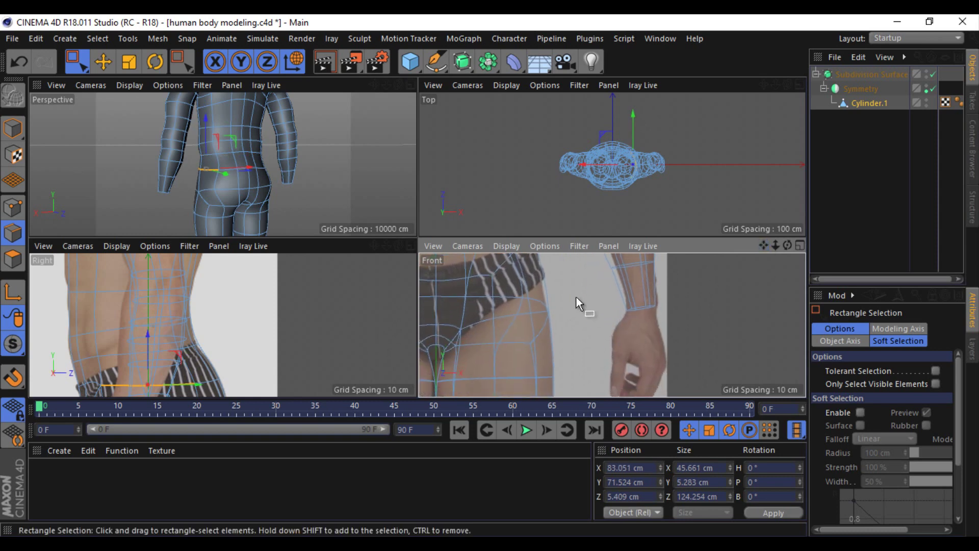
pyautogui.moveTo(507, 297); pyautogui.dragTo(546, 320)
pyautogui.keyDown('alt'); pyautogui.moveTo(241, 191); pyautogui.dragTo(418, 237); pyautogui.keyUp('alt')
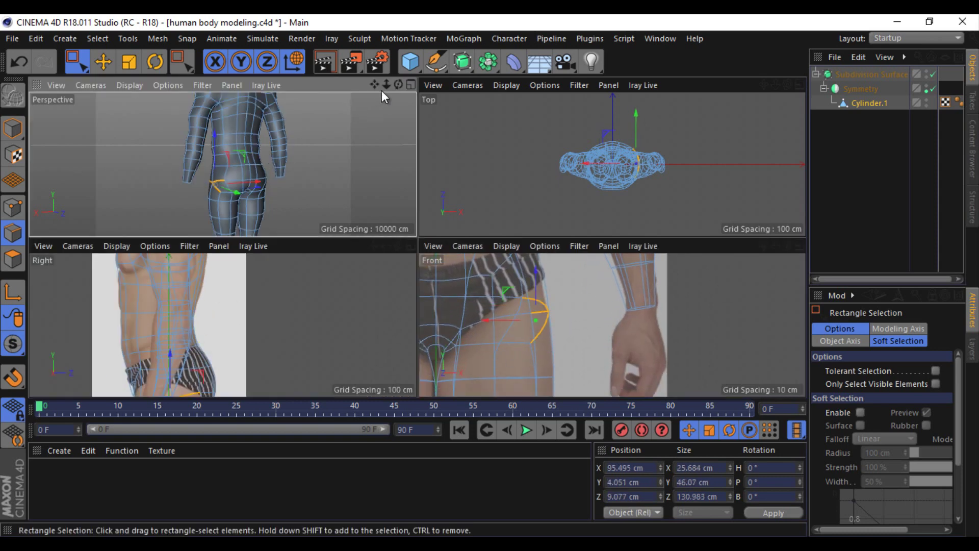
pyautogui.press('F1')
pyautogui.click(493, 271)
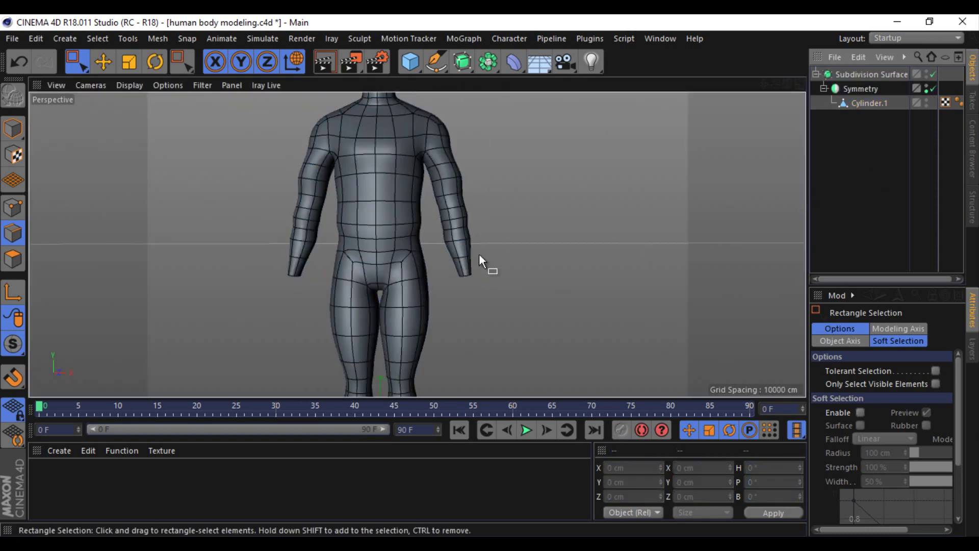
pyautogui.scroll(3, 461, 237)
pyautogui.moveTo(764, 83); pyautogui.dragTo(490, 274)
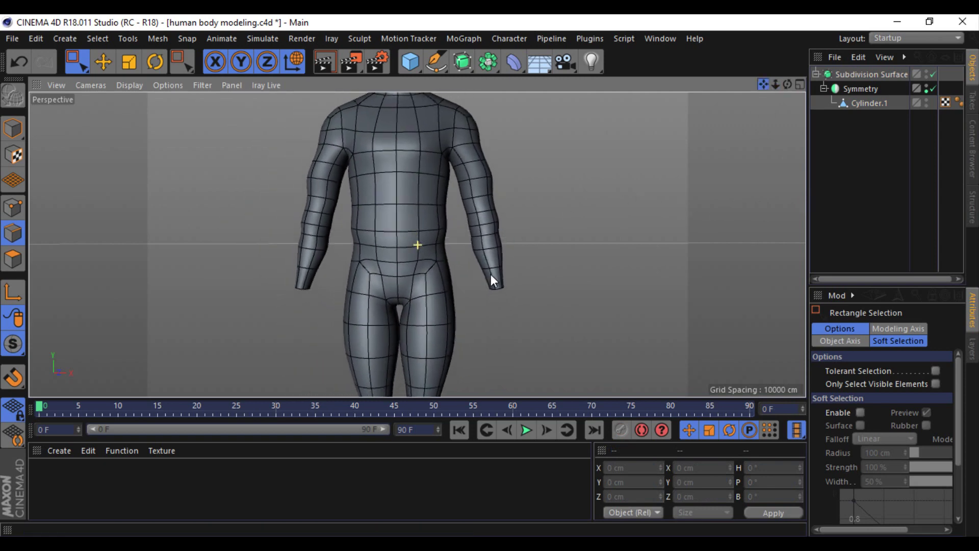
pyautogui.click(866, 103)
pyautogui.click(103, 62)
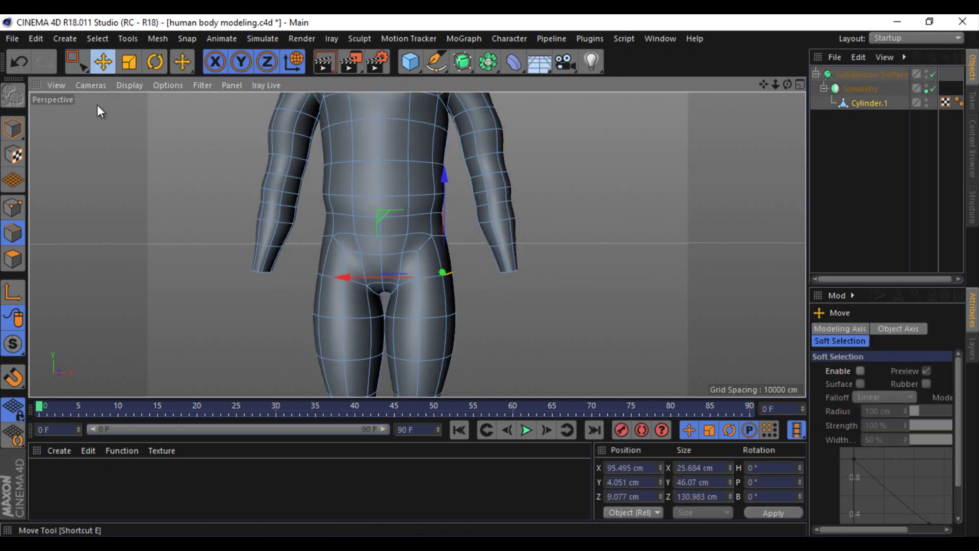
pyautogui.moveTo(787, 83); pyautogui.dragTo(491, 276)
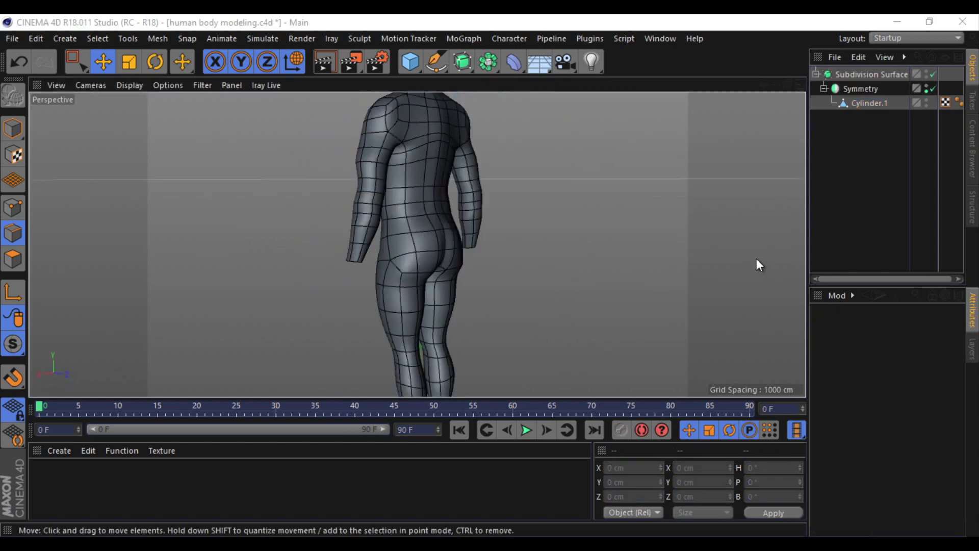
pyautogui.click(437, 210)
pyautogui.scroll(3, 654, 122)
pyautogui.moveTo(654, 123)
pyautogui.keyDown('alt'); pyautogui.mouseDown()
pyautogui.moveTo(489, 277)
pyautogui.moveTo(406, 216)
pyautogui.mouseUp(); pyautogui.keyUp('alt')
pyautogui.click(405, 216)
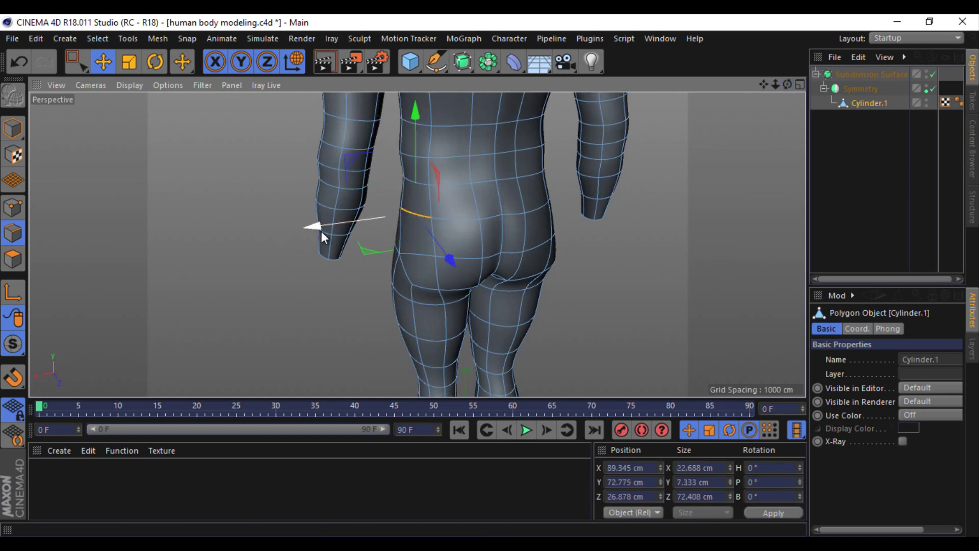
pyautogui.click(404, 180)
pyautogui.moveTo(791, 85); pyautogui.dragTo(776, 96)
pyautogui.click(378, 178)
pyautogui.moveTo(378, 178); pyautogui.dragTo(347, 194)
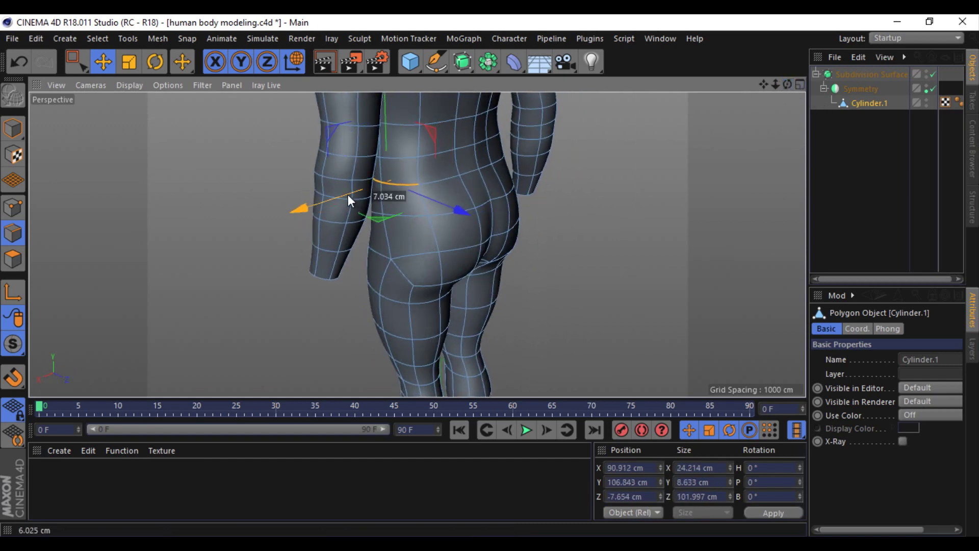
pyautogui.moveTo(782, 82)
pyautogui.mouseDown()
pyautogui.moveTo(490, 274)
pyautogui.moveTo(516, 280)
pyautogui.mouseUp()
pyautogui.scroll(-5, 461, 283)
pyautogui.click(112, 169)
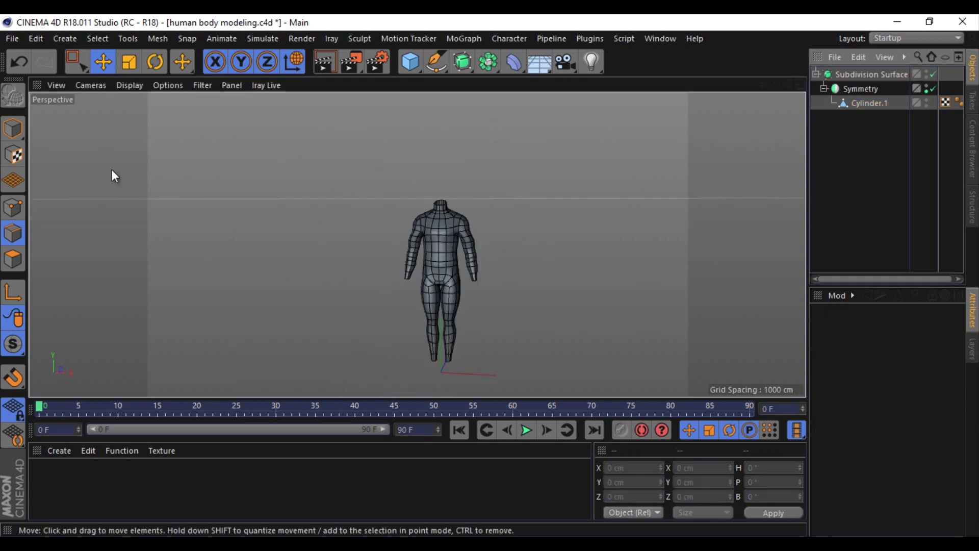
pyautogui.scroll(4, 510, 275)
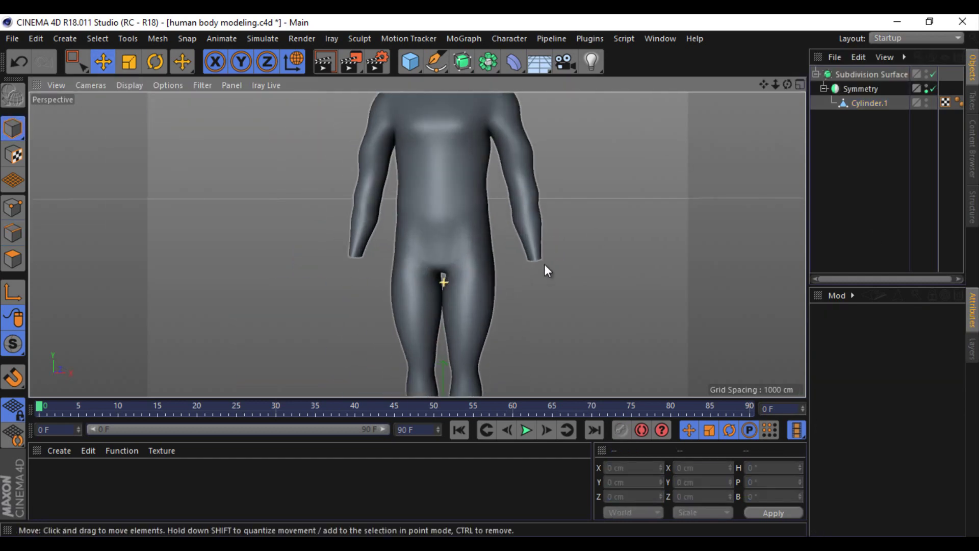
pyautogui.click(867, 102)
pyautogui.keyDown('alt'); pyautogui.moveTo(490, 276); pyautogui.dragTo(491, 276); pyautogui.keyUp('alt')
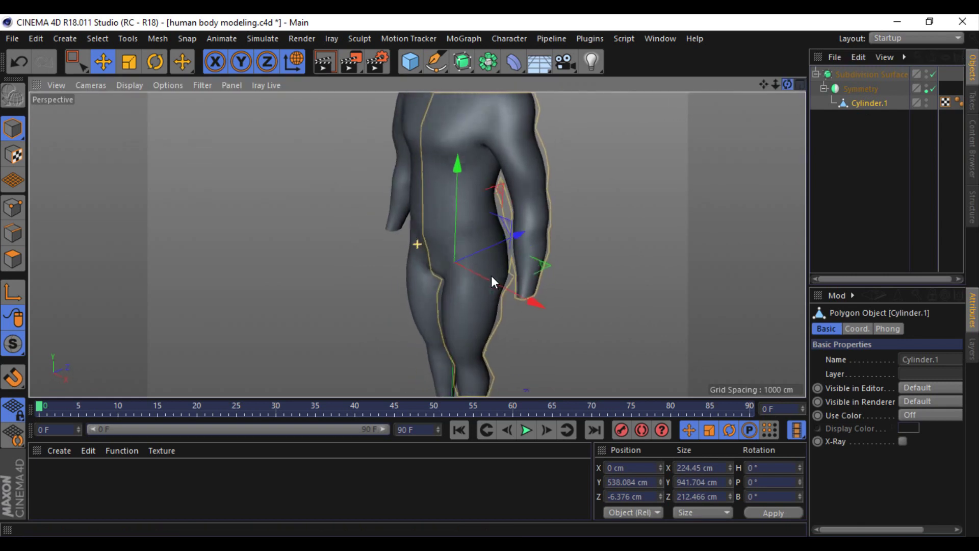
pyautogui.moveTo(780, 85); pyautogui.dragTo(856, 157)
pyautogui.click(855, 157)
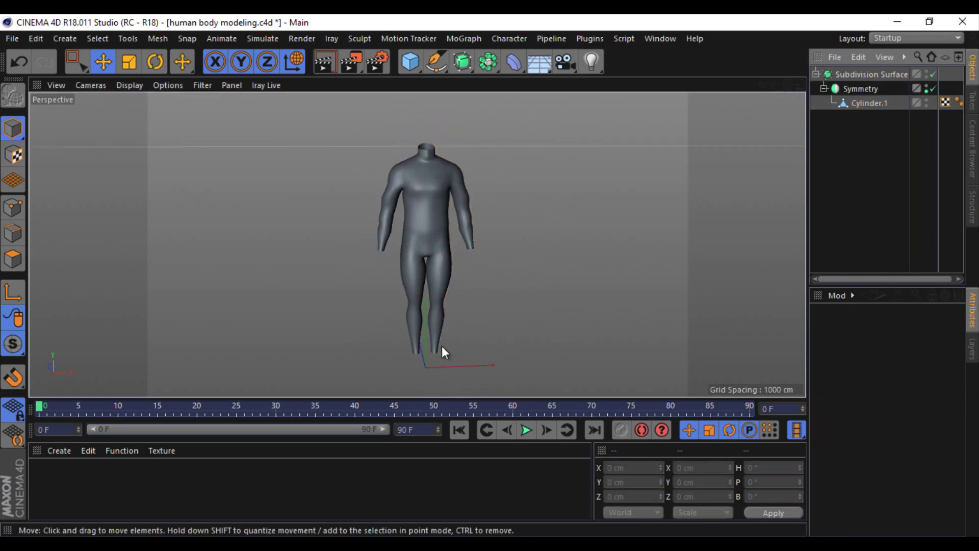
pyautogui.scroll(3, 441, 346)
pyautogui.scroll(-1, 491, 278)
pyautogui.click(800, 85)
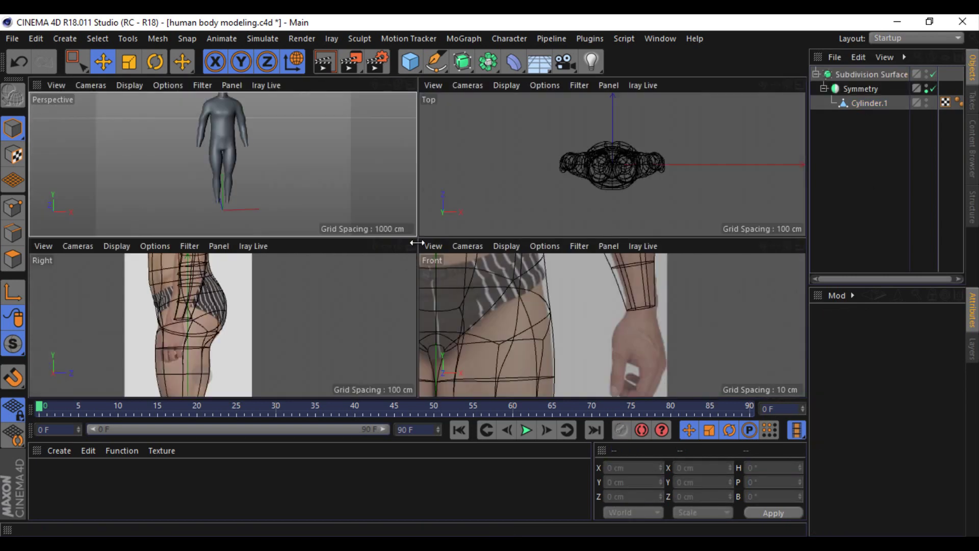
pyautogui.click(411, 247)
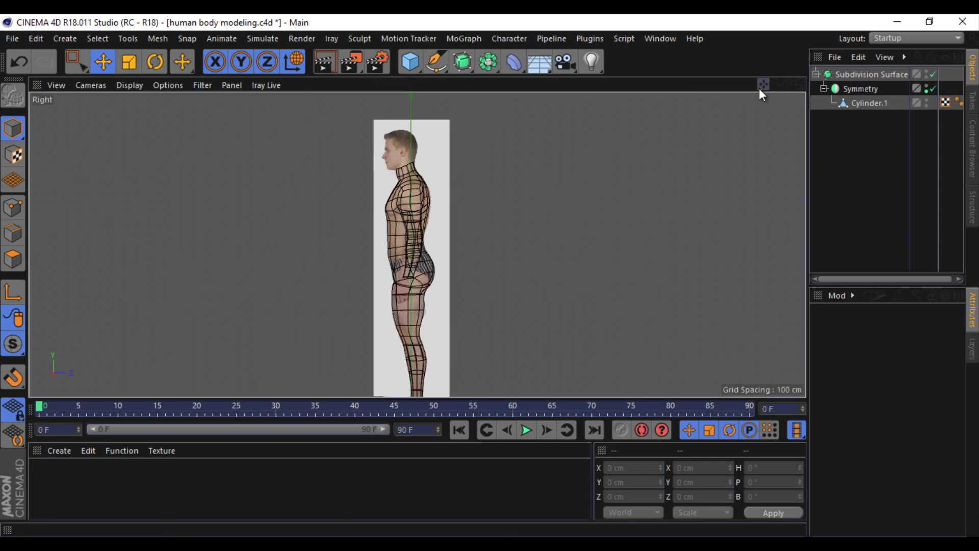
pyautogui.moveTo(758, 88)
pyautogui.mouseDown()
pyautogui.moveTo(586, 181)
pyautogui.moveTo(561, 154)
pyautogui.mouseUp()
pyautogui.scroll(3, 561, 154)
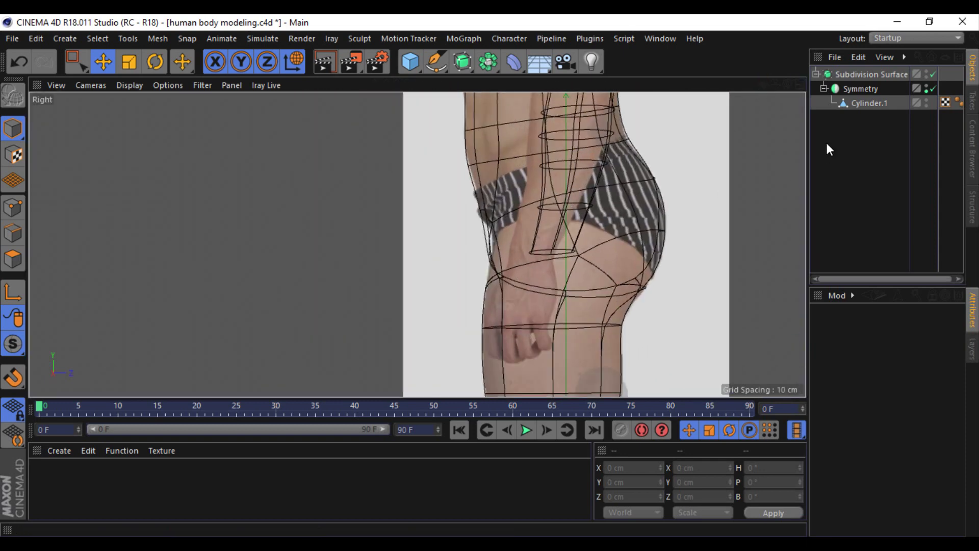
pyautogui.moveTo(775, 85); pyautogui.dragTo(490, 277)
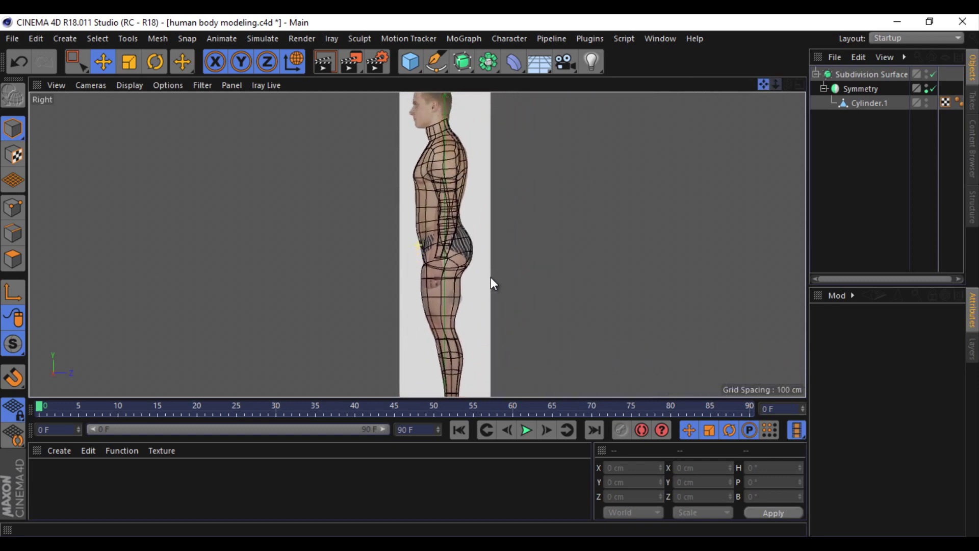
pyautogui.click(798, 85)
pyautogui.click(408, 85)
# Step: Select the Cylinder.1 body mesh and nudge the selected part's height and depth
pyautogui.scroll(3, 528, 199)
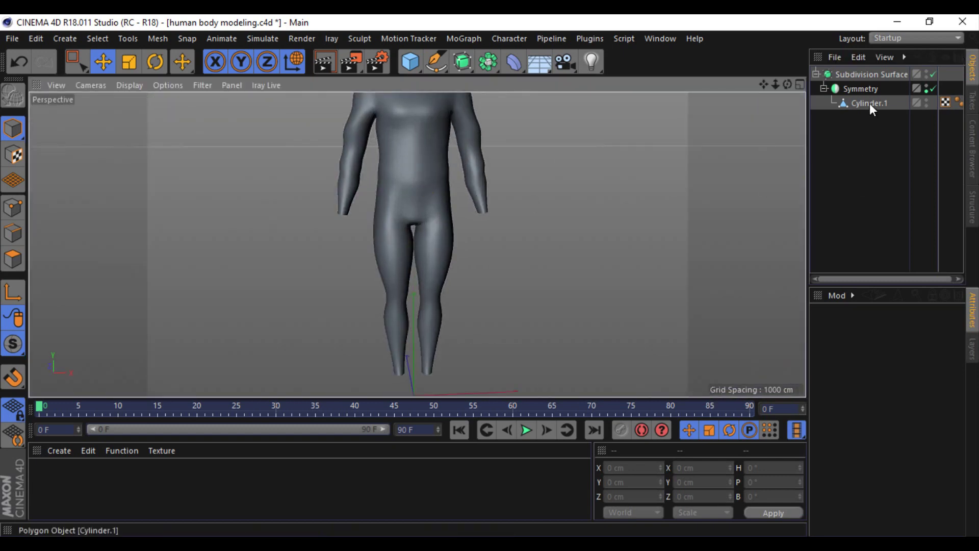
pyautogui.click(870, 103)
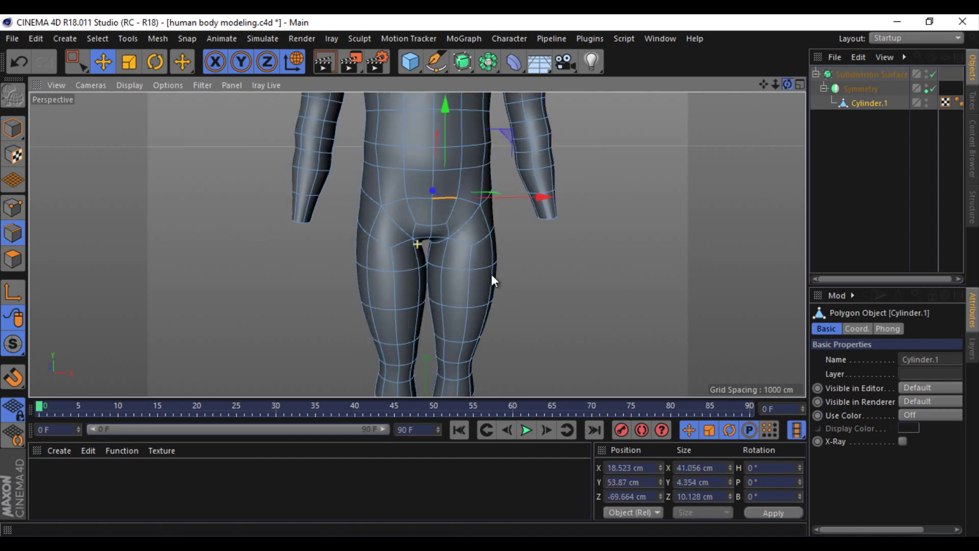
pyautogui.keyDown('alt'); pyautogui.moveTo(491, 274); pyautogui.dragTo(367, 274); pyautogui.keyUp('alt')
pyautogui.middleClick(367, 274)
pyautogui.scroll(3, 406, 254)
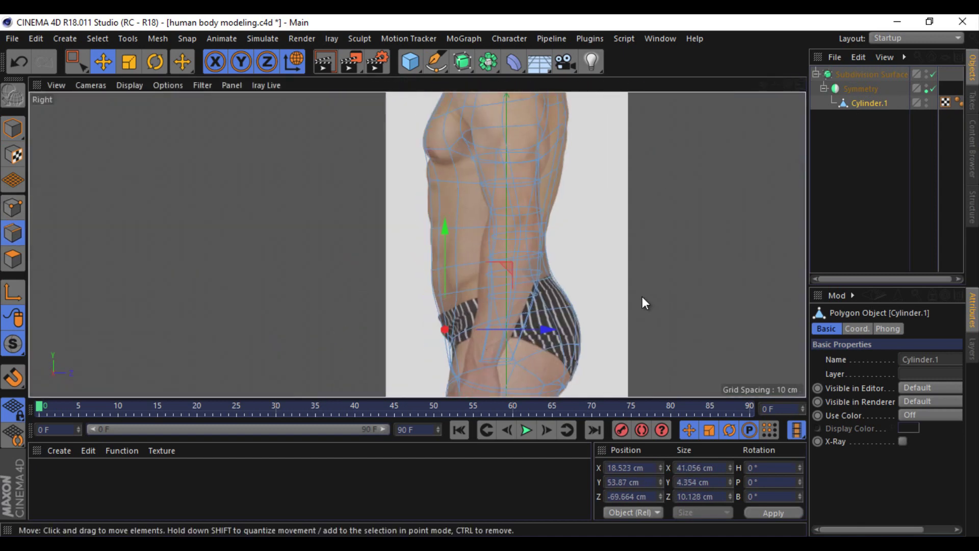
pyautogui.moveTo(644, 305); pyautogui.dragTo(665, 297)
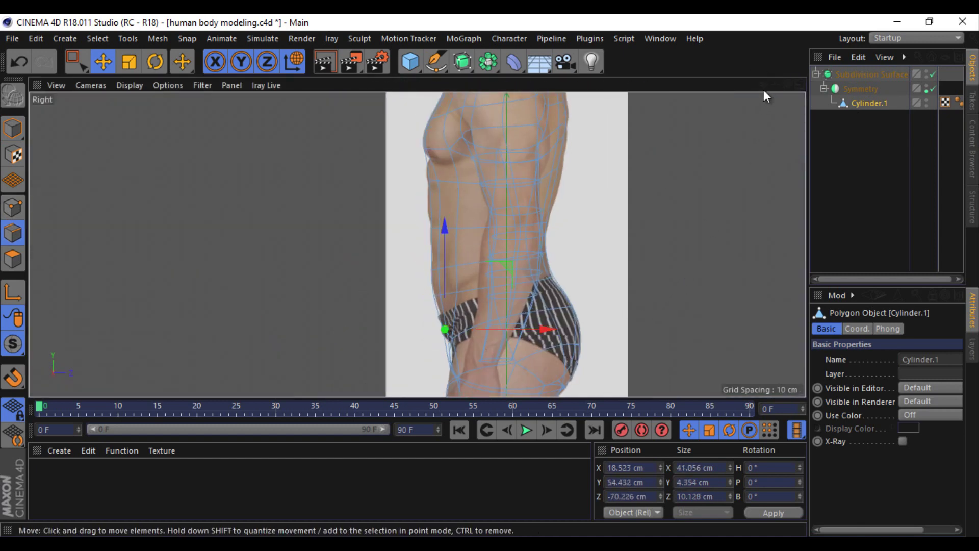
pyautogui.moveTo(764, 90); pyautogui.dragTo(480, 287)
pyautogui.scroll(3, 417, 206)
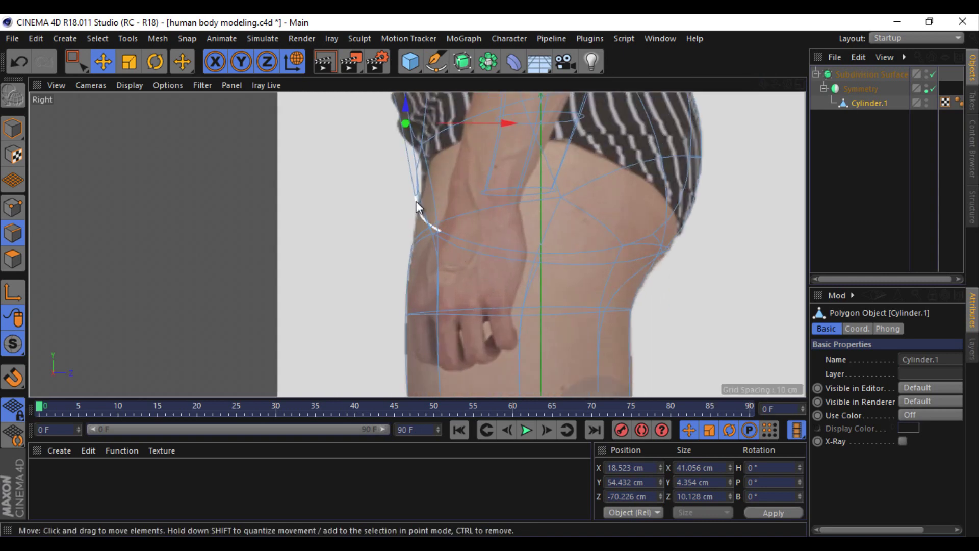
# Step: Box-select hip points and move them onto the reference photo outline
pyautogui.click(75, 60)
pyautogui.moveTo(390, 179); pyautogui.dragTo(431, 204)
pyautogui.press('e')
pyautogui.moveTo(152, 164); pyautogui.dragTo(185, 187)
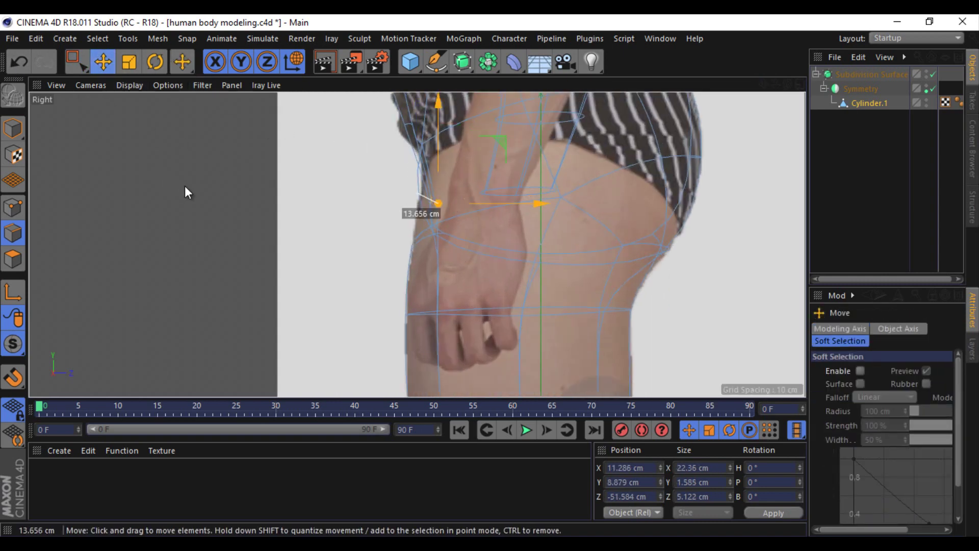
pyautogui.middleClick(516, 127)
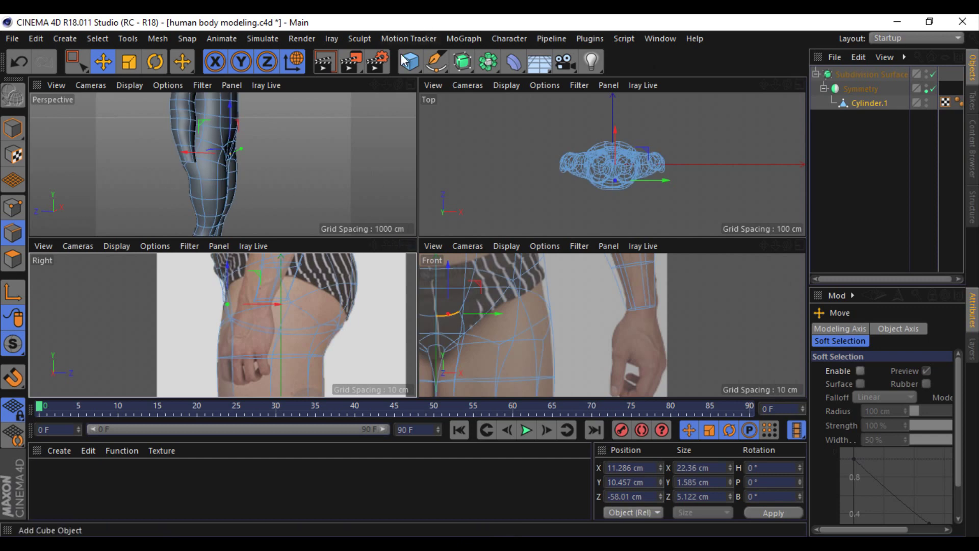
pyautogui.moveTo(329, 109)
pyautogui.keyDown('alt'); pyautogui.mouseDown()
pyautogui.moveTo(415, 237)
pyautogui.moveTo(303, 132)
pyautogui.mouseUp(); pyautogui.keyUp('alt')
pyautogui.click(306, 135)
pyautogui.moveTo(145, 325); pyautogui.dragTo(155, 326)
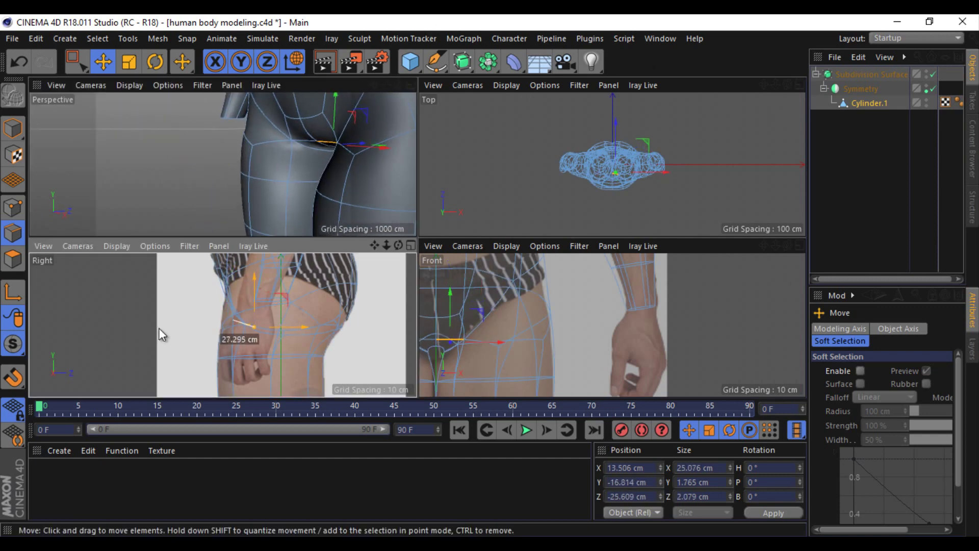
pyautogui.moveTo(320, 136)
pyautogui.keyDown('alt'); pyautogui.mouseDown()
pyautogui.moveTo(417, 237)
pyautogui.moveTo(385, 87)
pyautogui.mouseUp(); pyautogui.keyUp('alt')
pyautogui.click(246, 121)
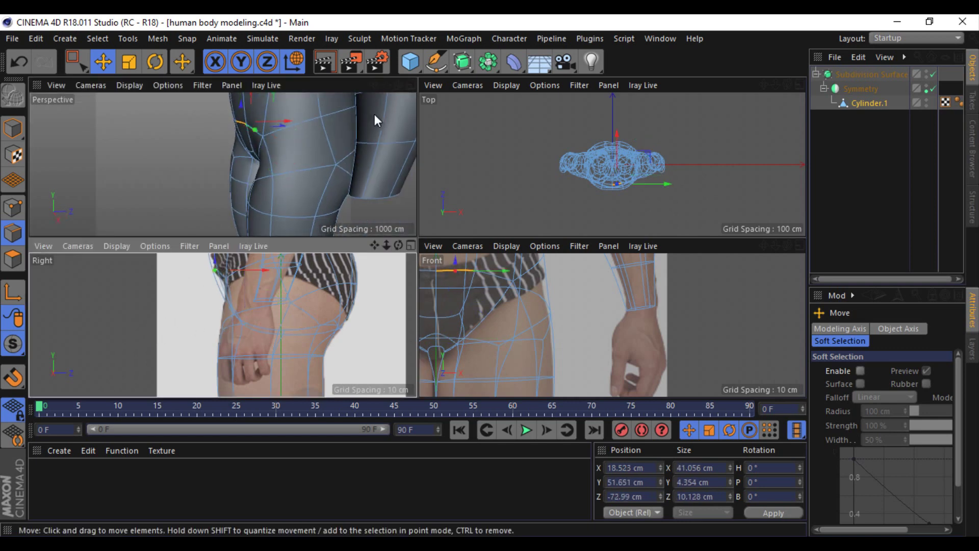
# Step: Deselect the mesh and preview the smoothed body from the front
pyautogui.keyDown('alt'); pyautogui.moveTo(400, 87); pyautogui.dragTo(415, 237, button='right'); pyautogui.keyUp('alt')
pyautogui.middleClick(415, 234)
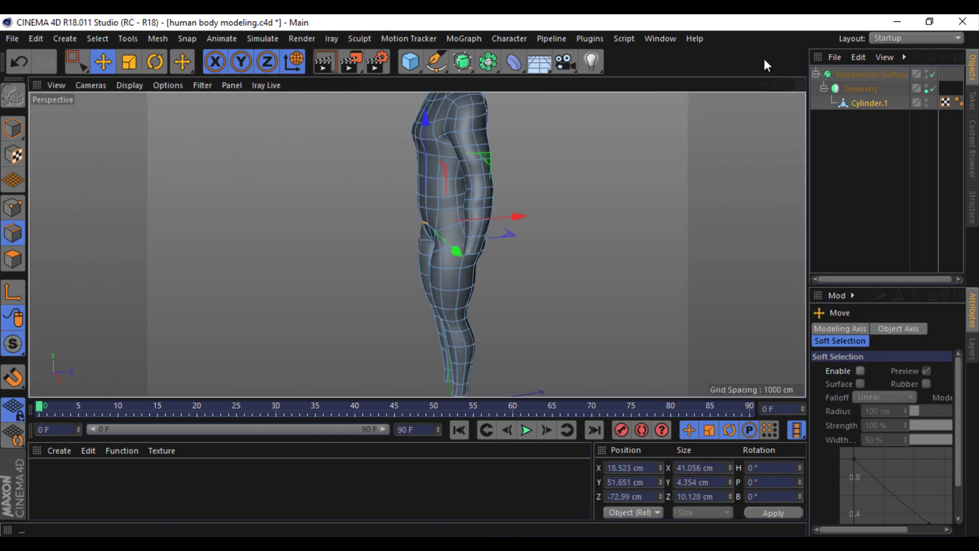
pyautogui.moveTo(764, 59)
pyautogui.keyDown('alt'); pyautogui.mouseDown()
pyautogui.moveTo(492, 275)
pyautogui.moveTo(861, 163)
pyautogui.mouseUp(); pyautogui.keyUp('alt')
pyautogui.click(860, 163)
pyautogui.moveTo(636, 195)
pyautogui.keyDown('alt'); pyautogui.mouseDown()
pyautogui.moveTo(491, 275)
pyautogui.moveTo(430, 189)
pyautogui.mouseUp(); pyautogui.keyUp('alt')
pyautogui.scroll(3, 431, 189)
pyautogui.press('F5')
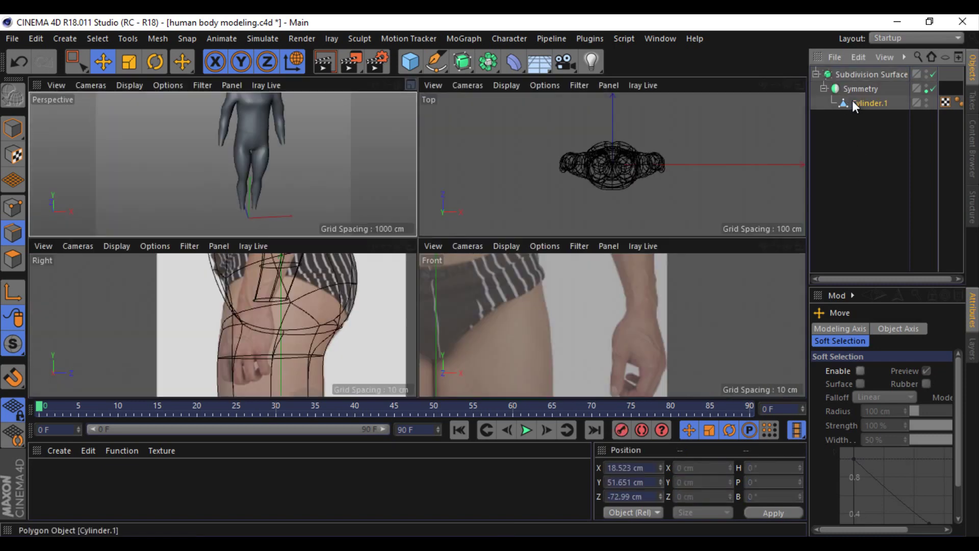
# Step: Slide the groin edge points inward to match the photo and check the smoothed result
pyautogui.click(852, 100)
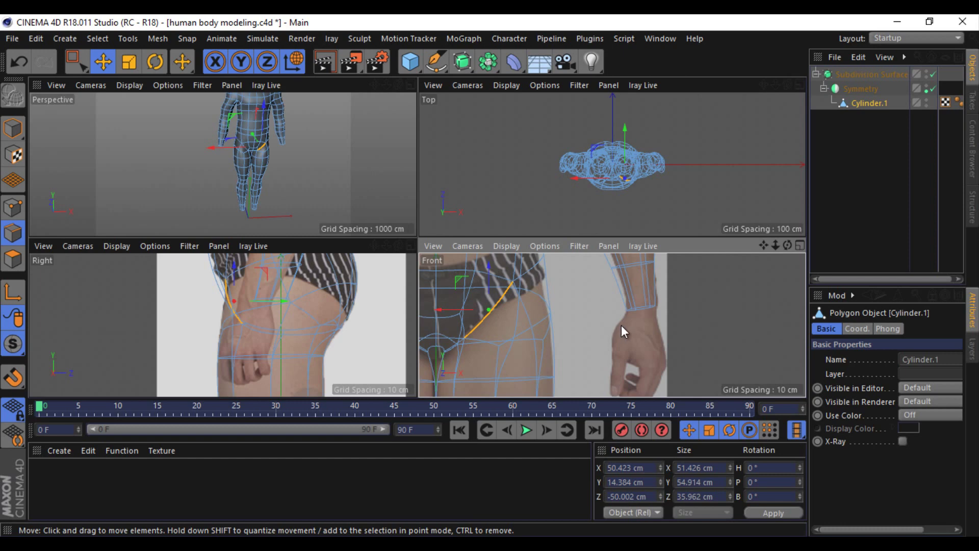
pyautogui.moveTo(621, 325); pyautogui.dragTo(609, 327)
pyautogui.middleClick(397, 115)
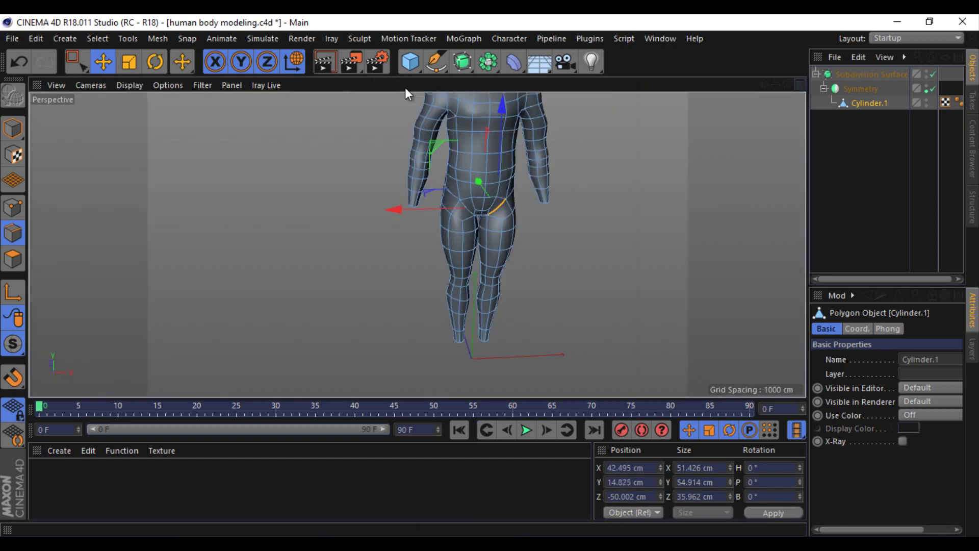
pyautogui.click(795, 133)
pyautogui.keyDown('alt'); pyautogui.moveTo(487, 276); pyautogui.dragTo(775, 87); pyautogui.keyUp('alt')
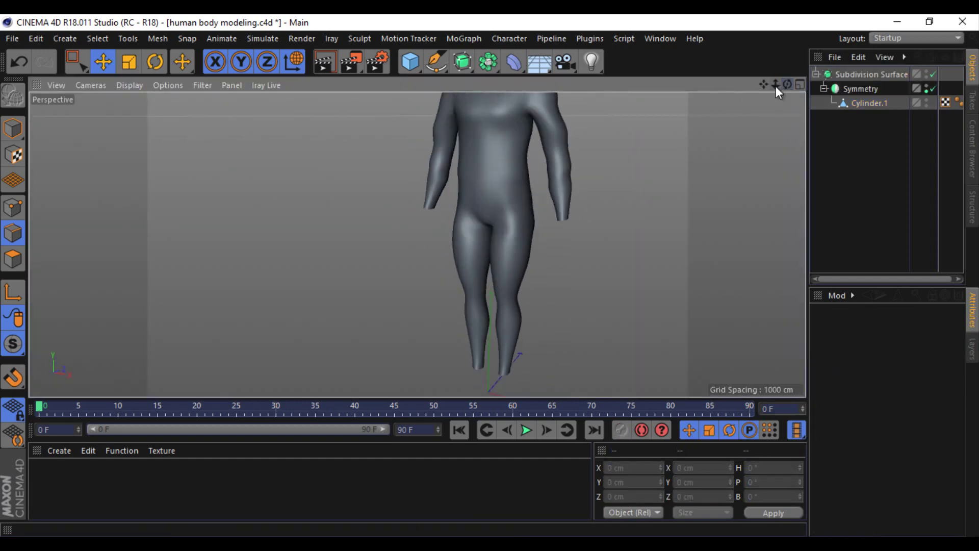
# Step: Set the display to Gouraud Shading (Lines) and reselect the body viewed from behind
pyautogui.click(129, 85)
pyautogui.click(153, 116)
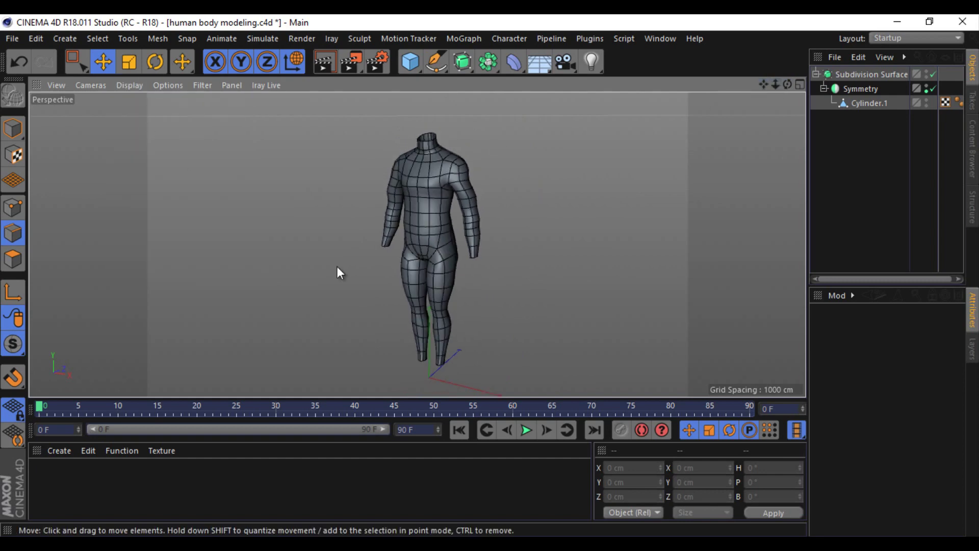
pyautogui.moveTo(787, 84); pyautogui.dragTo(493, 282)
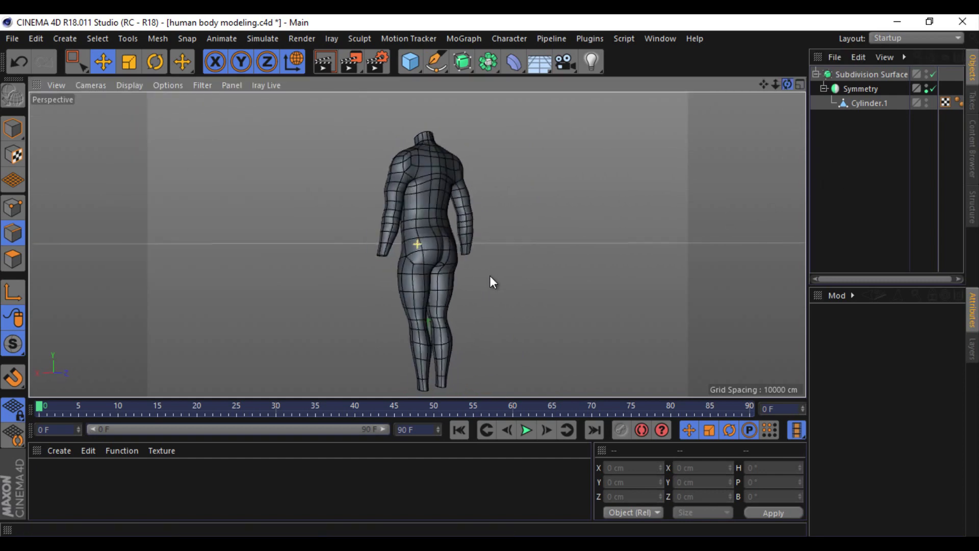
pyautogui.click(841, 104)
pyautogui.scroll(3, 403, 204)
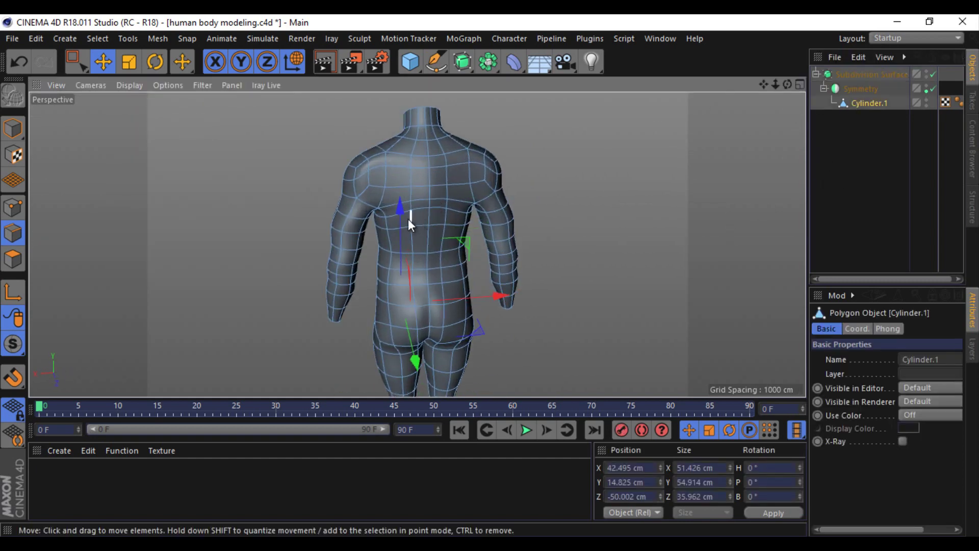
pyautogui.scroll(2, 423, 222)
# Step: Switch to the Brush tool in Smooth mode with a radius of about 50 cm
pyautogui.rightClick(612, 235)
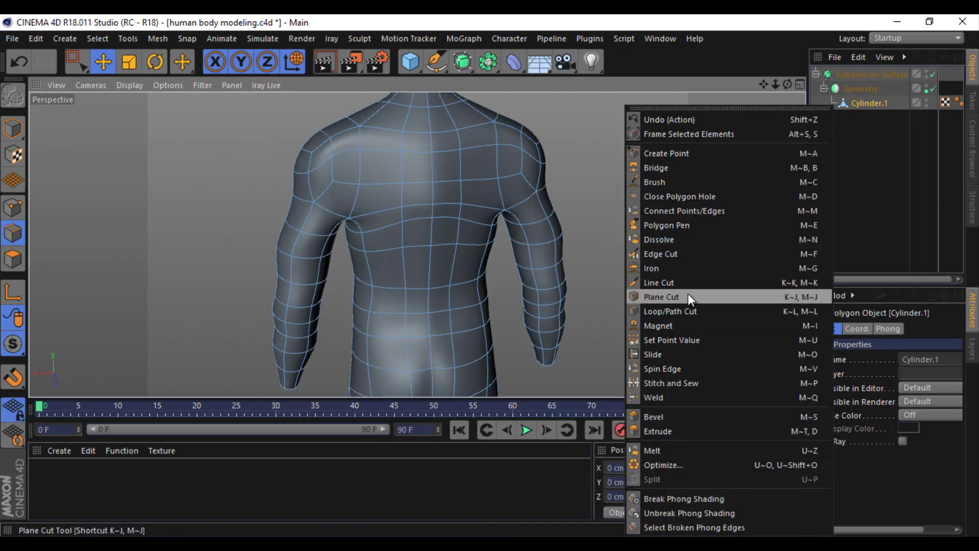
pyautogui.click(683, 182)
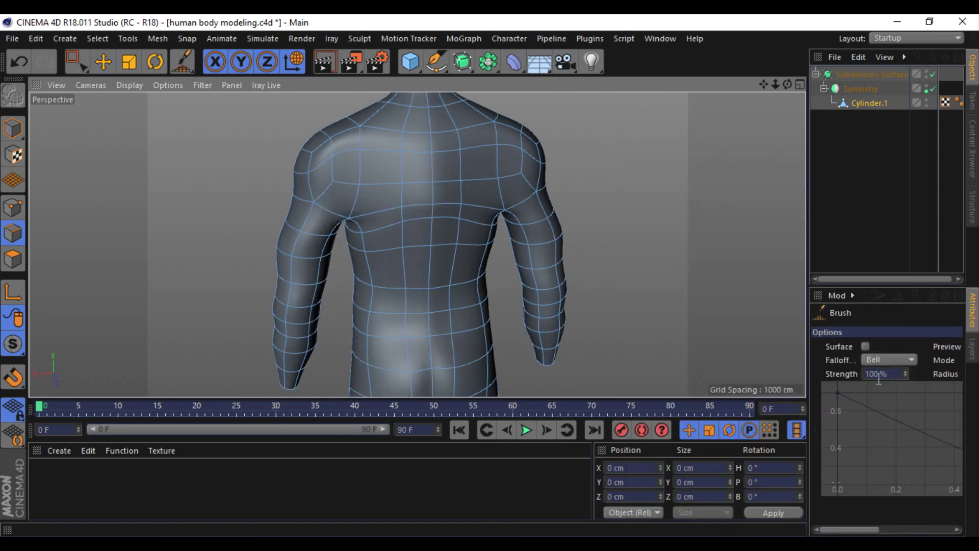
pyautogui.moveTo(777, 416); pyautogui.dragTo(712, 413)
pyautogui.click(890, 359)
pyautogui.click(871, 291)
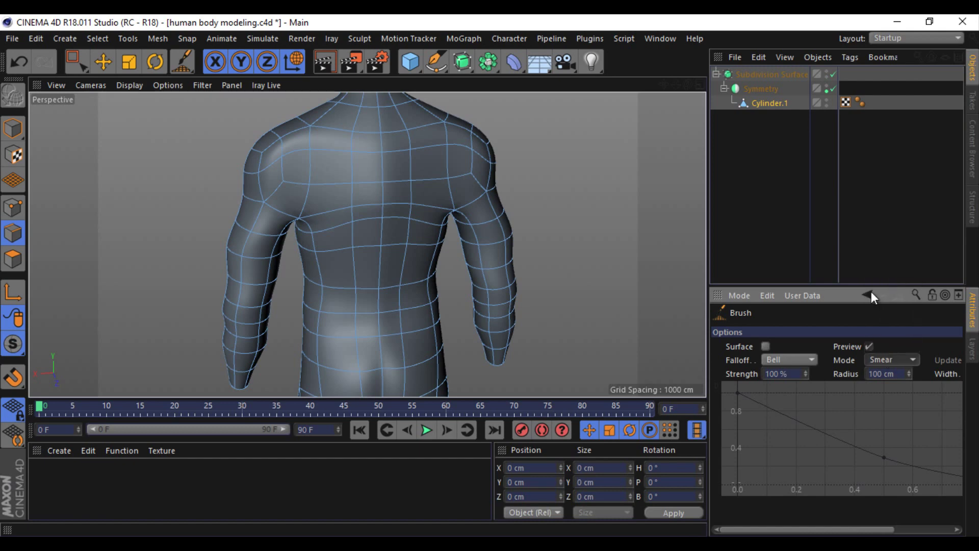
pyautogui.moveTo(364, 234); pyautogui.dragTo(320, 231, button='middle')
pyautogui.middleClick(320, 230)
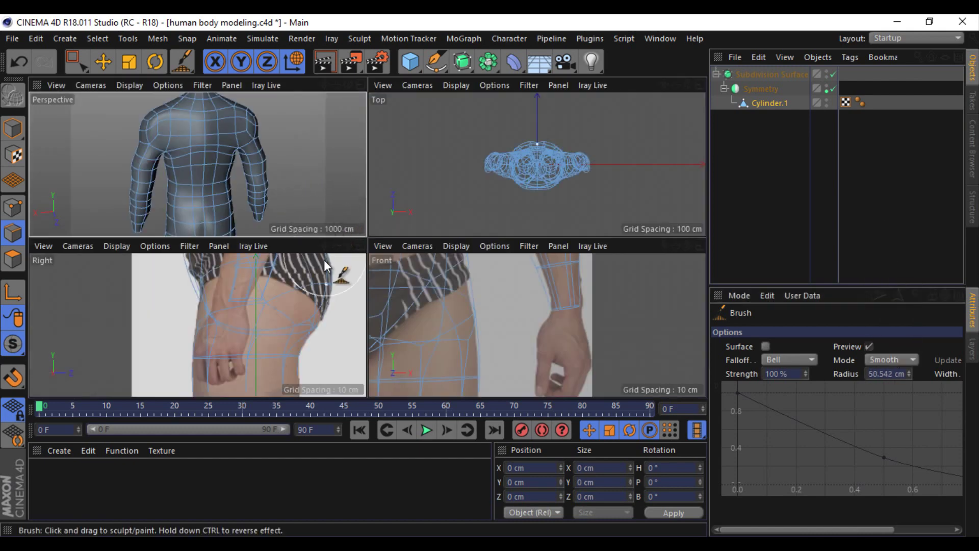
pyautogui.middleClick(308, 185)
# Step: Smooth the pinched chest crease and enlarge the brush radius to about 69 cm
pyautogui.press('e')
pyautogui.moveTo(182, 61); pyautogui.dragTo(210, 103)
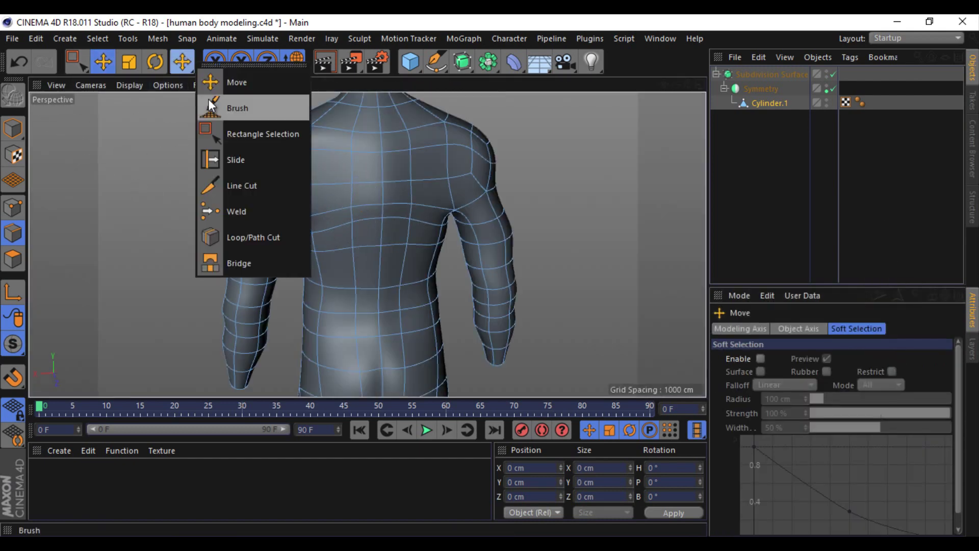
pyautogui.moveTo(325, 200)
pyautogui.mouseDown()
pyautogui.moveTo(350, 212)
pyautogui.moveTo(350, 270)
pyautogui.moveTo(348, 258)
pyautogui.mouseUp()
pyautogui.press('Return')
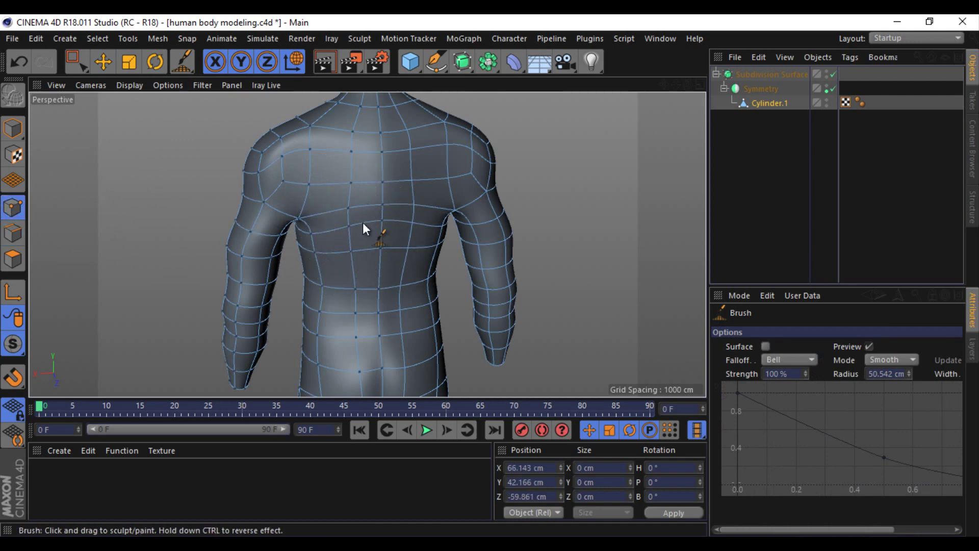
pyautogui.moveTo(360, 234); pyautogui.dragTo(372, 245, button='middle')
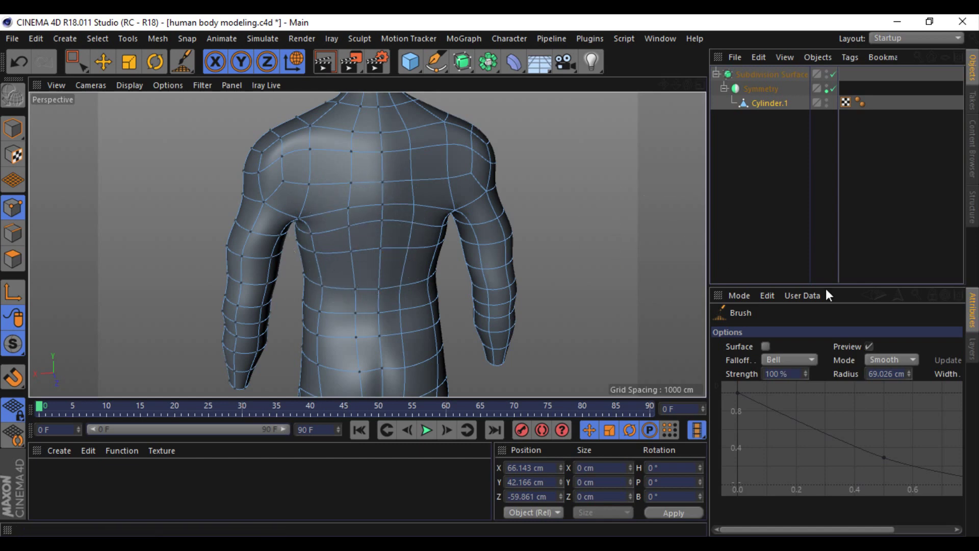
pyautogui.moveTo(678, 84); pyautogui.dragTo(491, 275)
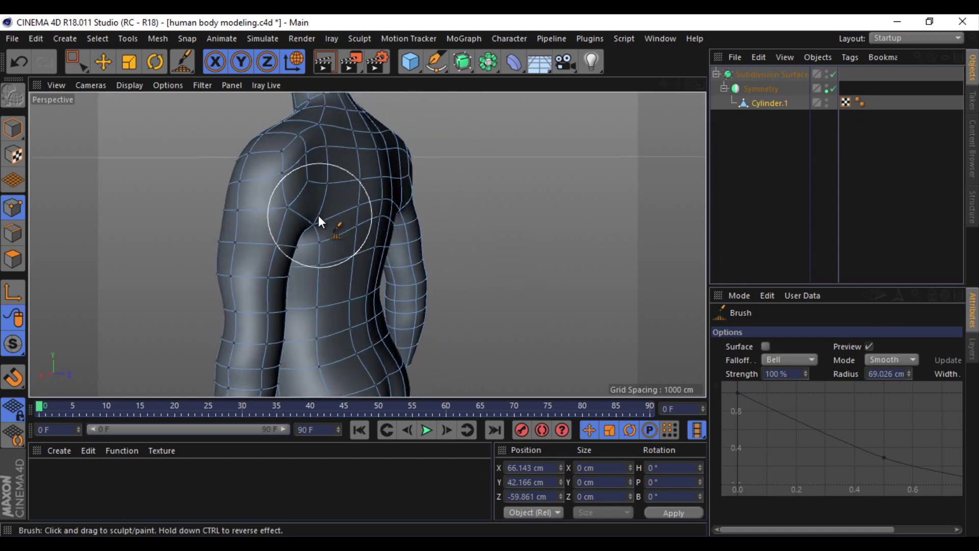
pyautogui.click(103, 62)
pyautogui.press('space')
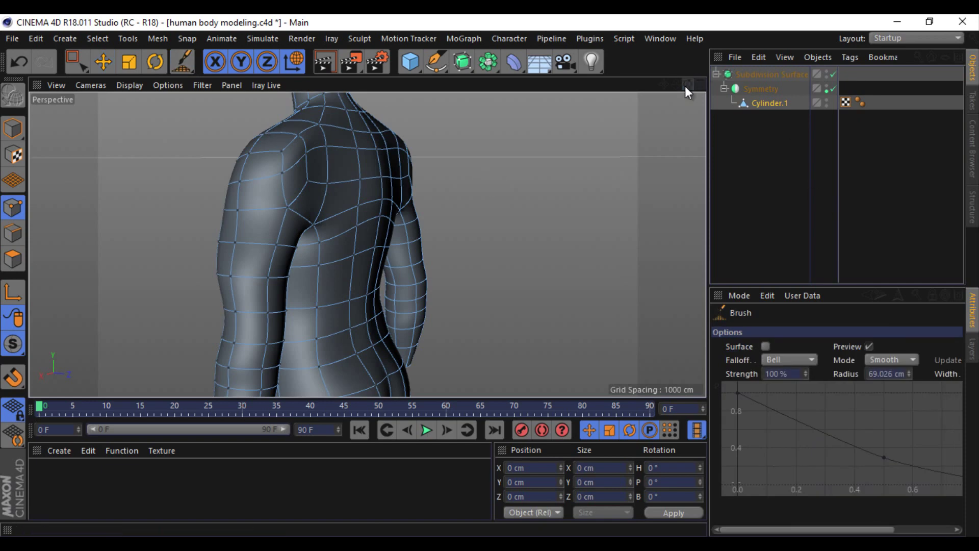
pyautogui.moveTo(684, 85)
pyautogui.mouseDown()
pyautogui.moveTo(357, 224)
pyautogui.moveTo(368, 250)
pyautogui.mouseUp()
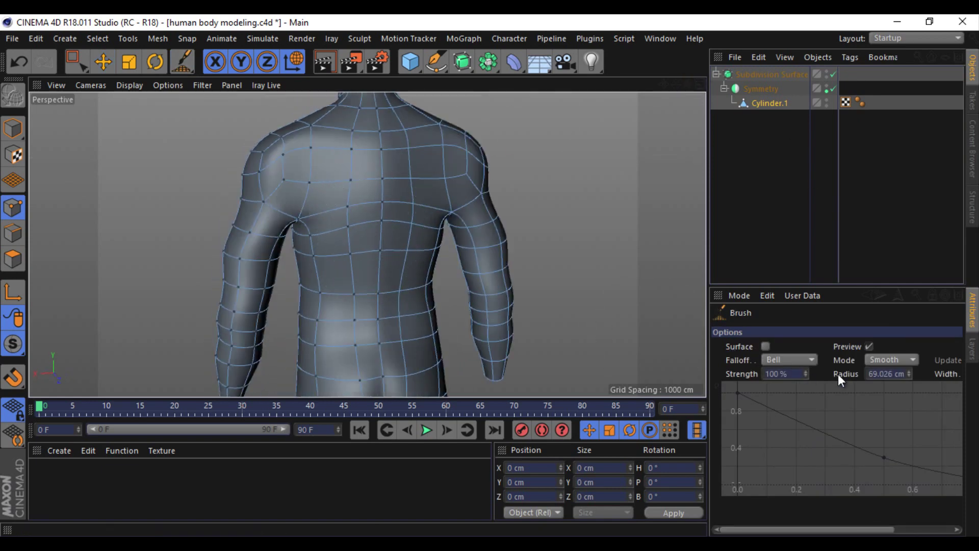
# Step: Raise the smooth brush strength to 233% and stroke over the chest
pyautogui.click(805, 371)
pyautogui.moveTo(805, 372); pyautogui.dragTo(816, 352)
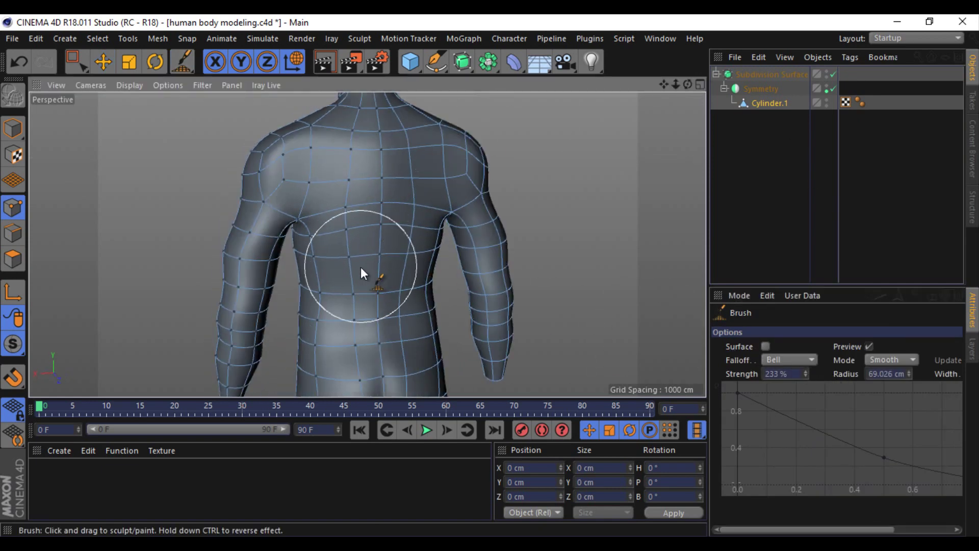
pyautogui.moveTo(357, 198)
pyautogui.mouseDown()
pyautogui.moveTo(366, 264)
pyautogui.moveTo(374, 228)
pyautogui.moveTo(375, 241)
pyautogui.mouseUp()
pyautogui.keyDown('alt'); pyautogui.moveTo(660, 96); pyautogui.dragTo(491, 277); pyautogui.keyUp('alt')
pyautogui.scroll(-3, 490, 275)
pyautogui.scroll(5, 372, 347)
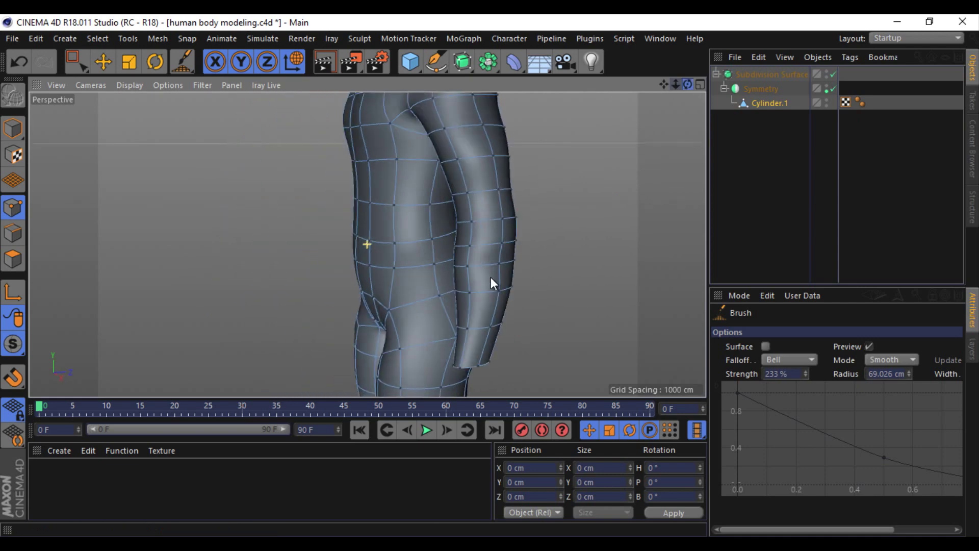
# Step: Undo the last smoothing stroke and review the whole body in three-quarter view
pyautogui.click(19, 61)
pyautogui.moveTo(687, 87); pyautogui.dragTo(497, 275)
pyautogui.scroll(-3, 497, 275)
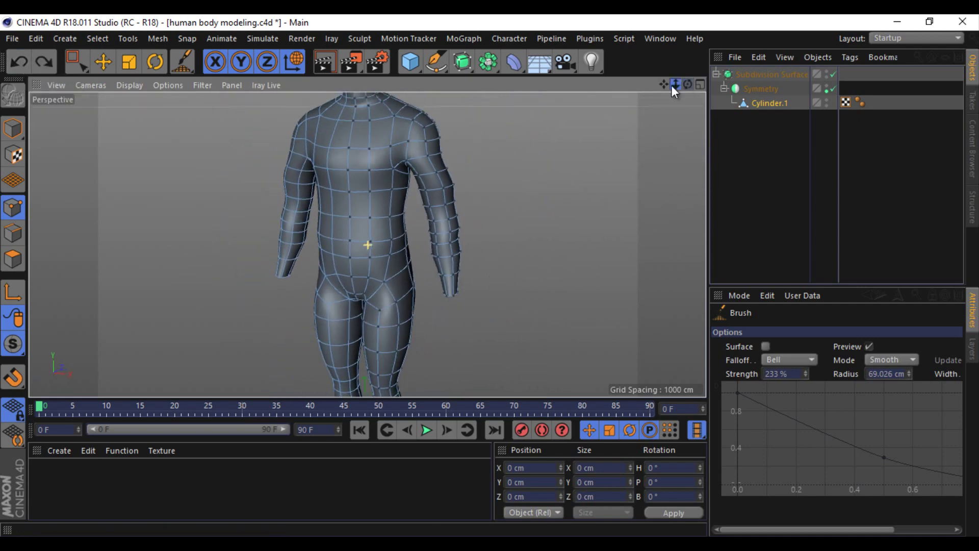
pyautogui.moveTo(687, 85); pyautogui.dragTo(488, 275)
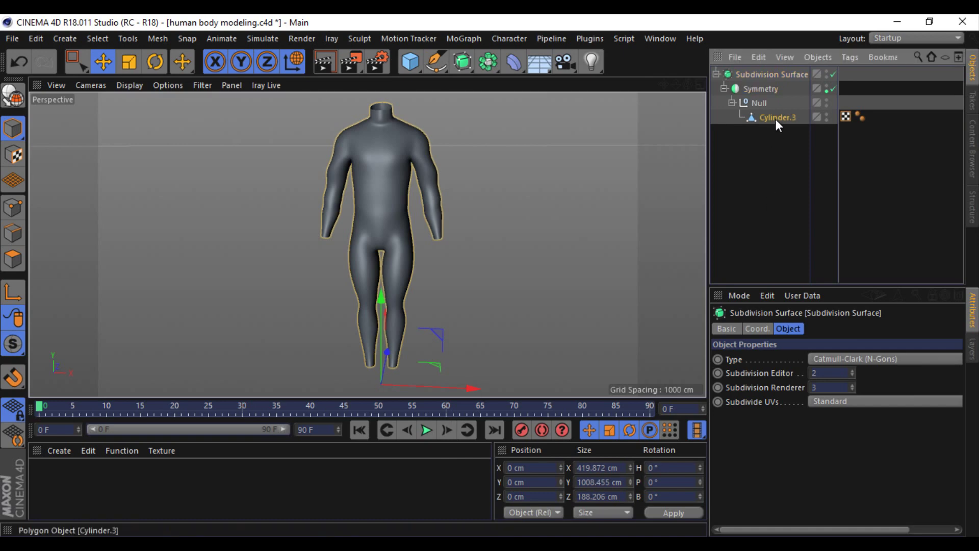
# Step: Hide the subdivision preview and add a new cube near the hand in the Right view
pyautogui.press('F3')
pyautogui.click(826, 72)
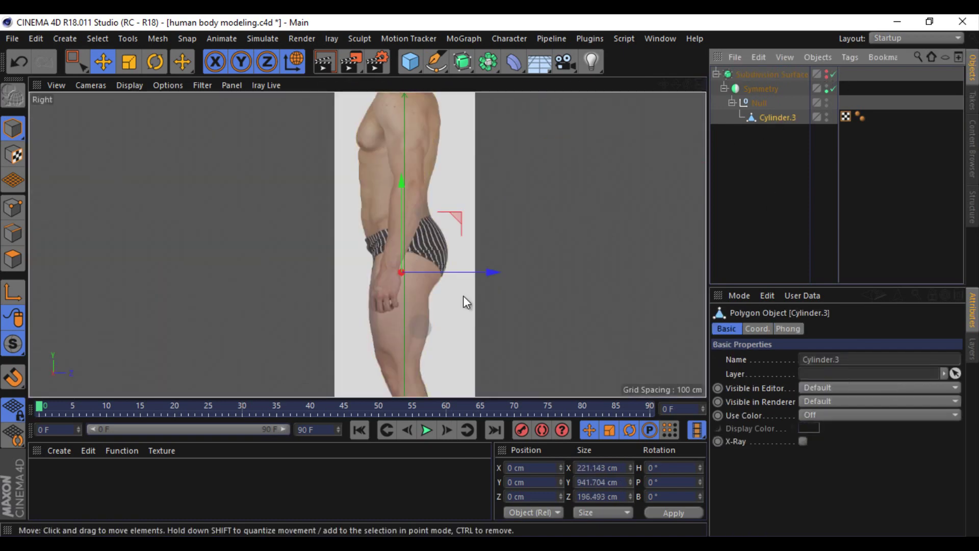
pyautogui.click(158, 192)
pyautogui.moveTo(410, 62); pyautogui.dragTo(516, 81)
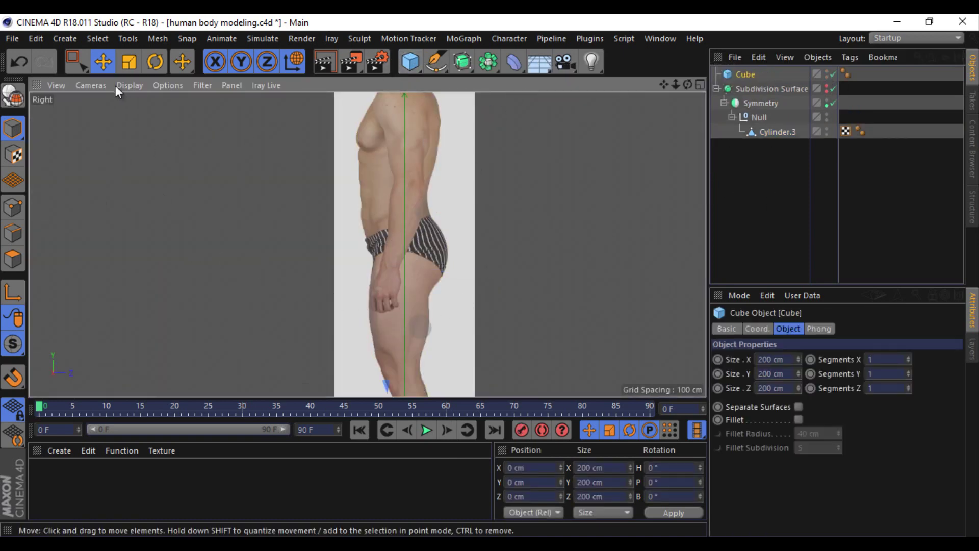
pyautogui.moveTo(492, 275); pyautogui.dragTo(479, 189)
pyautogui.scroll(5, 404, 298)
# Step: Scale the cube to 43 cm, move it onto the wrist and tilt it along the forearm
pyautogui.press('t')
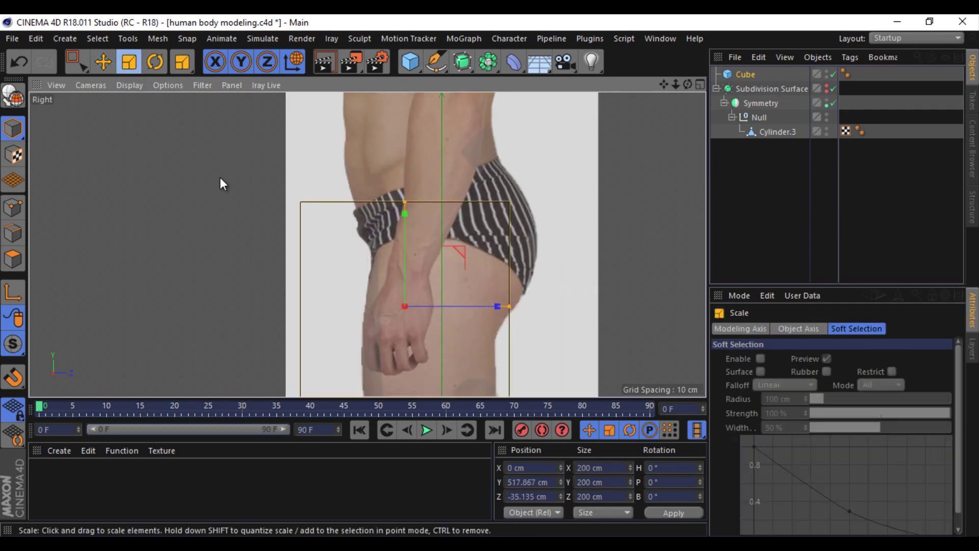
pyautogui.moveTo(560, 290)
pyautogui.mouseDown()
pyautogui.moveTo(485, 290)
pyautogui.moveTo(491, 276)
pyautogui.mouseUp()
pyautogui.scroll(3, 541, 235)
pyautogui.scroll(-1, 494, 271)
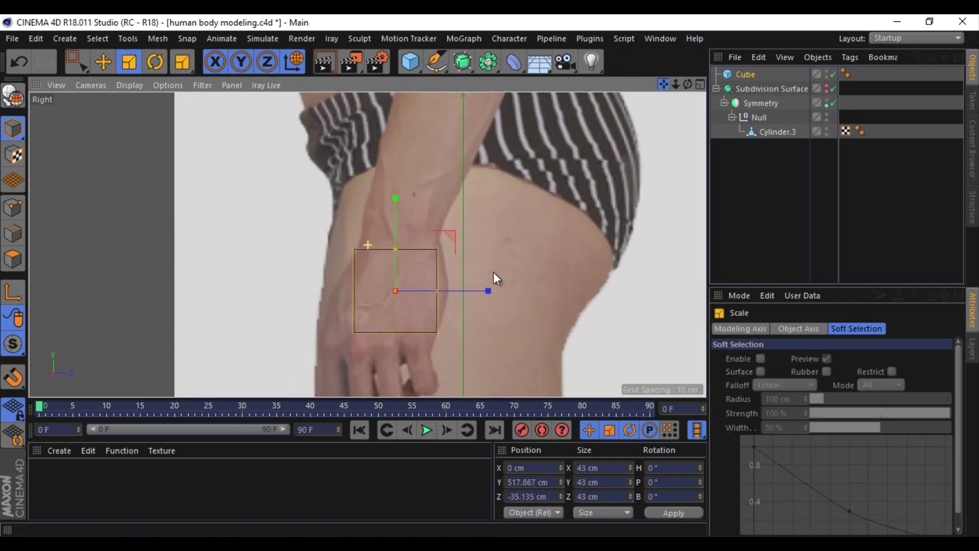
pyautogui.scroll(-1, 493, 271)
pyautogui.click(104, 59)
pyautogui.moveTo(338, 197); pyautogui.dragTo(342, 179)
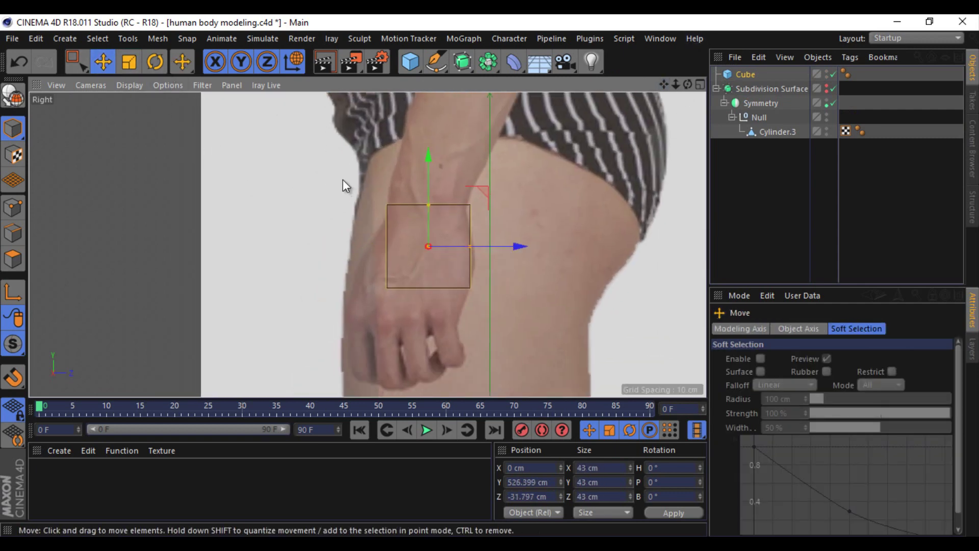
pyautogui.click(158, 63)
pyautogui.moveTo(176, 145); pyautogui.dragTo(168, 183)
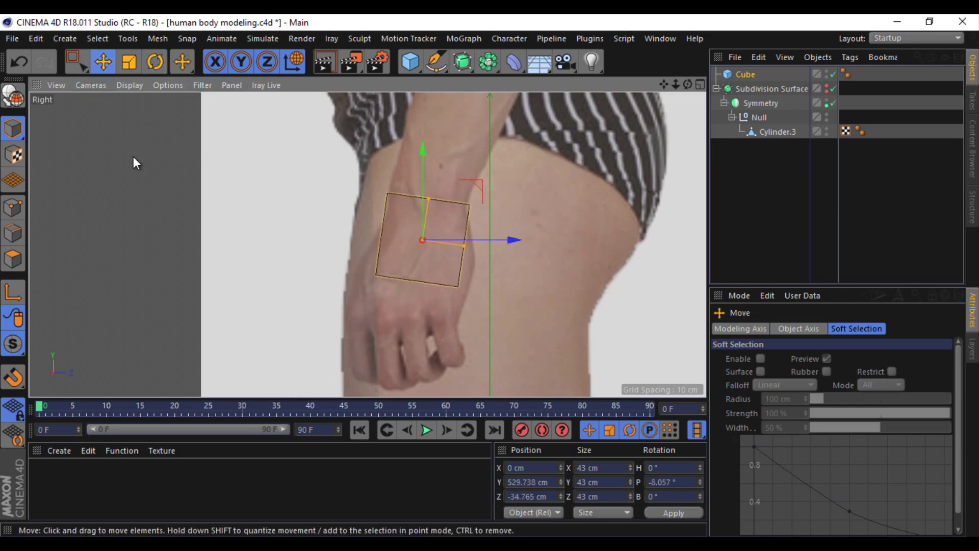
# Step: Reduce the cube's tilt slightly and shift it sideways onto the wrist in the Front view
pyautogui.click(700, 84)
pyautogui.click(372, 83)
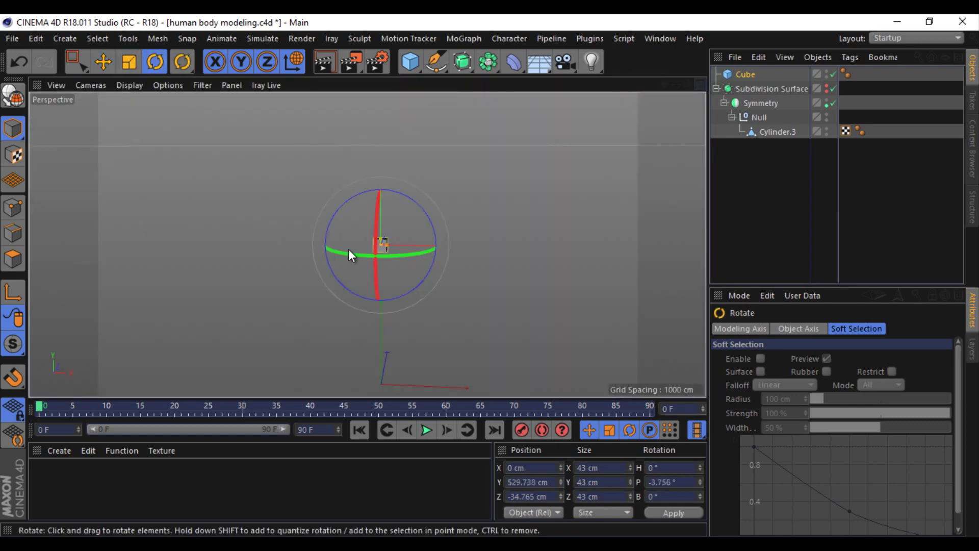
pyautogui.moveTo(348, 249); pyautogui.dragTo(426, 282)
pyautogui.click(700, 85)
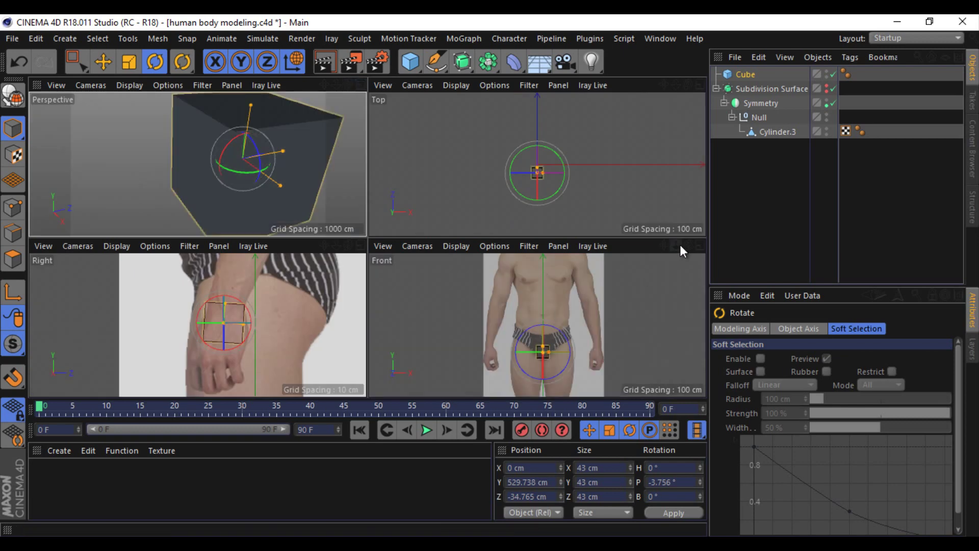
pyautogui.click(700, 244)
pyautogui.press('e')
pyautogui.moveTo(433, 295); pyautogui.dragTo(551, 300)
pyautogui.scroll(3, 535, 298)
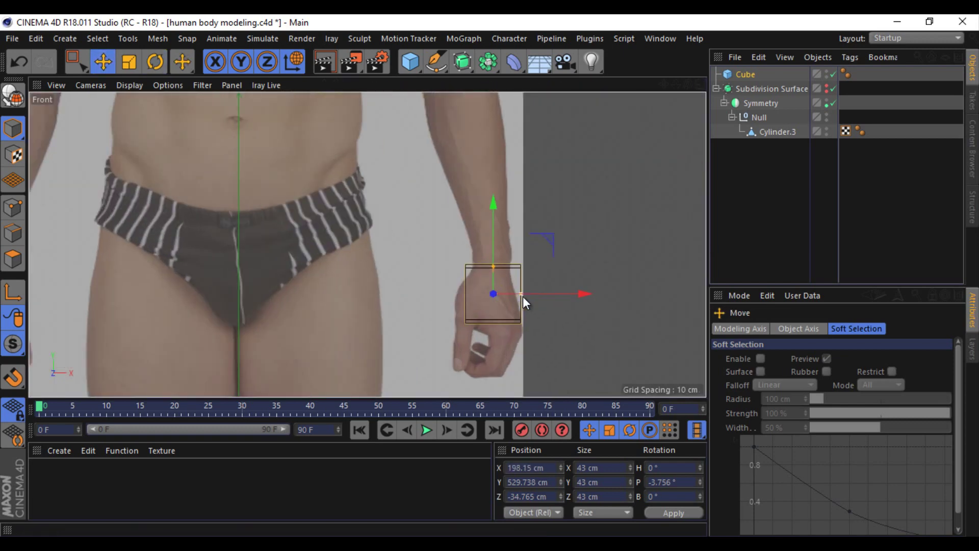
# Step: Frame the cube in the maximized Perspective view
pyautogui.click(700, 84)
pyautogui.click(363, 83)
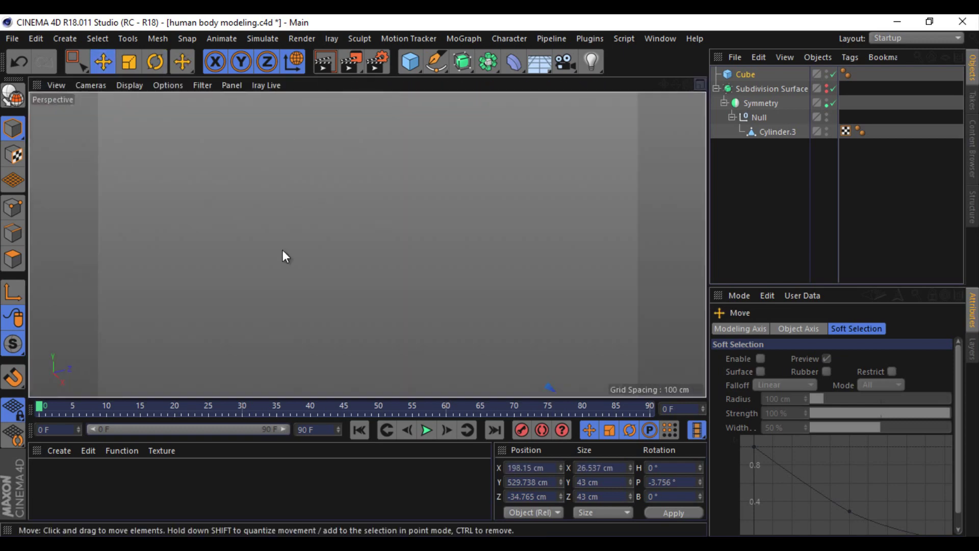
pyautogui.click(129, 84)
pyautogui.click(142, 119)
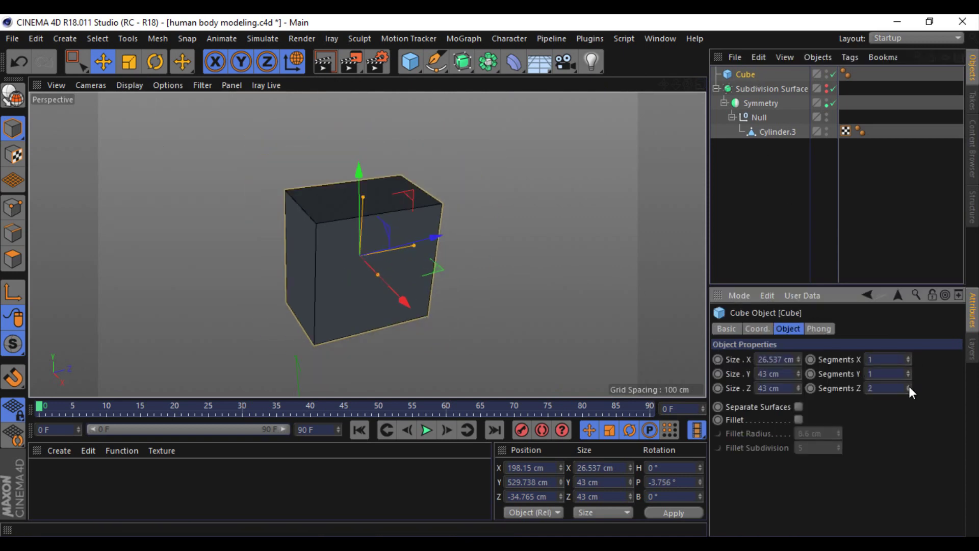
# Step: Make the cube editable and add an Edge Cut with Subdivision 3 across a ring of edges
pyautogui.click(13, 96)
pyautogui.click(74, 59)
pyautogui.click(15, 261)
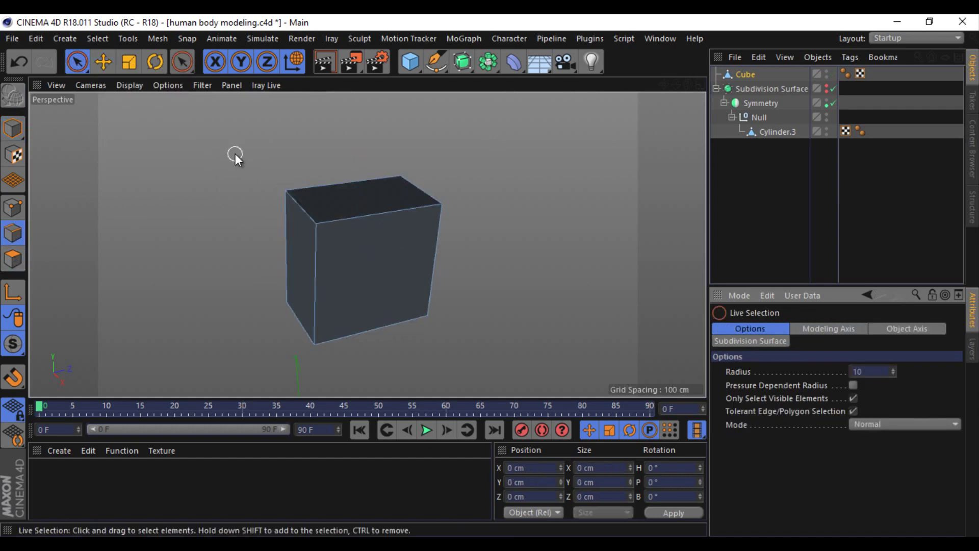
pyautogui.click(97, 39)
pyautogui.click(131, 151)
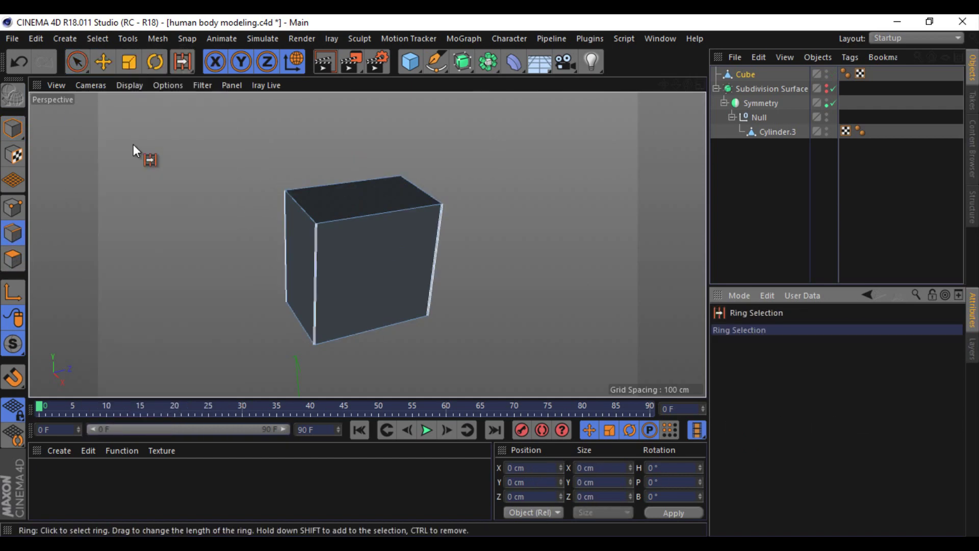
pyautogui.click(426, 215)
pyautogui.rightClick(478, 305)
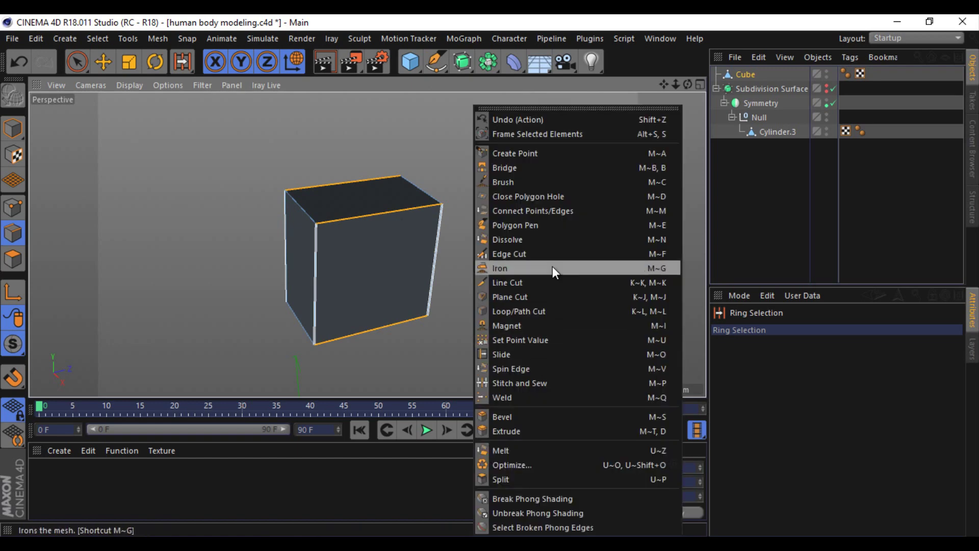
pyautogui.click(510, 253)
pyautogui.click(816, 386)
pyautogui.click(747, 431)
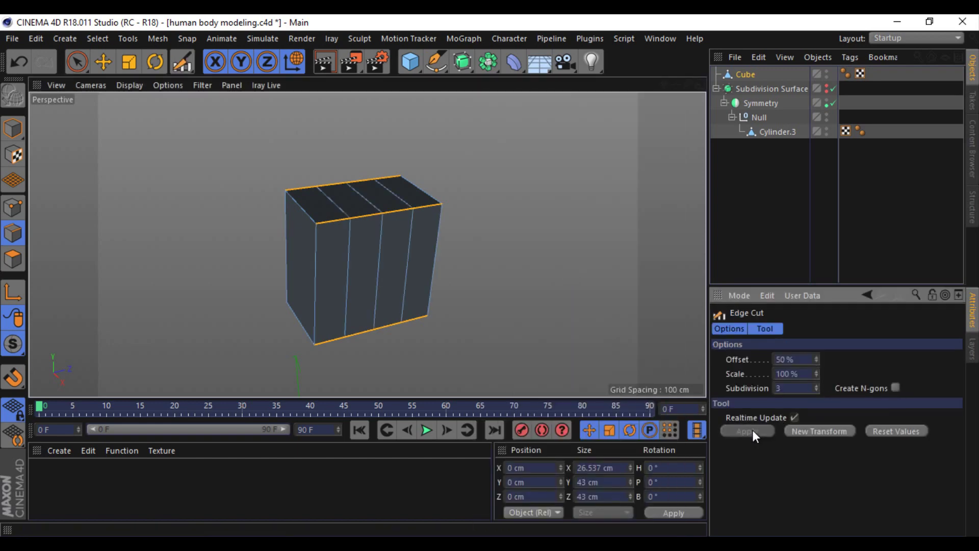
# Step: Select the cube's side polygons, clear the selection and return to the single perspective view
pyautogui.click(103, 61)
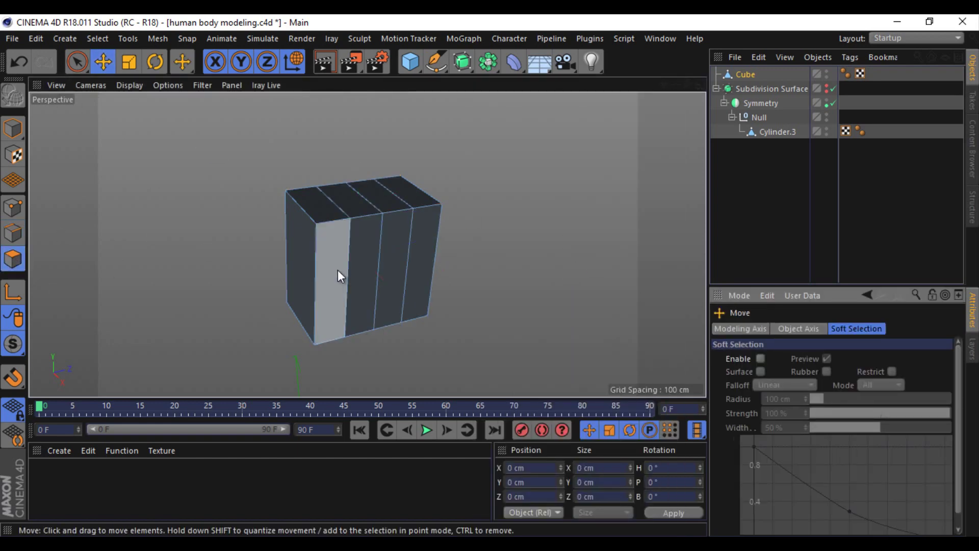
pyautogui.moveTo(338, 270); pyautogui.dragTo(433, 238)
pyautogui.press('F5')
pyautogui.scroll(5, 626, 352)
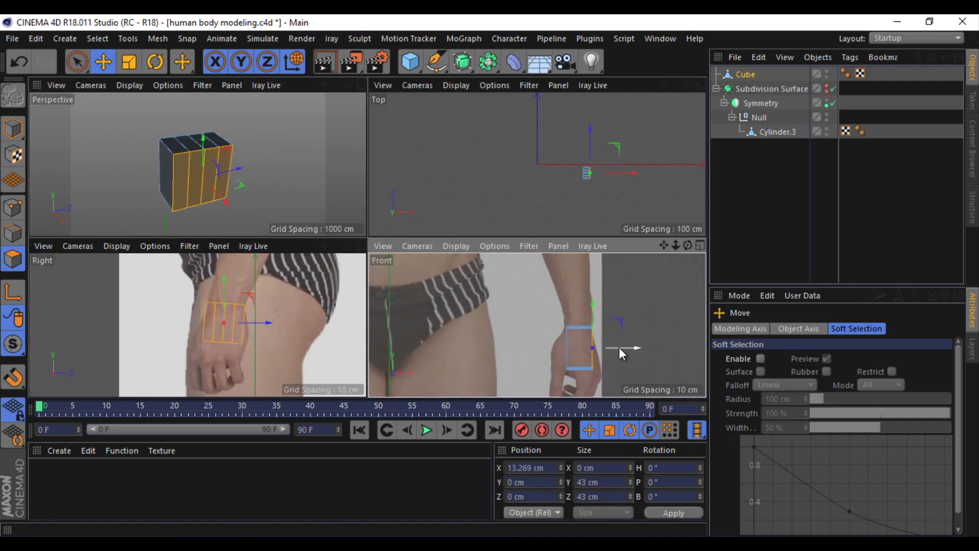
pyautogui.press('9')
pyautogui.click(570, 366)
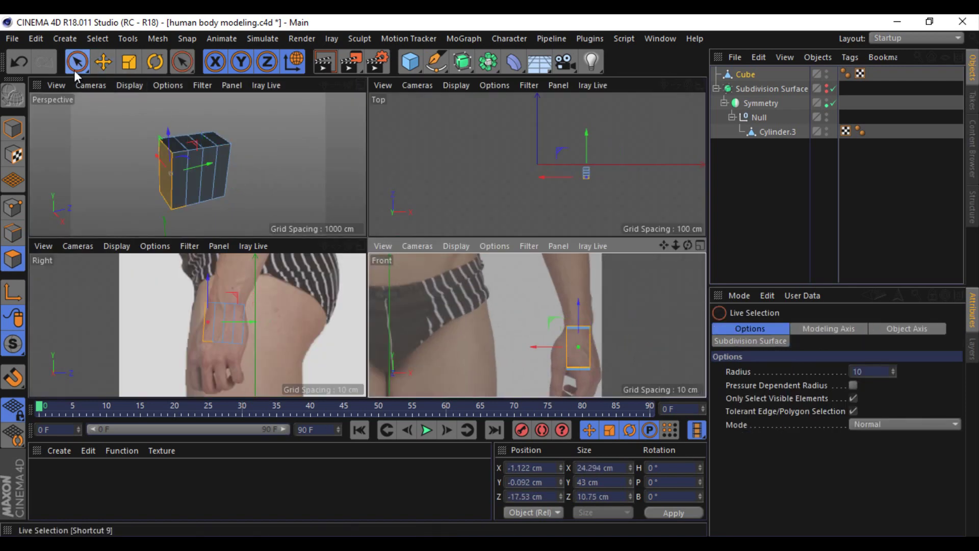
pyautogui.press('0')
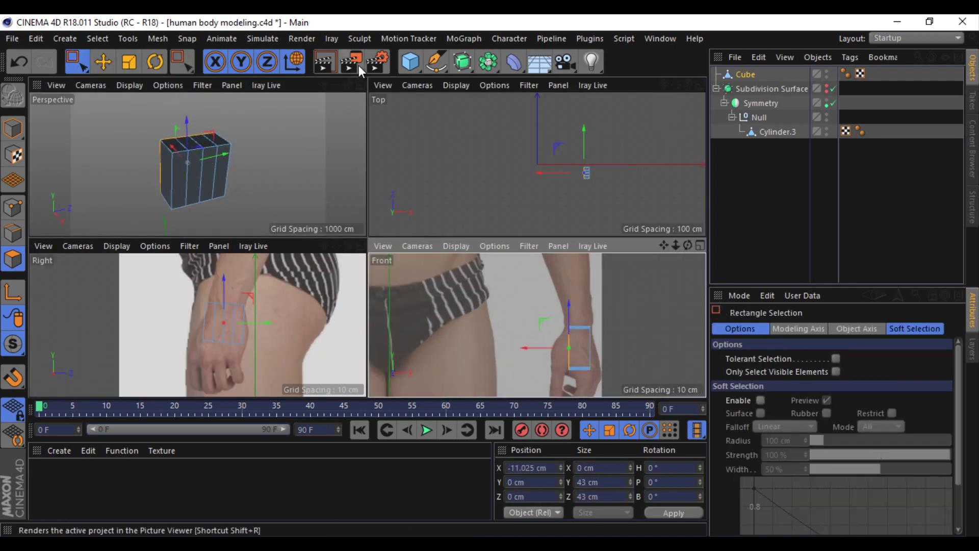
pyautogui.press('F1')
# Step: Extrude the cube's top polygons by 14.8 cm with Preserve Groups turned off
pyautogui.moveTo(409, 194); pyautogui.dragTo(467, 237)
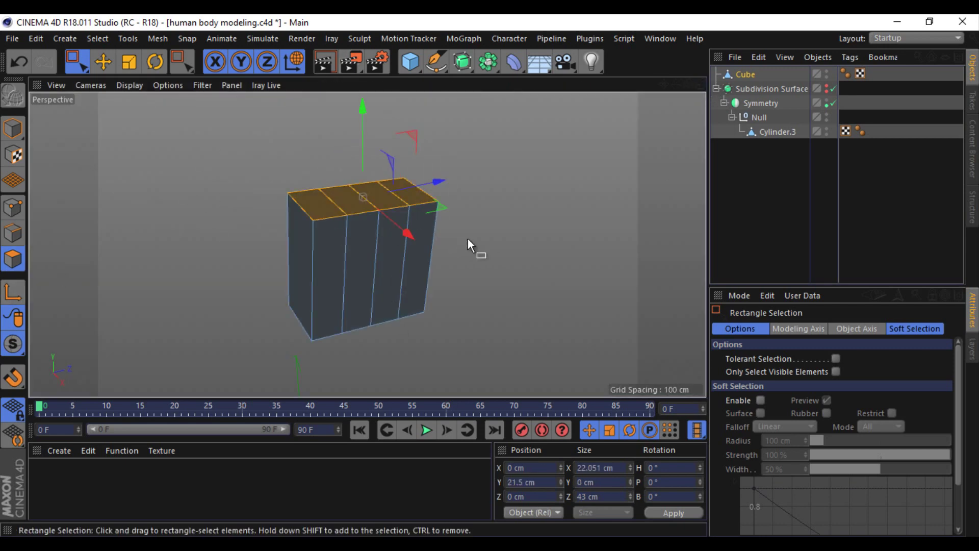
pyautogui.moveTo(680, 87); pyautogui.dragTo(365, 367)
pyautogui.rightClick(365, 366)
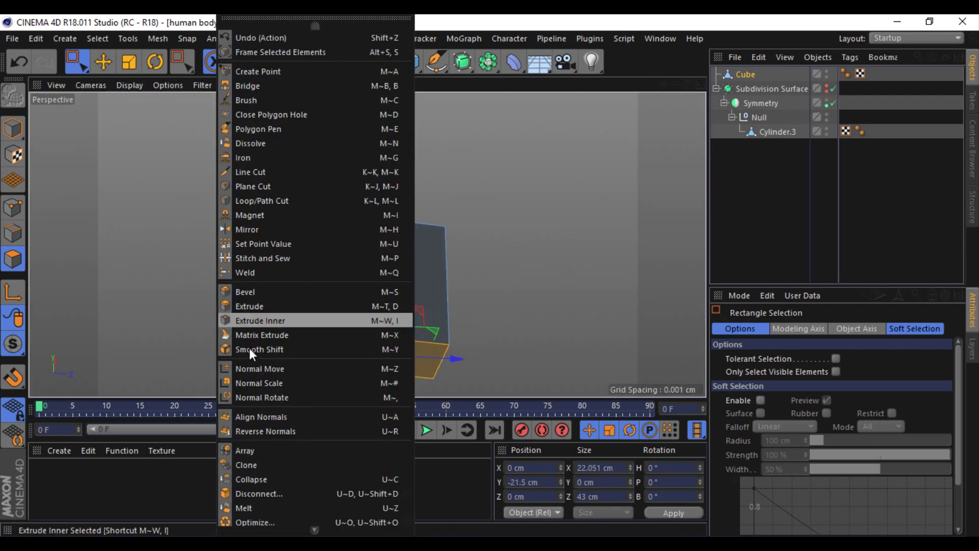
pyautogui.click(284, 302)
pyautogui.moveTo(326, 296); pyautogui.dragTo(491, 275)
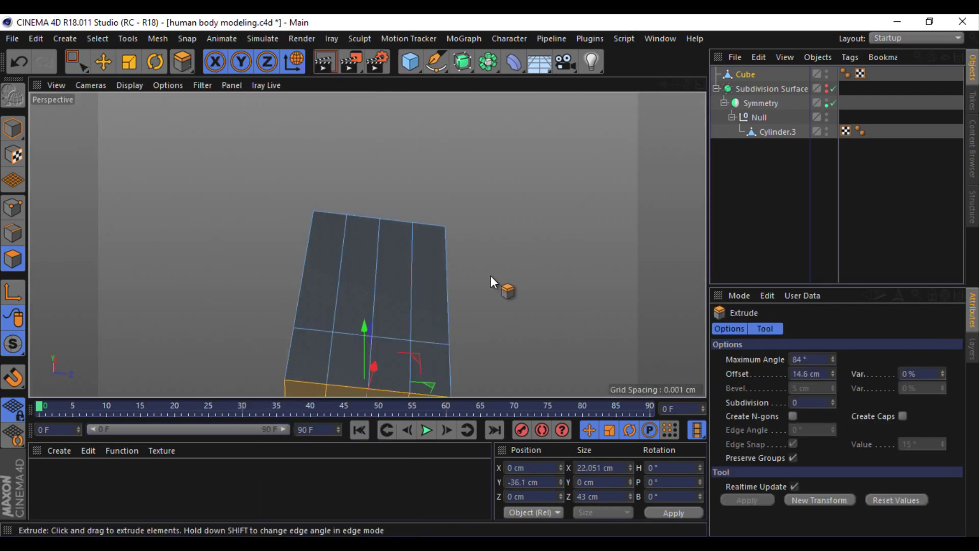
pyautogui.click(793, 457)
pyautogui.moveTo(688, 85); pyautogui.dragTo(267, 209)
pyautogui.press('e')
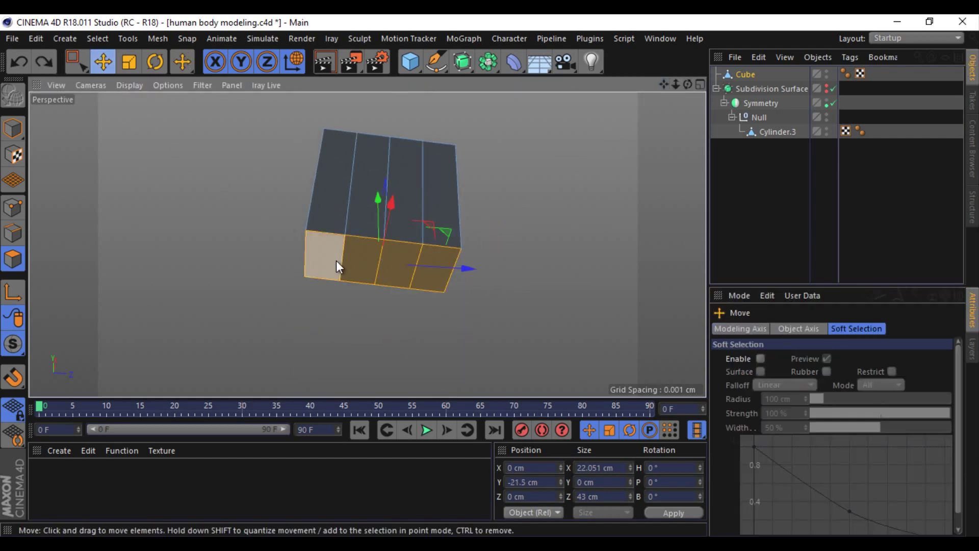
# Step: Bevel the end faces into four separate finger segments and lengthen them downward
pyautogui.rightClick(313, 254)
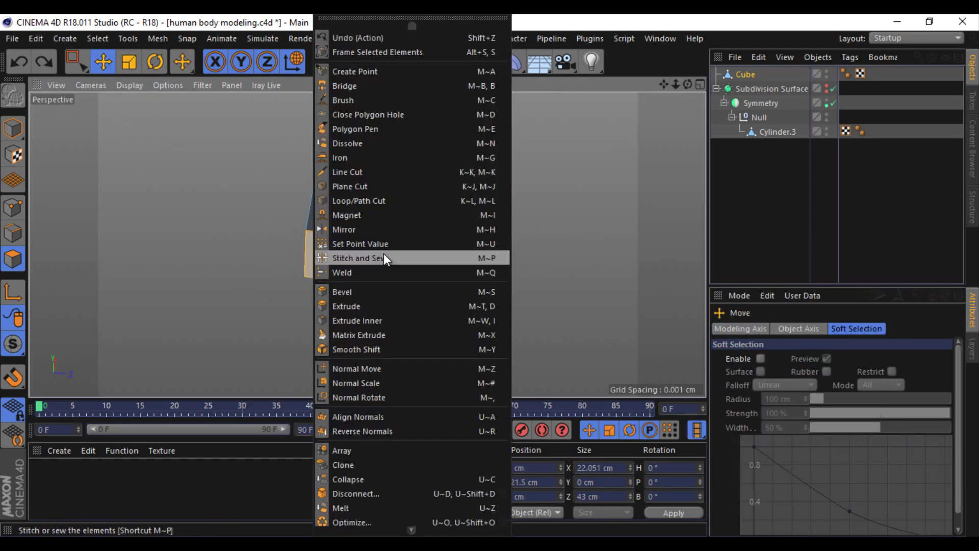
pyautogui.click(373, 295)
pyautogui.moveTo(373, 294); pyautogui.dragTo(490, 276)
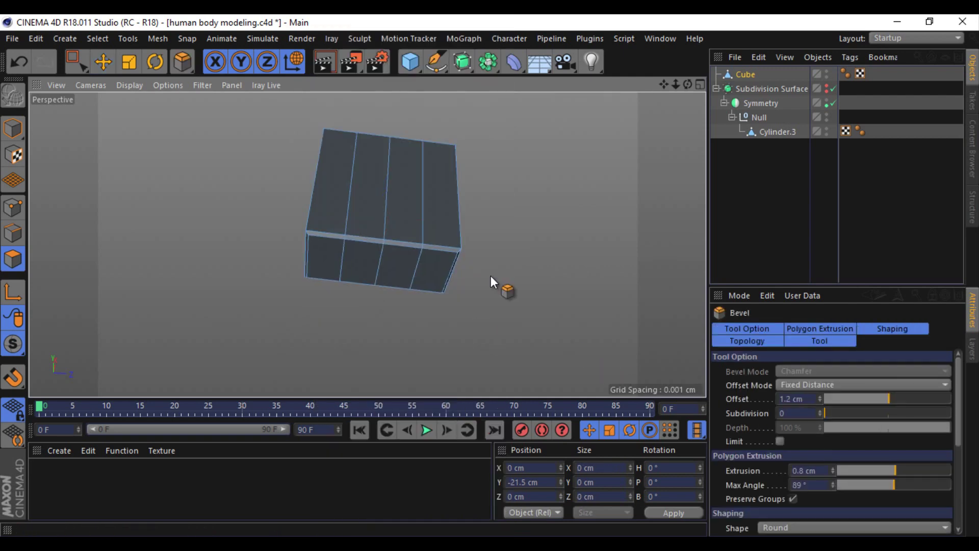
pyautogui.click(793, 499)
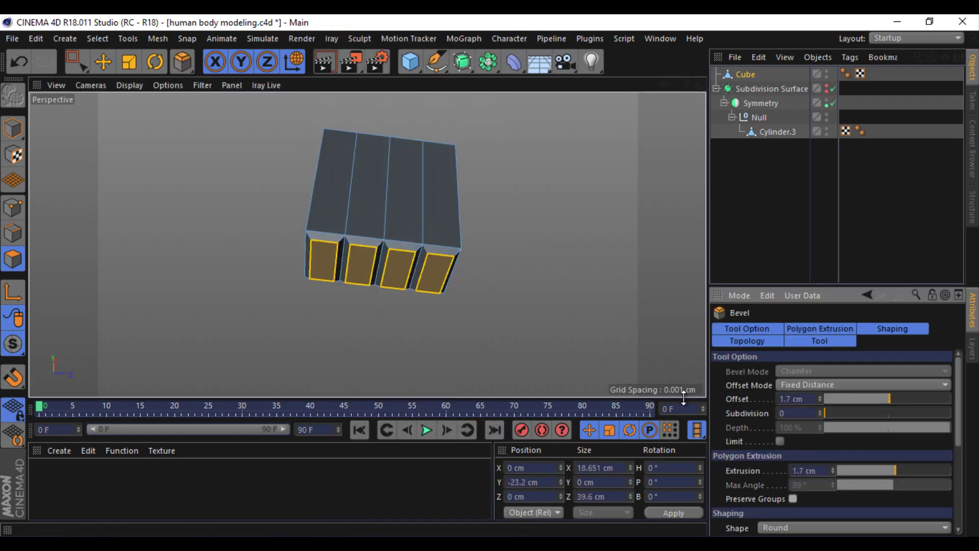
pyautogui.click(103, 61)
pyautogui.moveTo(688, 85)
pyautogui.mouseDown()
pyautogui.moveTo(403, 217)
pyautogui.moveTo(456, 288)
pyautogui.moveTo(491, 274)
pyautogui.mouseUp()
pyautogui.scroll(-3, 491, 275)
pyautogui.moveTo(392, 247)
pyautogui.mouseDown()
pyautogui.moveTo(393, 270)
pyautogui.moveTo(491, 275)
pyautogui.mouseUp()
# Step: Stretch the bottom finger faces in the side view to match the reference photo
pyautogui.click(76, 62)
pyautogui.moveTo(241, 232)
pyautogui.mouseDown()
pyautogui.moveTo(351, 299)
pyautogui.moveTo(343, 308)
pyautogui.mouseUp()
pyautogui.press('t')
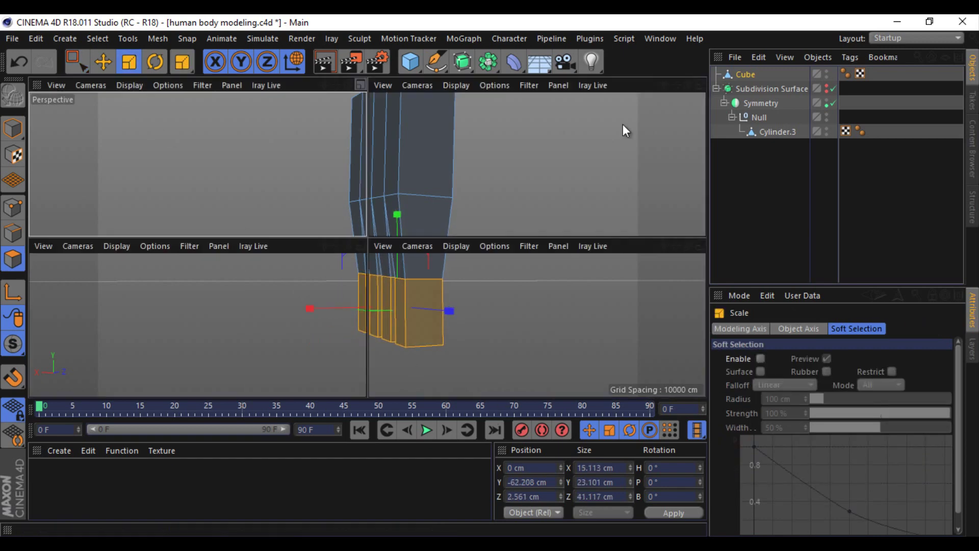
pyautogui.middleClick(623, 124)
pyautogui.middleClick(378, 270)
pyautogui.moveTo(421, 334); pyautogui.dragTo(418, 288)
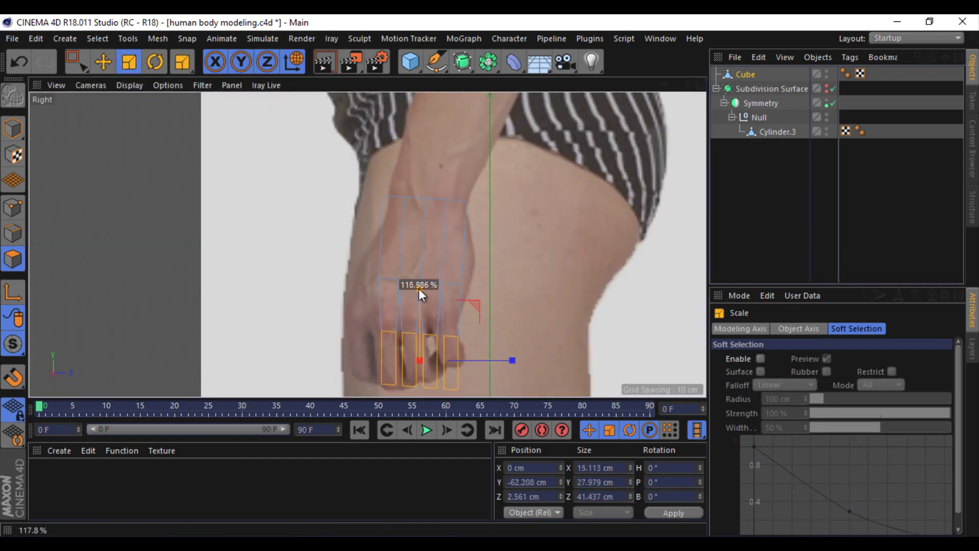
# Step: Widen the first finger tip, then scale all four finger tips to the photo's width
pyautogui.click(76, 61)
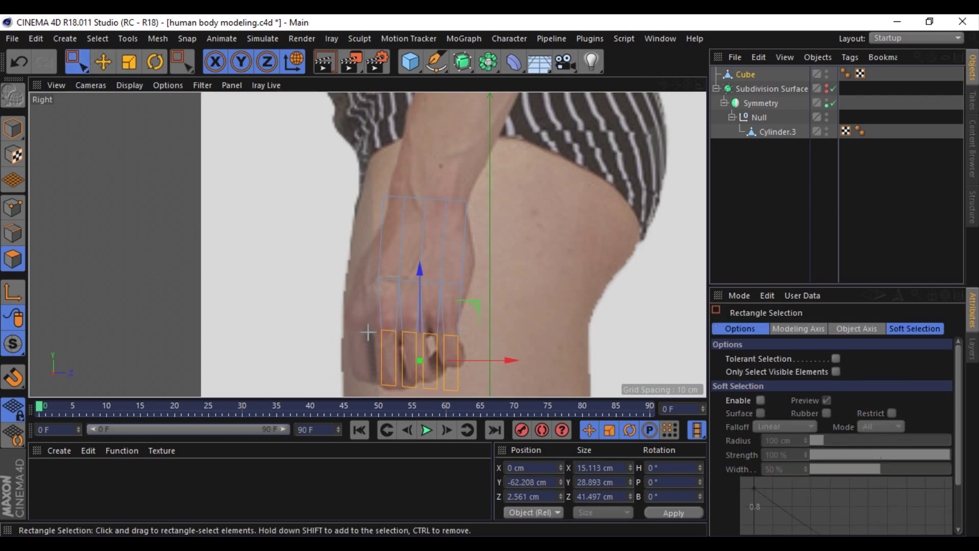
pyautogui.moveTo(355, 321); pyautogui.dragTo(408, 407)
pyautogui.press('t')
pyautogui.moveTo(465, 359)
pyautogui.mouseDown()
pyautogui.moveTo(479, 357)
pyautogui.moveTo(434, 360)
pyautogui.mouseUp()
pyautogui.press('e')
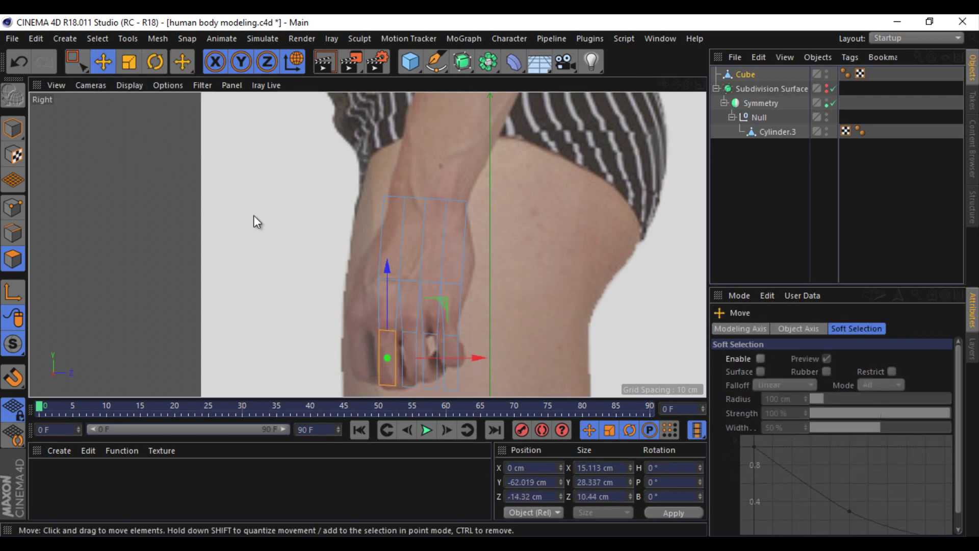
pyautogui.click(72, 65)
pyautogui.moveTo(398, 320); pyautogui.dragTo(421, 392)
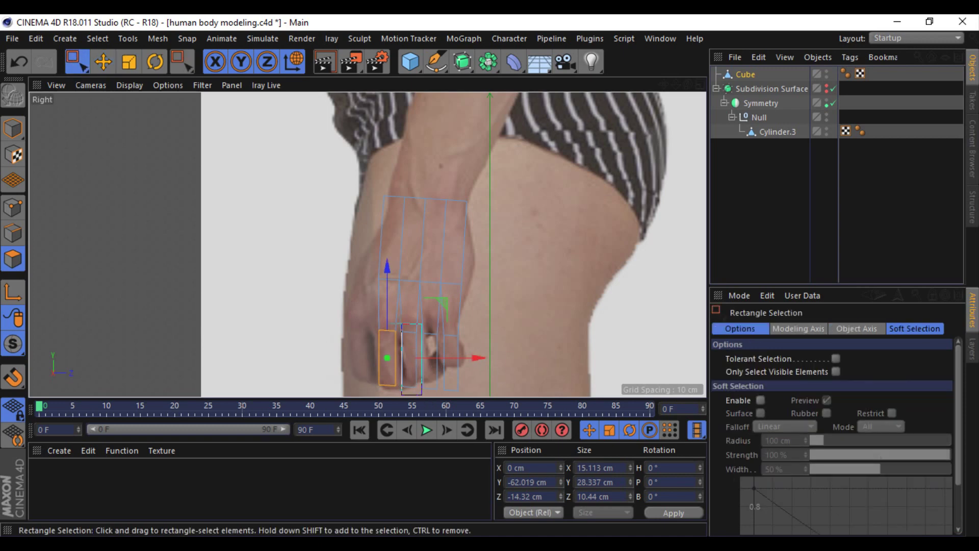
pyautogui.moveTo(364, 318); pyautogui.dragTo(400, 394)
pyautogui.moveTo(355, 311); pyautogui.dragTo(462, 398)
pyautogui.press('t')
pyautogui.moveTo(512, 363); pyautogui.dragTo(516, 363)
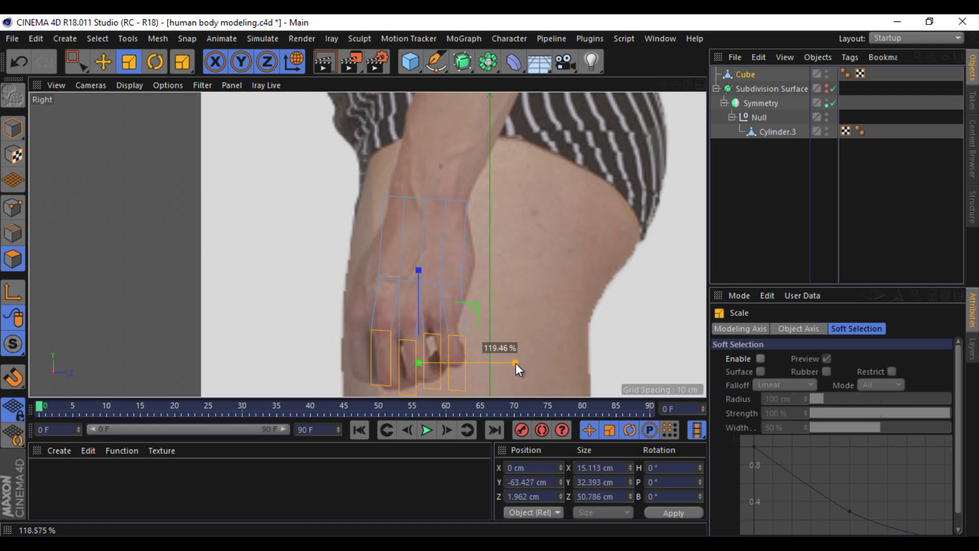
# Step: Scale up the four upper palm faces to fit the reference photo
pyautogui.click(79, 61)
pyautogui.moveTo(356, 173); pyautogui.dragTo(396, 291)
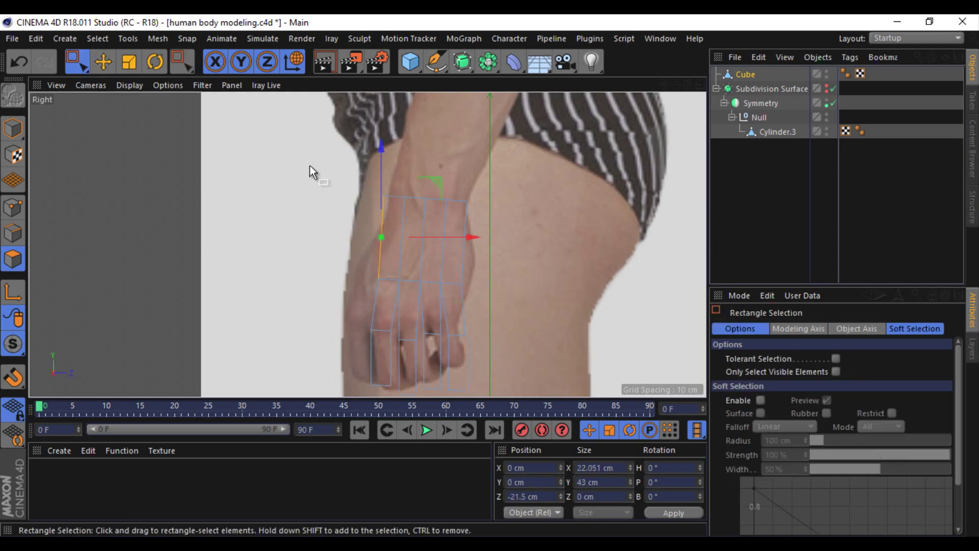
pyautogui.moveTo(310, 165); pyautogui.dragTo(536, 314)
pyautogui.click(129, 62)
pyautogui.moveTo(503, 237); pyautogui.dragTo(514, 237)
# Step: Orbit the perspective view to check the hand's shape, then return to the side view
pyautogui.click(699, 84)
pyautogui.press('F1')
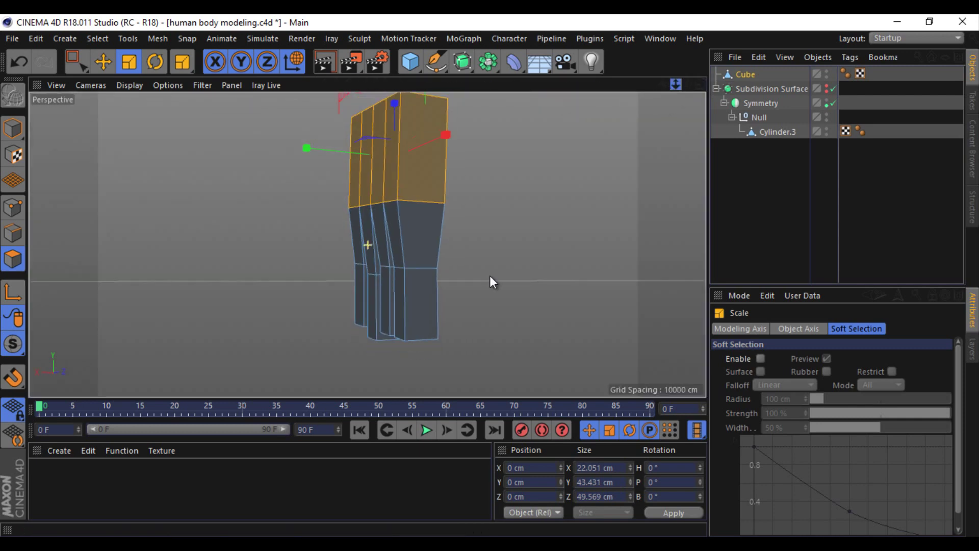
pyautogui.keyDown('alt'); pyautogui.moveTo(492, 278); pyautogui.dragTo(476, 121); pyautogui.keyUp('alt')
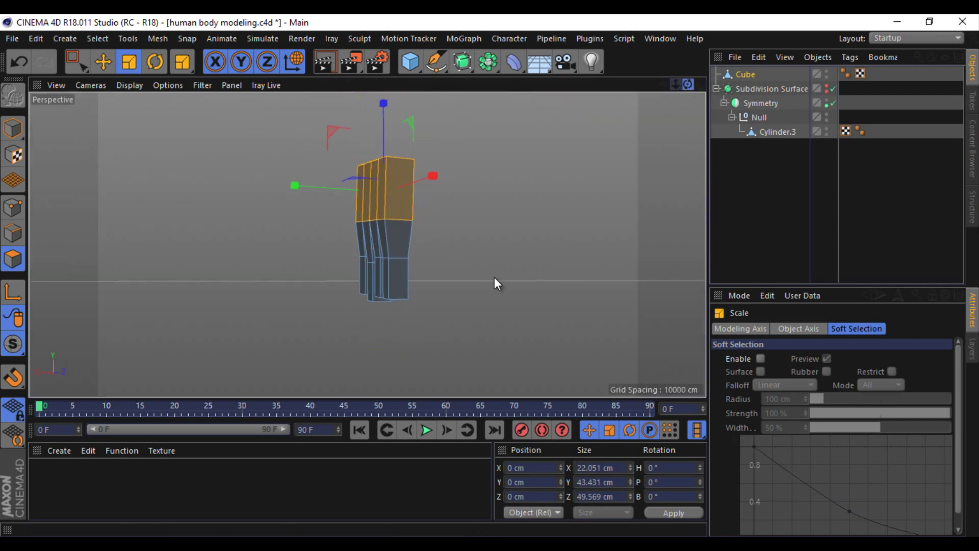
pyautogui.click(700, 84)
pyautogui.middleClick(341, 292)
# Step: Add a Loop/Path Cut edge loop across the palm
pyautogui.click(12, 208)
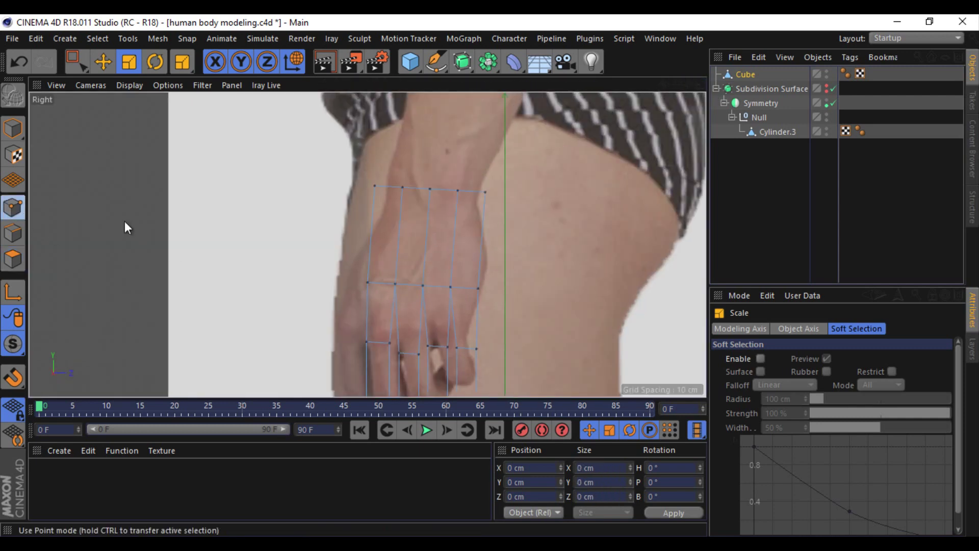
pyautogui.rightClick(258, 278)
pyautogui.click(289, 284)
pyautogui.rightClick(282, 286)
pyautogui.press('Escape')
pyautogui.press('k')
pyautogui.press('l')
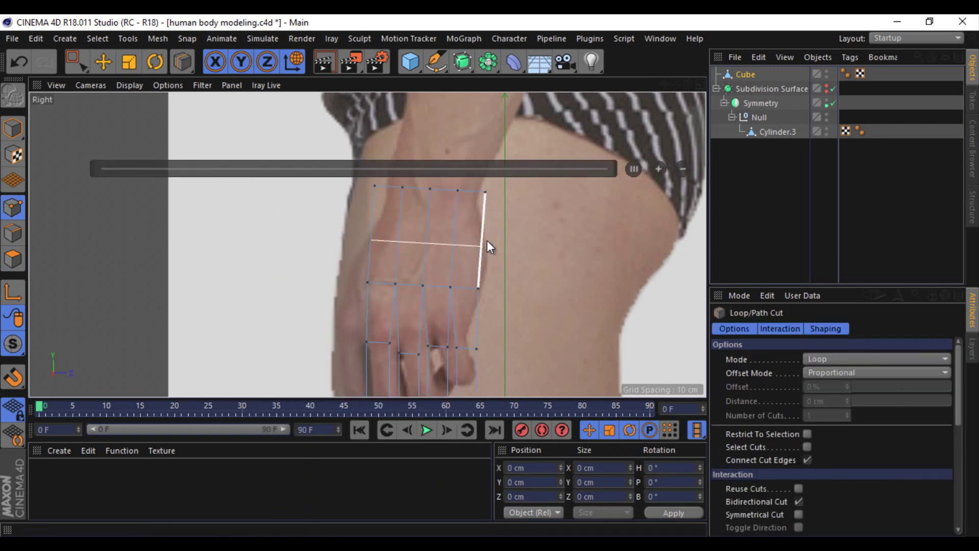
pyautogui.click(488, 237)
# Step: Turn the view to the hand's front and select the bottom row of finger points
pyautogui.moveTo(76, 62); pyautogui.dragTo(132, 78)
pyautogui.click(13, 258)
pyautogui.click(385, 255)
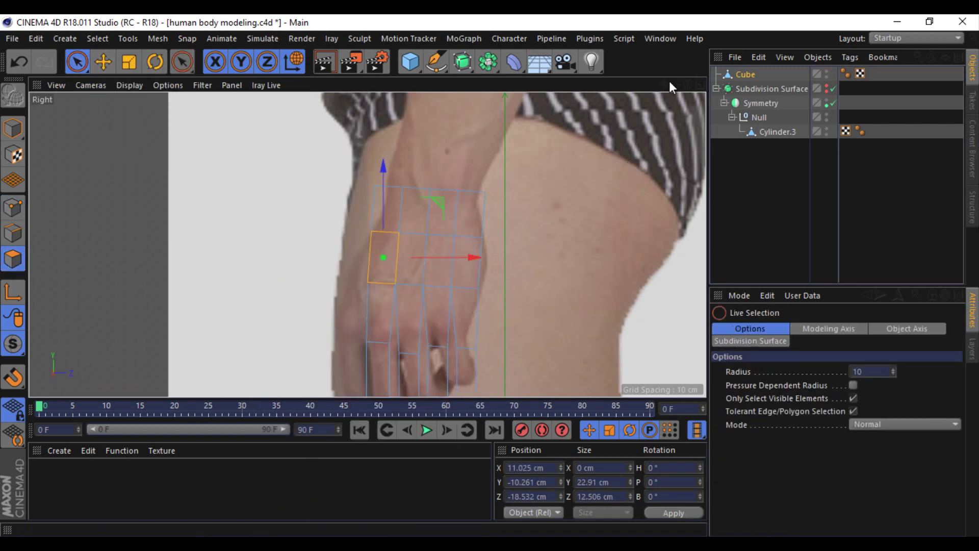
pyautogui.click(700, 85)
pyautogui.middleClick(381, 103)
pyautogui.moveTo(688, 83); pyautogui.dragTo(497, 185)
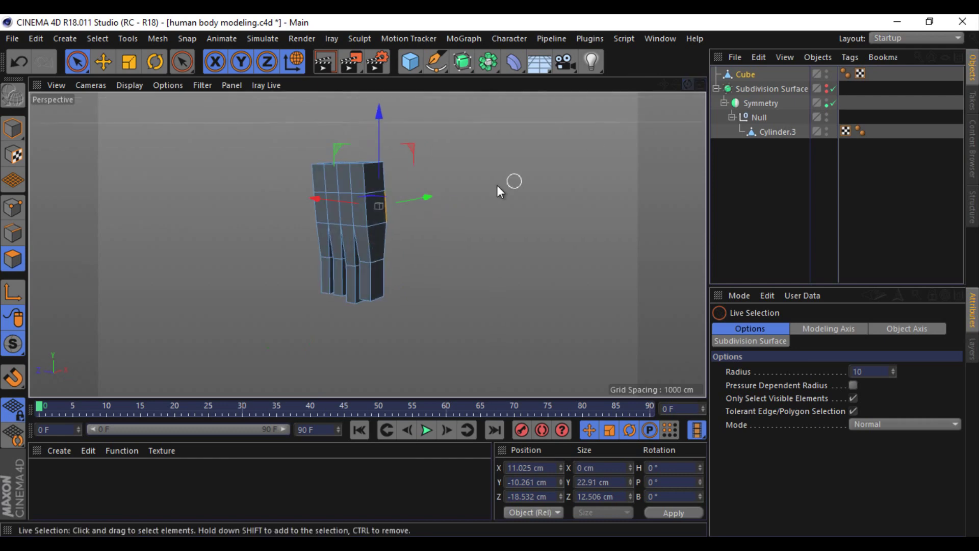
pyautogui.click(363, 215)
pyautogui.click(531, 222)
pyautogui.keyDown('alt'); pyautogui.moveTo(530, 222); pyautogui.dragTo(367, 244); pyautogui.keyUp('alt')
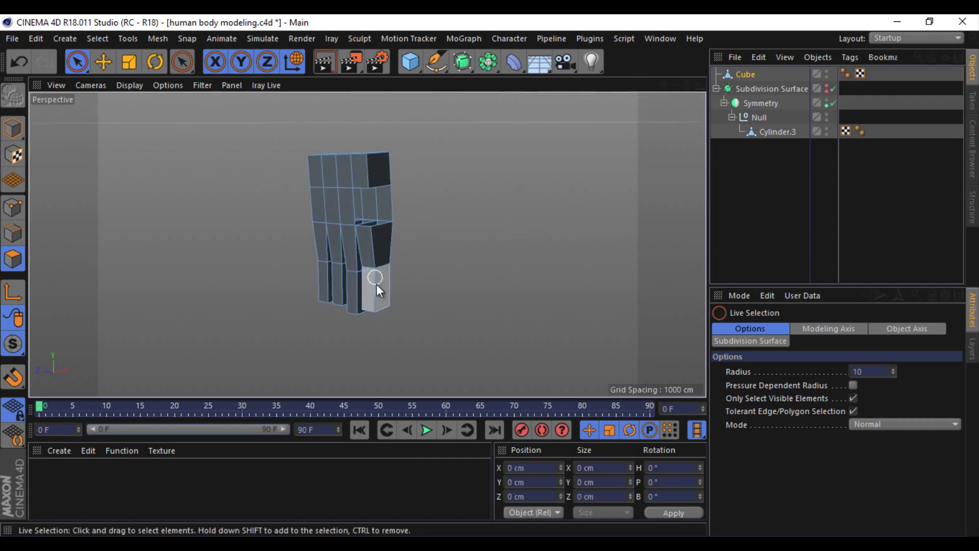
pyautogui.press('0')
pyautogui.click(10, 213)
pyautogui.moveTo(278, 301); pyautogui.dragTo(408, 331)
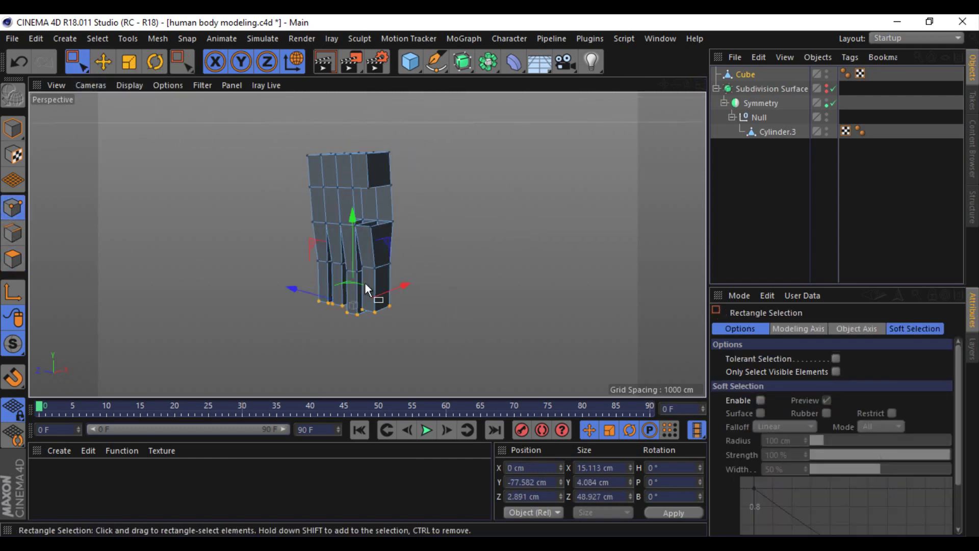
# Step: Loop-select the outer finger strip, shift it sideways and Split it into Cube.1
pyautogui.click(13, 259)
pyautogui.press('e')
pyautogui.press('u')
pyautogui.press('l')
pyautogui.click(384, 256)
pyautogui.rightClick(491, 286)
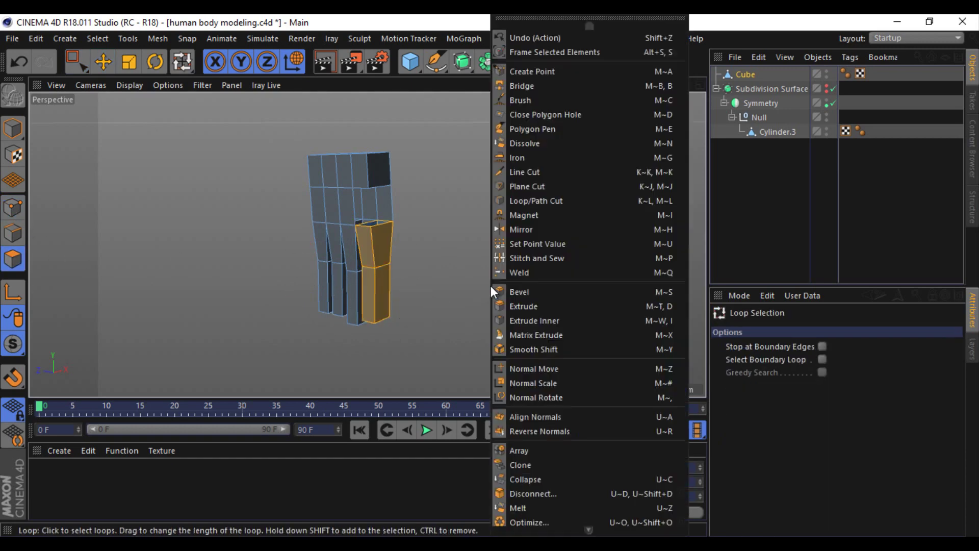
pyautogui.click(564, 442)
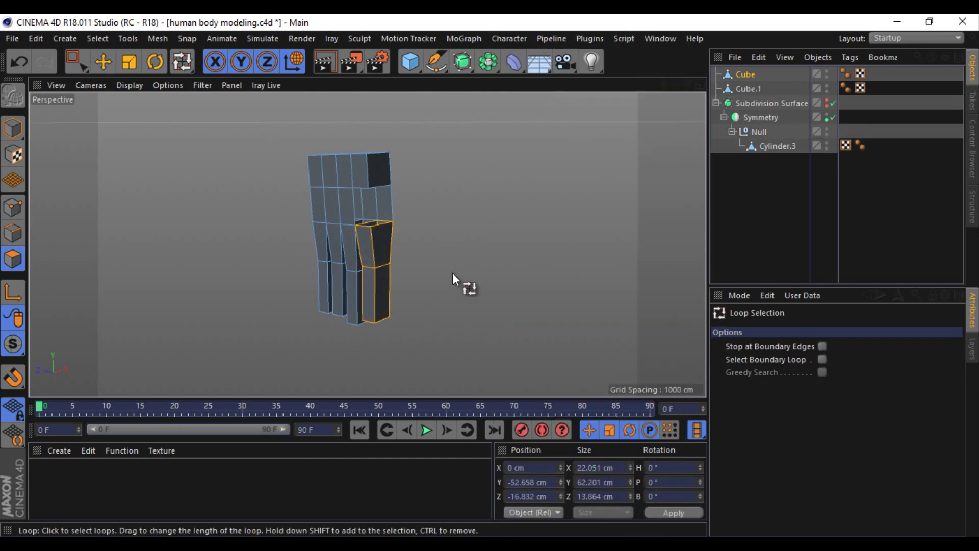
pyautogui.click(103, 62)
pyautogui.moveTo(337, 259)
pyautogui.mouseDown()
pyautogui.moveTo(366, 268)
pyautogui.moveTo(356, 276)
pyautogui.mouseUp()
pyautogui.rightClick(277, 294)
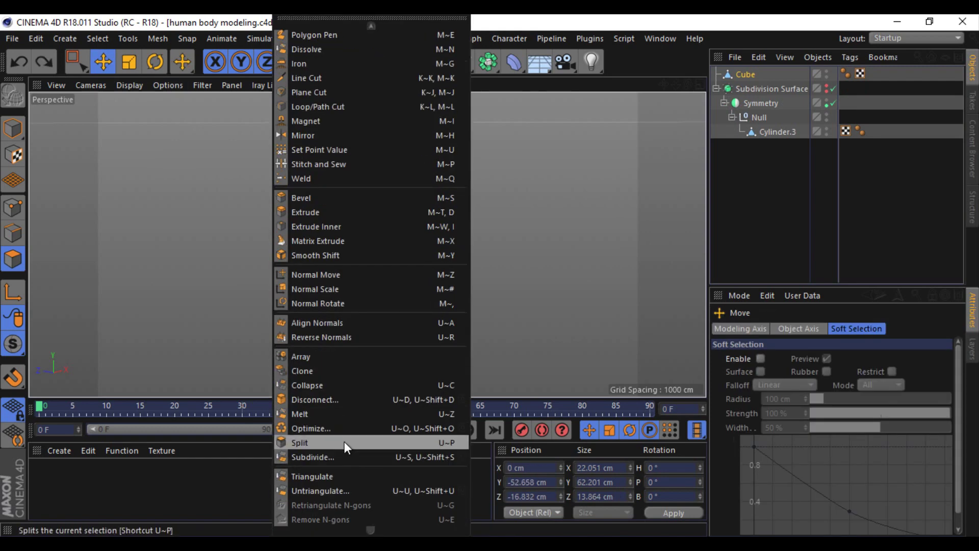
pyautogui.click(345, 442)
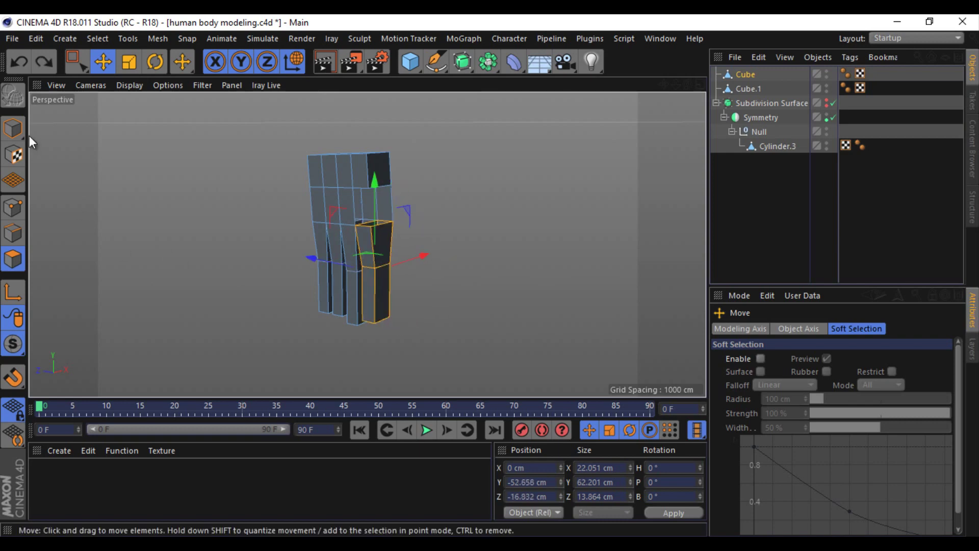
pyautogui.click(748, 89)
# Step: Move the split strip beside the hand and merge Cube and Cube.1 into one object
pyautogui.rightClick(769, 77)
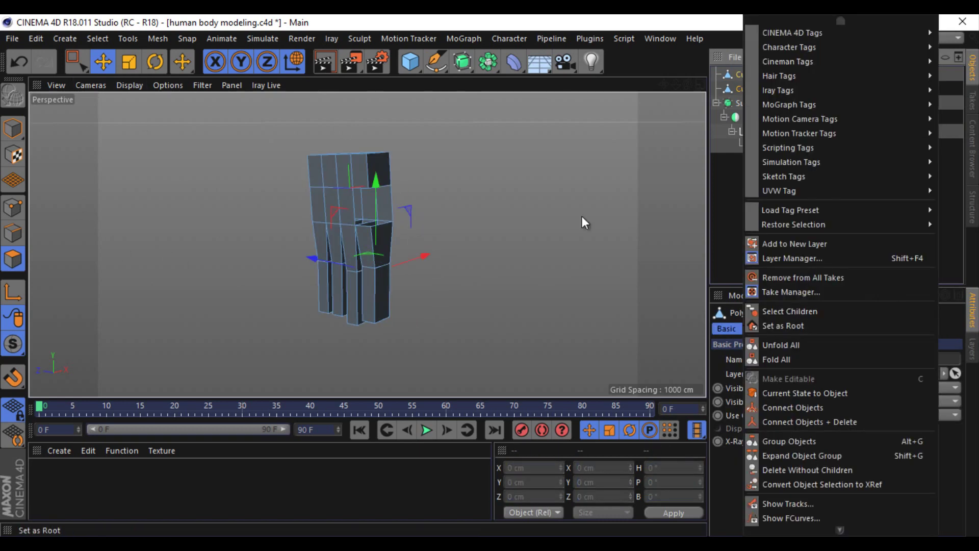
pyautogui.click(584, 221)
pyautogui.hotkey('ctrl', 'z')
pyautogui.click(13, 129)
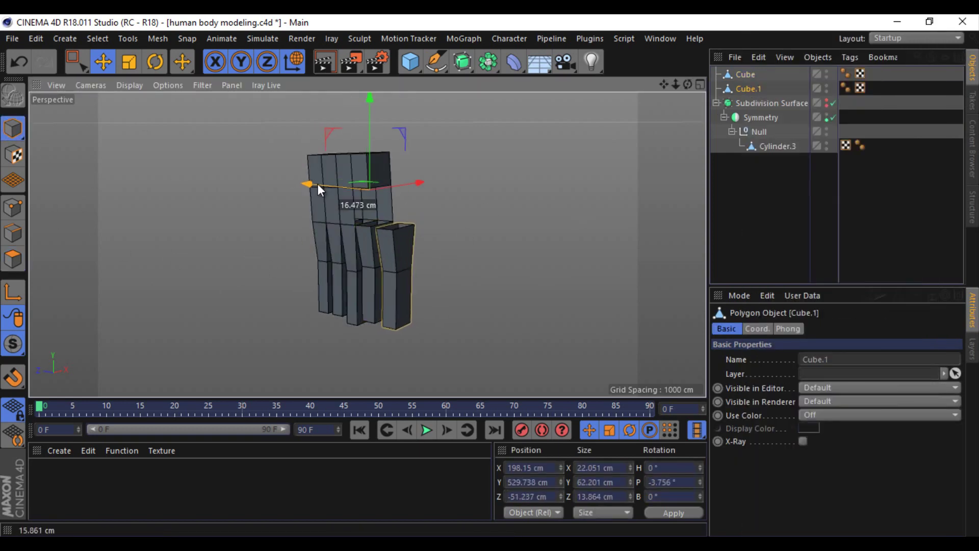
pyautogui.moveTo(317, 183); pyautogui.dragTo(372, 234)
pyautogui.keyDown('ctrl'); pyautogui.click(778, 74); pyautogui.keyUp('ctrl')
pyautogui.rightClick(778, 74)
pyautogui.click(795, 417)
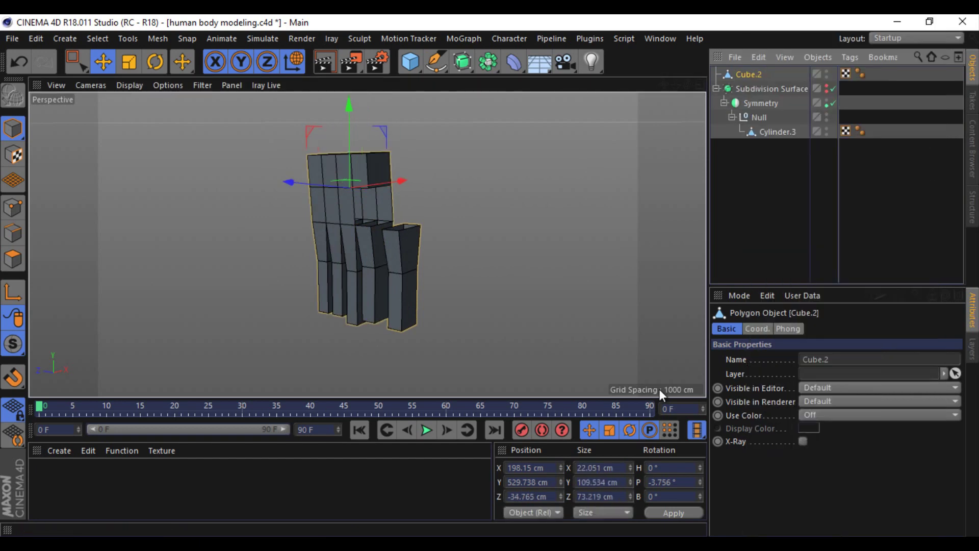
# Step: Select the thumb strip, shrink it, tilt it diagonally and move it up toward the palm
pyautogui.click(74, 62)
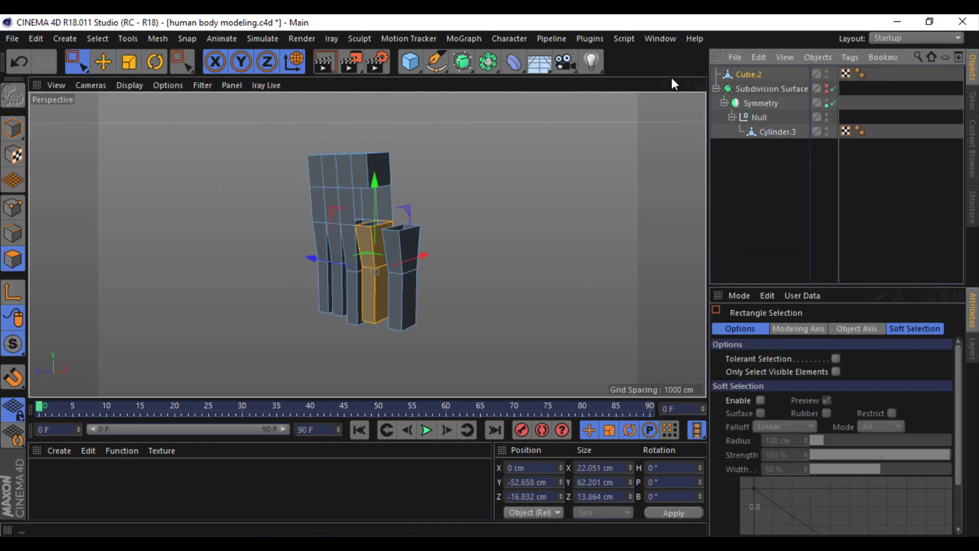
pyautogui.moveTo(671, 77); pyautogui.dragTo(491, 275)
pyautogui.moveTo(508, 204); pyautogui.dragTo(375, 357)
pyautogui.press('t')
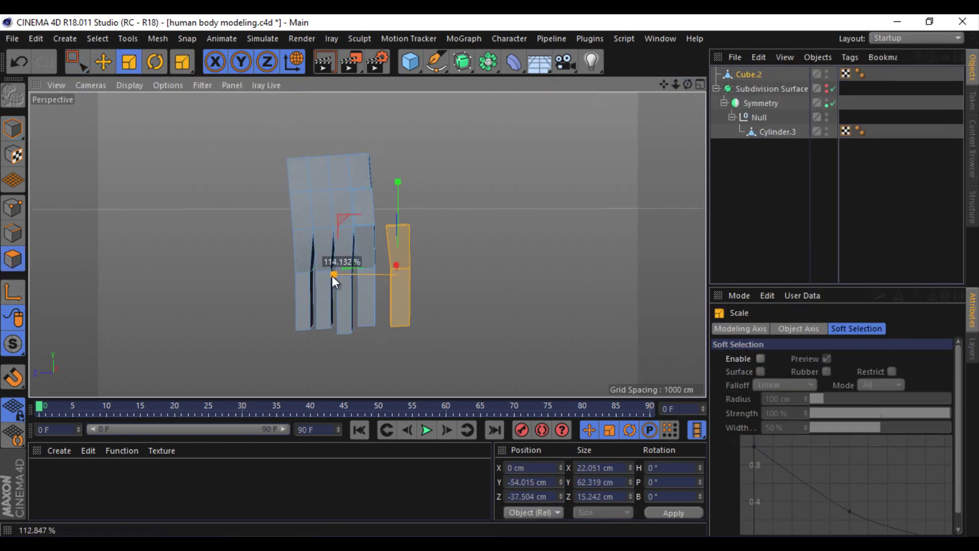
pyautogui.moveTo(397, 201); pyautogui.dragTo(368, 201)
pyautogui.press('r')
pyautogui.moveTo(156, 152); pyautogui.dragTo(197, 328)
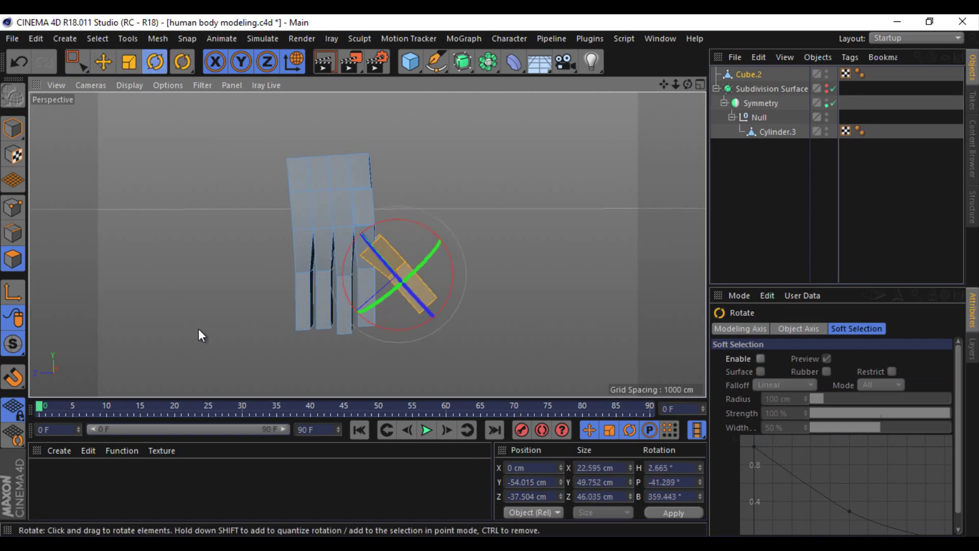
pyautogui.press('e')
pyautogui.moveTo(129, 164); pyautogui.dragTo(141, 156)
# Step: Adjust the thumb strip's rotation and move it against the side of the palm
pyautogui.scroll(5, 442, 218)
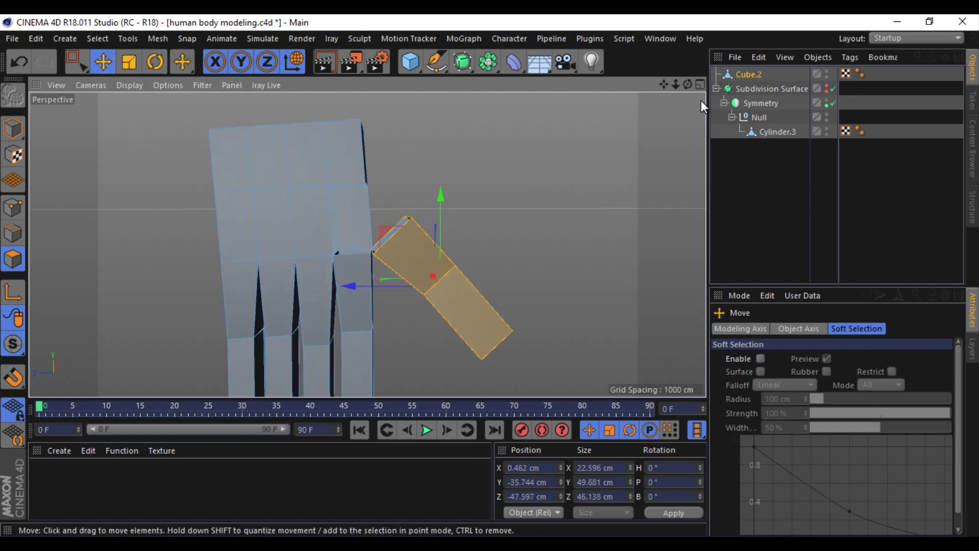
pyautogui.moveTo(687, 84)
pyautogui.mouseDown()
pyautogui.moveTo(491, 275)
pyautogui.moveTo(672, 85)
pyautogui.mouseUp()
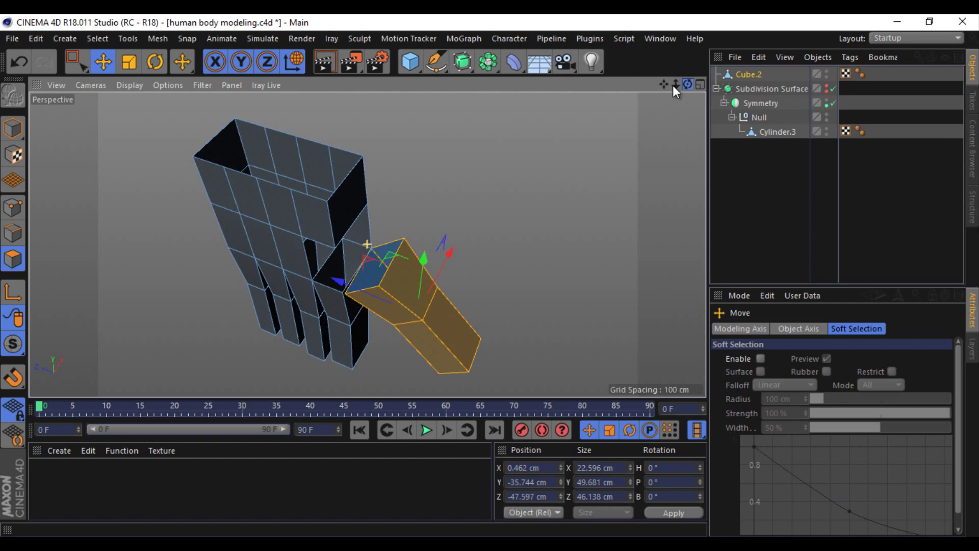
pyautogui.click(156, 61)
pyautogui.moveTo(374, 347); pyautogui.dragTo(320, 327)
pyautogui.hotkey('ctrl', 'z')
pyautogui.press('e')
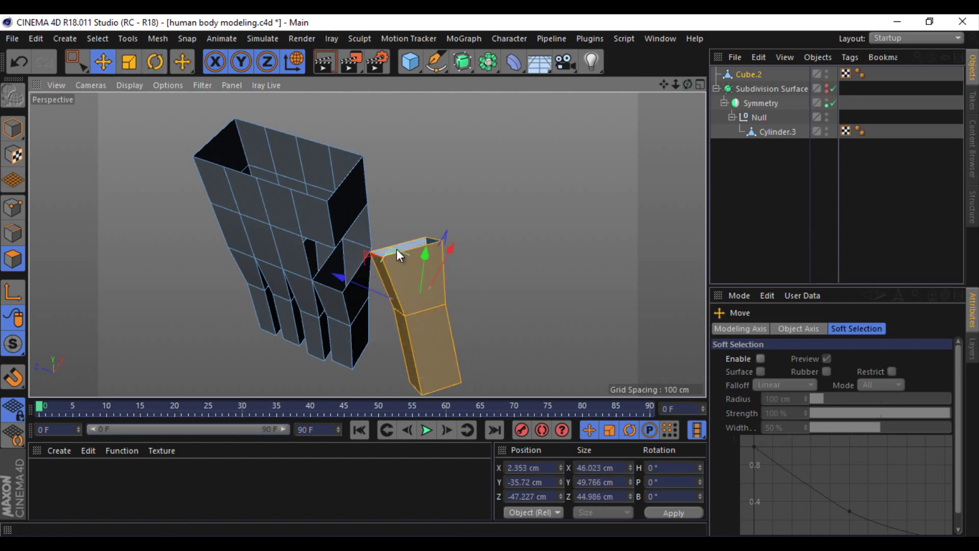
pyautogui.moveTo(393, 253); pyautogui.dragTo(372, 293)
# Step: Weld the touching points where the thumb meets the palm
pyautogui.click(13, 207)
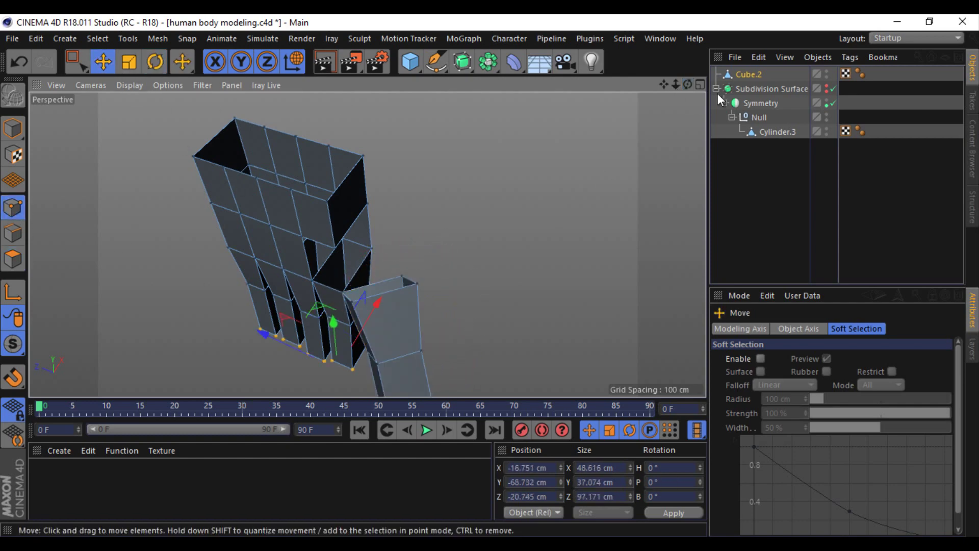
pyautogui.scroll(6, 473, 264)
pyautogui.click(474, 263)
pyautogui.press('0')
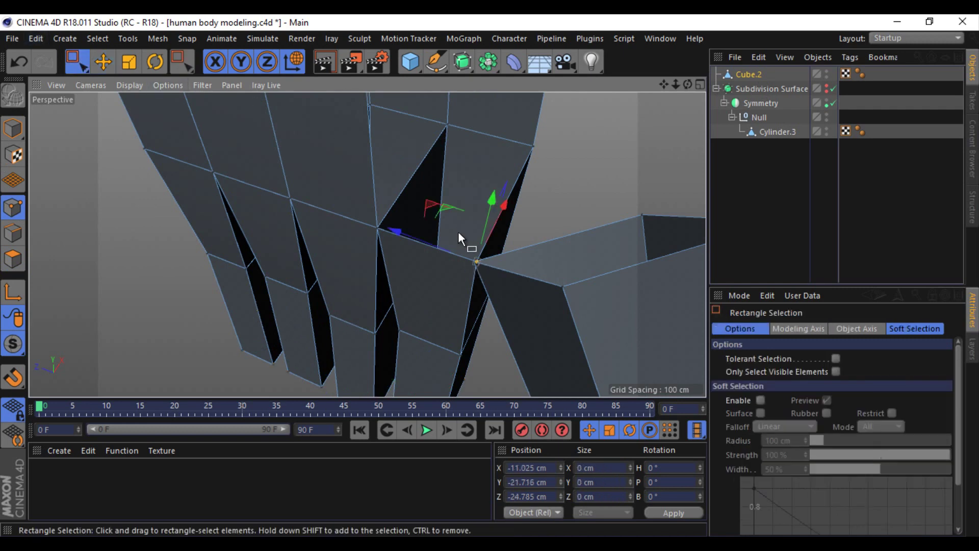
pyautogui.rightClick(527, 276)
pyautogui.click(556, 402)
# Step: Bridge edges to fill the thumb-palm gap and the upper gap beside the thumb
pyautogui.scroll(-5, 541, 276)
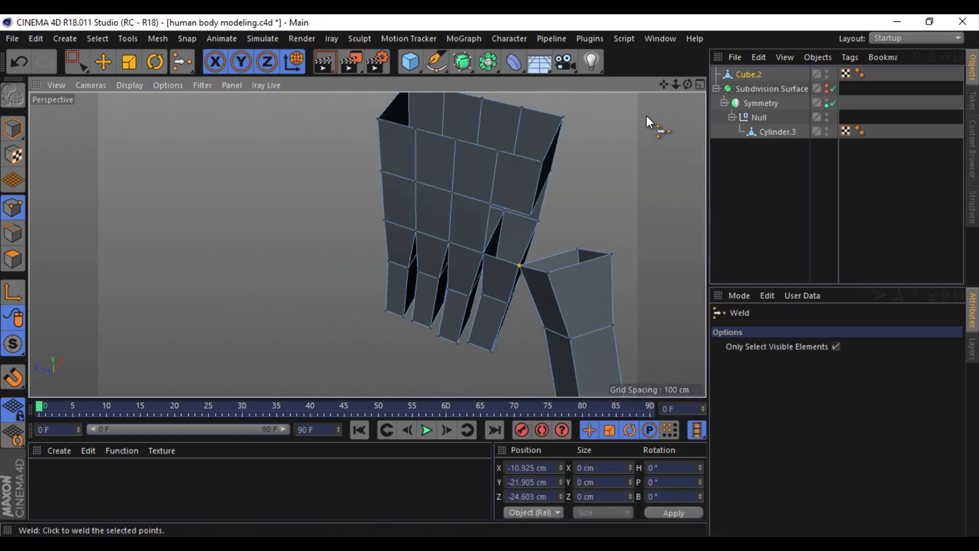
pyautogui.keyDown('alt'); pyautogui.moveTo(647, 117); pyautogui.dragTo(490, 276); pyautogui.keyUp('alt')
pyautogui.rightClick(701, 200)
pyautogui.click(708, 187)
pyautogui.click(13, 233)
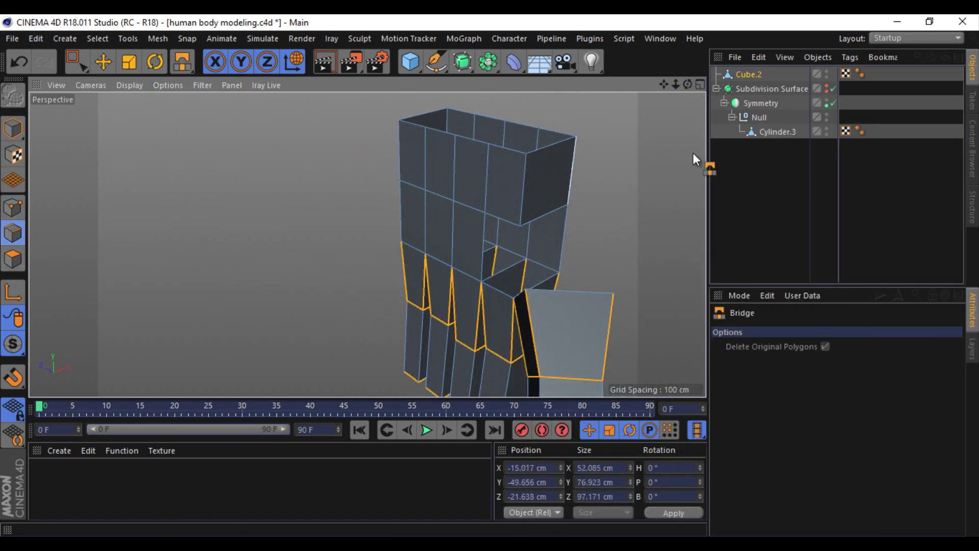
pyautogui.moveTo(688, 84)
pyautogui.mouseDown()
pyautogui.moveTo(525, 227)
pyautogui.moveTo(473, 216)
pyautogui.mouseUp()
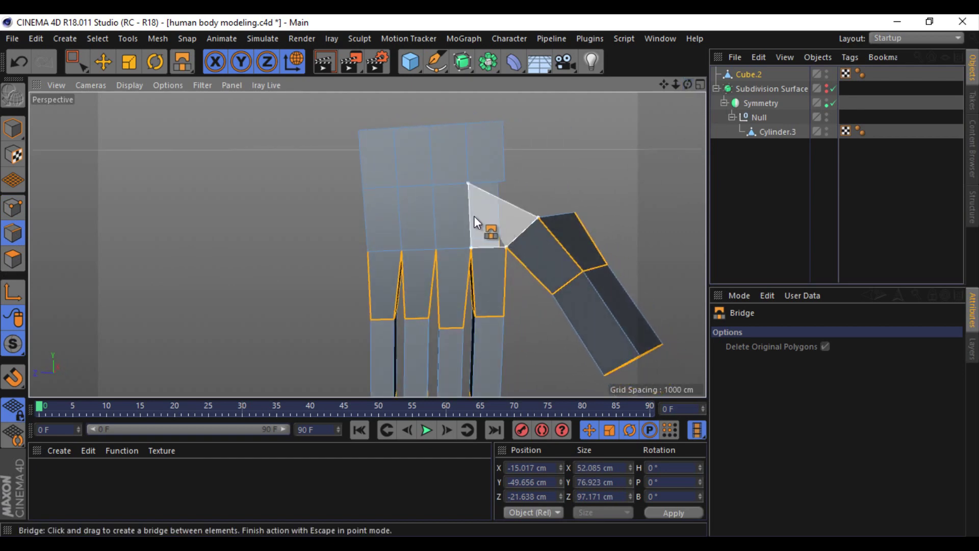
pyautogui.moveTo(688, 84); pyautogui.dragTo(491, 275)
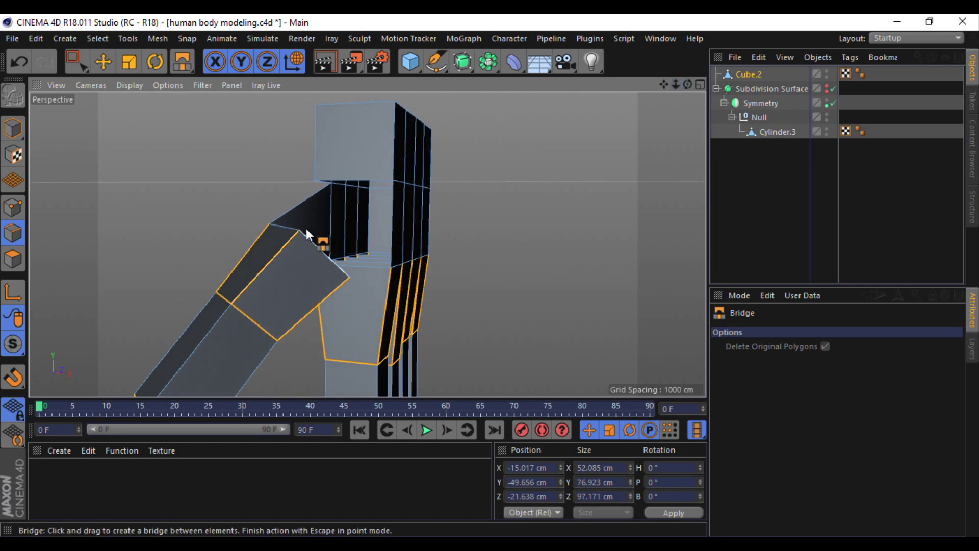
pyautogui.moveTo(306, 233); pyautogui.dragTo(343, 192)
# Step: Bridge the remaining gaps under the thumb, at the lower side and at the thumb base
pyautogui.moveTo(687, 84); pyautogui.dragTo(489, 277)
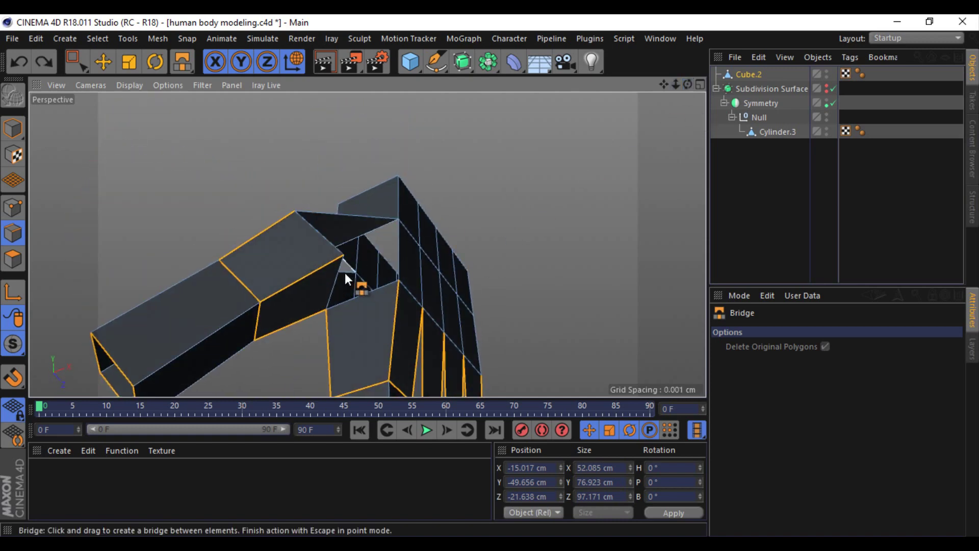
pyautogui.moveTo(295, 211); pyautogui.dragTo(398, 219)
pyautogui.moveTo(343, 254); pyautogui.dragTo(398, 279)
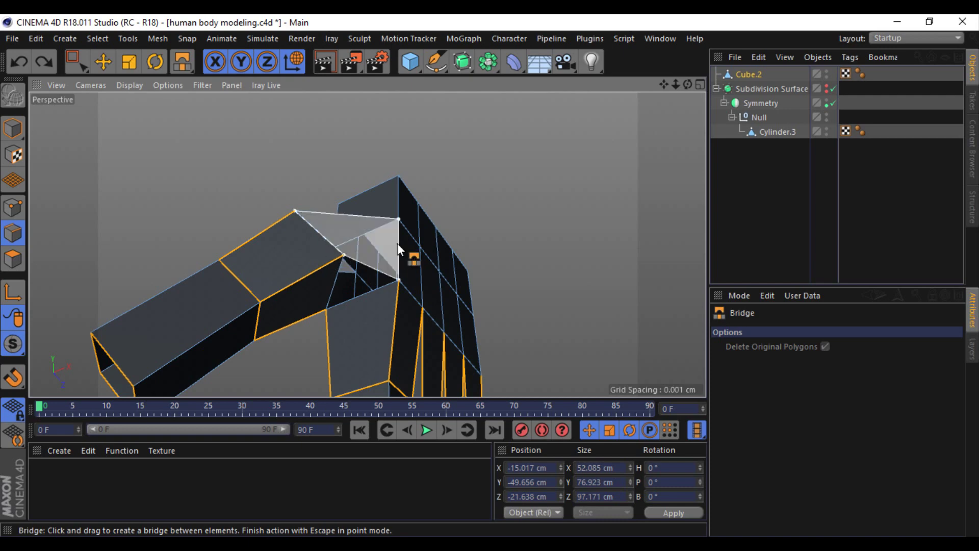
pyautogui.moveTo(687, 84); pyautogui.dragTo(489, 275)
pyautogui.moveTo(687, 84)
pyautogui.mouseDown()
pyautogui.moveTo(489, 279)
pyautogui.moveTo(438, 253)
pyautogui.moveTo(454, 161)
pyautogui.mouseUp()
pyautogui.moveTo(684, 84)
pyautogui.mouseDown()
pyautogui.moveTo(489, 276)
pyautogui.moveTo(459, 239)
pyautogui.mouseUp()
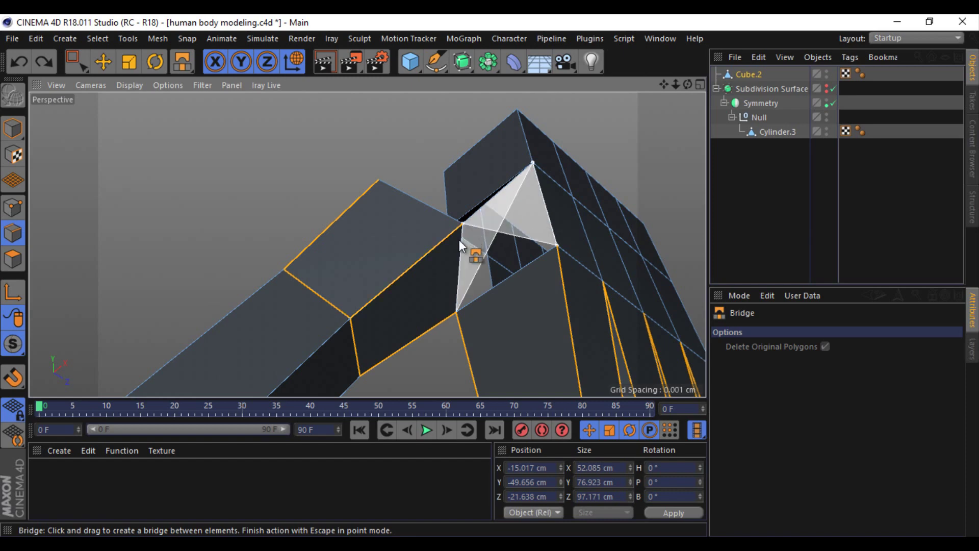
pyautogui.moveTo(687, 85); pyautogui.dragTo(491, 275)
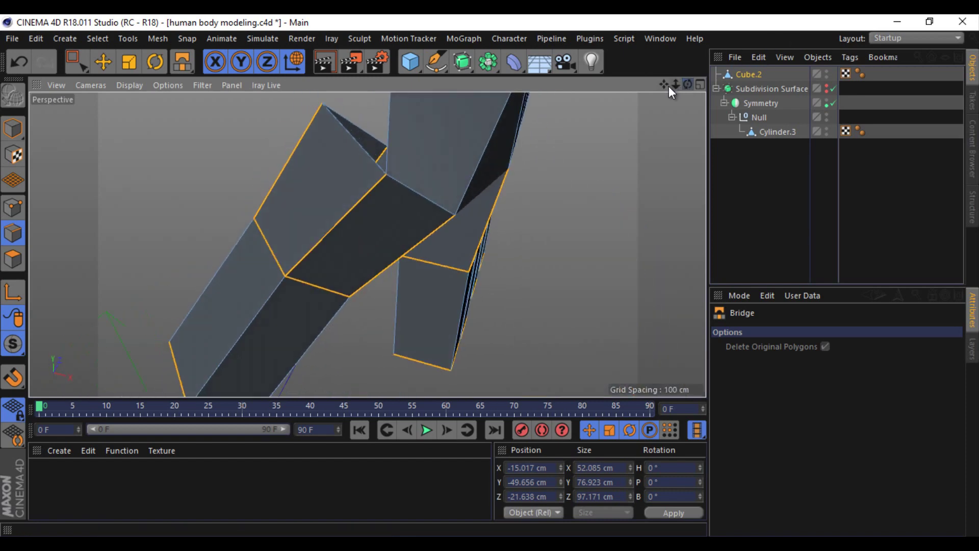
pyautogui.moveTo(672, 92)
pyautogui.mouseDown()
pyautogui.moveTo(491, 275)
pyautogui.moveTo(434, 201)
pyautogui.mouseUp()
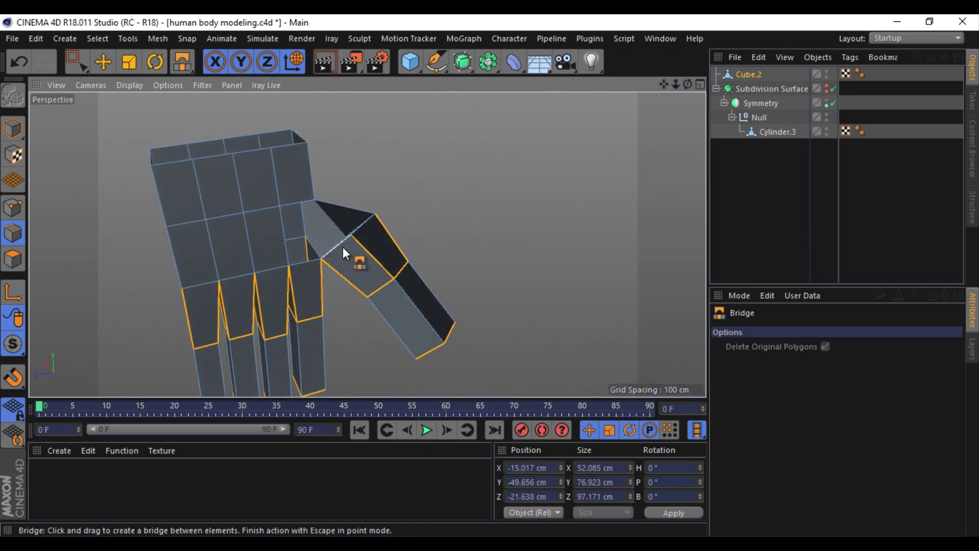
pyautogui.moveTo(344, 244); pyautogui.dragTo(280, 235)
pyautogui.moveTo(688, 84); pyautogui.dragTo(489, 275)
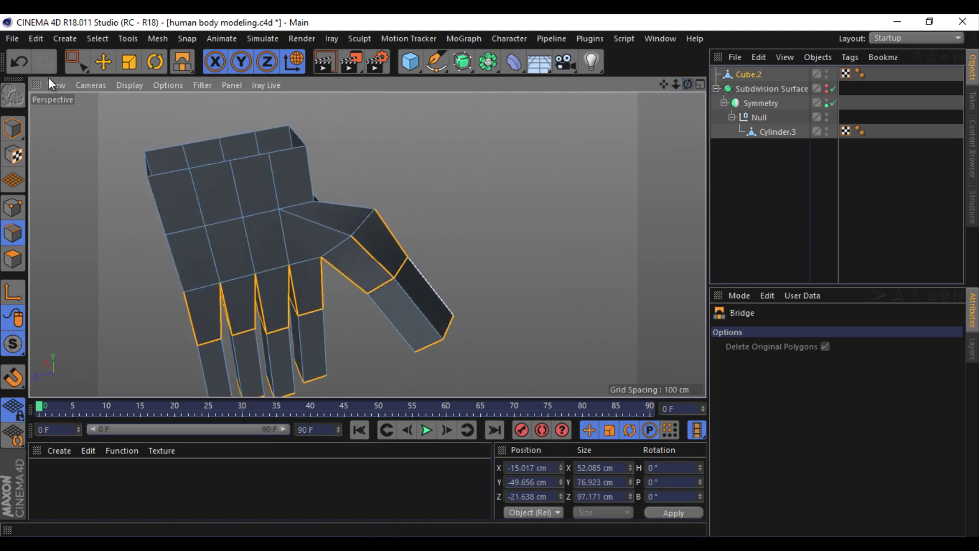
# Step: Rotate the thumb polygons outward from the palm and move them into position
pyautogui.click(75, 62)
pyautogui.click(13, 259)
pyautogui.press('r')
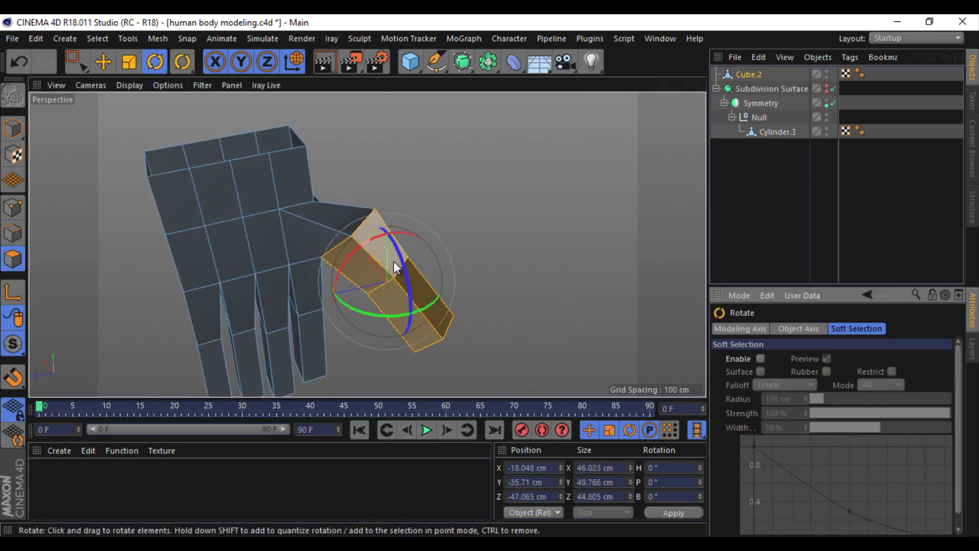
pyautogui.moveTo(394, 261); pyautogui.dragTo(387, 276)
pyautogui.moveTo(488, 272)
pyautogui.keyDown('alt'); pyautogui.mouseDown()
pyautogui.moveTo(595, 243)
pyautogui.moveTo(495, 160)
pyautogui.mouseUp(); pyautogui.keyUp('alt')
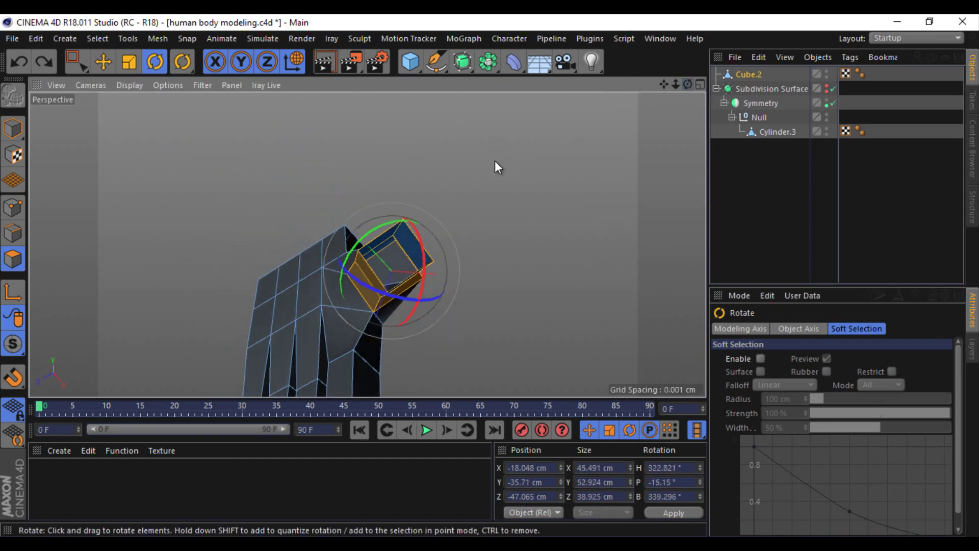
pyautogui.press('e')
pyautogui.moveTo(301, 137); pyautogui.dragTo(543, 212)
pyautogui.moveTo(689, 84)
pyautogui.mouseDown()
pyautogui.moveTo(491, 275)
pyautogui.moveTo(506, 239)
pyautogui.mouseUp()
# Step: Nudge the thumb into place and close the open hole at its tip
pyautogui.press('t')
pyautogui.press('e')
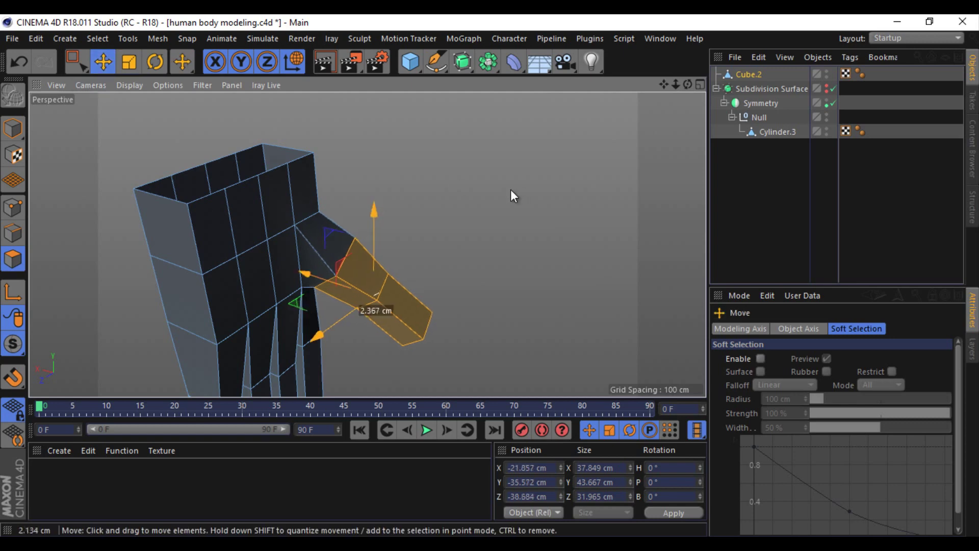
pyautogui.moveTo(512, 196)
pyautogui.mouseDown()
pyautogui.moveTo(490, 275)
pyautogui.moveTo(419, 206)
pyautogui.mouseUp()
pyautogui.keyDown('alt'); pyautogui.moveTo(419, 206); pyautogui.dragTo(463, 225, button='right'); pyautogui.keyUp('alt')
pyautogui.rightClick(463, 225)
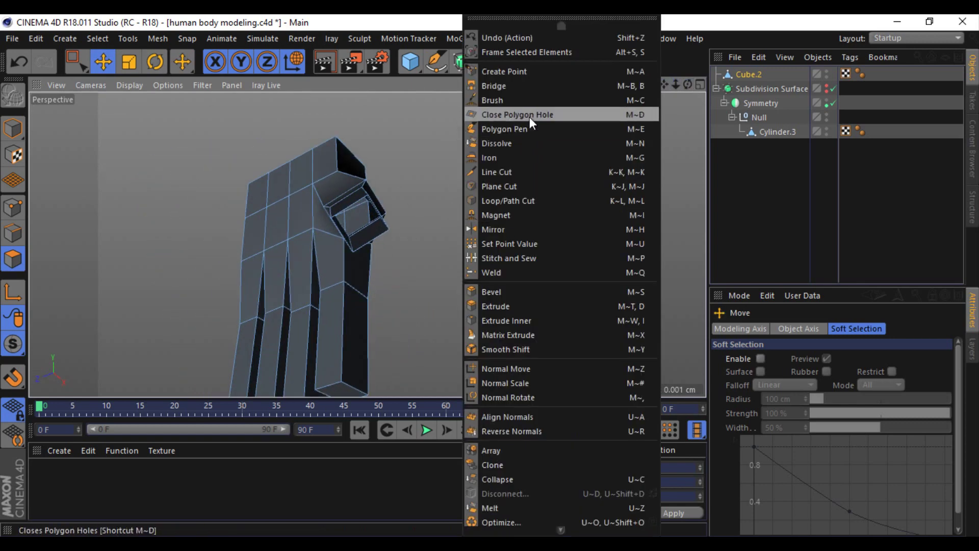
pyautogui.click(529, 117)
# Step: Add a Subdivision Surface and parent the hand mesh Cube.2 under it
pyautogui.click(384, 228)
pyautogui.keyDown('alt'); pyautogui.moveTo(491, 279); pyautogui.dragTo(510, 255); pyautogui.keyUp('alt')
pyautogui.click(463, 62)
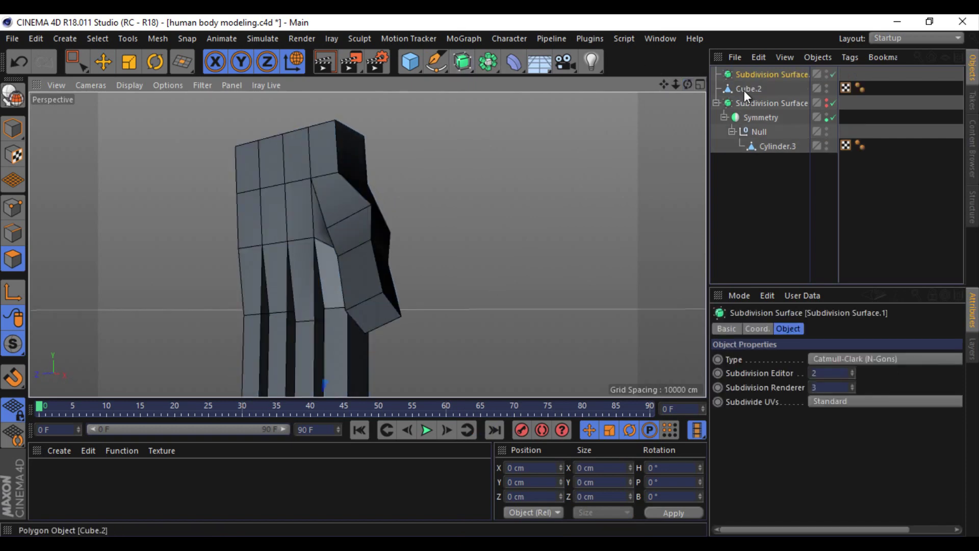
pyautogui.moveTo(745, 91); pyautogui.dragTo(760, 75)
# Step: Rectangle-select the polygons of the whole thumb on the smoothed hand
pyautogui.moveTo(662, 96)
pyautogui.keyDown('alt'); pyautogui.mouseDown()
pyautogui.moveTo(494, 277)
pyautogui.moveTo(459, 255)
pyautogui.mouseUp(); pyautogui.keyUp('alt')
pyautogui.scroll(5, 459, 255)
pyautogui.click(76, 60)
pyautogui.moveTo(442, 175); pyautogui.dragTo(299, 270)
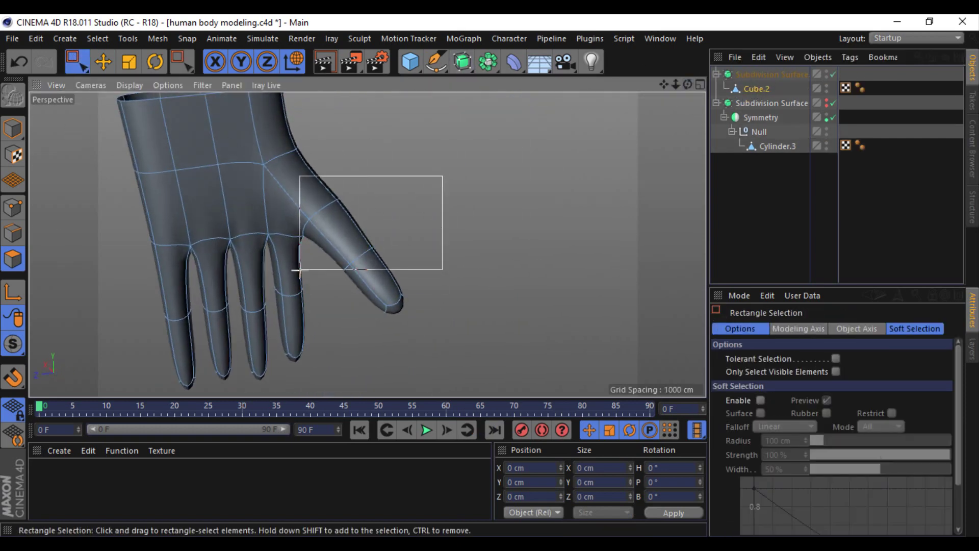
pyautogui.moveTo(470, 179)
pyautogui.mouseDown()
pyautogui.moveTo(317, 306)
pyautogui.moveTo(492, 278)
pyautogui.mouseUp()
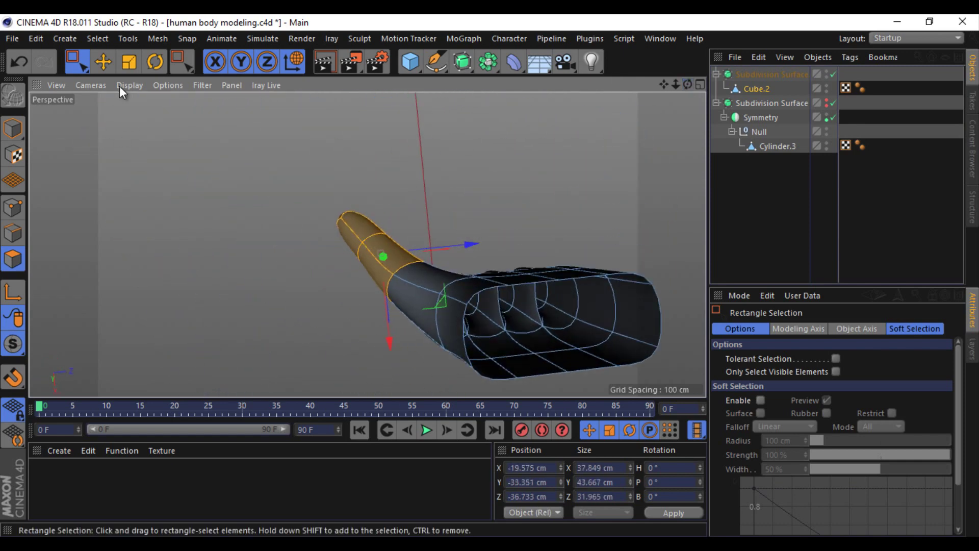
# Step: Rotate the thumb to point upward, lengthen it and tilt it further
pyautogui.press('r')
pyautogui.moveTo(119, 86)
pyautogui.mouseDown()
pyautogui.moveTo(237, 101)
pyautogui.moveTo(109, 152)
pyautogui.moveTo(151, 136)
pyautogui.mouseUp()
pyautogui.press('e')
pyautogui.press('t')
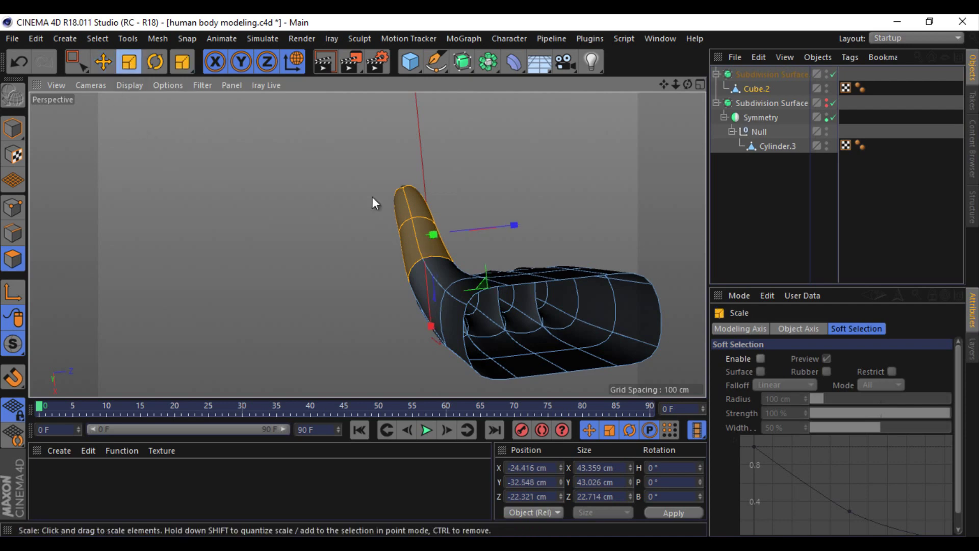
pyautogui.moveTo(514, 224); pyautogui.dragTo(509, 230)
pyautogui.keyDown('alt'); pyautogui.moveTo(488, 279); pyautogui.dragTo(488, 280); pyautogui.keyUp('alt')
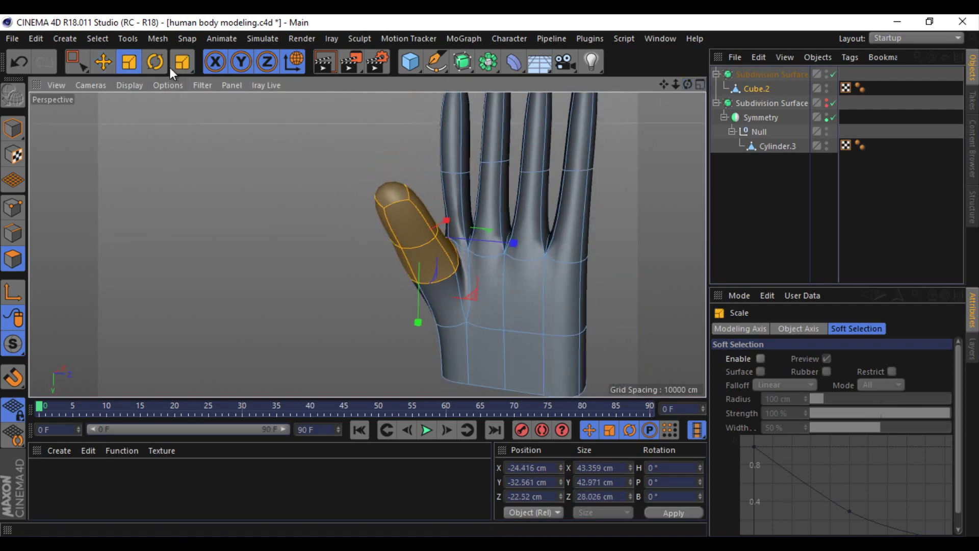
pyautogui.press('r')
pyautogui.moveTo(650, 300)
pyautogui.mouseDown()
pyautogui.moveTo(636, 265)
pyautogui.moveTo(421, 239)
pyautogui.mouseUp()
# Step: Undo the tilt, shrink the thumb to about half length and stretch it vertically
pyautogui.click(103, 62)
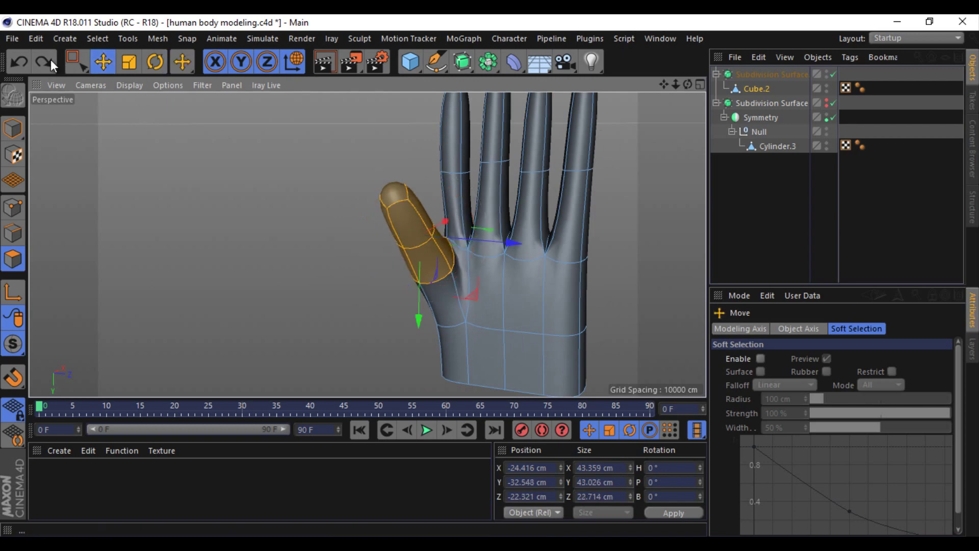
pyautogui.click(51, 59)
pyautogui.moveTo(684, 84)
pyautogui.mouseDown()
pyautogui.moveTo(493, 282)
pyautogui.moveTo(686, 87)
pyautogui.mouseUp()
pyautogui.click(129, 62)
pyautogui.moveTo(268, 219); pyautogui.dragTo(291, 224)
pyautogui.moveTo(688, 84); pyautogui.dragTo(488, 275)
pyautogui.moveTo(423, 312)
pyautogui.mouseDown()
pyautogui.moveTo(422, 326)
pyautogui.moveTo(389, 192)
pyautogui.mouseUp()
# Step: Select the edge loop near the thumb base and shift it slightly
pyautogui.press('e')
pyautogui.click(442, 225)
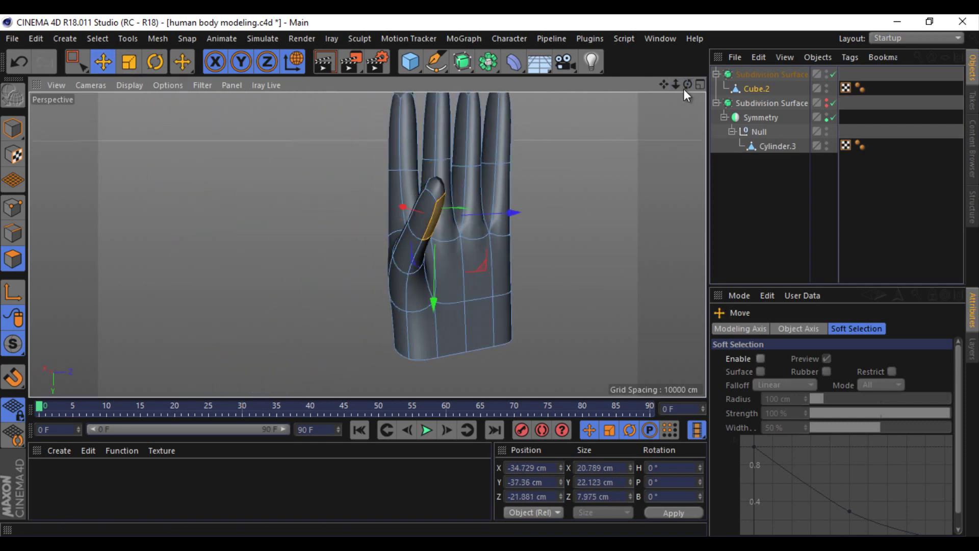
pyautogui.moveTo(684, 87); pyautogui.dragTo(607, 155)
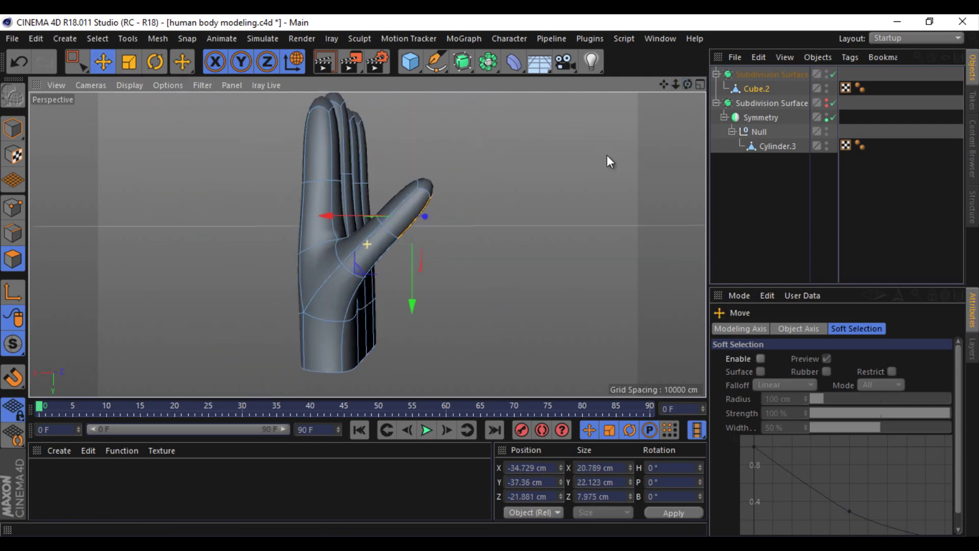
pyautogui.doubleClick(389, 262)
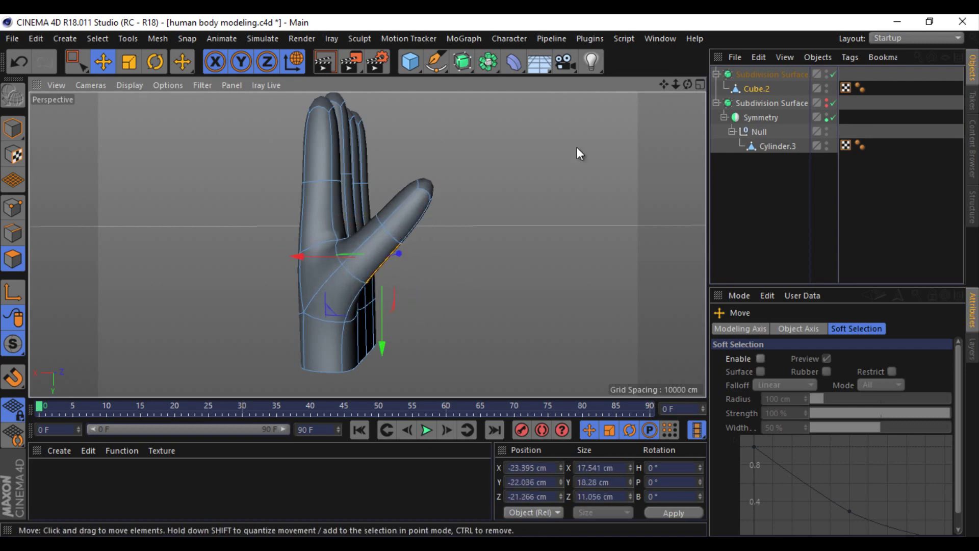
pyautogui.moveTo(579, 153)
pyautogui.keyDown('alt'); pyautogui.mouseDown()
pyautogui.moveTo(490, 280)
pyautogui.moveTo(433, 219)
pyautogui.mouseUp(); pyautogui.keyUp('alt')
pyautogui.moveTo(273, 282); pyautogui.dragTo(275, 278)
# Step: Move the thumb-tip edge loop outward and adjust another loop on the thumb
pyautogui.press('u')
pyautogui.press('l')
pyautogui.click(377, 252)
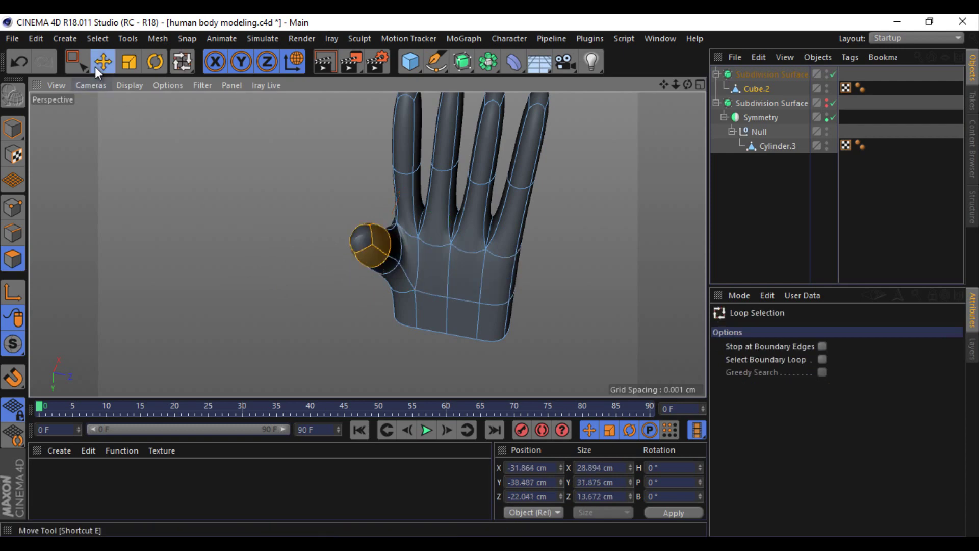
pyautogui.click(97, 63)
pyautogui.moveTo(199, 191); pyautogui.dragTo(162, 186)
pyautogui.moveTo(494, 274)
pyautogui.keyDown('alt'); pyautogui.mouseDown()
pyautogui.moveTo(522, 220)
pyautogui.moveTo(502, 221)
pyautogui.mouseUp(); pyautogui.keyUp('alt')
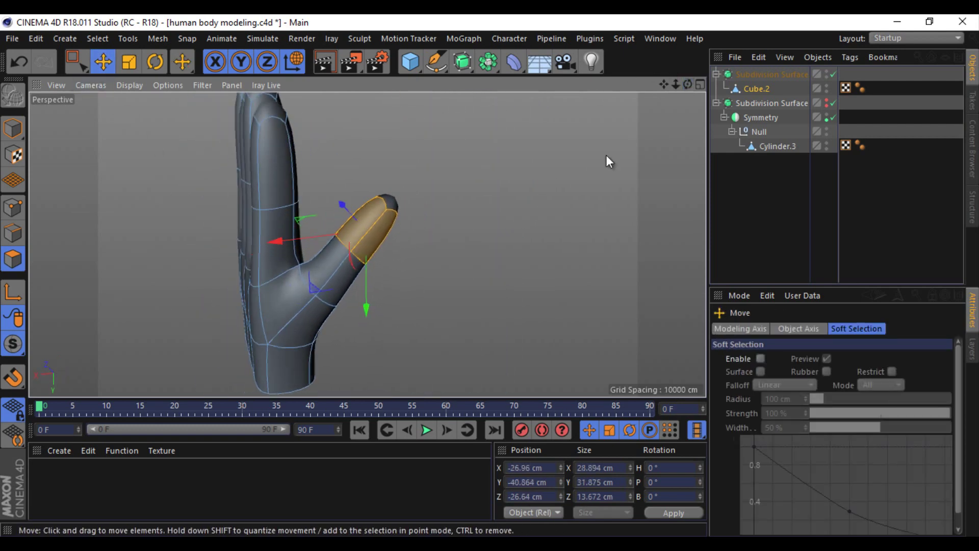
pyautogui.moveTo(606, 155)
pyautogui.keyDown('alt'); pyautogui.mouseDown()
pyautogui.moveTo(497, 277)
pyautogui.moveTo(396, 264)
pyautogui.mouseUp(); pyautogui.keyUp('alt')
pyautogui.click(396, 264)
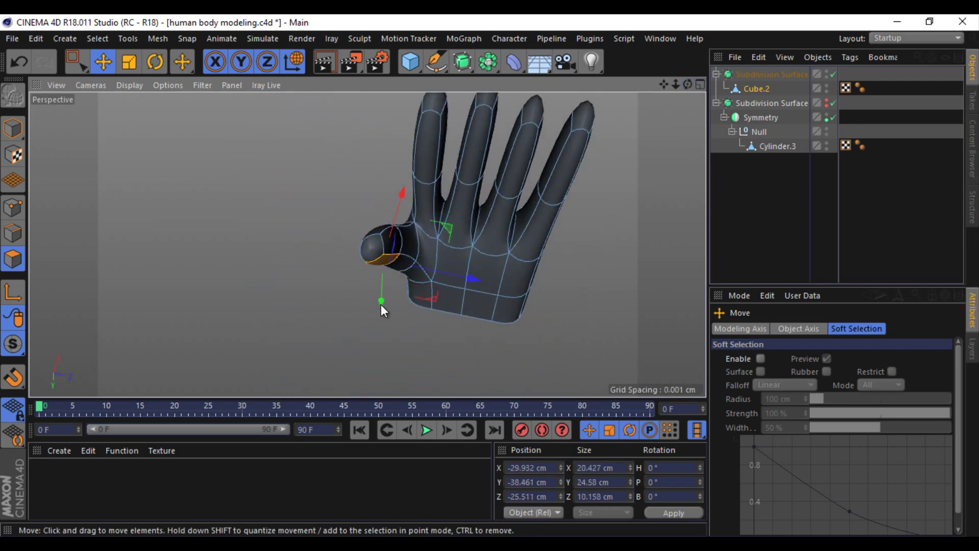
pyautogui.moveTo(380, 304); pyautogui.dragTo(292, 307)
# Step: Try repositioning the edge loop along the palm's thumb side, then revert it
pyautogui.moveTo(688, 84); pyautogui.dragTo(491, 274)
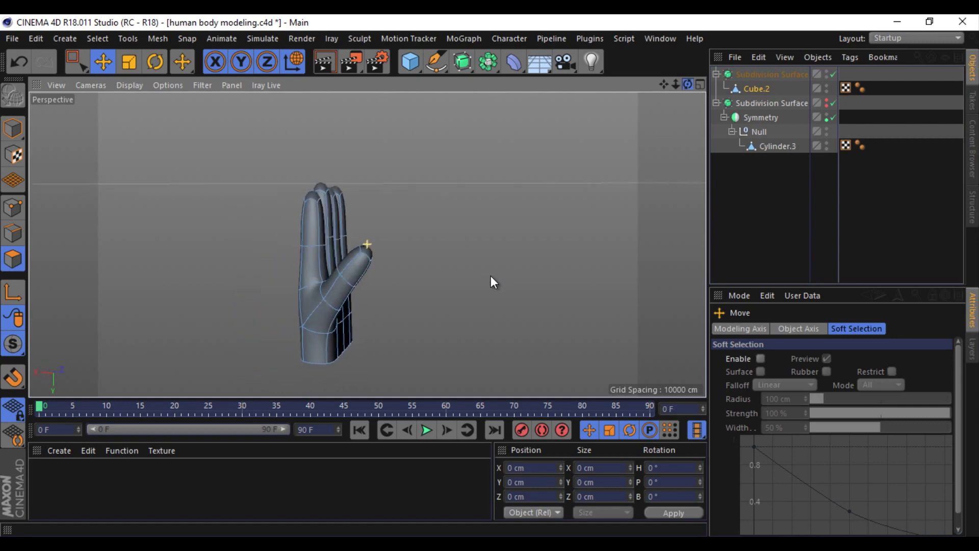
pyautogui.moveTo(663, 81)
pyautogui.mouseDown()
pyautogui.moveTo(491, 279)
pyautogui.moveTo(366, 244)
pyautogui.mouseUp()
pyautogui.click(366, 244)
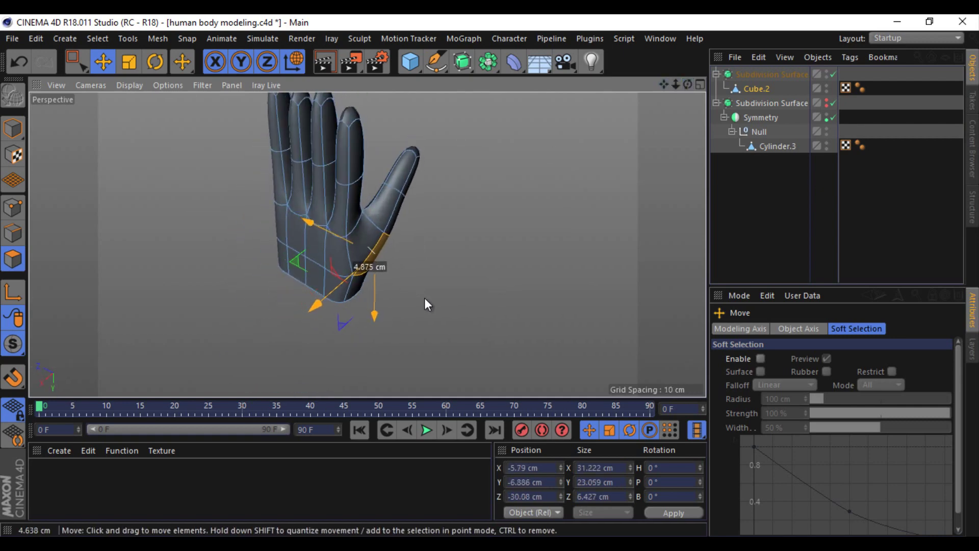
pyautogui.moveTo(409, 185); pyautogui.dragTo(463, 197)
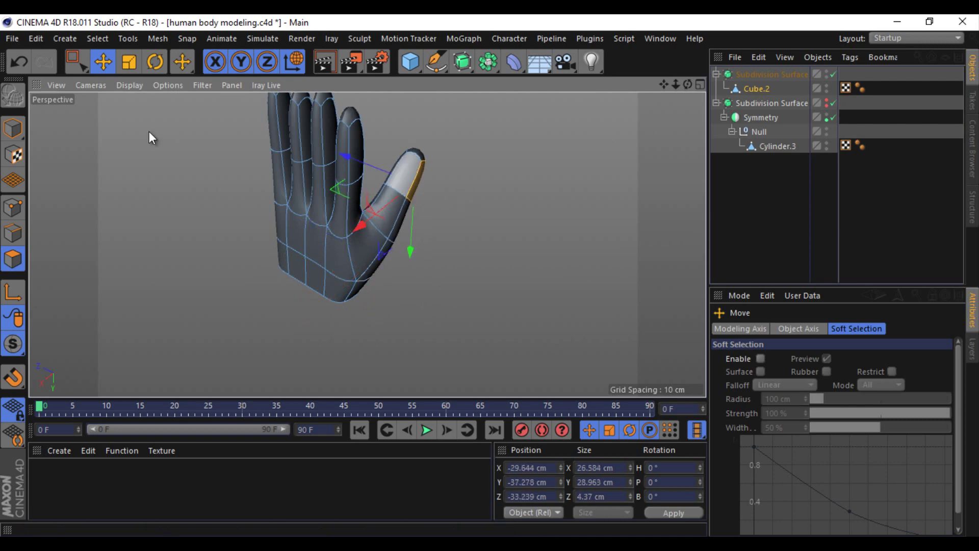
pyautogui.click(20, 61)
pyautogui.keyDown('alt'); pyautogui.moveTo(491, 279); pyautogui.dragTo(492, 275); pyautogui.keyUp('alt')
pyautogui.scroll(3, 491, 276)
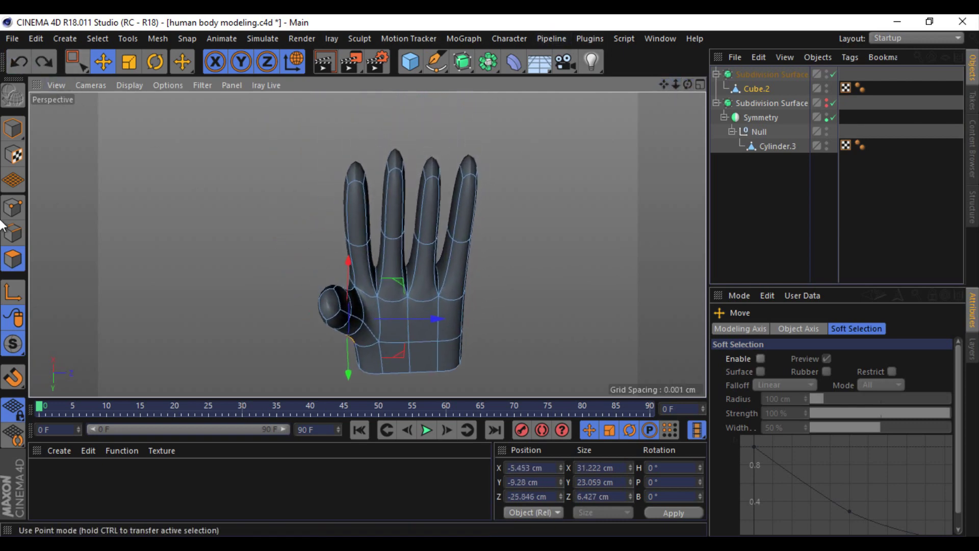
# Step: Raise the middle fingertip polygon to lengthen the middle finger
pyautogui.click(12, 233)
pyautogui.click(437, 237)
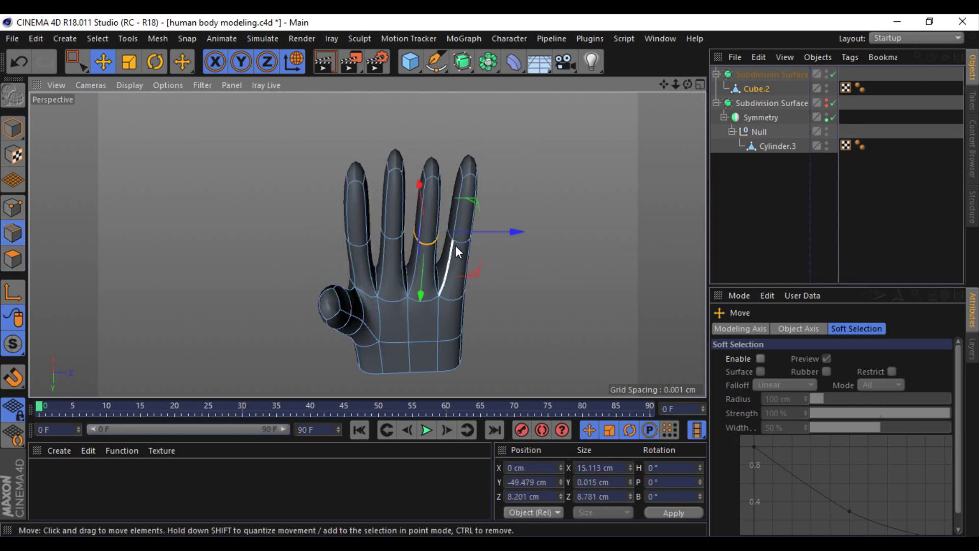
pyautogui.click(13, 259)
pyautogui.click(396, 160)
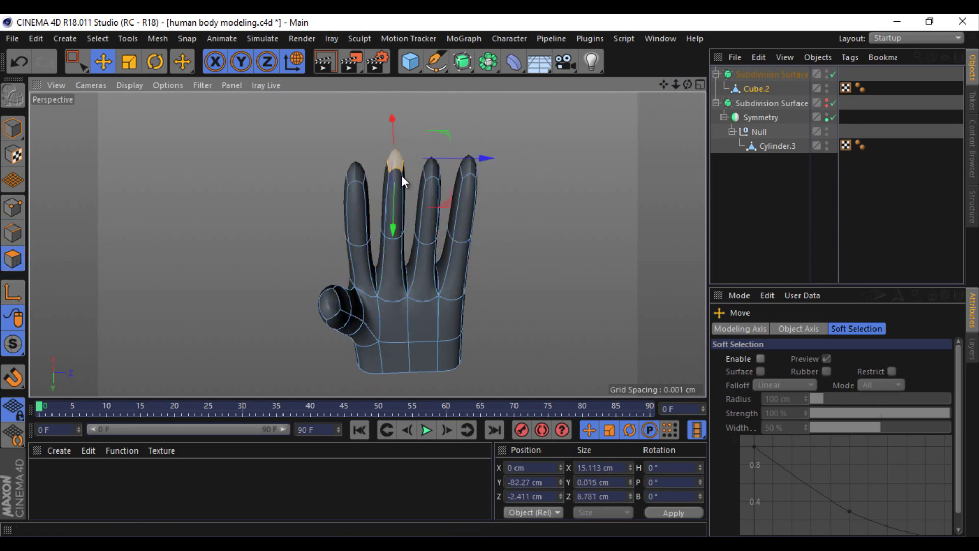
pyautogui.moveTo(402, 175); pyautogui.dragTo(395, 213)
# Step: Line Cut a new edge loop across all four fingers
pyautogui.rightClick(521, 219)
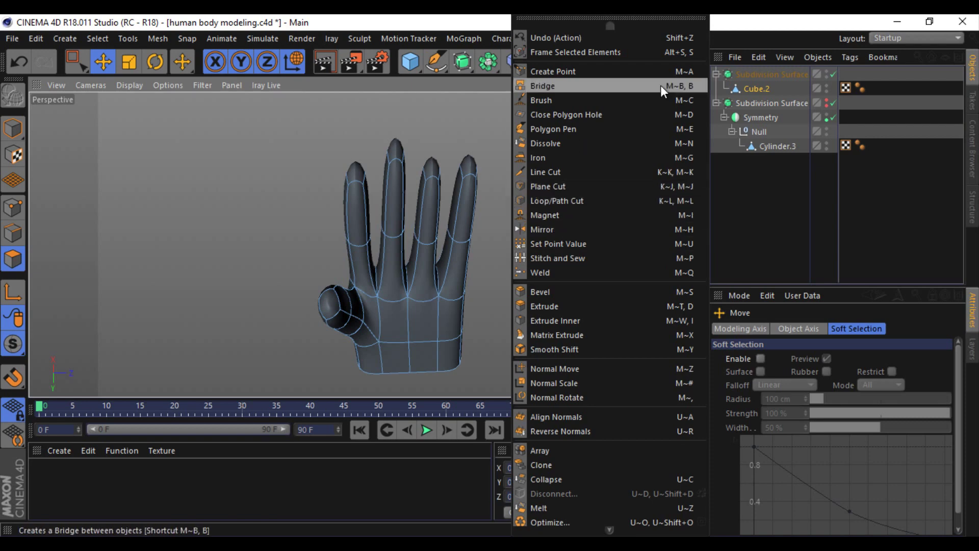
pyautogui.rightClick(145, 238)
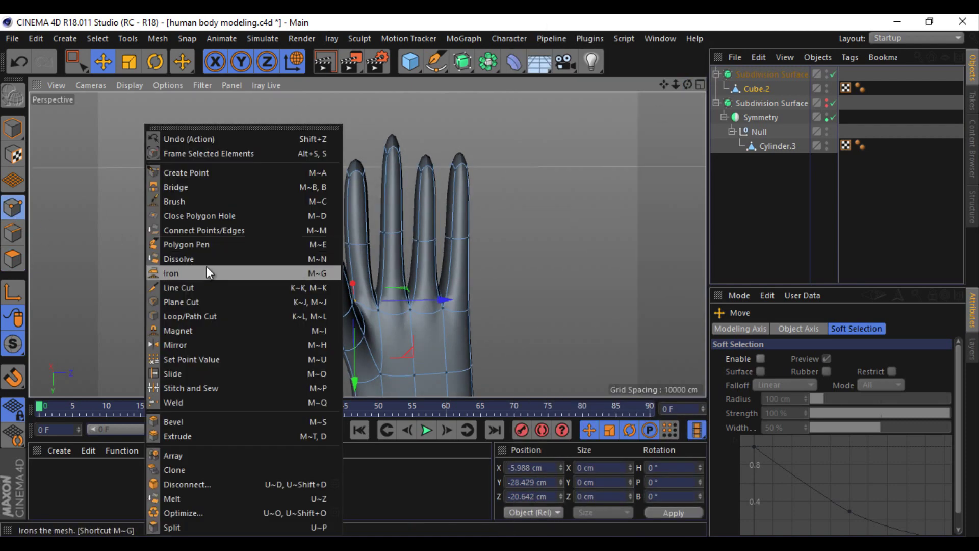
pyautogui.click(206, 266)
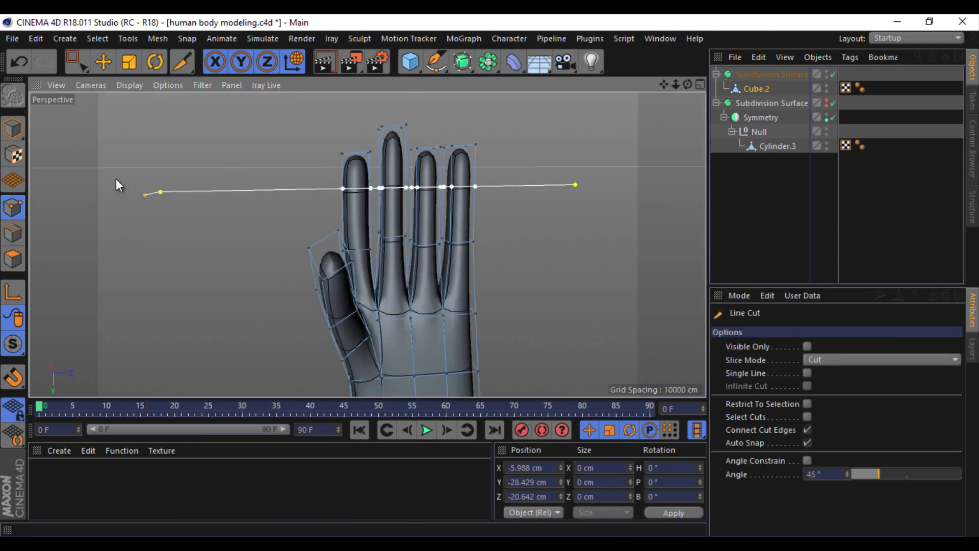
pyautogui.moveTo(579, 183); pyautogui.dragTo(115, 182)
pyautogui.click(77, 62)
# Step: Select the four fingertip polygons and widen them along X
pyautogui.click(13, 257)
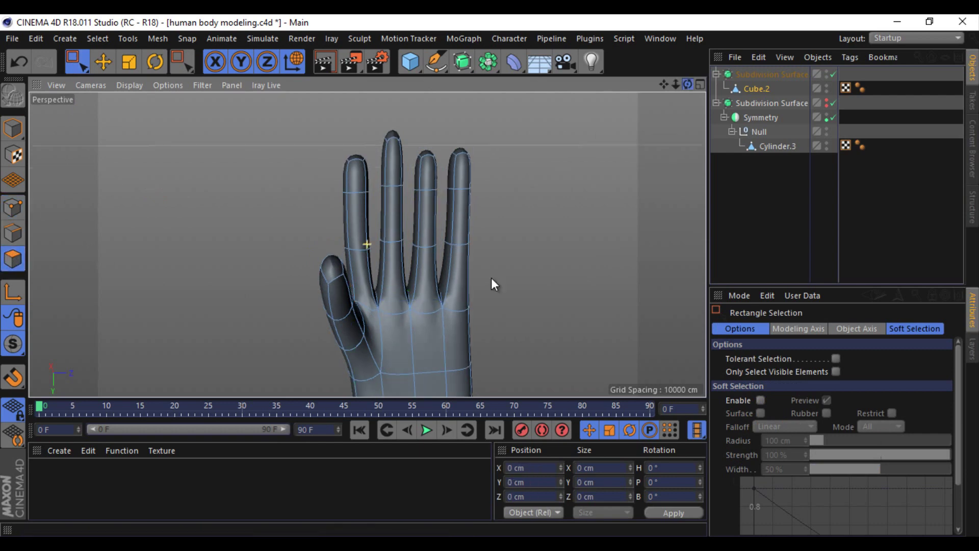
pyautogui.keyDown('alt'); pyautogui.moveTo(491, 278); pyautogui.dragTo(492, 282); pyautogui.keyUp('alt')
pyautogui.moveTo(551, 128); pyautogui.dragTo(340, 252)
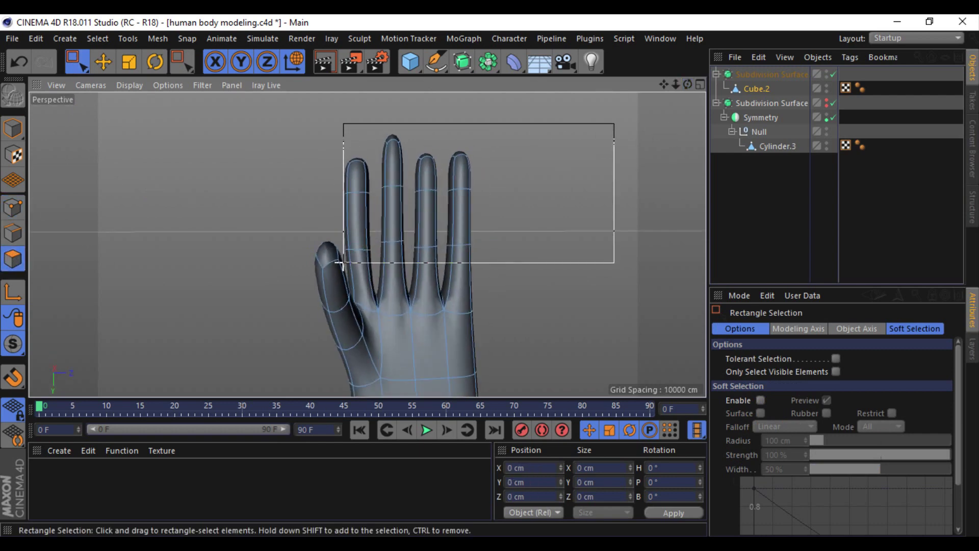
pyautogui.press('t')
pyautogui.moveTo(488, 192); pyautogui.dragTo(498, 189)
# Step: Reposition the index fingertip and shift the points along the hand's side
pyautogui.press('0')
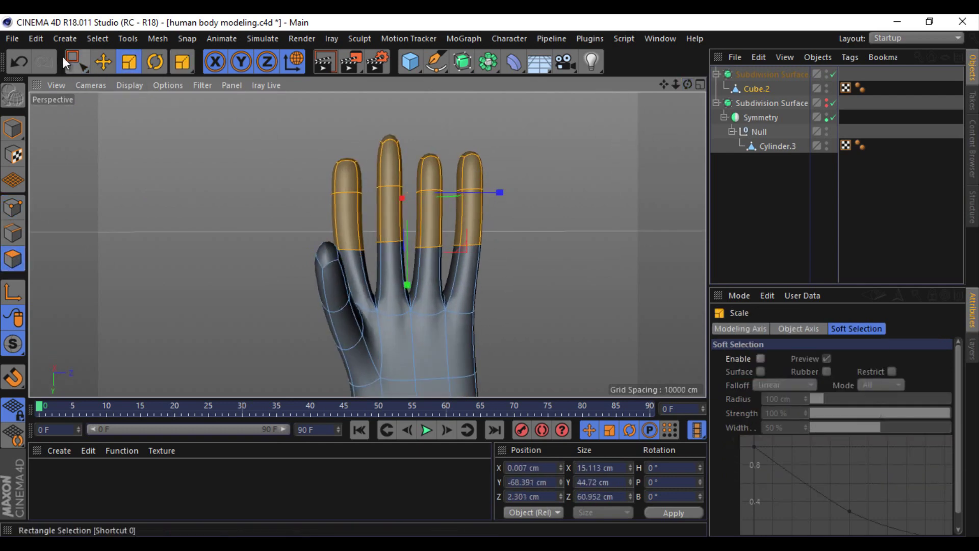
pyautogui.keyDown('ctrl'); pyautogui.moveTo(546, 109); pyautogui.dragTo(374, 217); pyautogui.keyUp('ctrl')
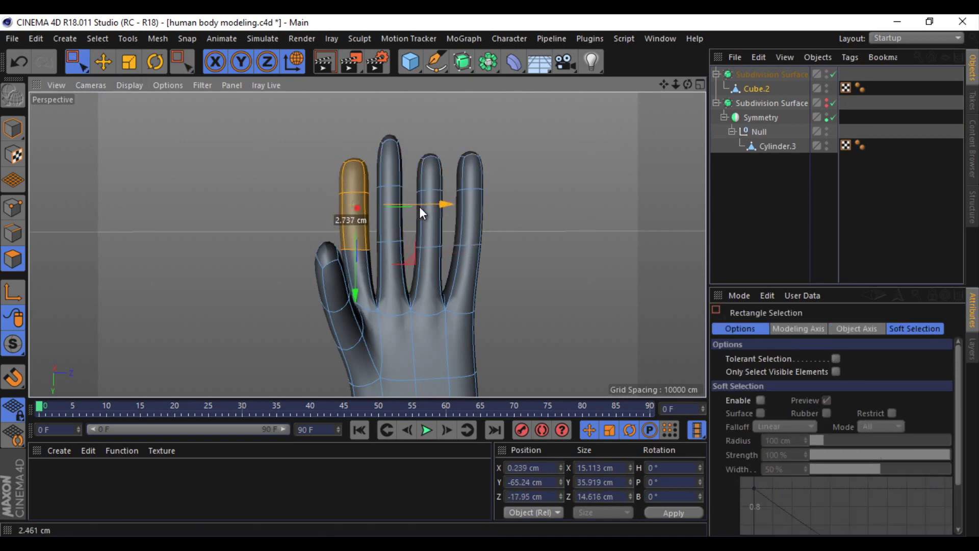
pyautogui.moveTo(522, 126)
pyautogui.mouseDown()
pyautogui.moveTo(453, 201)
pyautogui.moveTo(463, 263)
pyautogui.mouseUp()
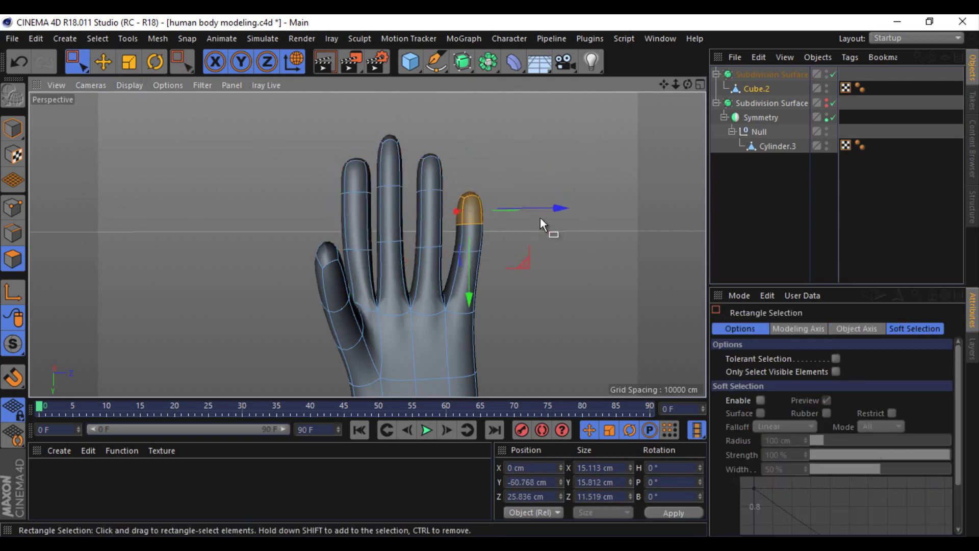
pyautogui.moveTo(524, 165); pyautogui.dragTo(463, 218)
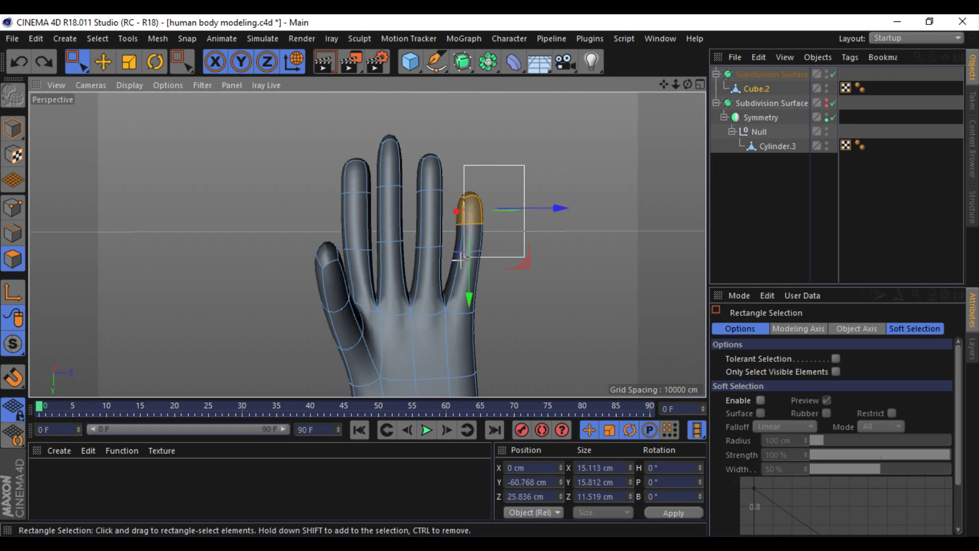
pyautogui.click(532, 216)
pyautogui.moveTo(687, 83)
pyautogui.mouseDown()
pyautogui.moveTo(536, 164)
pyautogui.moveTo(357, 350)
pyautogui.mouseUp()
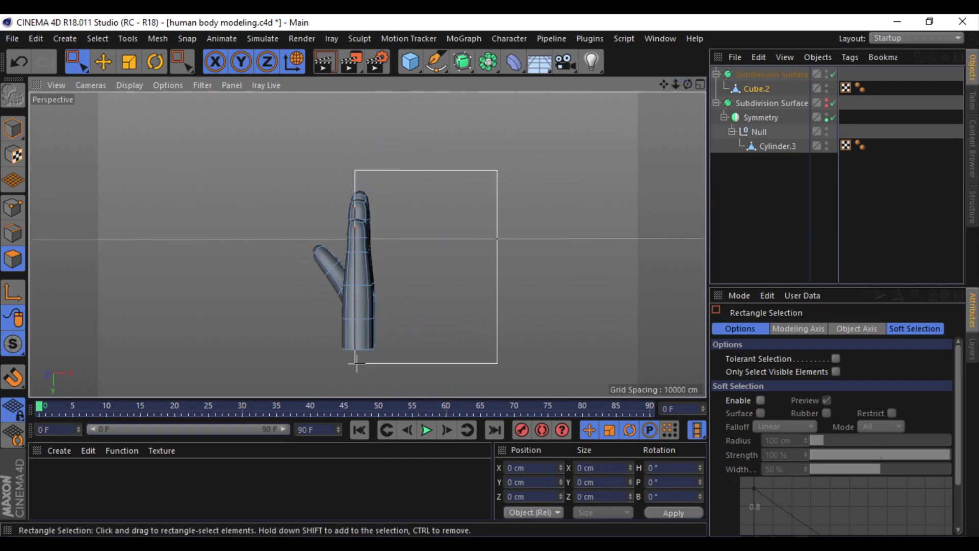
pyautogui.moveTo(440, 266); pyautogui.dragTo(436, 271)
pyautogui.click(560, 178)
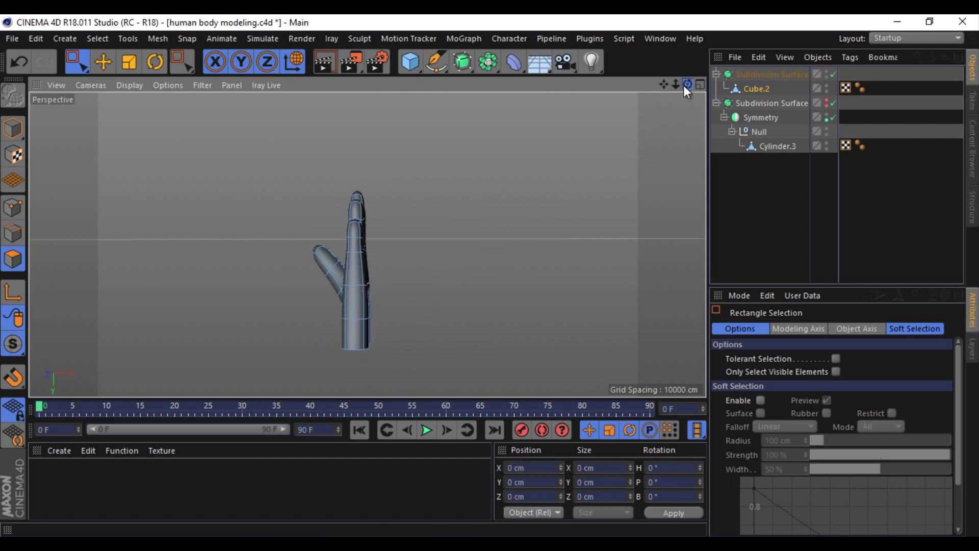
pyautogui.moveTo(688, 84); pyautogui.dragTo(444, 326)
# Step: Disable Subdivision Surface and pull the inner-corner thumb-base point up and left
pyautogui.scroll(5, 444, 326)
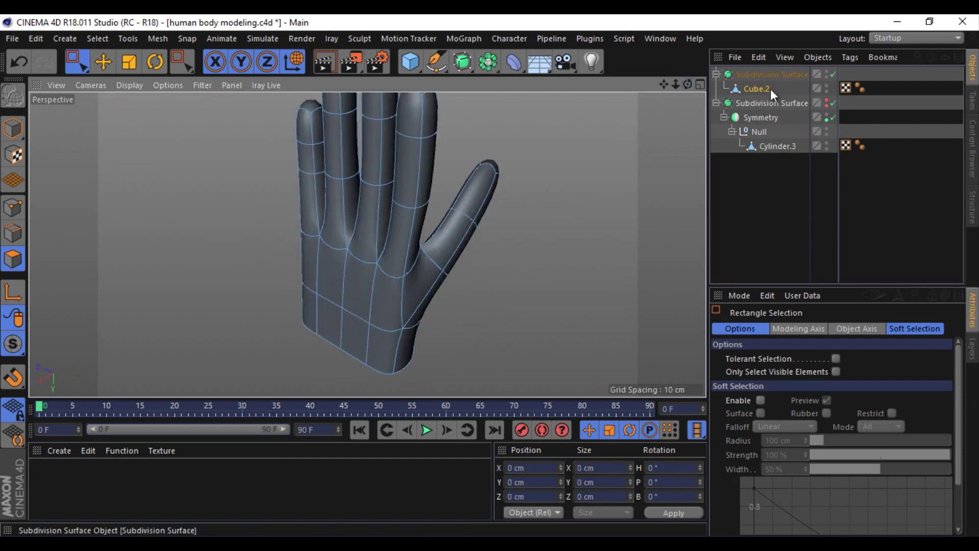
pyautogui.click(833, 74)
pyautogui.moveTo(687, 84)
pyautogui.mouseDown()
pyautogui.moveTo(482, 276)
pyautogui.moveTo(493, 274)
pyautogui.mouseUp()
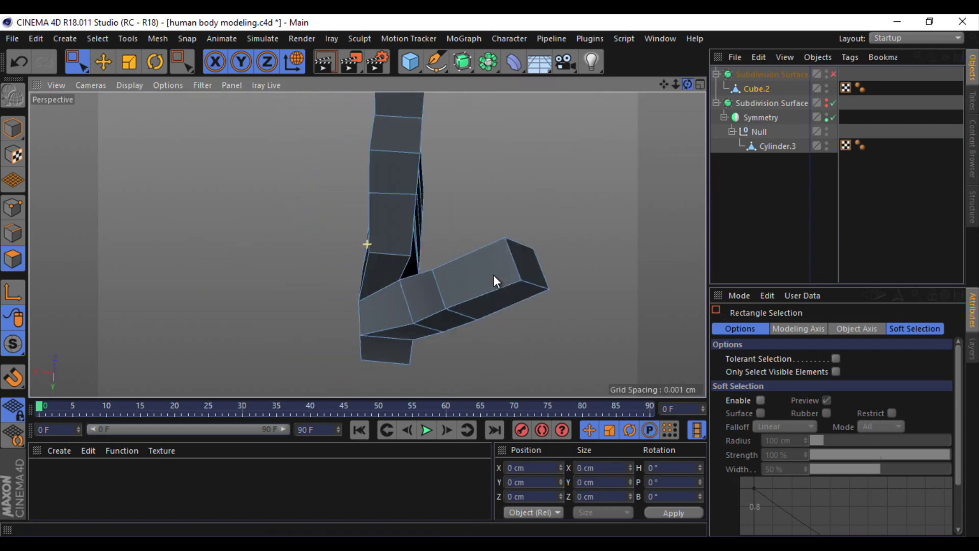
pyautogui.click(106, 65)
pyautogui.click(13, 208)
pyautogui.click(439, 304)
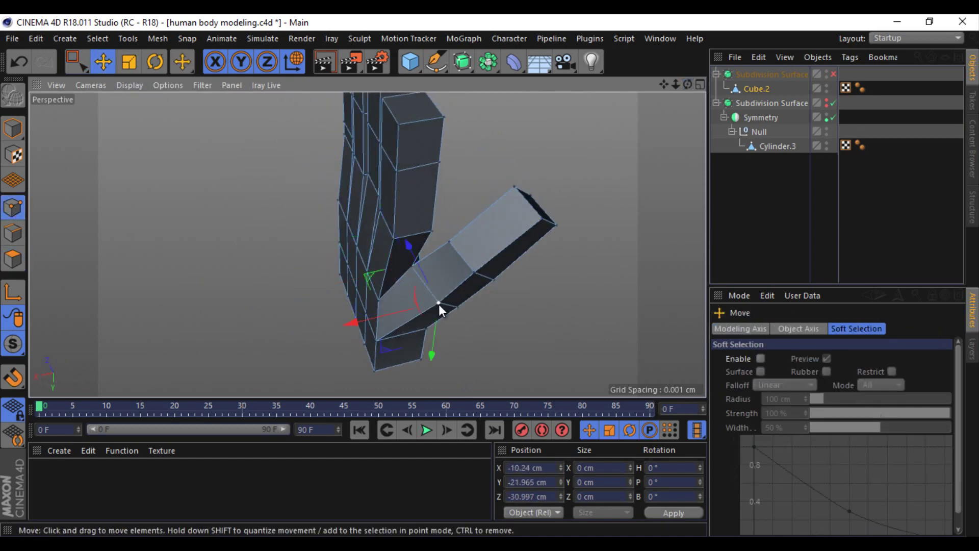
pyautogui.moveTo(687, 84); pyautogui.dragTo(149, 469)
pyautogui.moveTo(330, 271); pyautogui.dragTo(342, 250)
# Step: Move the remaining thumb-base points, snapping one onto its neighbour, and re-enable smoothing
pyautogui.click(452, 312)
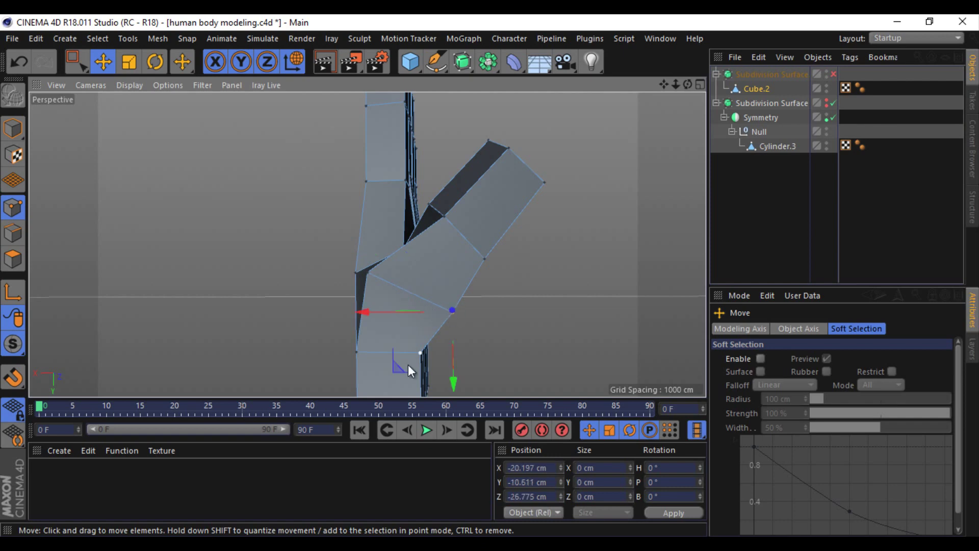
pyautogui.moveTo(408, 365); pyautogui.dragTo(378, 348)
pyautogui.scroll(-5, 492, 278)
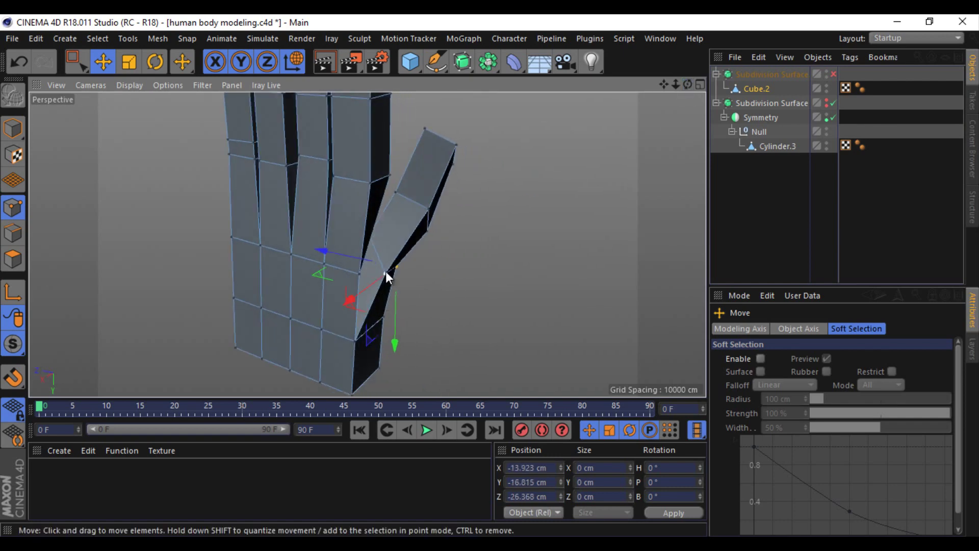
pyautogui.moveTo(384, 278)
pyautogui.mouseDown()
pyautogui.moveTo(360, 270)
pyautogui.moveTo(433, 278)
pyautogui.mouseUp()
pyautogui.keyDown('alt'); pyautogui.moveTo(549, 119); pyautogui.dragTo(489, 276); pyautogui.keyUp('alt')
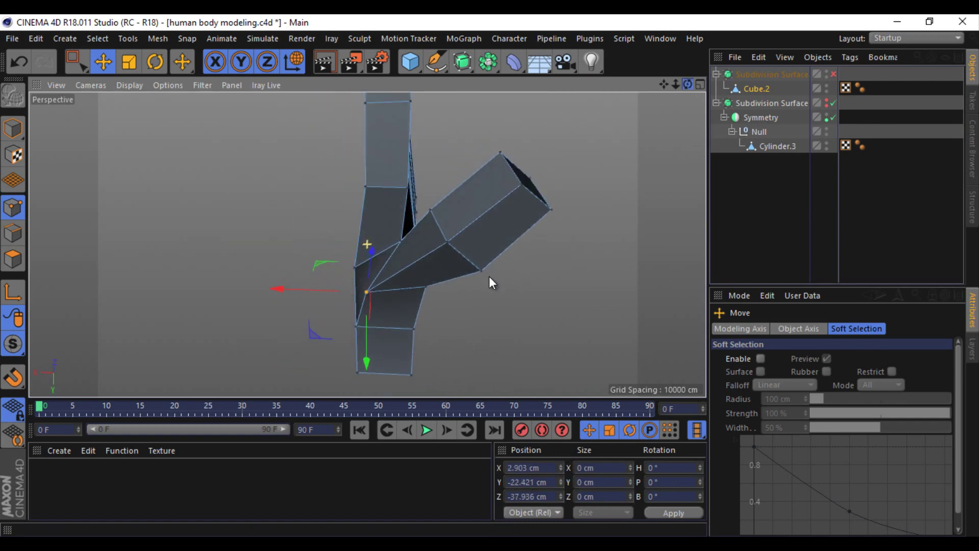
pyautogui.click(373, 276)
pyautogui.moveTo(373, 276); pyautogui.dragTo(346, 259)
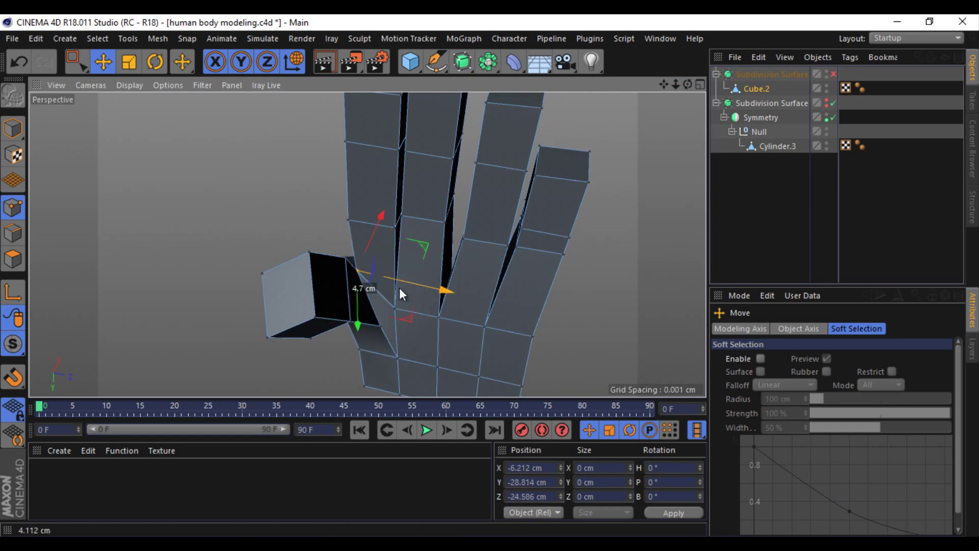
pyautogui.moveTo(693, 87)
pyautogui.mouseDown()
pyautogui.moveTo(492, 274)
pyautogui.moveTo(369, 288)
pyautogui.moveTo(439, 355)
pyautogui.moveTo(505, 368)
pyautogui.mouseUp()
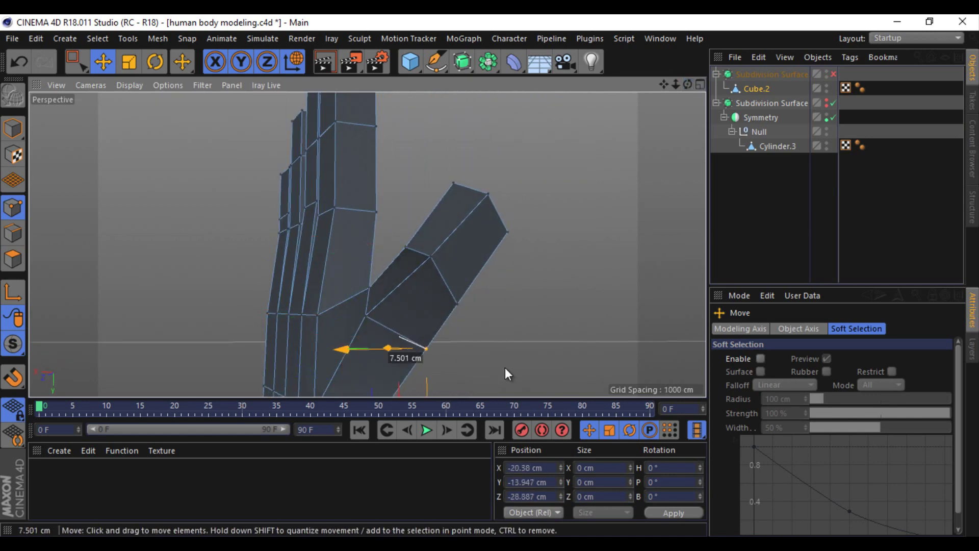
pyautogui.click(833, 74)
pyautogui.moveTo(676, 85)
pyautogui.mouseDown()
pyautogui.moveTo(489, 283)
pyautogui.moveTo(485, 274)
pyautogui.mouseUp()
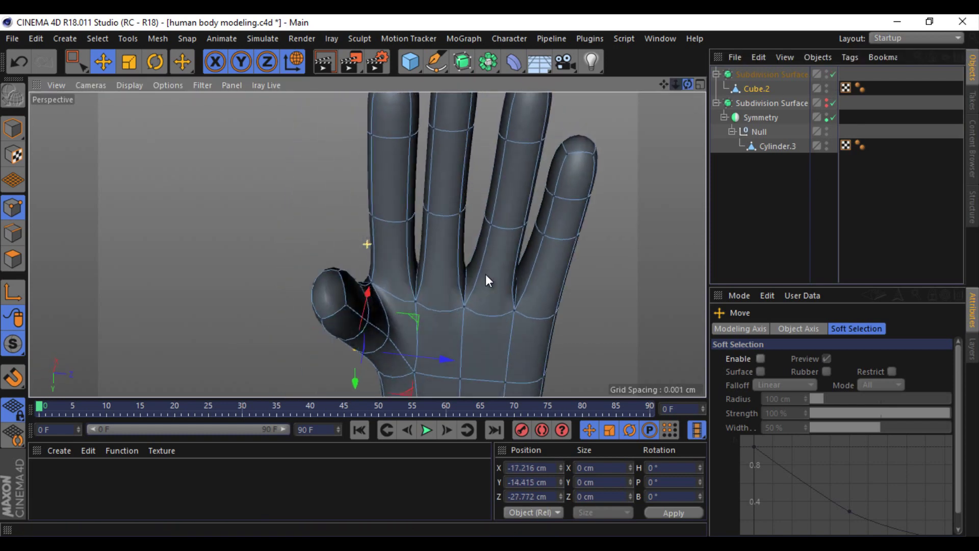
# Step: Select the thumb points, shift them about 3.6 cm and widen them along X
pyautogui.moveTo(681, 84)
pyautogui.mouseDown()
pyautogui.moveTo(488, 280)
pyautogui.moveTo(494, 273)
pyautogui.moveTo(480, 279)
pyautogui.moveTo(307, 219)
pyautogui.mouseUp()
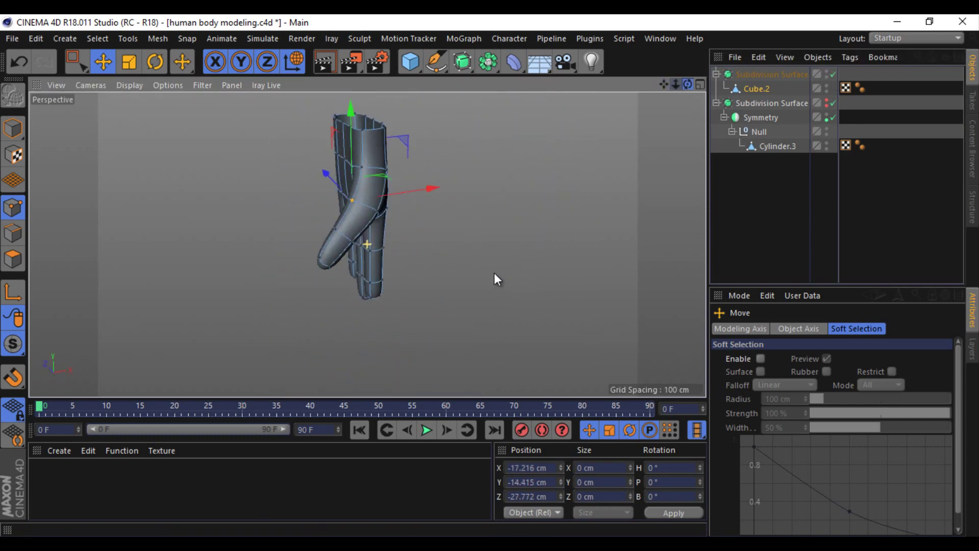
pyautogui.scroll(5, 369, 178)
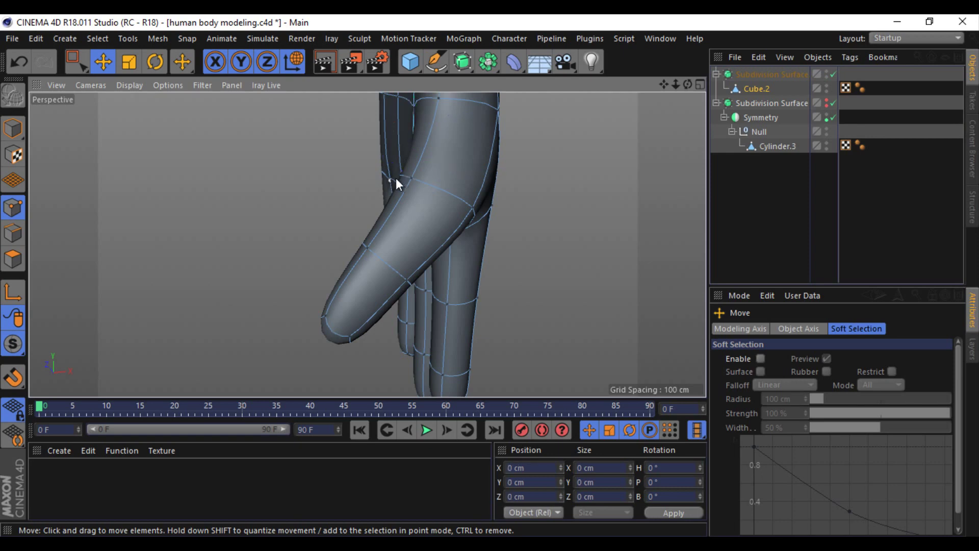
pyautogui.press('0')
pyautogui.moveTo(687, 85); pyautogui.dragTo(684, 88)
pyautogui.click(439, 219)
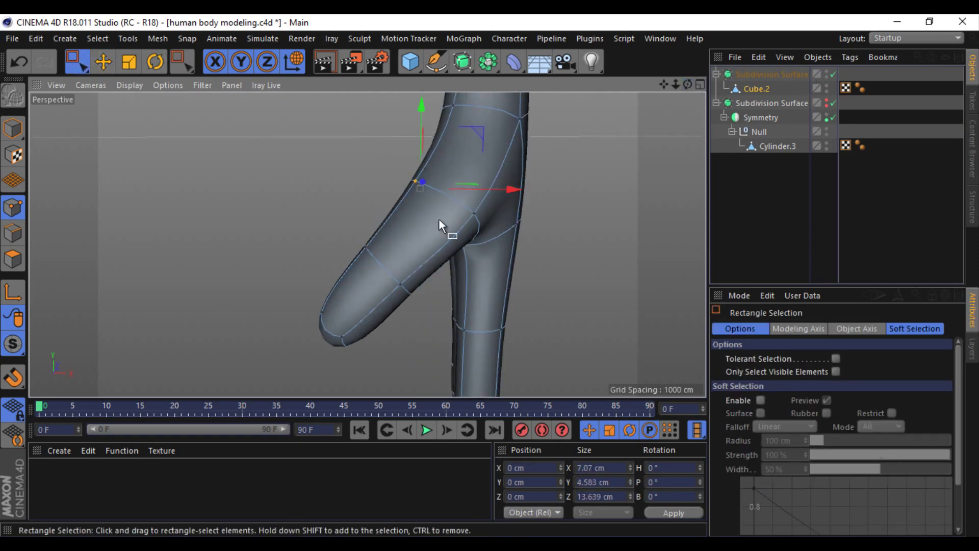
pyautogui.moveTo(483, 136)
pyautogui.keyDown('alt'); pyautogui.mouseDown()
pyautogui.moveTo(528, 162)
pyautogui.moveTo(513, 110)
pyautogui.mouseUp(); pyautogui.keyUp('alt')
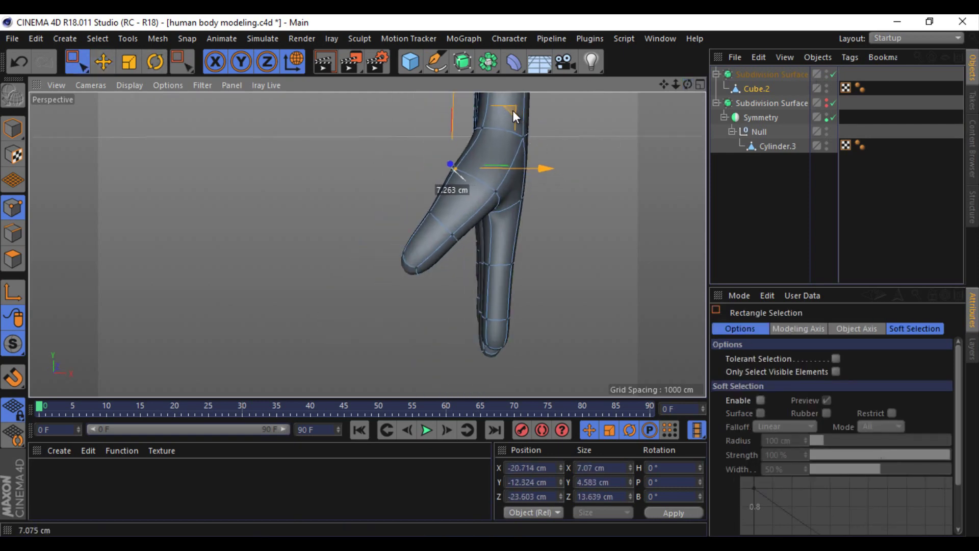
pyautogui.moveTo(378, 203); pyautogui.dragTo(470, 290)
pyautogui.press('r')
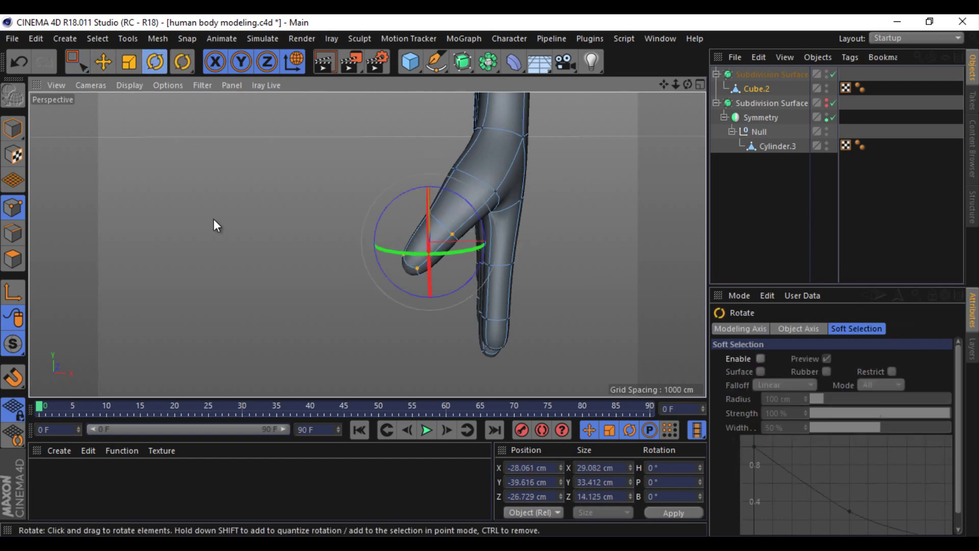
pyautogui.click(103, 61)
pyautogui.moveTo(177, 163); pyautogui.dragTo(188, 154)
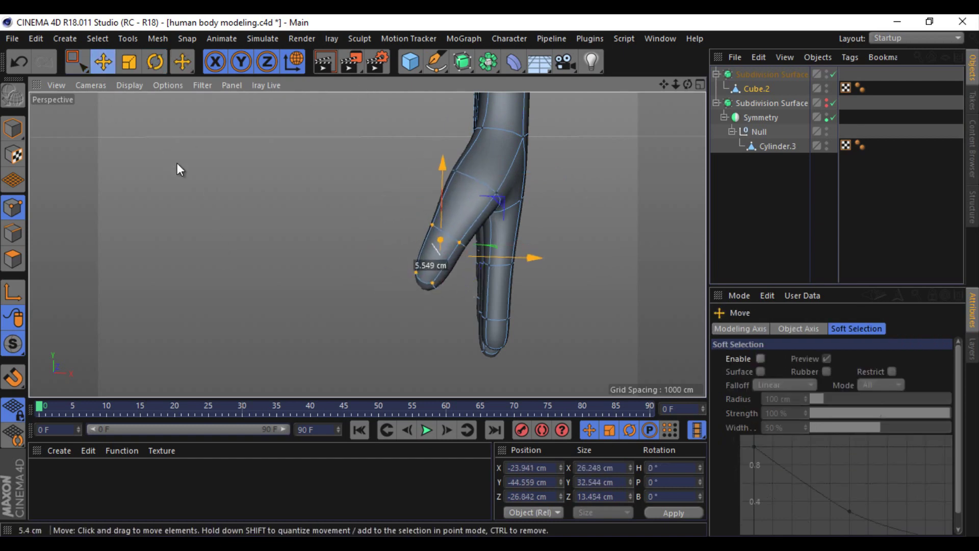
pyautogui.click(129, 62)
pyautogui.moveTo(537, 240); pyautogui.dragTo(549, 241)
# Step: Shrink the edge loop at the thumb base
pyautogui.click(103, 61)
pyautogui.click(12, 232)
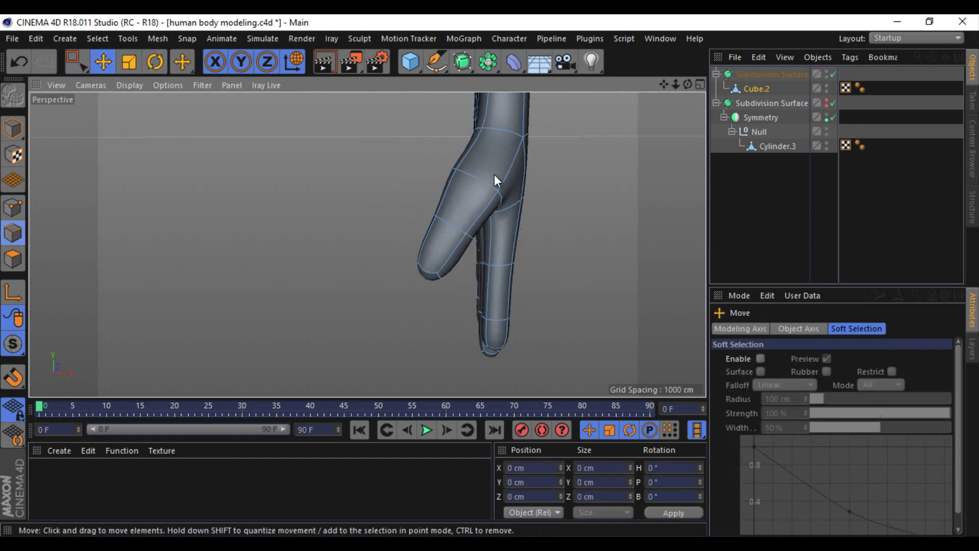
pyautogui.doubleClick(443, 206)
pyautogui.click(129, 62)
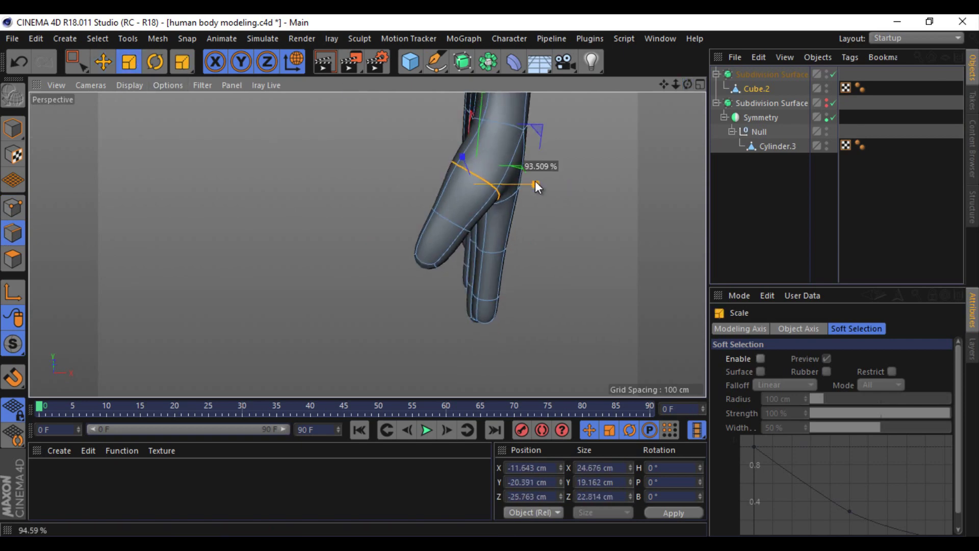
pyautogui.moveTo(534, 180); pyautogui.dragTo(510, 182)
# Step: Select the fingertip edges and enable soft selection with a 28 cm radius
pyautogui.keyDown('alt'); pyautogui.moveTo(593, 142); pyautogui.dragTo(491, 275); pyautogui.keyUp('alt')
pyautogui.scroll(3, 491, 276)
pyautogui.press('0')
pyautogui.moveTo(337, 264); pyautogui.dragTo(482, 366)
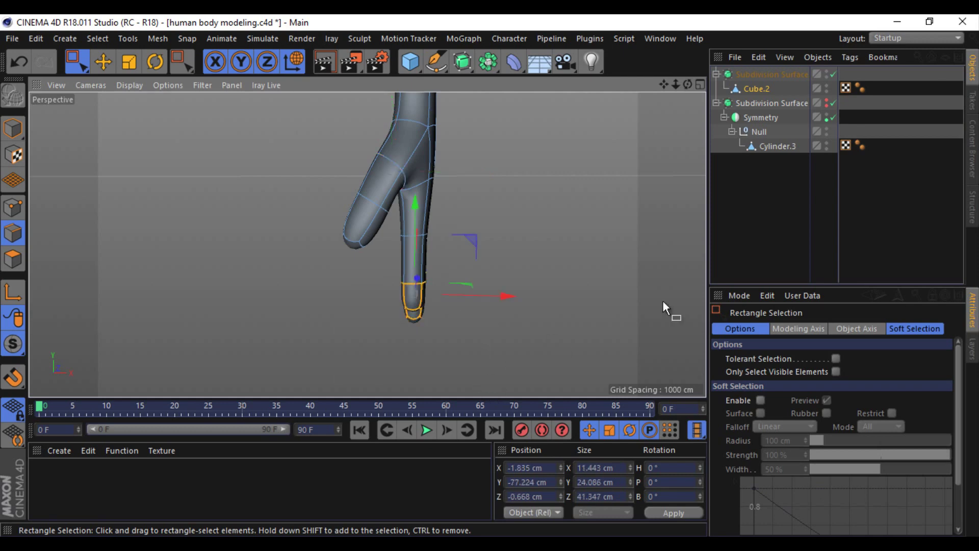
pyautogui.click(103, 62)
pyautogui.click(760, 359)
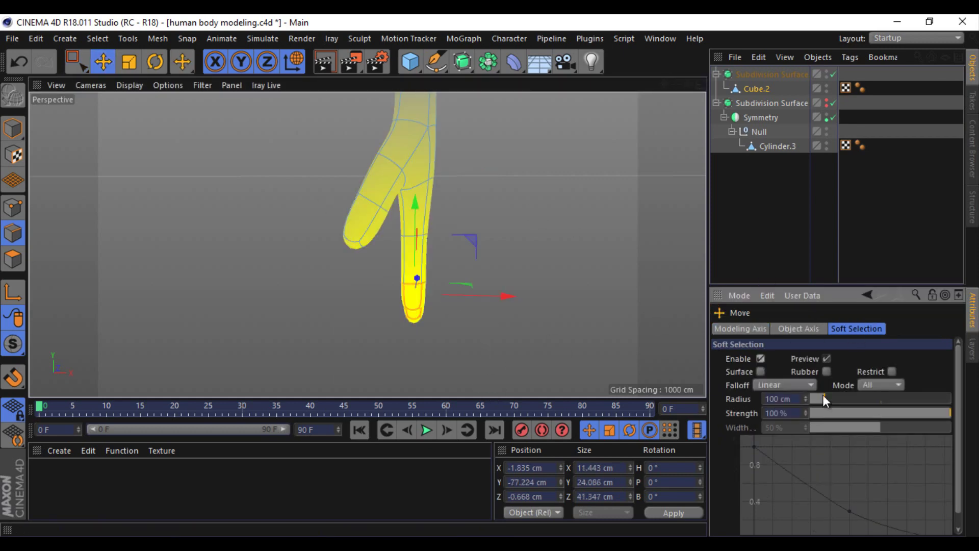
pyautogui.moveTo(823, 396); pyautogui.dragTo(815, 396)
# Step: Bend the fingertip sideways and move it about 7 cm
pyautogui.press('r')
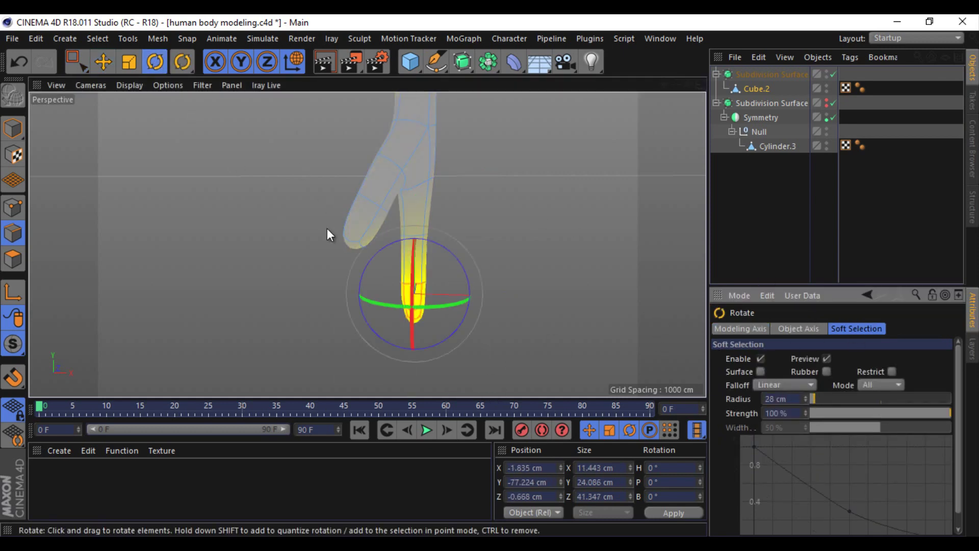
pyautogui.moveTo(326, 228); pyautogui.dragTo(489, 275)
pyautogui.click(103, 61)
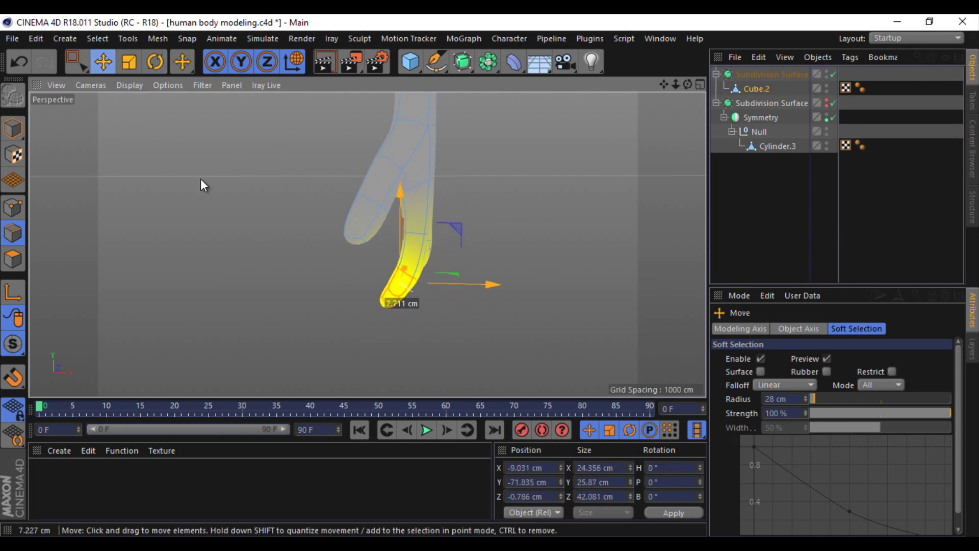
pyautogui.moveTo(201, 178); pyautogui.dragTo(193, 182)
pyautogui.click(766, 253)
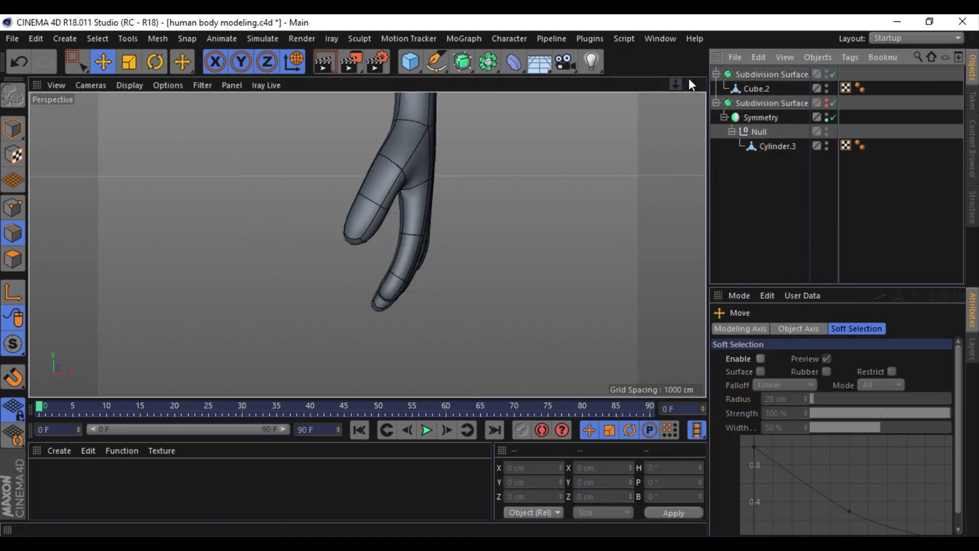
# Step: Move Cube.2 into the Null below Cylinder.3
pyautogui.moveTo(689, 81); pyautogui.dragTo(485, 276)
pyautogui.scroll(3, 488, 275)
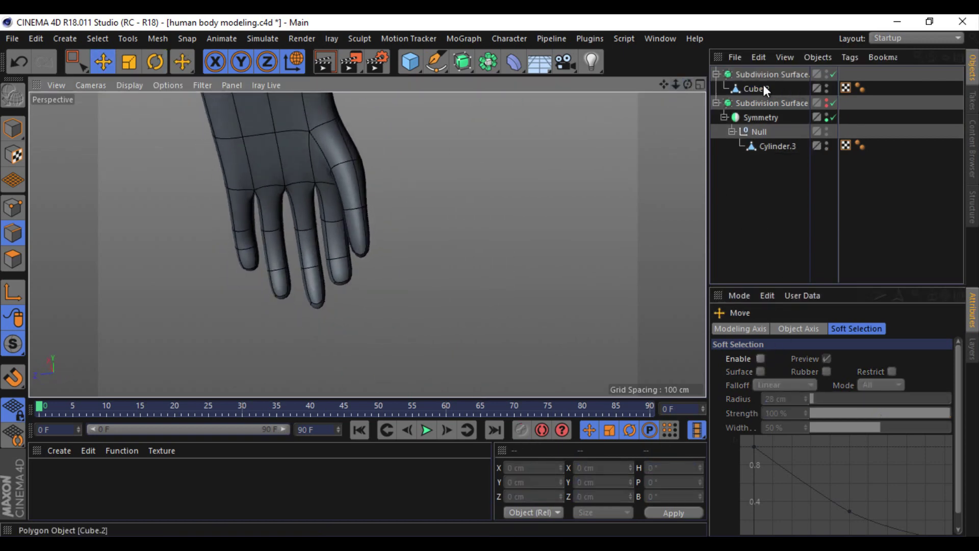
pyautogui.moveTo(764, 89); pyautogui.dragTo(772, 152)
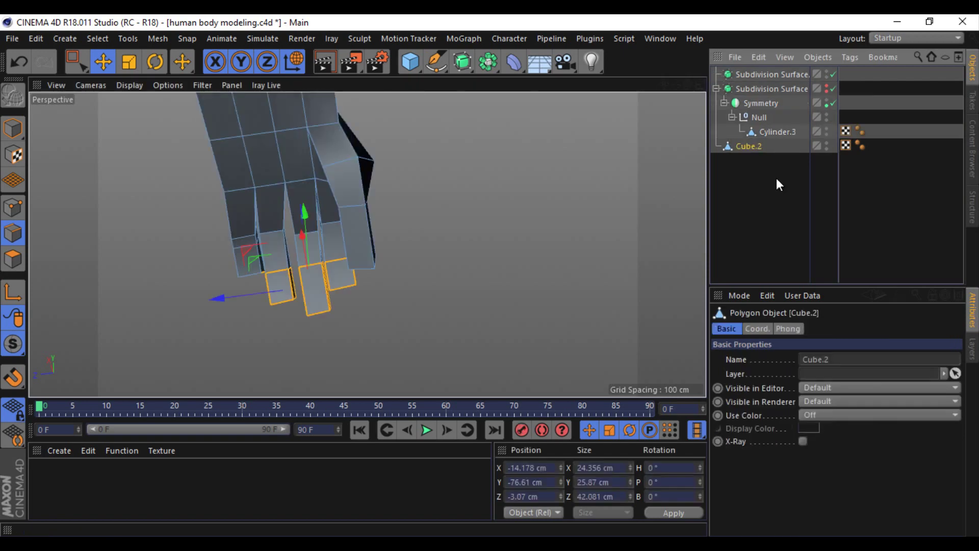
# Step: Unhide the body mesh and frame Cylinder.3 from the front
pyautogui.click(826, 85)
pyautogui.moveTo(760, 145); pyautogui.dragTo(765, 133)
pyautogui.click(766, 133)
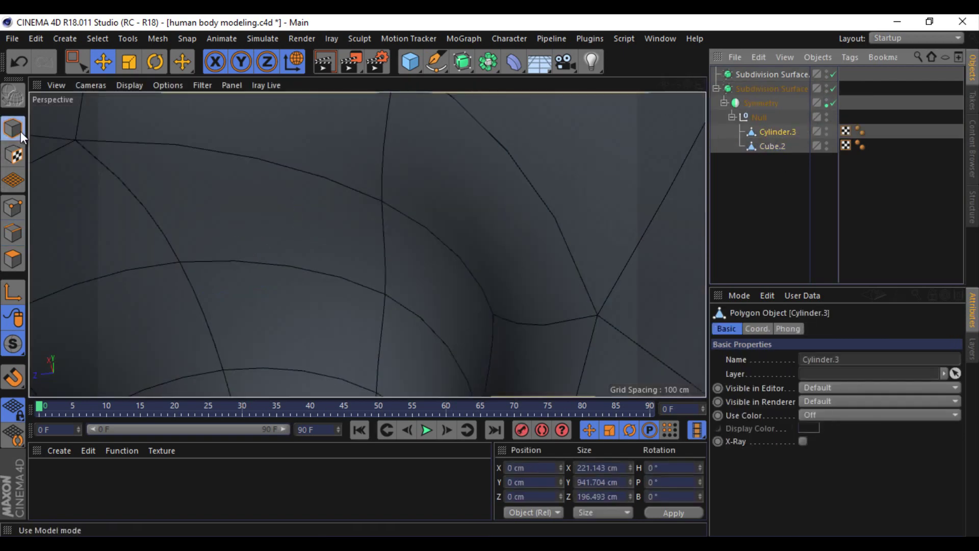
pyautogui.press('o')
pyautogui.moveTo(681, 82)
pyautogui.mouseDown()
pyautogui.moveTo(496, 275)
pyautogui.moveTo(597, 276)
pyautogui.mouseUp()
pyautogui.scroll(3, 485, 273)
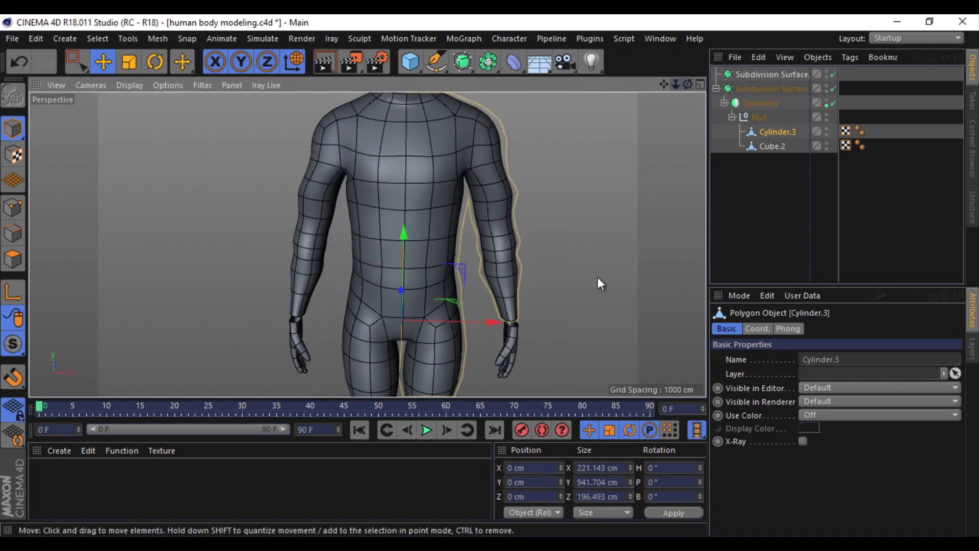
pyautogui.scroll(3, 526, 373)
pyautogui.scroll(2, 525, 373)
# Step: Scale the hand Cube.2 up in the enlarged Front view to match the wrist
pyautogui.click(699, 84)
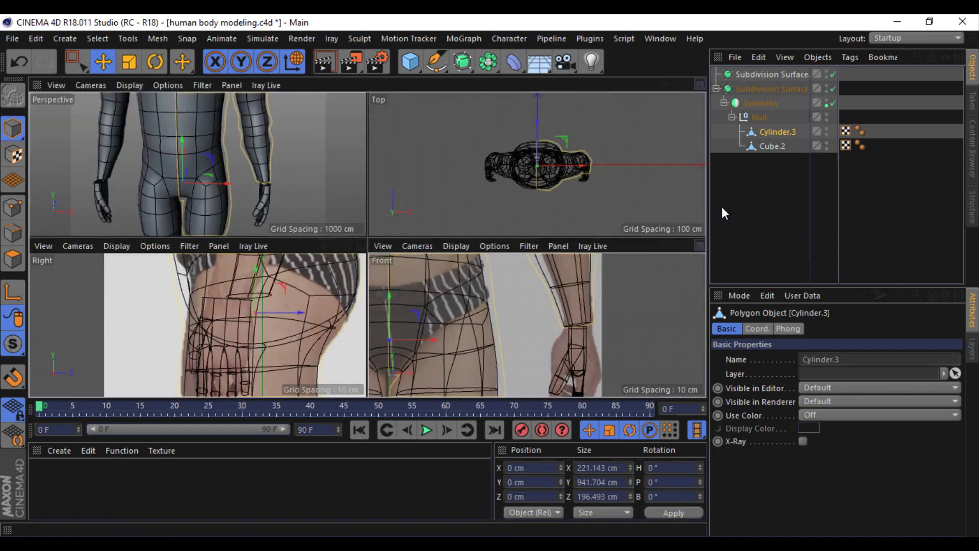
pyautogui.press('F4')
pyautogui.click(772, 146)
pyautogui.scroll(-3, 490, 275)
pyautogui.moveTo(674, 86); pyautogui.dragTo(490, 274)
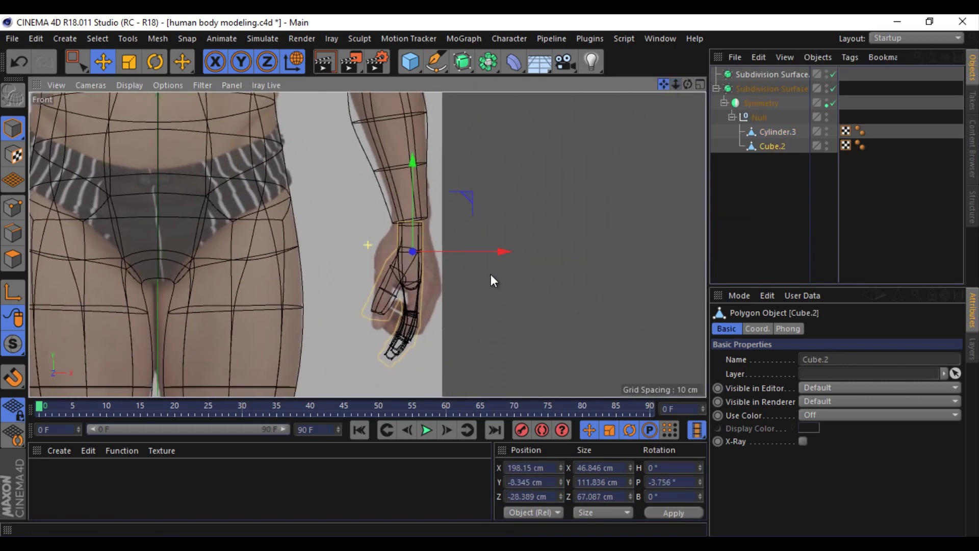
pyautogui.press('t')
pyautogui.moveTo(477, 192); pyautogui.dragTo(486, 192)
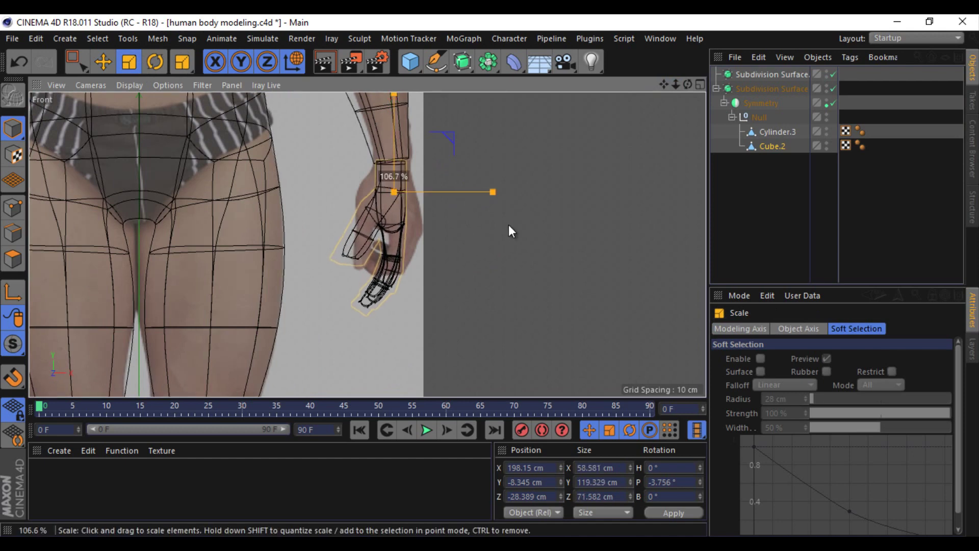
pyautogui.moveTo(445, 232); pyautogui.dragTo(515, 221)
pyautogui.click(105, 62)
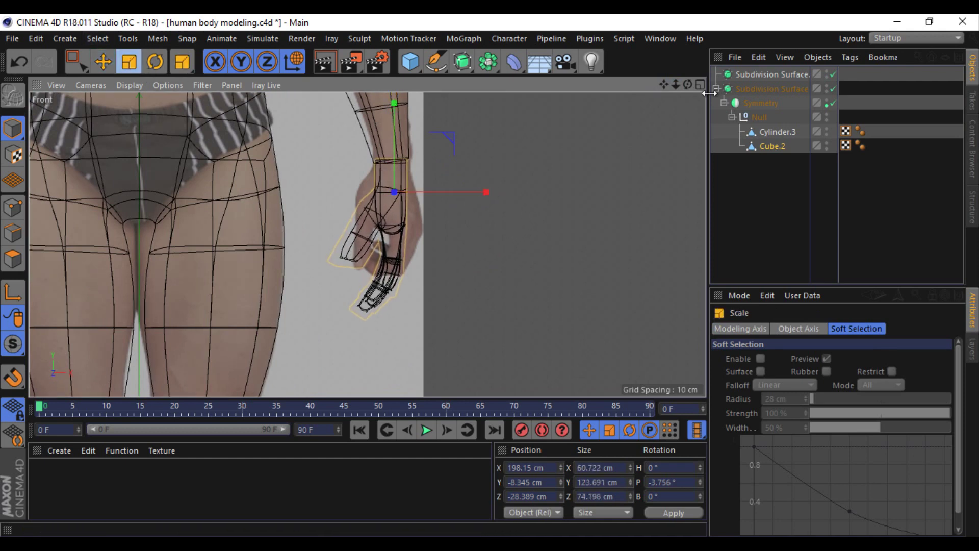
# Step: Rotate the hand about −5.5° in Perspective view to line up with the forearm
pyautogui.press('F5')
pyautogui.click(359, 81)
pyautogui.click(158, 63)
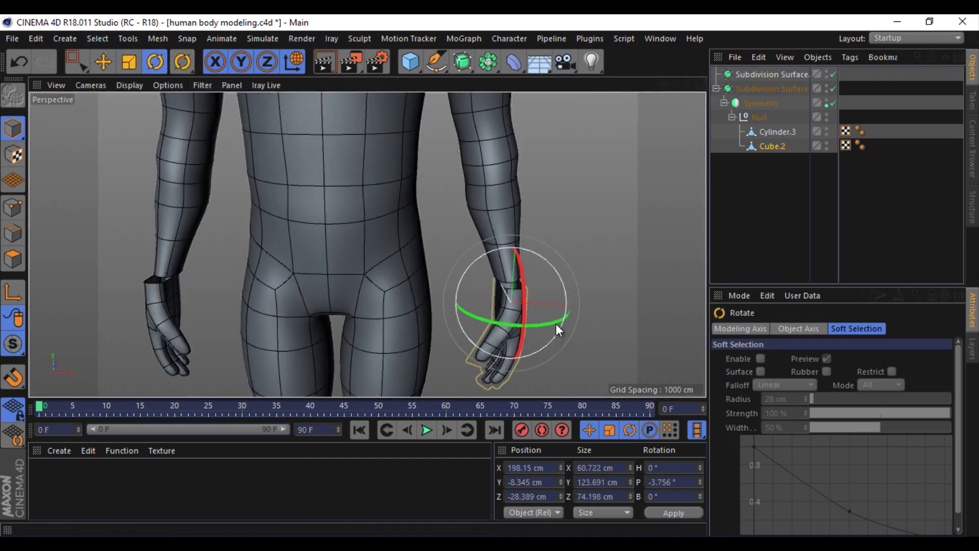
pyautogui.moveTo(557, 328); pyautogui.dragTo(551, 327)
pyautogui.scroll(3, 551, 327)
pyautogui.click(778, 131)
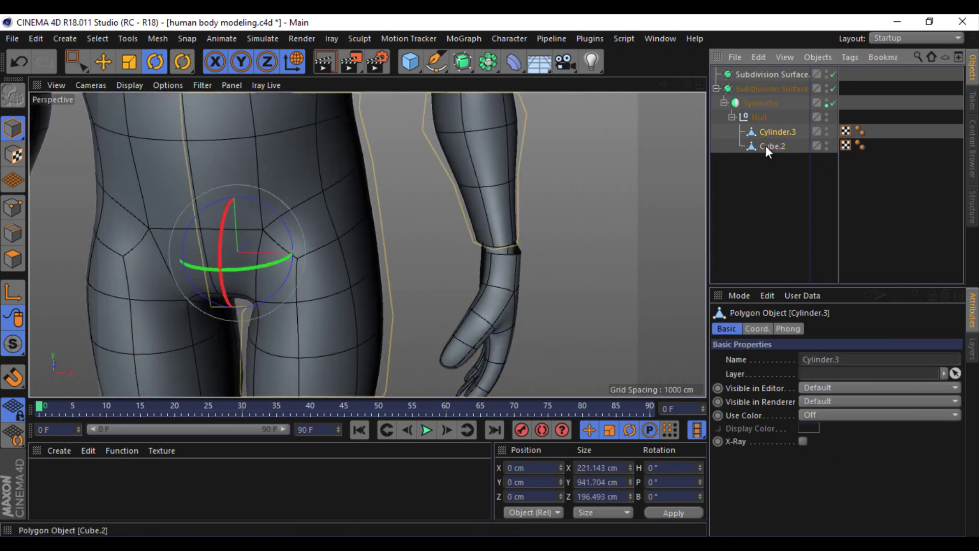
# Step: Nudge the thumb-base edge and pull a wrist-cuff edge toward the forearm
pyautogui.click(13, 258)
pyautogui.click(450, 352)
pyautogui.scroll(3, 438, 316)
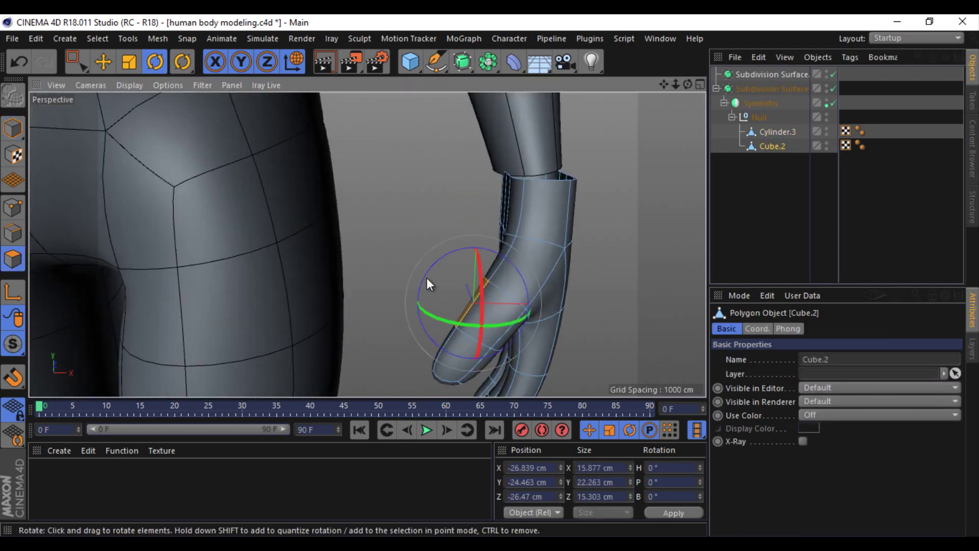
pyautogui.click(103, 61)
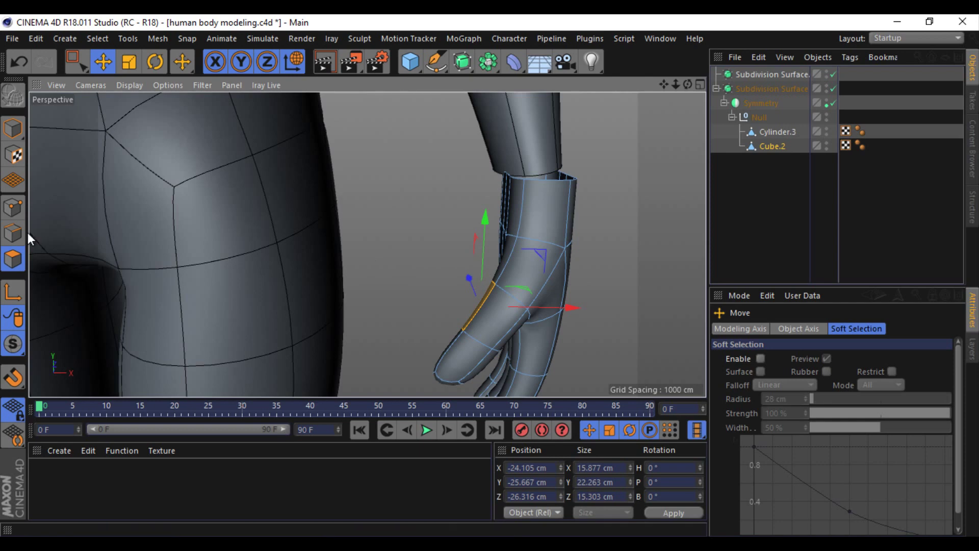
pyautogui.click(12, 233)
pyautogui.click(439, 365)
pyautogui.moveTo(395, 338); pyautogui.dragTo(401, 328)
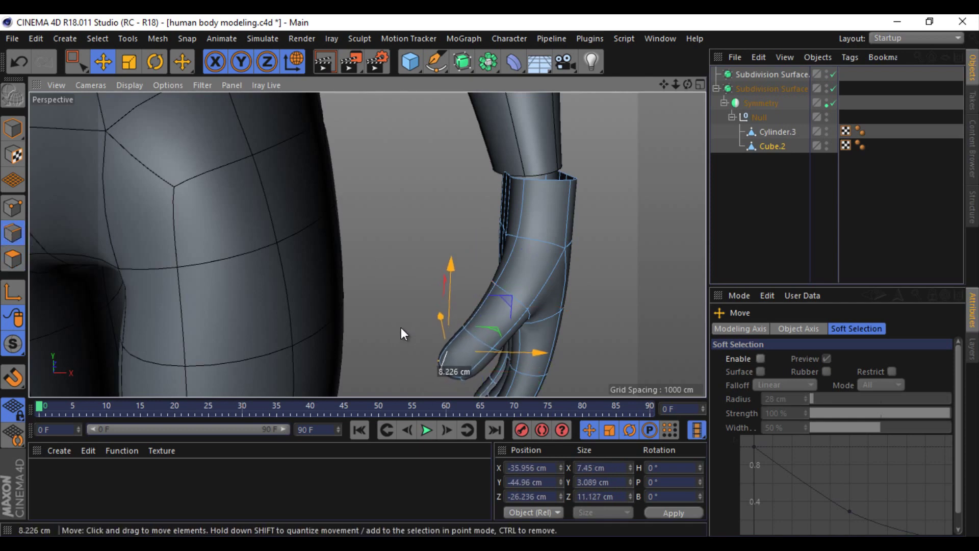
pyautogui.moveTo(687, 85)
pyautogui.mouseDown()
pyautogui.moveTo(489, 275)
pyautogui.moveTo(541, 240)
pyautogui.mouseUp()
pyautogui.click(491, 261)
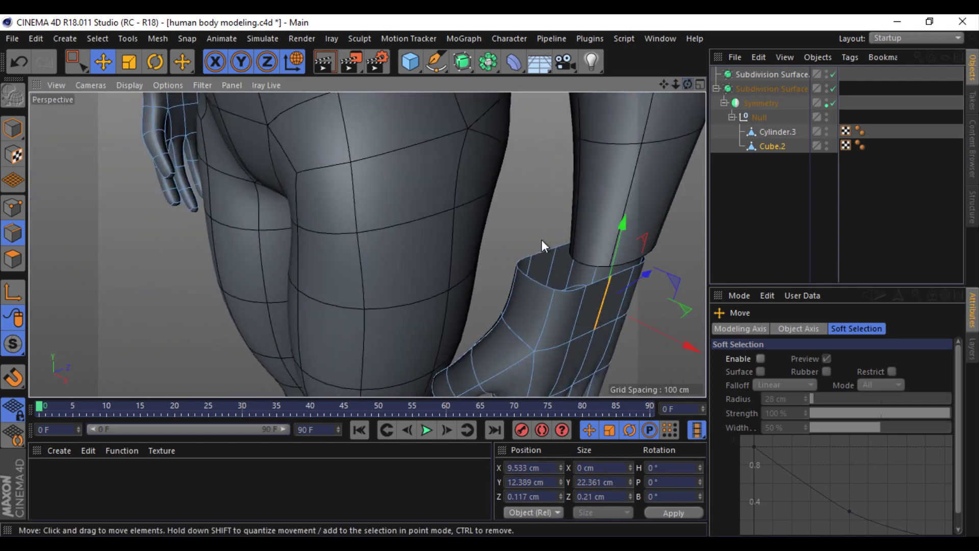
pyautogui.moveTo(612, 286); pyautogui.dragTo(604, 317)
# Step: Weld a cuff point onto the forearm
pyautogui.click(18, 212)
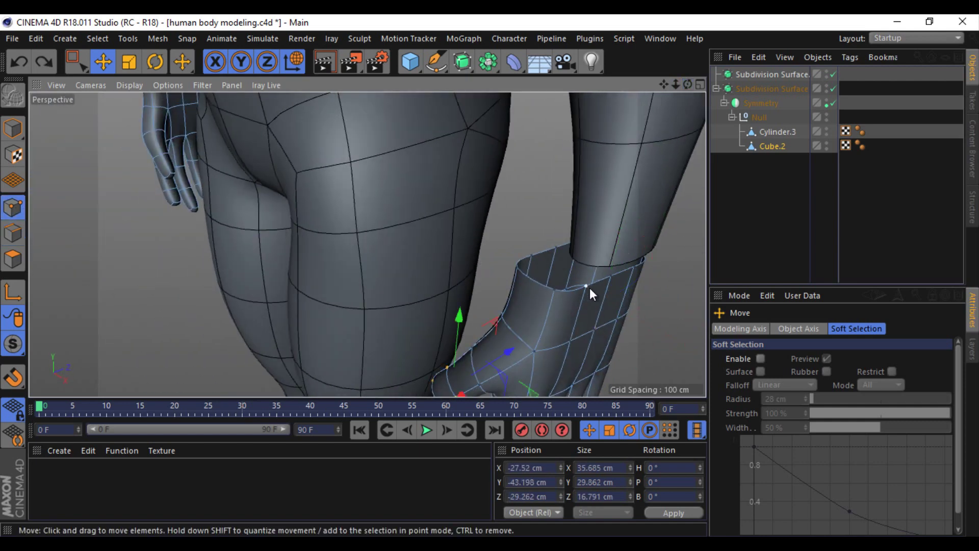
pyautogui.press('space')
pyautogui.click(659, 375)
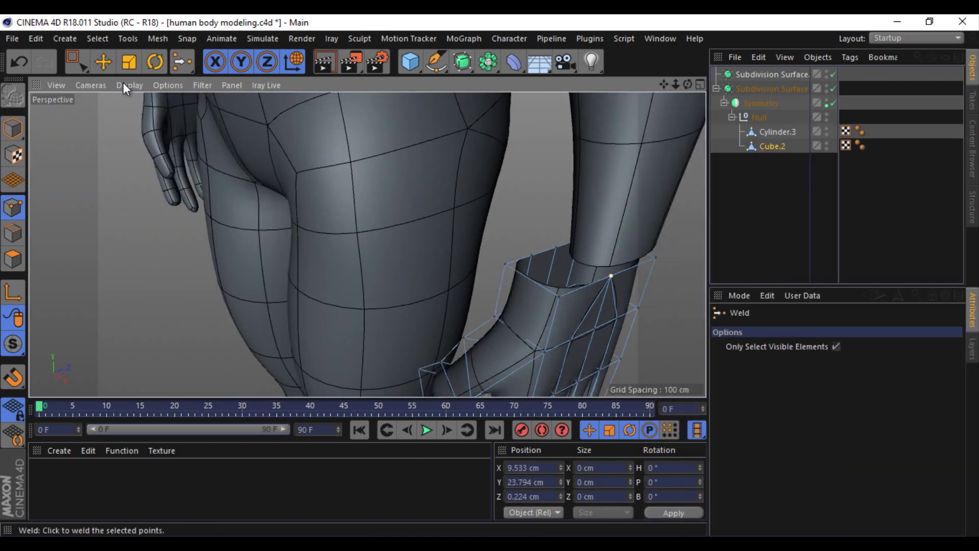
pyautogui.press('space')
pyautogui.click(556, 247)
# Step: Hide the body mesh and orbit to view the whole cuff
pyautogui.scroll(-3, 546, 245)
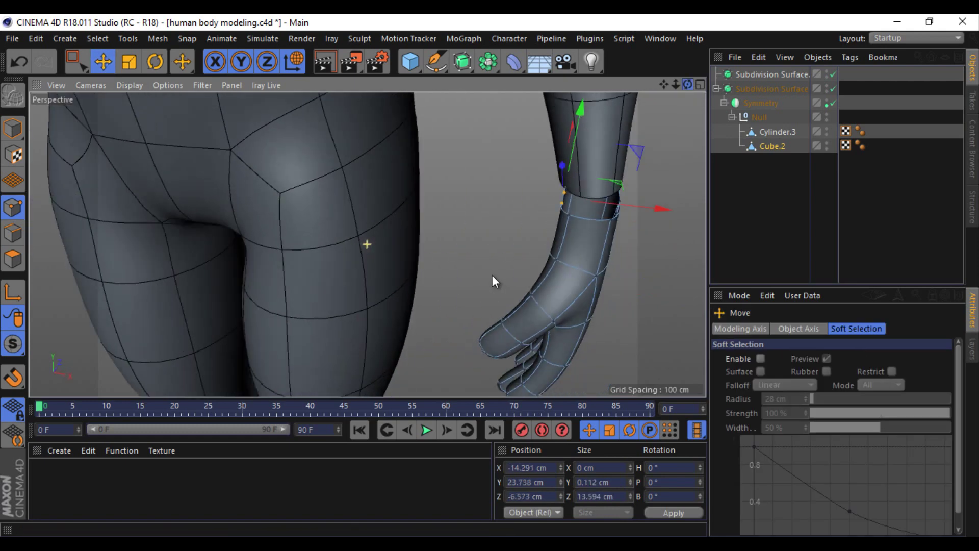
pyautogui.keyDown('alt'); pyautogui.moveTo(491, 274); pyautogui.dragTo(491, 143); pyautogui.keyUp('alt')
pyautogui.doubleClick(826, 129)
pyautogui.scroll(5, 528, 155)
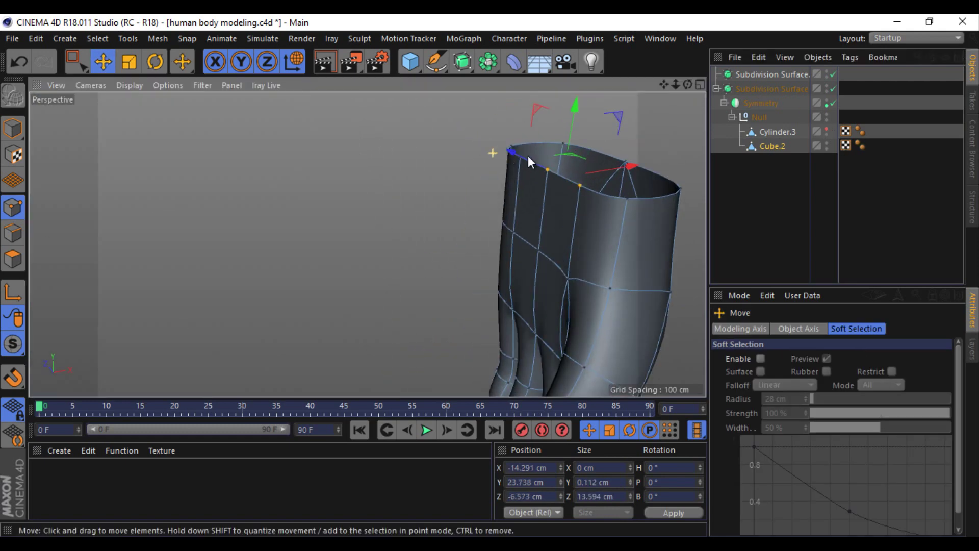
pyautogui.scroll(3, 528, 155)
pyautogui.rightClick(506, 158)
pyautogui.scroll(-3, 377, 277)
pyautogui.keyDown('alt'); pyautogui.moveTo(378, 278); pyautogui.dragTo(337, 225); pyautogui.keyUp('alt')
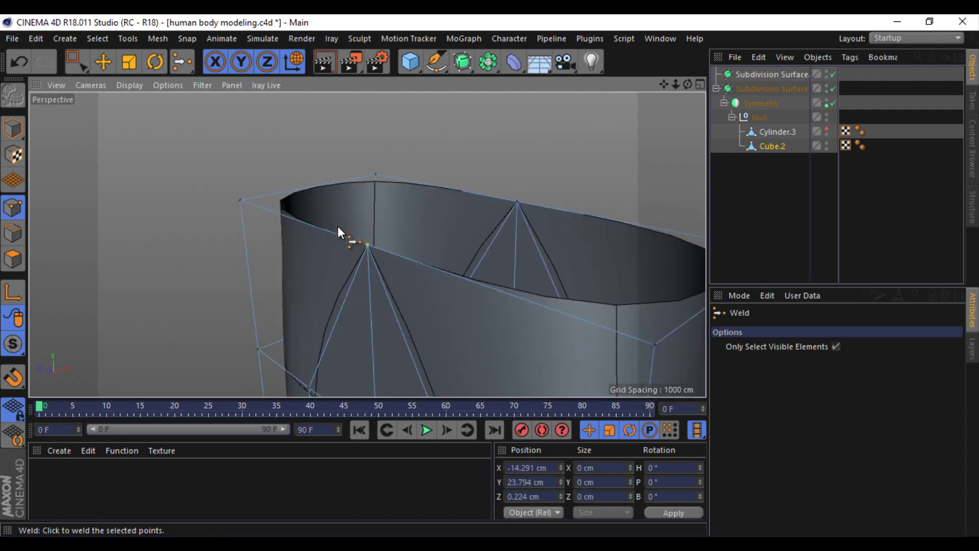
pyautogui.scroll(-3, 271, 161)
# Step: Select the vertical cuff edges and dissolve them
pyautogui.click(14, 229)
pyautogui.moveTo(439, 256)
pyautogui.keyDown('alt'); pyautogui.mouseDown()
pyautogui.moveTo(665, 220)
pyautogui.moveTo(489, 275)
pyautogui.mouseUp(); pyautogui.keyUp('alt')
pyautogui.scroll(4, 490, 275)
pyautogui.keyDown('shift'); pyautogui.click(288, 306); pyautogui.keyUp('shift')
pyautogui.rightClick(503, 306)
pyautogui.click(526, 397)
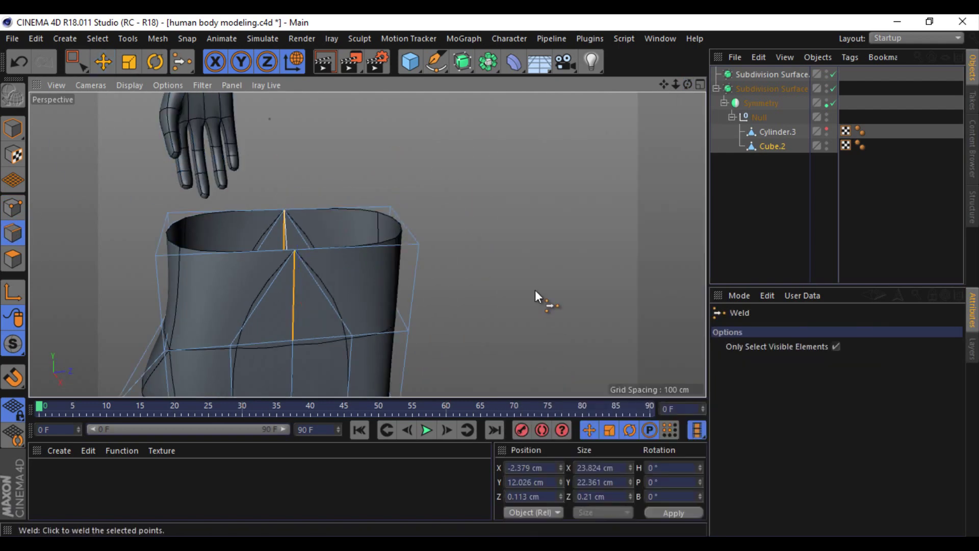
pyautogui.rightClick(480, 287)
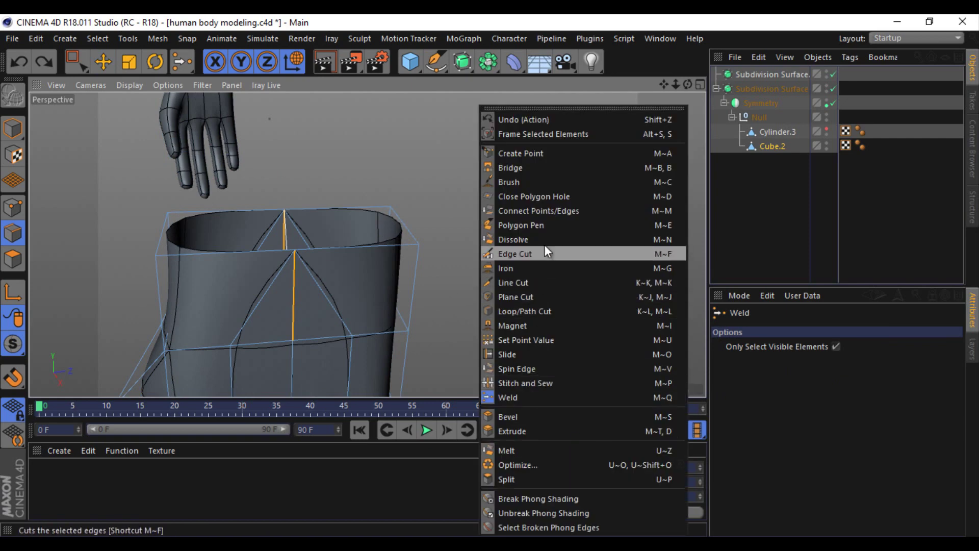
pyautogui.click(544, 239)
pyautogui.click(103, 61)
# Step: Select the cuff rim points and scale the opening down to about 76%
pyautogui.click(13, 209)
pyautogui.click(180, 235)
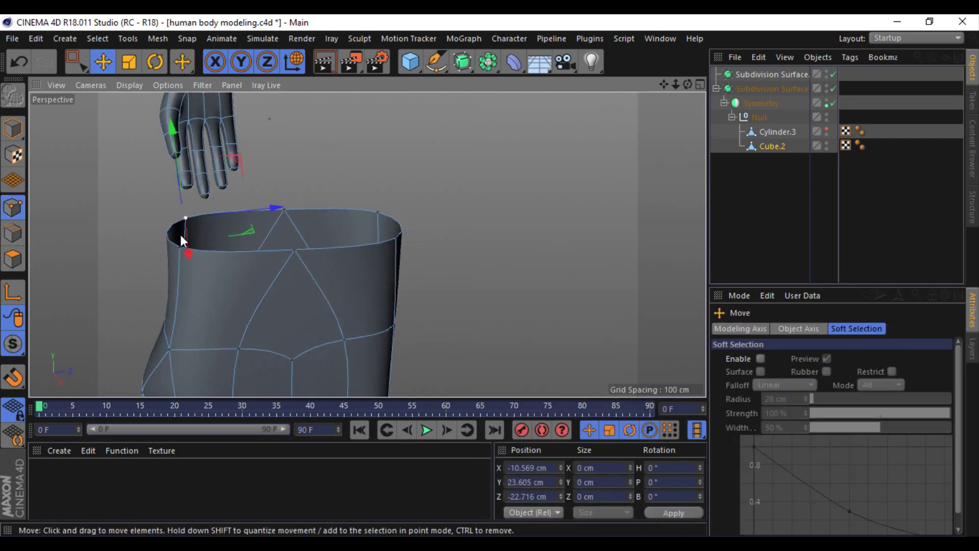
pyautogui.keyDown('shift'); pyautogui.click(386, 223); pyautogui.keyUp('shift')
pyautogui.click(131, 68)
pyautogui.click(826, 129)
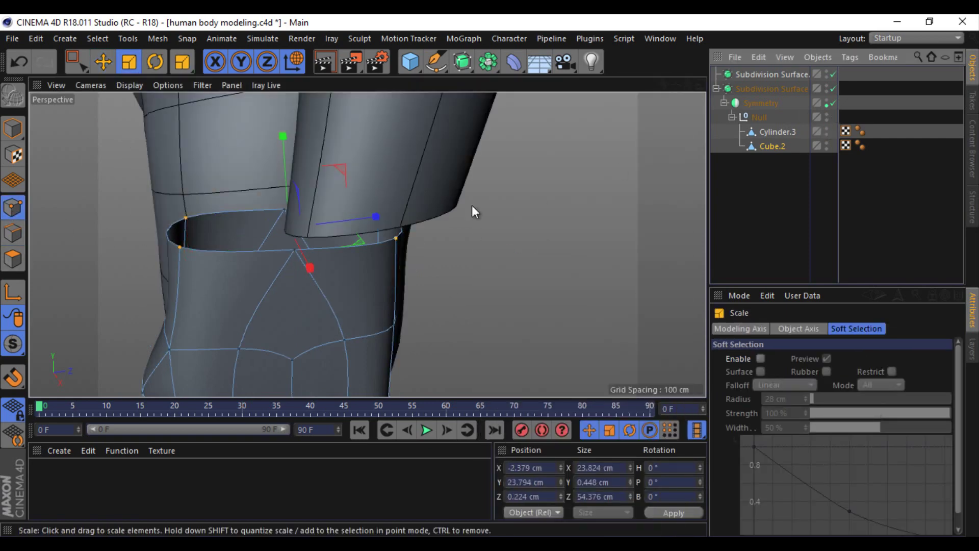
pyautogui.moveTo(337, 225); pyautogui.dragTo(311, 234)
# Step: Move the hand into place just below the narrowed wrist opening
pyautogui.press('e')
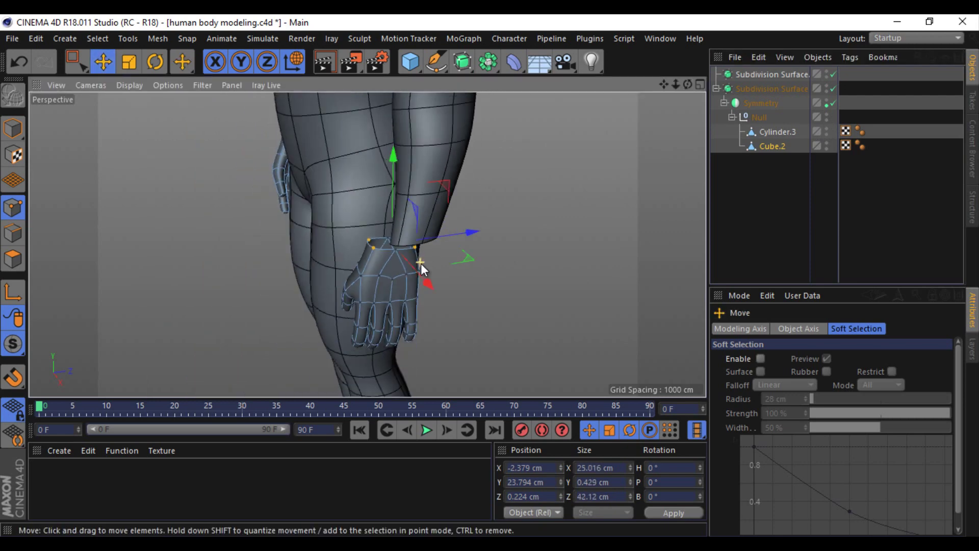
pyautogui.moveTo(414, 261)
pyautogui.mouseDown()
pyautogui.moveTo(491, 275)
pyautogui.moveTo(363, 213)
pyautogui.moveTo(363, 227)
pyautogui.mouseUp()
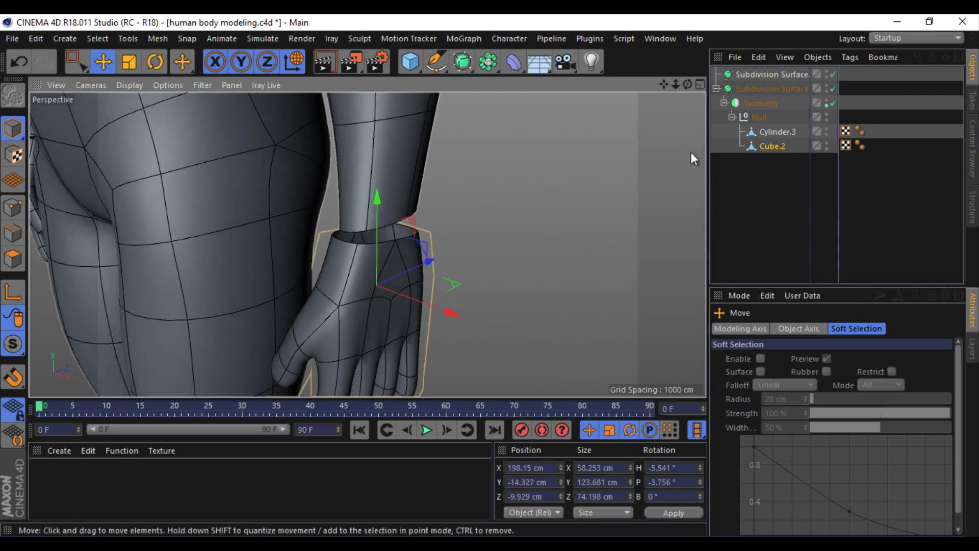
pyautogui.click(766, 147)
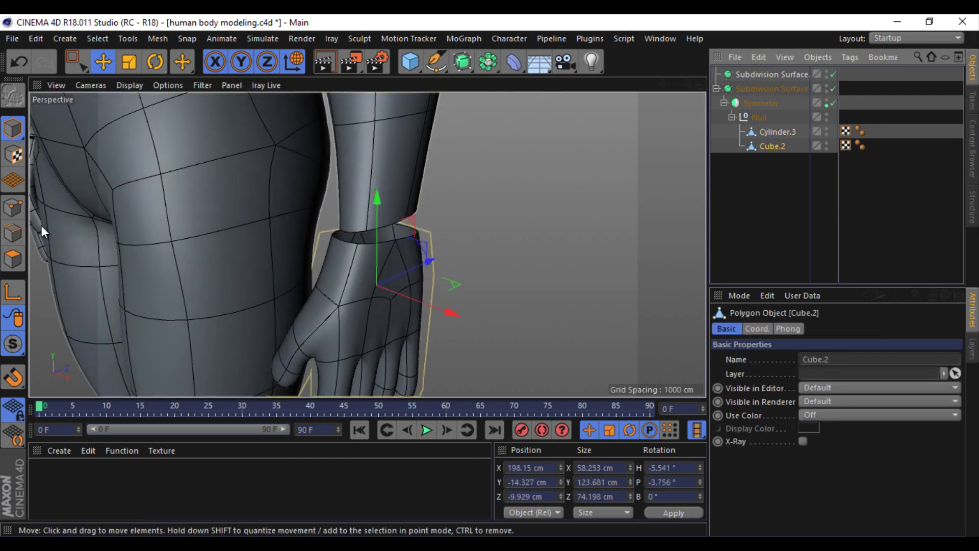
pyautogui.click(13, 233)
pyautogui.rightClick(782, 146)
# Step: Connect hand and forearm into one object and stitch the two wrist loops together
pyautogui.click(846, 421)
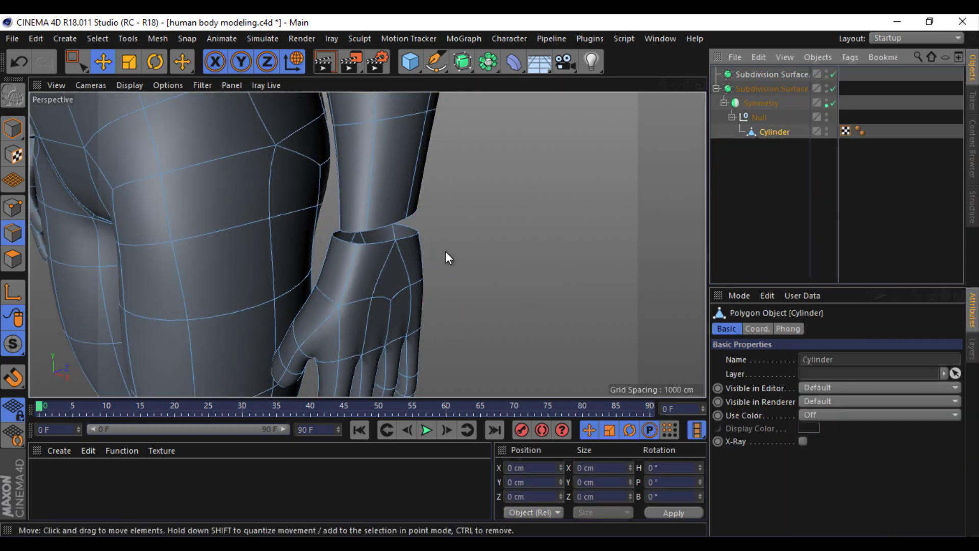
pyautogui.keyDown('shift'); pyautogui.click(374, 246); pyautogui.keyUp('shift')
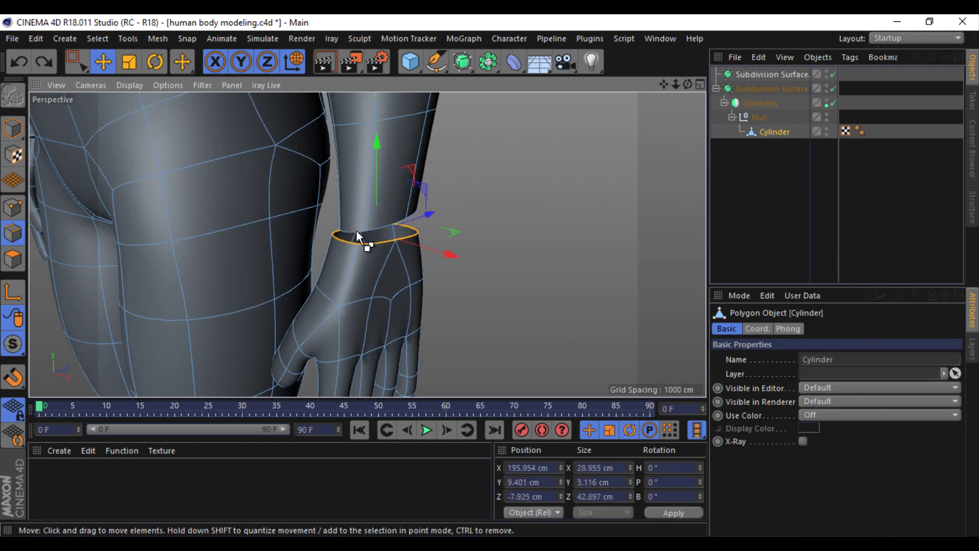
pyautogui.rightClick(505, 260)
pyautogui.click(580, 383)
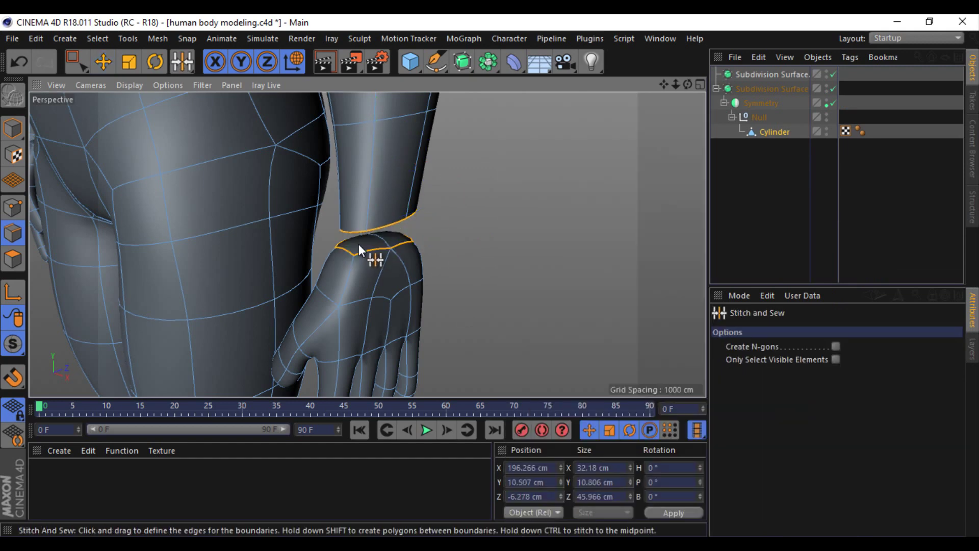
pyautogui.moveTo(369, 234); pyautogui.dragTo(361, 266)
pyautogui.press('e')
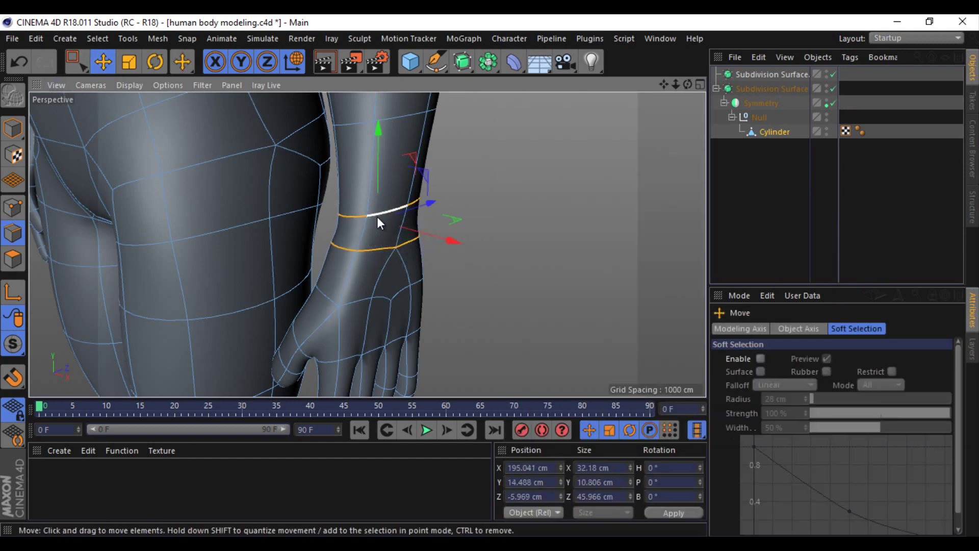
# Step: Dissolve the extra wrist loop and slide a new edge loop along the forearm
pyautogui.rightClick(525, 265)
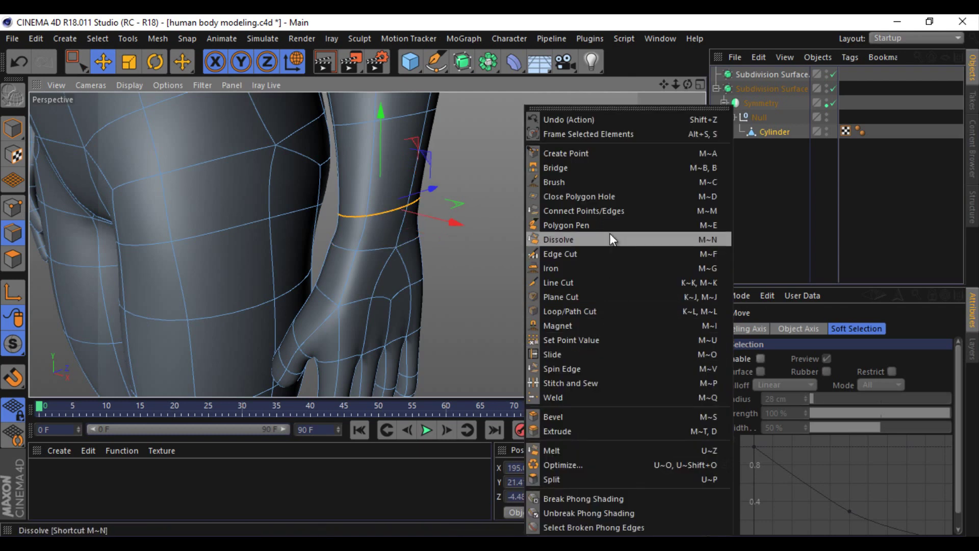
pyautogui.click(559, 239)
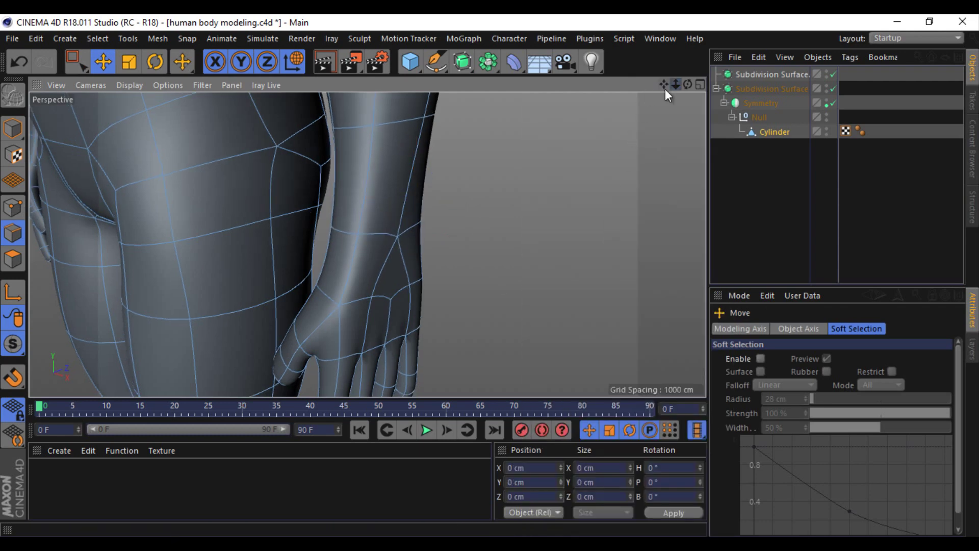
pyautogui.doubleClick(373, 245)
pyautogui.moveTo(688, 84); pyautogui.dragTo(402, 242)
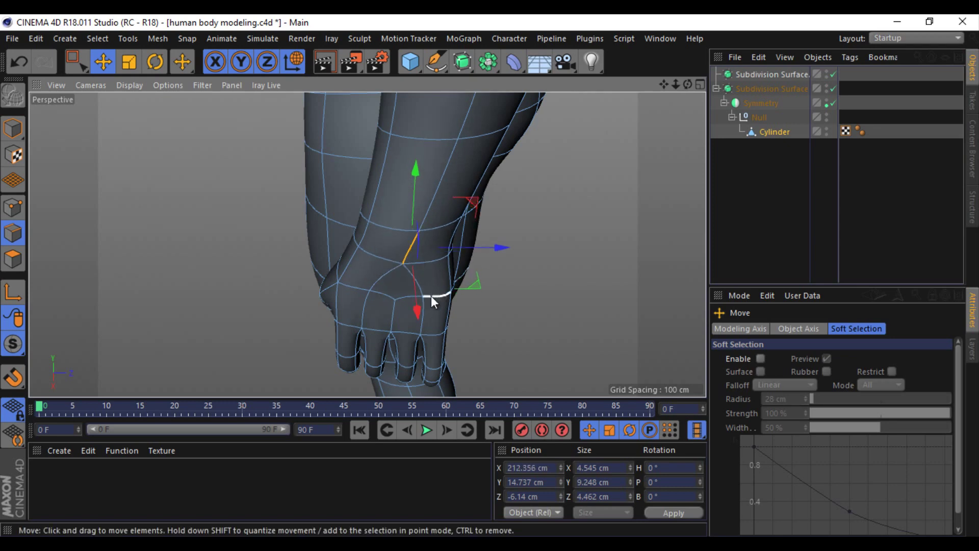
pyautogui.doubleClick(391, 337)
pyautogui.scroll(5, 491, 276)
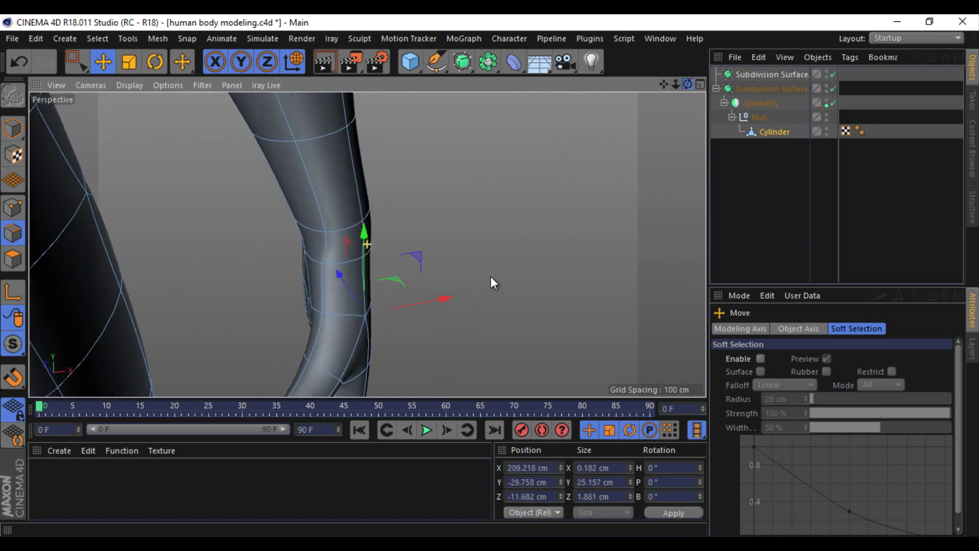
pyautogui.doubleClick(301, 262)
pyautogui.moveTo(232, 278)
pyautogui.mouseDown()
pyautogui.moveTo(553, 131)
pyautogui.moveTo(490, 280)
pyautogui.mouseUp()
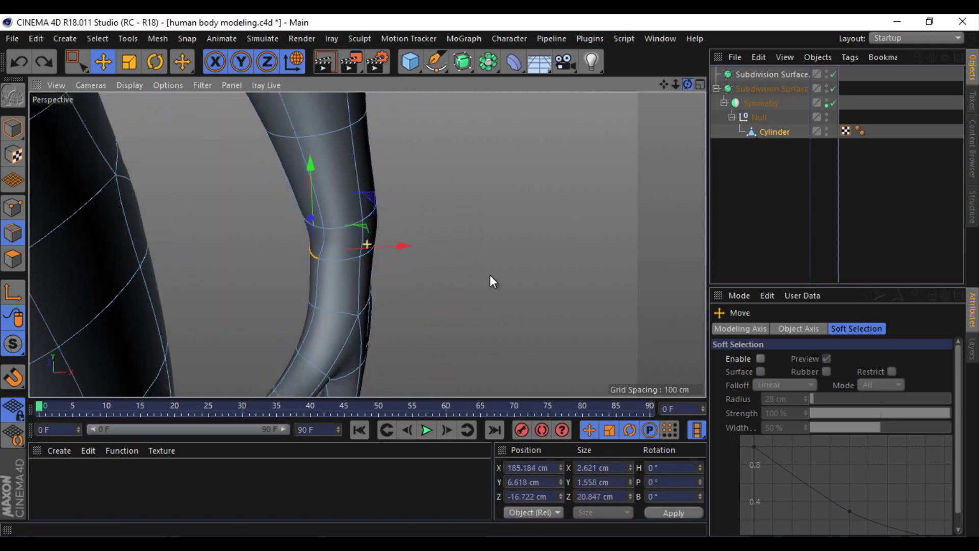
# Step: With smoothing off, dissolve the remaining extra wrist edges
pyautogui.click(833, 88)
pyautogui.moveTo(540, 191)
pyautogui.keyDown('alt'); pyautogui.mouseDown()
pyautogui.moveTo(495, 275)
pyautogui.moveTo(459, 270)
pyautogui.mouseUp(); pyautogui.keyUp('alt')
pyautogui.moveTo(320, 253)
pyautogui.keyDown('alt'); pyautogui.mouseDown()
pyautogui.moveTo(490, 275)
pyautogui.moveTo(455, 271)
pyautogui.mouseUp(); pyautogui.keyUp('alt')
pyautogui.scroll(2, 491, 275)
pyautogui.keyDown('shift'); pyautogui.click(434, 264); pyautogui.keyUp('shift')
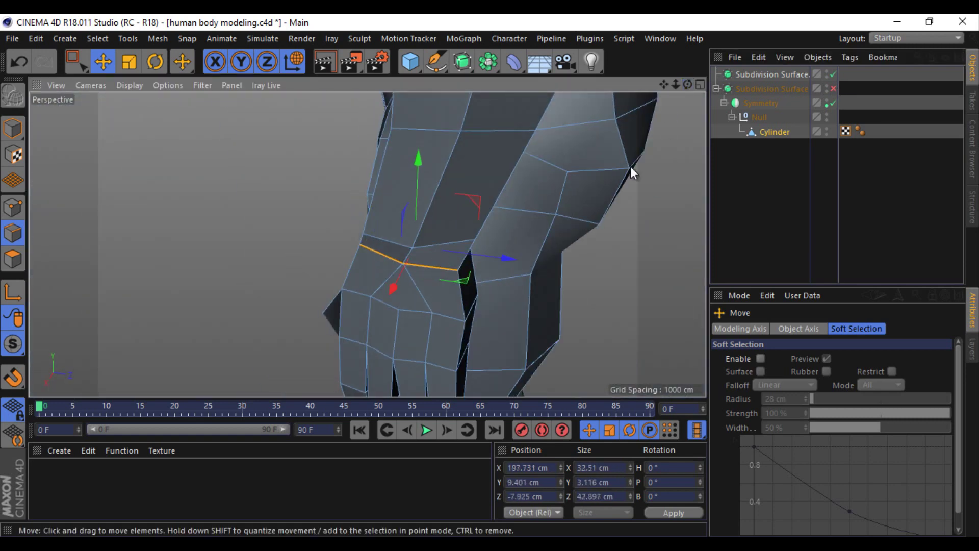
pyautogui.keyDown('alt'); pyautogui.moveTo(634, 171); pyautogui.dragTo(492, 280); pyautogui.keyUp('alt')
pyautogui.scroll(2, 491, 275)
pyautogui.rightClick(314, 297)
pyautogui.click(325, 239)
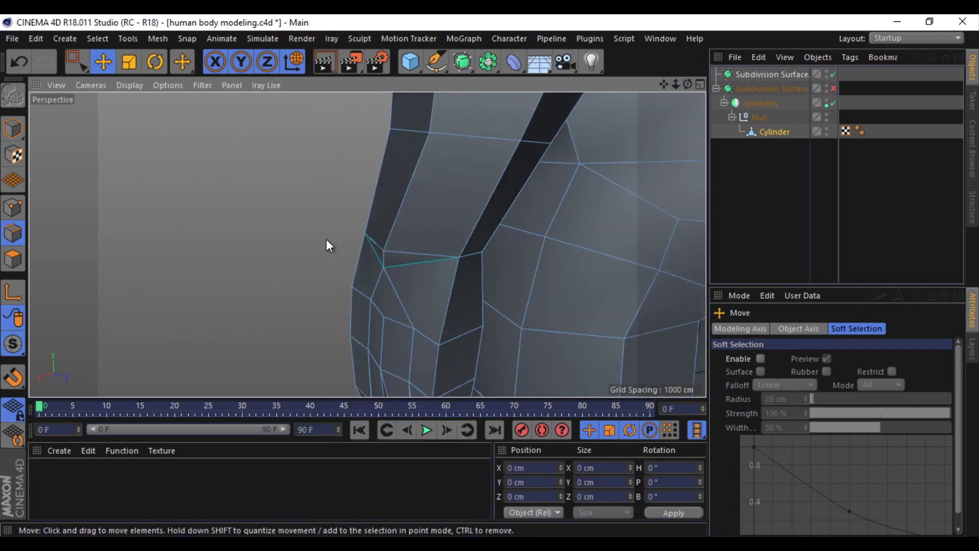
# Step: Stitch the loose wrist point to its neighbour
pyautogui.rightClick(161, 240)
pyautogui.click(235, 386)
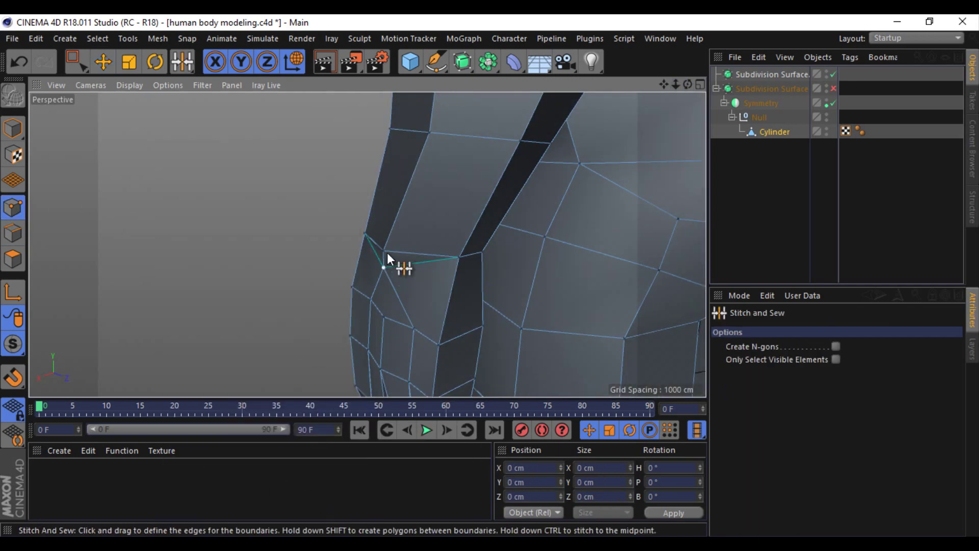
pyautogui.moveTo(684, 84); pyautogui.dragTo(491, 276)
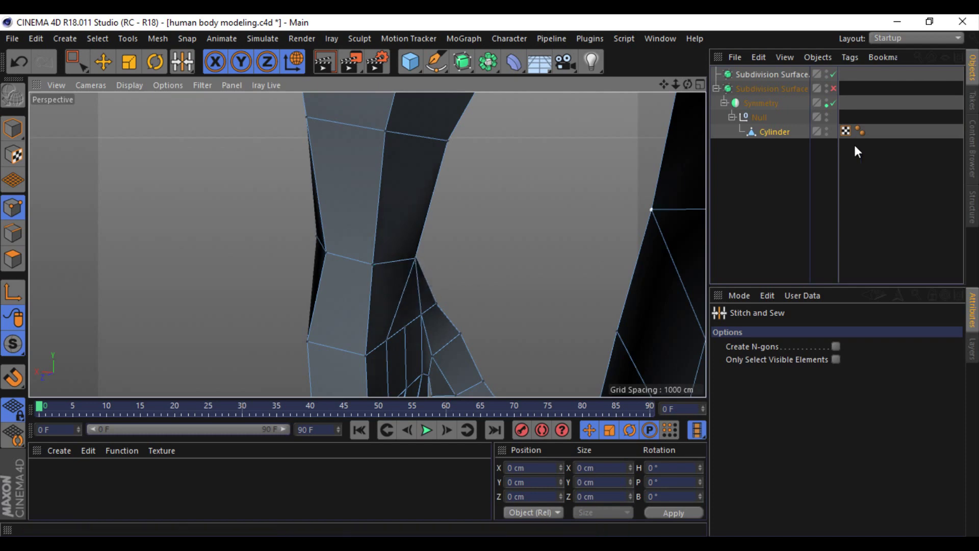
# Step: Re-enable smoothing and view the full body from a three-quarter angle
pyautogui.click(834, 88)
pyautogui.scroll(-5, 429, 216)
pyautogui.scroll(-5, 429, 216)
pyautogui.moveTo(596, 161)
pyautogui.keyDown('alt'); pyautogui.mouseDown()
pyautogui.moveTo(491, 275)
pyautogui.moveTo(292, 181)
pyautogui.mouseUp(); pyautogui.keyUp('alt')
pyautogui.moveTo(688, 84); pyautogui.dragTo(686, 91)
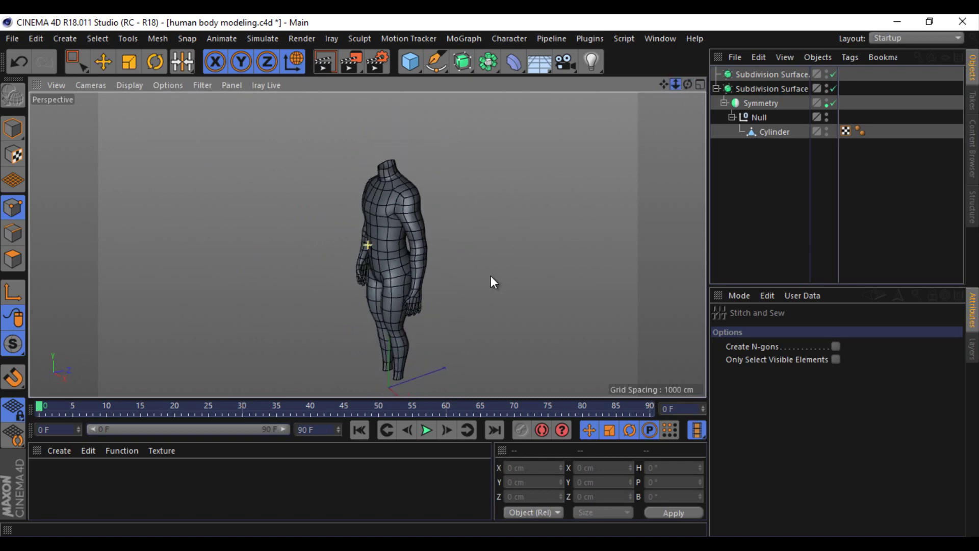
# Step: Orbit to the front, then maximise the Right view showing the side reference
pyautogui.moveTo(686, 91); pyautogui.dragTo(490, 276)
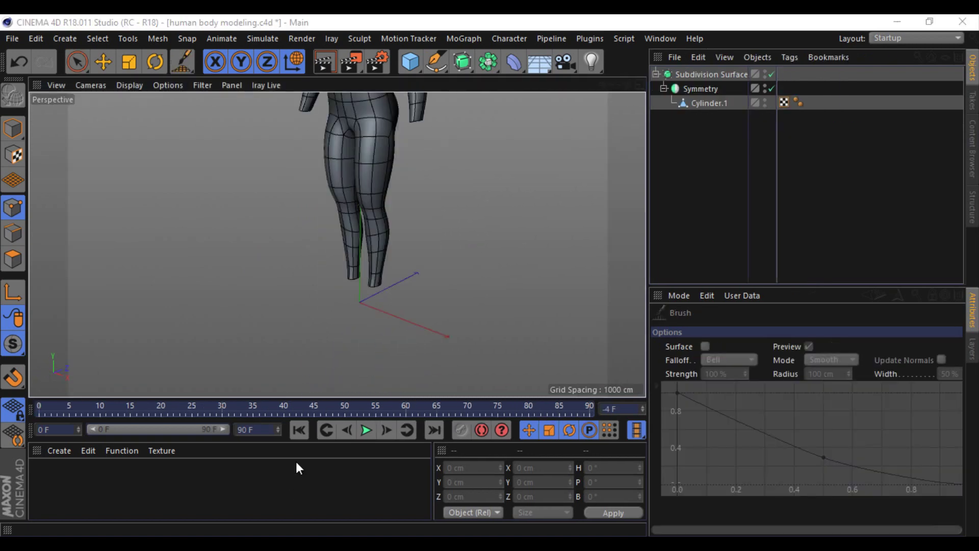
pyautogui.middleClick(468, 259)
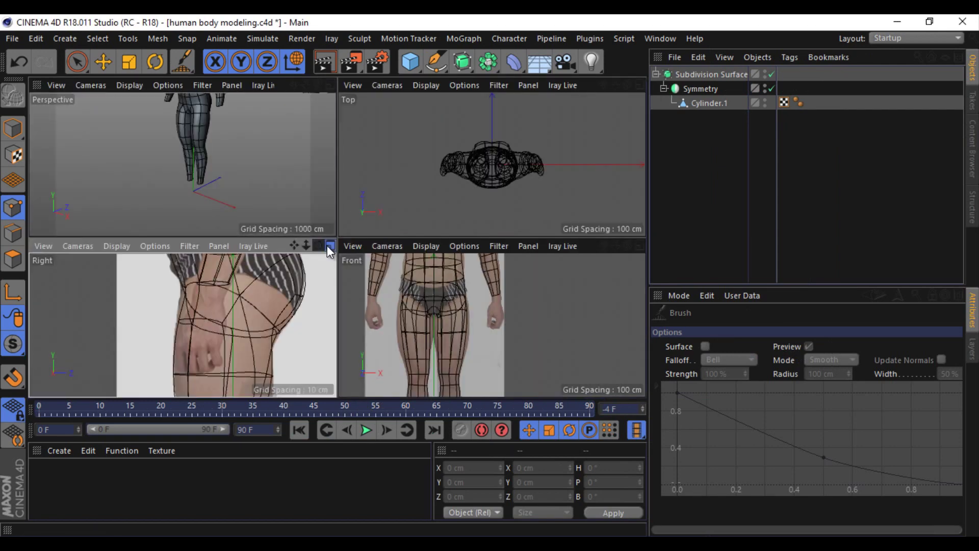
pyautogui.middleClick(326, 250)
pyautogui.scroll(-5, 490, 276)
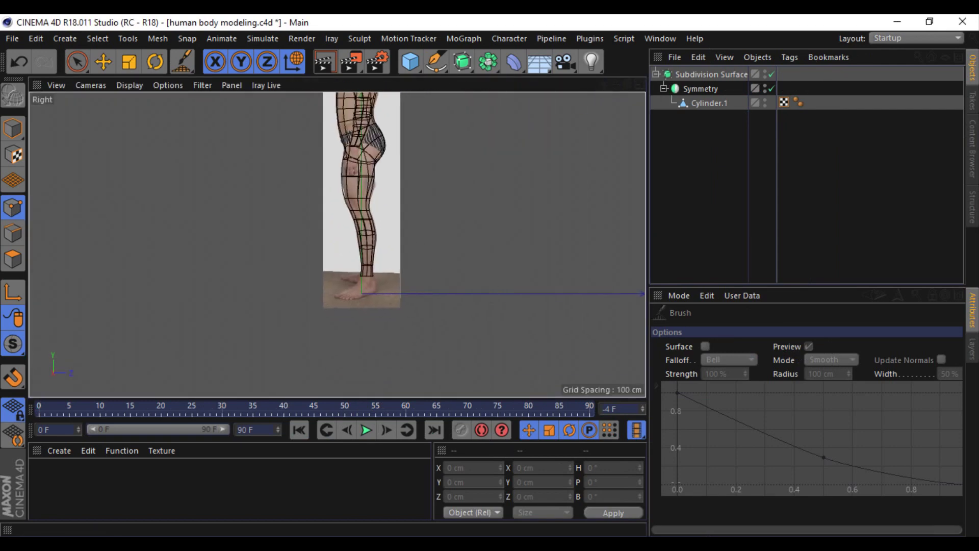
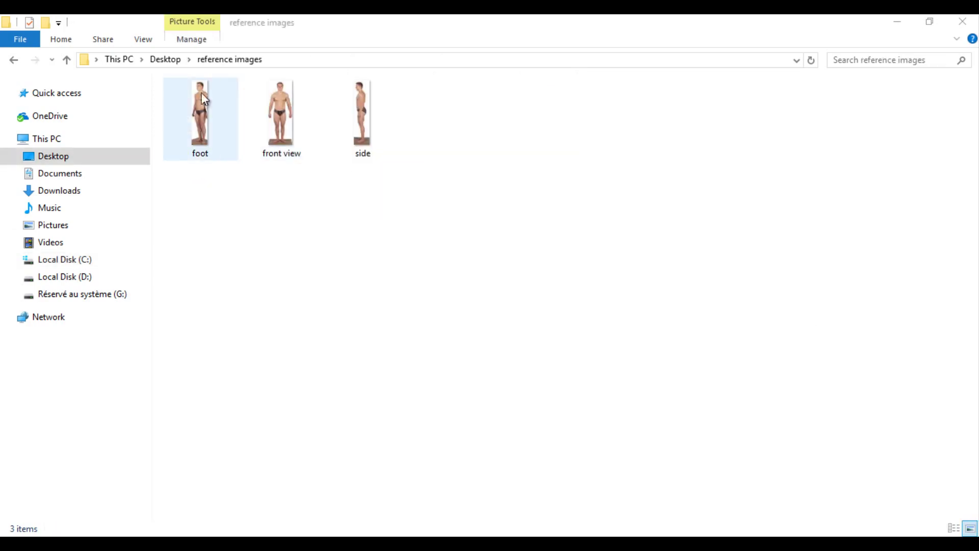
# Step: Set foot.jpg as the Right view's background image at 23% transparency
pyautogui.moveTo(202, 113)
pyautogui.mouseDown()
pyautogui.moveTo(570, 453)
pyautogui.moveTo(466, 335)
pyautogui.mouseUp()
pyautogui.click(168, 85)
pyautogui.click(207, 406)
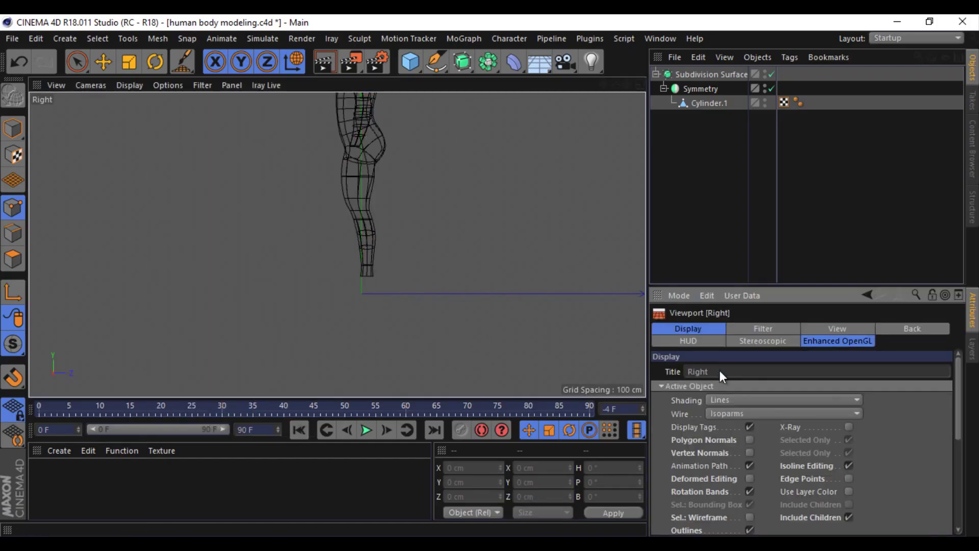
pyautogui.click(837, 328)
pyautogui.click(912, 328)
pyautogui.click(739, 370)
# Step: Zoom in close on the foot photo behind the selected leg mesh
pyautogui.scroll(5, 344, 302)
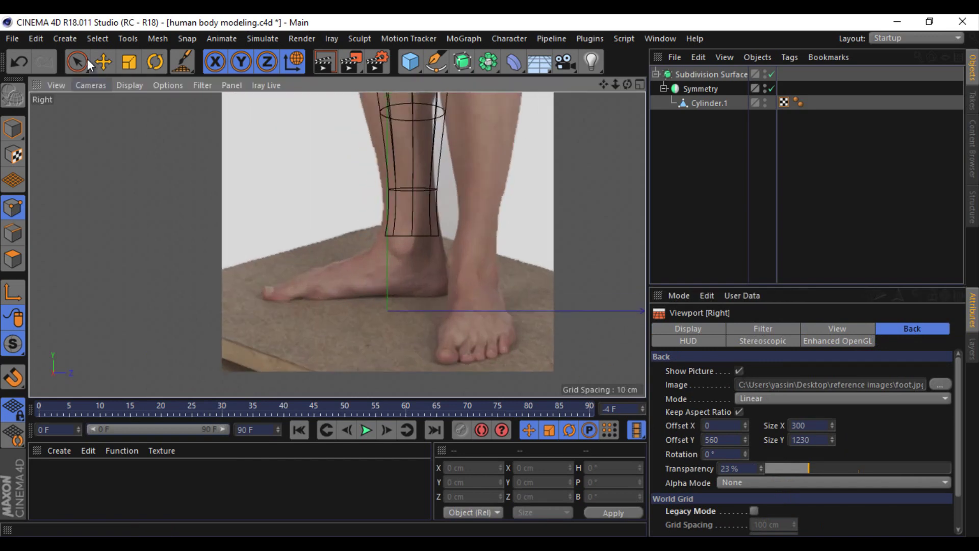
pyautogui.click(708, 103)
pyautogui.press('e')
pyautogui.scroll(3, 429, 291)
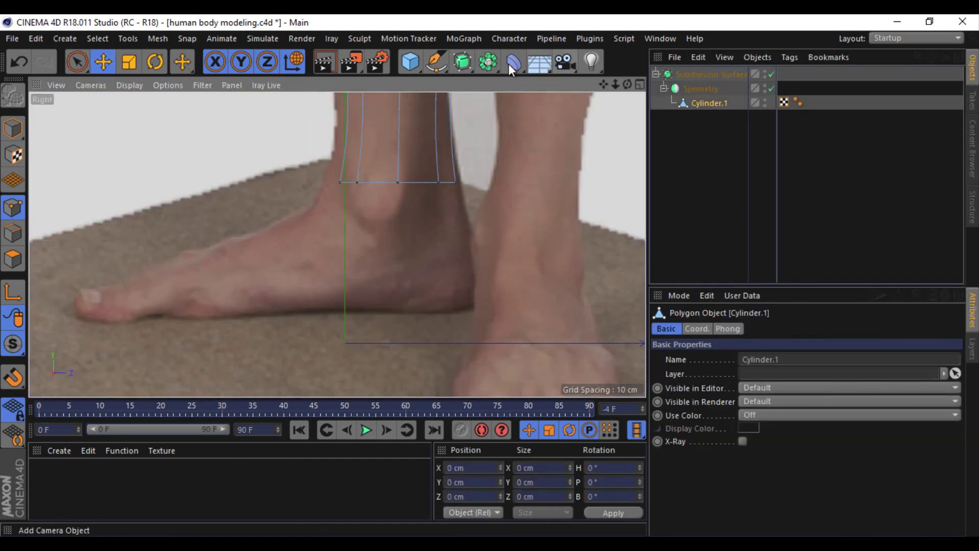
# Step: Add a Cube, shrink it to foot size, move it to the ankle and make it editable
pyautogui.click(410, 61)
pyautogui.click(129, 61)
pyautogui.moveTo(153, 305); pyautogui.dragTo(54, 329)
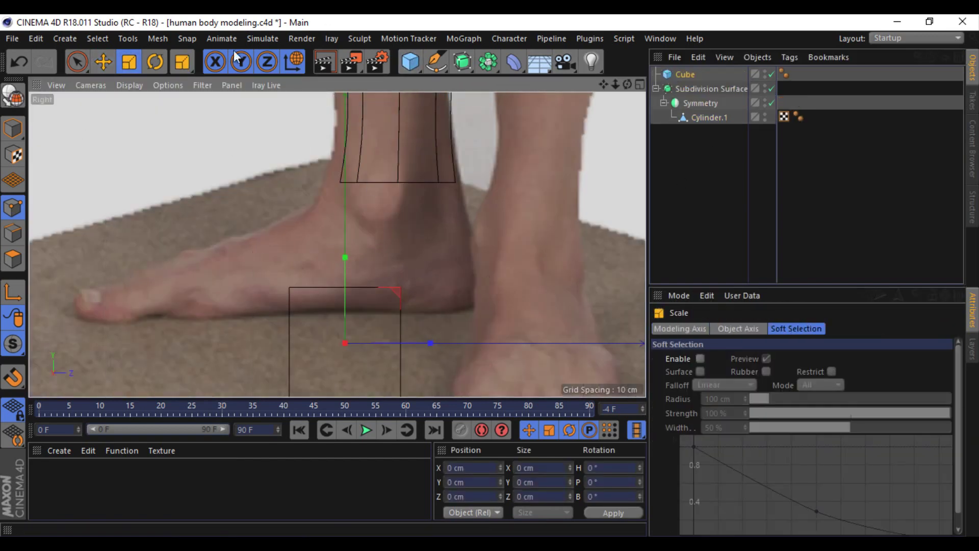
pyautogui.press('e')
pyautogui.moveTo(189, 103); pyautogui.dragTo(118, 94)
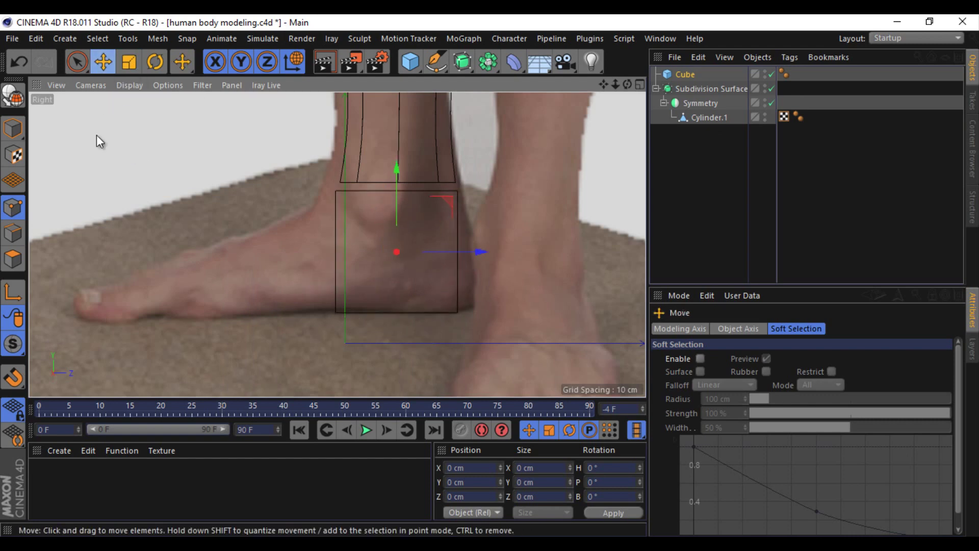
pyautogui.press('c')
# Step: In the Front view, move the cube onto the left foot
pyautogui.middleClick(640, 186)
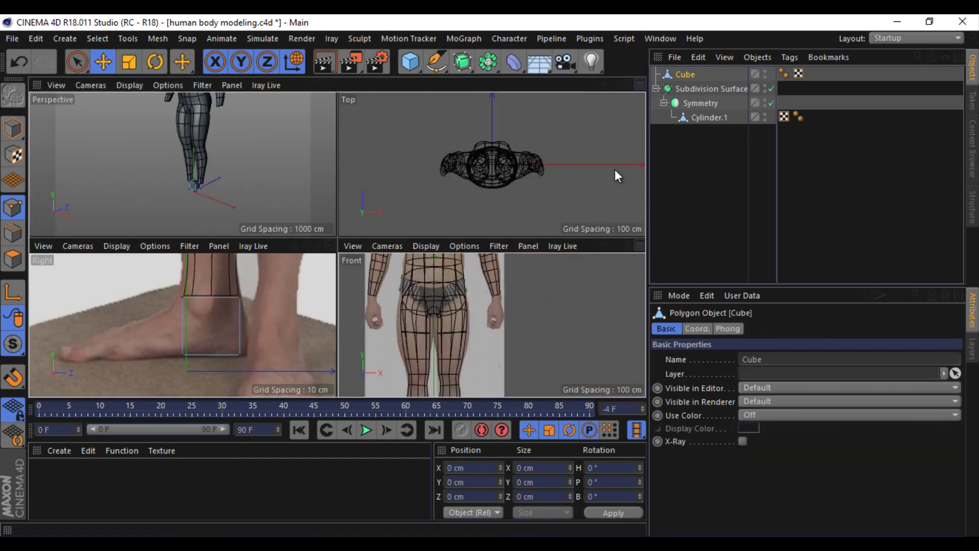
pyautogui.middleClick(453, 285)
pyautogui.scroll(-5, 255, 222)
pyautogui.moveTo(356, 250)
pyautogui.mouseDown()
pyautogui.moveTo(327, 227)
pyautogui.moveTo(306, 240)
pyautogui.mouseUp()
pyautogui.scroll(3, 222, 220)
pyautogui.click(129, 61)
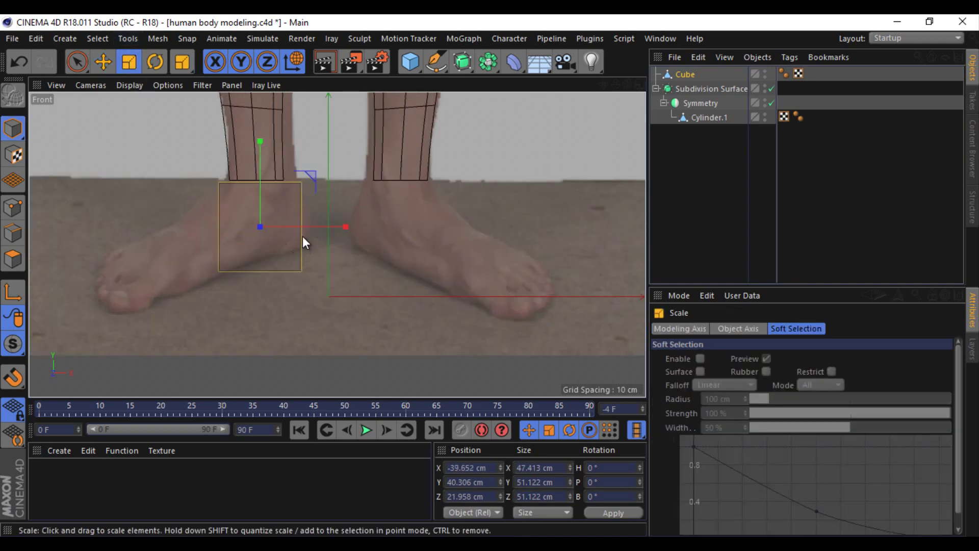
pyautogui.click(13, 207)
# Step: Add a vertical loop cut mid-cube and extrude the front face toward the toes
pyautogui.rightClick(223, 323)
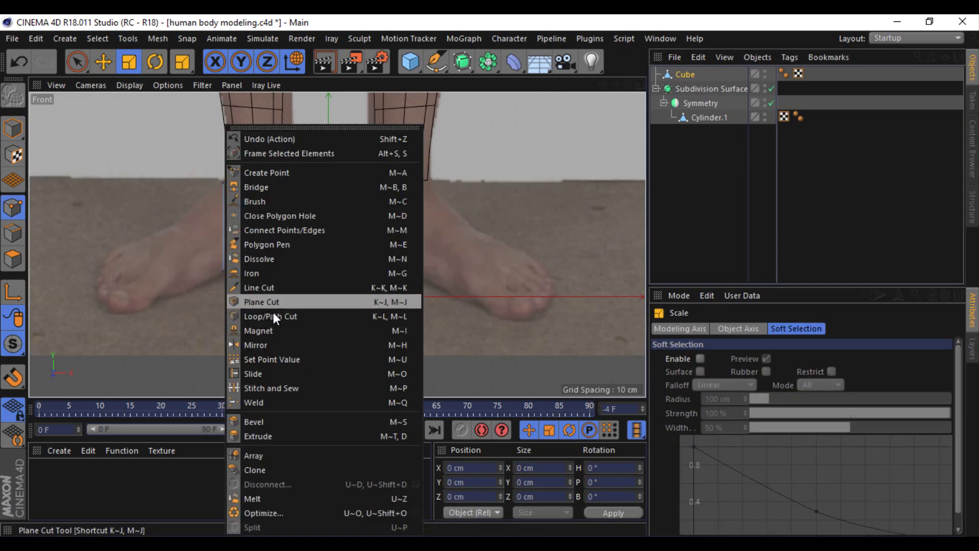
pyautogui.click(273, 312)
pyautogui.click(259, 271)
pyautogui.click(641, 83)
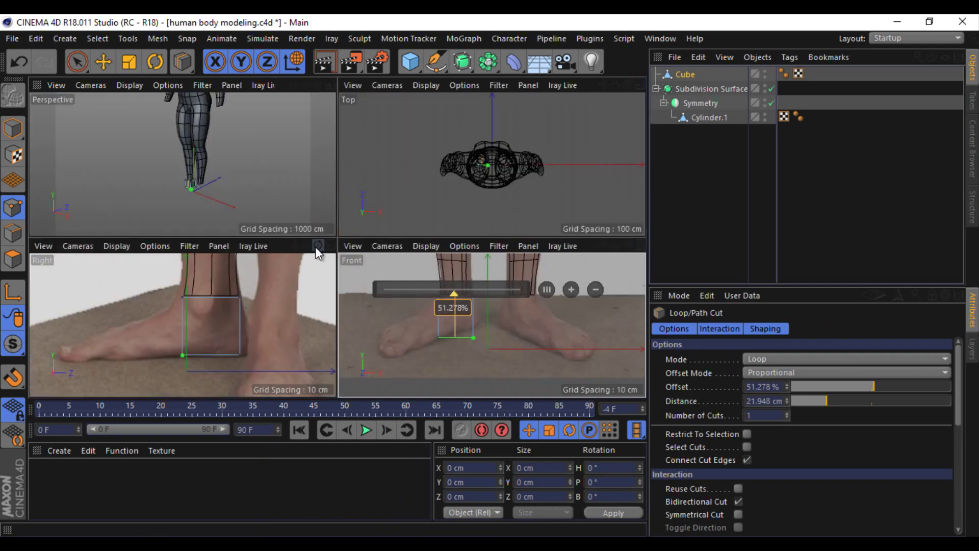
pyautogui.click(315, 246)
pyautogui.moveTo(72, 63); pyautogui.dragTo(117, 84)
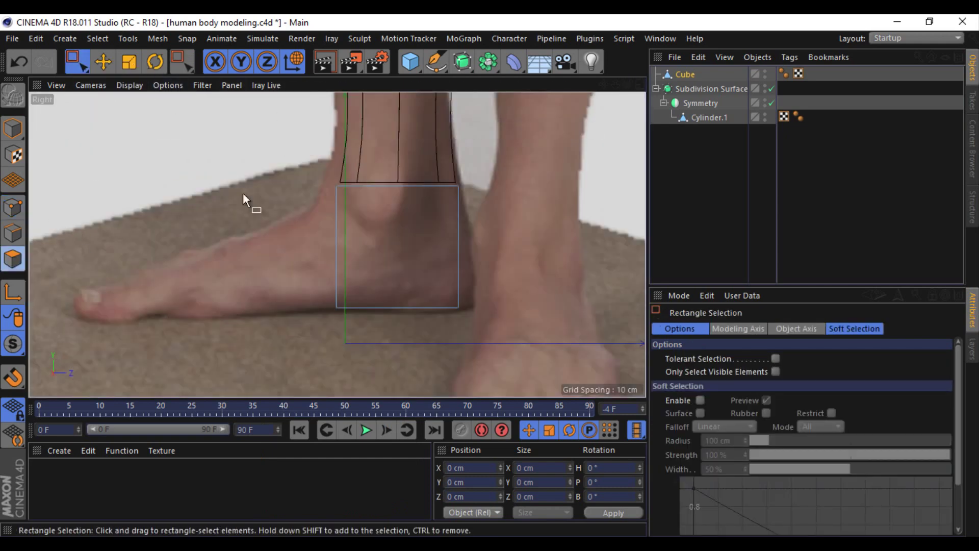
pyautogui.click(389, 250)
pyautogui.keyDown('ctrl'); pyautogui.moveTo(390, 250); pyautogui.dragTo(228, 246); pyautogui.keyUp('ctrl')
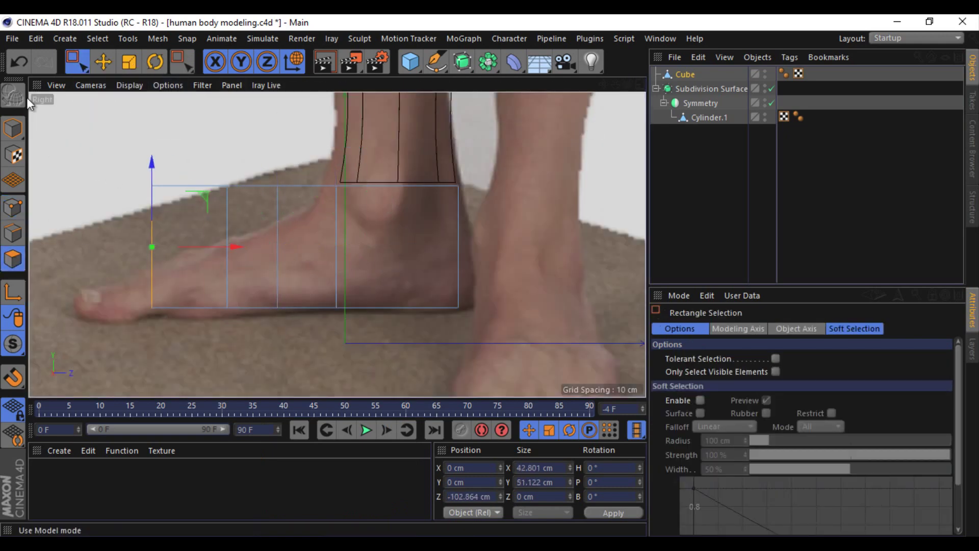
# Step: Lower the top points in the Right view to follow the foot's sloping instep
pyautogui.click(12, 208)
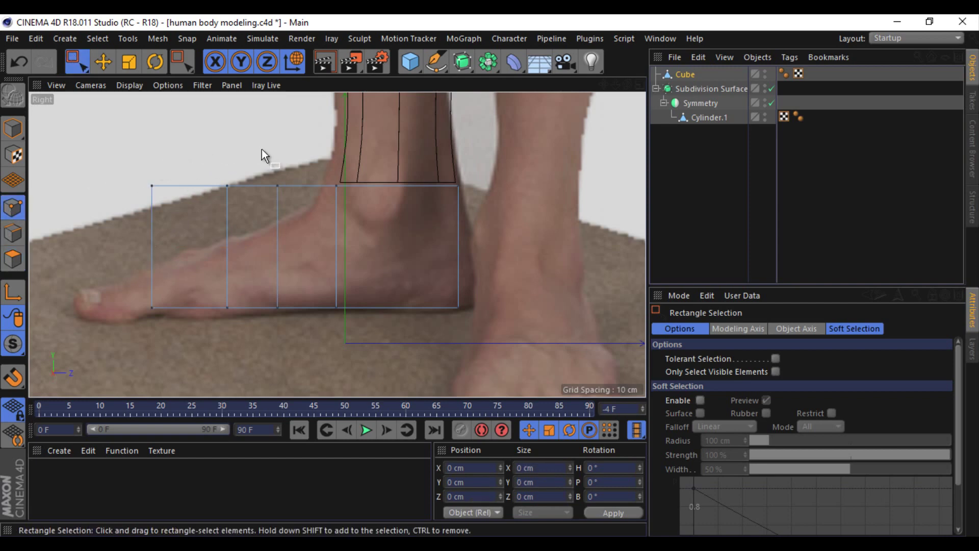
pyautogui.click(277, 185)
pyautogui.moveTo(278, 145); pyautogui.dragTo(277, 164)
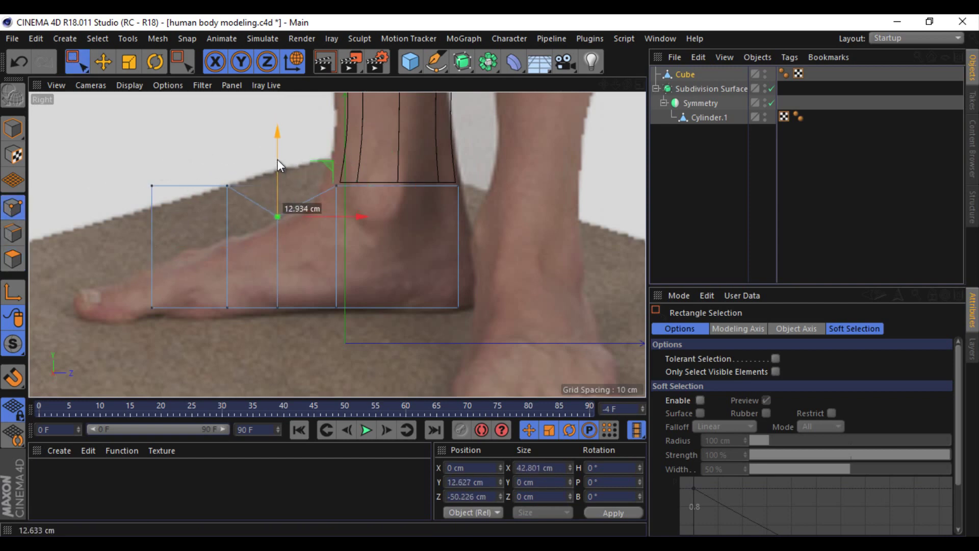
pyautogui.click(228, 185)
pyautogui.moveTo(227, 184); pyautogui.dragTo(228, 207)
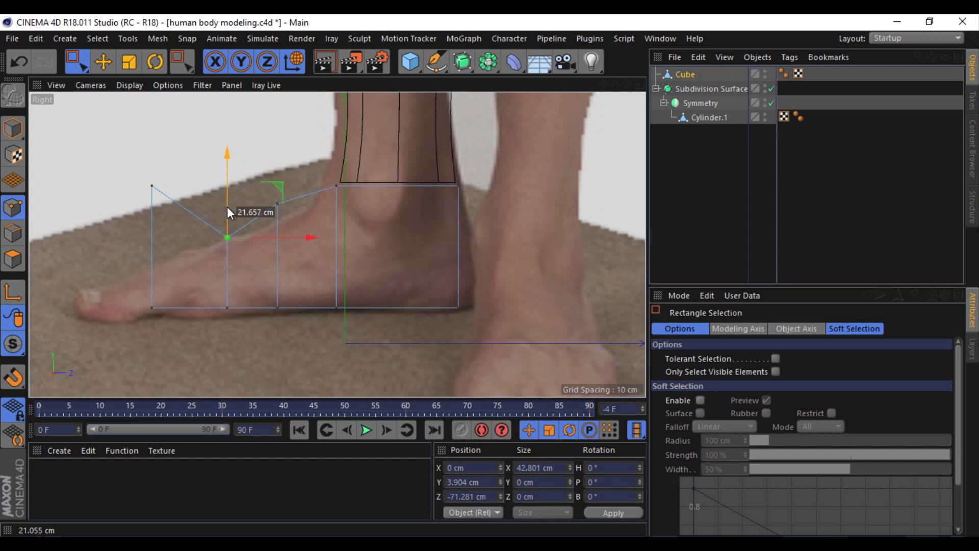
pyautogui.click(152, 185)
pyautogui.moveTo(152, 177); pyautogui.dragTo(152, 255)
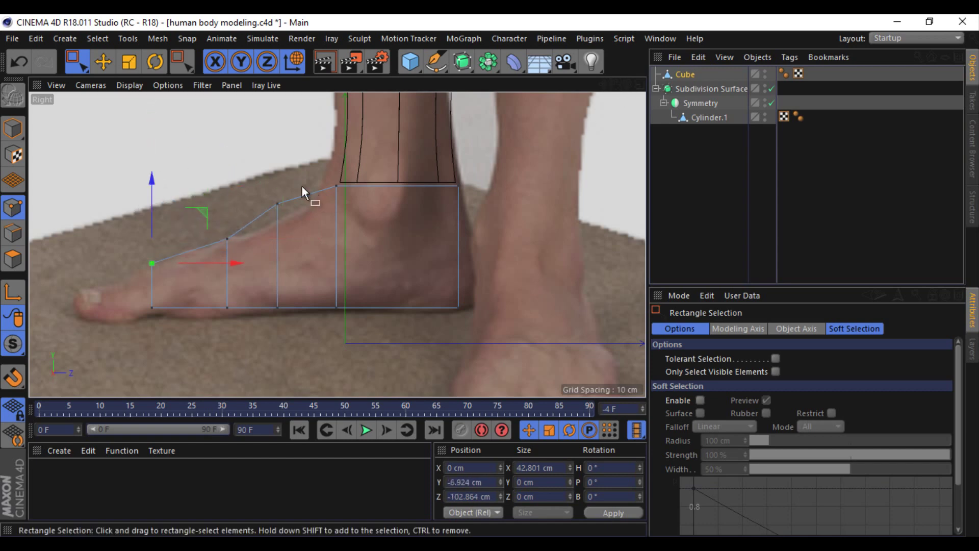
pyautogui.click(278, 204)
pyautogui.moveTo(278, 162); pyautogui.dragTo(276, 173)
pyautogui.click(152, 263)
pyautogui.moveTo(151, 221); pyautogui.dragTo(151, 231)
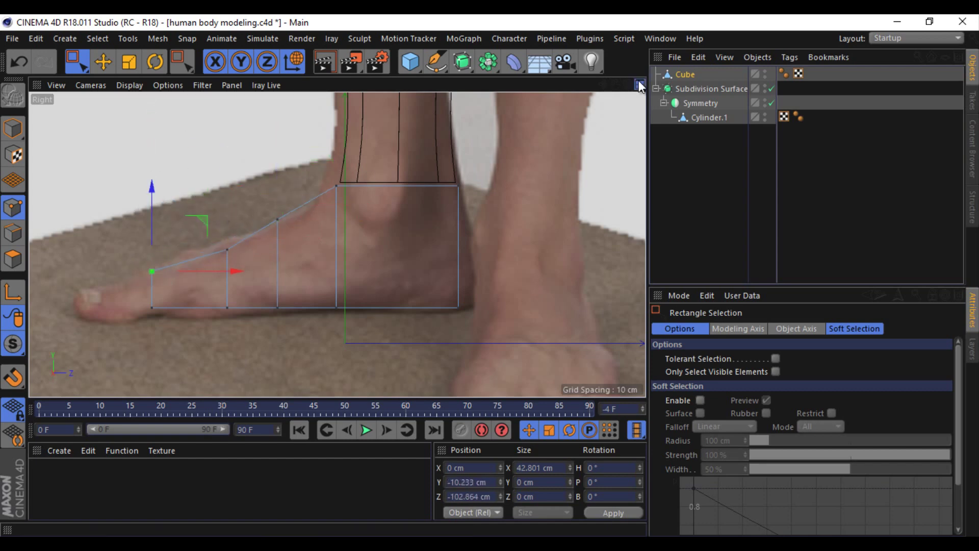
pyautogui.middleClick(326, 106)
pyautogui.keyDown('alt'); pyautogui.moveTo(370, 280); pyautogui.dragTo(506, 169); pyautogui.keyUp('alt')
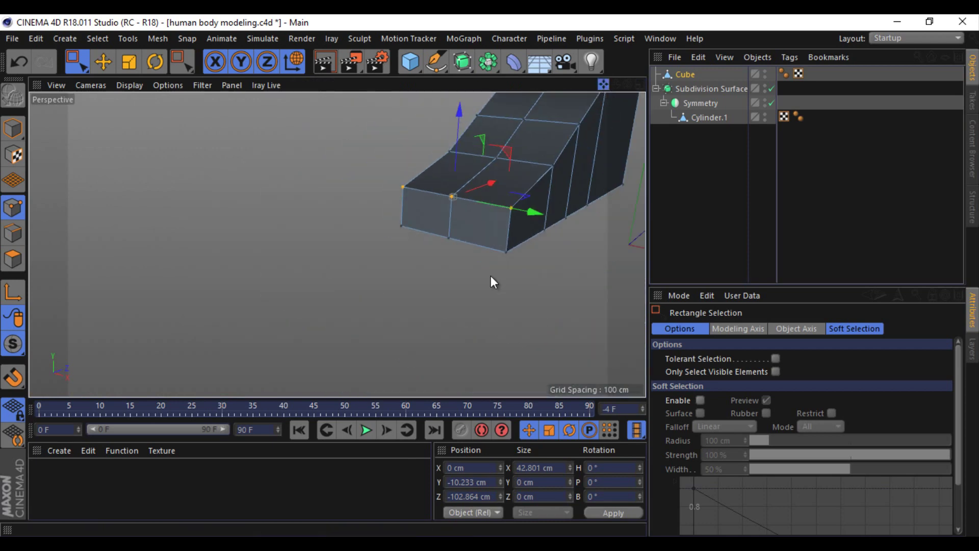
# Step: Raise the points at the foot's front end to slant the top
pyautogui.moveTo(491, 275)
pyautogui.keyDown('alt'); pyautogui.mouseDown()
pyautogui.moveTo(610, 84)
pyautogui.moveTo(491, 275)
pyautogui.moveTo(465, 139)
pyautogui.mouseUp(); pyautogui.keyUp('alt')
pyautogui.moveTo(213, 192)
pyautogui.mouseDown()
pyautogui.moveTo(252, 240)
pyautogui.moveTo(242, 191)
pyautogui.mouseUp()
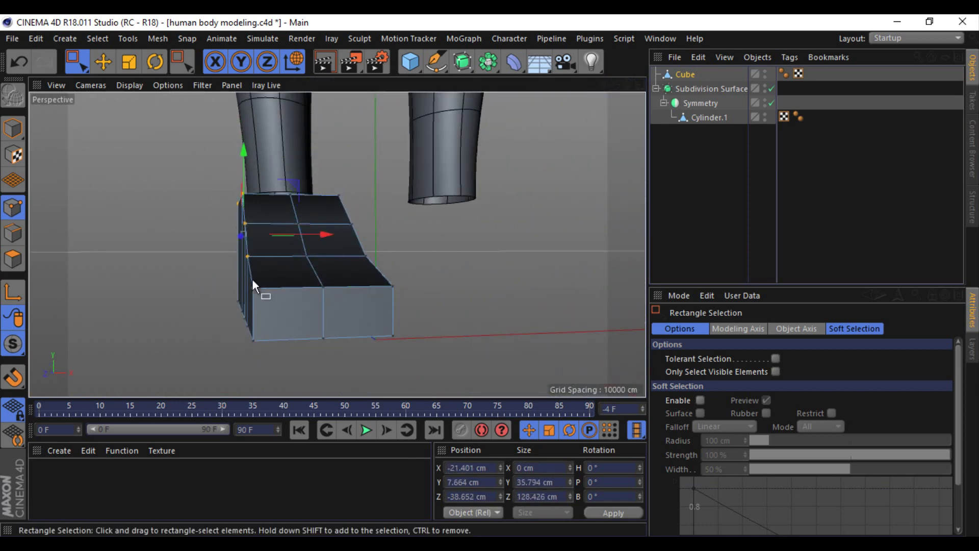
pyautogui.moveTo(252, 279); pyautogui.dragTo(247, 204)
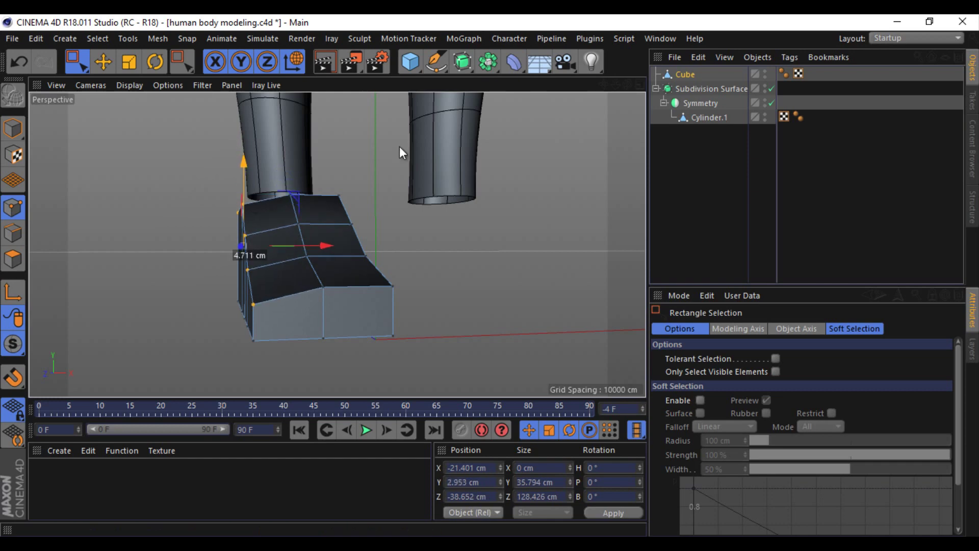
pyautogui.click(488, 277)
pyautogui.keyDown('alt'); pyautogui.moveTo(488, 277); pyautogui.dragTo(498, 169); pyautogui.keyUp('alt')
# Step: Raise a front vertical edge and shift the inner side edge sideways
pyautogui.press('e')
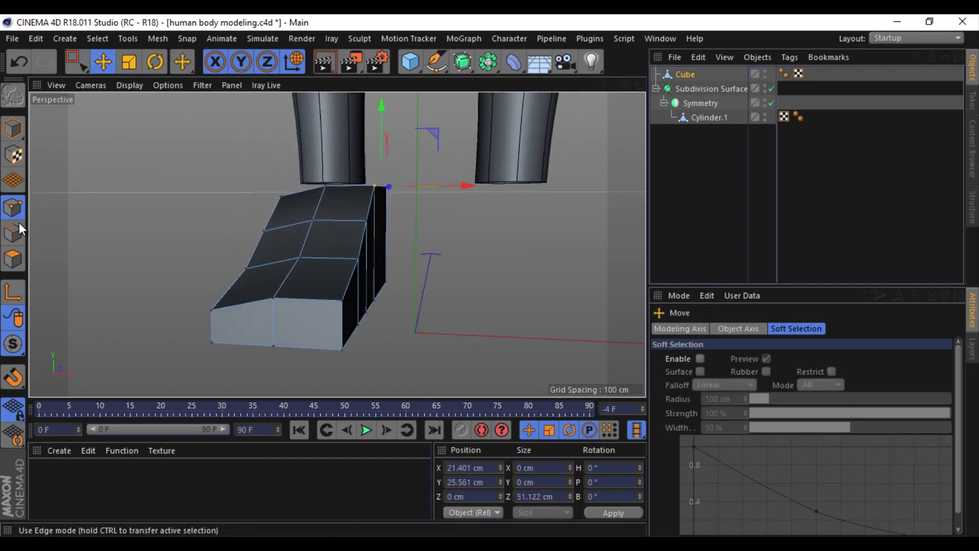
pyautogui.click(13, 232)
pyautogui.moveTo(369, 214); pyautogui.dragTo(366, 176)
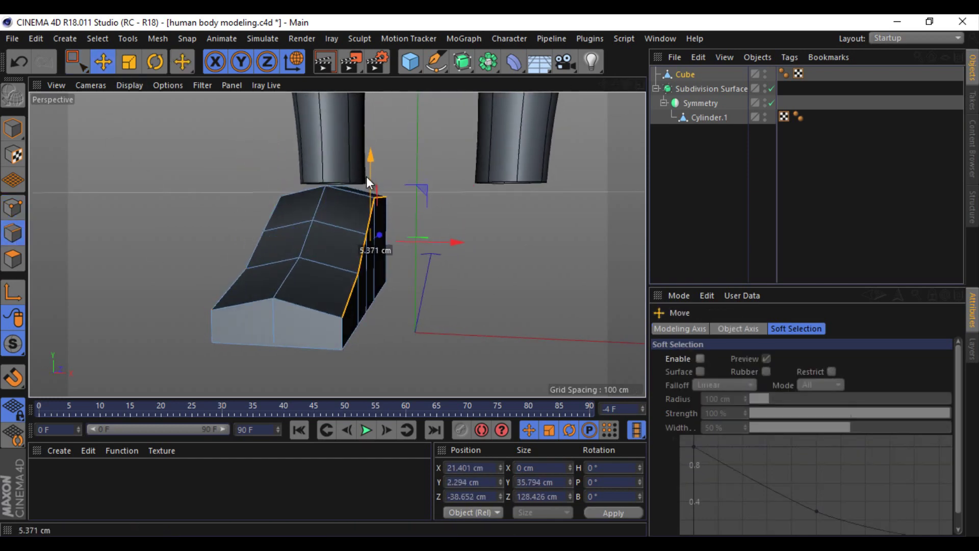
pyautogui.click(255, 237)
pyautogui.moveTo(263, 204); pyautogui.dragTo(357, 187)
pyautogui.click(455, 300)
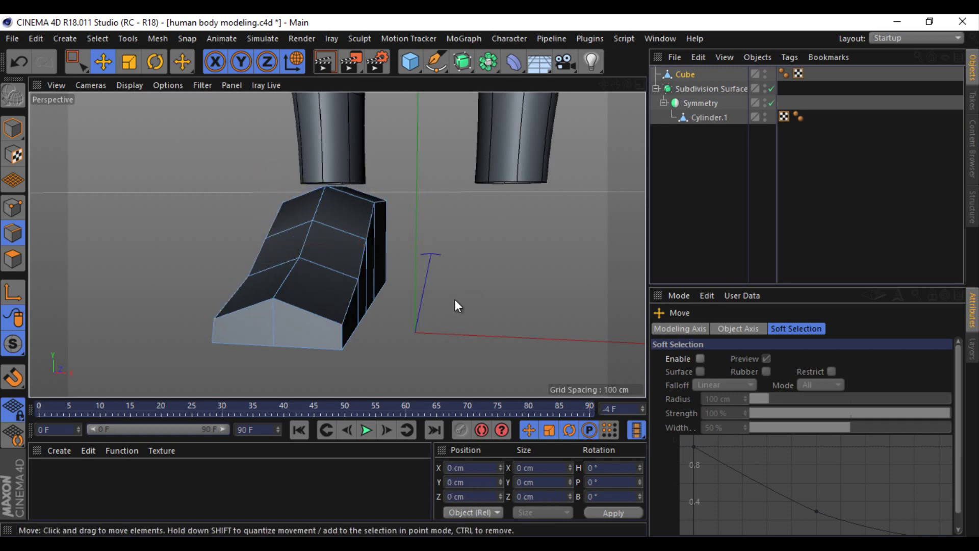
pyautogui.press('u')
pyautogui.press('l')
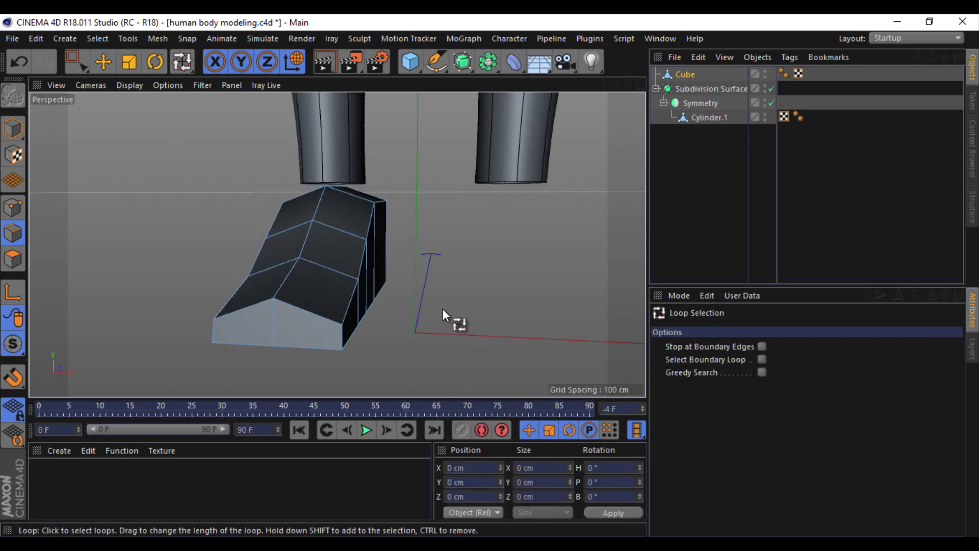
# Step: Add a lengthwise Loop/Path Cut along the foot
pyautogui.rightClick(115, 192)
pyautogui.click(153, 311)
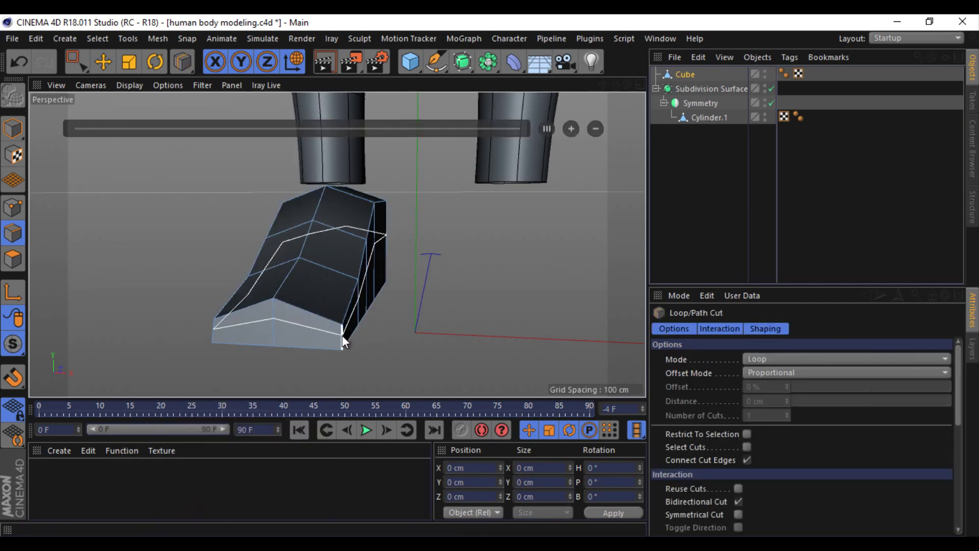
pyautogui.click(343, 339)
pyautogui.press('e')
# Step: Select the front edge loops and stitch the middle loop into the top one
pyautogui.click(274, 332)
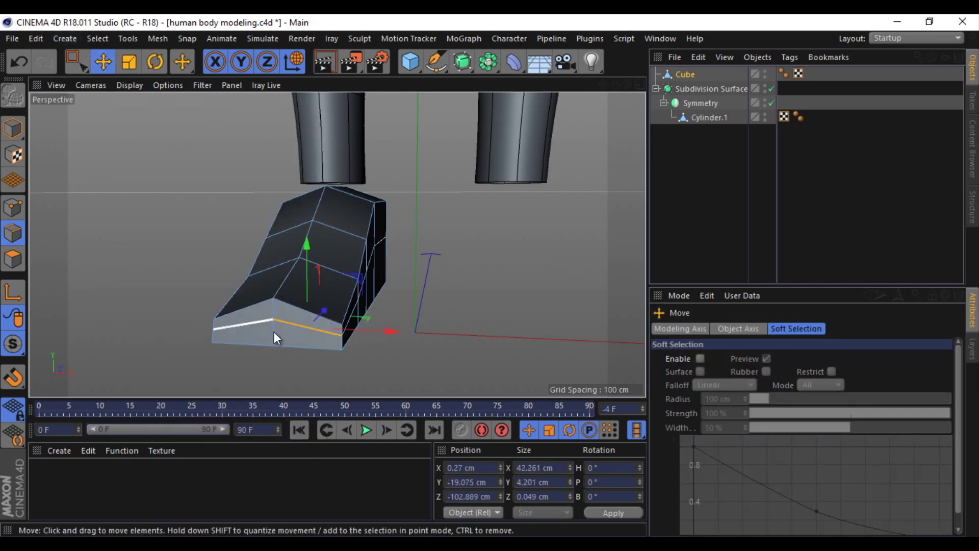
pyautogui.rightClick(454, 331)
pyautogui.click(495, 385)
pyautogui.keyDown('shift'); pyautogui.click(292, 310); pyautogui.keyUp('shift')
pyautogui.keyDown('shift'); pyautogui.click(240, 310); pyautogui.keyUp('shift')
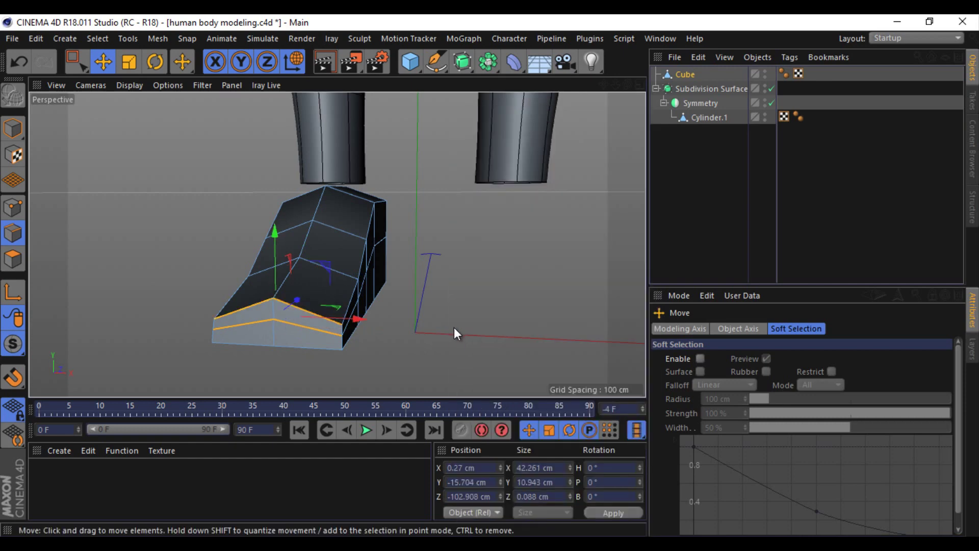
pyautogui.rightClick(454, 331)
pyautogui.click(444, 379)
pyautogui.moveTo(345, 329); pyautogui.dragTo(369, 315)
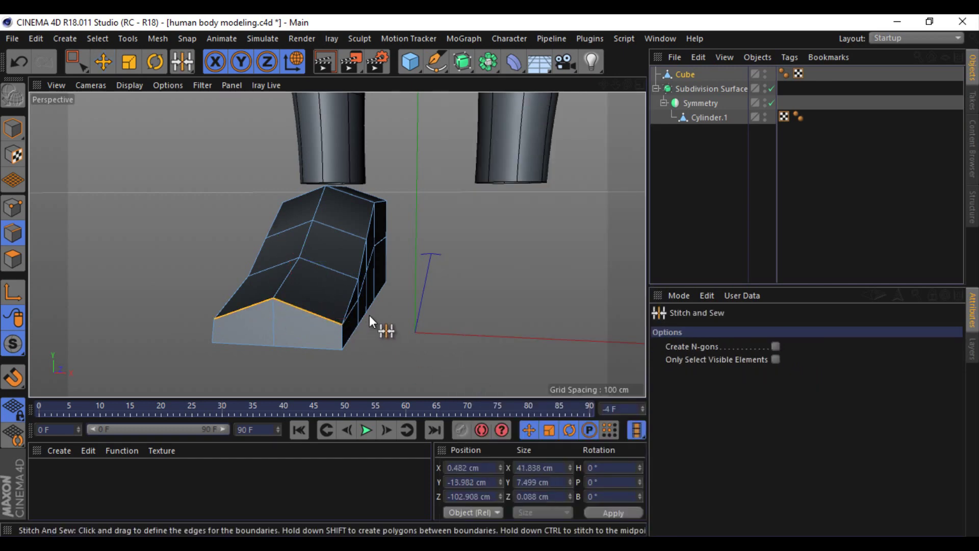
# Step: Select the bottom faces at the toe end and scale them narrower
pyautogui.click(105, 63)
pyautogui.press('Return')
pyautogui.keyDown('shift'); pyautogui.click(252, 326); pyautogui.keyUp('shift')
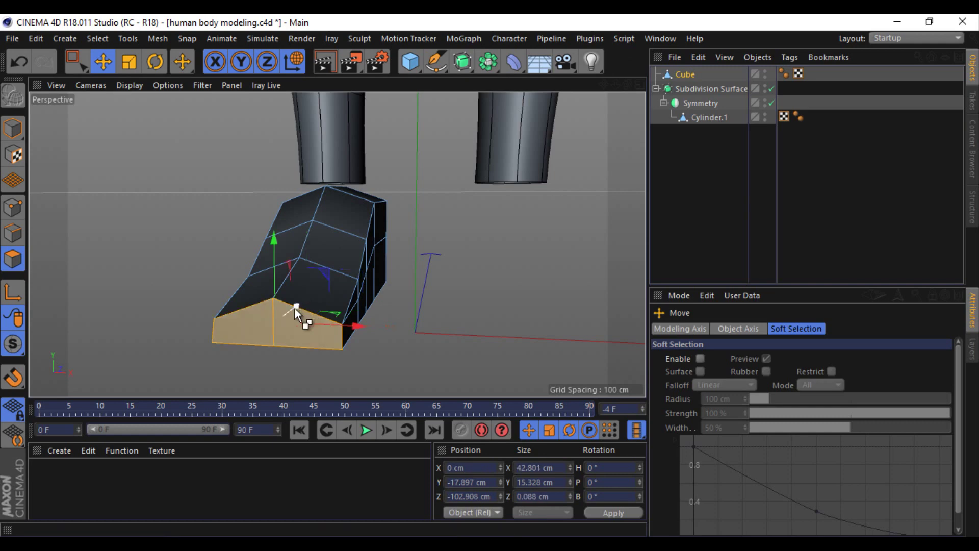
pyautogui.moveTo(286, 320)
pyautogui.keyDown('alt'); pyautogui.mouseDown()
pyautogui.moveTo(490, 275)
pyautogui.moveTo(394, 292)
pyautogui.mouseUp(); pyautogui.keyUp('alt')
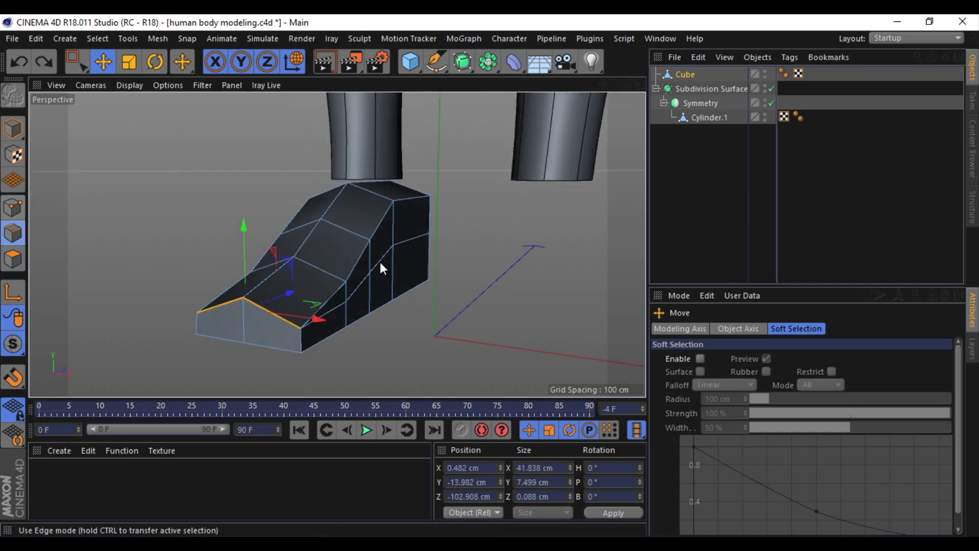
pyautogui.moveTo(614, 87)
pyautogui.mouseDown()
pyautogui.moveTo(491, 276)
pyautogui.moveTo(243, 341)
pyautogui.mouseUp()
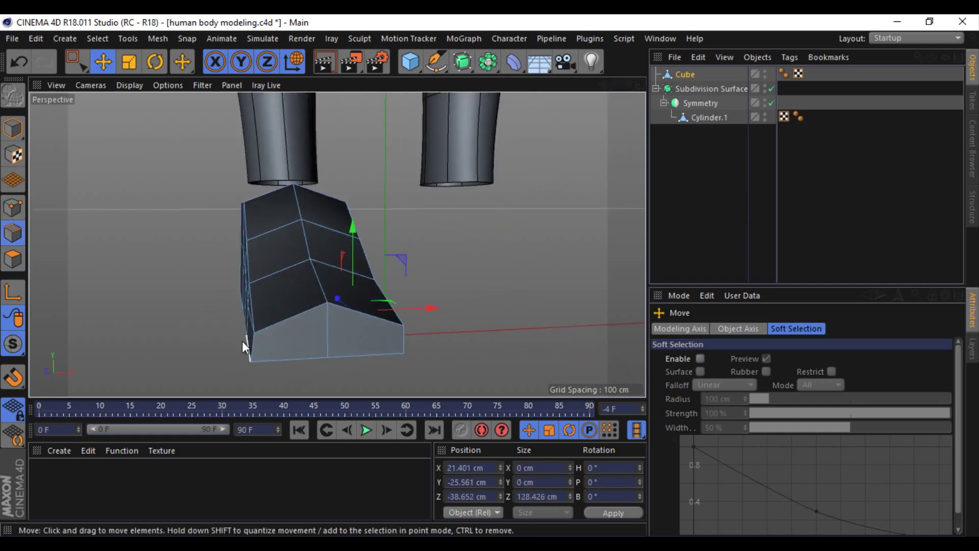
pyautogui.click(243, 340)
pyautogui.press('r')
pyautogui.press('t')
pyautogui.moveTo(322, 328)
pyautogui.mouseDown()
pyautogui.moveTo(351, 307)
pyautogui.moveTo(340, 317)
pyautogui.mouseUp()
pyautogui.click(12, 259)
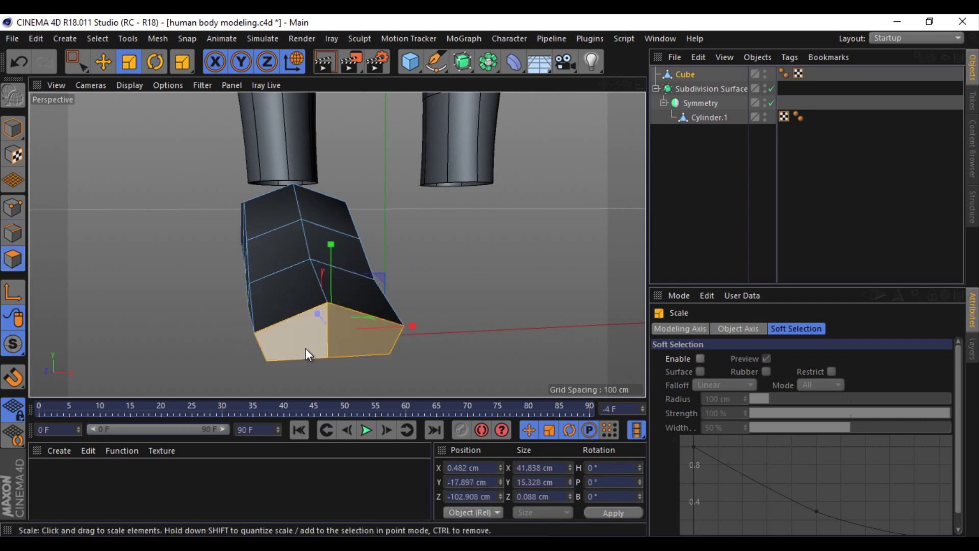
# Step: In the Right view, push the front faces forward toward the toes
pyautogui.middleClick(597, 101)
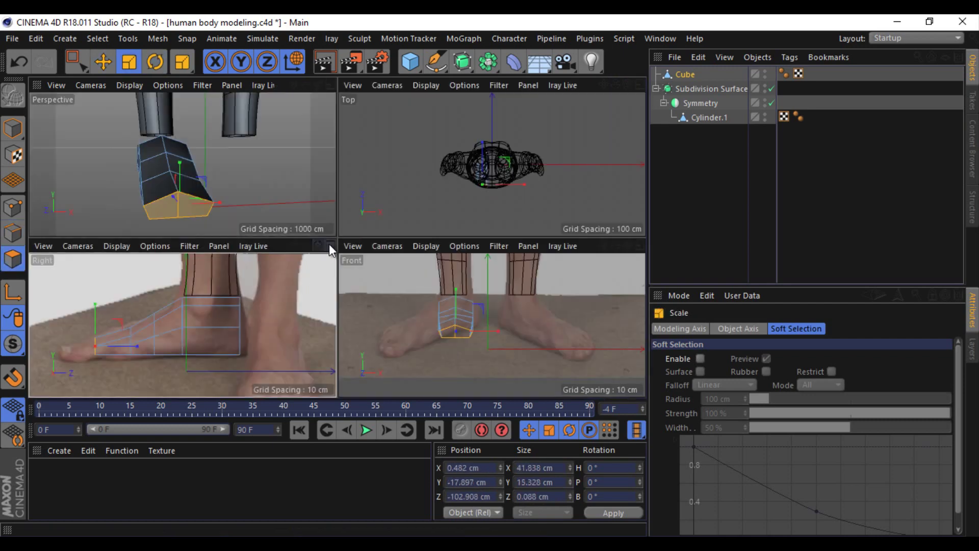
pyautogui.middleClick(327, 255)
pyautogui.press('e')
pyautogui.moveTo(204, 284); pyautogui.dragTo(150, 293)
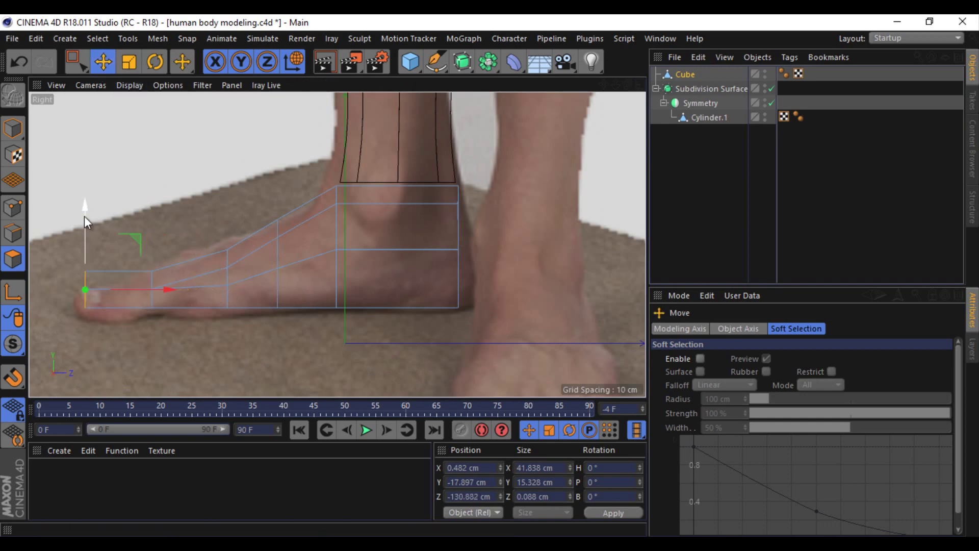
pyautogui.middleClick(633, 109)
pyautogui.middleClick(637, 246)
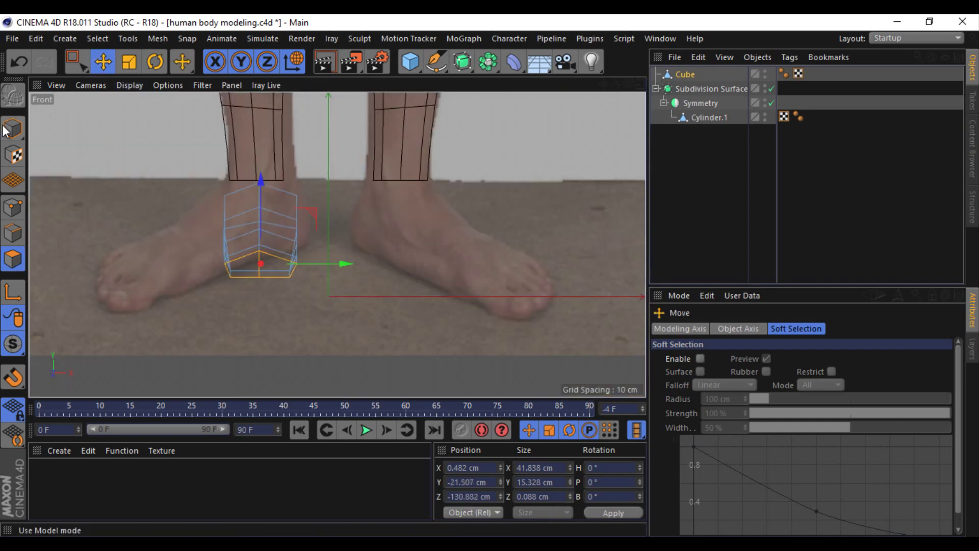
# Step: Scale the whole foot block wider along X in the Front view to match the reference
pyautogui.click(13, 129)
pyautogui.click(129, 62)
pyautogui.moveTo(334, 233); pyautogui.dragTo(347, 232)
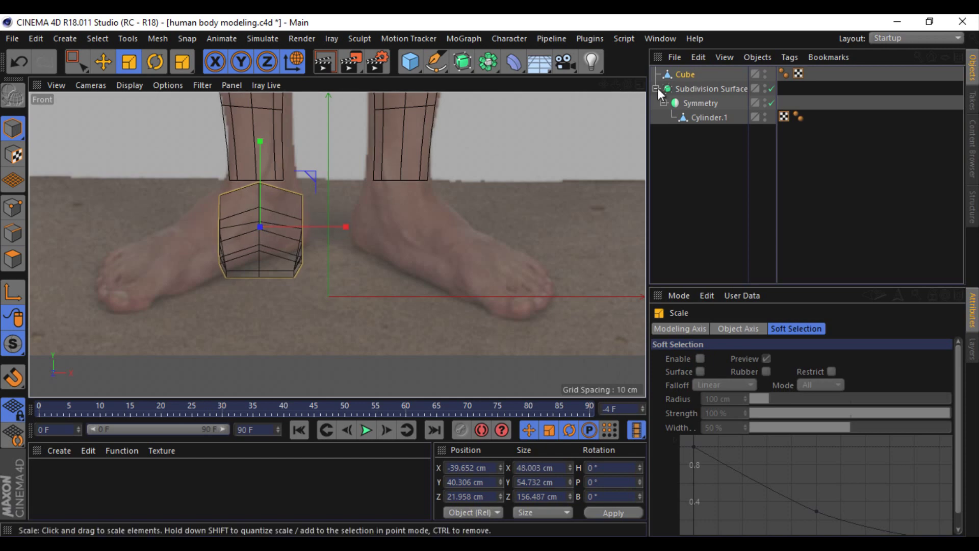
pyautogui.middleClick(339, 215)
pyautogui.middleClick(315, 261)
pyautogui.click(79, 57)
pyautogui.click(13, 207)
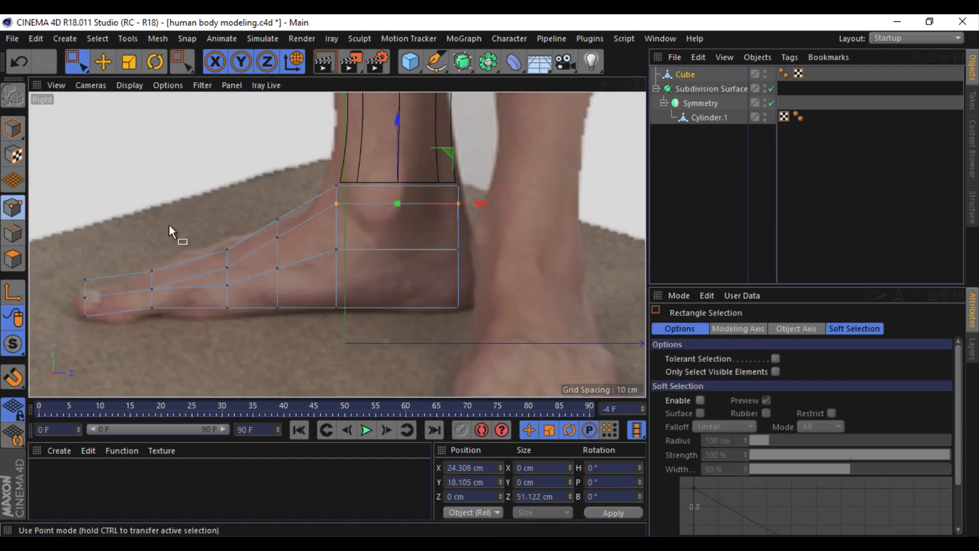
pyautogui.click(640, 84)
pyautogui.press('F1')
# Step: Try a Line Cut down the foot's front, then undo it
pyautogui.scroll(-2, 522, 278)
pyautogui.rightClick(523, 277)
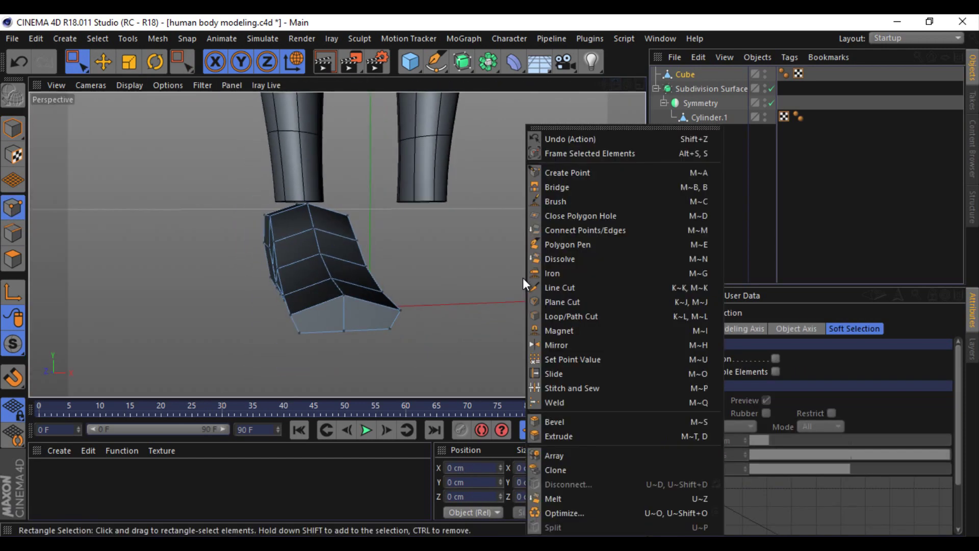
pyautogui.click(543, 287)
pyautogui.click(357, 285)
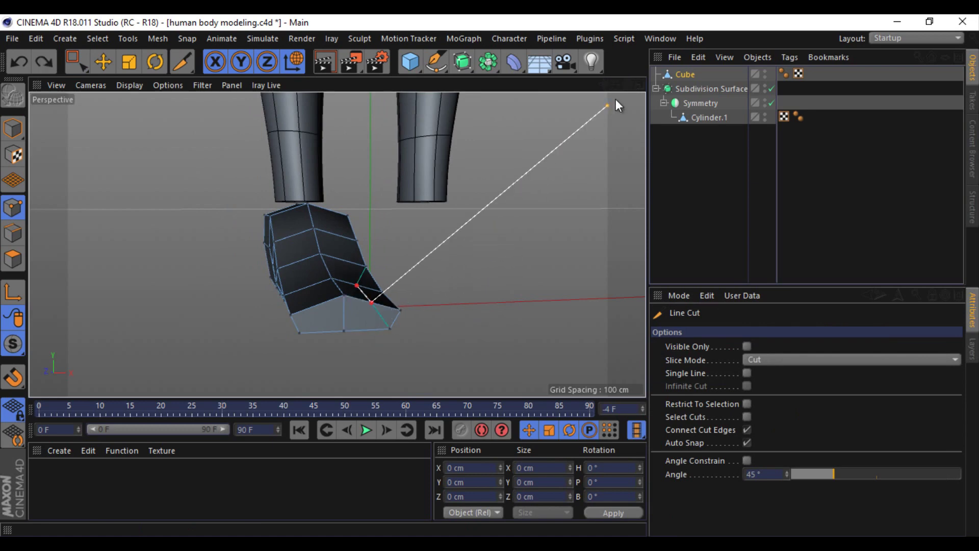
pyautogui.moveTo(616, 99)
pyautogui.keyDown('alt'); pyautogui.mouseDown()
pyautogui.moveTo(430, 271)
pyautogui.moveTo(494, 274)
pyautogui.moveTo(517, 155)
pyautogui.mouseUp(); pyautogui.keyUp('alt')
pyautogui.click(334, 300)
pyautogui.click(335, 331)
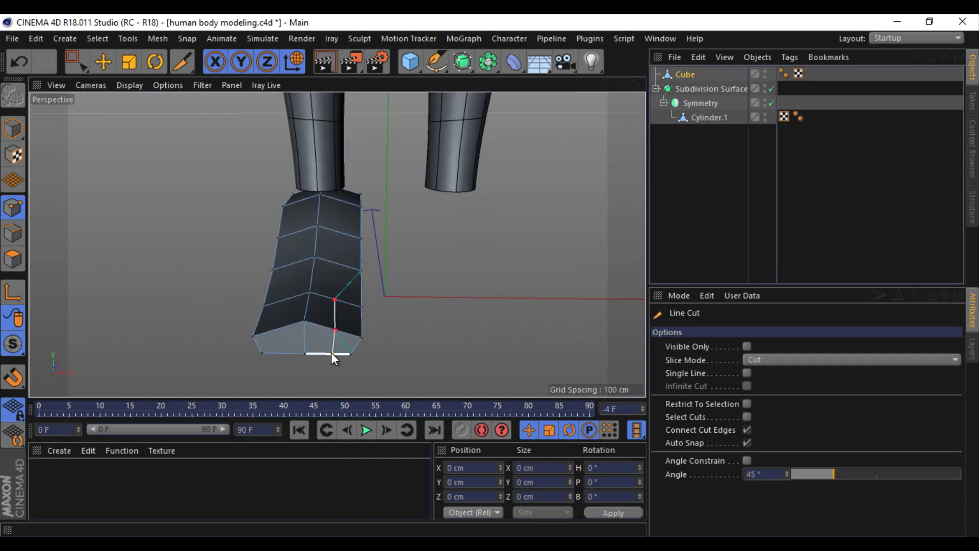
pyautogui.moveTo(622, 96)
pyautogui.keyDown('alt'); pyautogui.mouseDown()
pyautogui.moveTo(489, 275)
pyautogui.moveTo(350, 258)
pyautogui.mouseUp(); pyautogui.keyUp('alt')
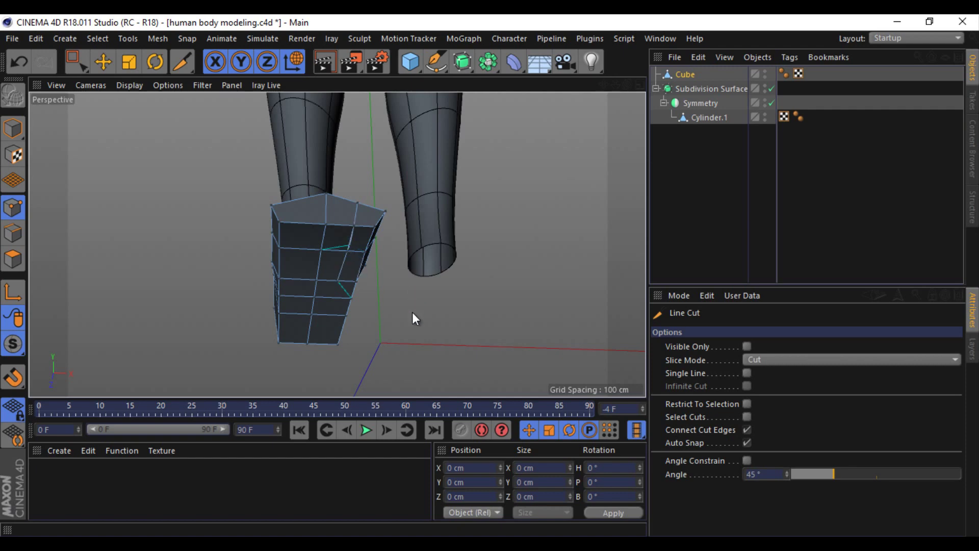
pyautogui.hotkey('ctrl', 'z')
# Step: With Visible Only on, line-cut a new edge down the foot to its lower edge
pyautogui.moveTo(626, 85); pyautogui.dragTo(621, 124)
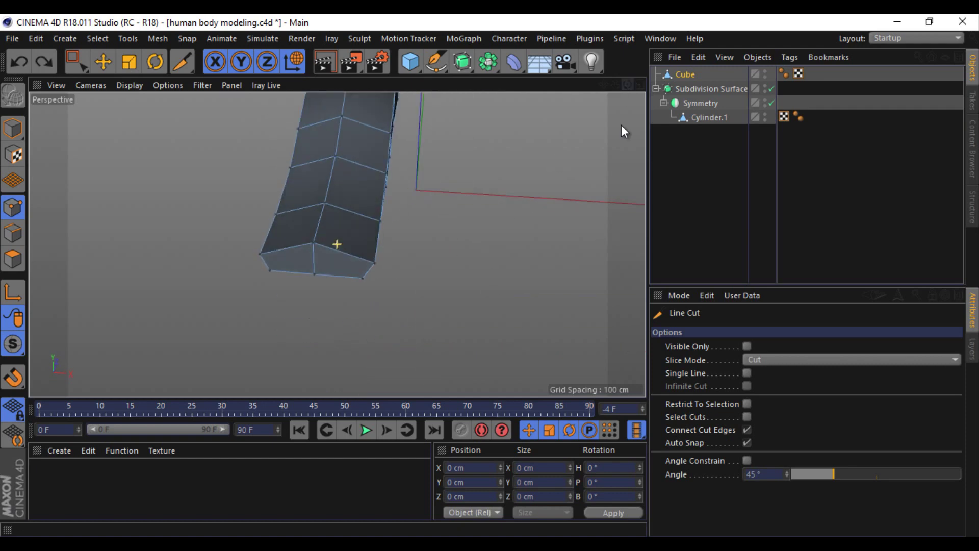
pyautogui.click(746, 346)
pyautogui.rightClick(510, 296)
pyautogui.click(534, 298)
pyautogui.click(356, 213)
pyautogui.click(341, 252)
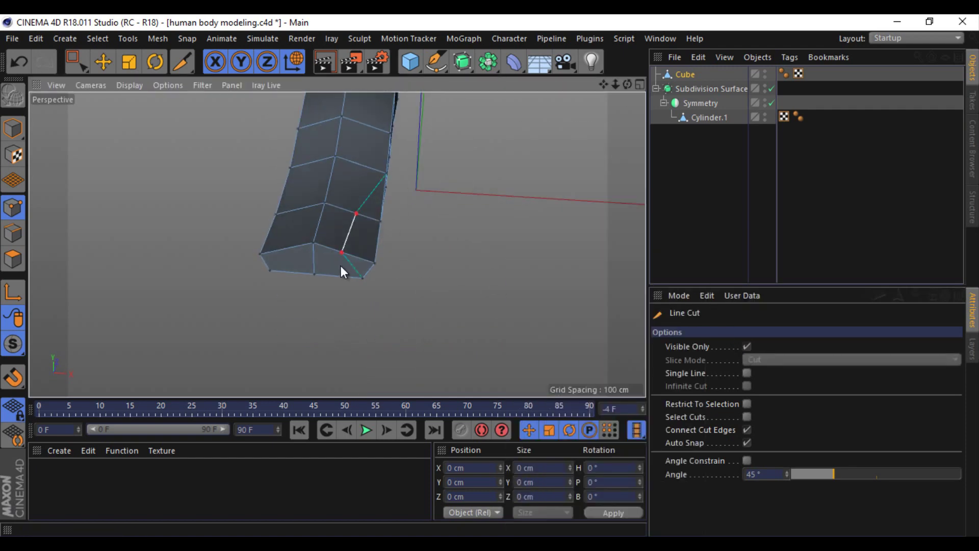
pyautogui.moveTo(538, 136)
pyautogui.keyDown('alt'); pyautogui.mouseDown()
pyautogui.moveTo(491, 264)
pyautogui.moveTo(371, 307)
pyautogui.mouseUp(); pyautogui.keyUp('alt')
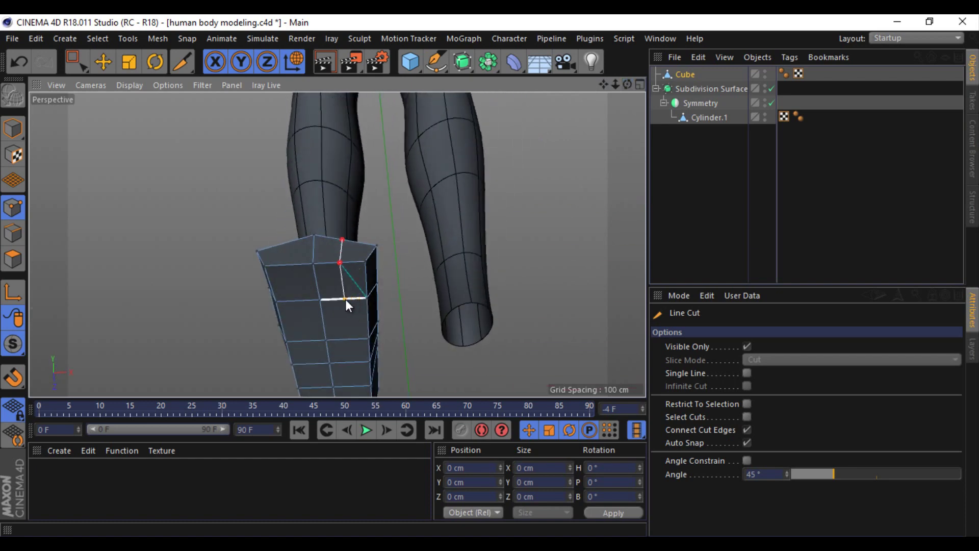
pyautogui.moveTo(574, 100)
pyautogui.keyDown('alt'); pyautogui.mouseDown()
pyautogui.moveTo(490, 286)
pyautogui.moveTo(357, 178)
pyautogui.mouseUp(); pyautogui.keyUp('alt')
# Step: Select the foot's bottom polygons and scale them up slightly
pyautogui.click(103, 61)
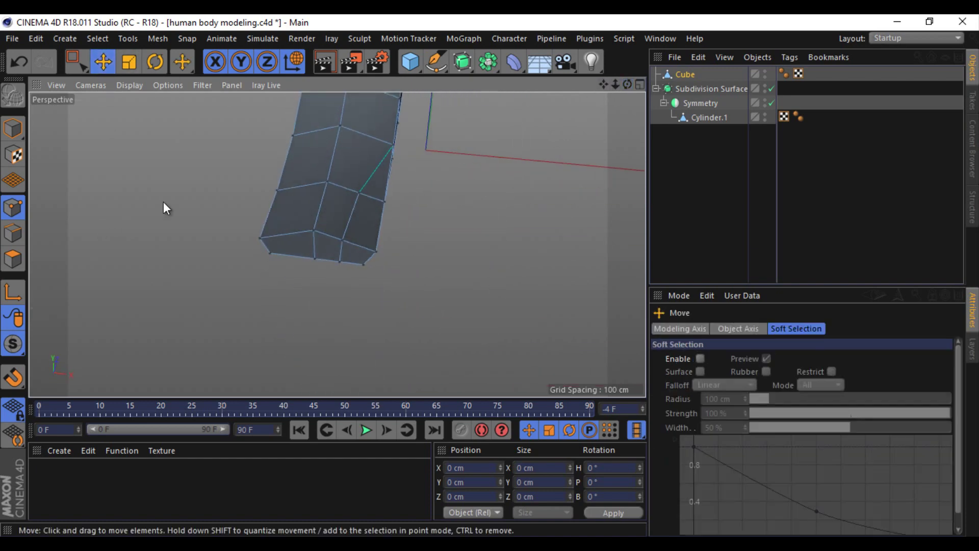
pyautogui.click(13, 259)
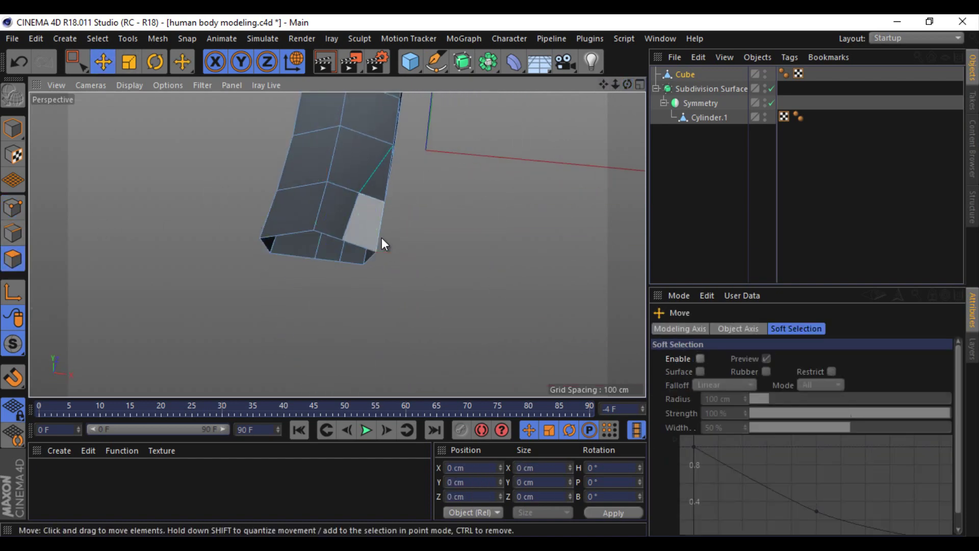
pyautogui.click(81, 65)
pyautogui.moveTo(616, 85)
pyautogui.keyDown('alt'); pyautogui.mouseDown()
pyautogui.moveTo(463, 122)
pyautogui.moveTo(171, 305)
pyautogui.mouseUp(); pyautogui.keyUp('alt')
pyautogui.hotkey('ctrl', 'z')
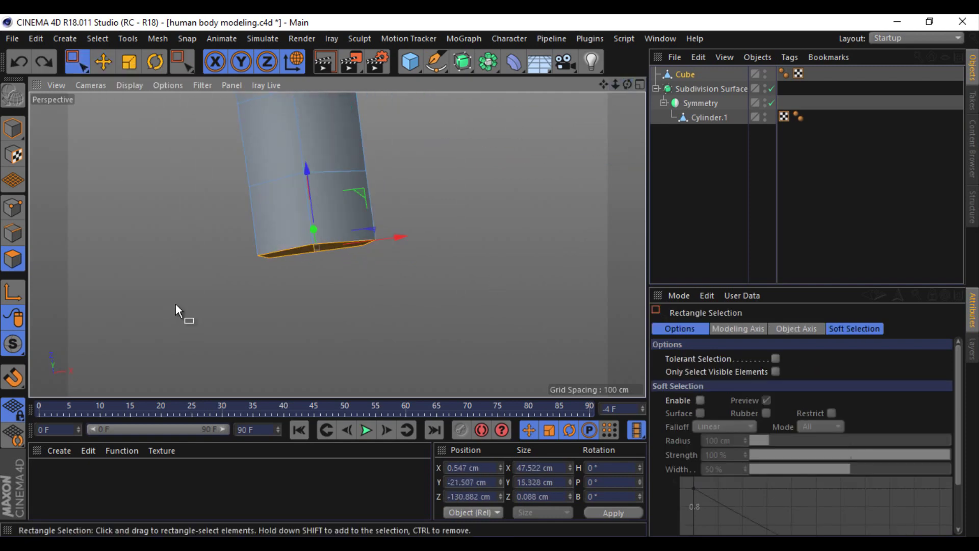
pyautogui.click(129, 62)
pyautogui.click(640, 84)
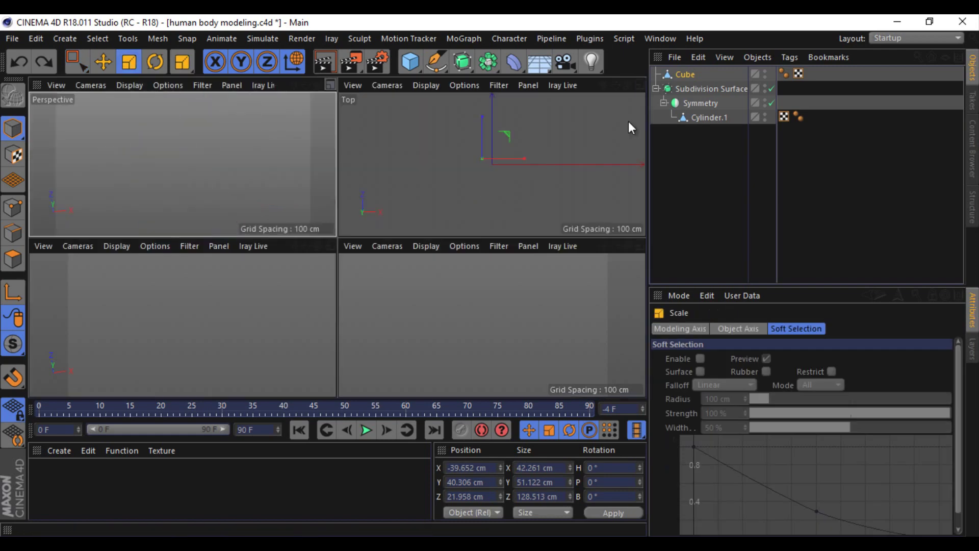
pyautogui.moveTo(494, 315); pyautogui.dragTo(496, 314)
pyautogui.click(331, 85)
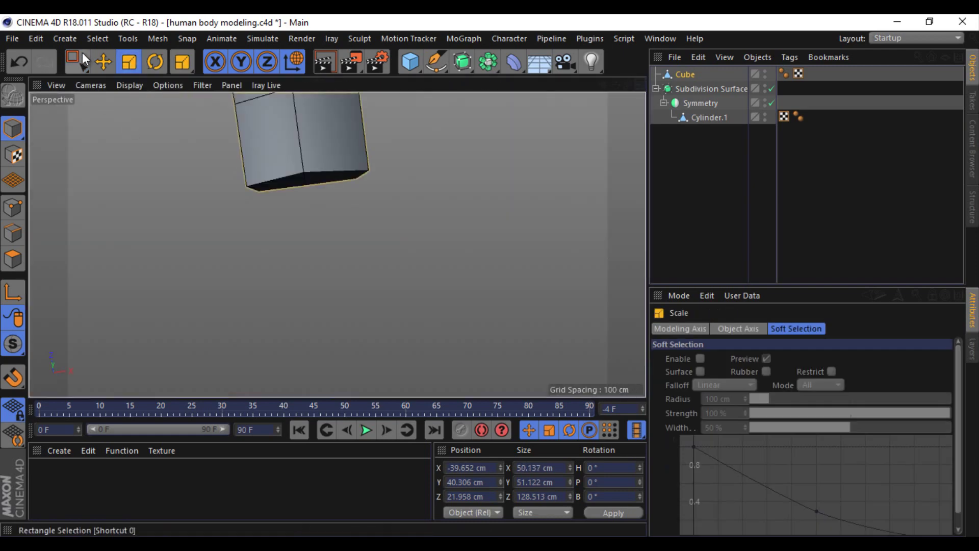
# Step: Scale the sole end of the foot wider along X
pyautogui.click(77, 61)
pyautogui.scroll(3, 492, 280)
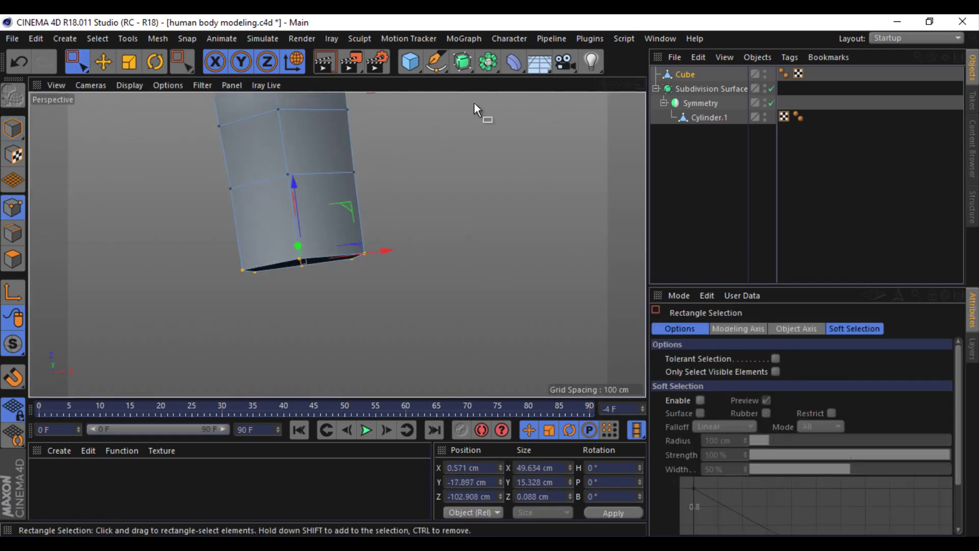
pyautogui.press('t')
pyautogui.moveTo(341, 170); pyautogui.dragTo(370, 169)
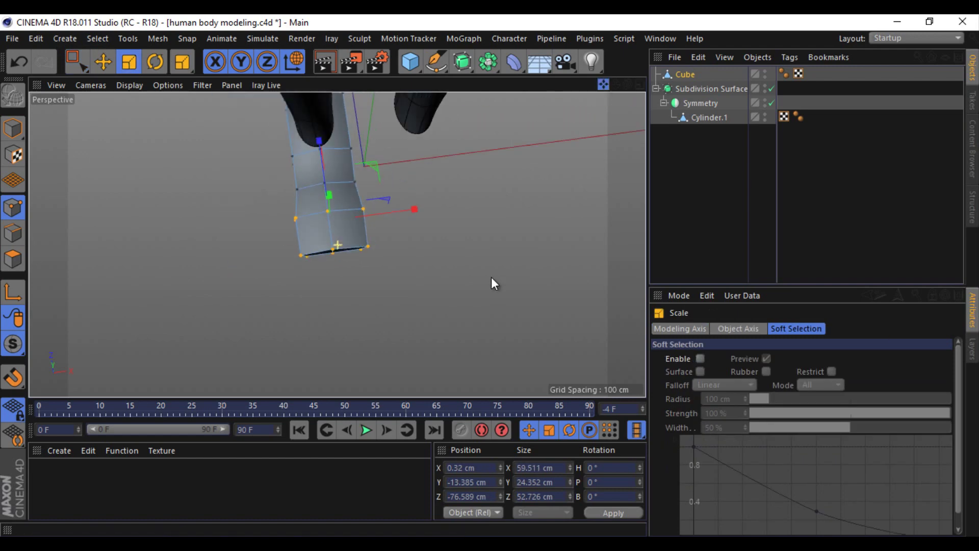
pyautogui.keyDown('alt'); pyautogui.moveTo(491, 277); pyautogui.dragTo(343, 267); pyautogui.keyUp('alt')
pyautogui.press('e')
pyautogui.press('Return')
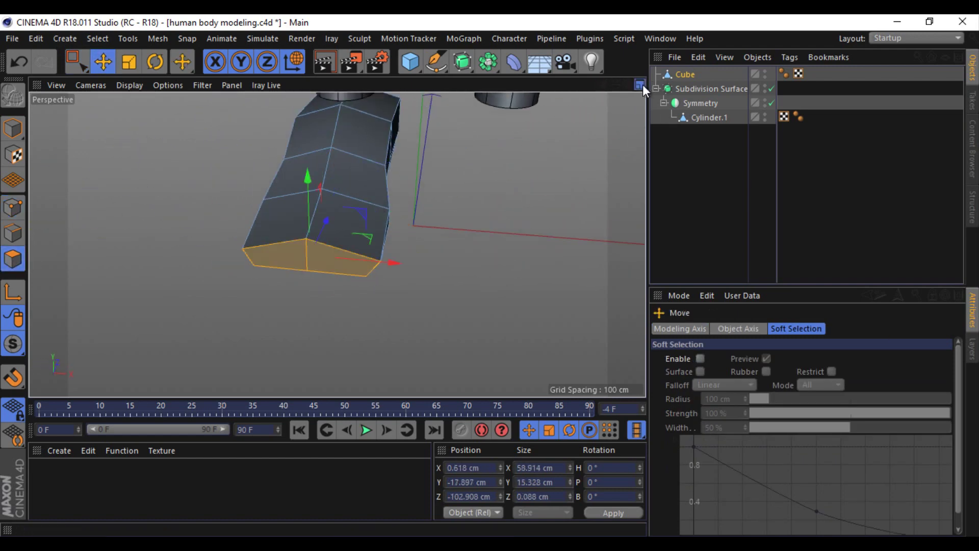
pyautogui.click(643, 84)
pyautogui.middleClick(300, 117)
pyautogui.click(12, 208)
# Step: Knife-cut a new edge down the foot's front to its bottom edge
pyautogui.rightClick(179, 125)
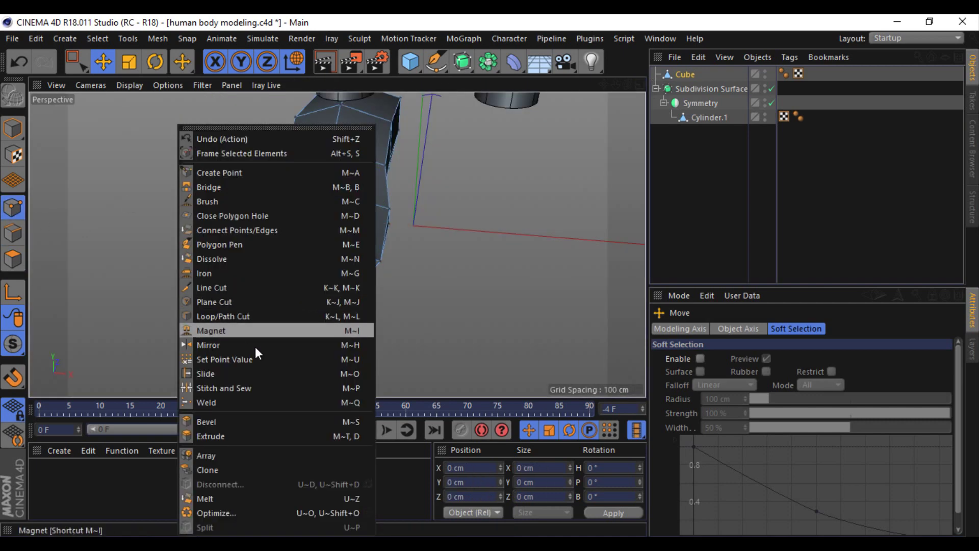
pyautogui.click(255, 286)
pyautogui.click(336, 252)
pyautogui.click(346, 269)
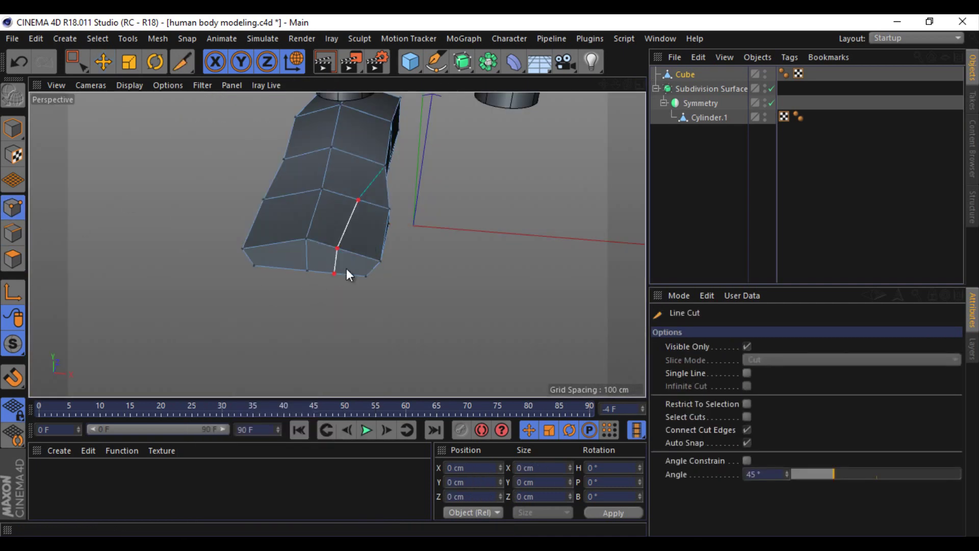
pyautogui.moveTo(632, 84)
pyautogui.mouseDown()
pyautogui.moveTo(427, 281)
pyautogui.moveTo(334, 116)
pyautogui.mouseUp()
pyautogui.press('Escape')
# Step: Select the foot's bottom edge and nudge it sideways
pyautogui.press('e')
pyautogui.click(24, 239)
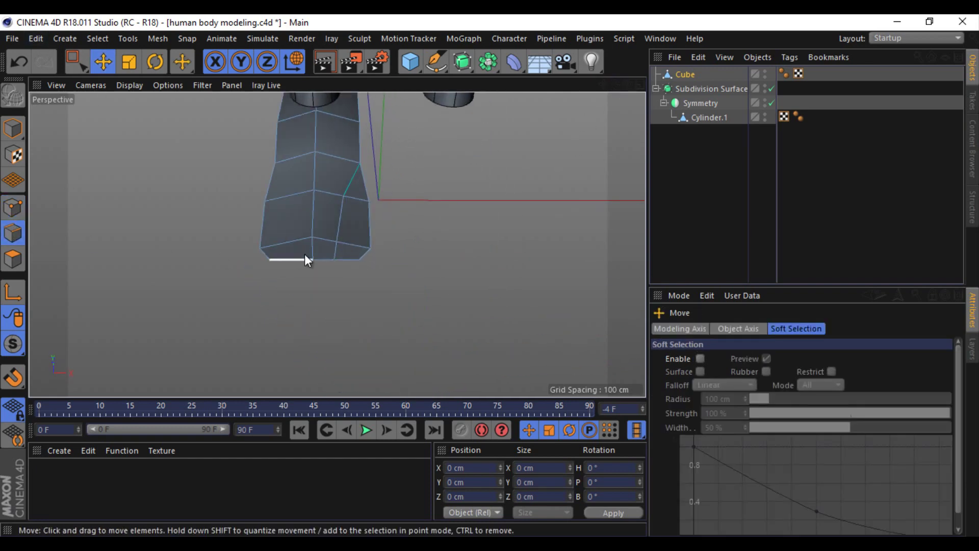
pyautogui.click(312, 251)
pyautogui.moveTo(353, 249); pyautogui.dragTo(348, 250)
# Step: Cut another edge from the foot's lower corner up to its top corner
pyautogui.rightClick(348, 249)
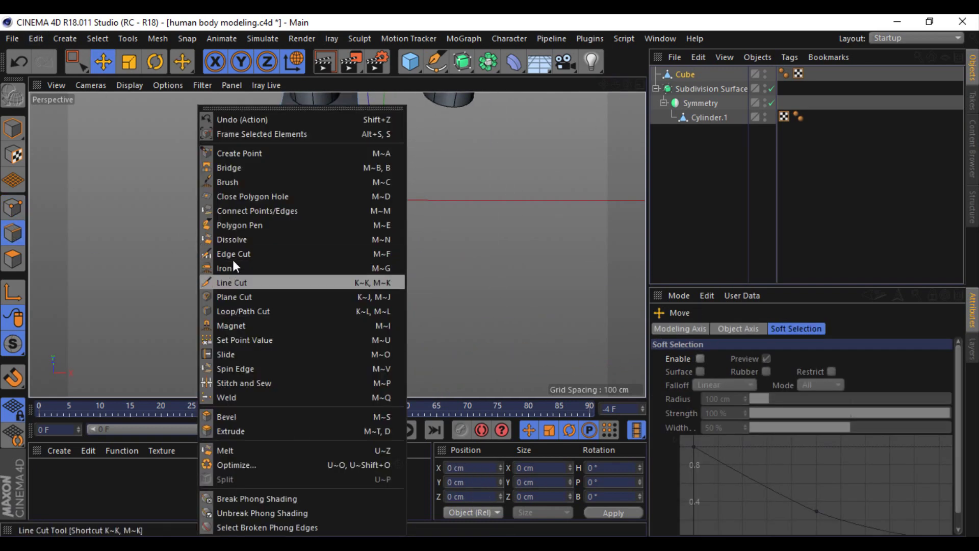
pyautogui.click(239, 280)
pyautogui.click(300, 256)
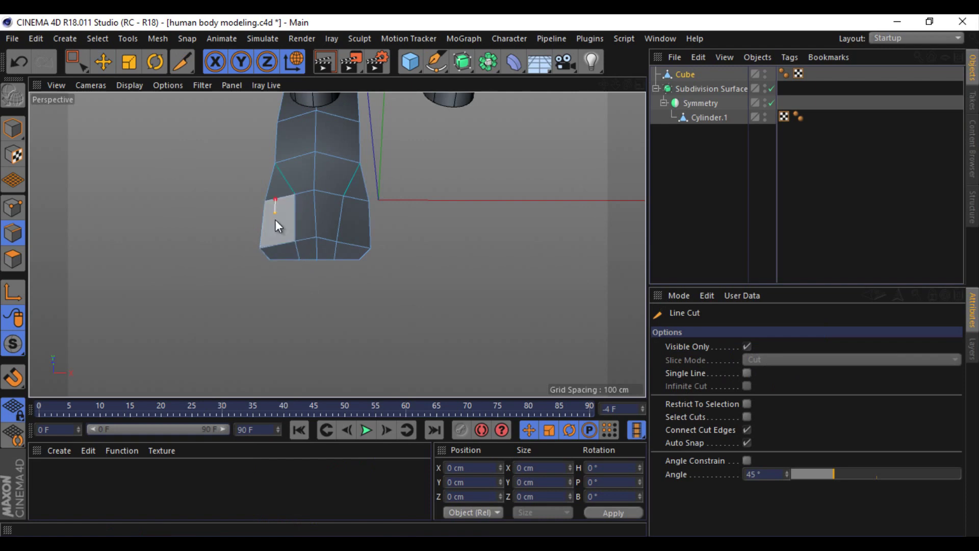
pyautogui.moveTo(635, 89); pyautogui.dragTo(491, 275)
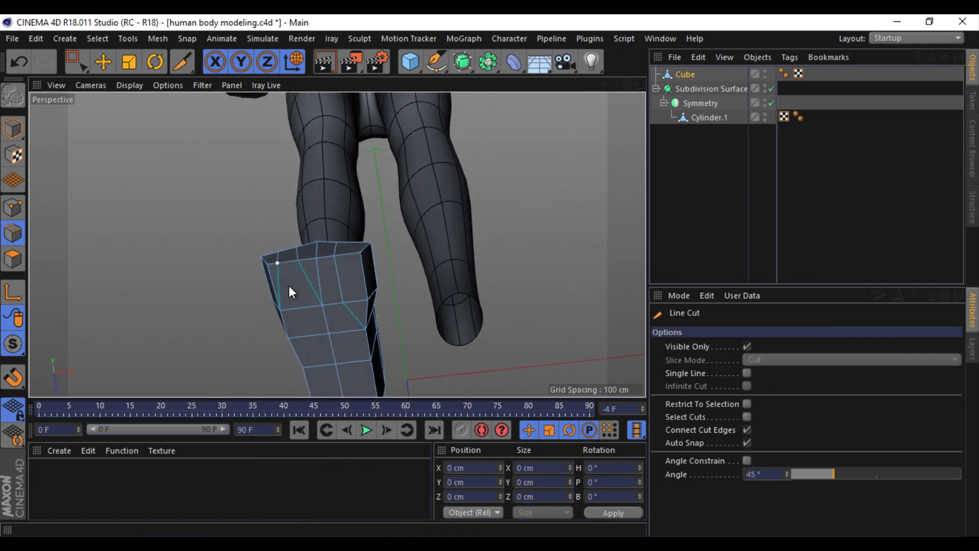
pyautogui.click(321, 305)
pyautogui.press('Return')
# Step: Stitch the stray vertex into the inner vertex of the edge fan
pyautogui.press('m')
pyautogui.press('p')
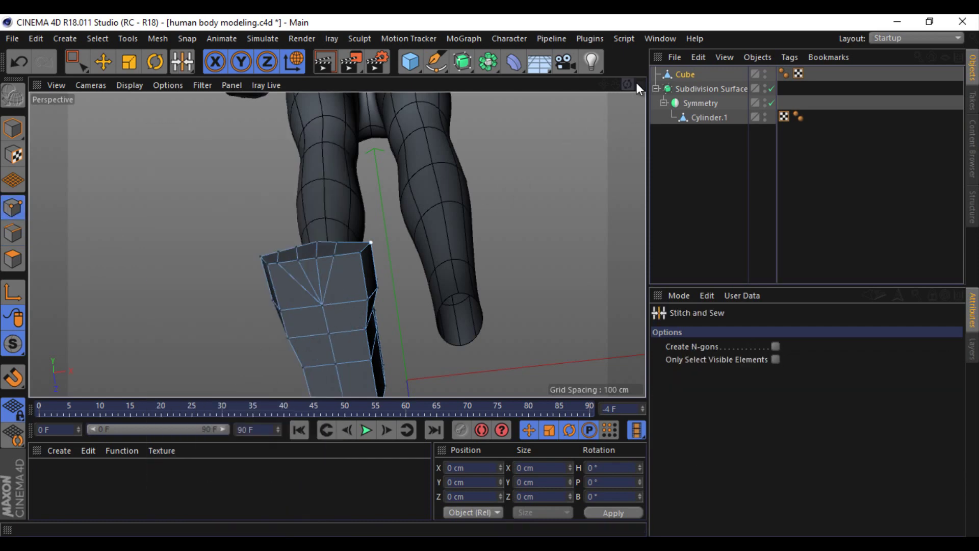
pyautogui.moveTo(631, 84); pyautogui.dragTo(405, 191)
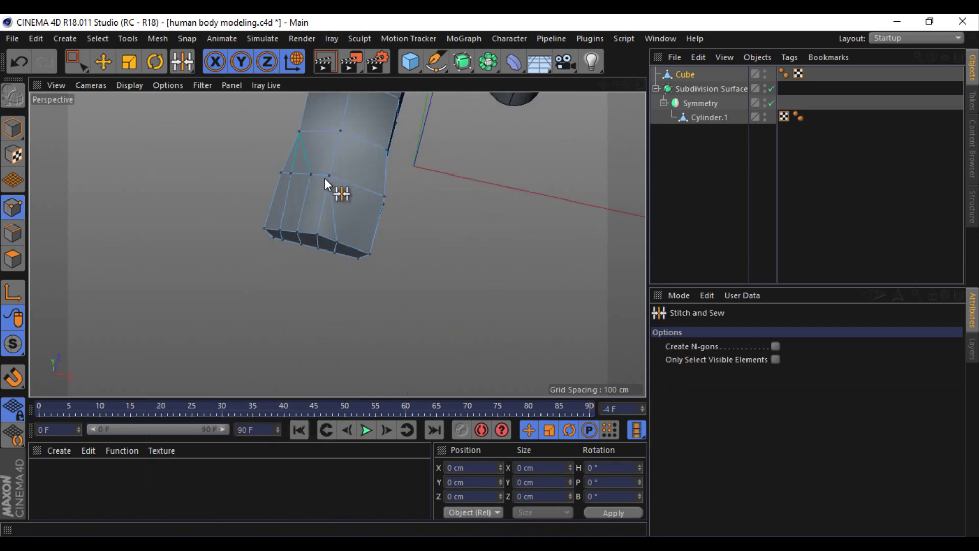
pyautogui.moveTo(292, 174); pyautogui.dragTo(338, 181)
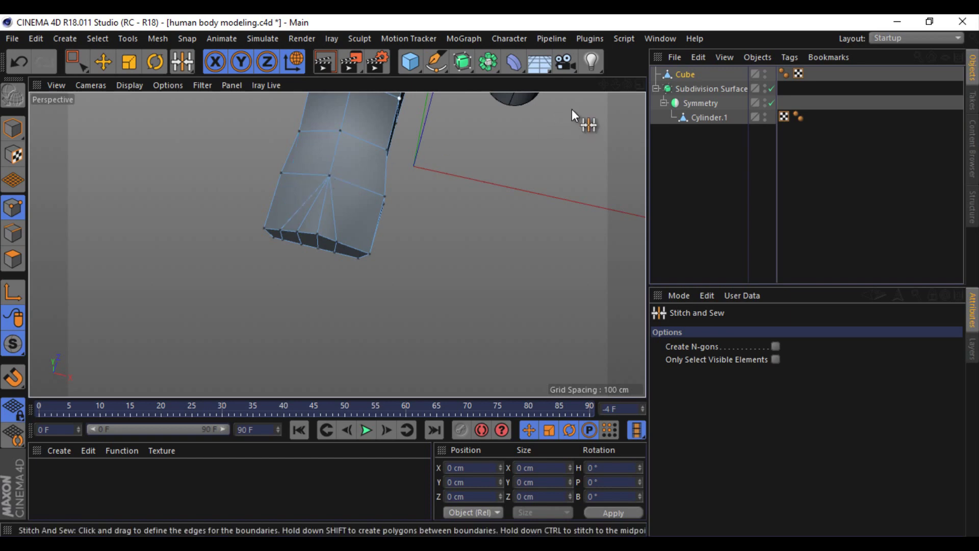
pyautogui.moveTo(599, 94); pyautogui.dragTo(493, 275)
# Step: Select the foot's bottom-centre edge, then switch to polygon mode for the bottom faces
pyautogui.click(13, 259)
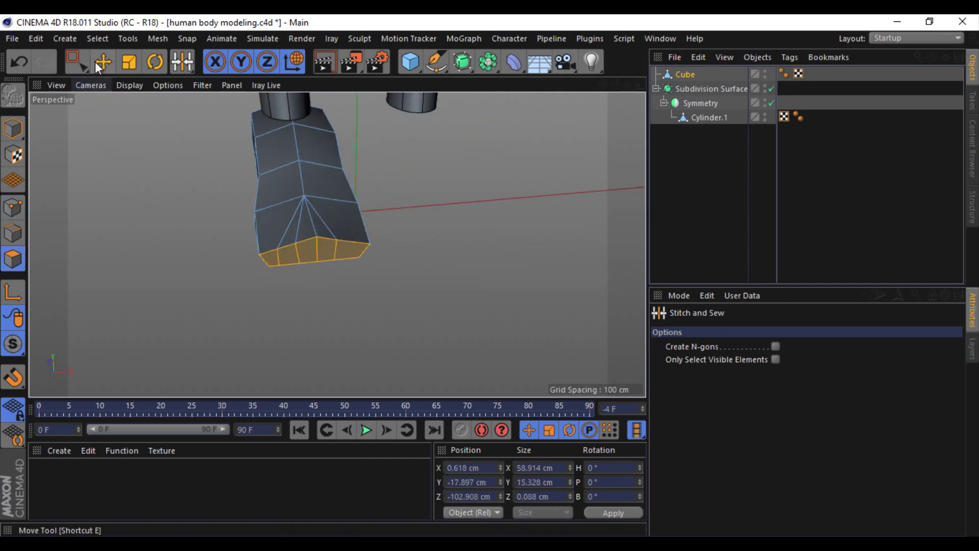
pyautogui.press('e')
pyautogui.click(12, 232)
pyautogui.keyDown('alt'); pyautogui.moveTo(488, 280); pyautogui.dragTo(269, 191); pyautogui.keyUp('alt')
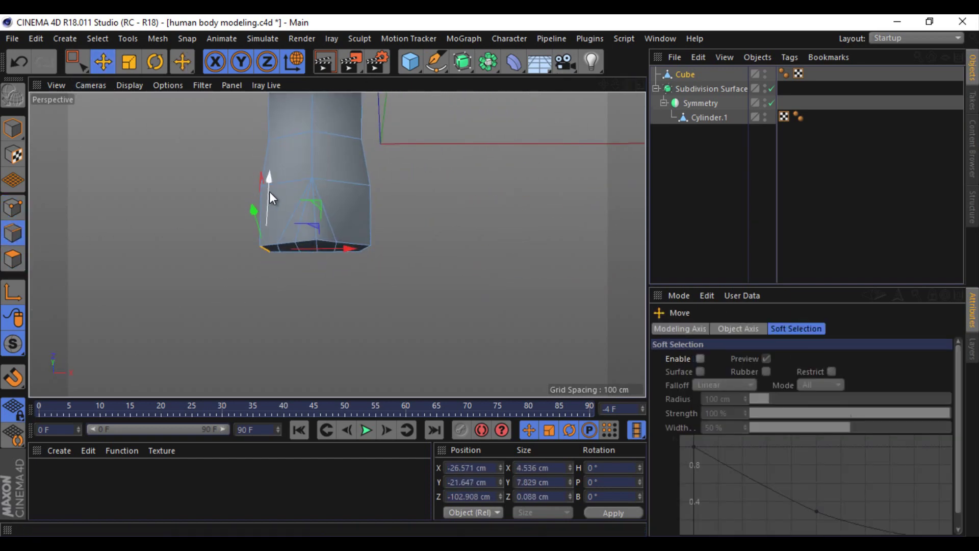
pyautogui.click(325, 249)
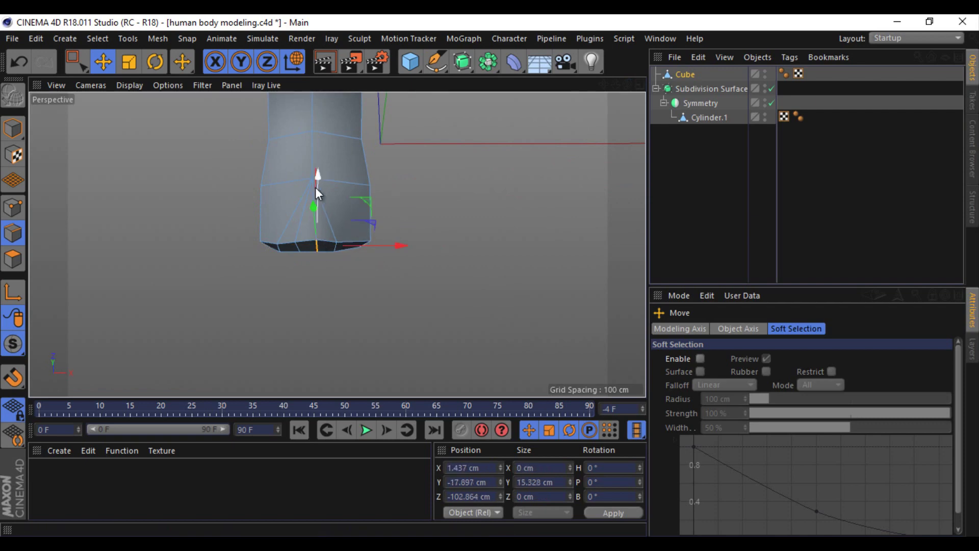
pyautogui.click(12, 258)
# Step: Extrude the bottom faces out into toes
pyautogui.rightClick(417, 283)
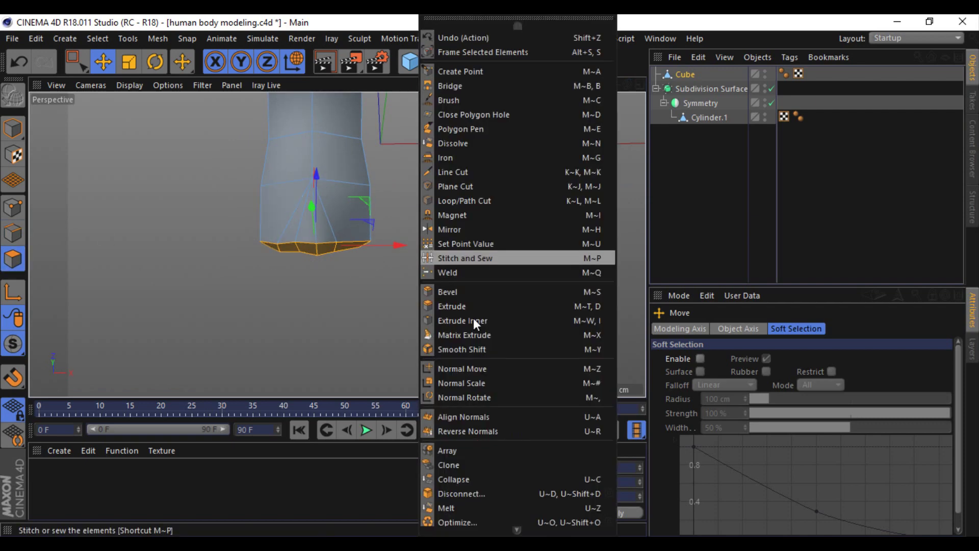
pyautogui.click(486, 311)
pyautogui.moveTo(496, 274); pyautogui.dragTo(494, 273)
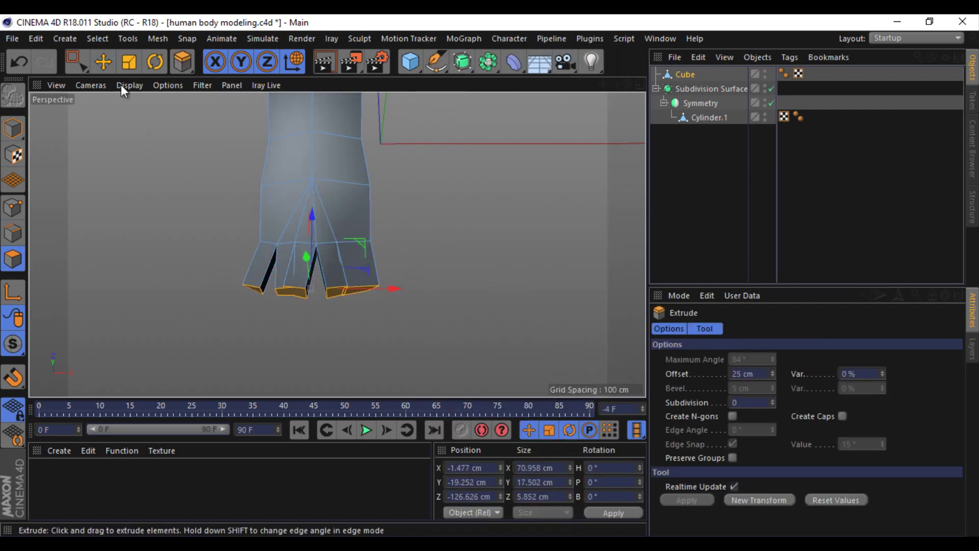
pyautogui.press('e')
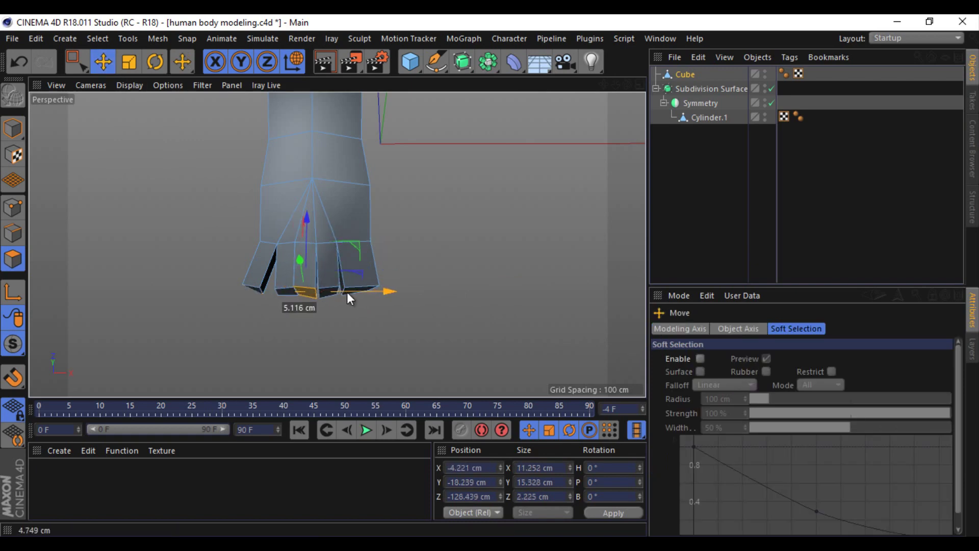
# Step: Align the toes, moving the leftmost toe inward and the right toe's tip down
pyautogui.click(273, 293)
pyautogui.moveTo(263, 237); pyautogui.dragTo(289, 298)
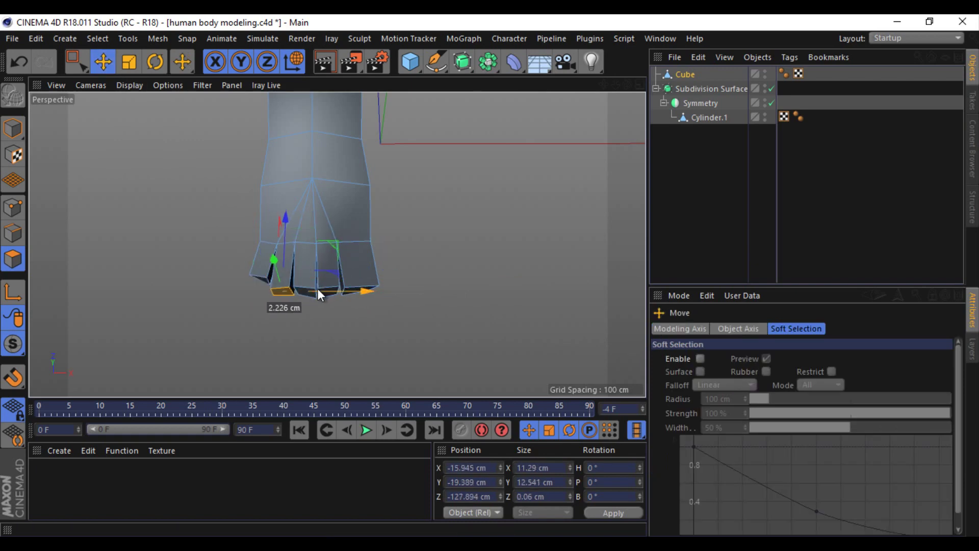
pyautogui.click(354, 292)
pyautogui.moveTo(362, 237); pyautogui.dragTo(363, 252)
# Step: Add a Subdivision Surface and parent the foot Cube under it
pyautogui.click(462, 61)
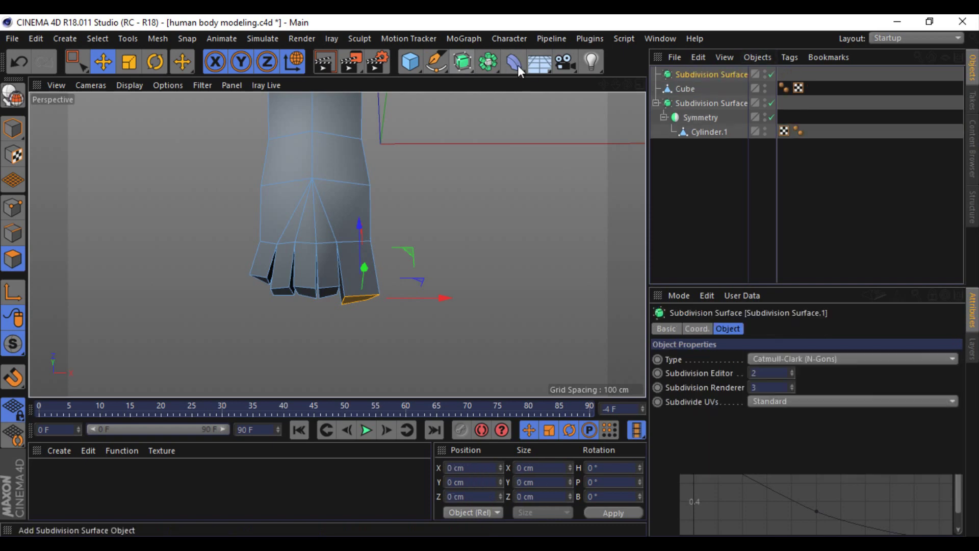
pyautogui.click(691, 89)
pyautogui.moveTo(692, 90); pyautogui.dragTo(709, 74)
pyautogui.scroll(3, 363, 286)
pyautogui.scroll(2, 491, 280)
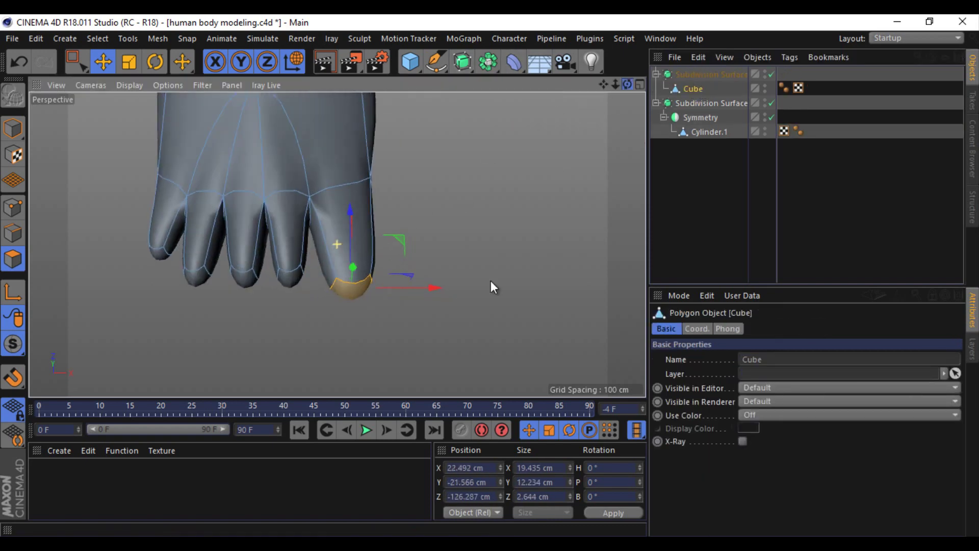
# Step: Scale the toe tips, widening the right one and narrowing the others
pyautogui.press('t')
pyautogui.moveTo(400, 283); pyautogui.dragTo(338, 276)
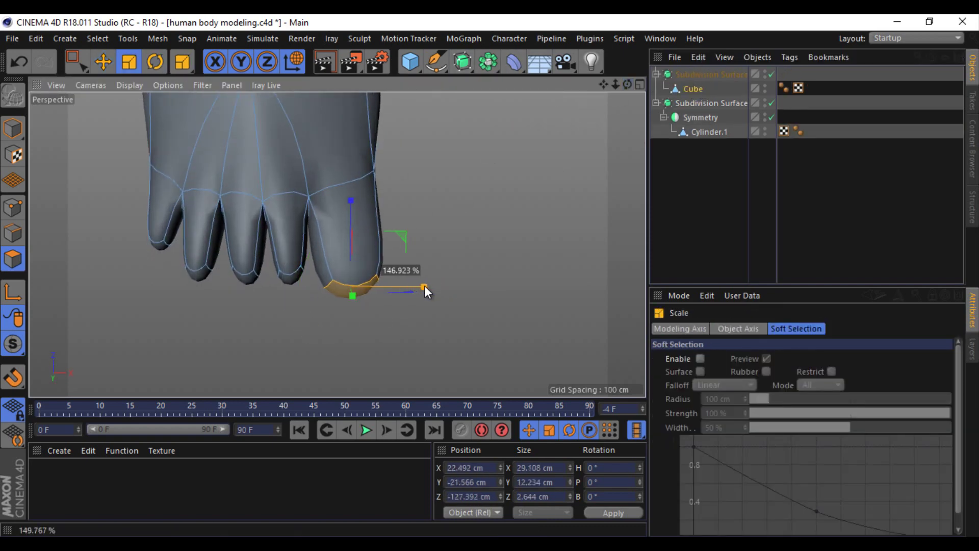
pyautogui.click(242, 277)
pyautogui.click(199, 276)
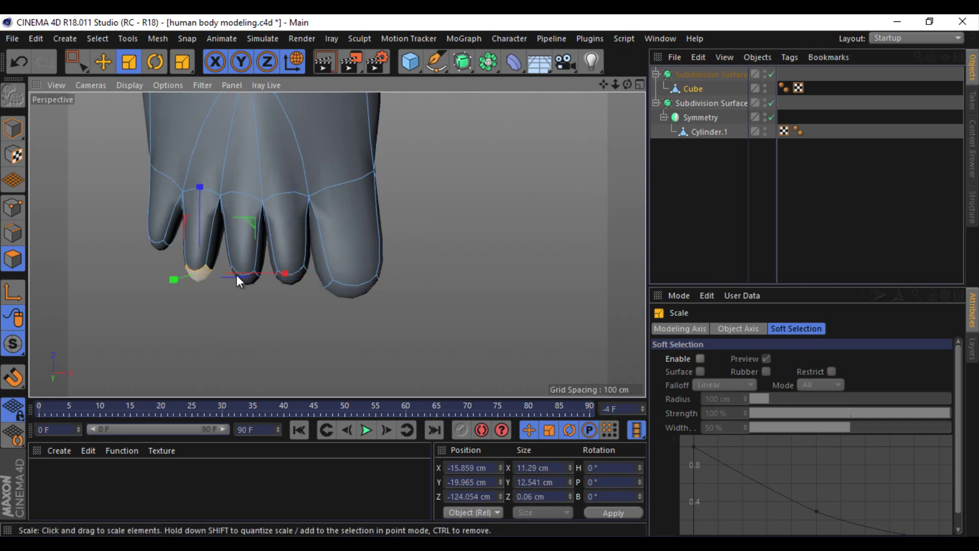
pyautogui.moveTo(236, 274)
pyautogui.mouseDown()
pyautogui.moveTo(157, 249)
pyautogui.moveTo(201, 248)
pyautogui.mouseUp()
# Step: Start a Line Cut in edge mode that cuts through hidden geometry, viewed from Top
pyautogui.click(13, 207)
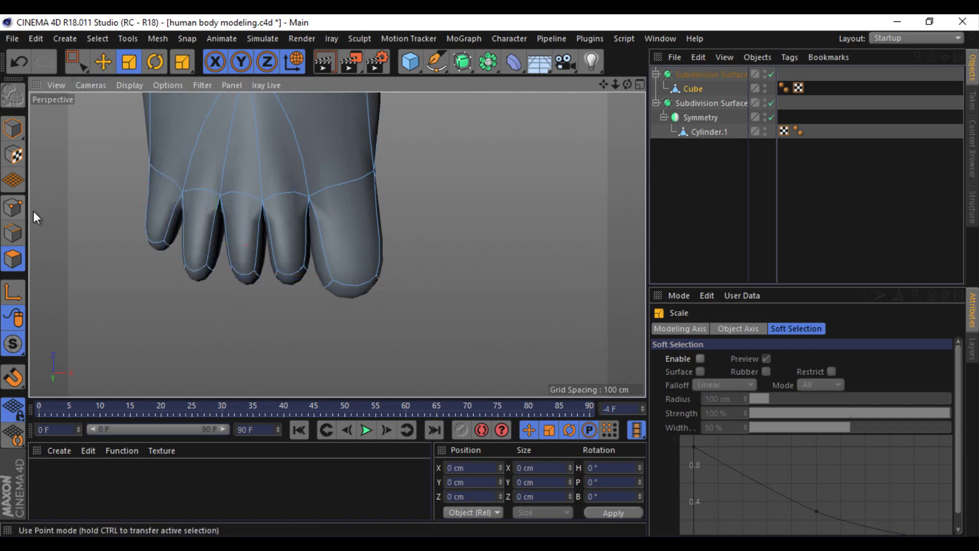
pyautogui.rightClick(109, 255)
pyautogui.click(151, 288)
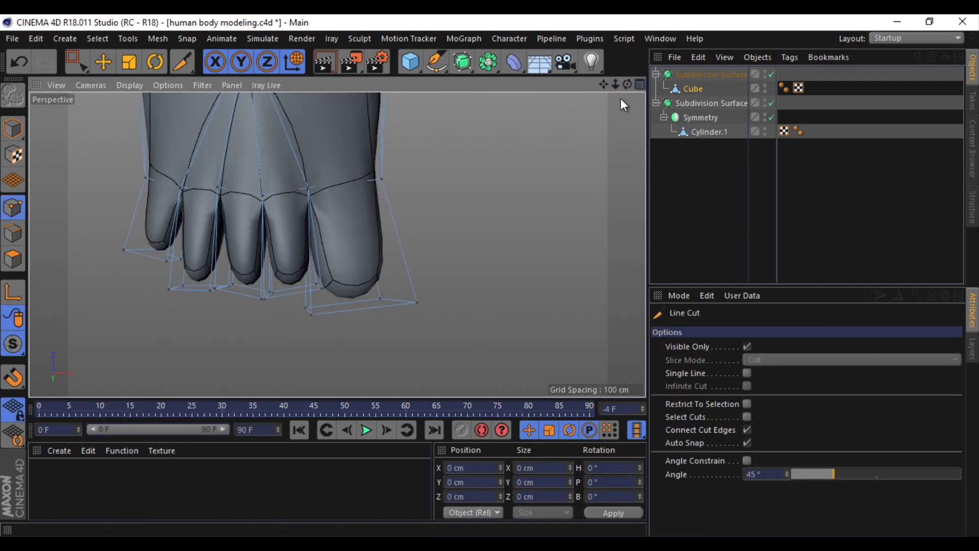
pyautogui.click(747, 347)
pyautogui.press('F2')
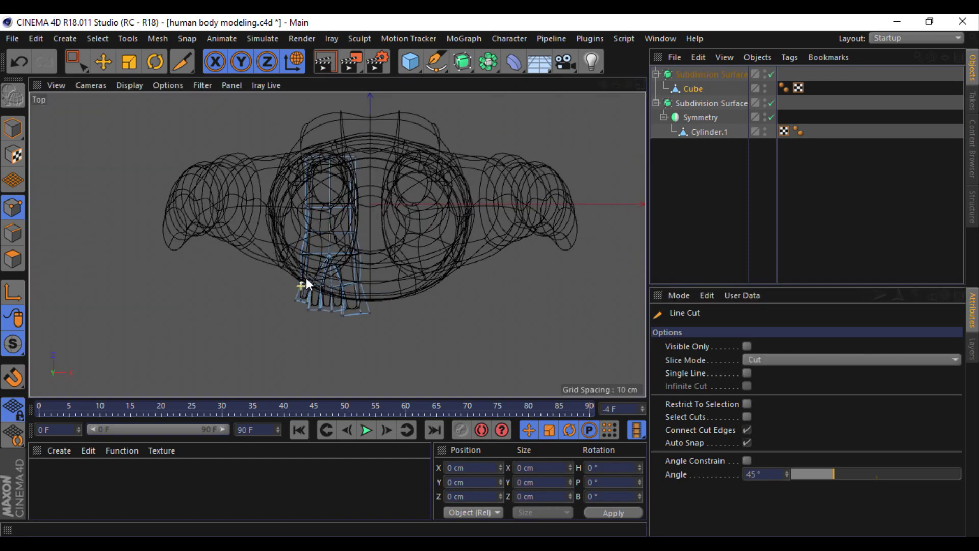
# Step: Cut a line across the middle of all the toes
pyautogui.scroll(5, 306, 283)
pyautogui.scroll(2, 219, 268)
pyautogui.moveTo(565, 307); pyautogui.dragTo(122, 261)
pyautogui.click(125, 275)
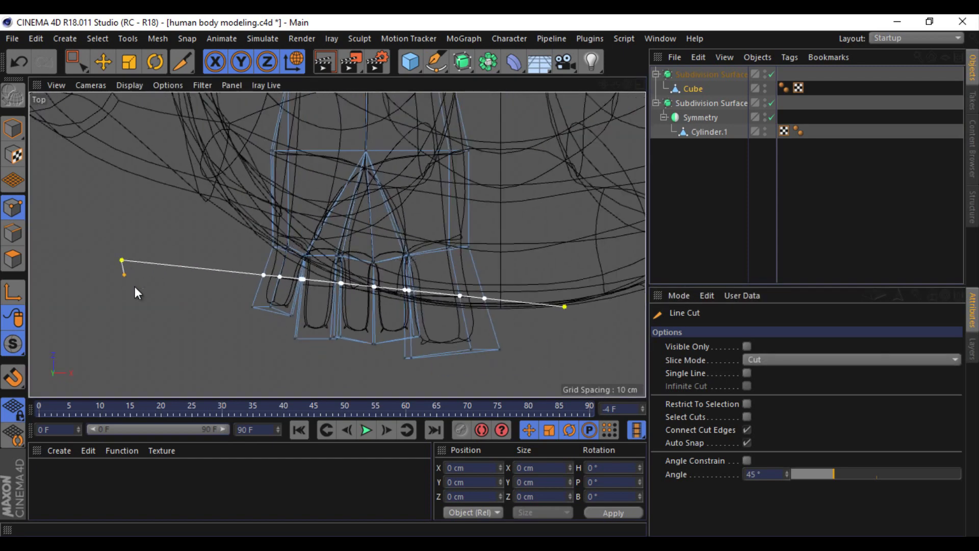
pyautogui.press('Escape')
# Step: Box-select the big toe's tip points and widen them sideways
pyautogui.click(641, 83)
pyautogui.click(331, 81)
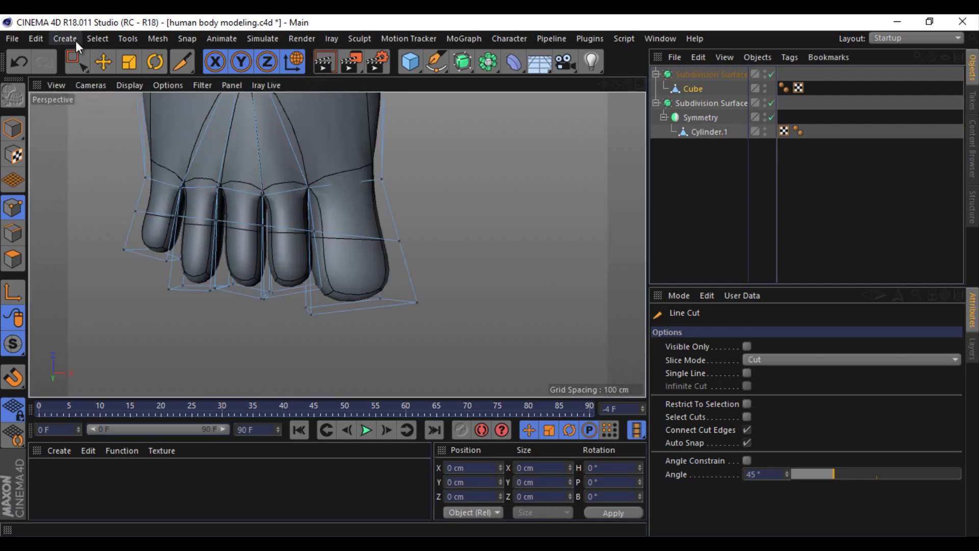
pyautogui.click(74, 61)
pyautogui.moveTo(413, 281); pyautogui.dragTo(301, 329)
pyautogui.press('t')
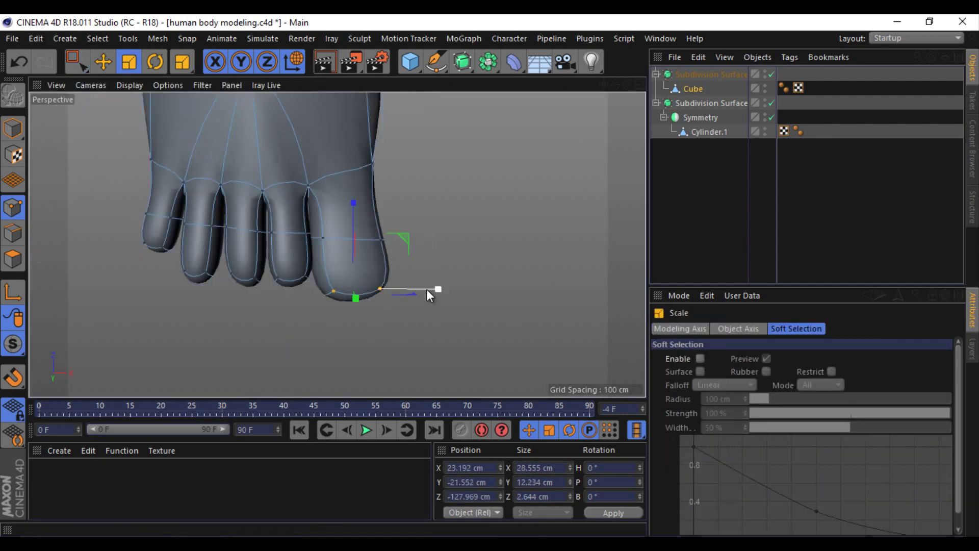
pyautogui.moveTo(428, 291); pyautogui.dragTo(410, 288)
# Step: Select the toe-tip polygons of several toes
pyautogui.press('e')
pyautogui.click(13, 259)
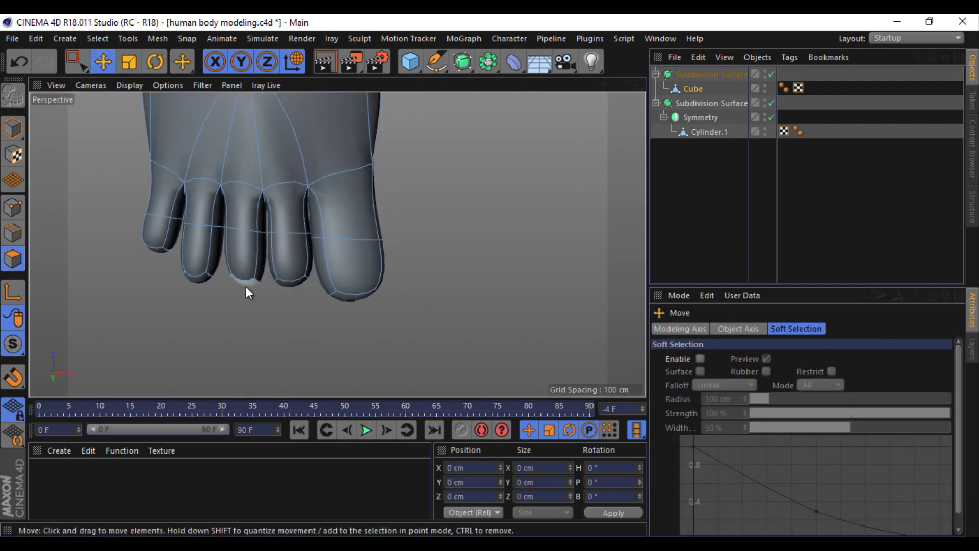
pyautogui.click(246, 293)
pyautogui.scroll(-5, 424, 233)
pyautogui.scroll(-3, 422, 230)
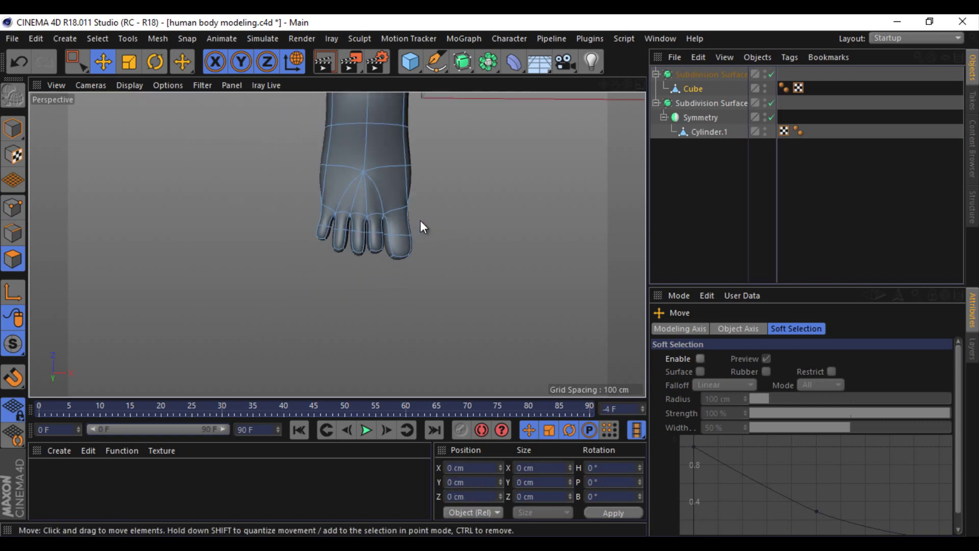
pyautogui.scroll(3, 387, 235)
pyautogui.scroll(3, 352, 240)
pyautogui.click(451, 294)
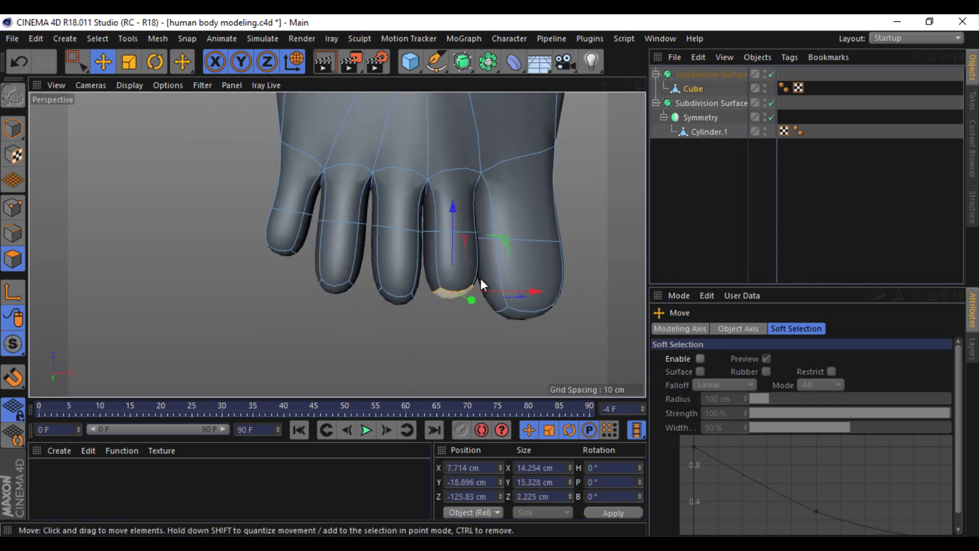
pyautogui.click(403, 297)
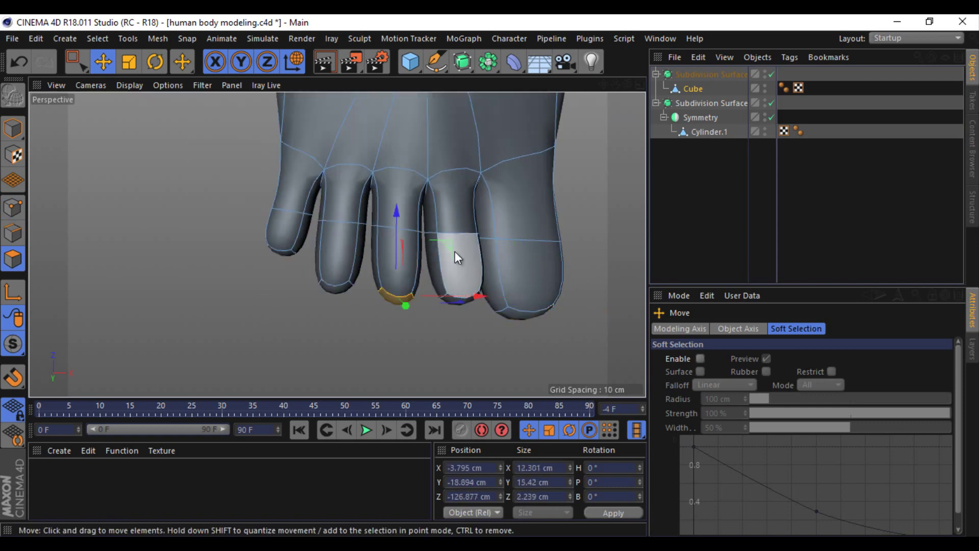
# Step: Shift the little toe's cross edge about 1.5 cm
pyautogui.click(341, 288)
pyautogui.click(12, 234)
pyautogui.click(338, 221)
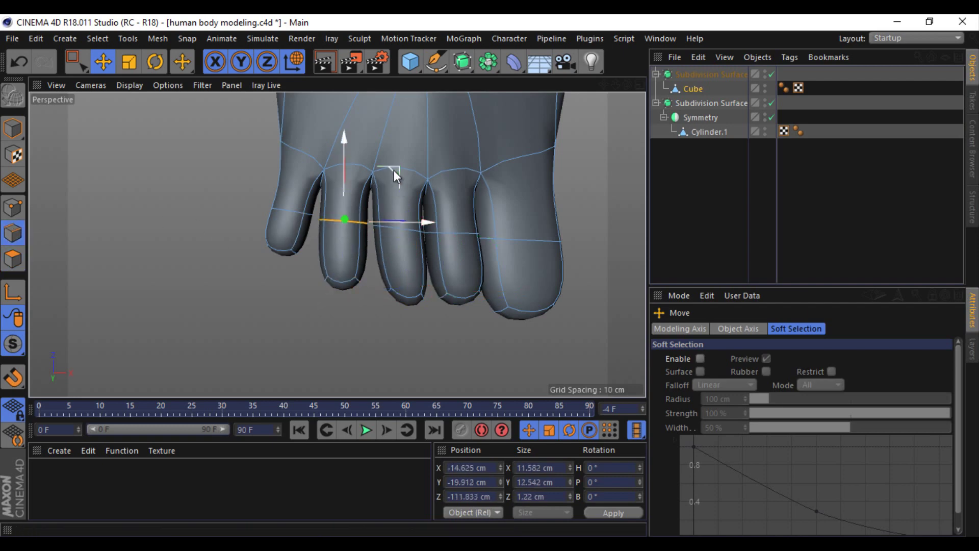
pyautogui.moveTo(292, 214); pyautogui.dragTo(319, 227)
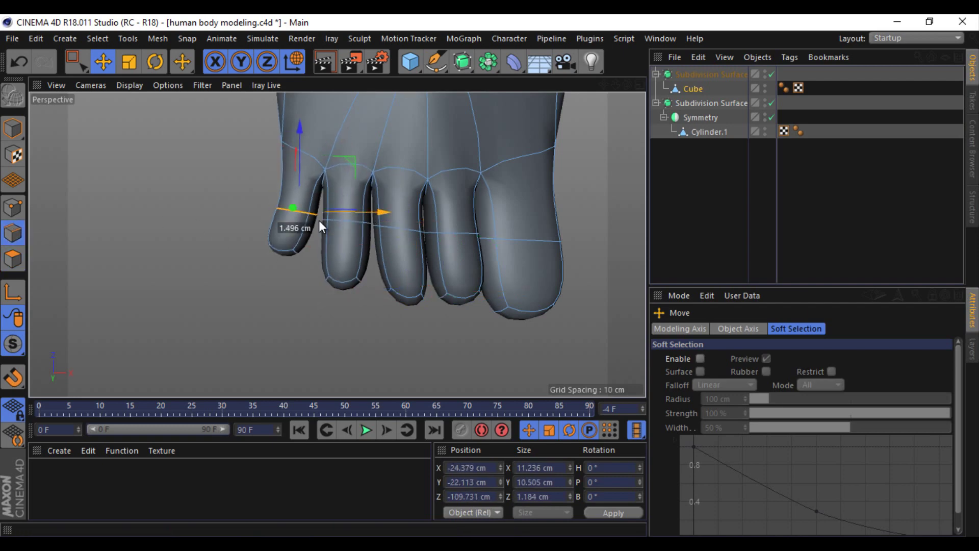
# Step: Select two adjacent big-toe polygons from a side angle
pyautogui.press('Return')
pyautogui.scroll(-5, 374, 251)
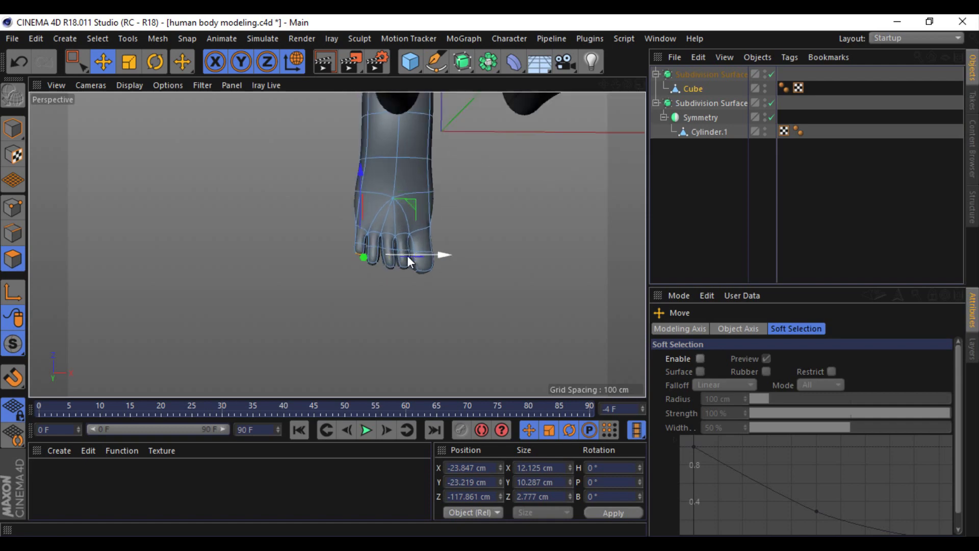
pyautogui.moveTo(408, 255)
pyautogui.keyDown('alt'); pyautogui.mouseDown()
pyautogui.moveTo(491, 276)
pyautogui.moveTo(381, 302)
pyautogui.mouseUp(); pyautogui.keyUp('alt')
pyautogui.click(388, 260)
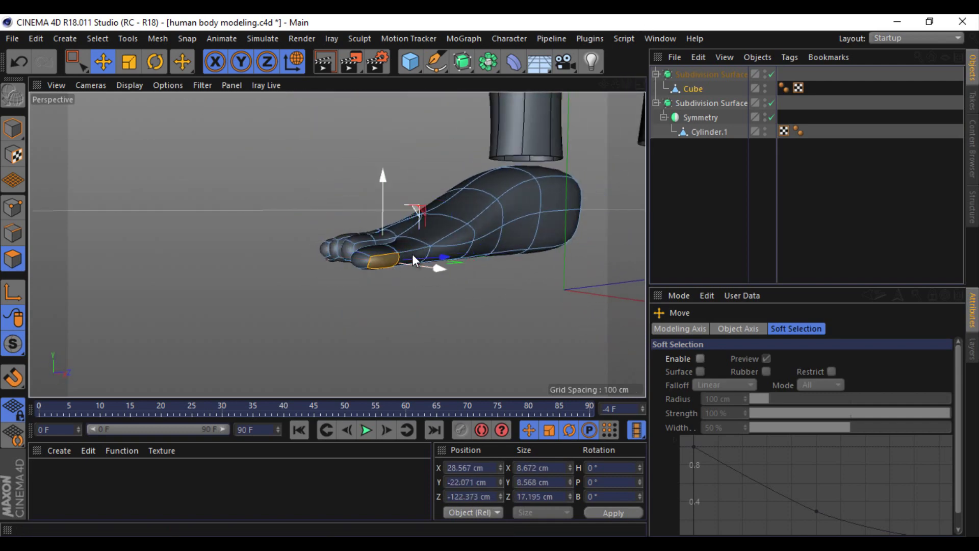
pyautogui.keyDown('shift'); pyautogui.click(424, 253); pyautogui.keyUp('shift')
pyautogui.keyDown('alt'); pyautogui.moveTo(451, 269); pyautogui.dragTo(491, 276); pyautogui.keyUp('alt')
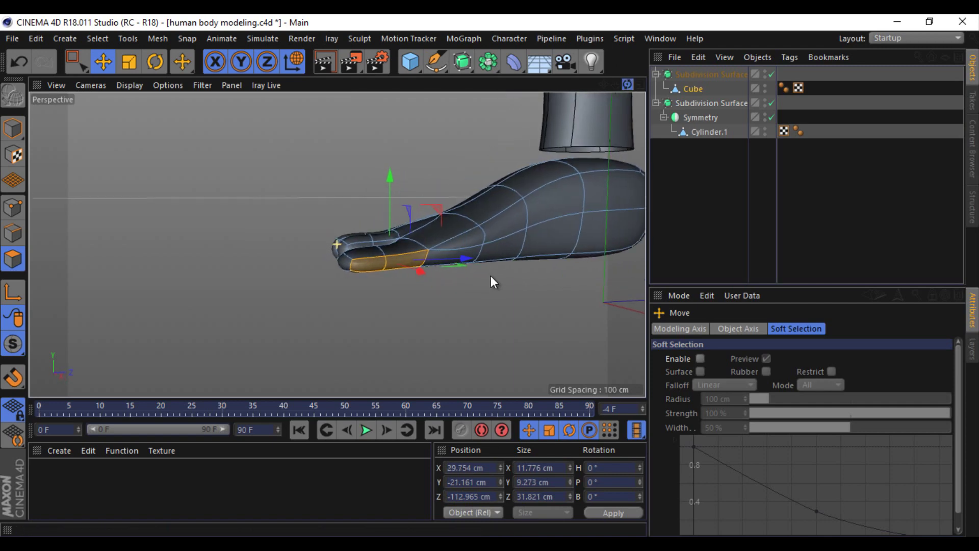
pyautogui.click(633, 84)
# Step: In the enlarged side view, box-select the lower, upper and middle toe polygons
pyautogui.click(324, 244)
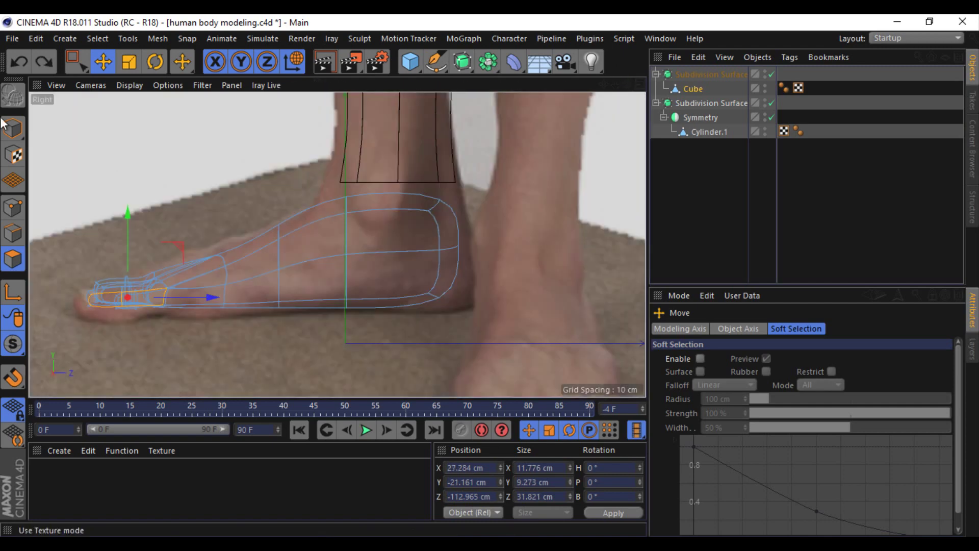
pyautogui.press('0')
pyautogui.scroll(5, 102, 296)
pyautogui.moveTo(91, 293); pyautogui.dragTo(226, 335)
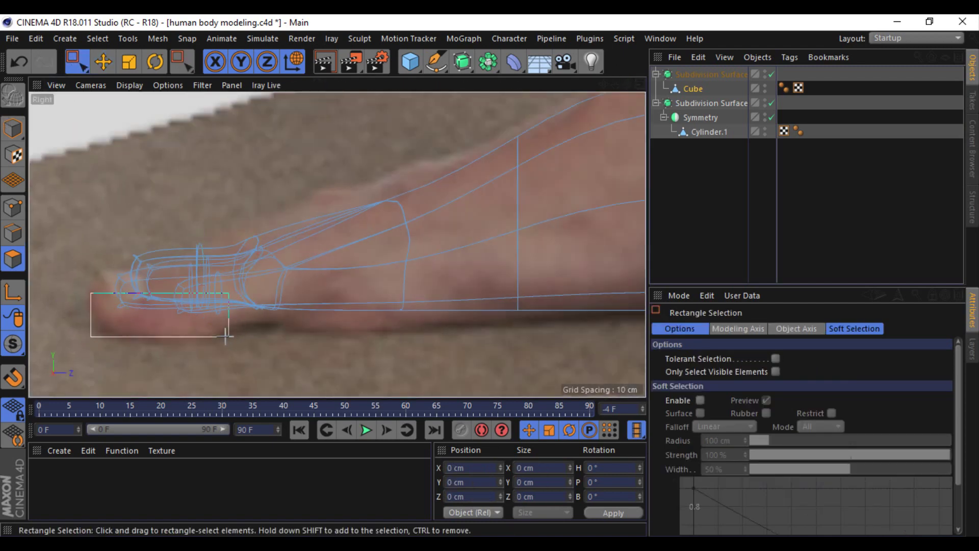
pyautogui.moveTo(65, 235); pyautogui.dragTo(228, 291)
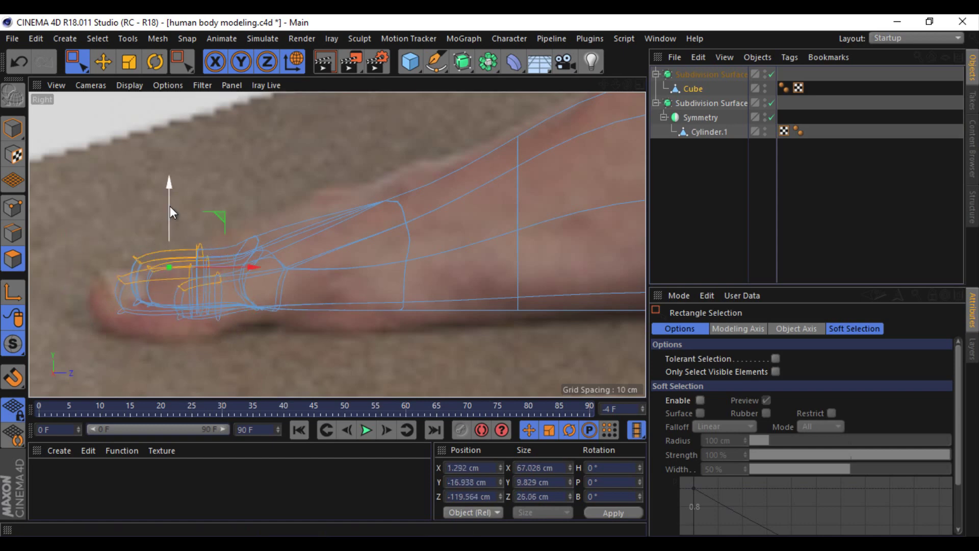
pyautogui.moveTo(413, 172); pyautogui.dragTo(231, 281)
pyautogui.scroll(-3, 332, 161)
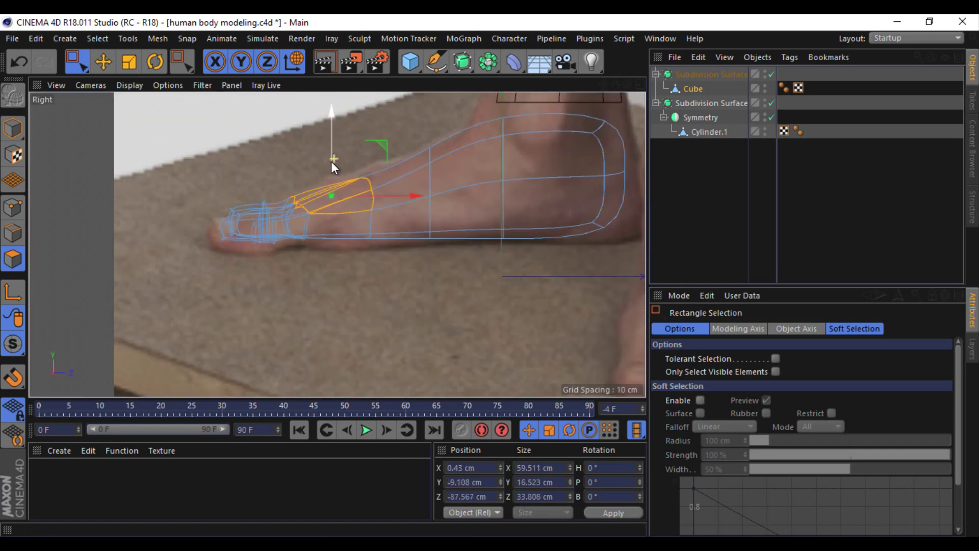
# Step: Return to a full Perspective view and select a single toe polygon with Move
pyautogui.middleClick(332, 161)
pyautogui.middleClick(515, 102)
pyautogui.scroll(3, 353, 136)
pyautogui.moveTo(561, 153)
pyautogui.keyDown('alt'); pyautogui.mouseDown()
pyautogui.moveTo(492, 277)
pyautogui.moveTo(459, 265)
pyautogui.mouseUp(); pyautogui.keyUp('alt')
pyautogui.press('e')
pyautogui.click(408, 314)
# Step: Select then clear toe-tip polygons, orbiting to a side view of the foot
pyautogui.click(357, 270)
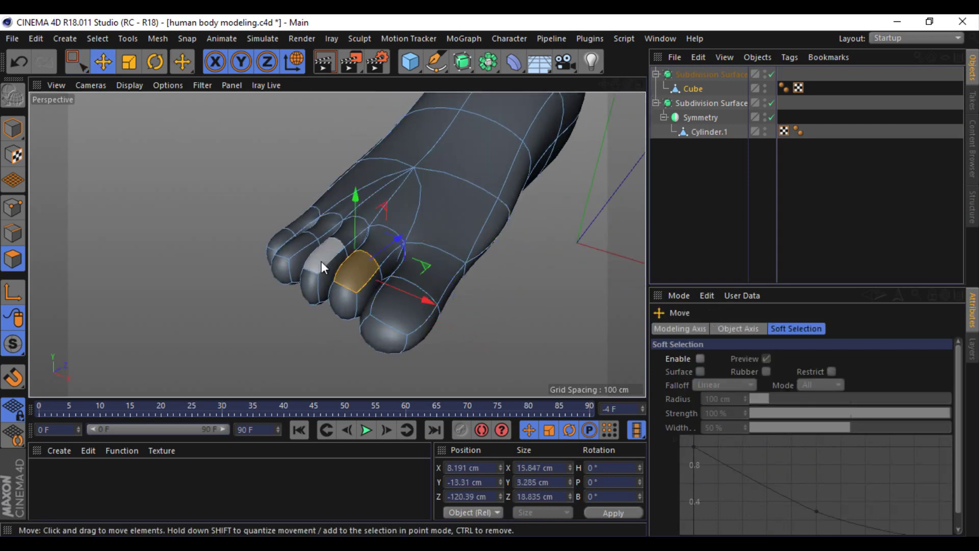
pyautogui.keyDown('shift'); pyautogui.click(321, 262); pyautogui.keyUp('shift')
pyautogui.scroll(-2, 296, 224)
pyautogui.scroll(-3, 313, 204)
pyautogui.scroll(-2, 421, 164)
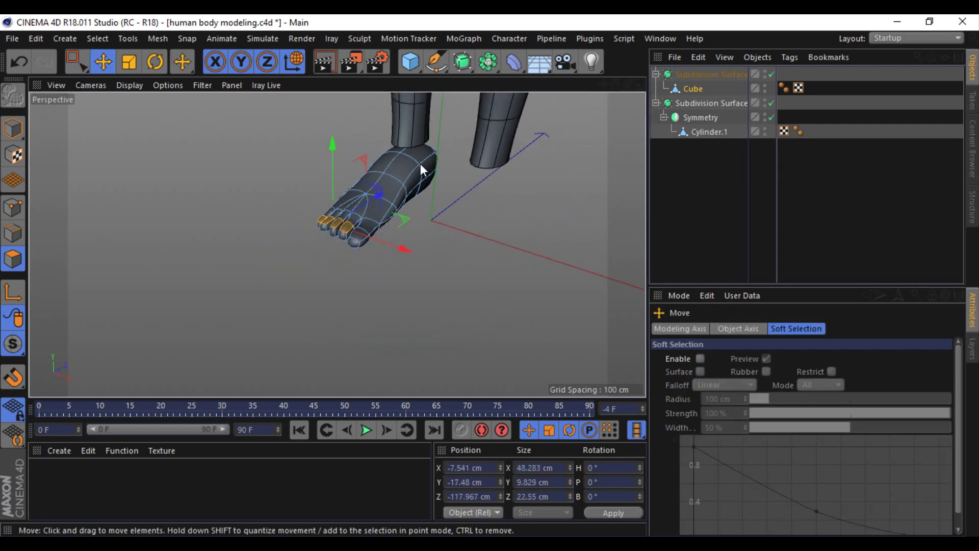
pyautogui.click(408, 153)
pyautogui.scroll(2, 400, 139)
pyautogui.moveTo(419, 136)
pyautogui.keyDown('alt'); pyautogui.mouseDown()
pyautogui.moveTo(491, 276)
pyautogui.moveTo(565, 175)
pyautogui.moveTo(419, 295)
pyautogui.mouseUp(); pyautogui.keyUp('alt')
pyautogui.moveTo(522, 133)
pyautogui.keyDown('alt'); pyautogui.mouseDown()
pyautogui.moveTo(485, 274)
pyautogui.moveTo(438, 285)
pyautogui.mouseUp(); pyautogui.keyUp('alt')
# Step: Move the foot's edges and the heel's front edge to reshape the heel
pyautogui.click(13, 233)
pyautogui.click(343, 326)
pyautogui.moveTo(344, 326)
pyautogui.mouseDown()
pyautogui.moveTo(293, 323)
pyautogui.moveTo(258, 298)
pyautogui.mouseUp()
pyautogui.moveTo(258, 341); pyautogui.dragTo(245, 320)
pyautogui.click(296, 339)
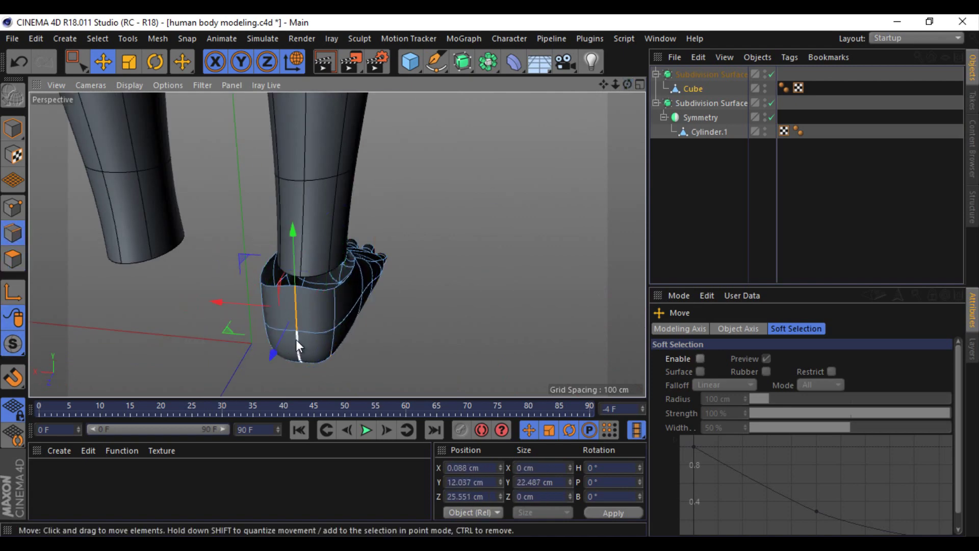
pyautogui.moveTo(295, 338); pyautogui.dragTo(279, 362)
pyautogui.moveTo(627, 84)
pyautogui.mouseDown()
pyautogui.moveTo(489, 276)
pyautogui.moveTo(433, 291)
pyautogui.mouseUp()
# Step: Box-select all toe polygons and stretch them along X to 74.057 cm
pyautogui.click(76, 61)
pyautogui.click(12, 259)
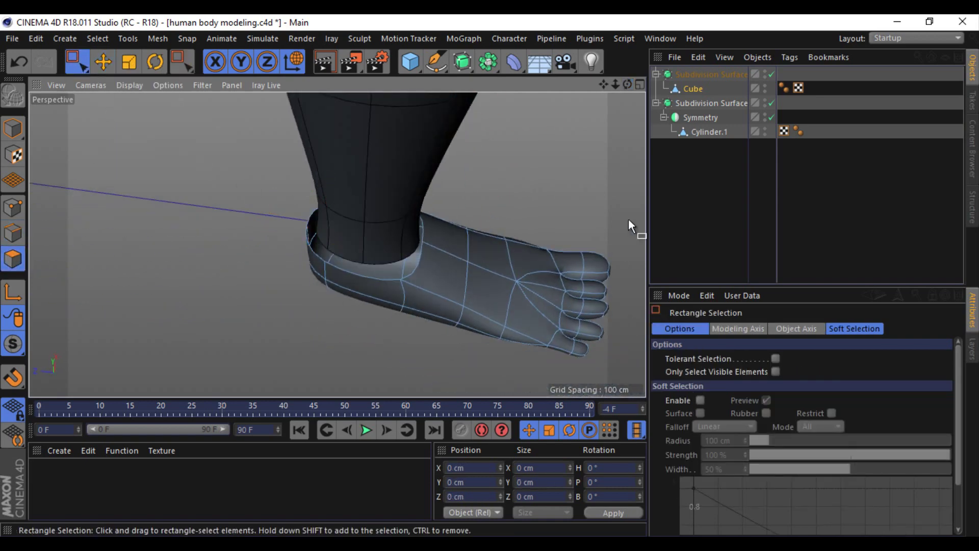
pyautogui.moveTo(604, 84); pyautogui.dragTo(449, 31)
pyautogui.moveTo(551, 144); pyautogui.dragTo(390, 313)
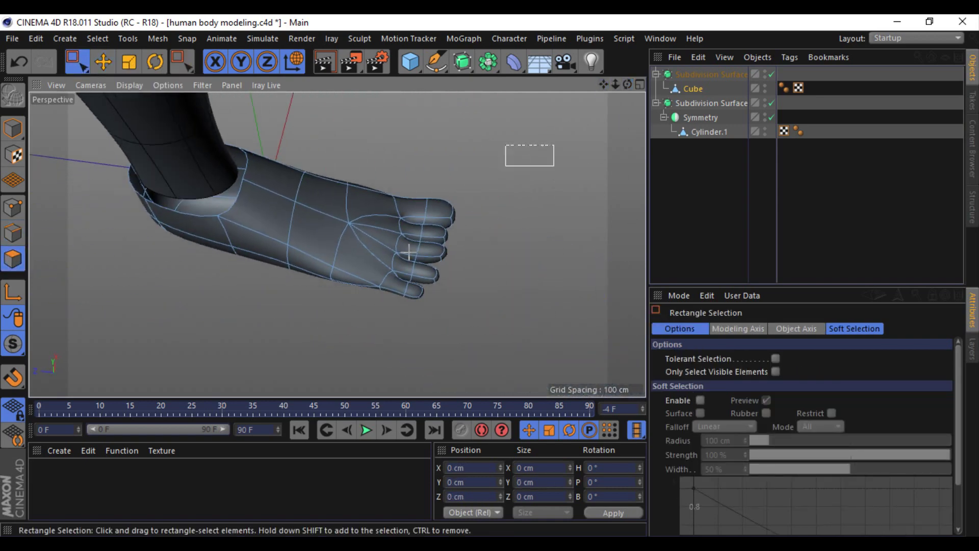
pyautogui.click(130, 62)
pyautogui.moveTo(406, 169); pyautogui.dragTo(408, 162)
pyautogui.moveTo(628, 84); pyautogui.dragTo(427, 373)
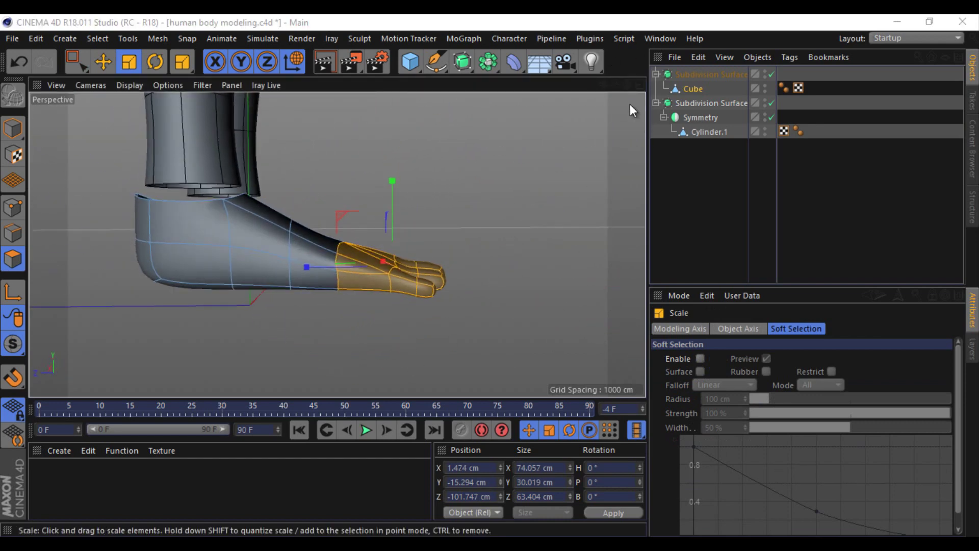
pyautogui.keyDown('alt'); pyautogui.moveTo(632, 110); pyautogui.dragTo(488, 273); pyautogui.keyUp('alt')
# Step: Edge Slide an edge loop along the length of the foot
pyautogui.click(13, 232)
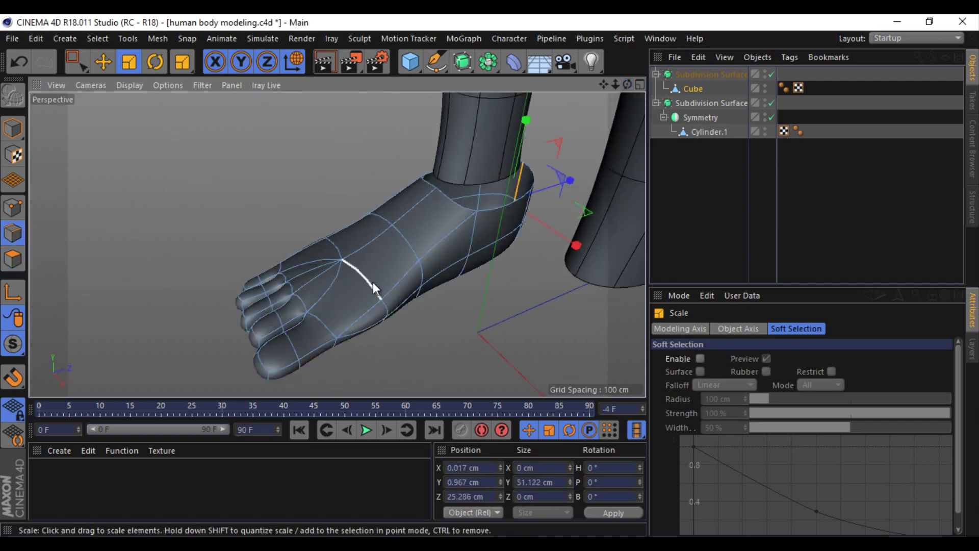
pyautogui.doubleClick(375, 282)
pyautogui.rightClick(416, 296)
pyautogui.click(461, 381)
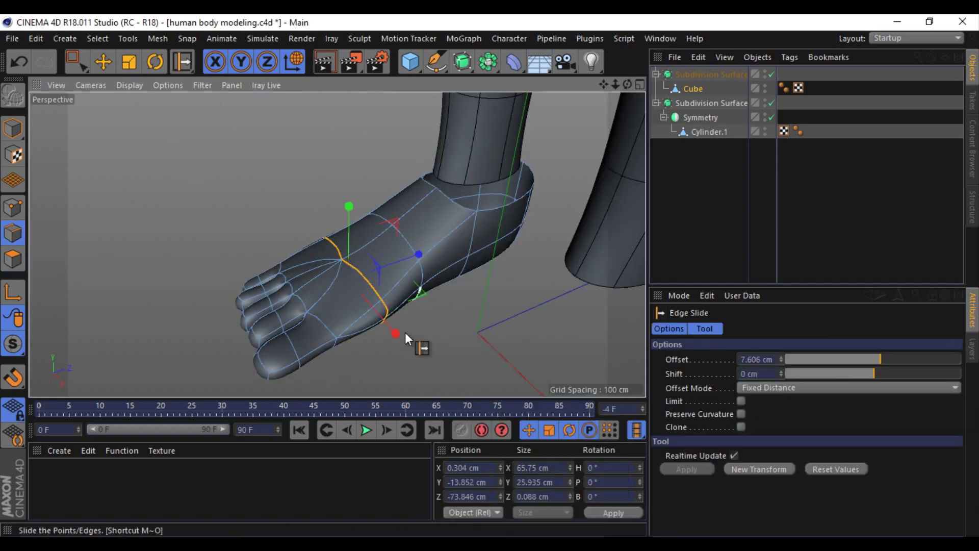
pyautogui.moveTo(377, 282); pyautogui.dragTo(362, 288)
# Step: Lower the edge loop running along the top of the foot
pyautogui.press('e')
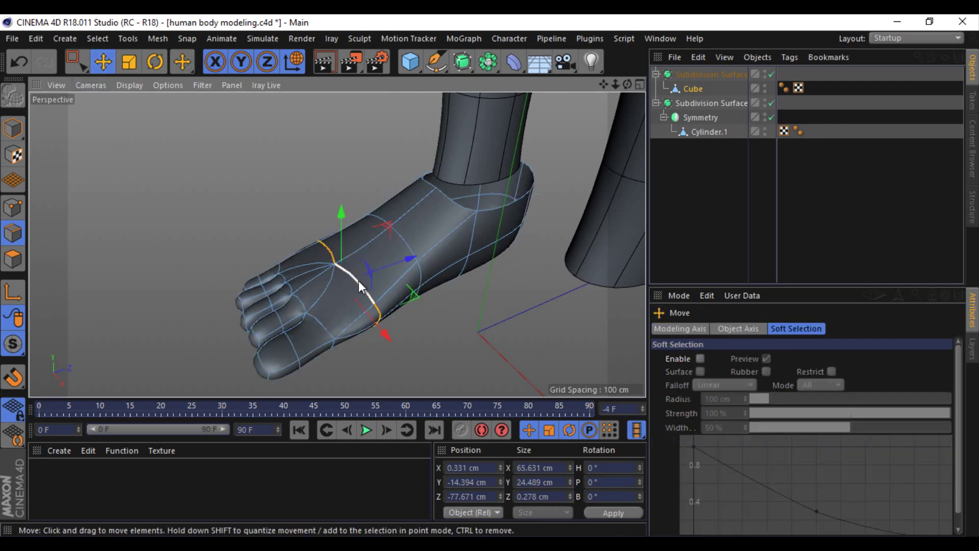
pyautogui.doubleClick(341, 223)
pyautogui.keyDown('alt'); pyautogui.moveTo(574, 102); pyautogui.dragTo(490, 276); pyautogui.keyUp('alt')
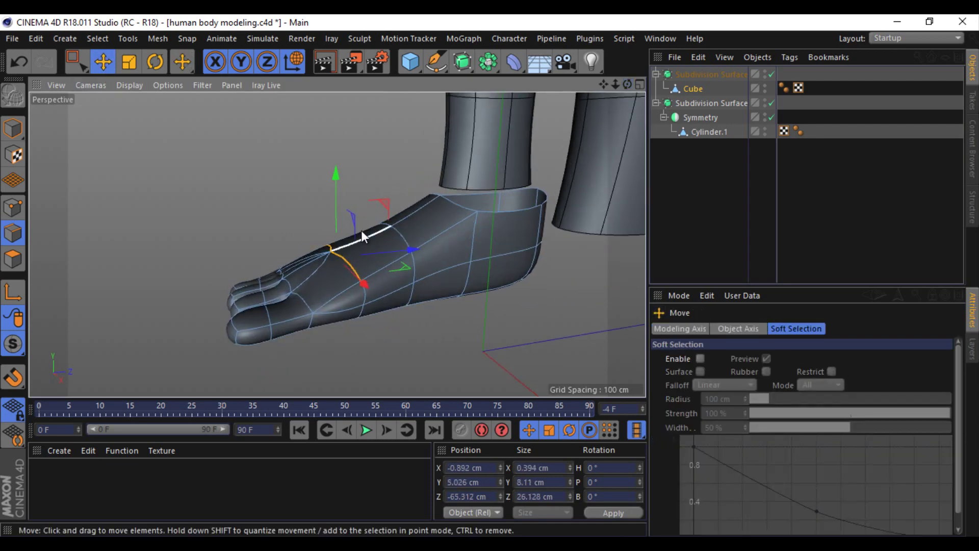
pyautogui.moveTo(361, 231); pyautogui.dragTo(367, 176)
# Step: Select the edge loops between and around the toes and raise them slightly
pyautogui.doubleClick(303, 295)
pyautogui.moveTo(624, 86)
pyautogui.mouseDown()
pyautogui.moveTo(321, 229)
pyautogui.moveTo(295, 215)
pyautogui.mouseUp()
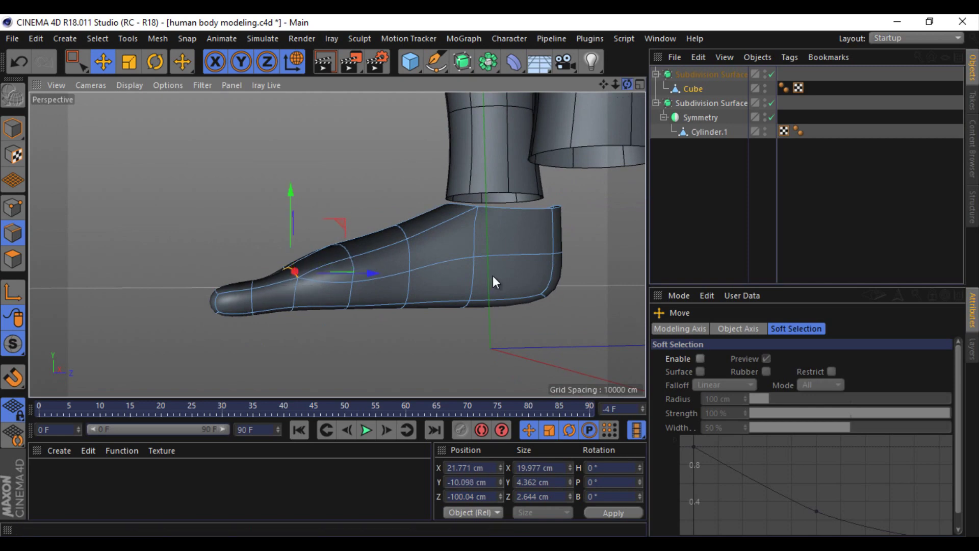
pyautogui.scroll(3, 381, 286)
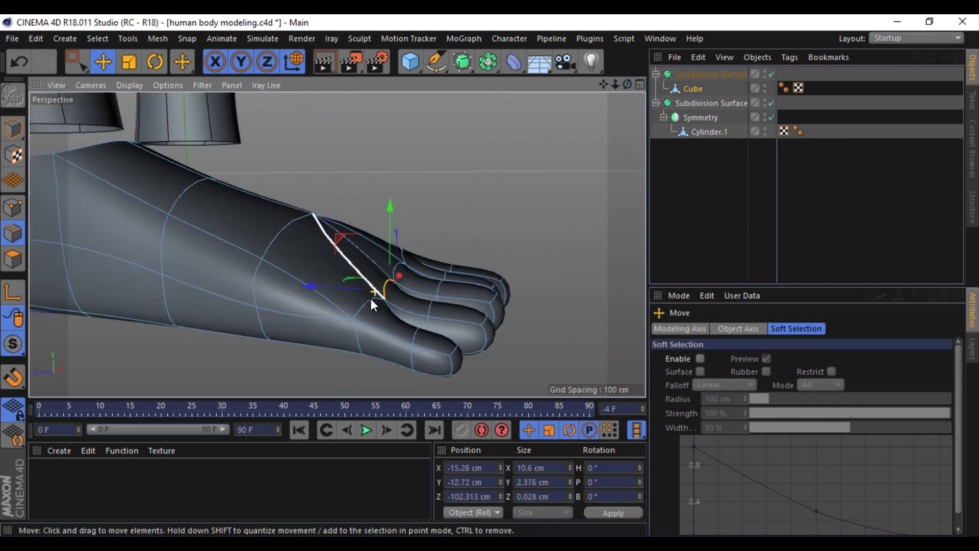
pyautogui.doubleClick(371, 298)
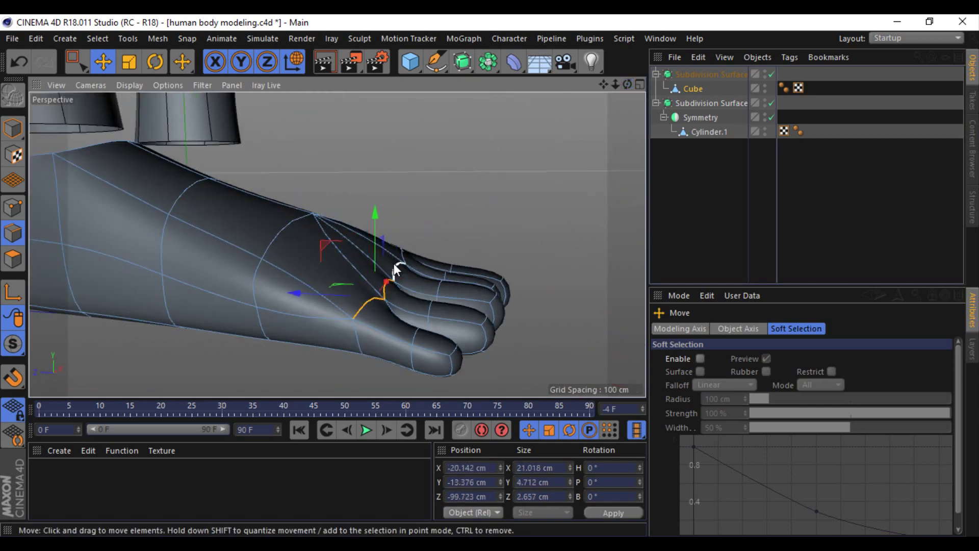
pyautogui.keyDown('shift'); pyautogui.doubleClick(398, 262); pyautogui.keyUp('shift')
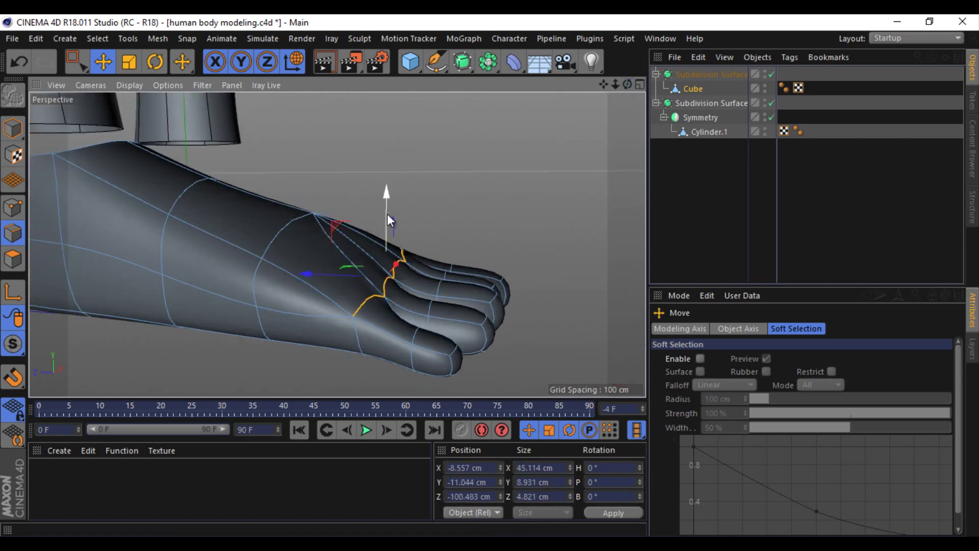
pyautogui.doubleClick(423, 293)
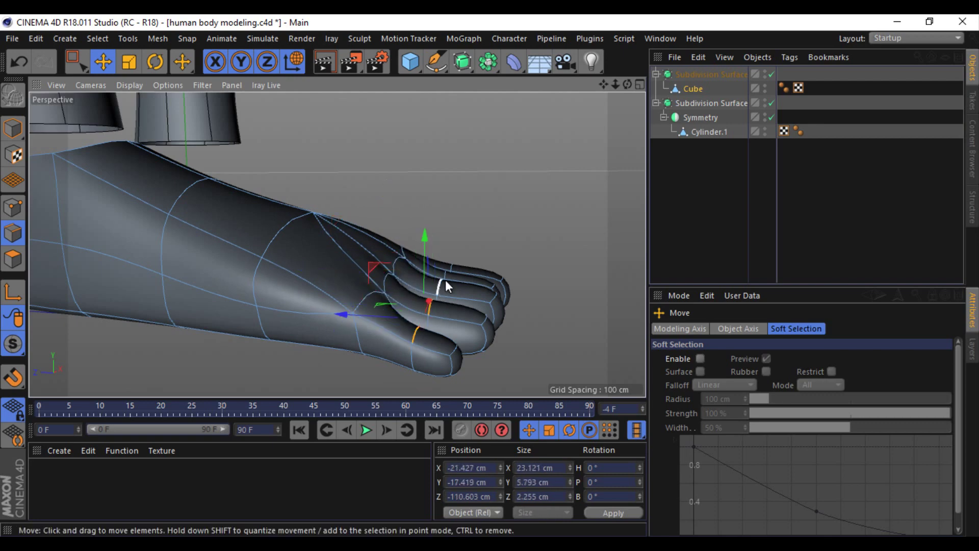
pyautogui.doubleClick(443, 286)
pyautogui.doubleClick(493, 302)
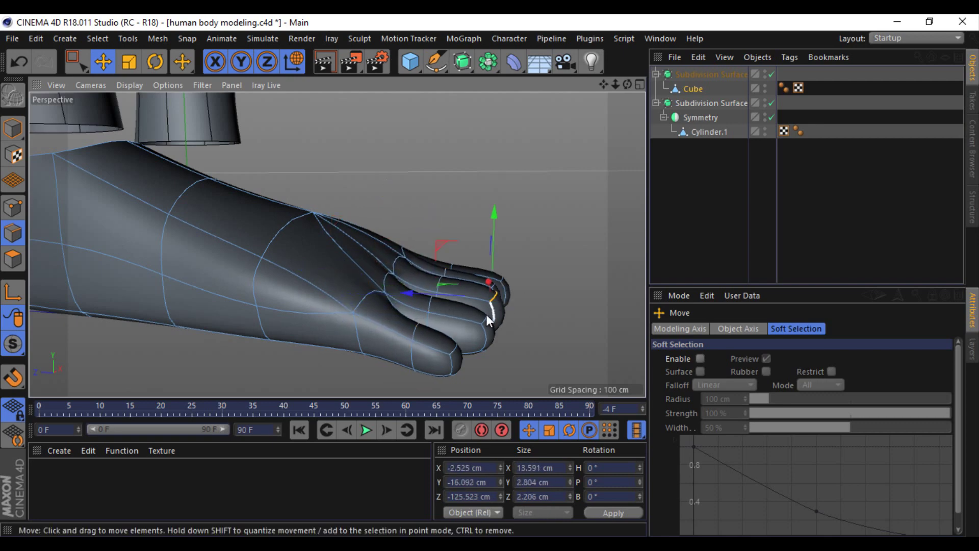
pyautogui.moveTo(491, 265); pyautogui.dragTo(489, 258)
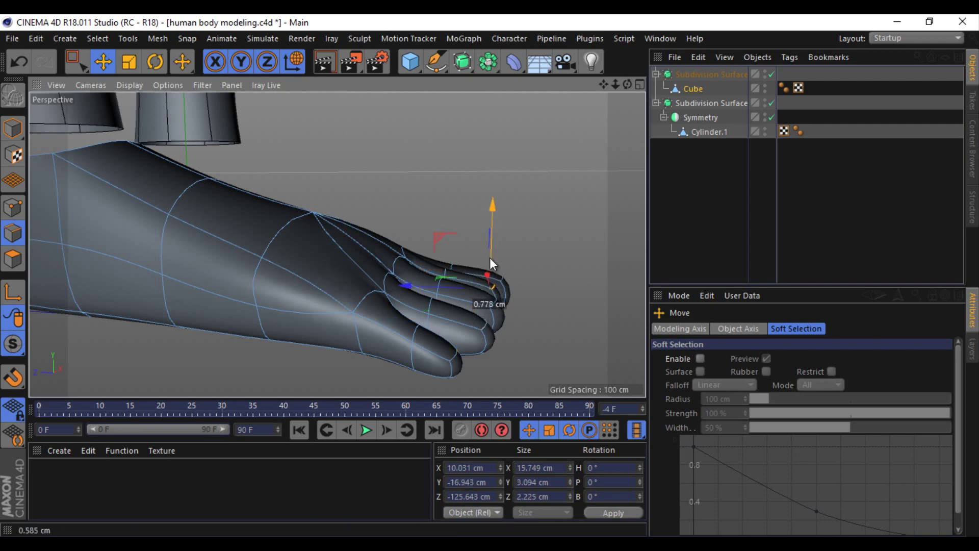
# Step: Move Cube and Cylinder.1 out of their smoothing parents to the scene root
pyautogui.click(628, 113)
pyautogui.moveTo(472, 292)
pyautogui.keyDown('alt'); pyautogui.mouseDown()
pyautogui.moveTo(620, 84)
pyautogui.moveTo(488, 278)
pyautogui.mouseUp(); pyautogui.keyUp('alt')
pyautogui.scroll(-3, 487, 278)
pyautogui.moveTo(699, 87); pyautogui.dragTo(699, 133)
# Step: Select Cube with Cylinder.1, orbit around the foot, and undo placing Cube.1 under Symmetry
pyautogui.rightClick(699, 133)
pyautogui.click(662, 219)
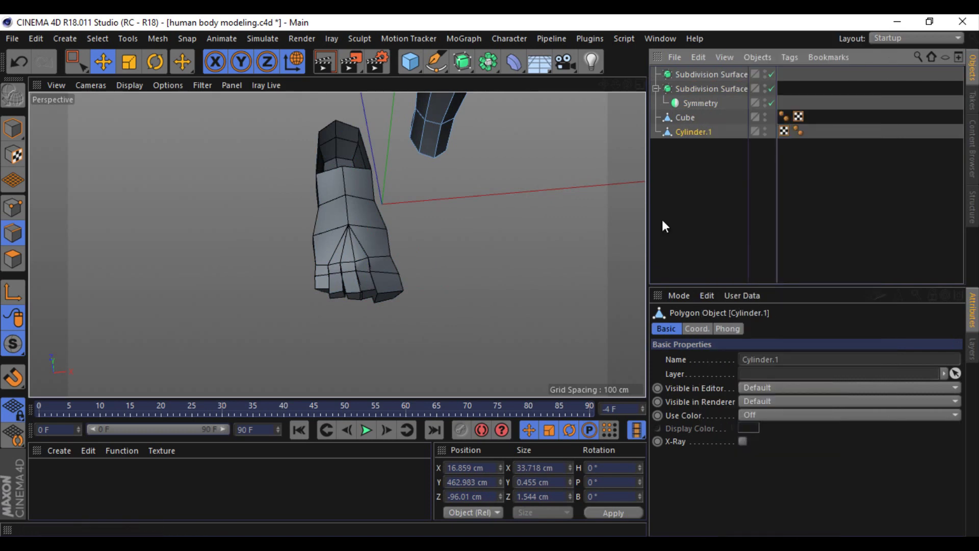
pyautogui.keyDown('ctrl'); pyautogui.click(685, 118); pyautogui.keyUp('ctrl')
pyautogui.rightClick(685, 119)
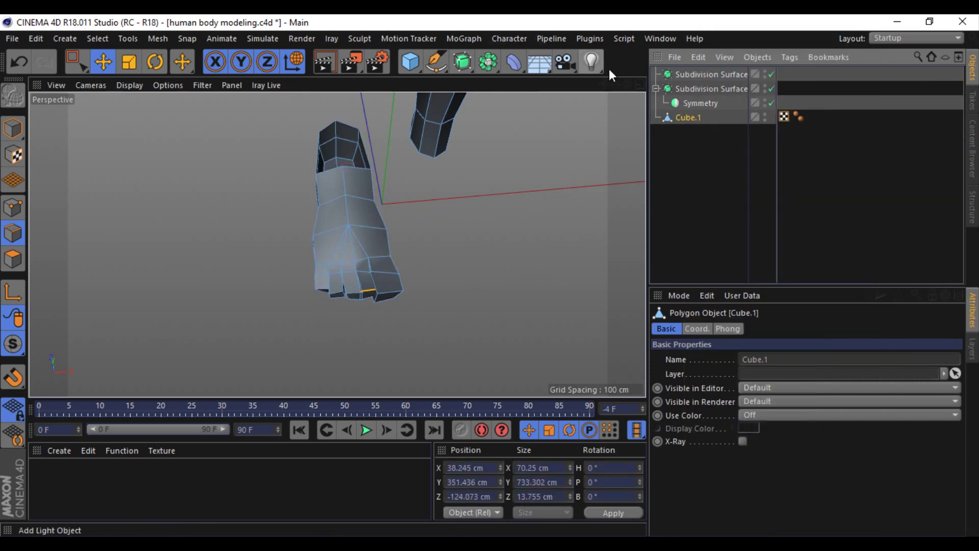
pyautogui.moveTo(628, 85); pyautogui.dragTo(490, 282)
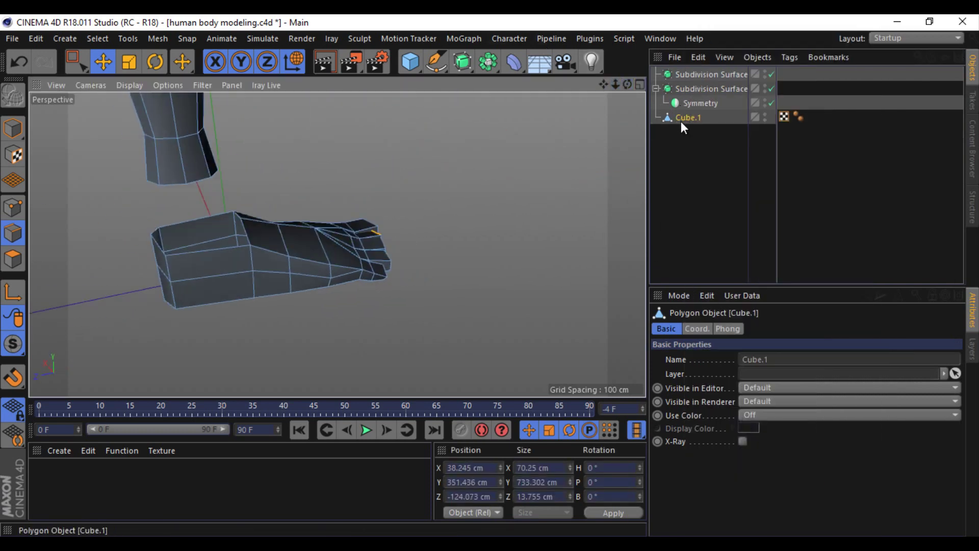
pyautogui.moveTo(628, 84)
pyautogui.mouseDown()
pyautogui.moveTo(490, 282)
pyautogui.moveTo(656, 96)
pyautogui.moveTo(693, 102)
pyautogui.mouseUp()
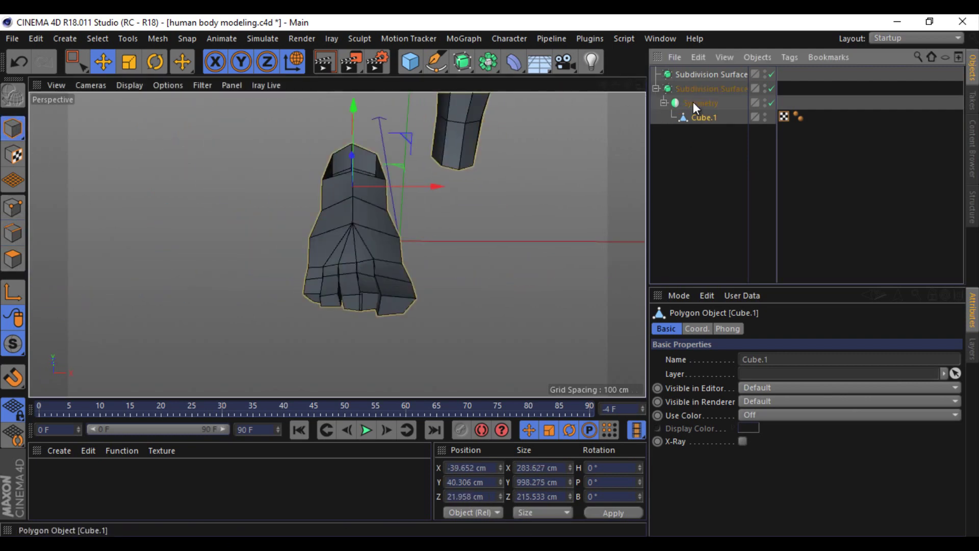
pyautogui.hotkey('ctrl', 'z')
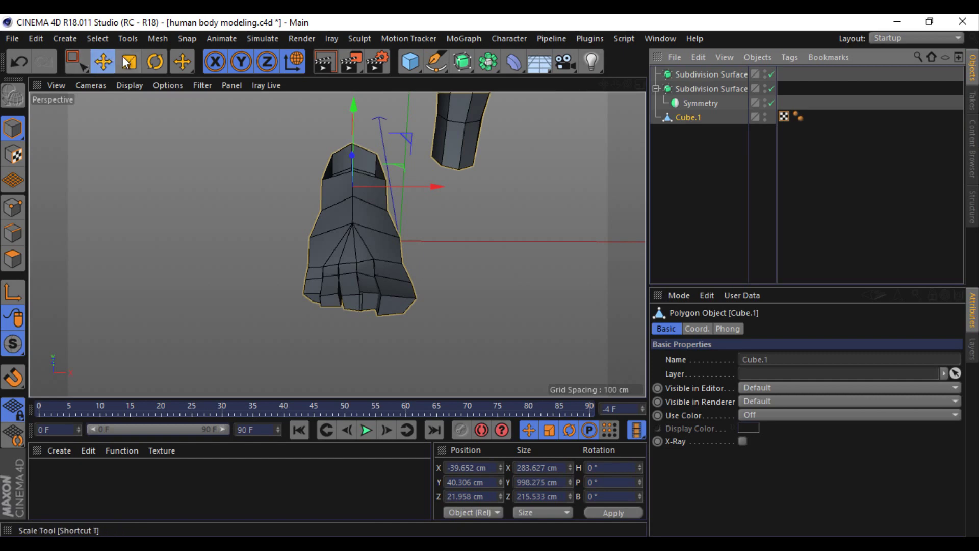
# Step: Try narrowing the foot along X, then undo back to separate Cube and Cylinder.1
pyautogui.click(129, 62)
pyautogui.moveTo(434, 187); pyautogui.dragTo(362, 187)
pyautogui.press('0')
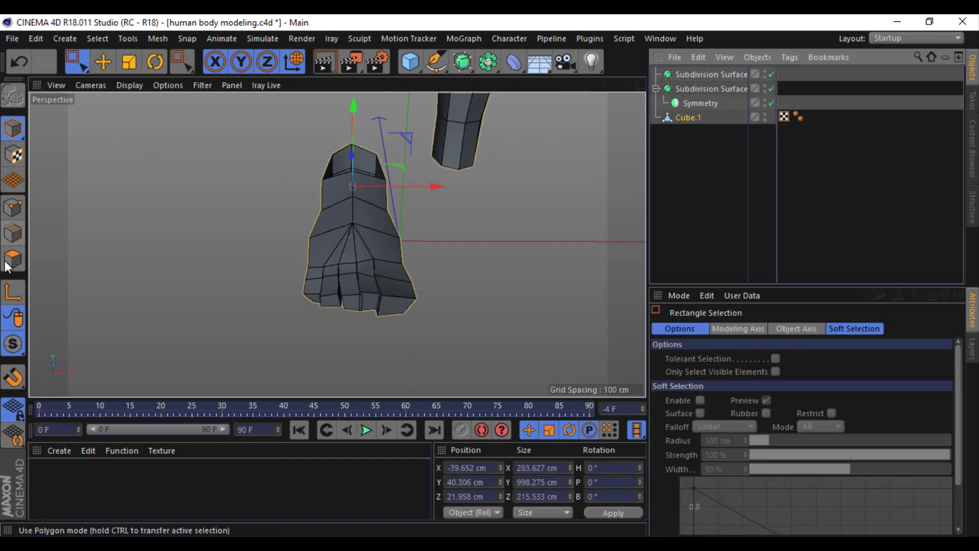
pyautogui.click(12, 258)
pyautogui.moveTo(252, 114); pyautogui.dragTo(404, 324)
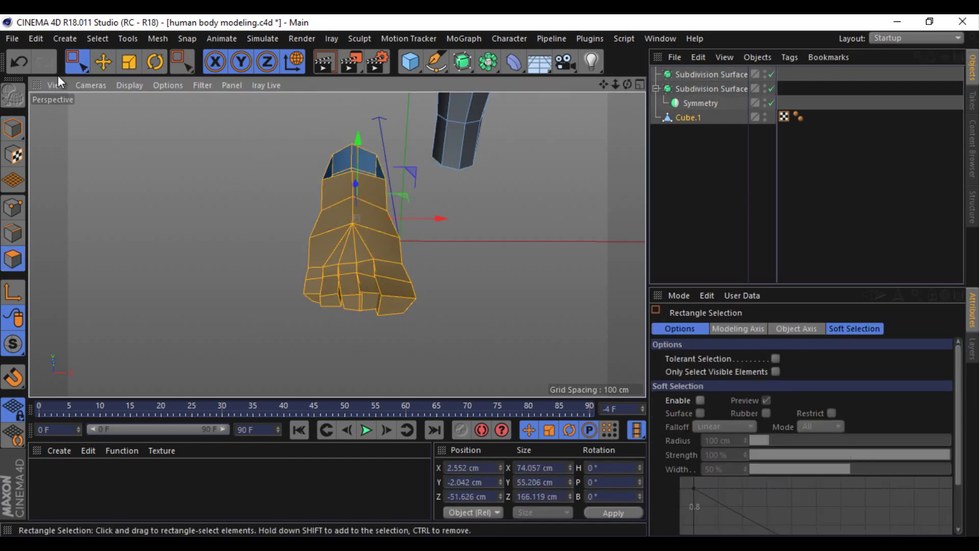
pyautogui.click(19, 62)
pyautogui.click(688, 132)
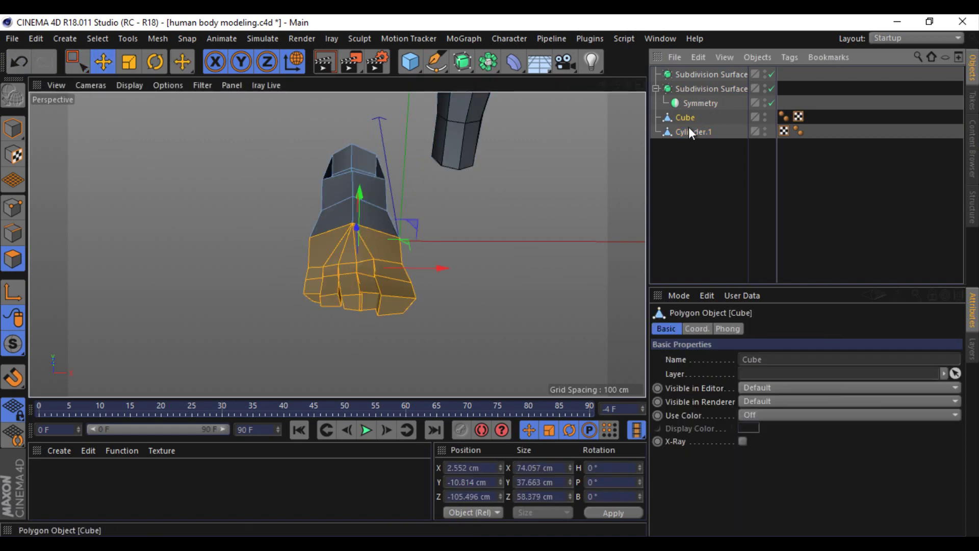
# Step: Put the Cube under Symmetry to mirror the foot and select it inside Symmetry
pyautogui.click(685, 118)
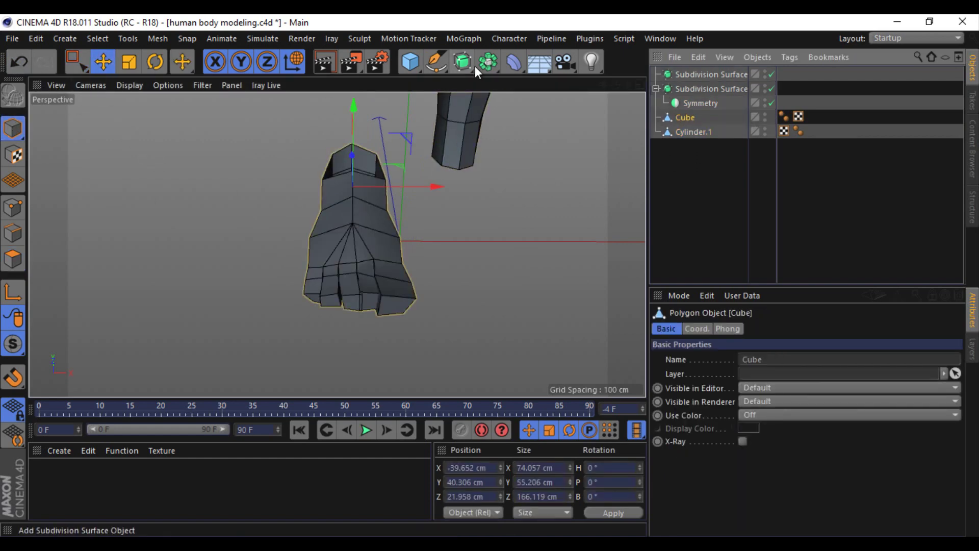
pyautogui.moveTo(694, 114); pyautogui.dragTo(688, 137)
pyautogui.click(12, 95)
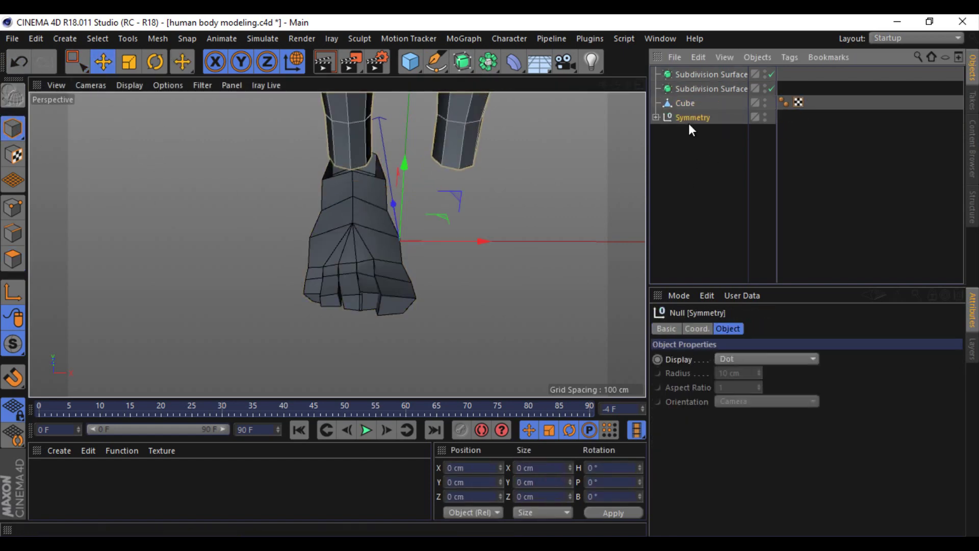
pyautogui.hotkey('ctrl', 'z')
pyautogui.hotkey('ctrl', 'z')
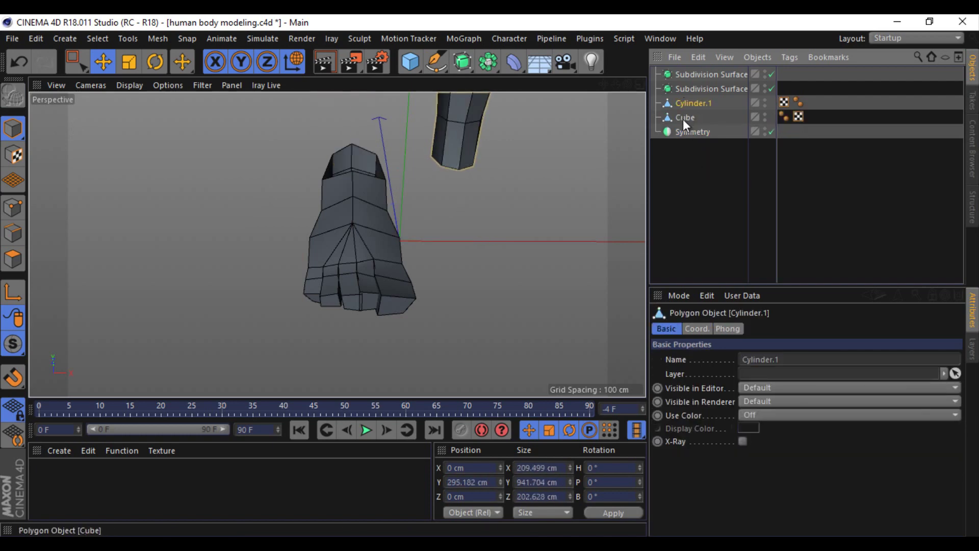
pyautogui.moveTo(686, 132); pyautogui.dragTo(688, 132)
pyautogui.click(691, 118)
pyautogui.press('c')
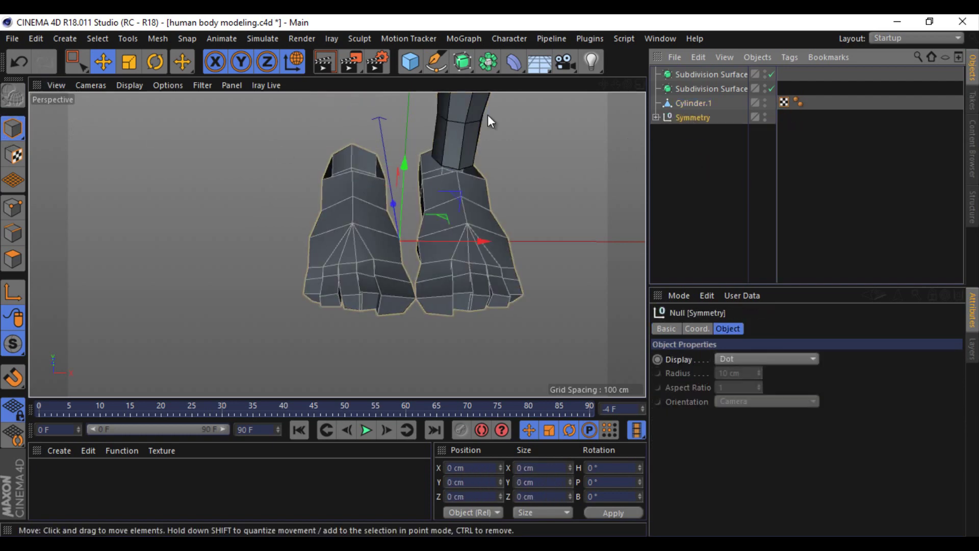
pyautogui.click(76, 62)
pyautogui.click(13, 206)
# Step: Delete the extra left-foot points of the Cube
pyautogui.click(656, 117)
pyautogui.click(691, 131)
pyautogui.moveTo(256, 136); pyautogui.dragTo(409, 347)
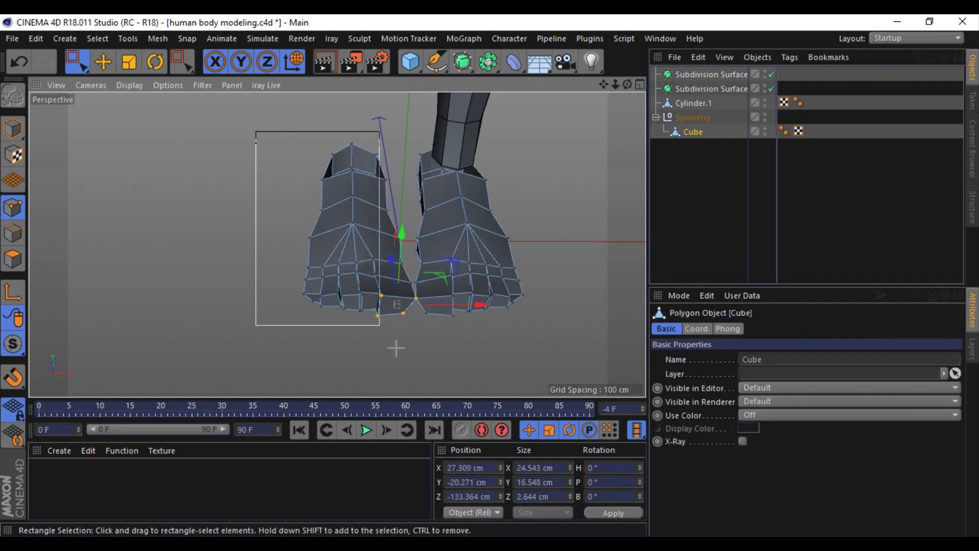
pyautogui.press('Delete')
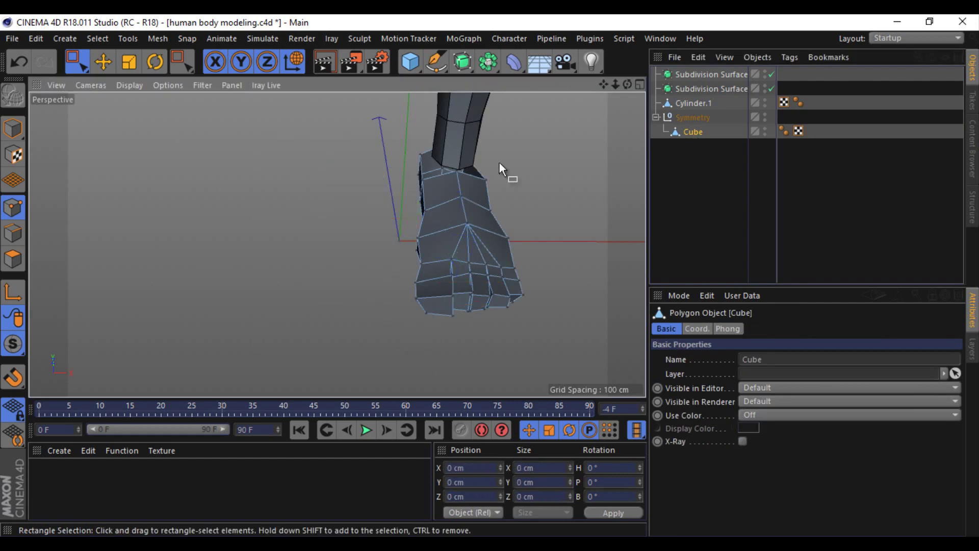
# Step: Merge Cube and Cylinder.1 with Connect Objects + Delete; nest a new Symmetry under Subdivision Surface
pyautogui.keyDown('ctrl'); pyautogui.click(692, 104); pyautogui.keyUp('ctrl')
pyautogui.rightClick(690, 109)
pyautogui.click(762, 420)
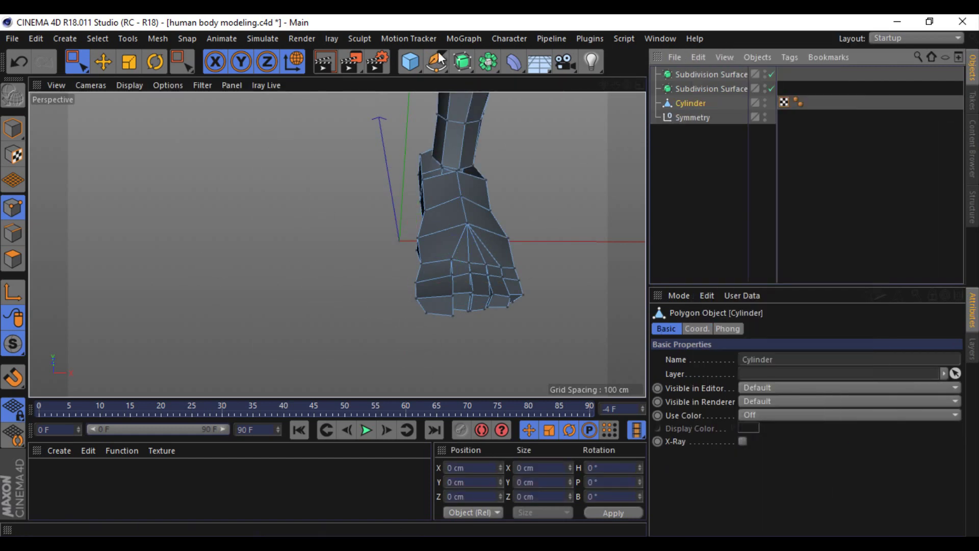
pyautogui.click(462, 61)
pyautogui.click(663, 133)
pyautogui.moveTo(691, 117)
pyautogui.mouseDown()
pyautogui.moveTo(693, 73)
pyautogui.moveTo(697, 115)
pyautogui.mouseUp()
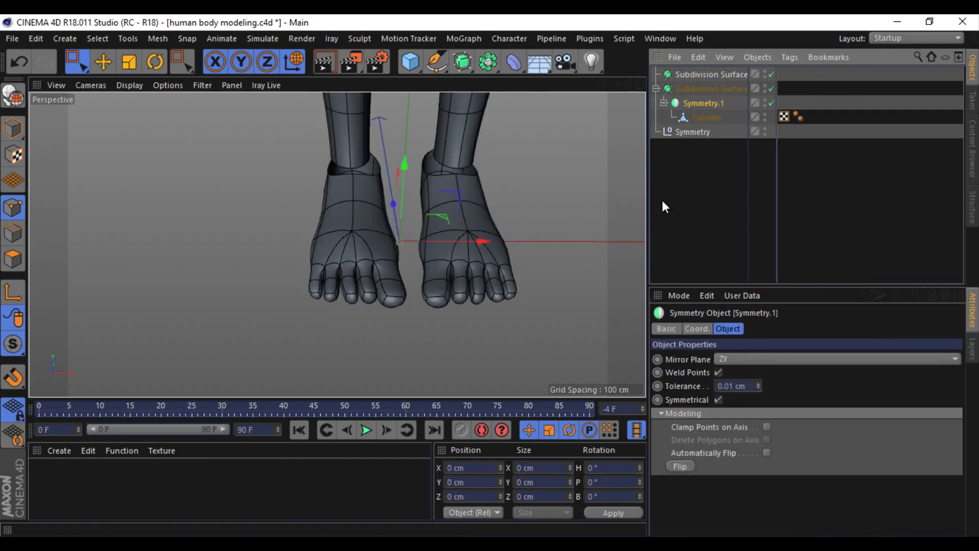
# Step: Select the Cylinder and switch off the second Subdivision Surface to show unsmoothed feet
pyautogui.click(706, 117)
pyautogui.moveTo(618, 80)
pyautogui.mouseDown()
pyautogui.moveTo(488, 275)
pyautogui.moveTo(605, 246)
pyautogui.mouseUp()
pyautogui.scroll(3, 490, 273)
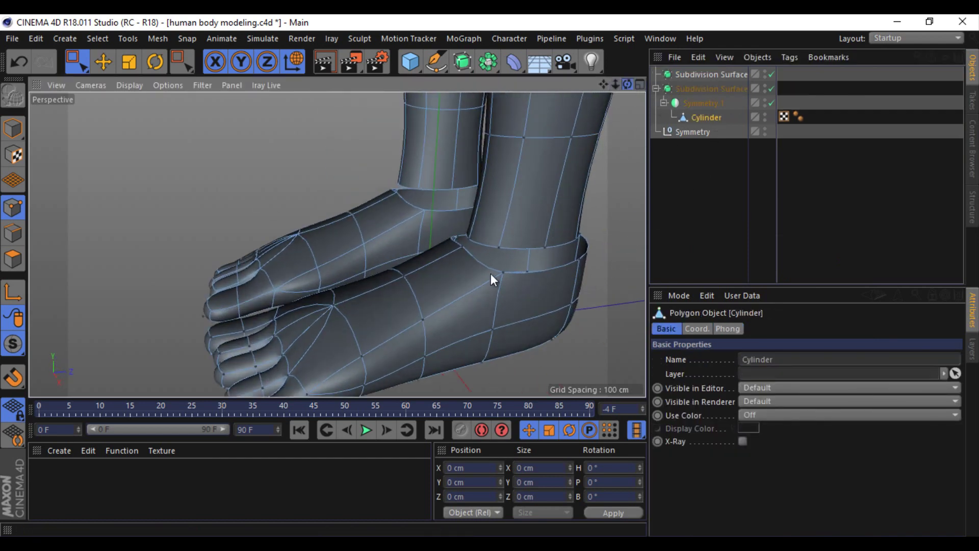
pyautogui.scroll(-5, 491, 273)
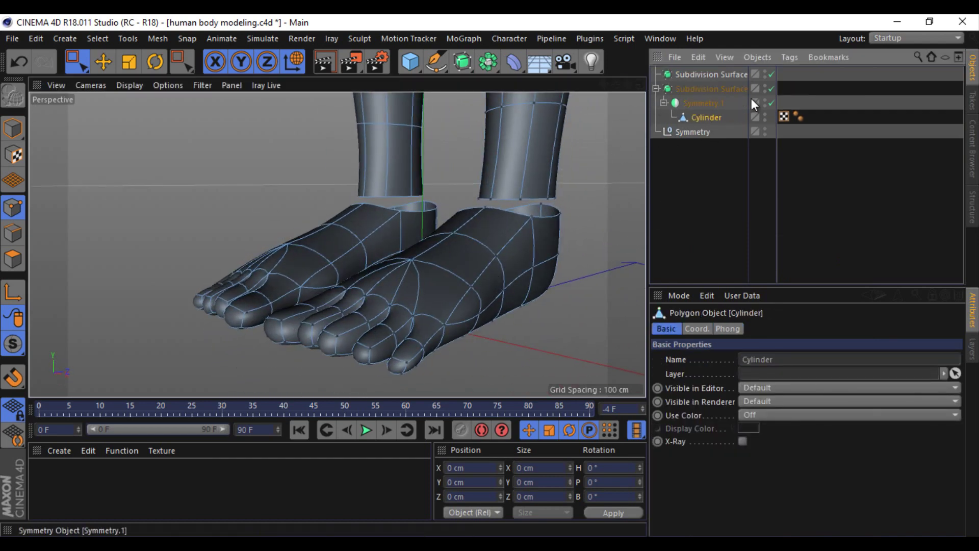
pyautogui.click(771, 88)
pyautogui.scroll(3, 592, 188)
# Step: Cut a new edge loop across the foot with Loop/Path Cut (K~L)
pyautogui.rightClick(560, 234)
pyautogui.press('Escape')
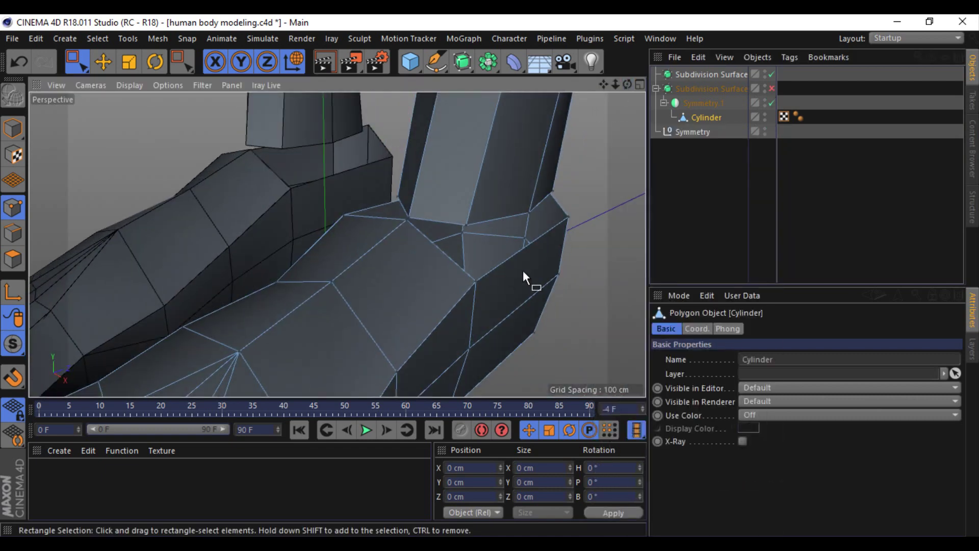
pyautogui.press('k')
pyautogui.press('l')
pyautogui.click(526, 249)
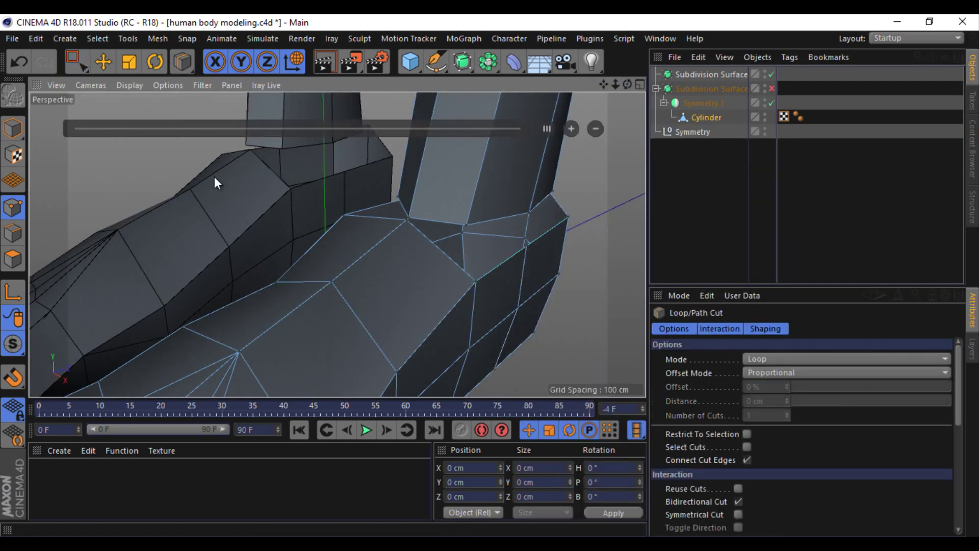
# Step: Move a foot vertex outward and pull two heel vertices up and right
pyautogui.press('e')
pyautogui.click(475, 281)
pyautogui.moveTo(509, 276); pyautogui.dragTo(427, 258)
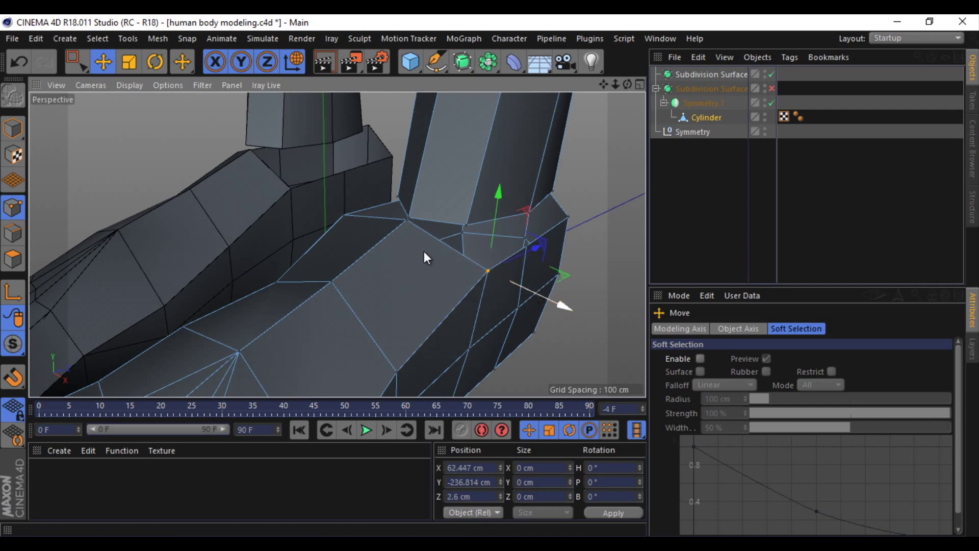
pyautogui.moveTo(583, 180)
pyautogui.keyDown('alt'); pyautogui.mouseDown()
pyautogui.moveTo(490, 275)
pyautogui.moveTo(332, 314)
pyautogui.moveTo(354, 308)
pyautogui.mouseUp(); pyautogui.keyUp('alt')
pyautogui.click(365, 305)
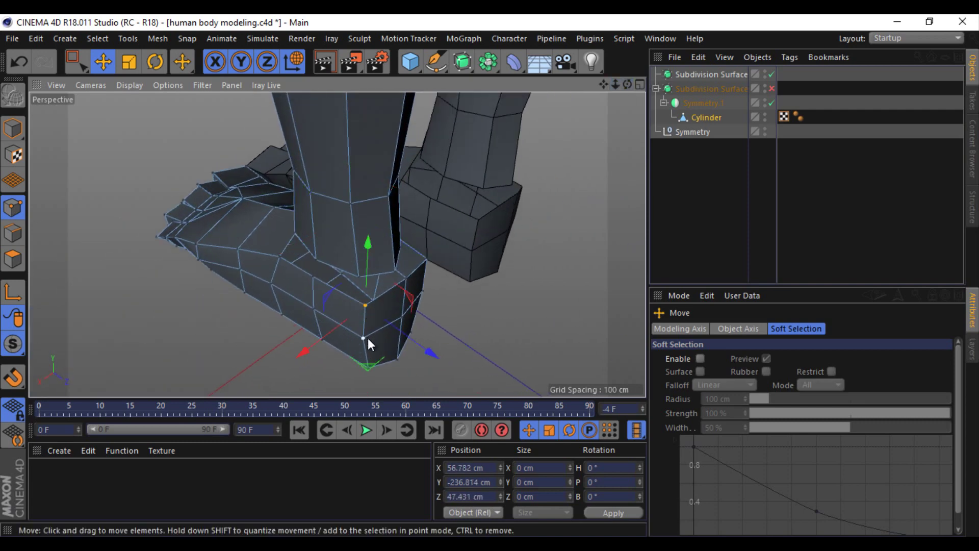
pyautogui.keyDown('shift'); pyautogui.click(368, 338); pyautogui.keyUp('shift')
pyautogui.moveTo(415, 368)
pyautogui.mouseDown()
pyautogui.moveTo(445, 325)
pyautogui.moveTo(466, 323)
pyautogui.mouseUp()
# Step: Select the ankle edge loop, raise its back, and undo the last loop move
pyautogui.click(12, 232)
pyautogui.doubleClick(315, 279)
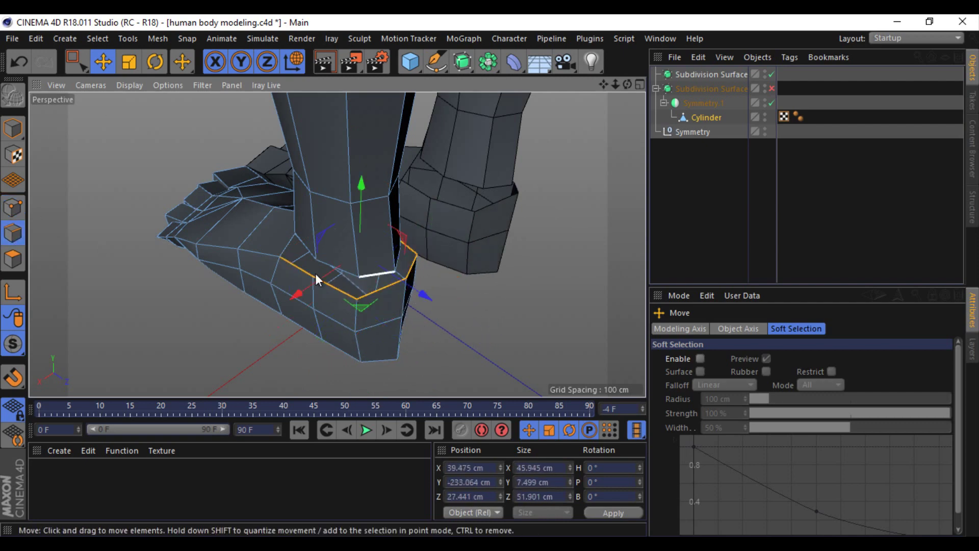
pyautogui.moveTo(315, 273); pyautogui.dragTo(351, 219)
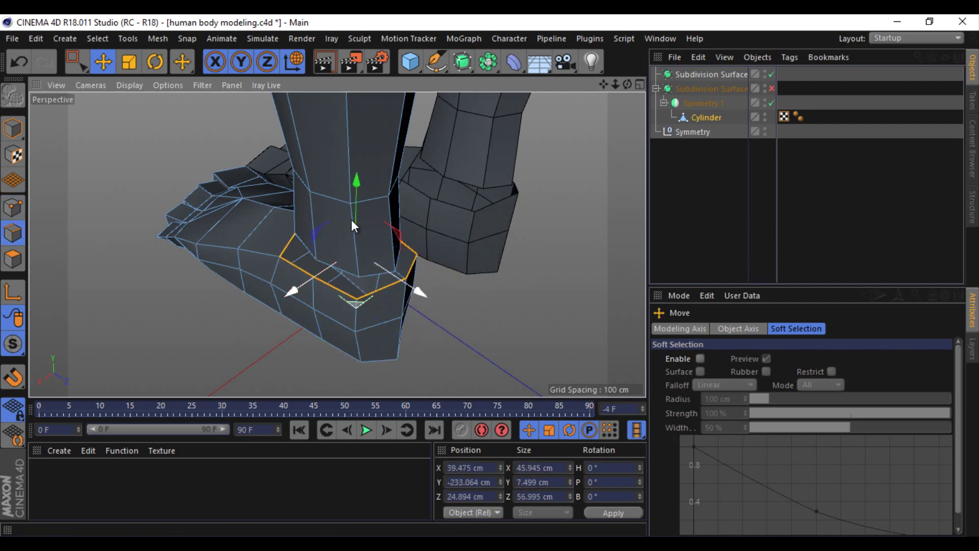
pyautogui.rightClick(343, 268)
pyautogui.click(592, 354)
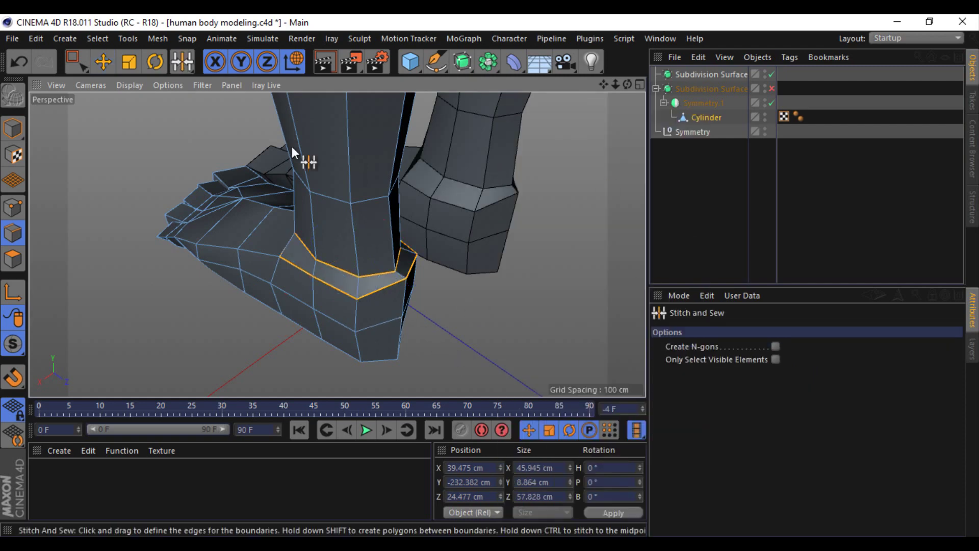
pyautogui.press('e')
pyautogui.rightClick(448, 332)
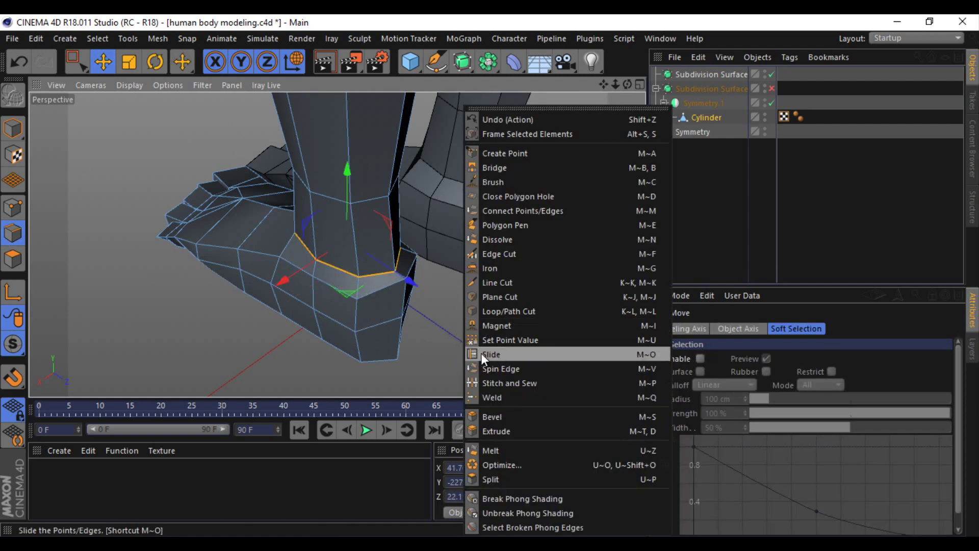
pyautogui.click(454, 352)
pyautogui.hotkey('ctrl', 'z')
pyautogui.hotkey('ctrl', 'z')
pyautogui.hotkey('ctrl', 'z')
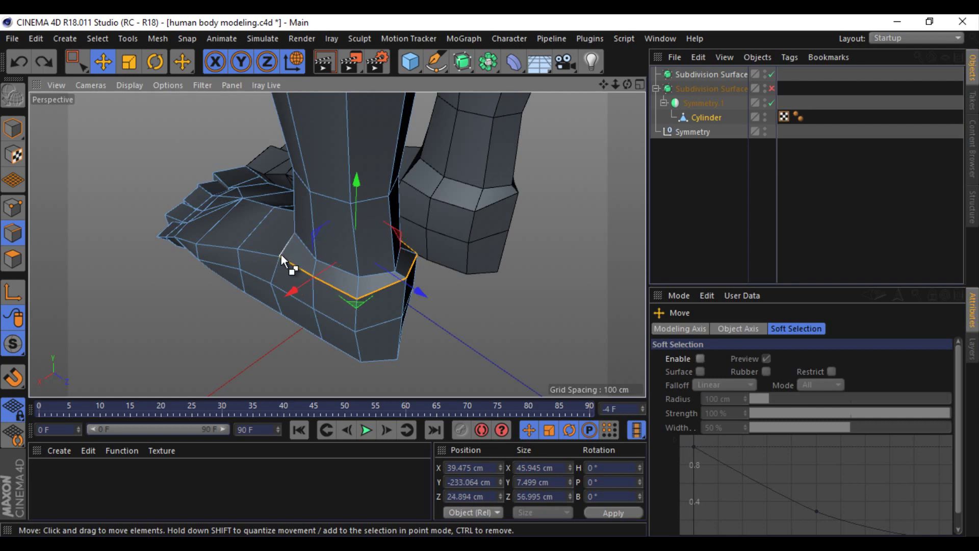
# Step: Dissolve the selected ankle edge loop
pyautogui.keyDown('alt'); pyautogui.moveTo(618, 115); pyautogui.dragTo(491, 276); pyautogui.keyUp('alt')
pyautogui.rightClick(462, 336)
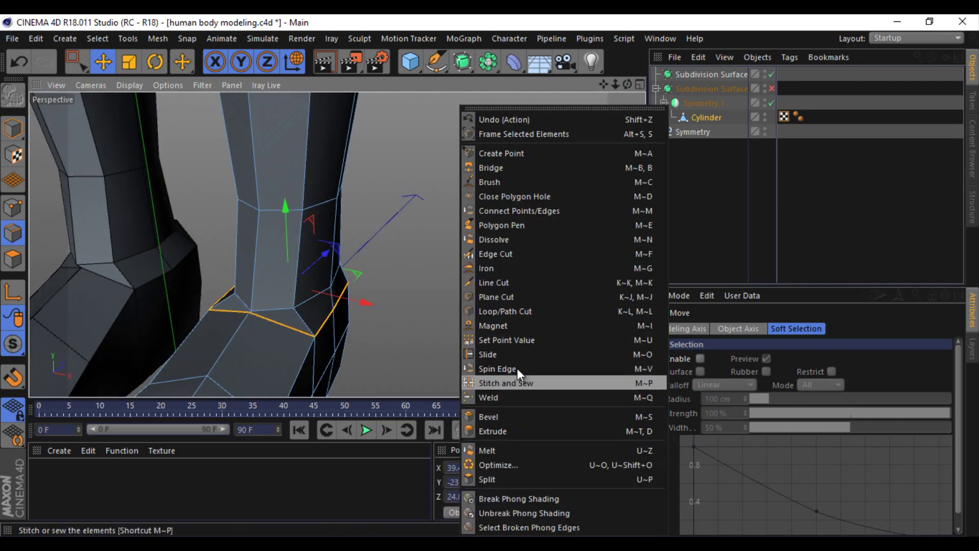
pyautogui.click(522, 240)
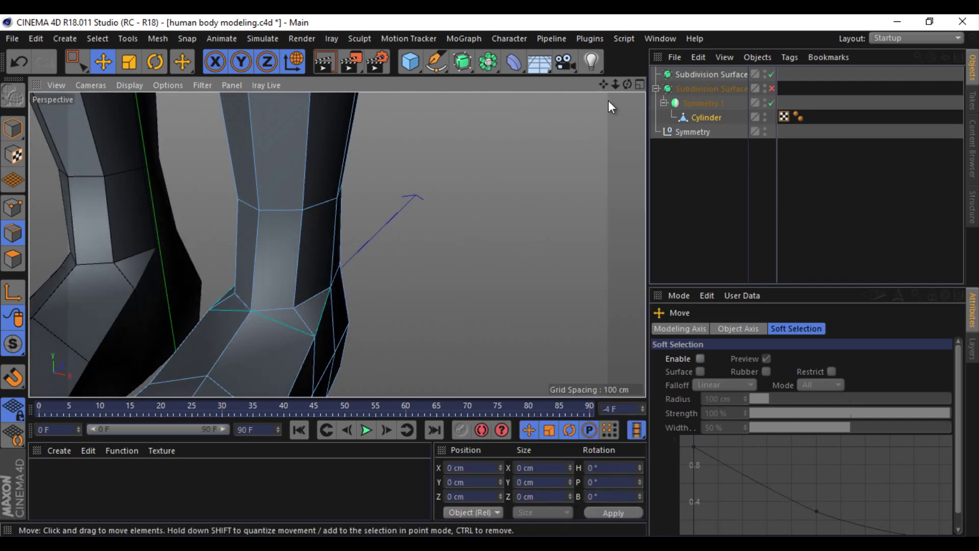
pyautogui.hotkey('ctrl', 'z')
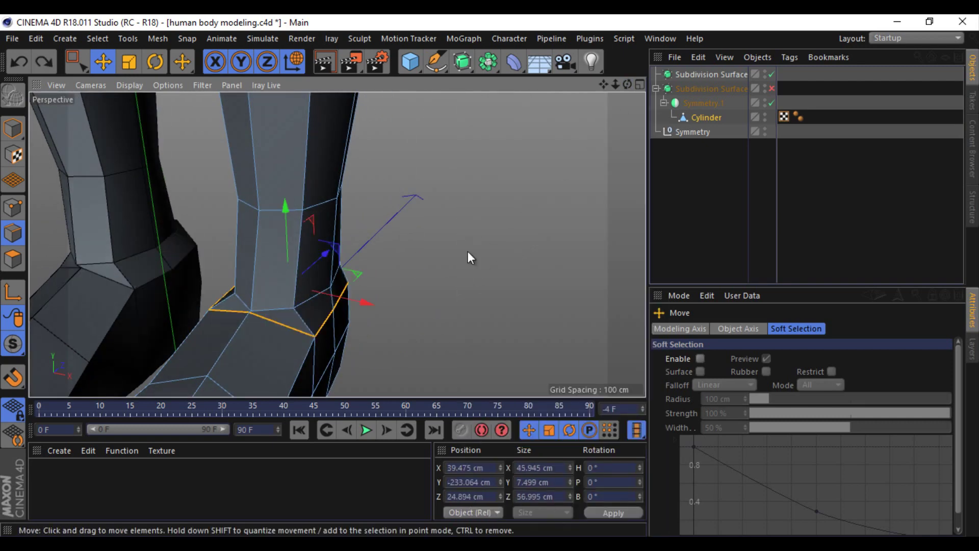
pyautogui.moveTo(467, 251)
pyautogui.keyDown('alt'); pyautogui.mouseDown()
pyautogui.moveTo(490, 274)
pyautogui.moveTo(485, 330)
pyautogui.mouseUp(); pyautogui.keyUp('alt')
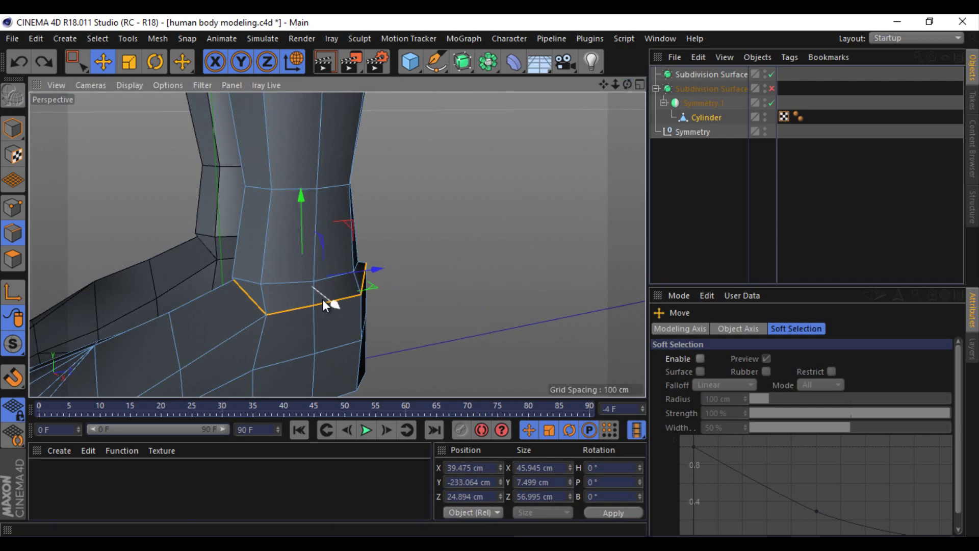
pyautogui.hotkey('ctrl', 'y')
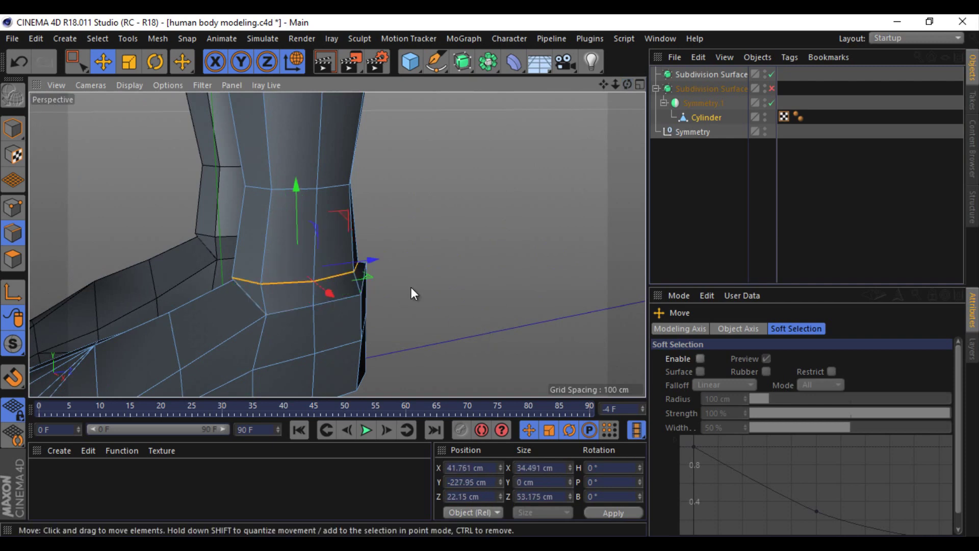
pyautogui.rightClick(411, 287)
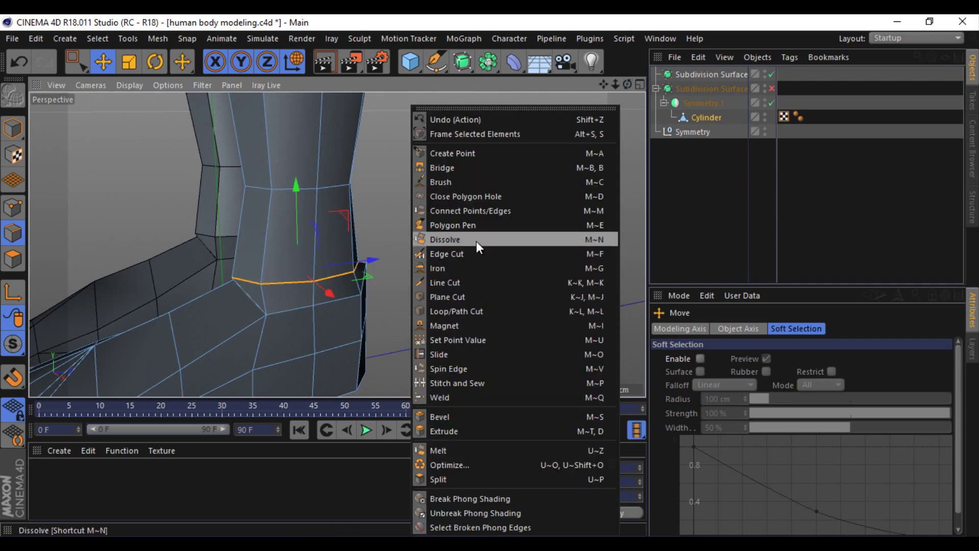
pyautogui.click(476, 239)
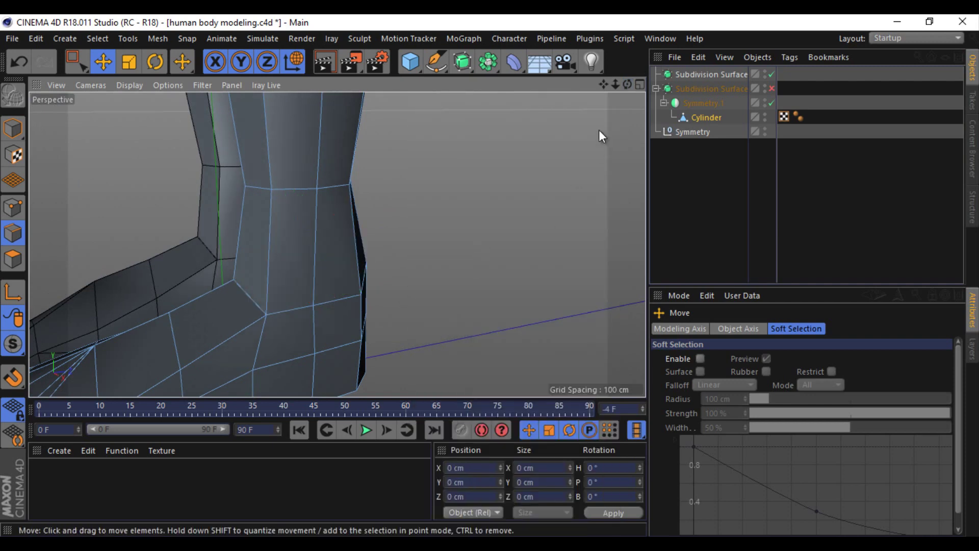
# Step: Adjust an ankle vertex and turn the Subdivision Surface smoothing back on
pyautogui.keyDown('alt'); pyautogui.moveTo(599, 129); pyautogui.dragTo(492, 276); pyautogui.keyUp('alt')
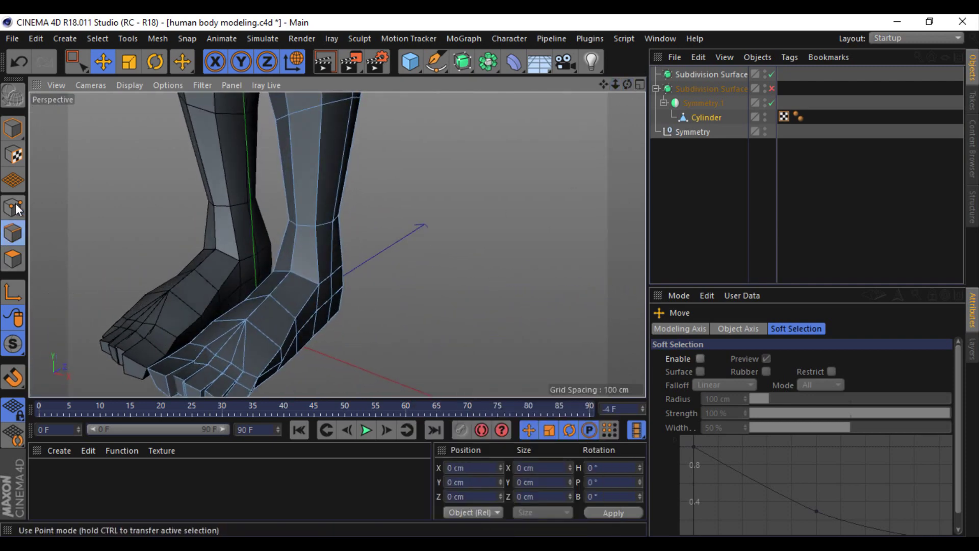
pyautogui.click(15, 208)
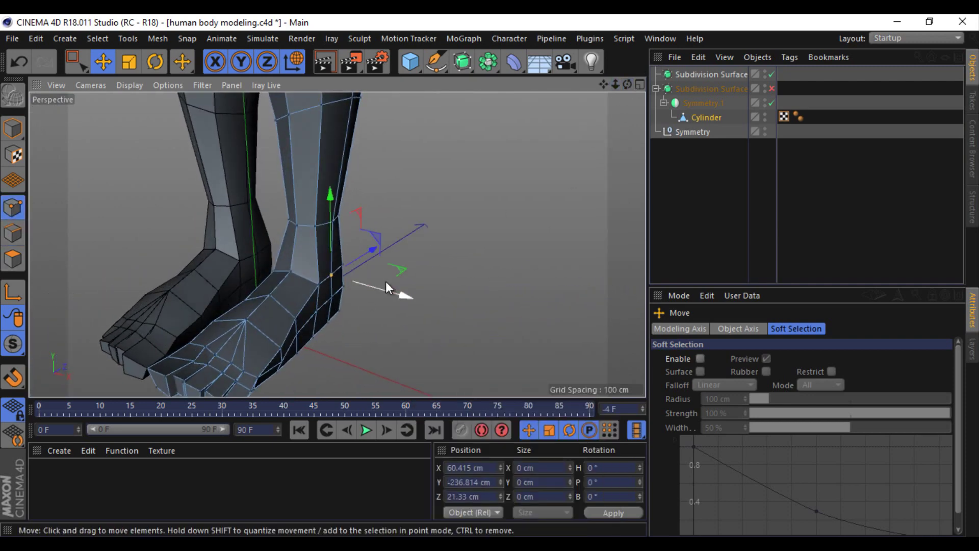
pyautogui.click(316, 283)
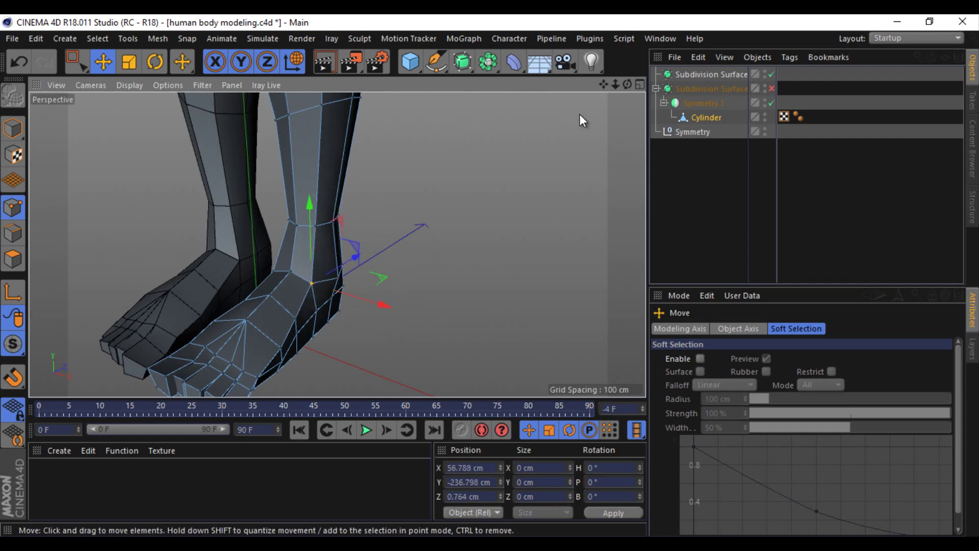
pyautogui.keyDown('alt'); pyautogui.moveTo(579, 114); pyautogui.dragTo(491, 281); pyautogui.keyUp('alt')
pyautogui.click(303, 296)
pyautogui.click(772, 88)
# Step: Rectangle-select the right foot points, rotate and shift them under the leg, then deselect
pyautogui.scroll(-3, 489, 276)
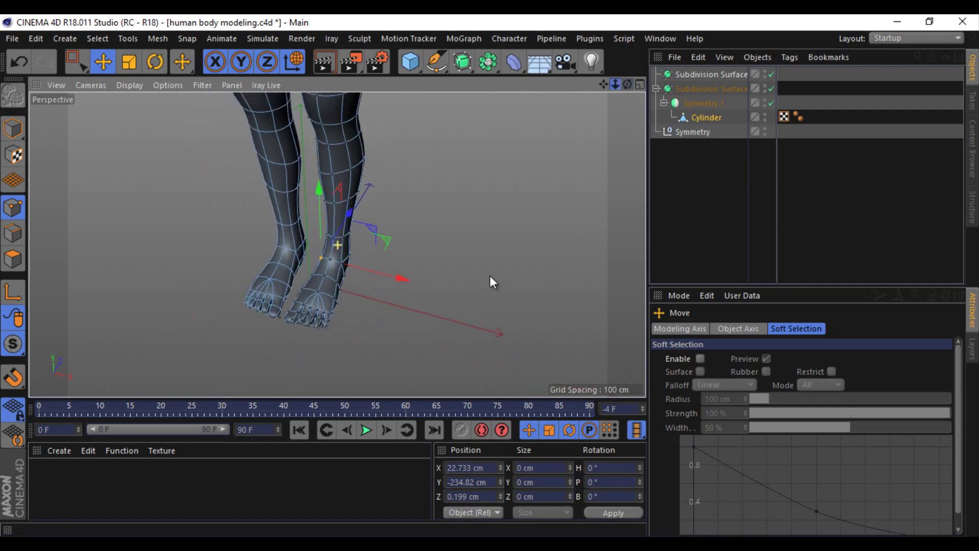
pyautogui.moveTo(75, 61); pyautogui.dragTo(146, 105)
pyautogui.moveTo(387, 213); pyautogui.dragTo(247, 352)
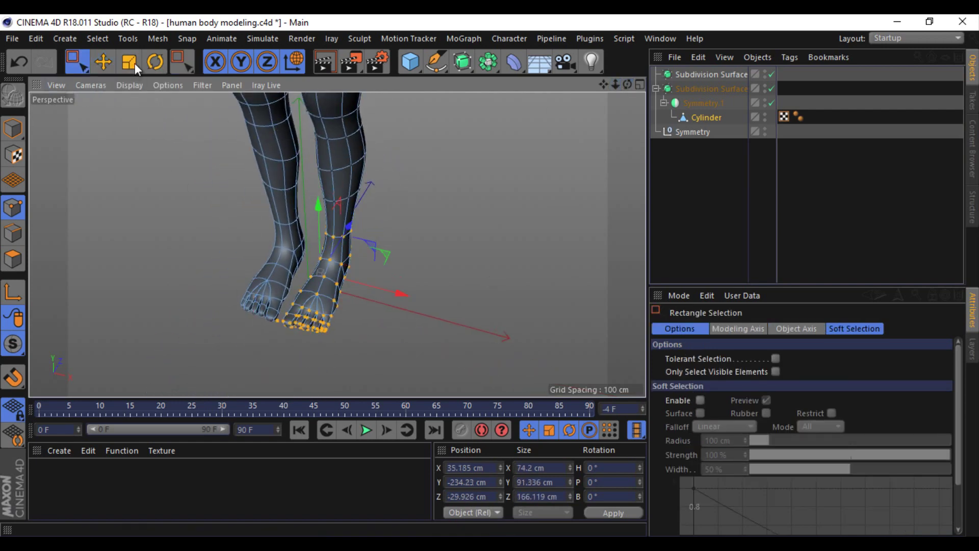
pyautogui.click(155, 62)
pyautogui.moveTo(334, 307)
pyautogui.mouseDown()
pyautogui.moveTo(309, 264)
pyautogui.moveTo(409, 256)
pyautogui.mouseUp()
pyautogui.press('e')
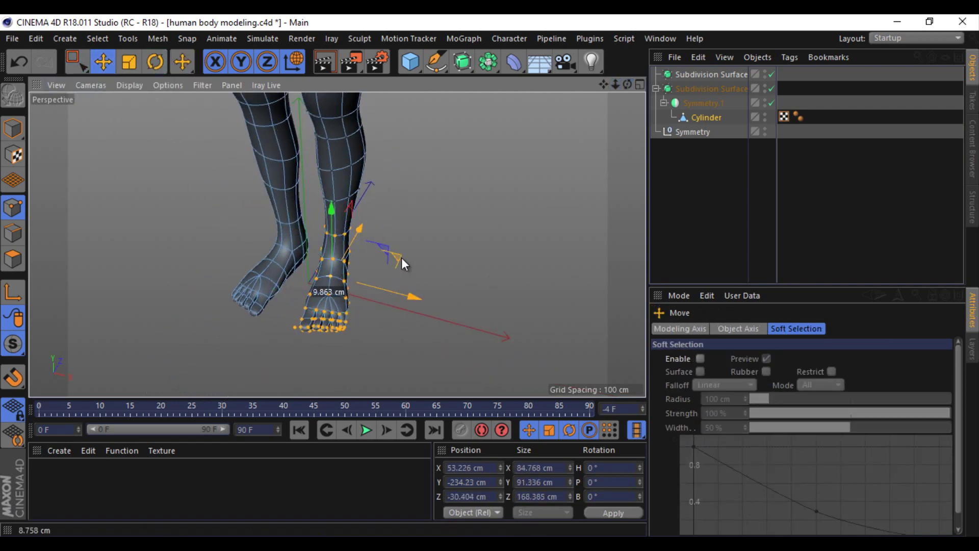
pyautogui.moveTo(627, 84)
pyautogui.mouseDown()
pyautogui.moveTo(629, 99)
pyautogui.moveTo(607, 94)
pyautogui.mouseUp()
pyautogui.click(565, 241)
# Step: Set the viewport display to Gouraud Shading (Lines) and view the legs from the side
pyautogui.scroll(2, 332, 246)
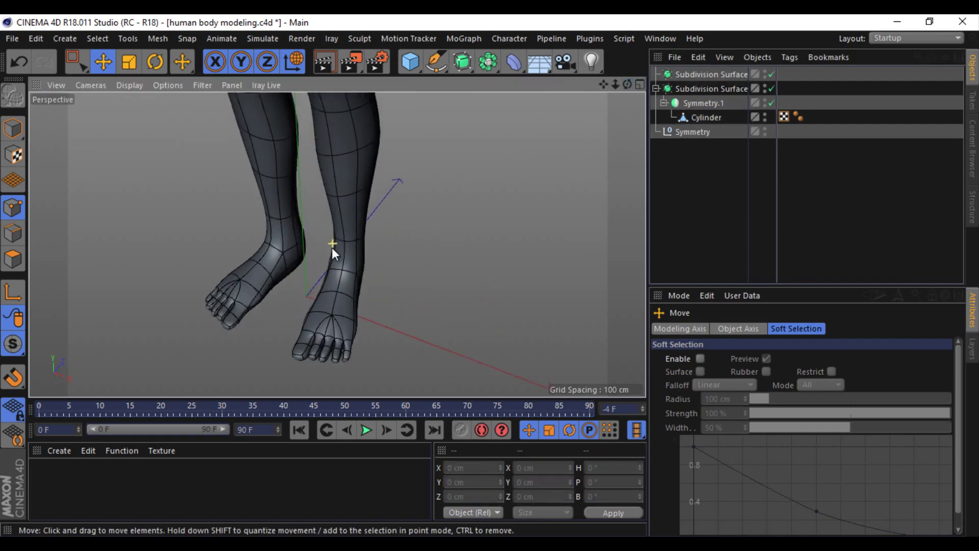
pyautogui.keyDown('alt'); pyautogui.moveTo(332, 247); pyautogui.dragTo(302, 309); pyautogui.keyUp('alt')
pyautogui.scroll(3, 303, 309)
pyautogui.click(137, 86)
pyautogui.click(151, 121)
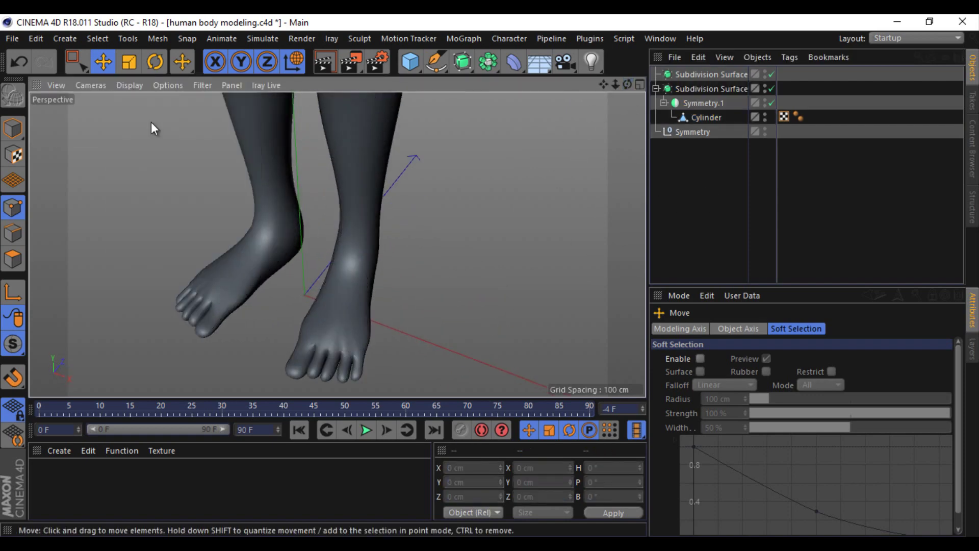
pyautogui.scroll(-3, 529, 137)
pyautogui.moveTo(615, 84)
pyautogui.mouseDown()
pyautogui.moveTo(491, 282)
pyautogui.moveTo(456, 191)
pyautogui.mouseUp()
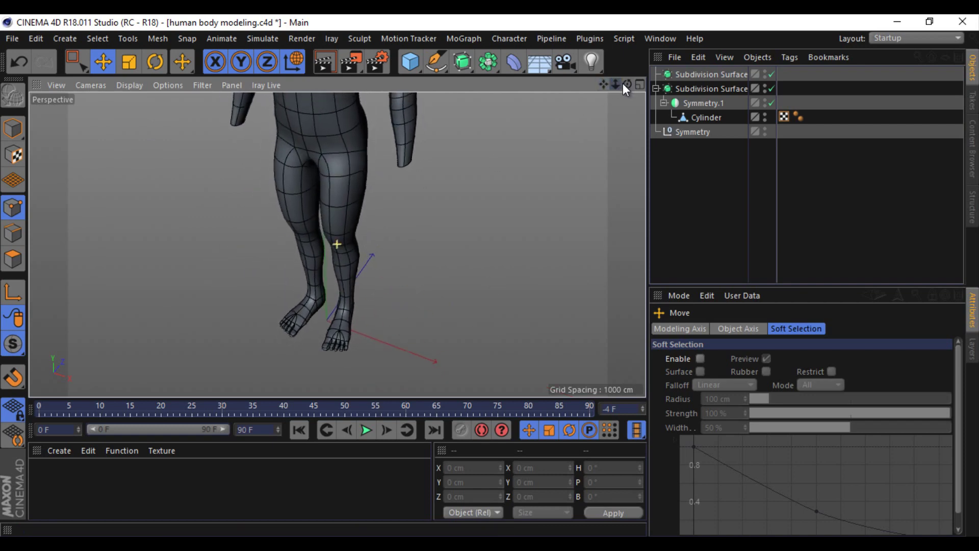